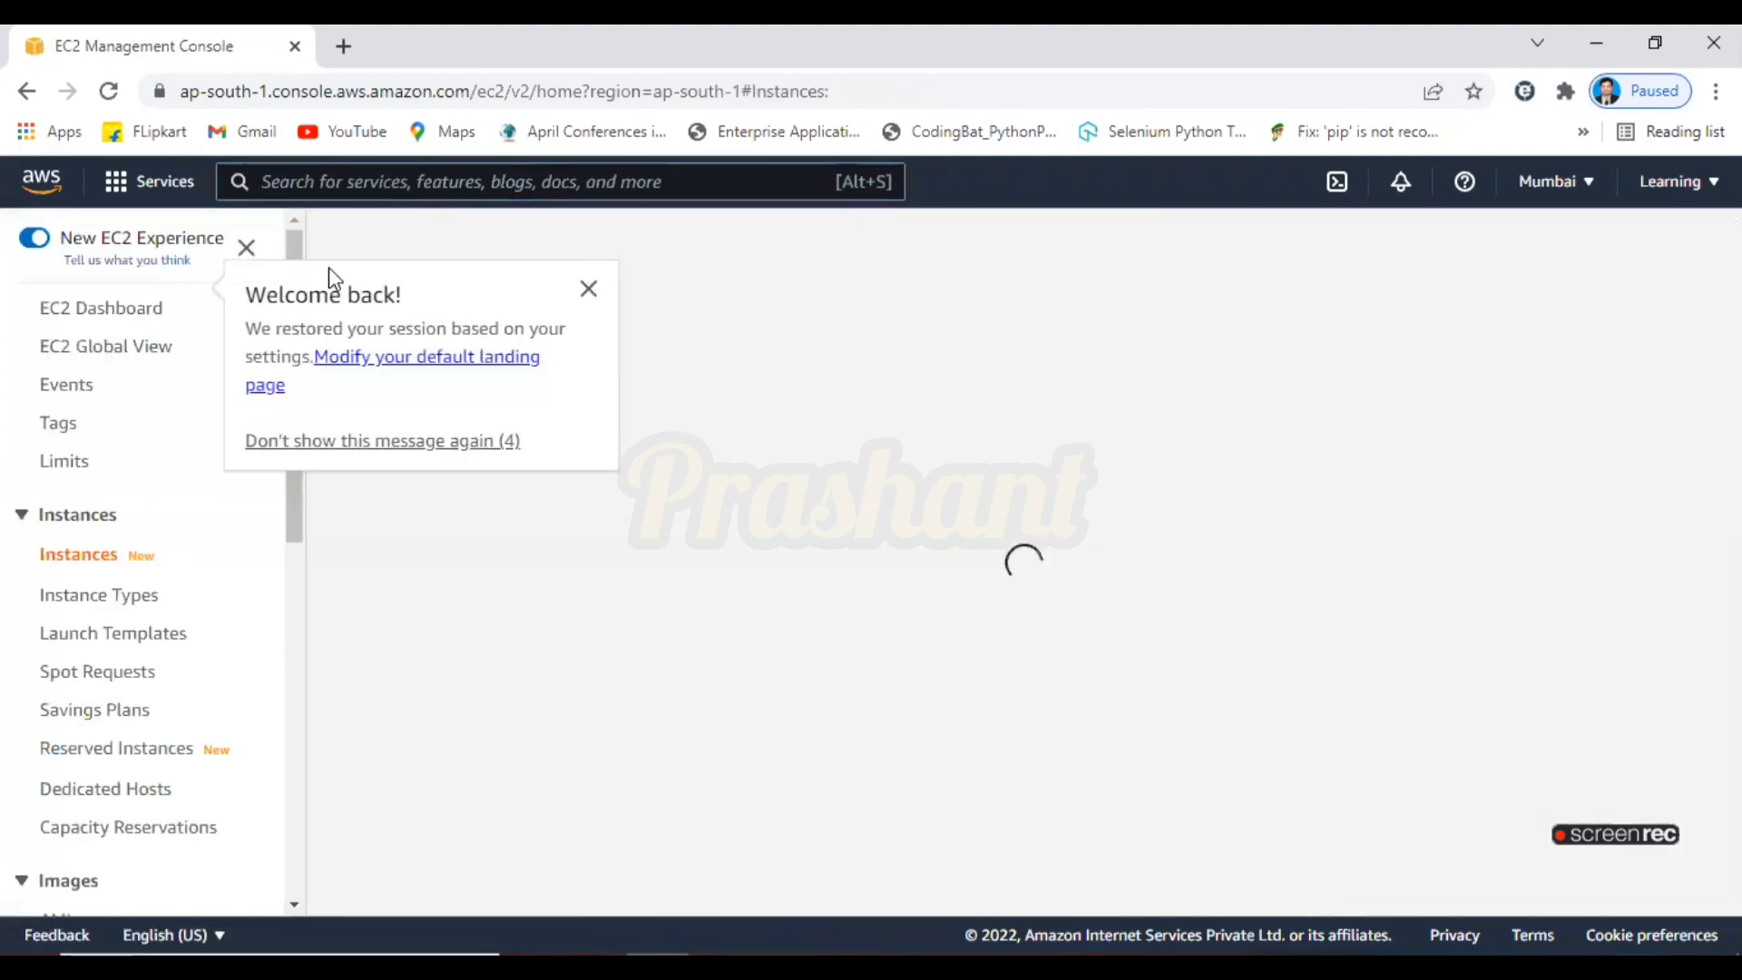
Dismiss the welcome message and start creating an Application Load Balancer from the EC2 Load Balancers page
click(589, 289)
drag(292, 392, 292, 762)
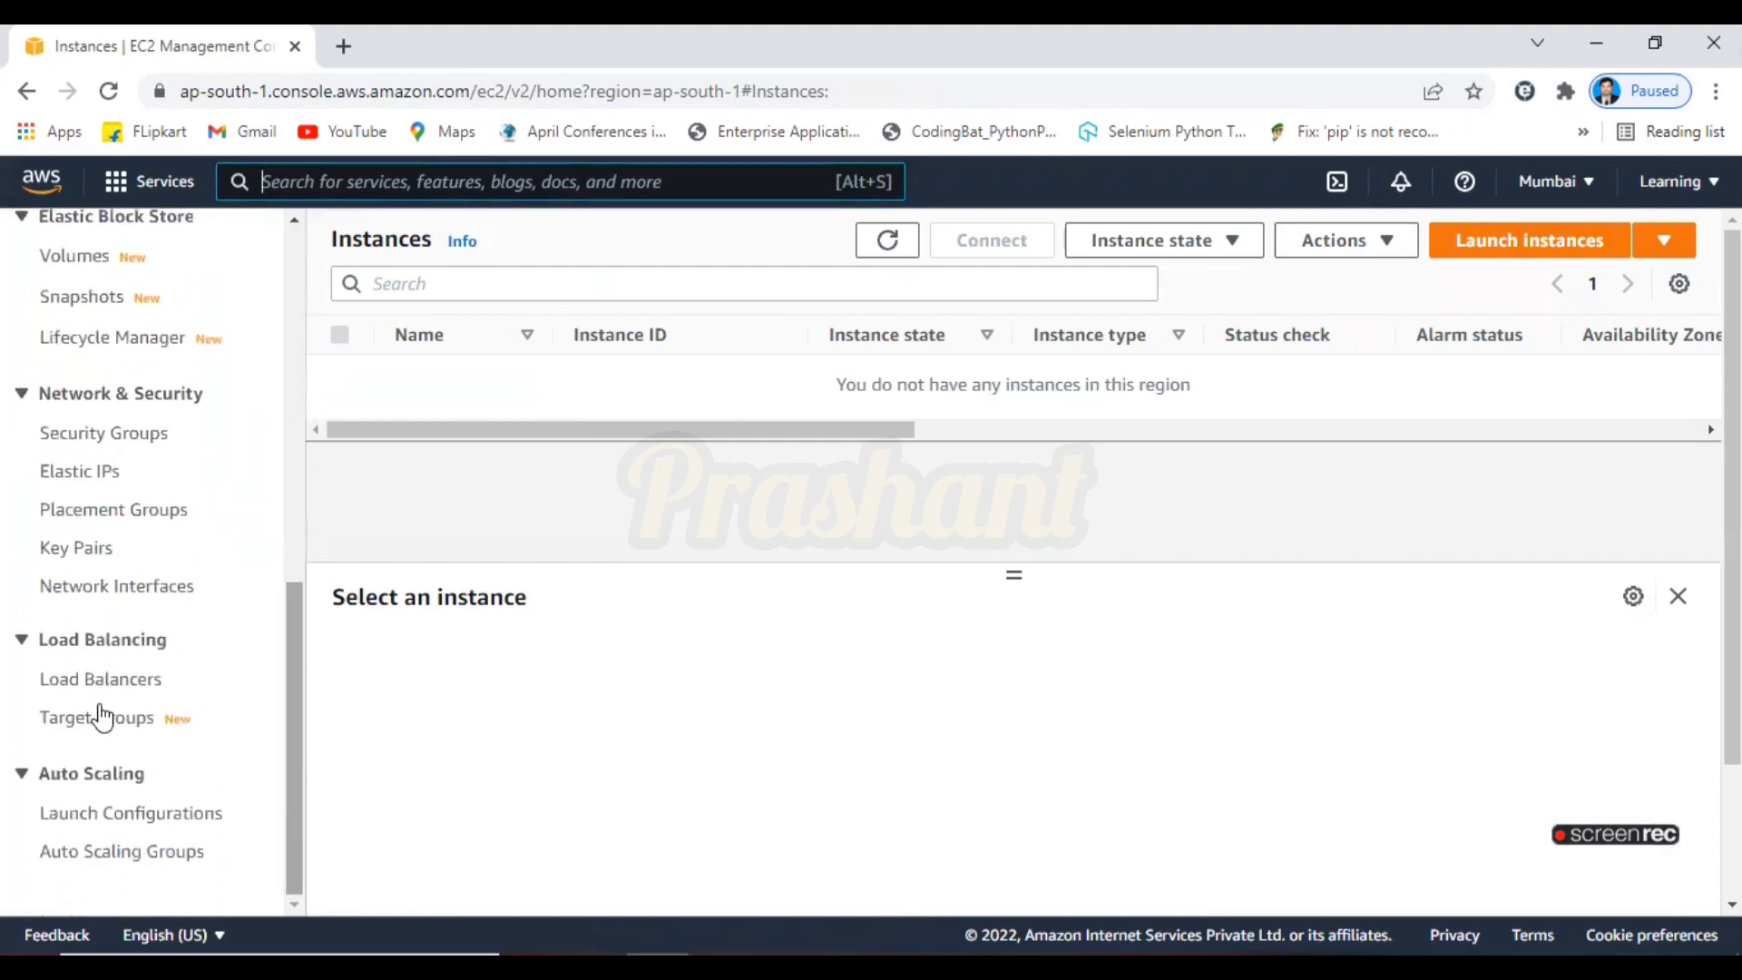
click(96, 686)
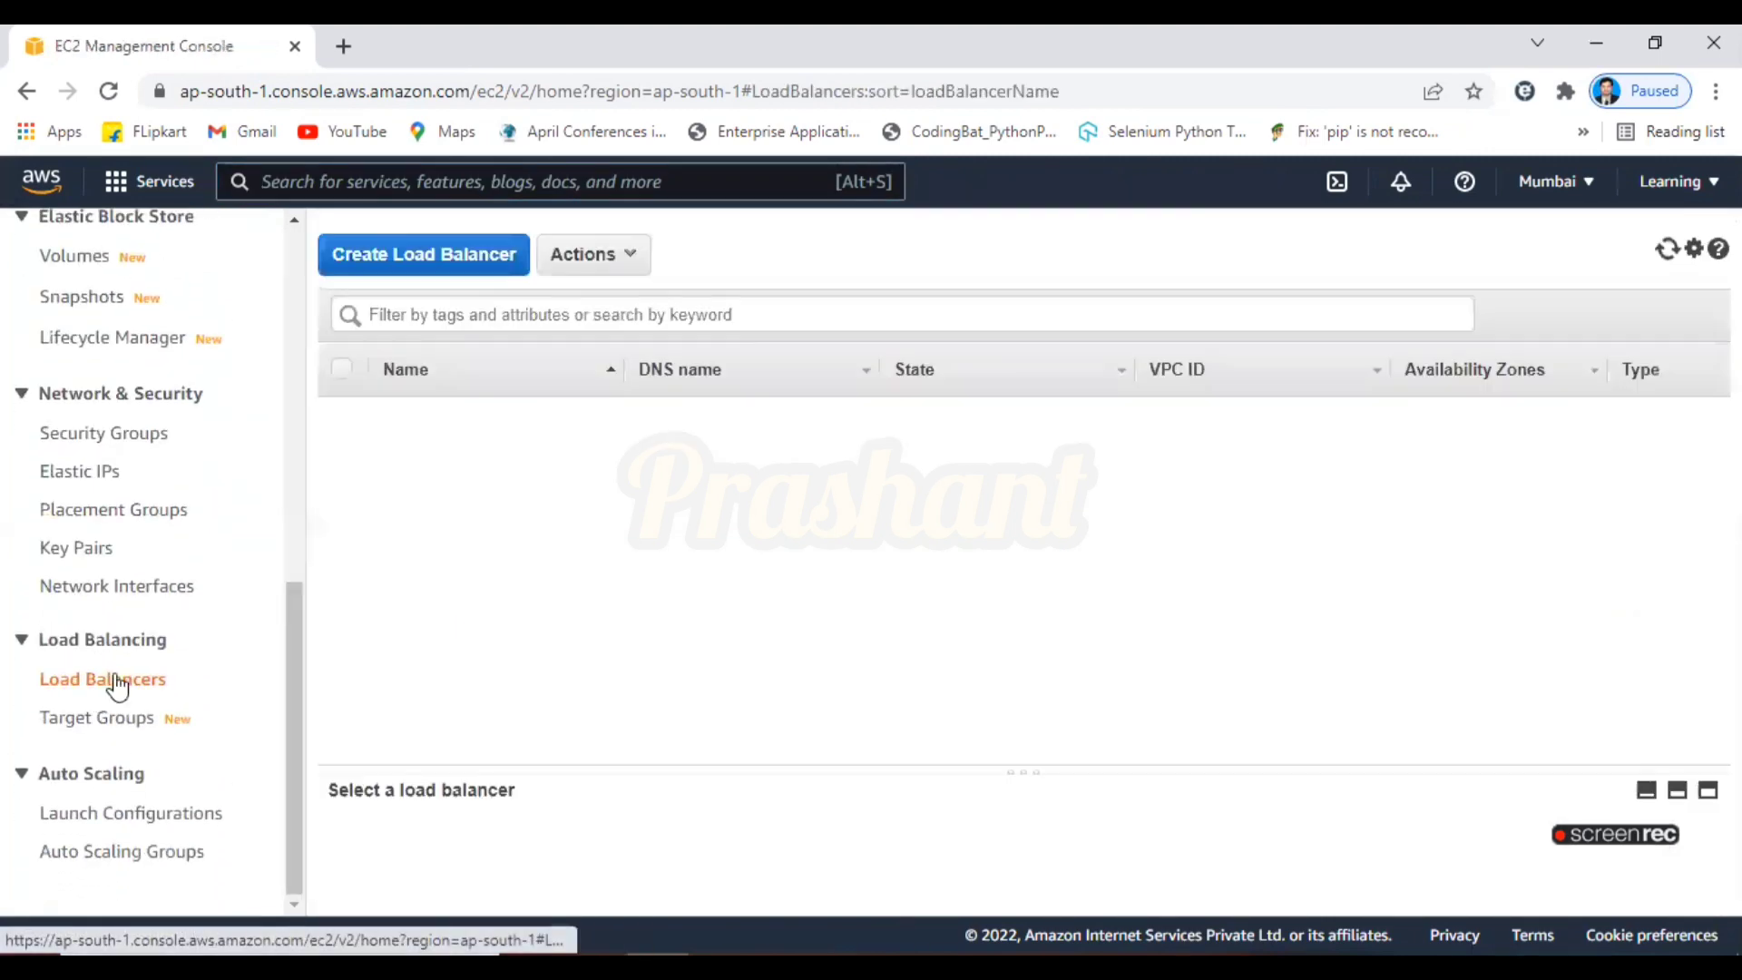
click(469, 271)
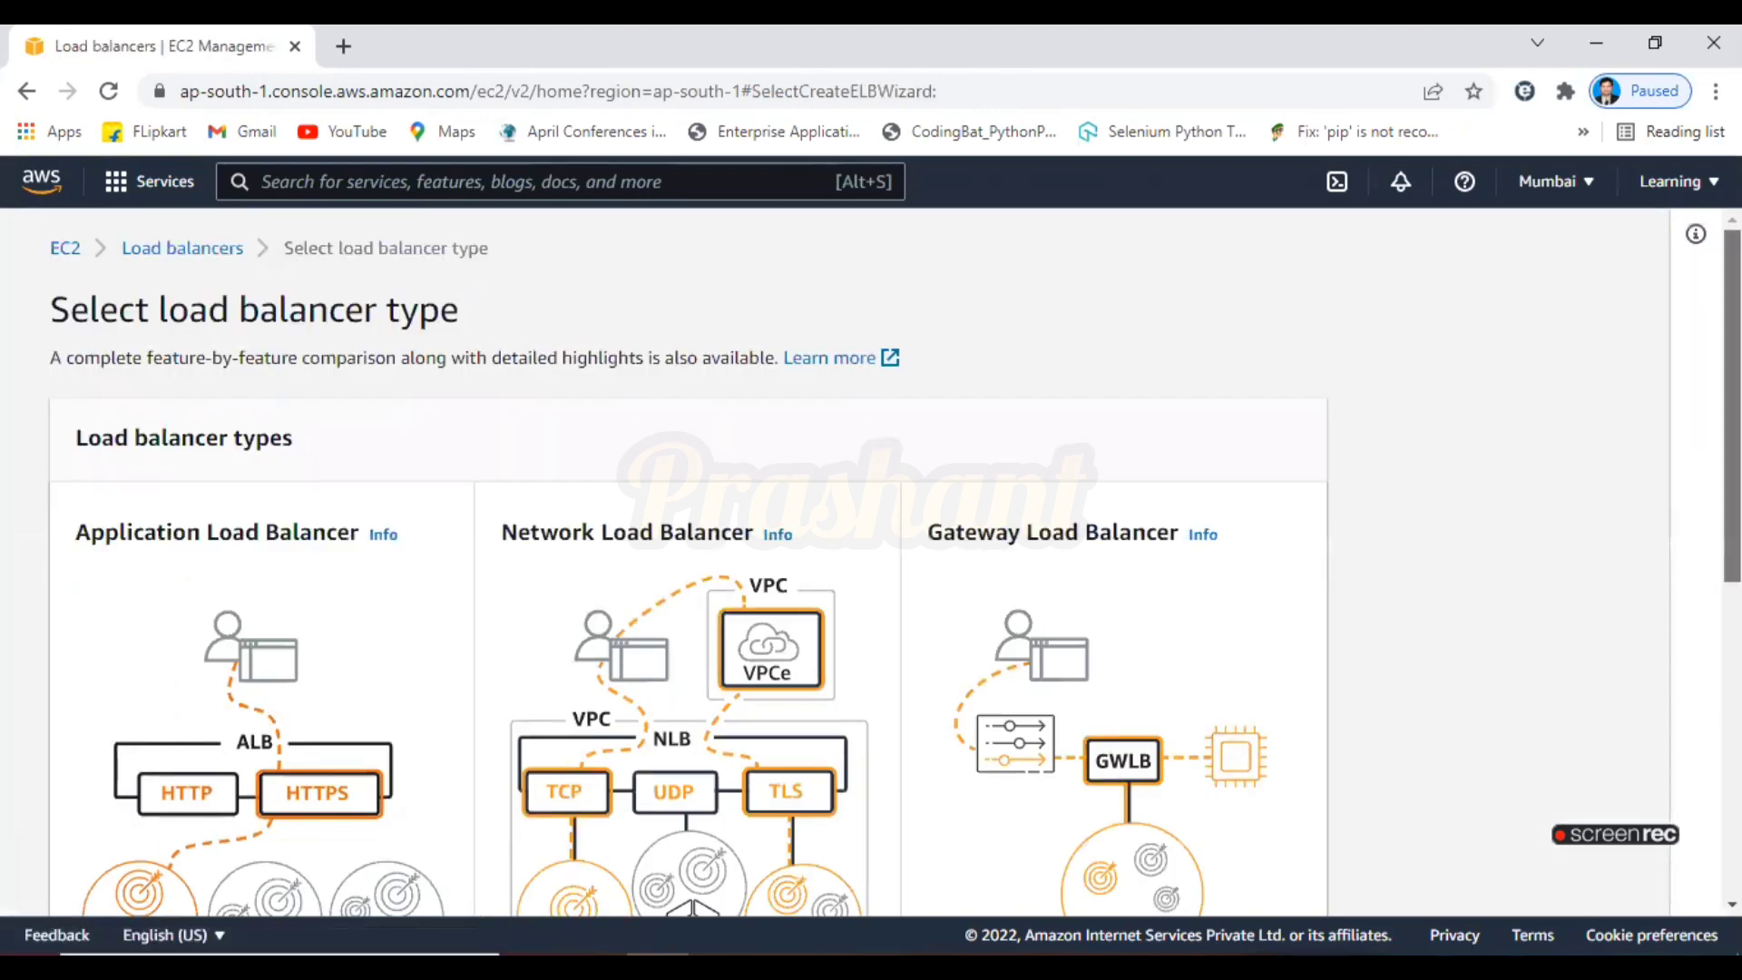
scroll(1731, 409, down, 3)
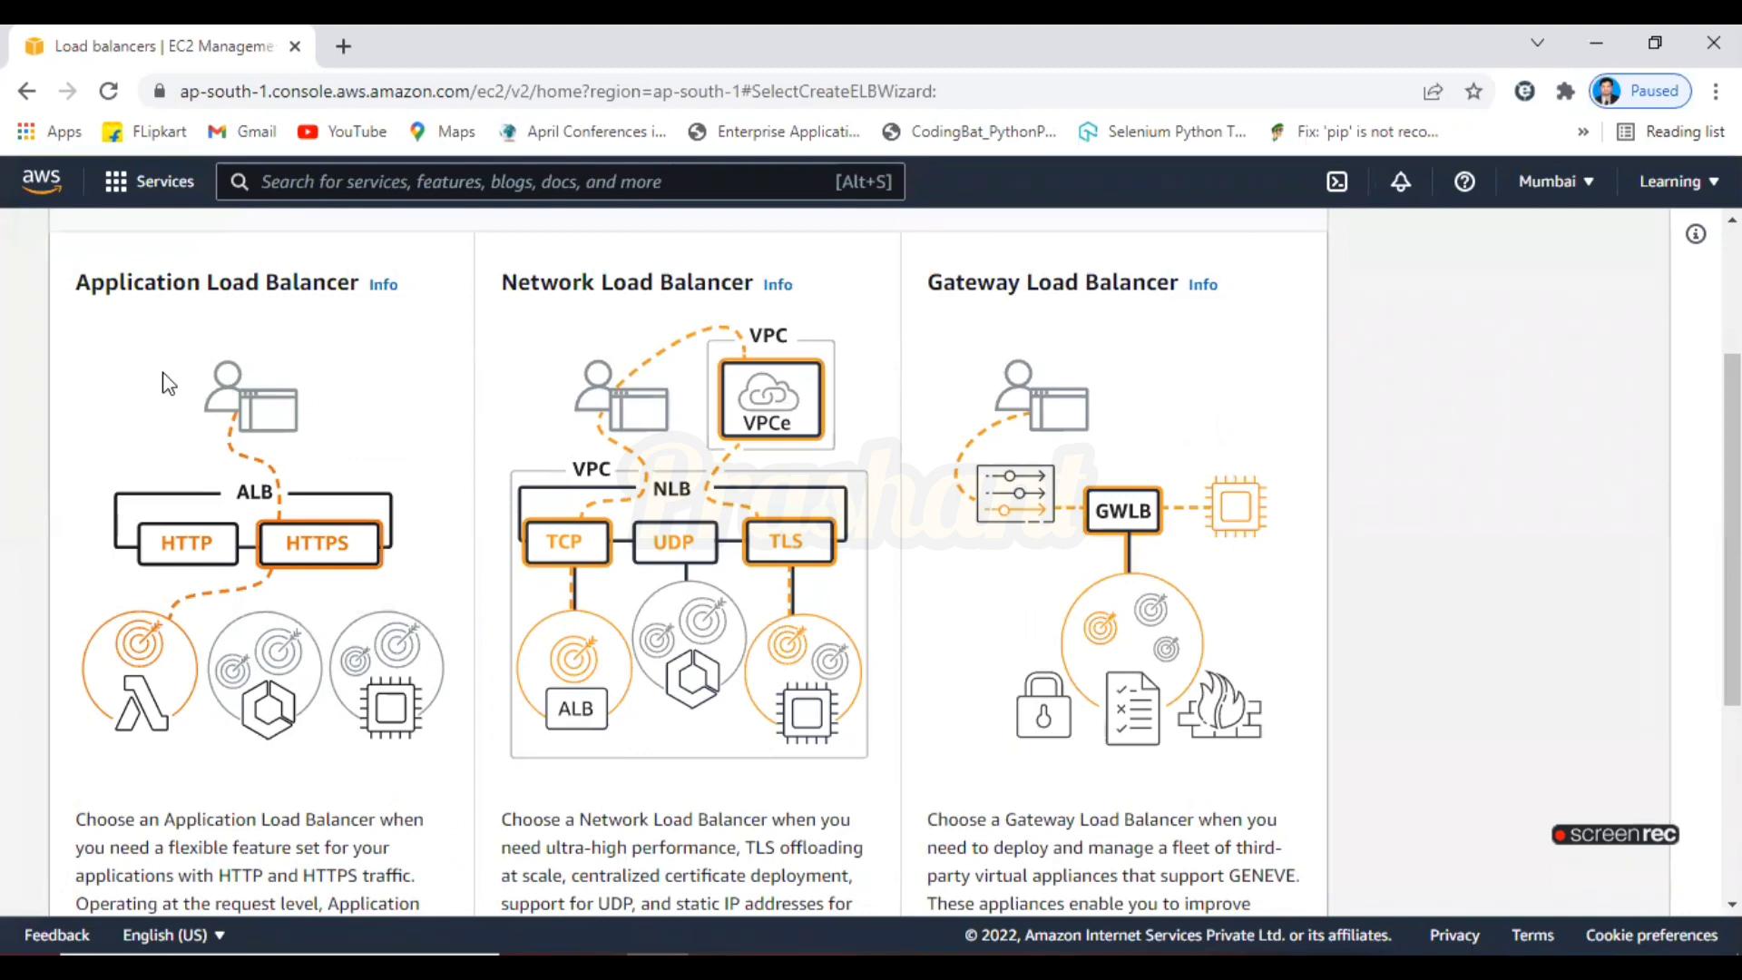
scroll(1729, 526, down, 3)
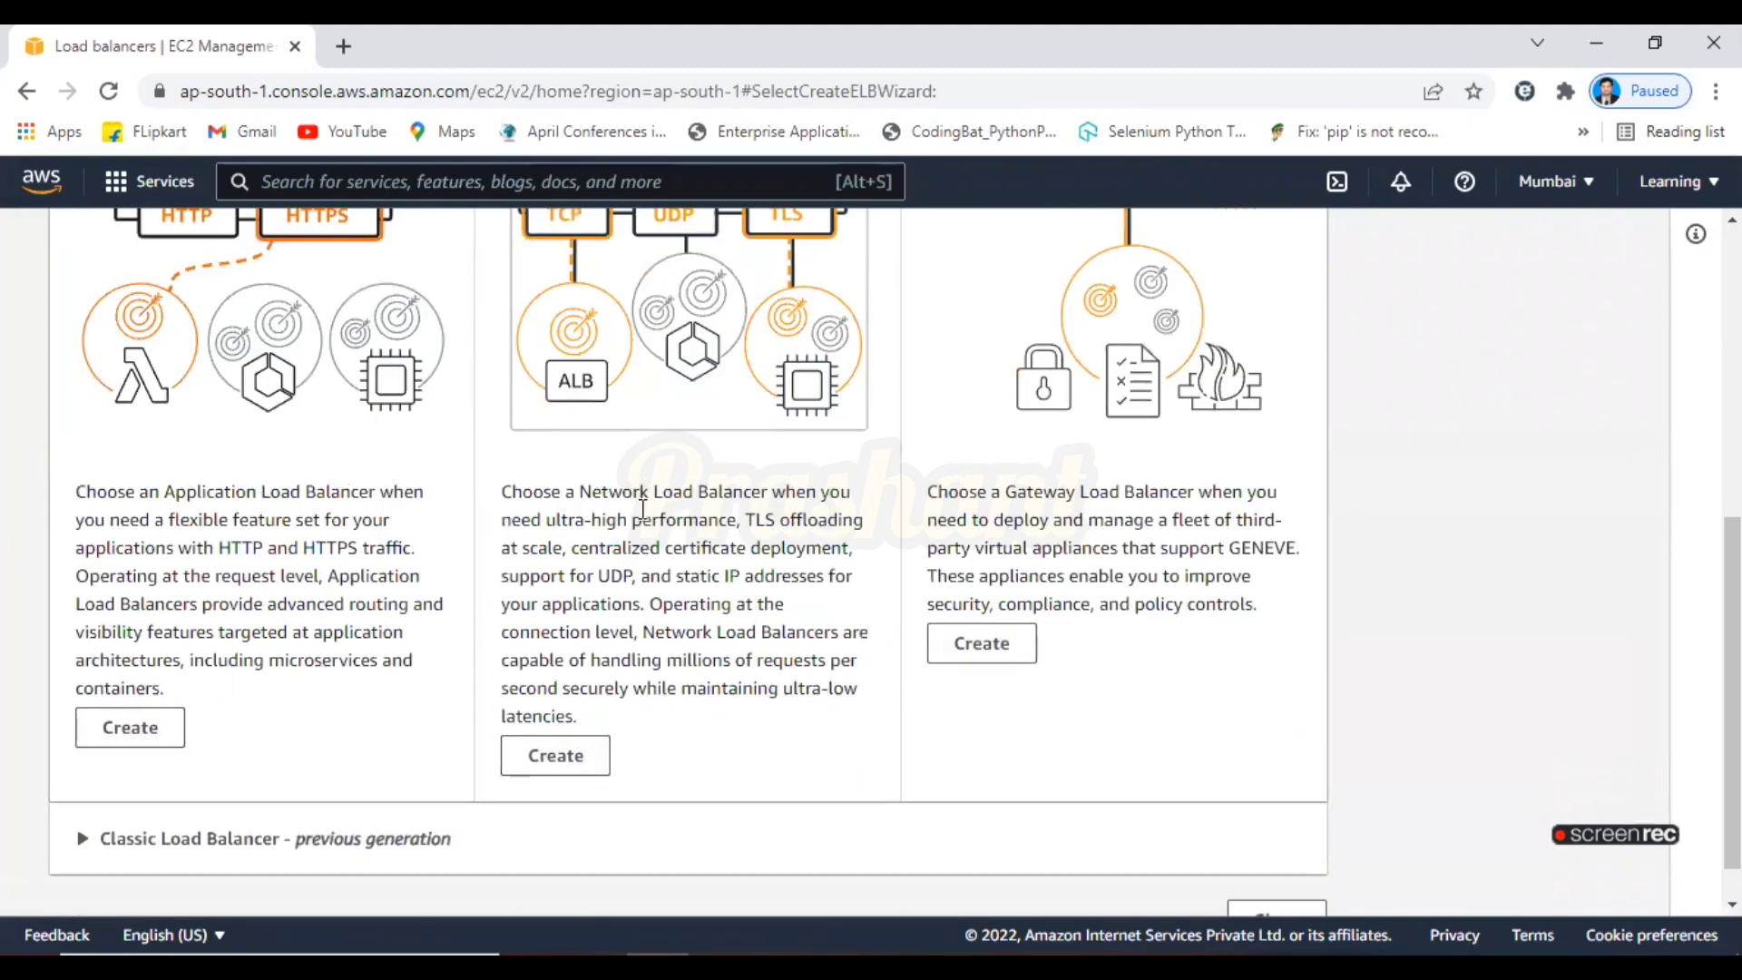
click(136, 731)
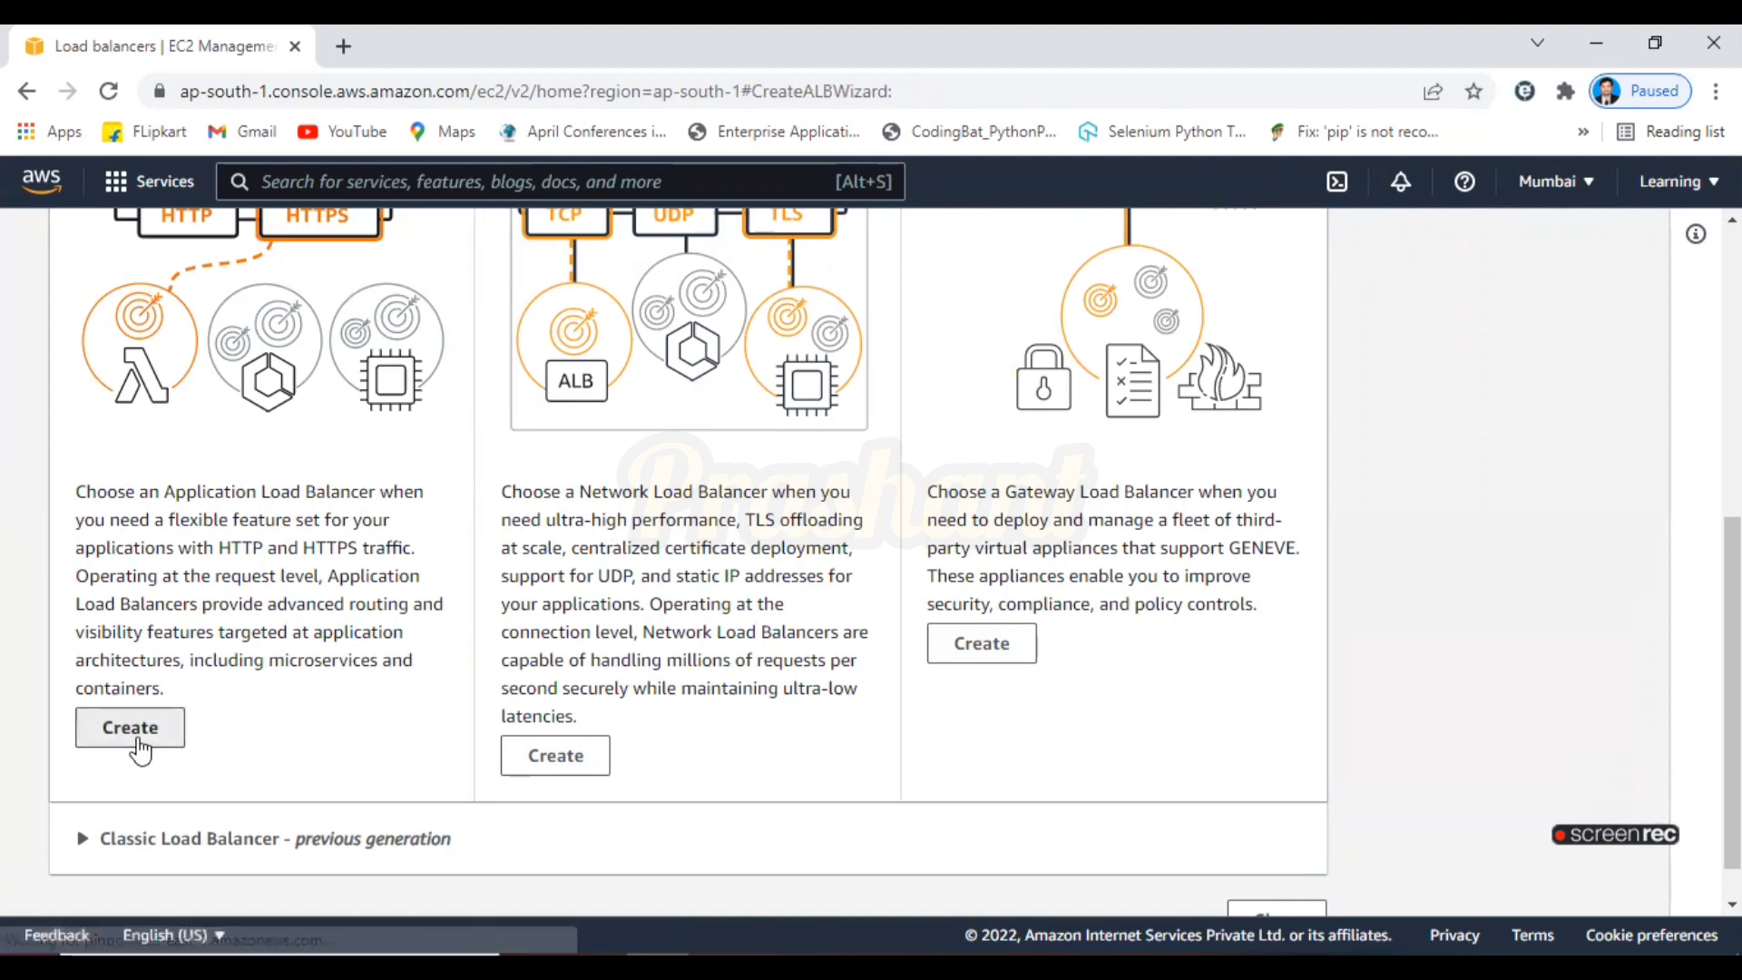
Name the new Application Load Balancer LB1 in its basic configuration
scroll(1049, 486, down, 2)
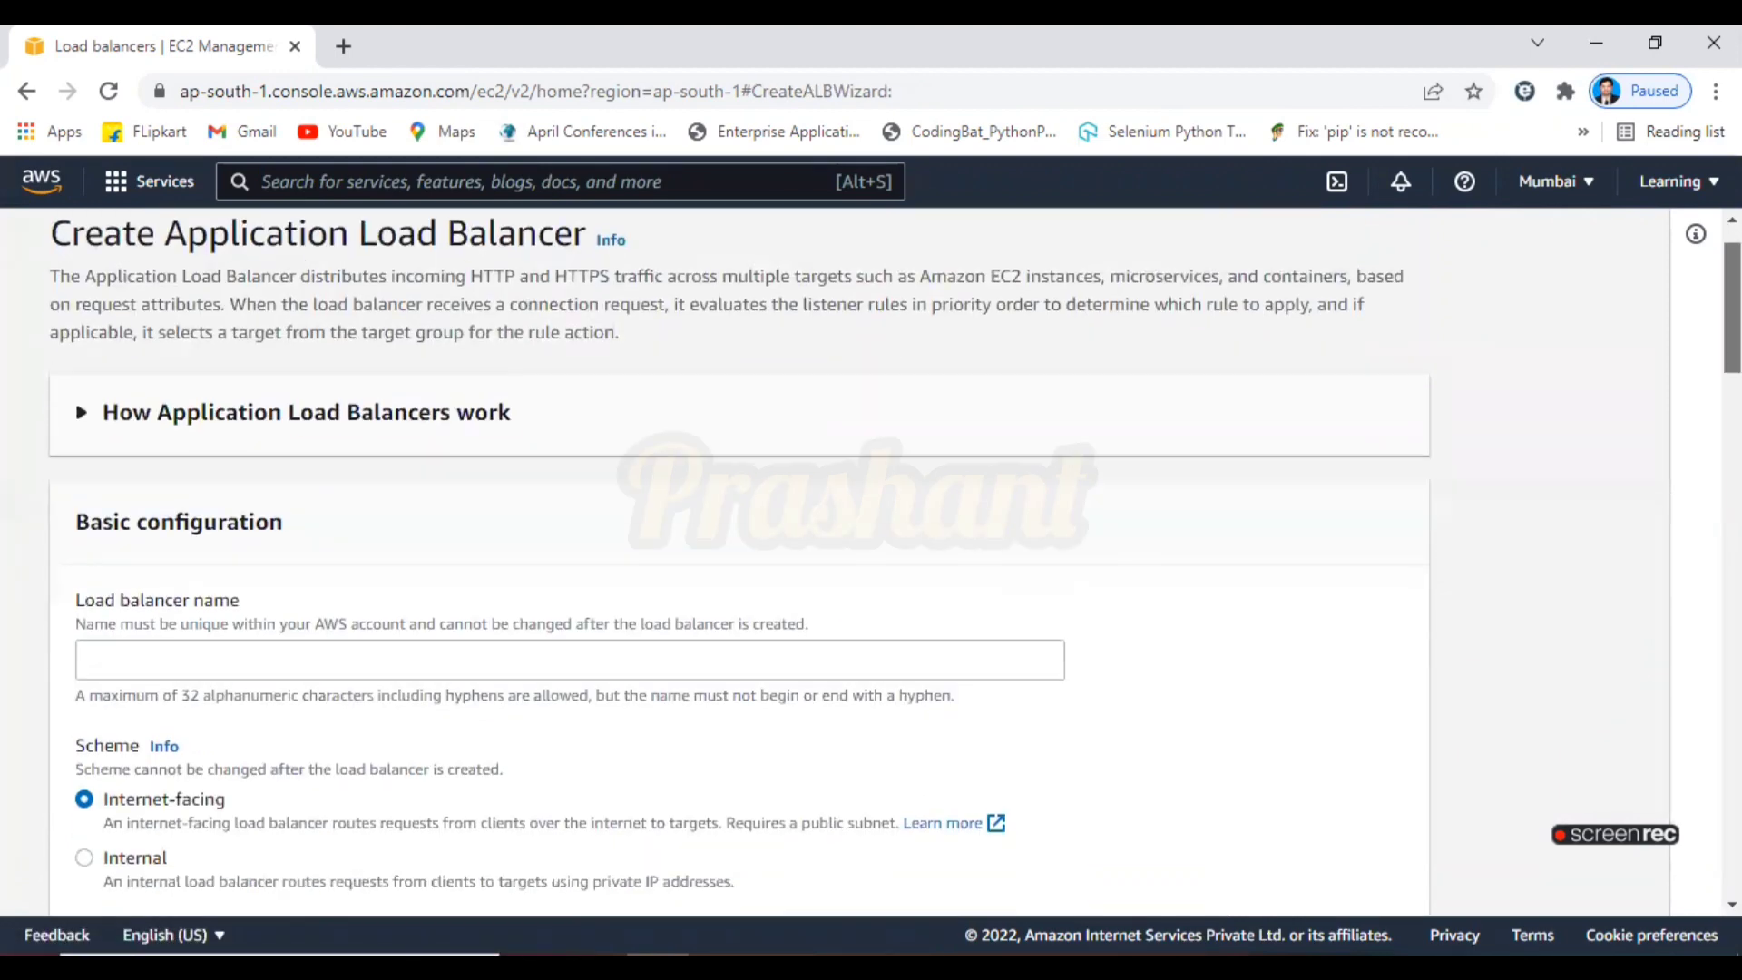
click(977, 552)
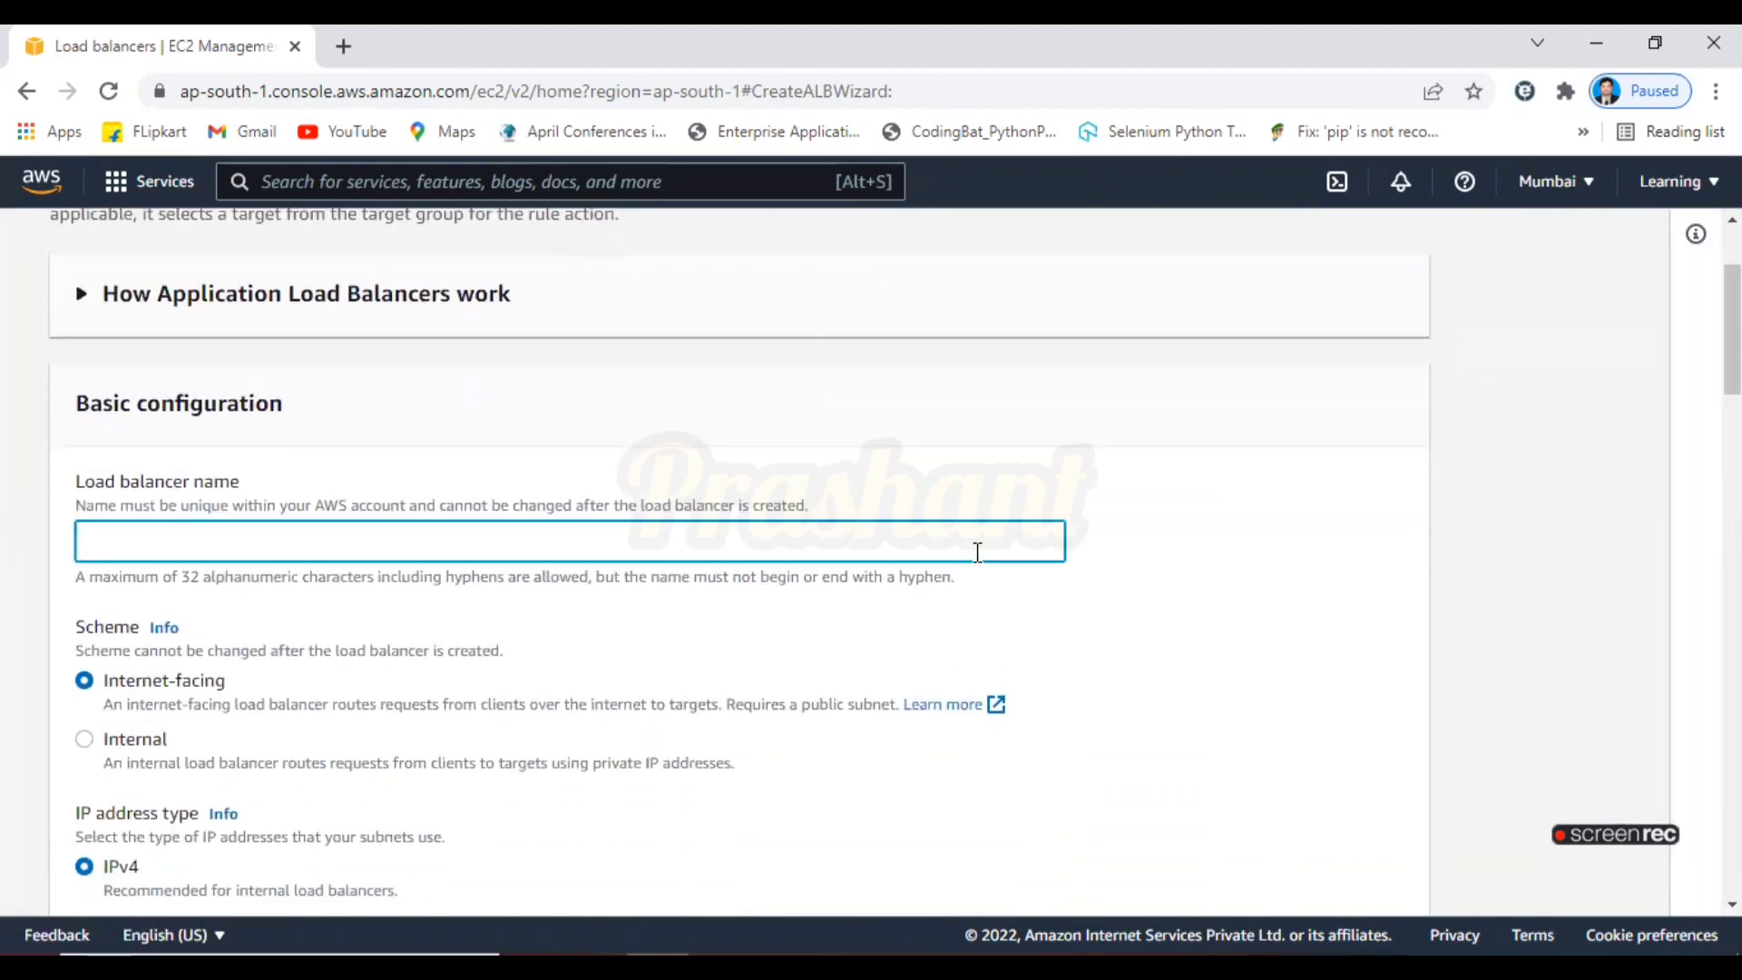
text(LB1)
Map the load balancer to the availability zones ap-south-1a, ap-south-1b and ap-south-1c
scroll(329, 391, down, 4)
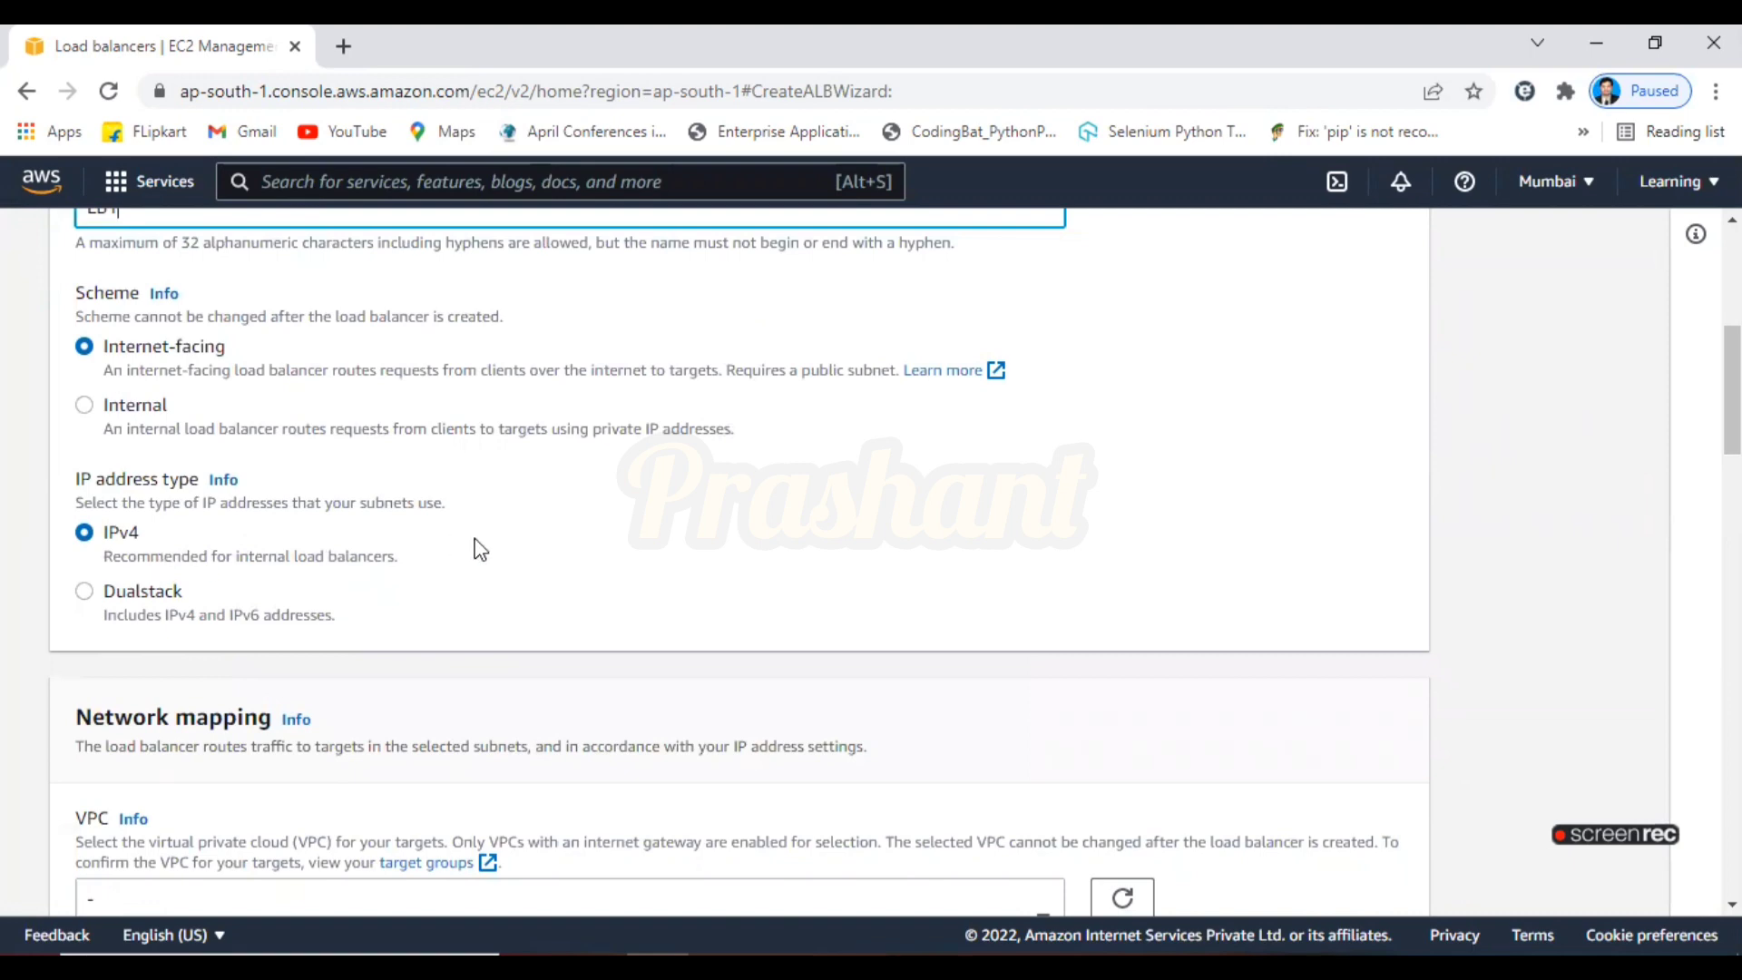
scroll(828, 474, down, 5)
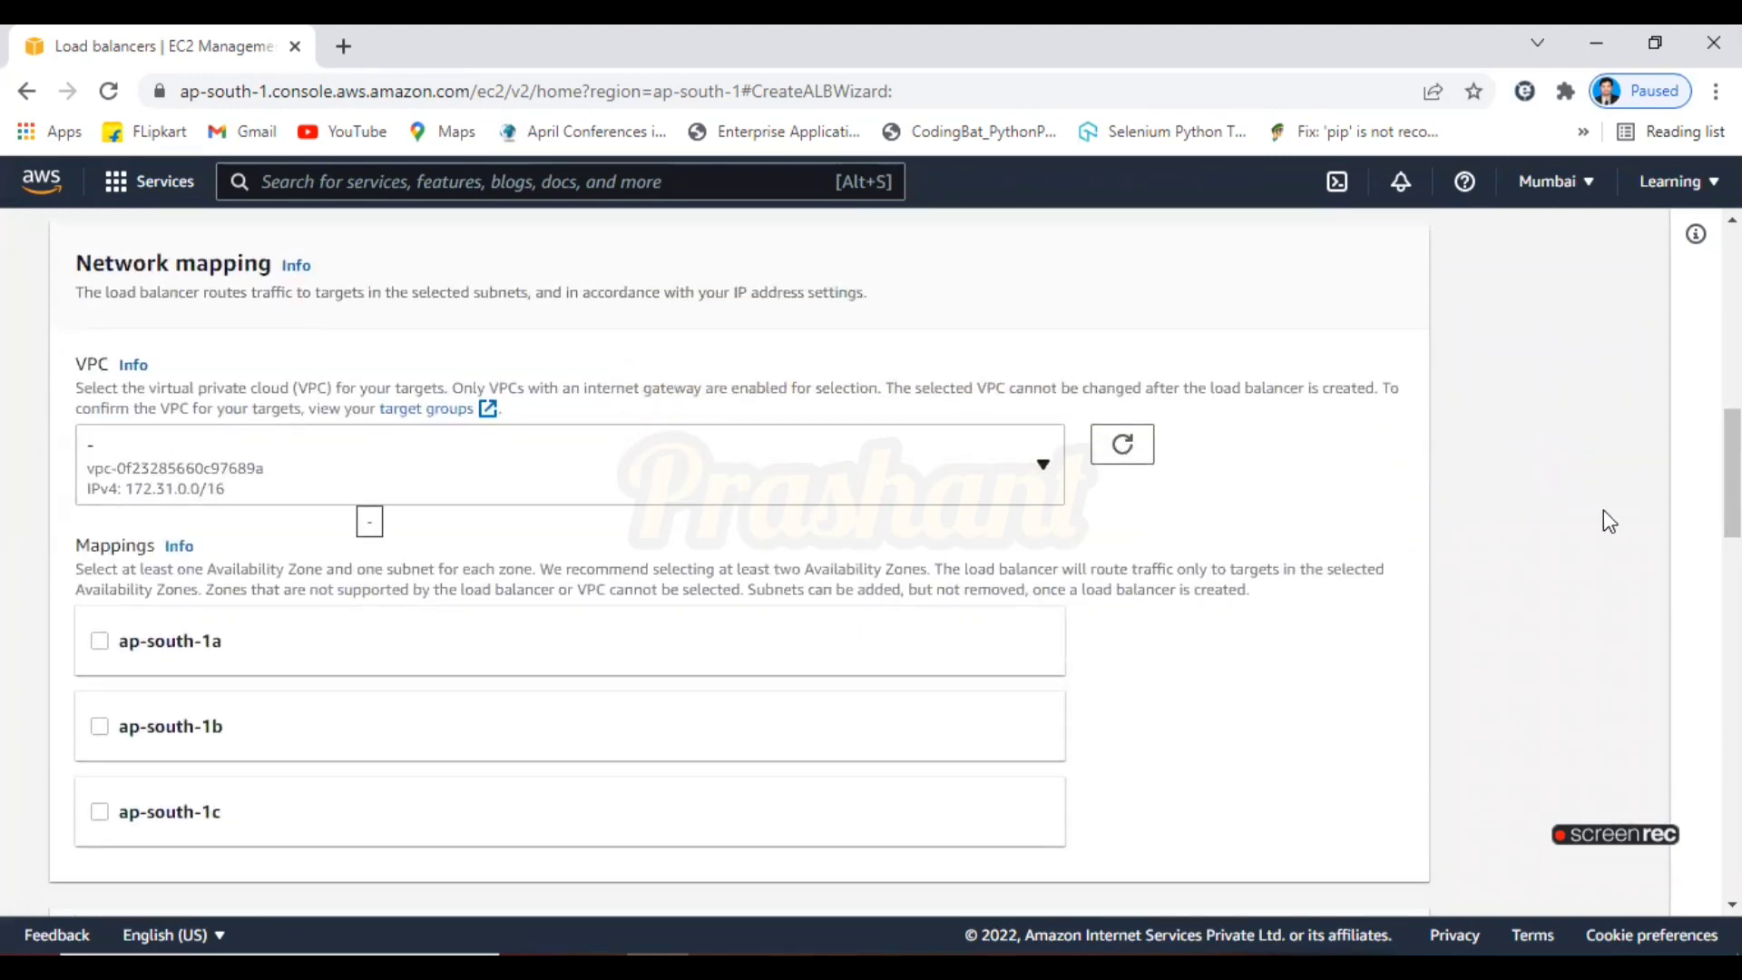
scroll(817, 509, down, 2)
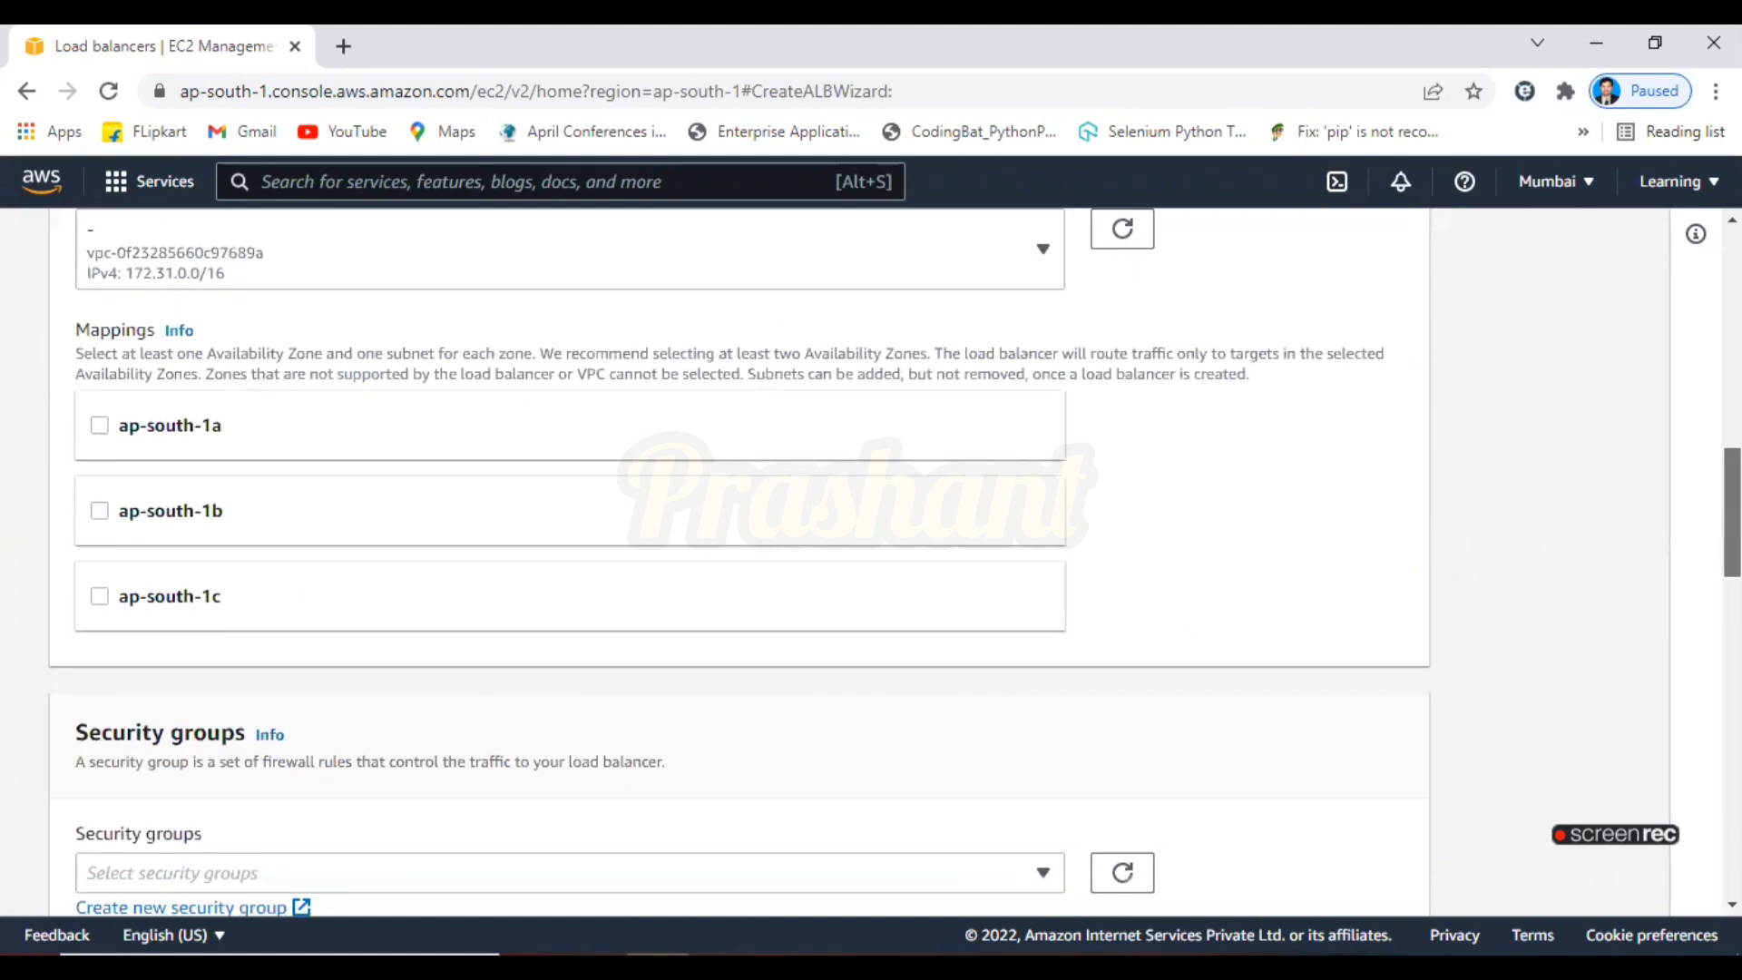
click(201, 428)
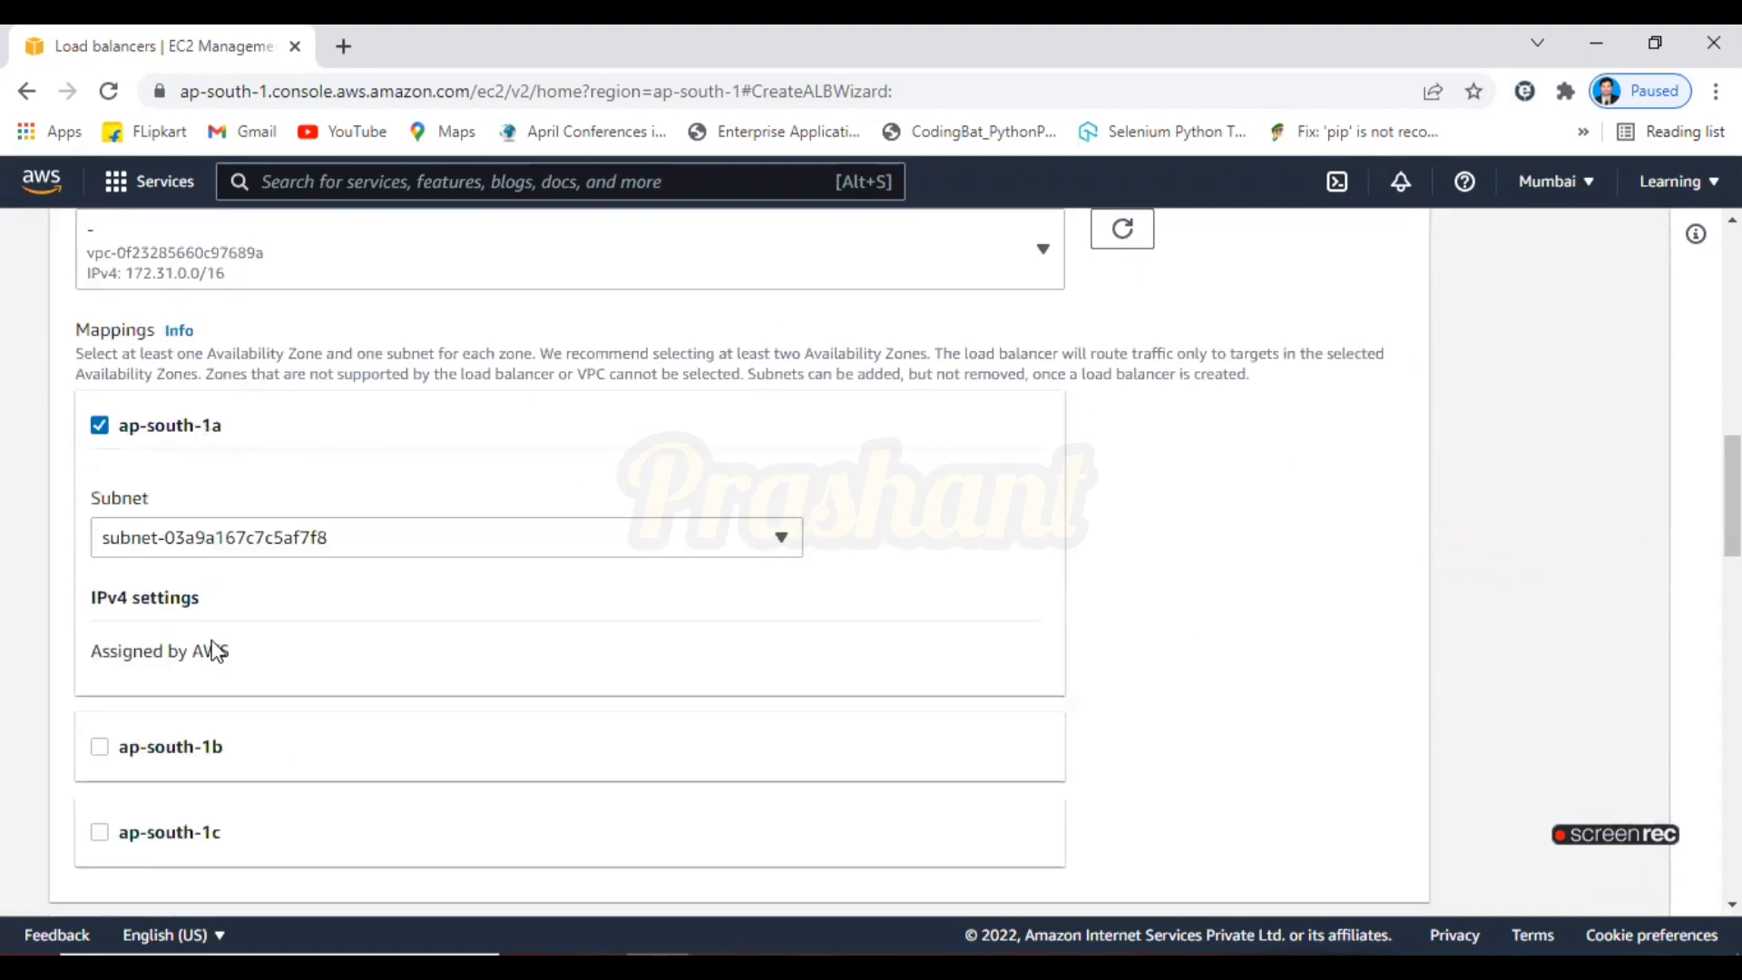
click(221, 748)
drag(1732, 495, 1732, 521)
scroll(669, 654, down, 2)
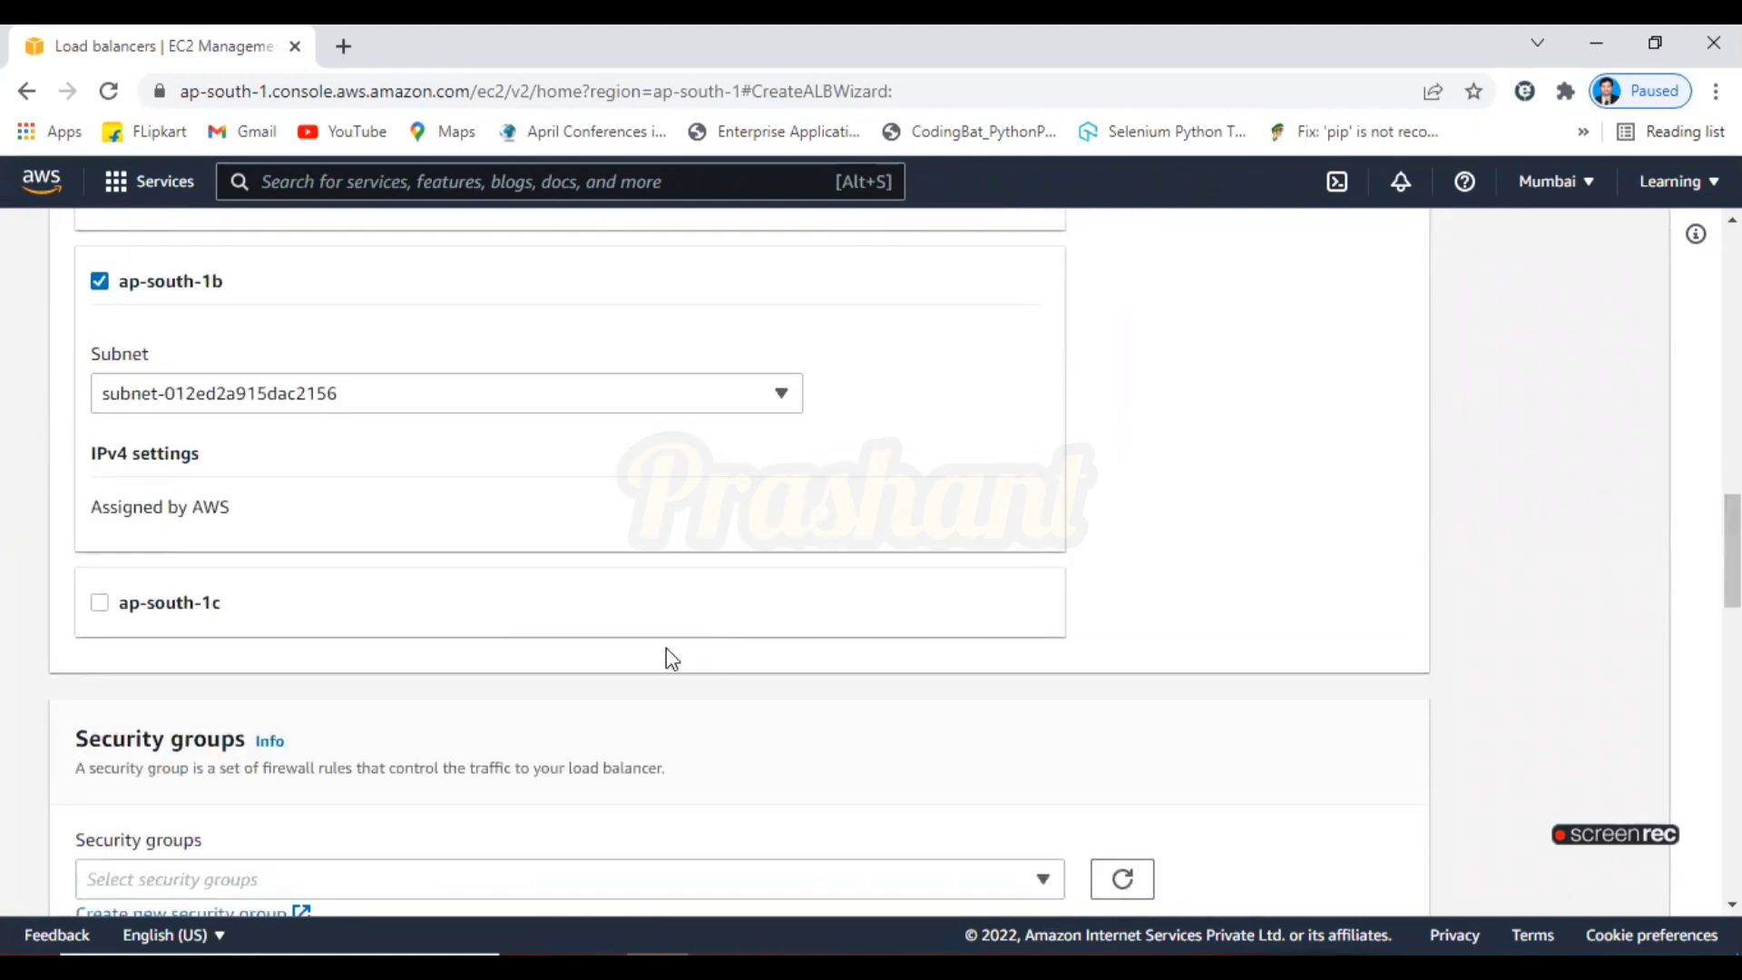
click(100, 602)
Replace the load balancer's default security group with LB-SG
drag(1732, 550, 1733, 617)
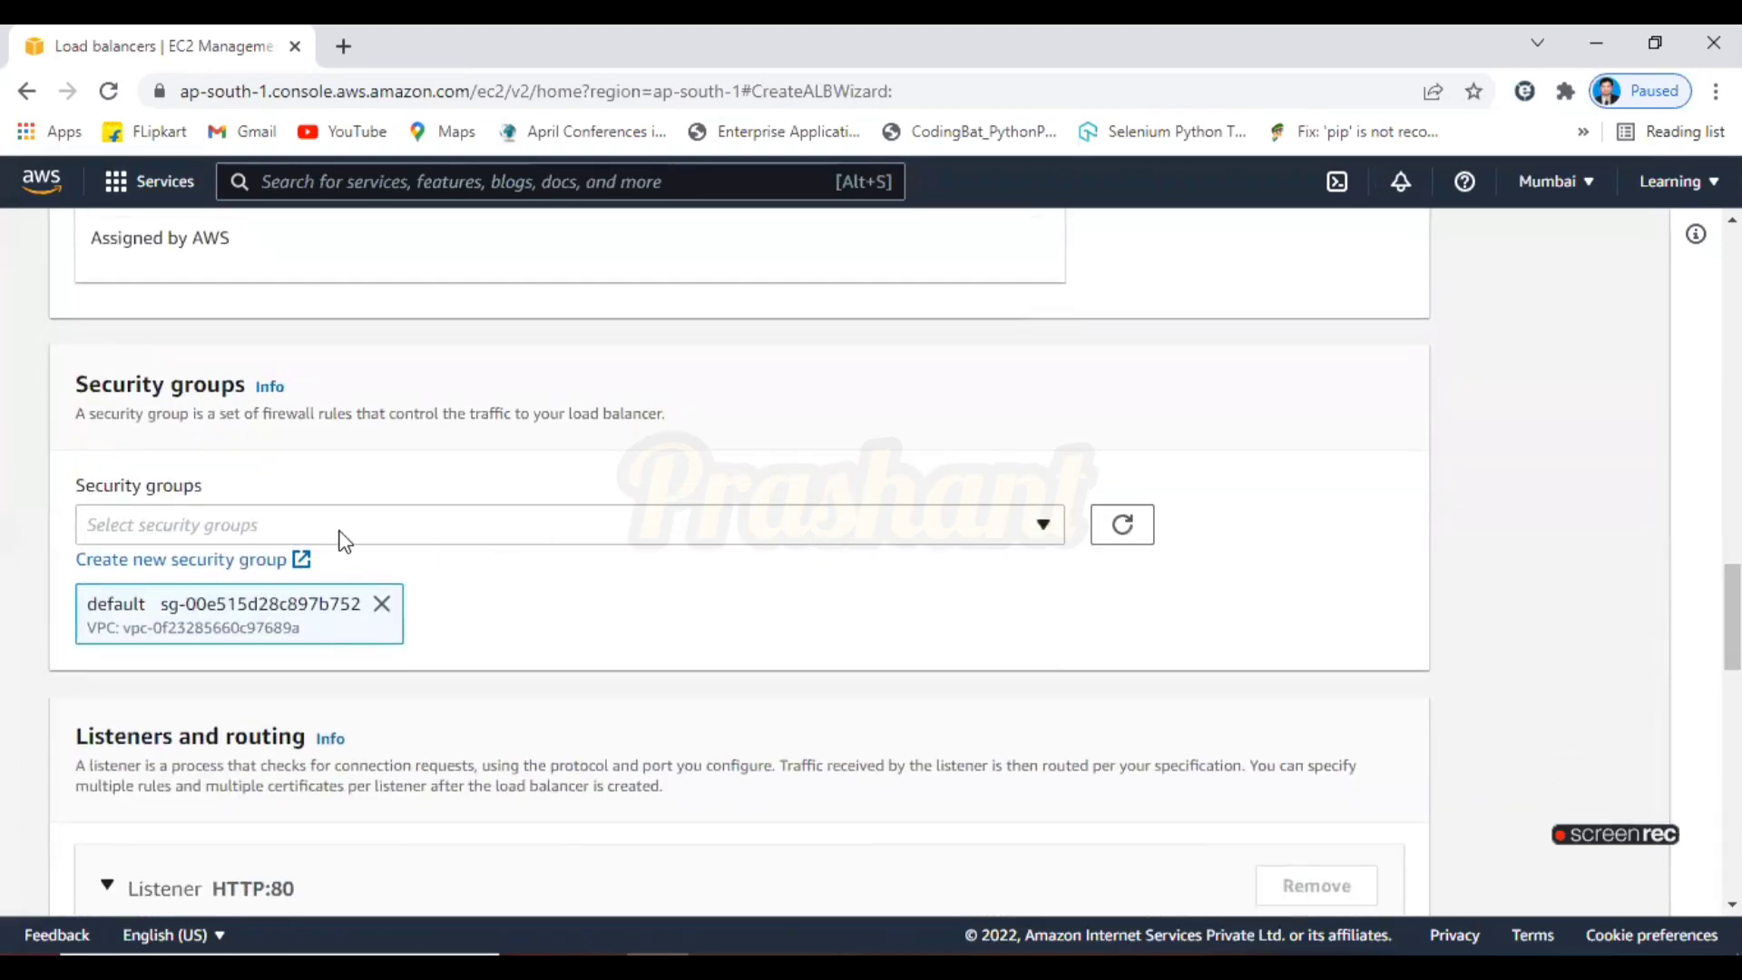
click(382, 604)
click(582, 541)
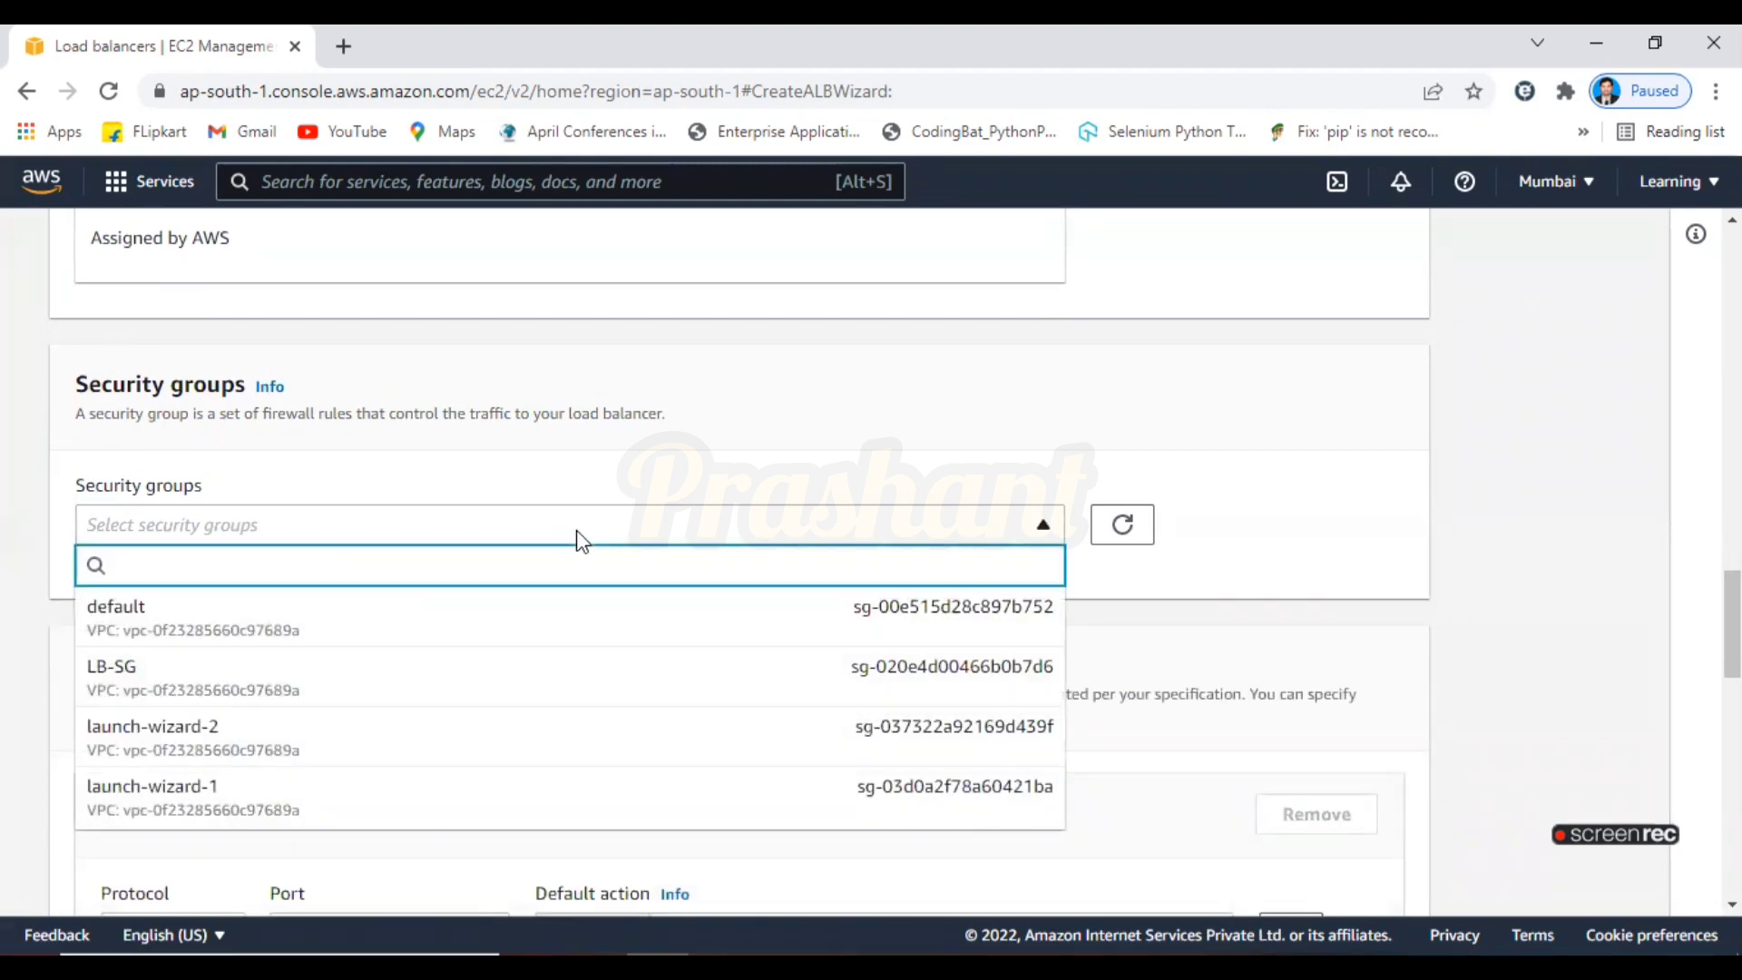
click(586, 701)
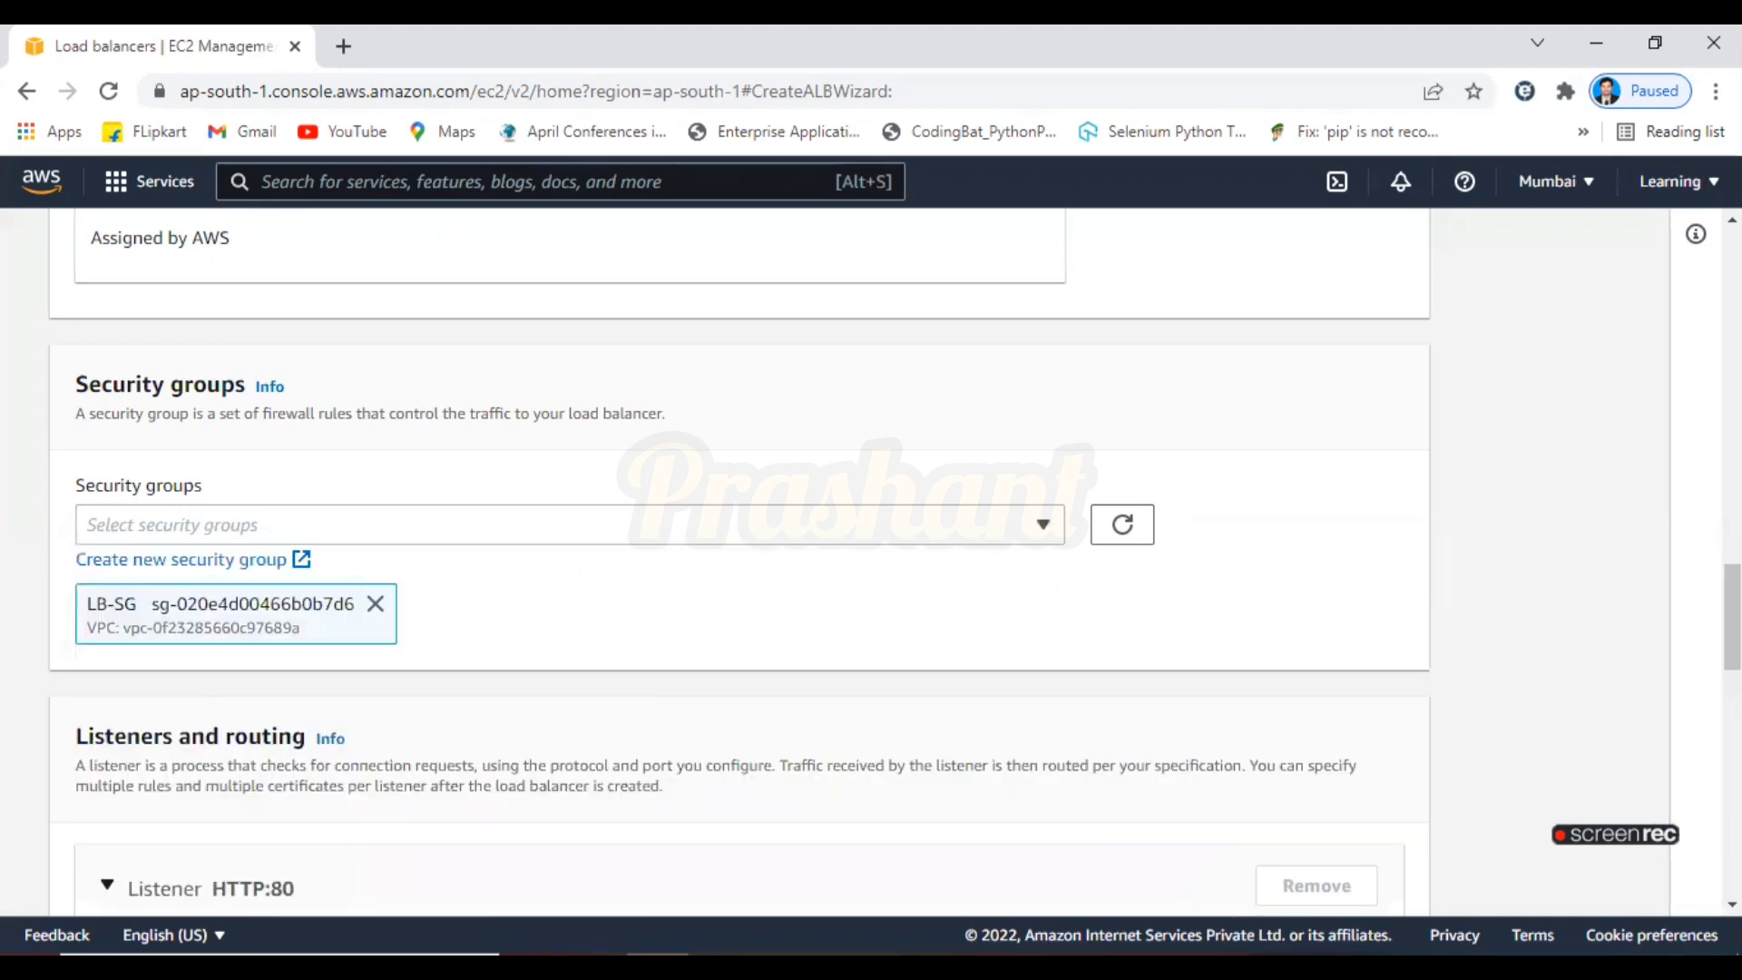
Start a new target group for the HTTP:80 listener's default action and name it TG1
scroll(871, 572, down, 5)
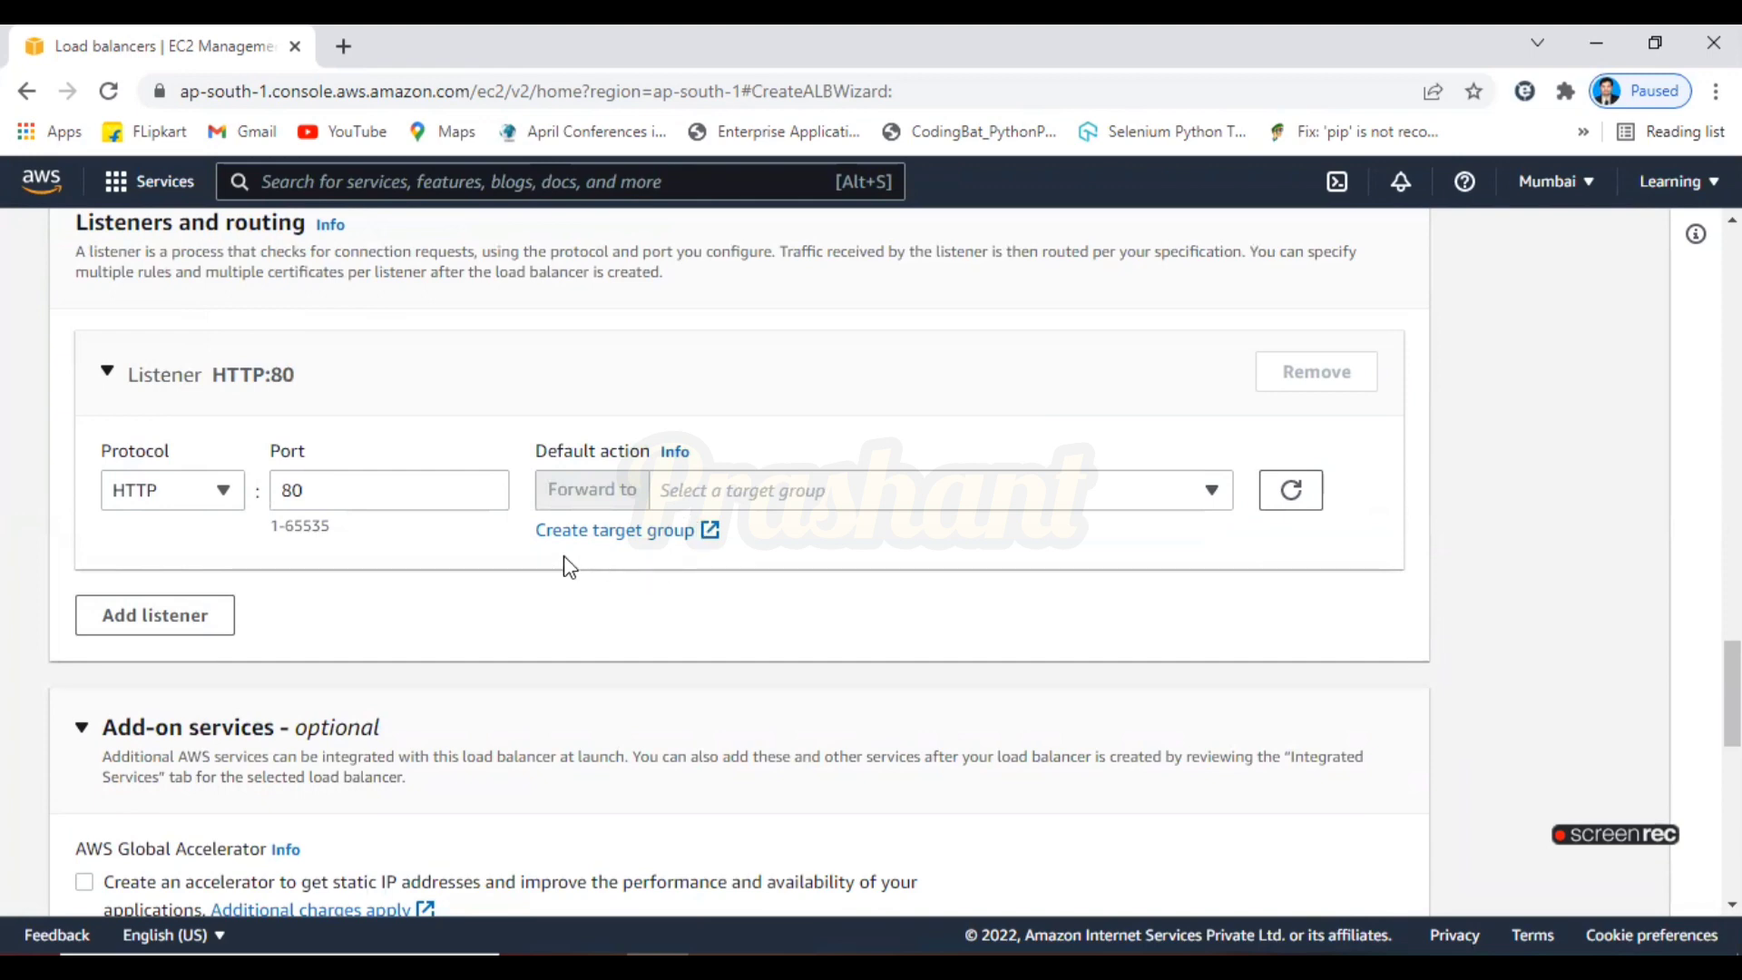
click(635, 535)
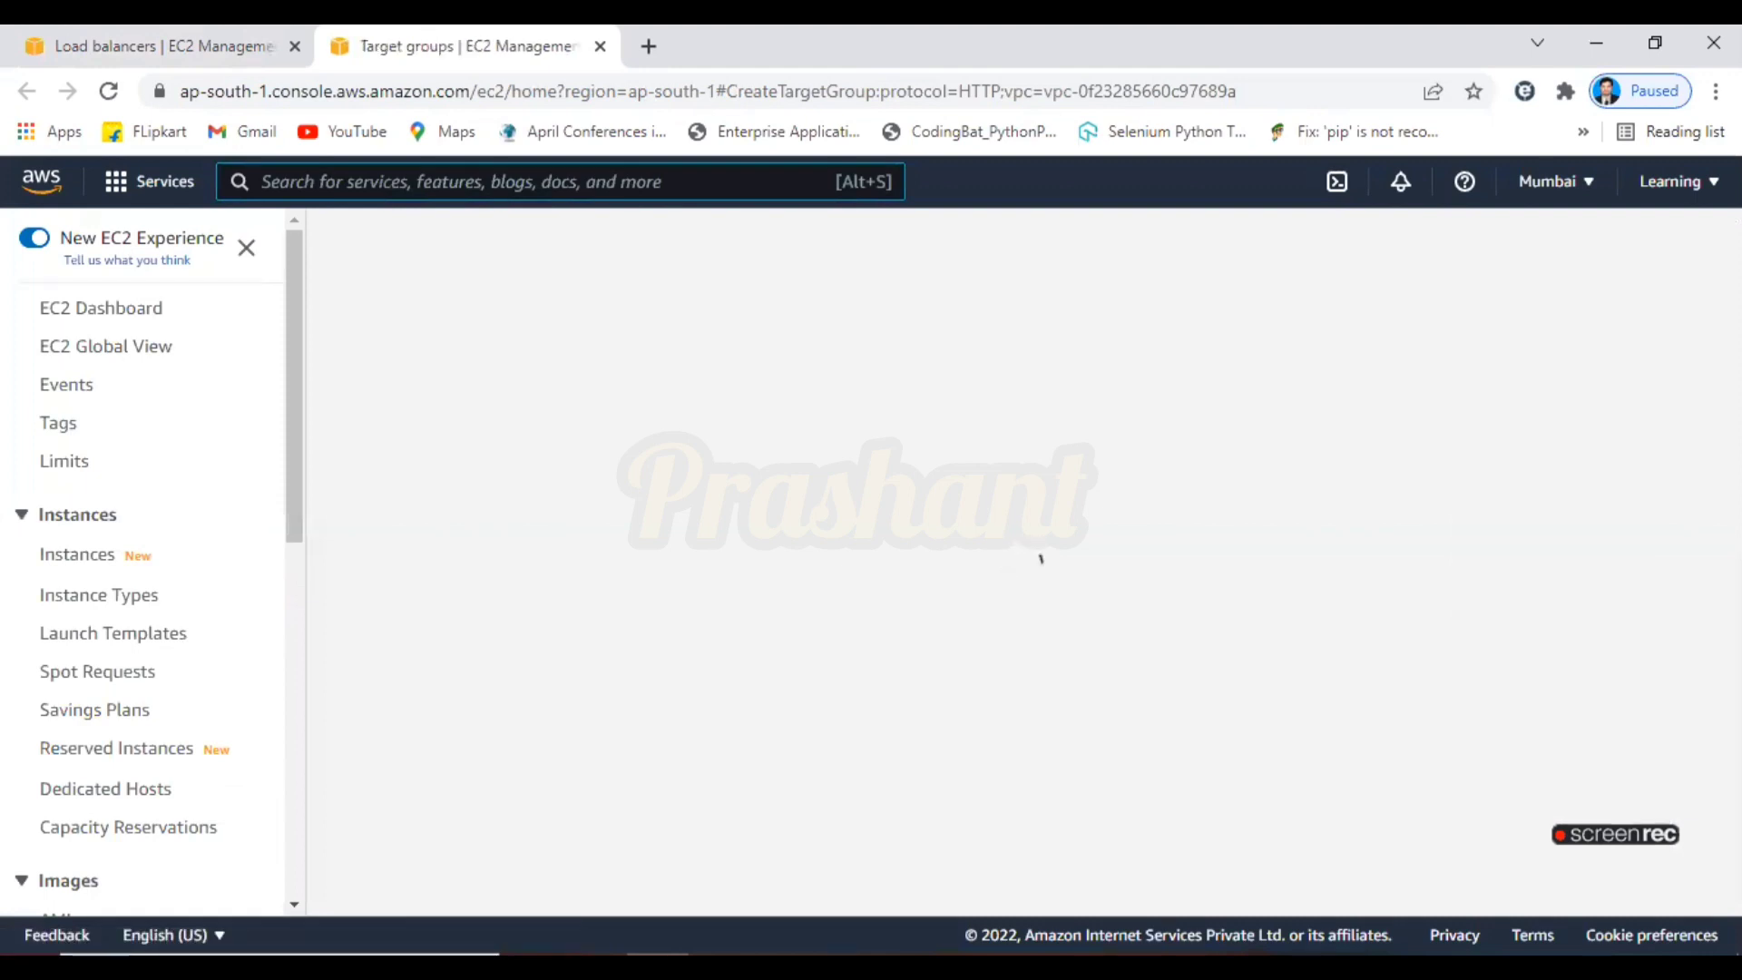
scroll(863, 571, down, 2)
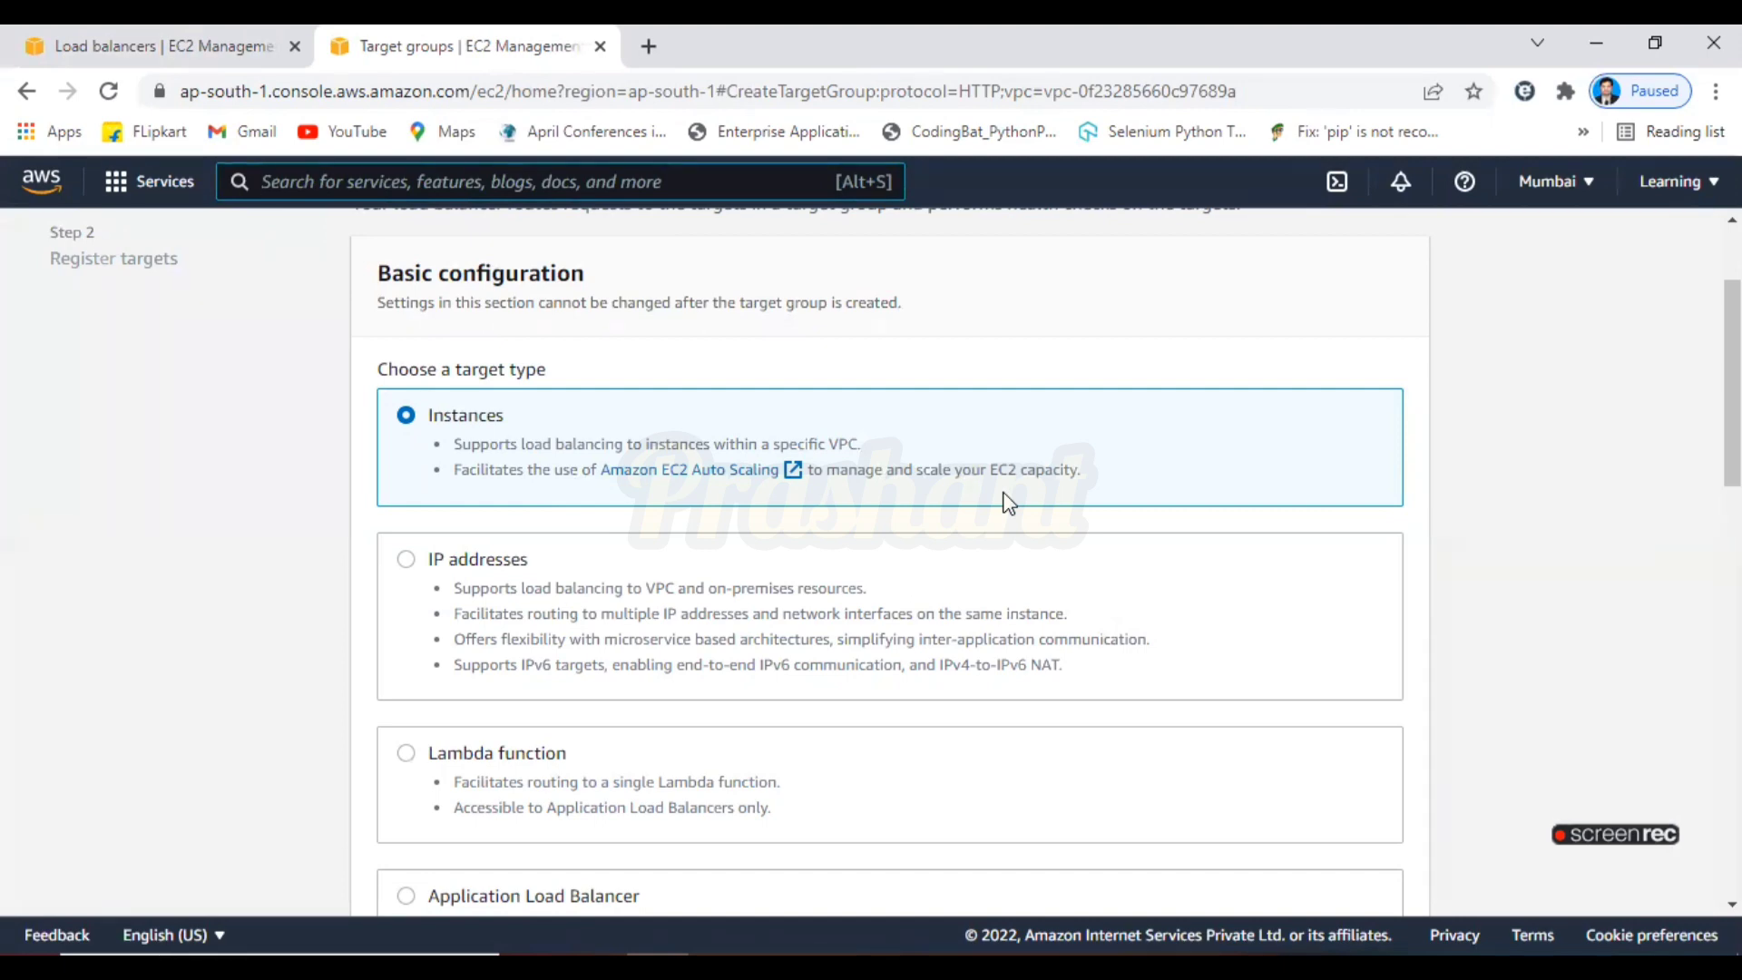
drag(1732, 393, 1732, 509)
scroll(1042, 549, down, 2)
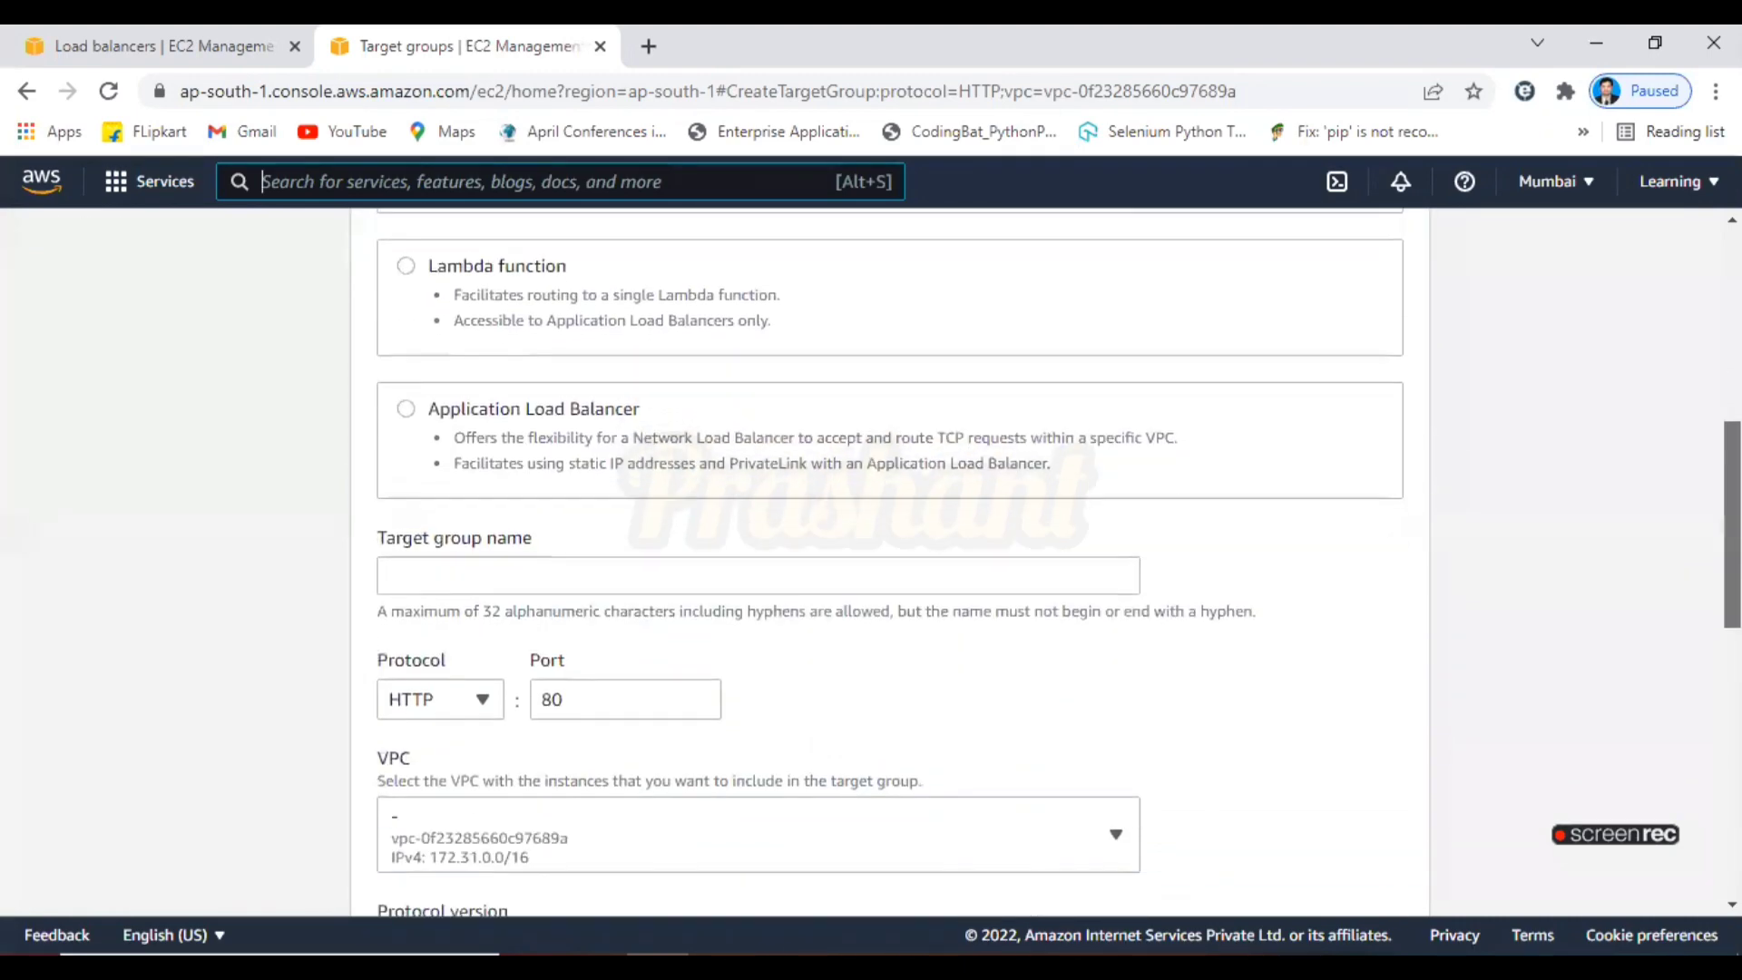
click(1016, 547)
text(TG1)
Review the target group's protocol, VPC and advanced health check settings, and continue to target registration
scroll(1015, 547, down, 2)
scroll(955, 513, down, 1)
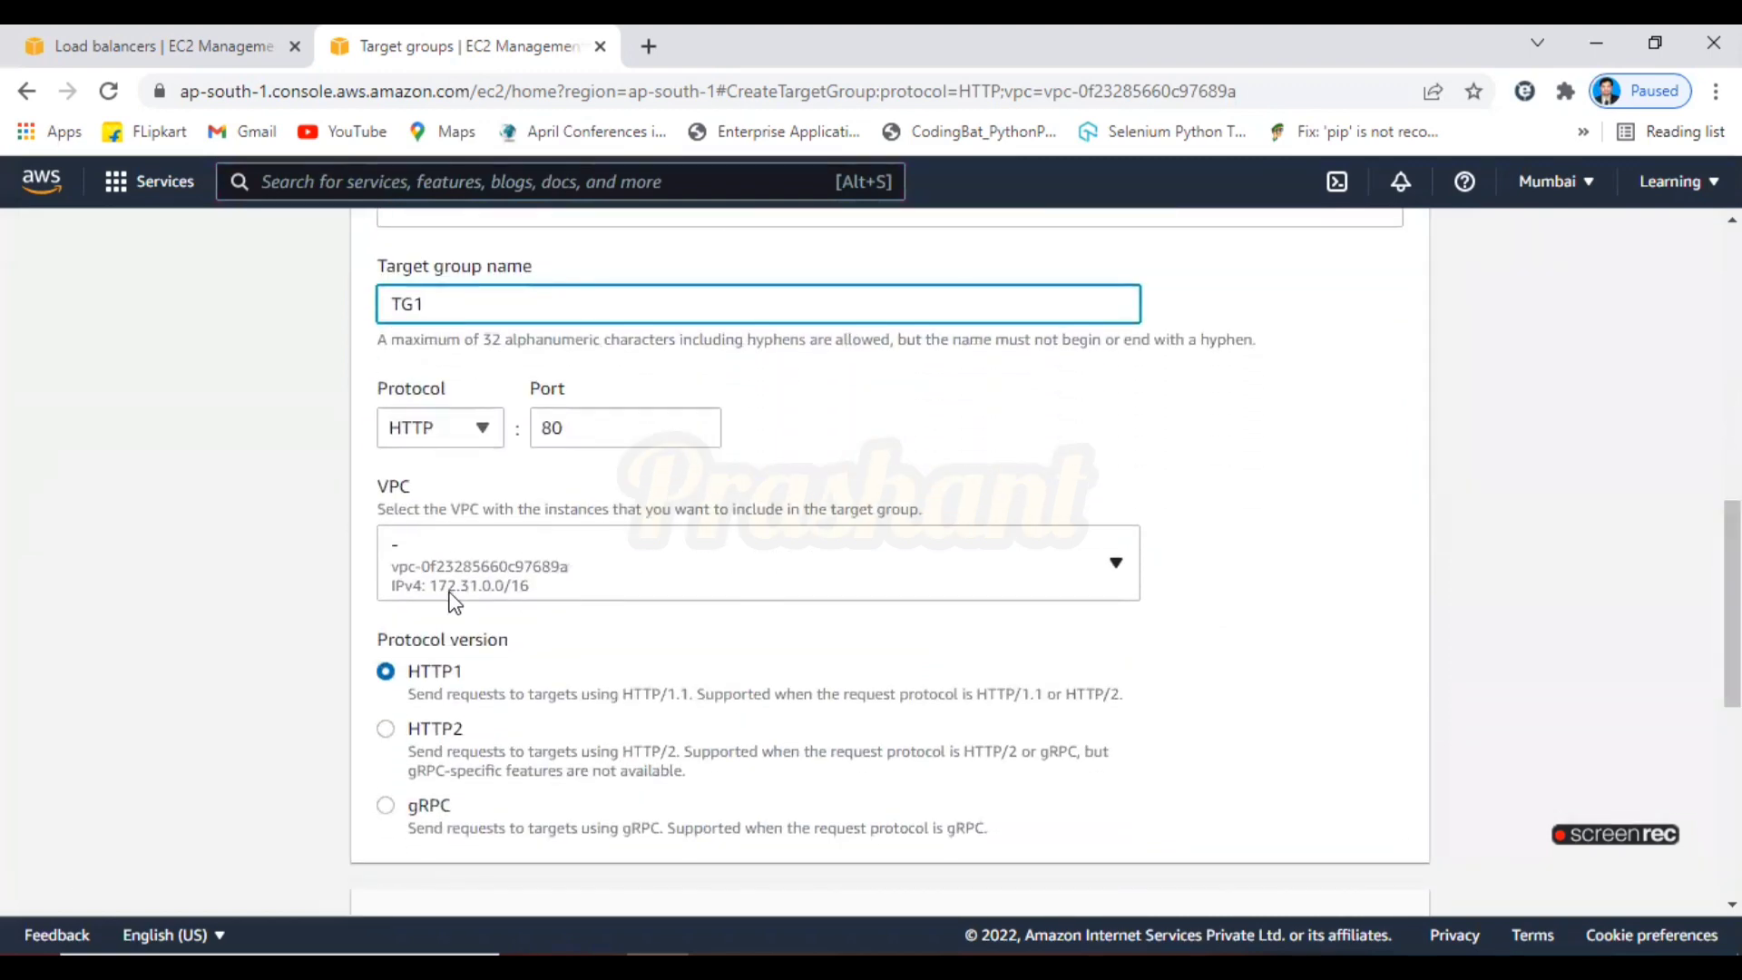
drag(1732, 599, 1733, 669)
scroll(892, 671, down, 4)
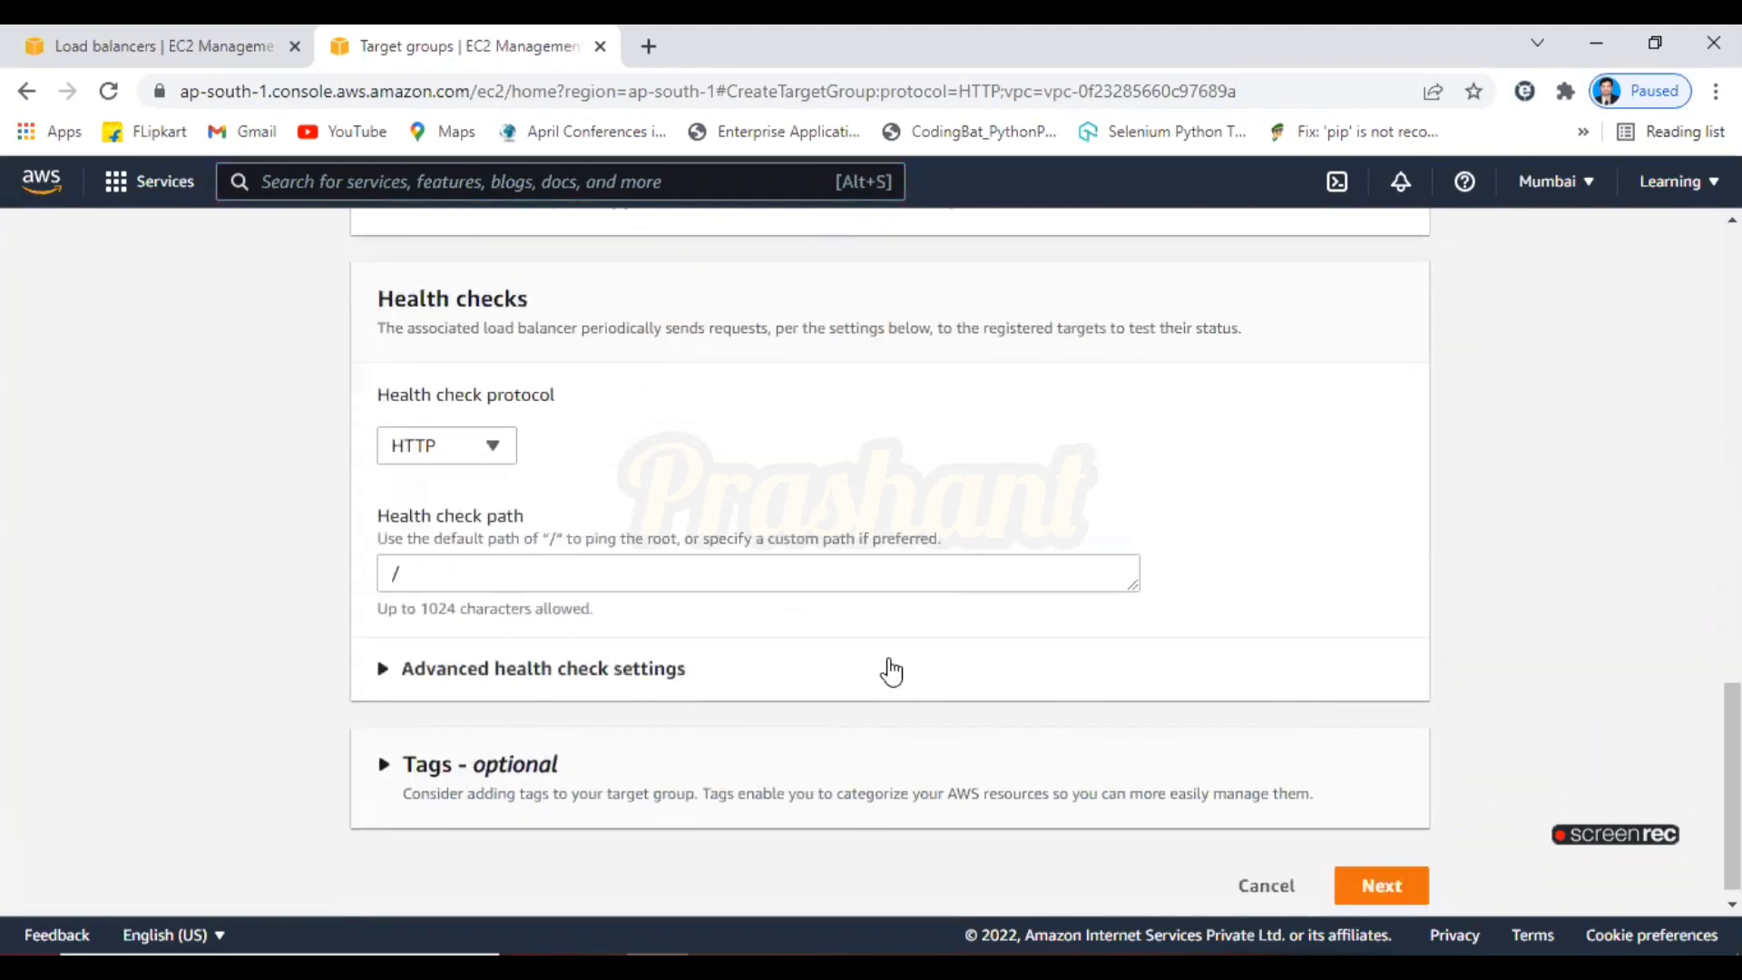
click(554, 672)
drag(1733, 635, 1732, 651)
scroll(980, 817, down, 8)
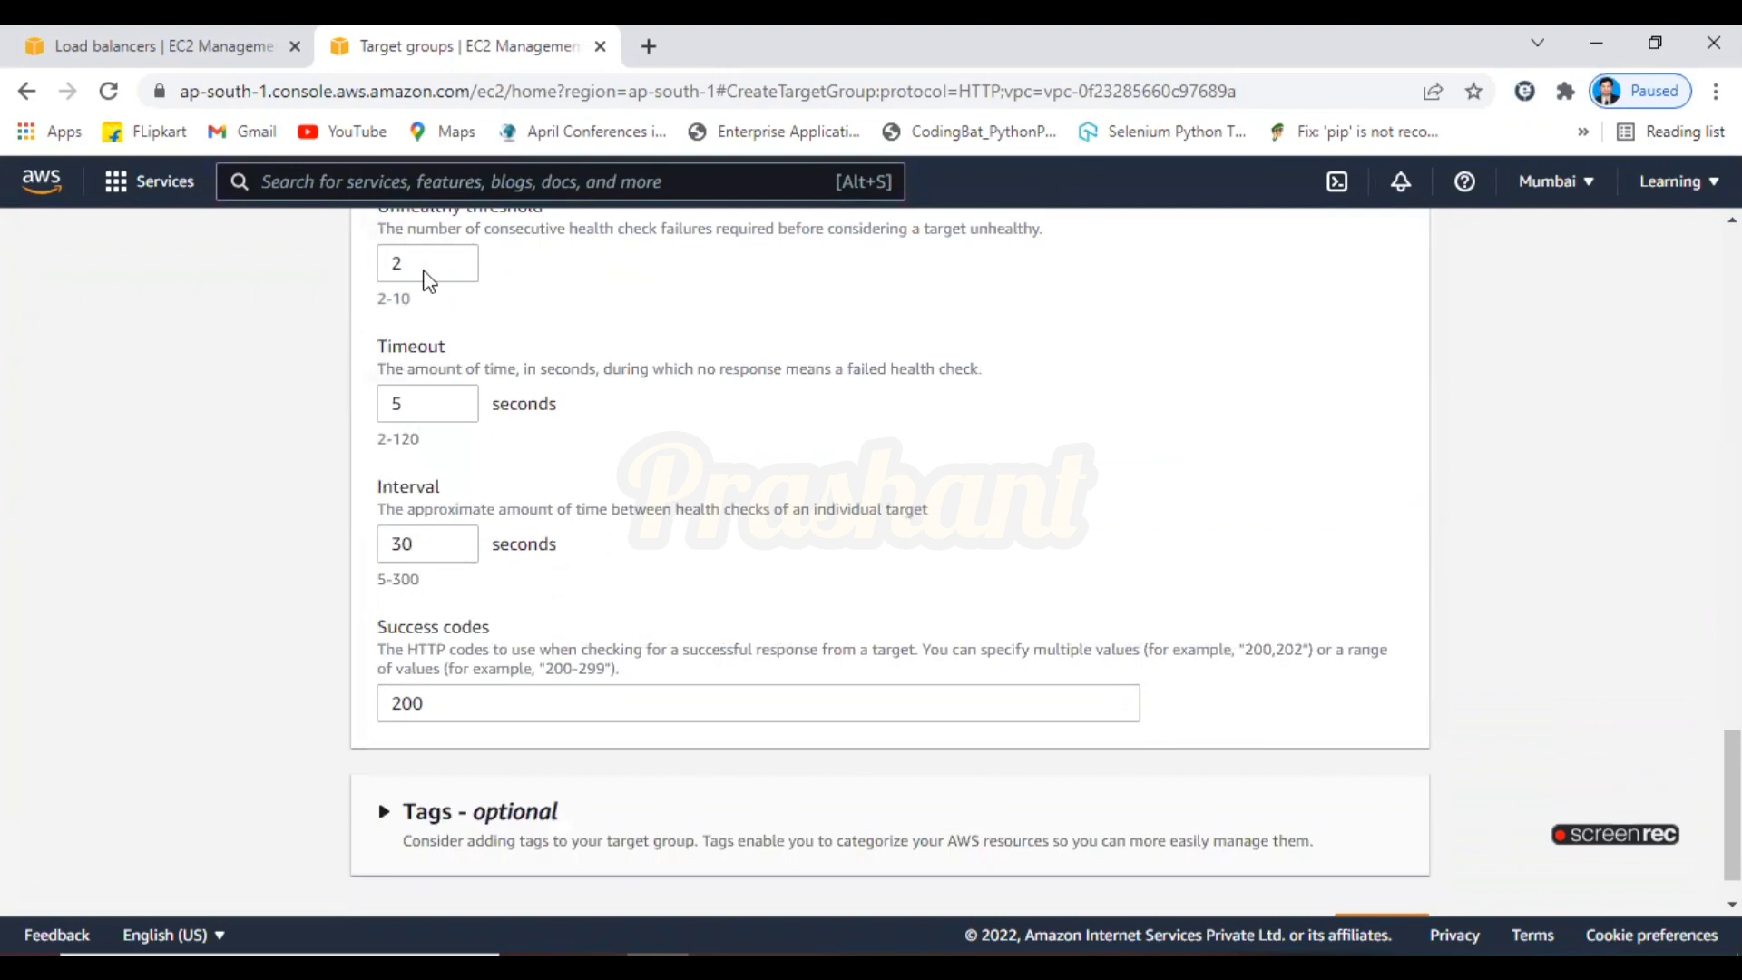
scroll(866, 782, down, 1)
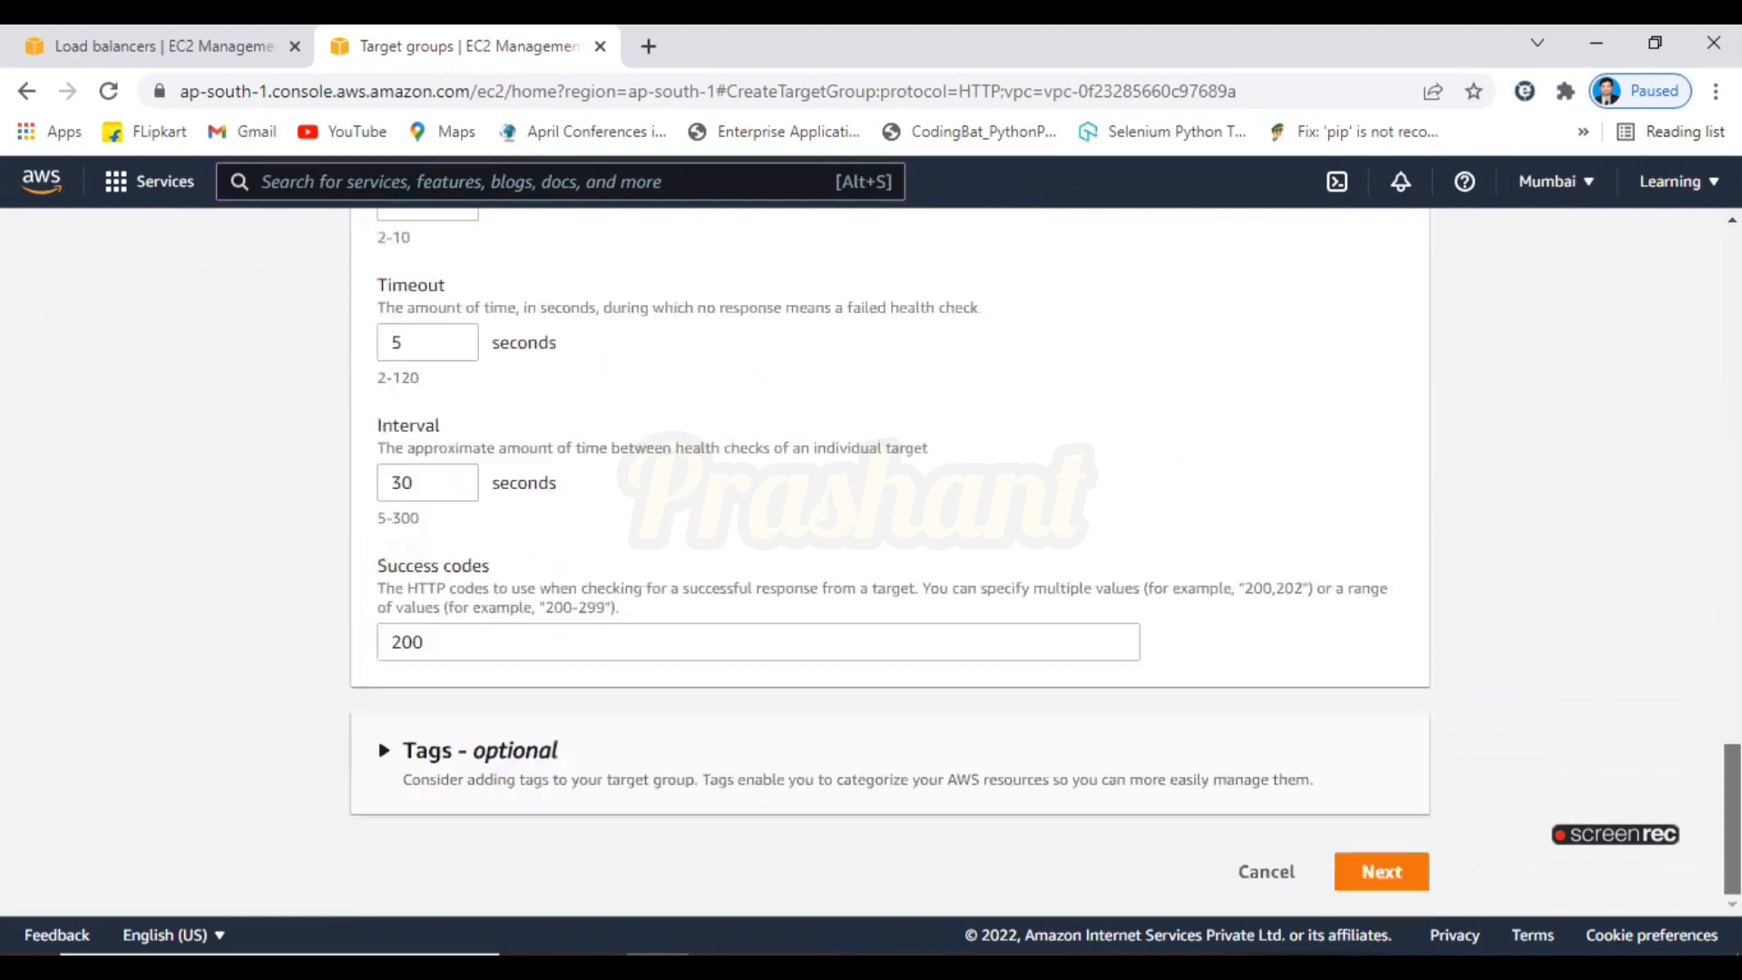
click(1379, 877)
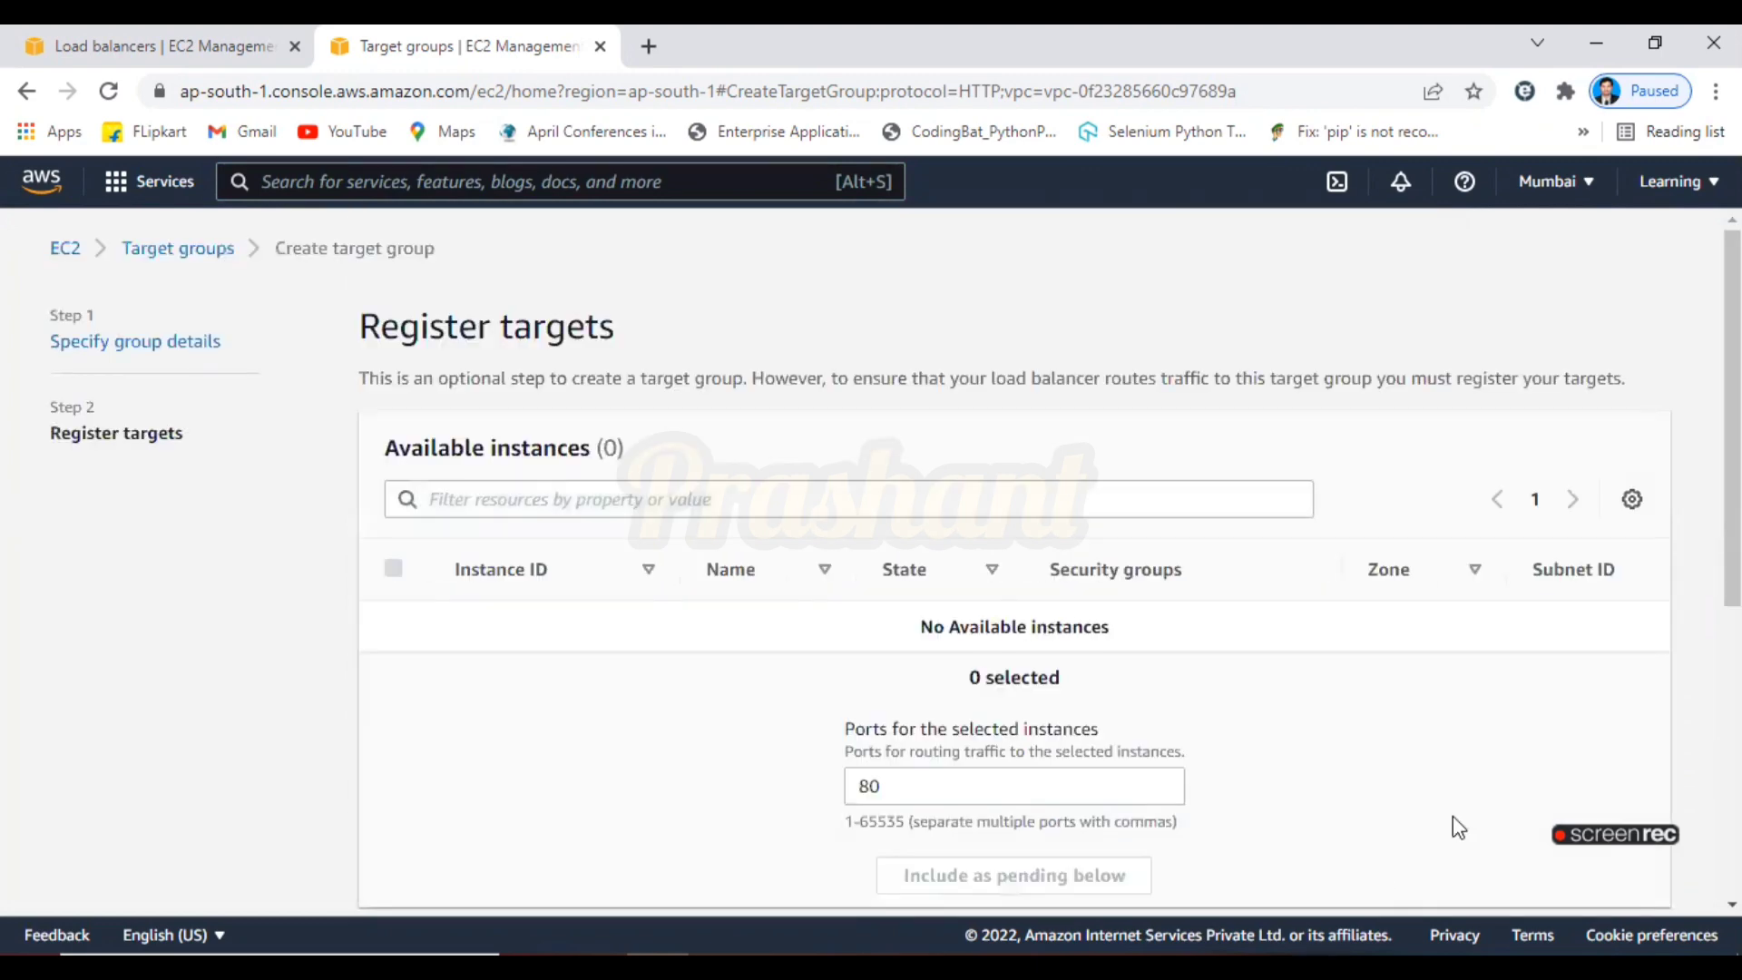
Create the target group without registering any instances
scroll(918, 684, down, 1)
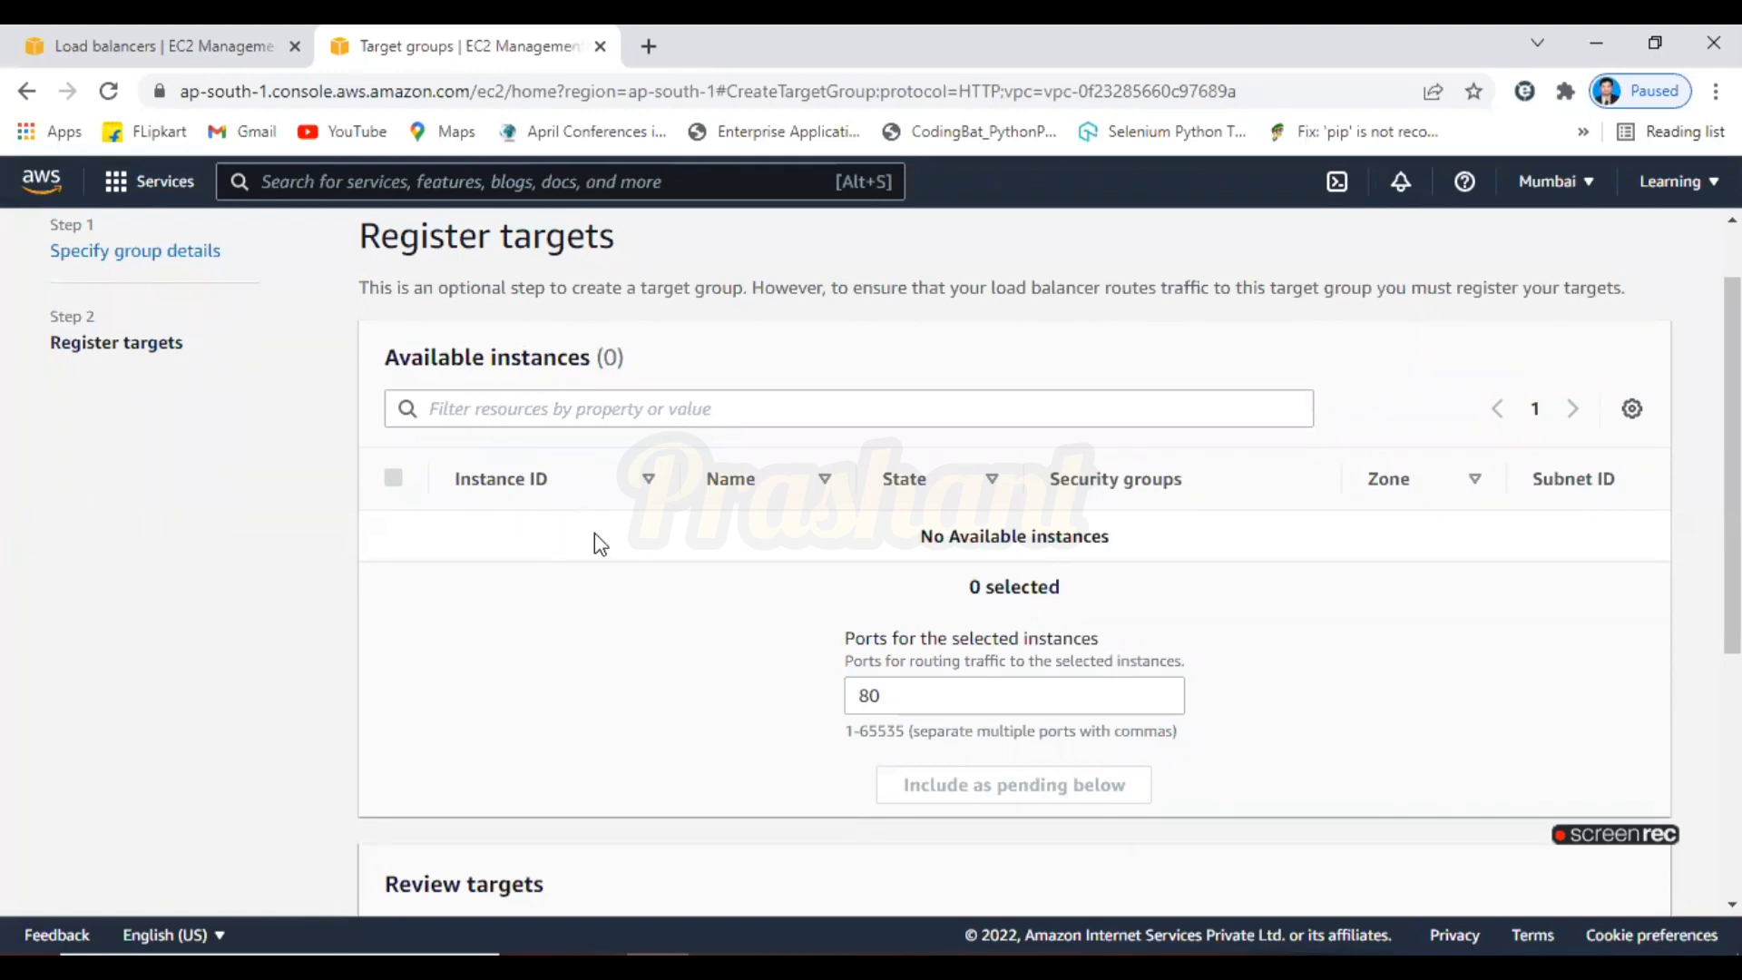
drag(1734, 465, 1733, 705)
click(1497, 874)
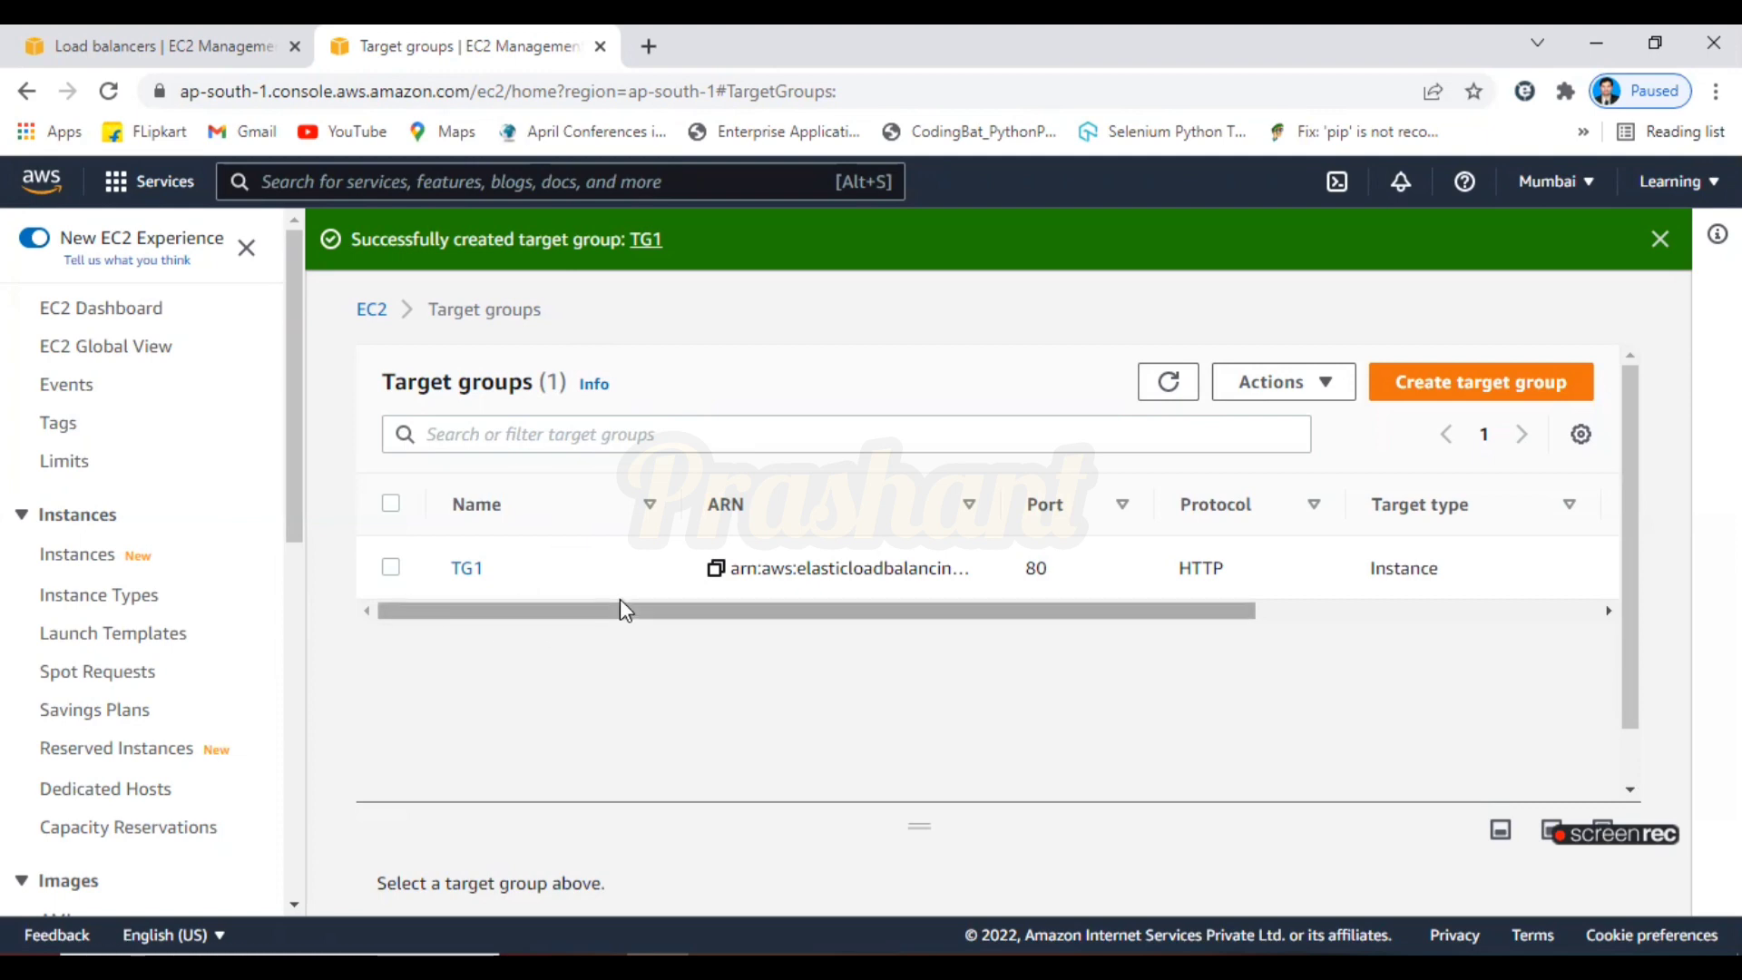
Switch to Paint and annotate the ASG list with freehand ticks at LB, ALB, Target Group and ASG, plus an arc from Target Group to EC2
key(alt+Tab)
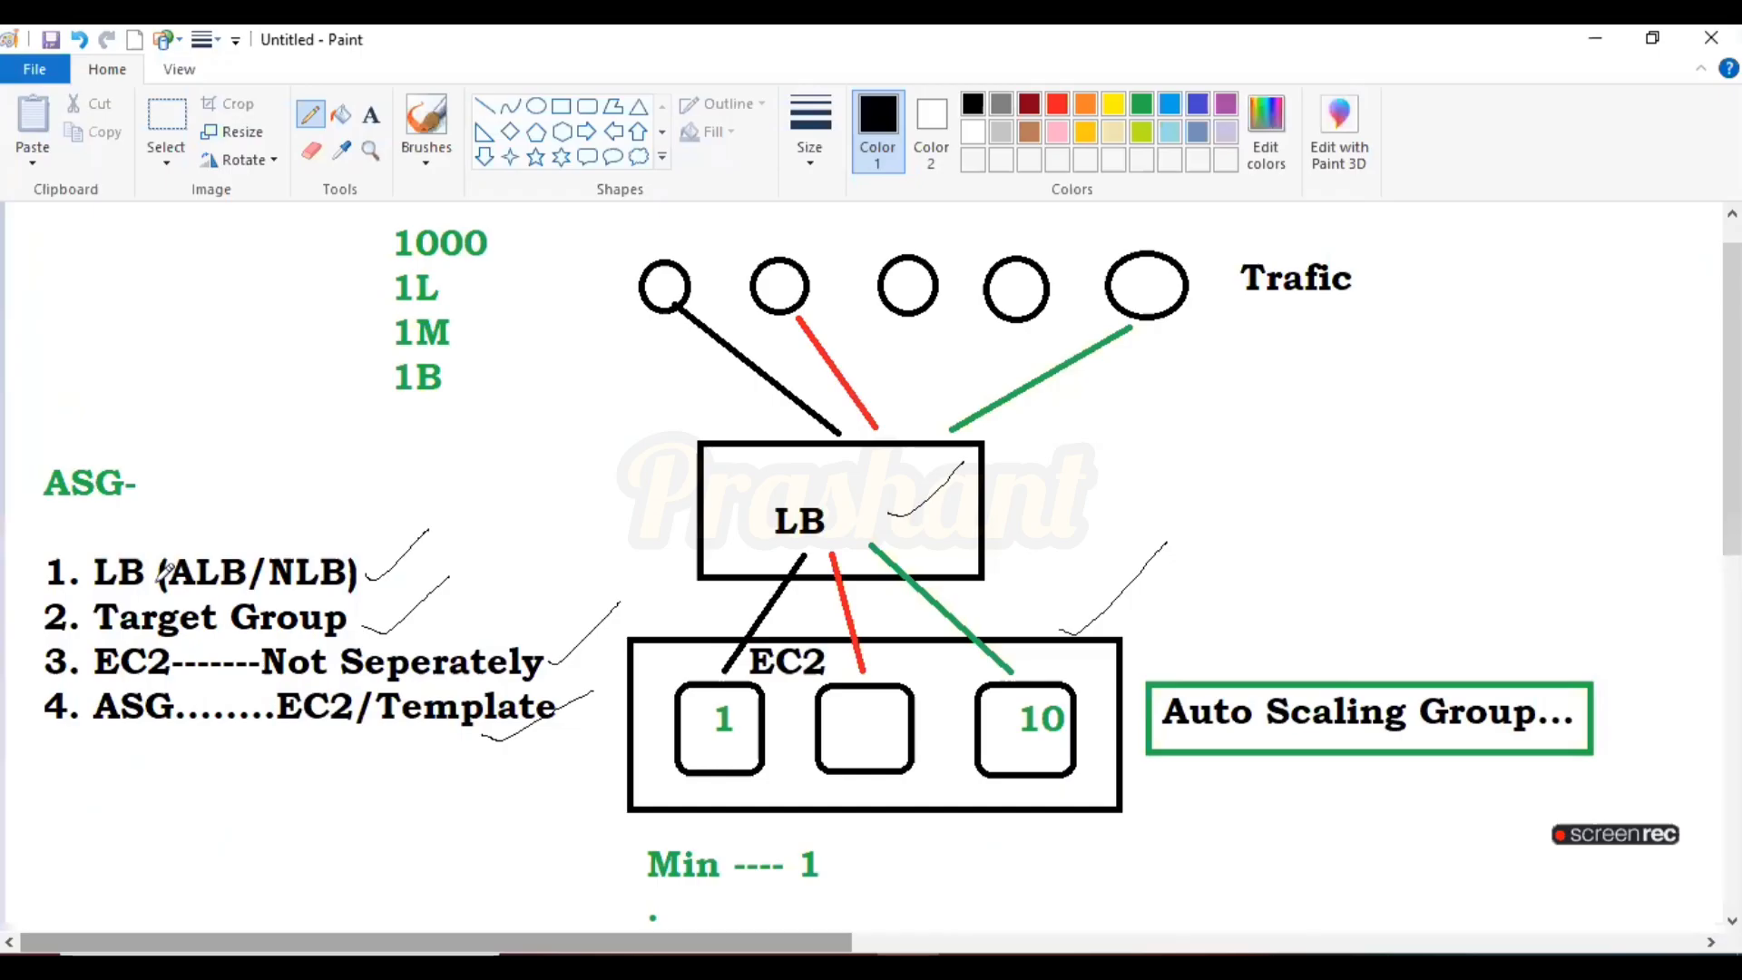
drag(369, 577, 434, 528)
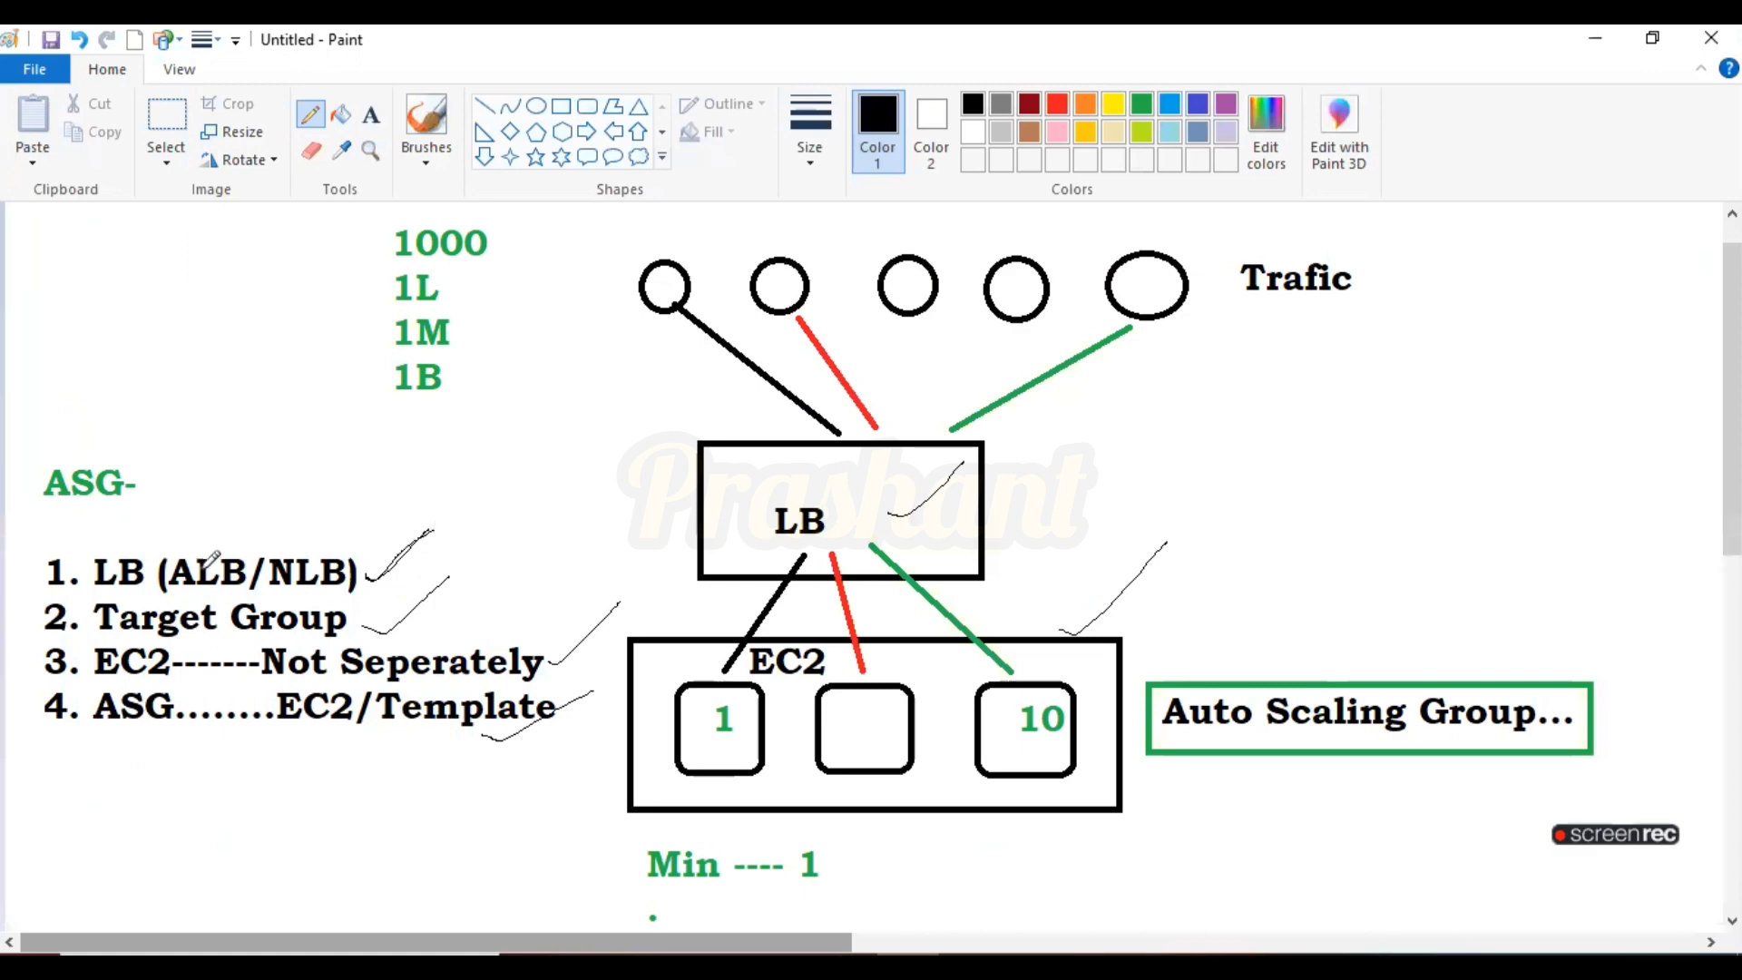
drag(204, 549, 278, 482)
drag(366, 628, 453, 575)
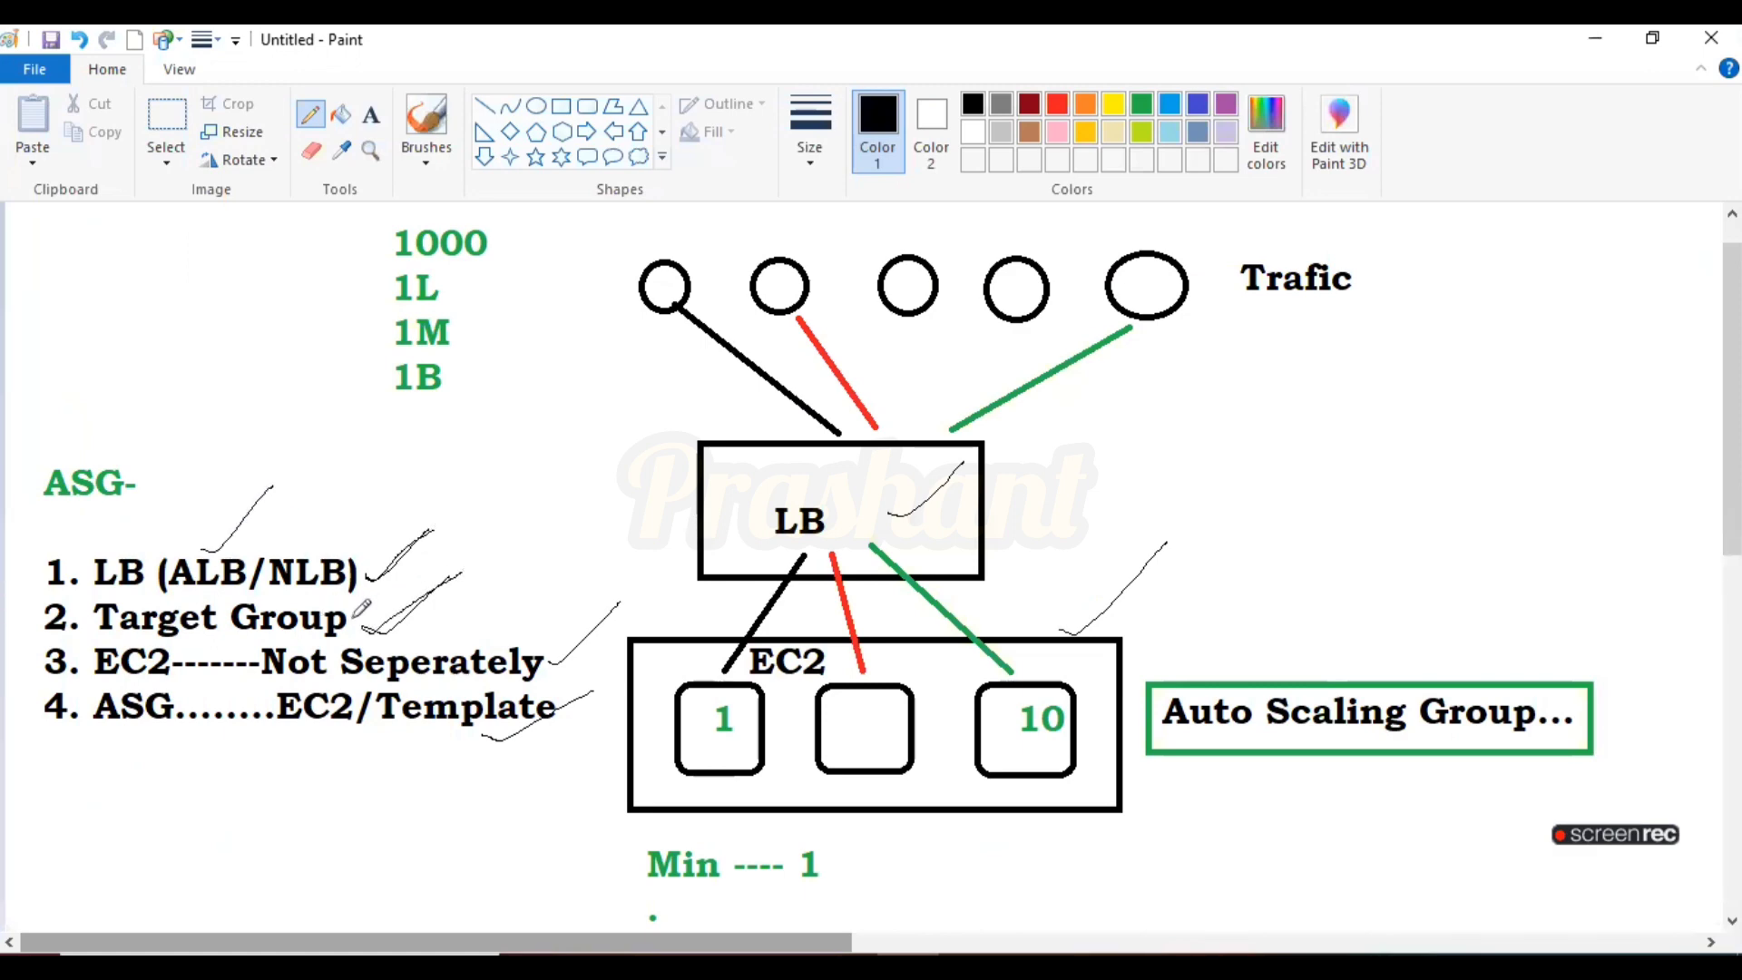
mouse_move(360, 613)
mouse_down()
mouse_move(290, 448)
mouse_move(187, 628)
mouse_up()
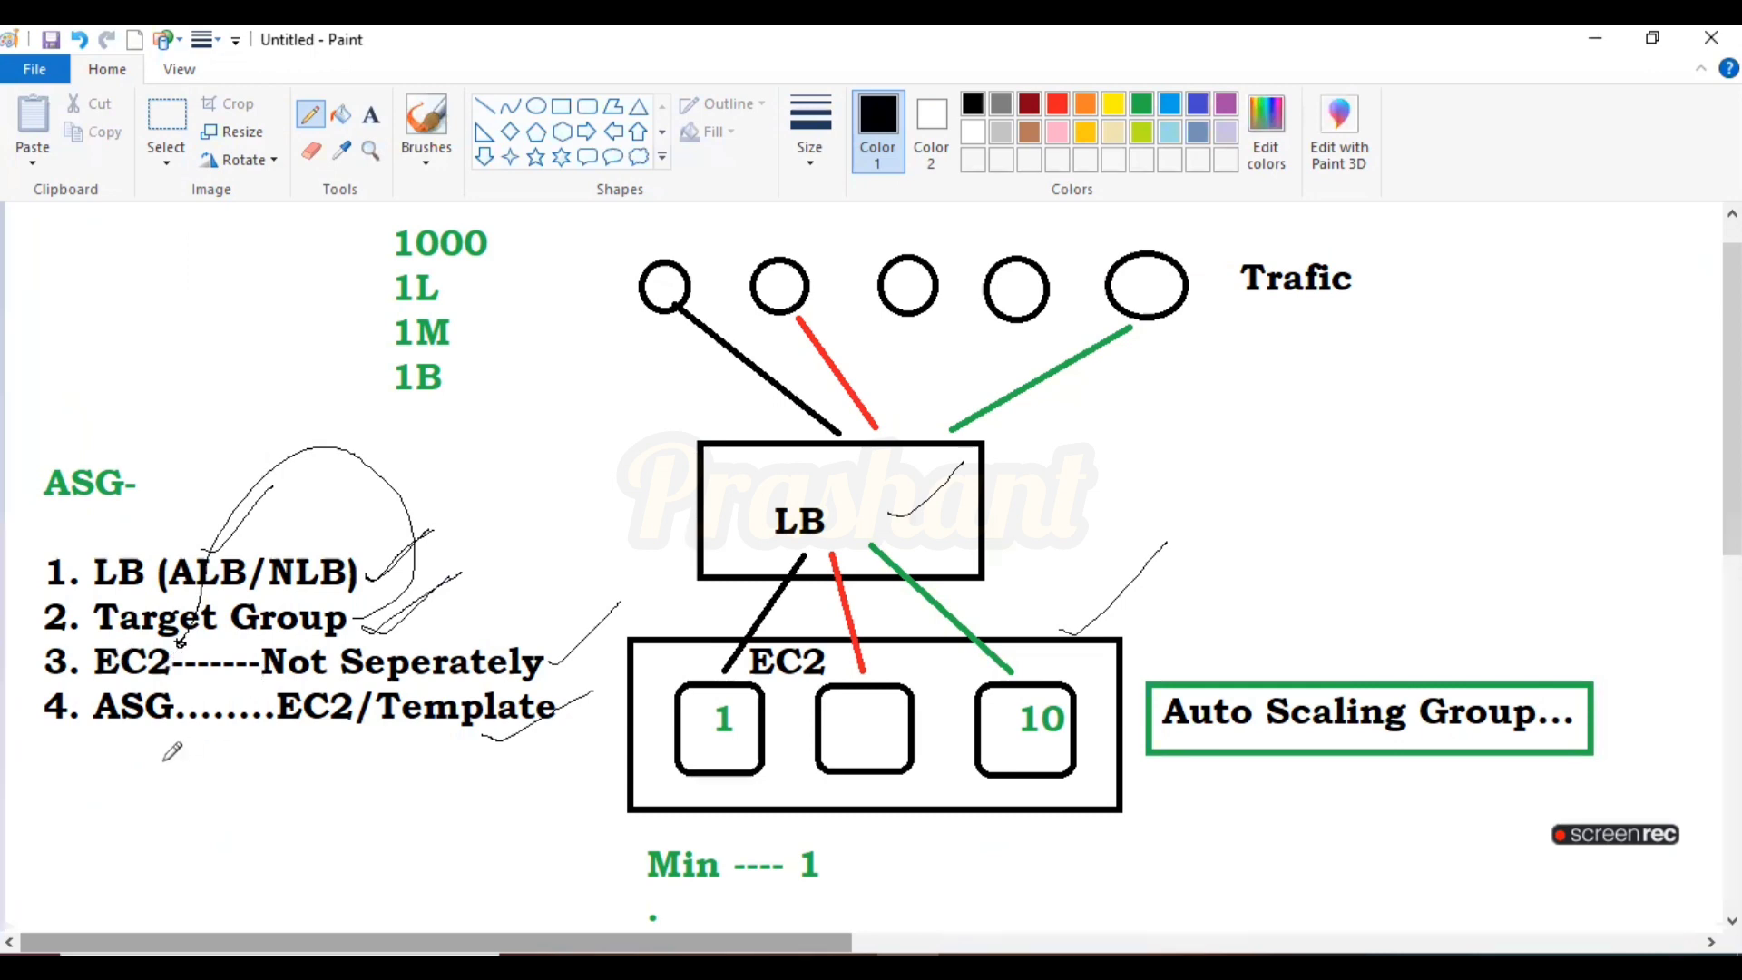
drag(105, 751, 174, 712)
Switch back to the browser, select target group TG1 and enlarge its details pane to examine its settings
click(659, 965)
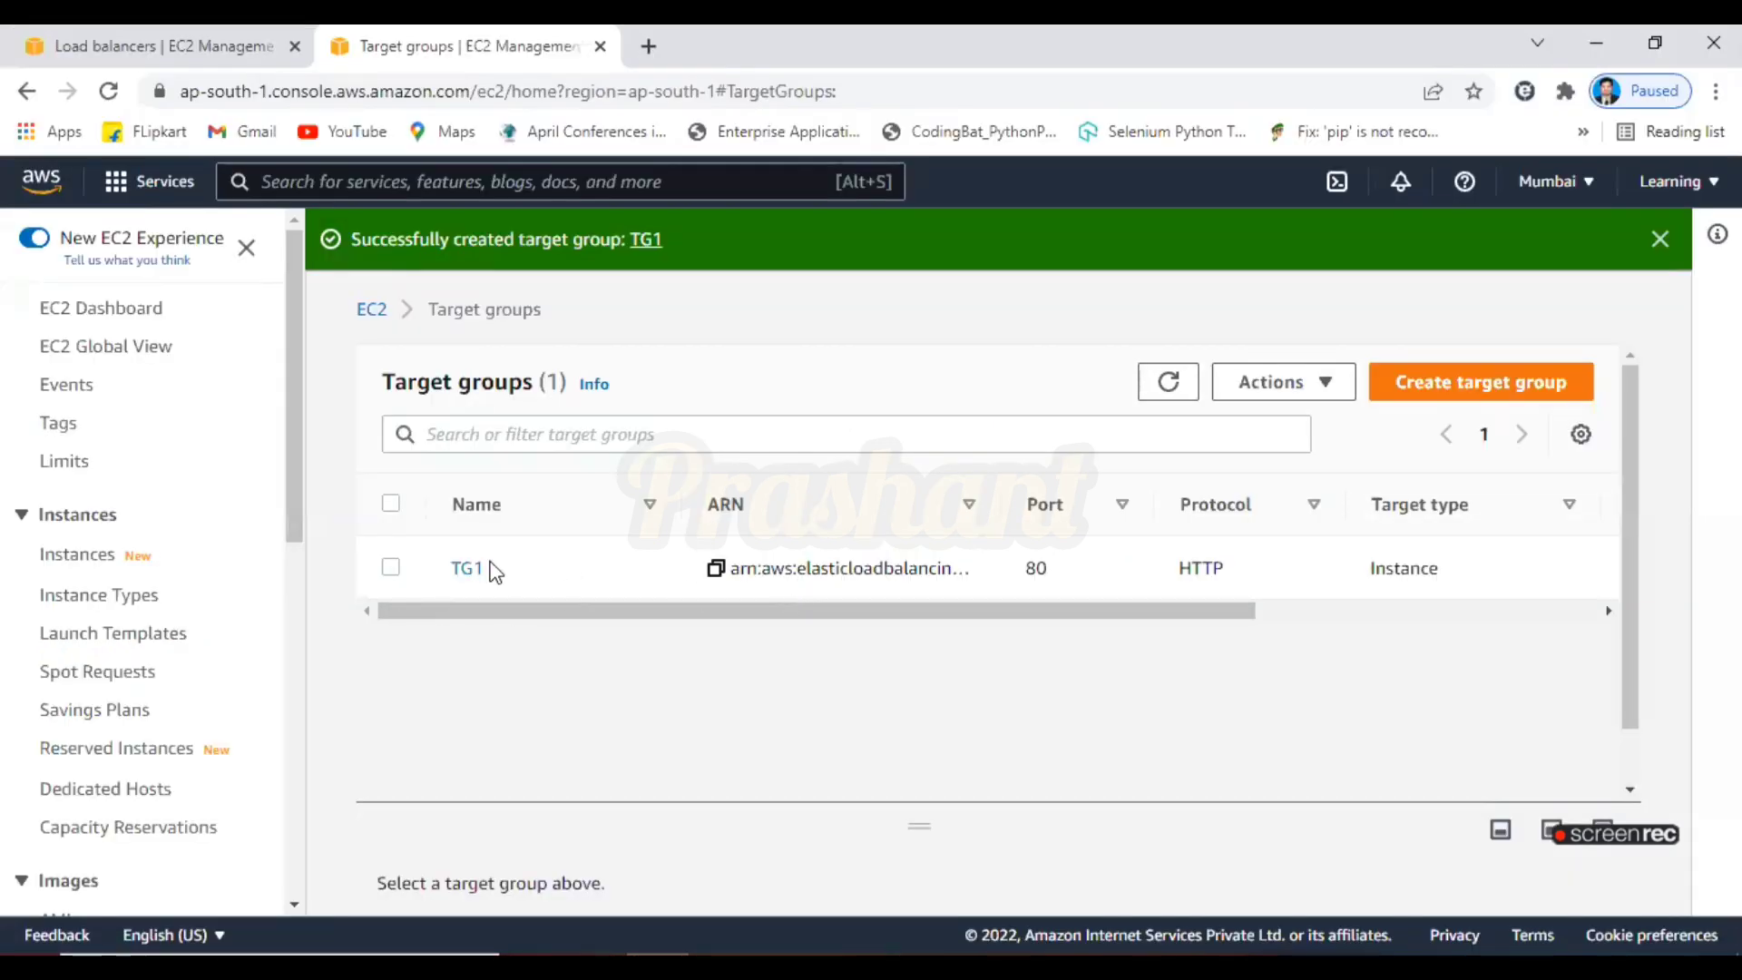
click(391, 569)
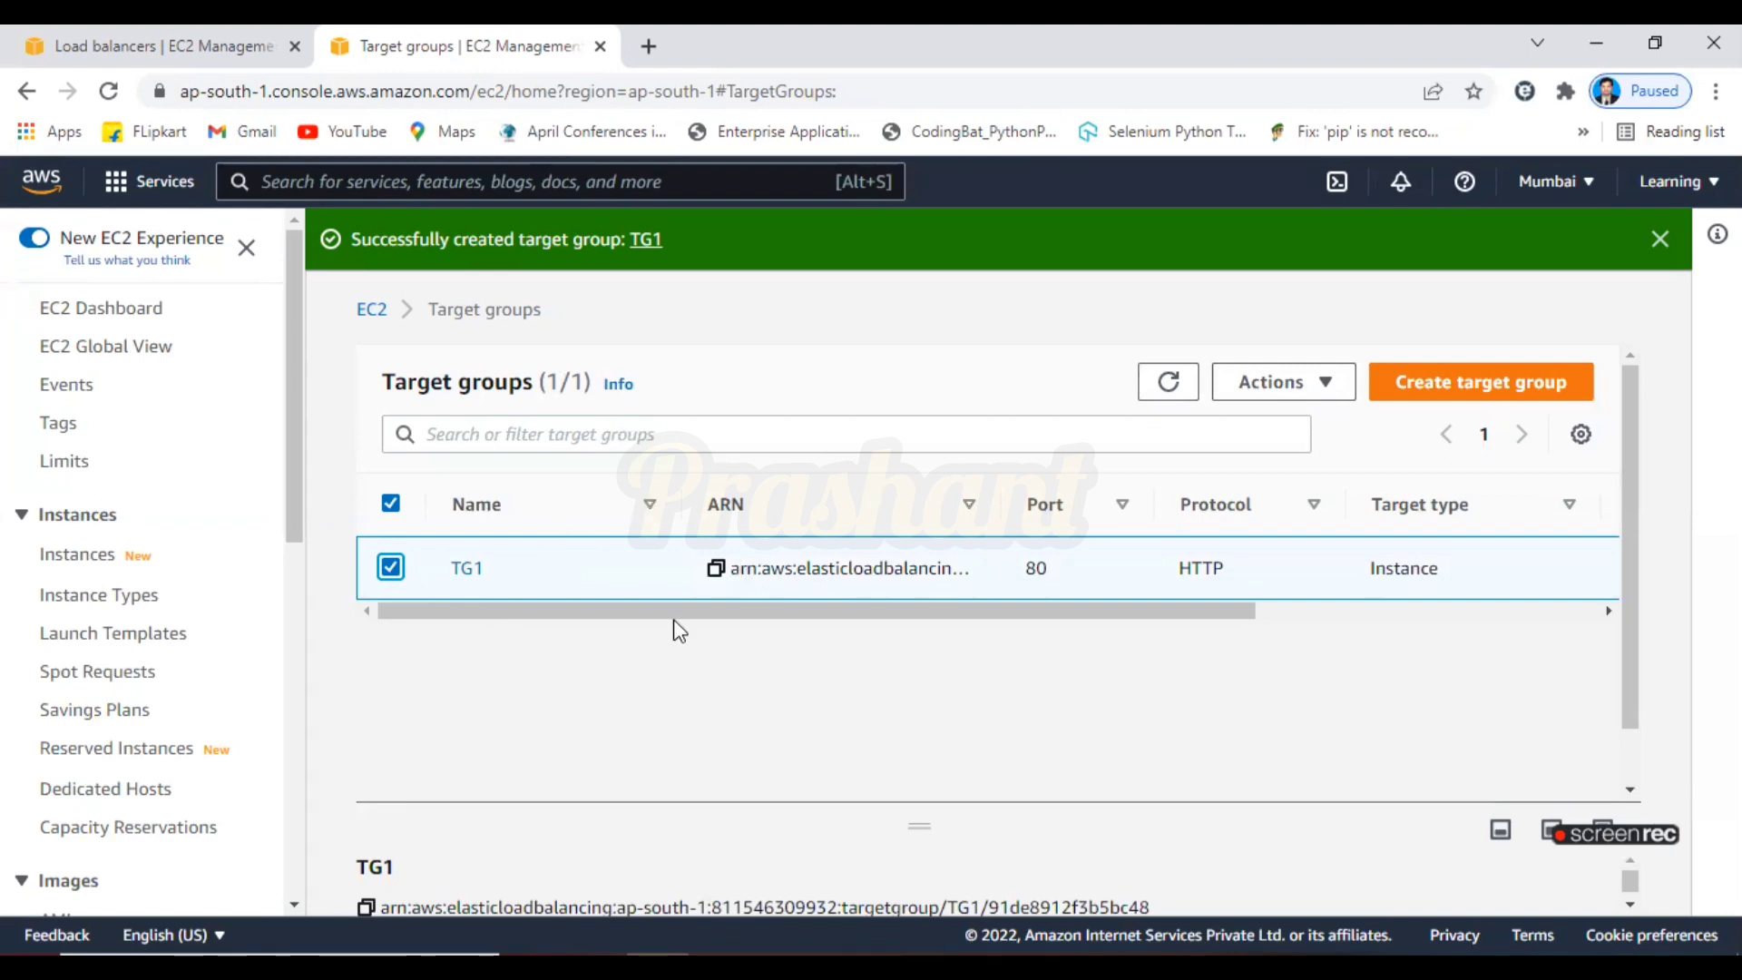
drag(1630, 609, 1638, 729)
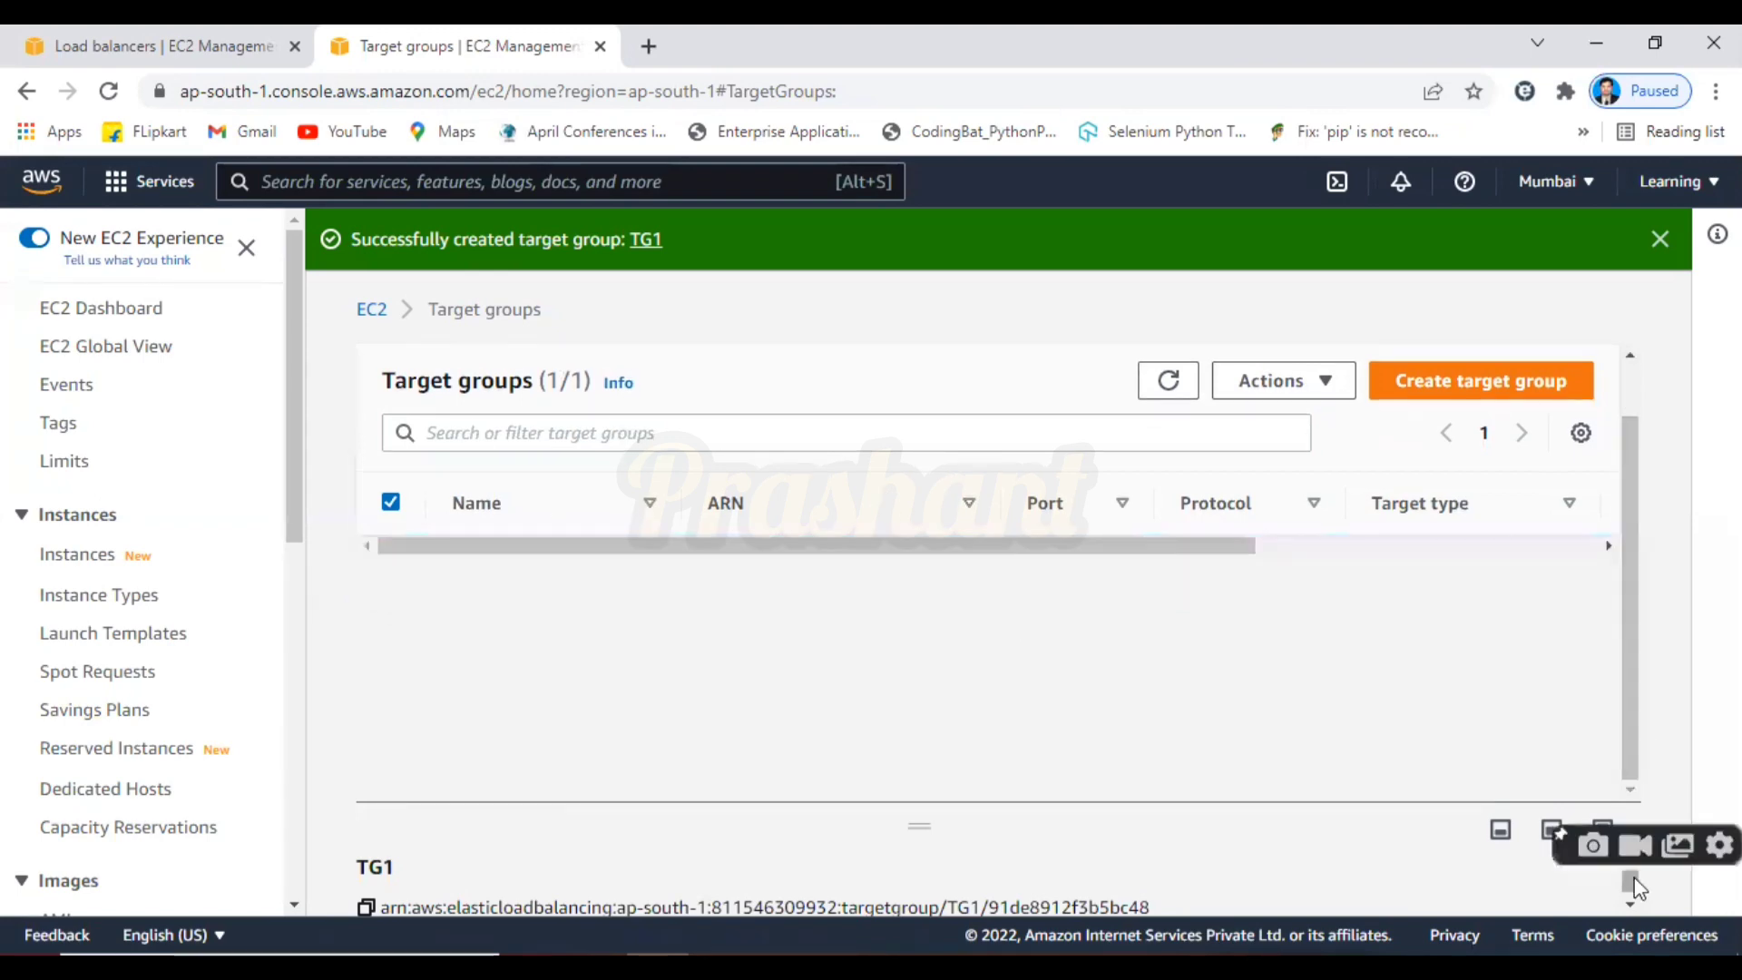
drag(1630, 882, 1629, 884)
drag(933, 828, 919, 564)
drag(1631, 798, 1618, 600)
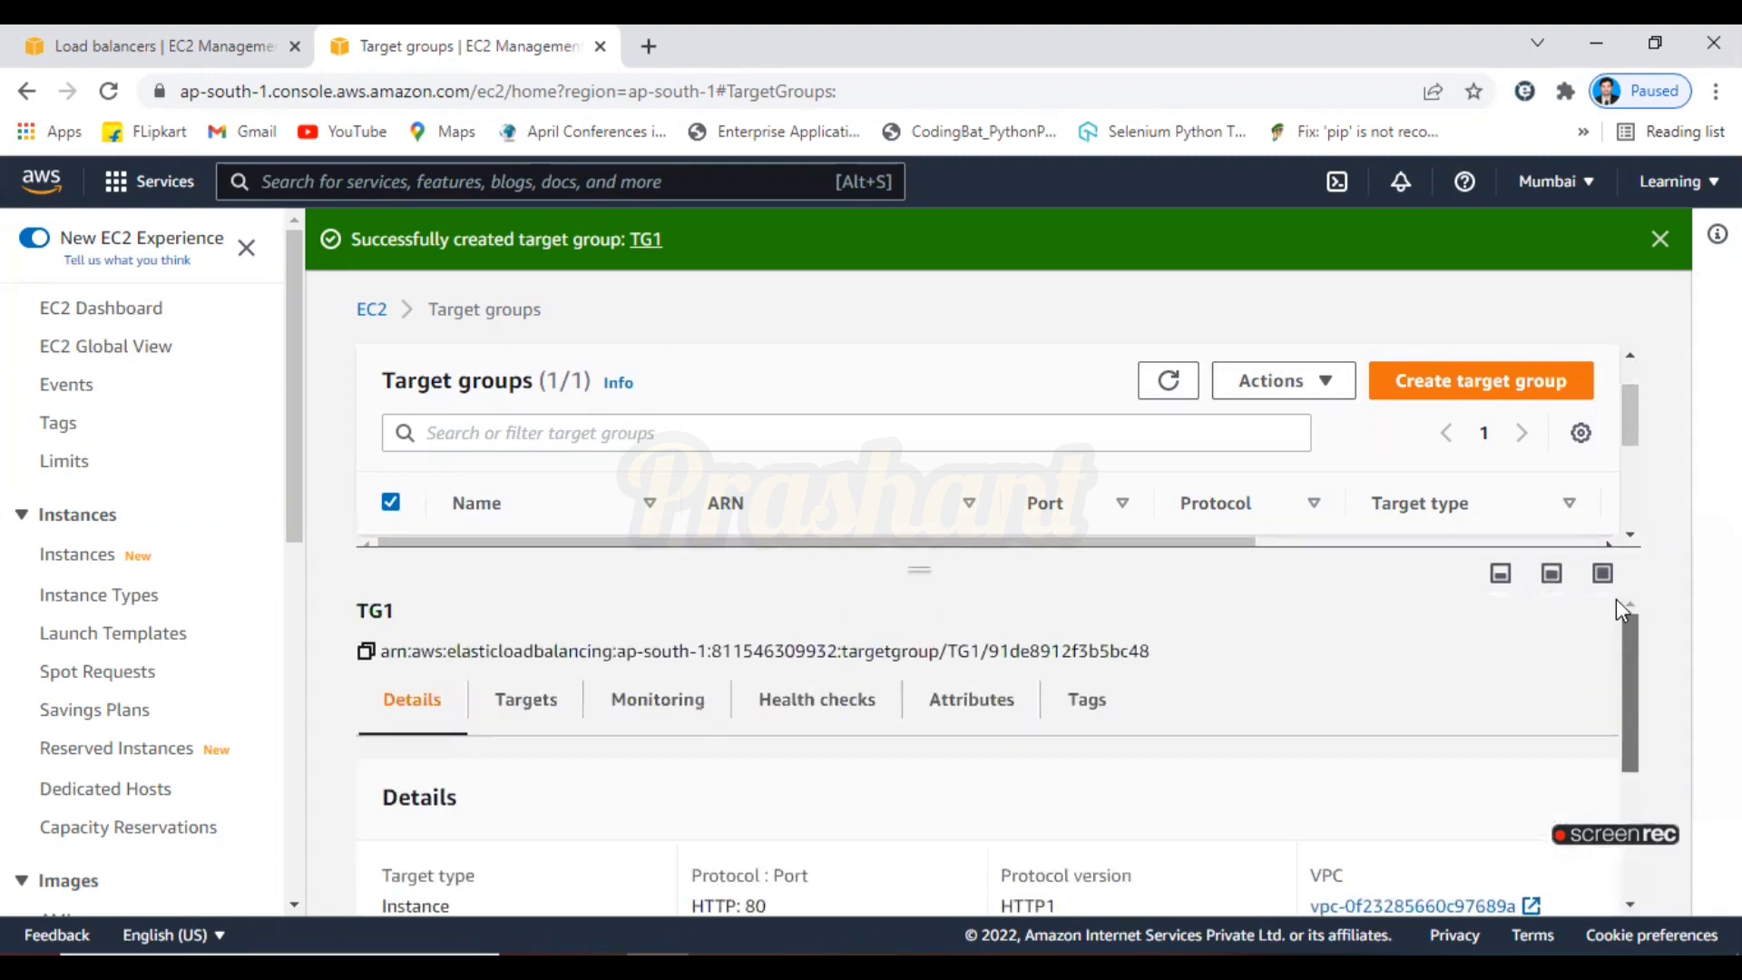
Check TG1's registered targets, and set TG1 as the forwarding target of the load balancer's HTTP:80 listener
click(508, 720)
drag(1621, 664, 1647, 759)
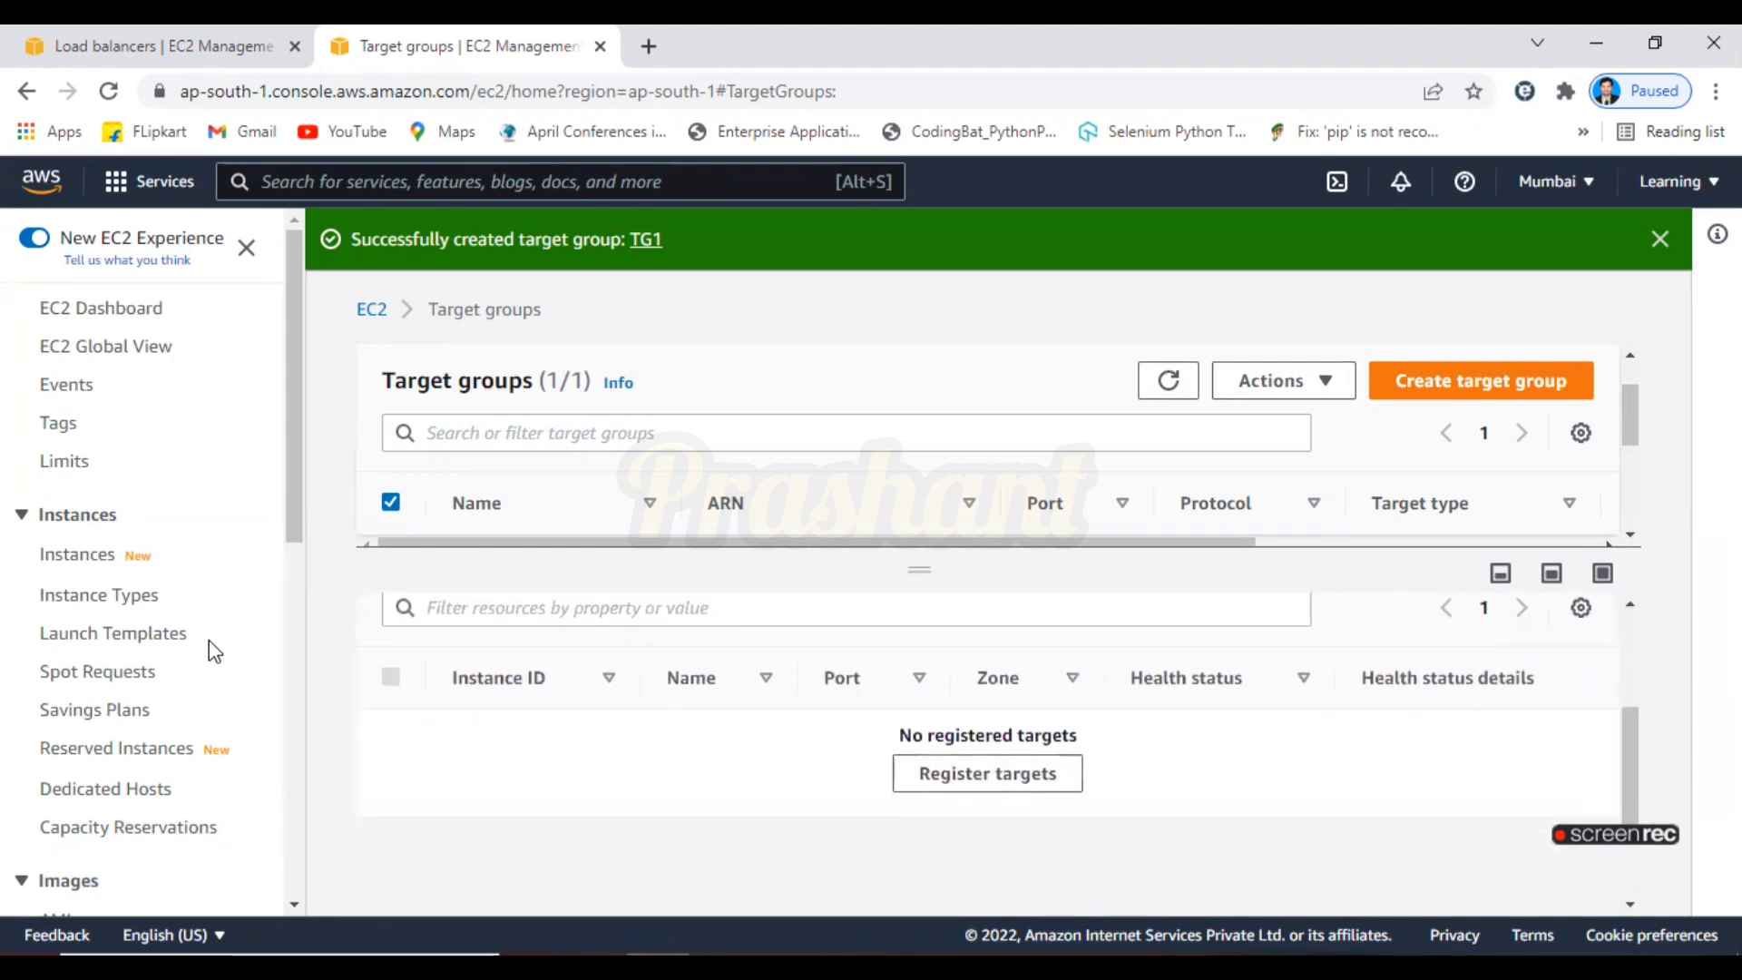
click(96, 41)
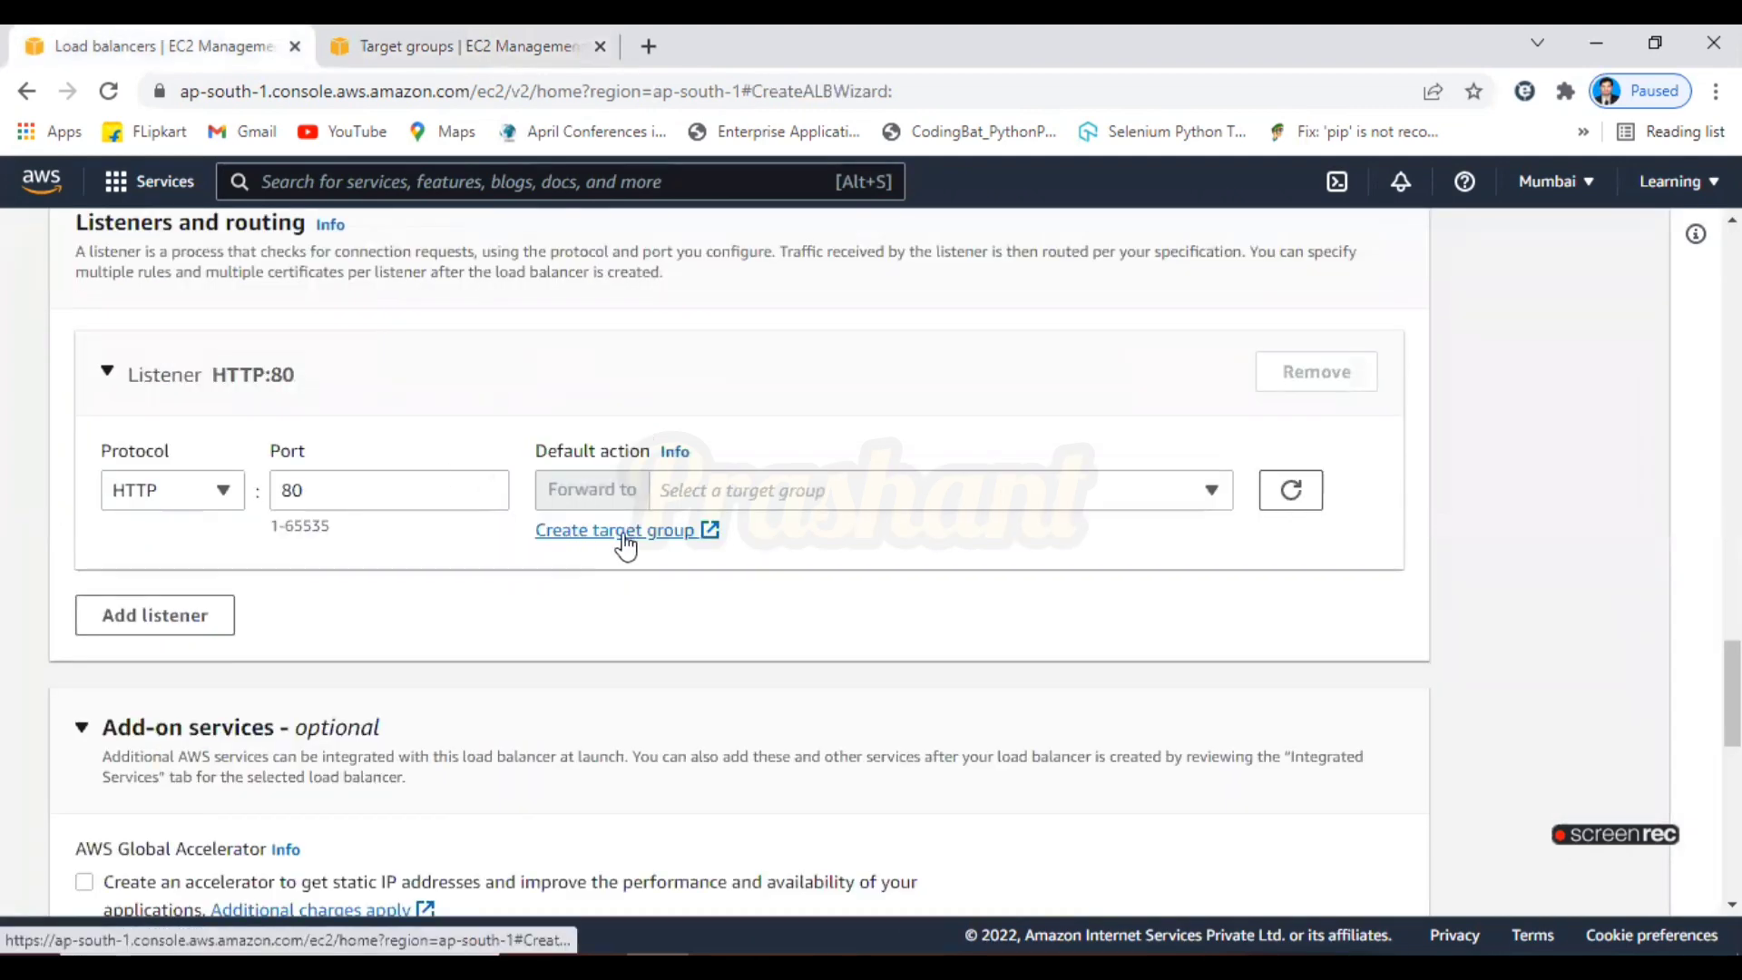
click(1291, 490)
click(1214, 492)
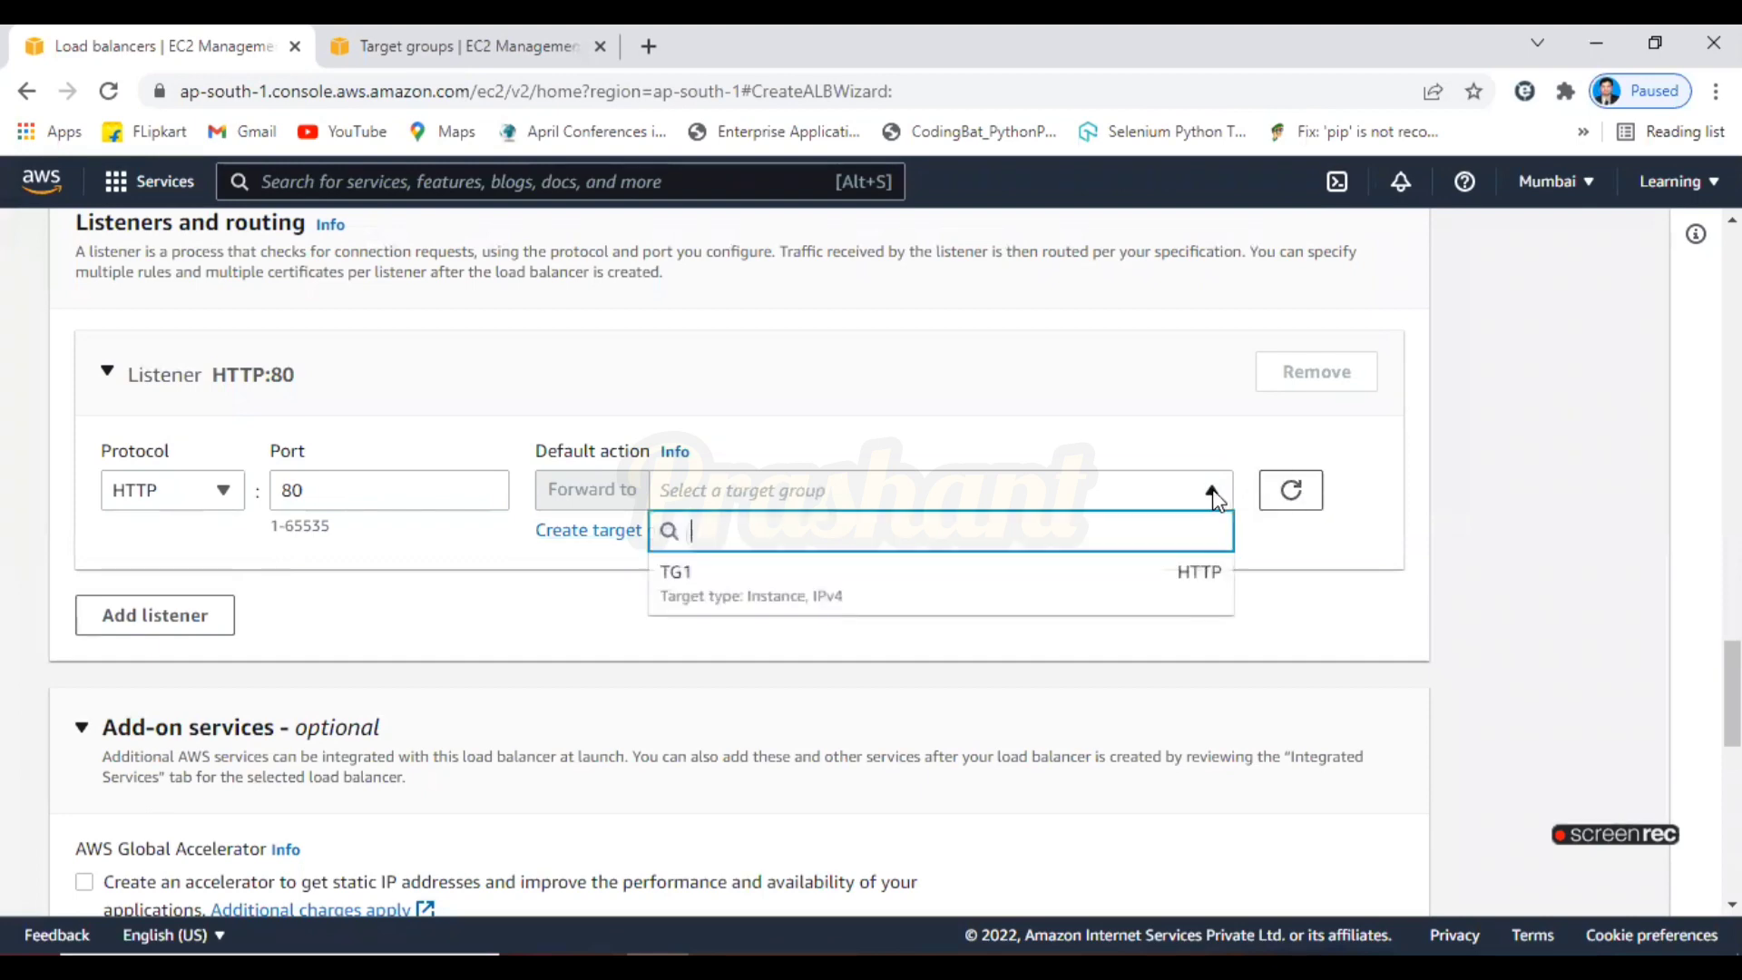
click(940, 612)
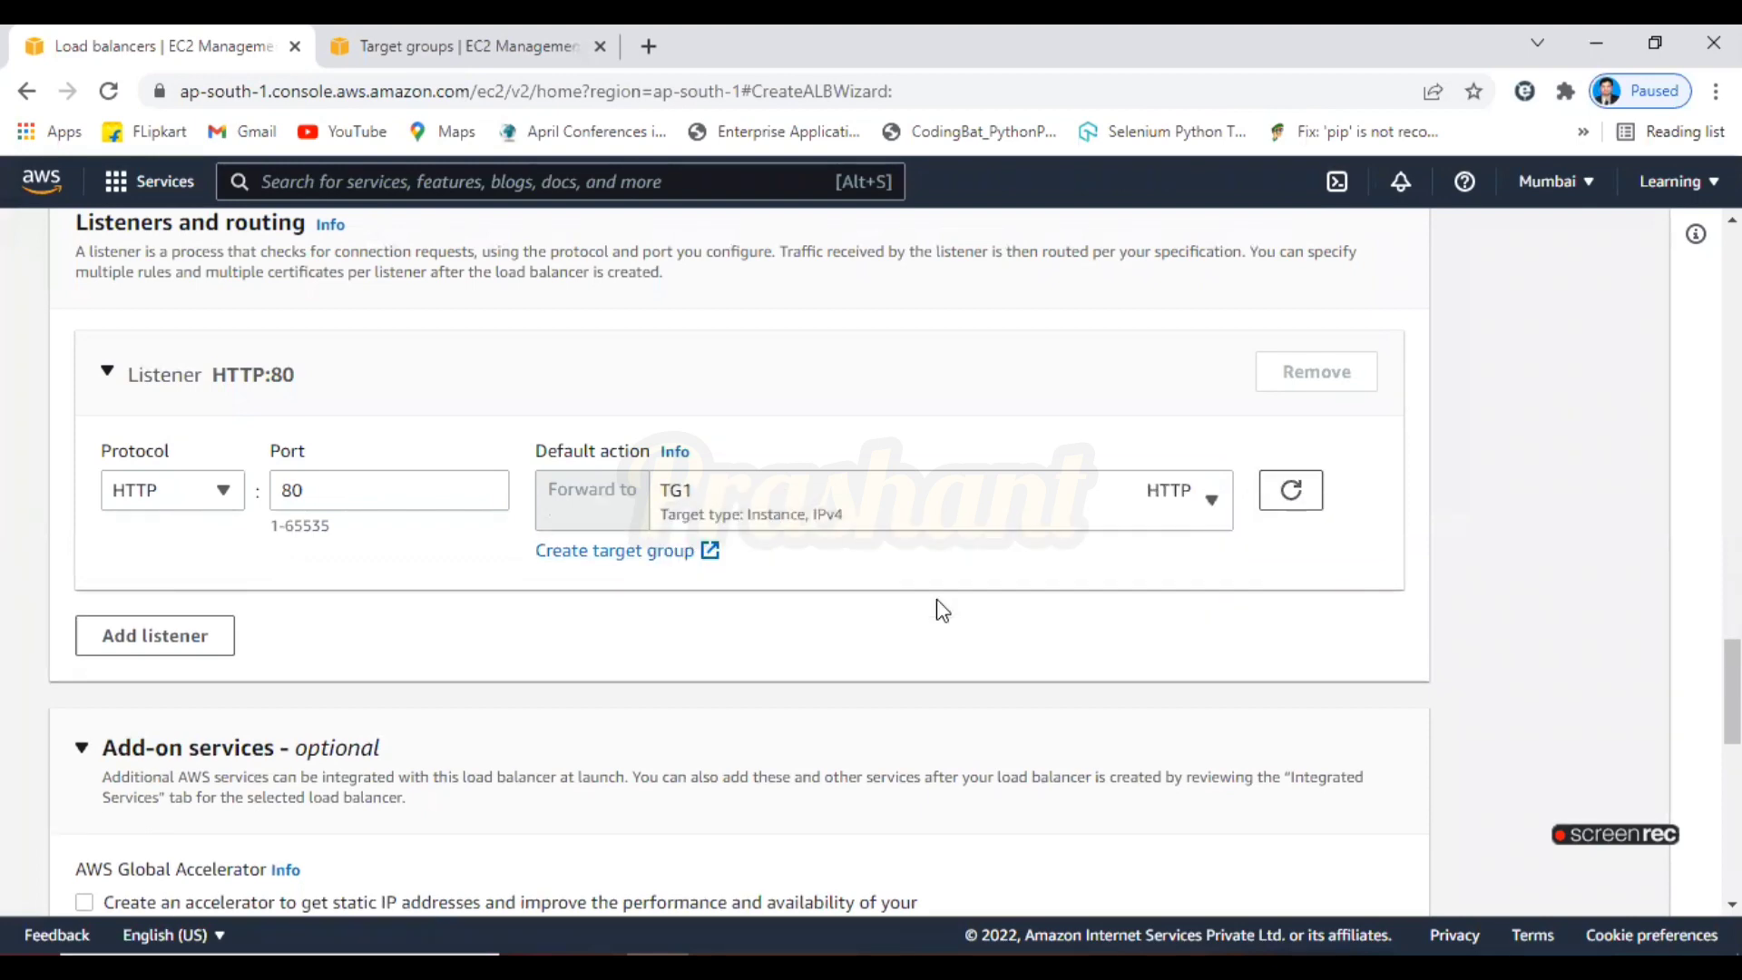
Review the configuration summary, create the load balancer and view it in the load balancer list
scroll(1548, 655, down, 5)
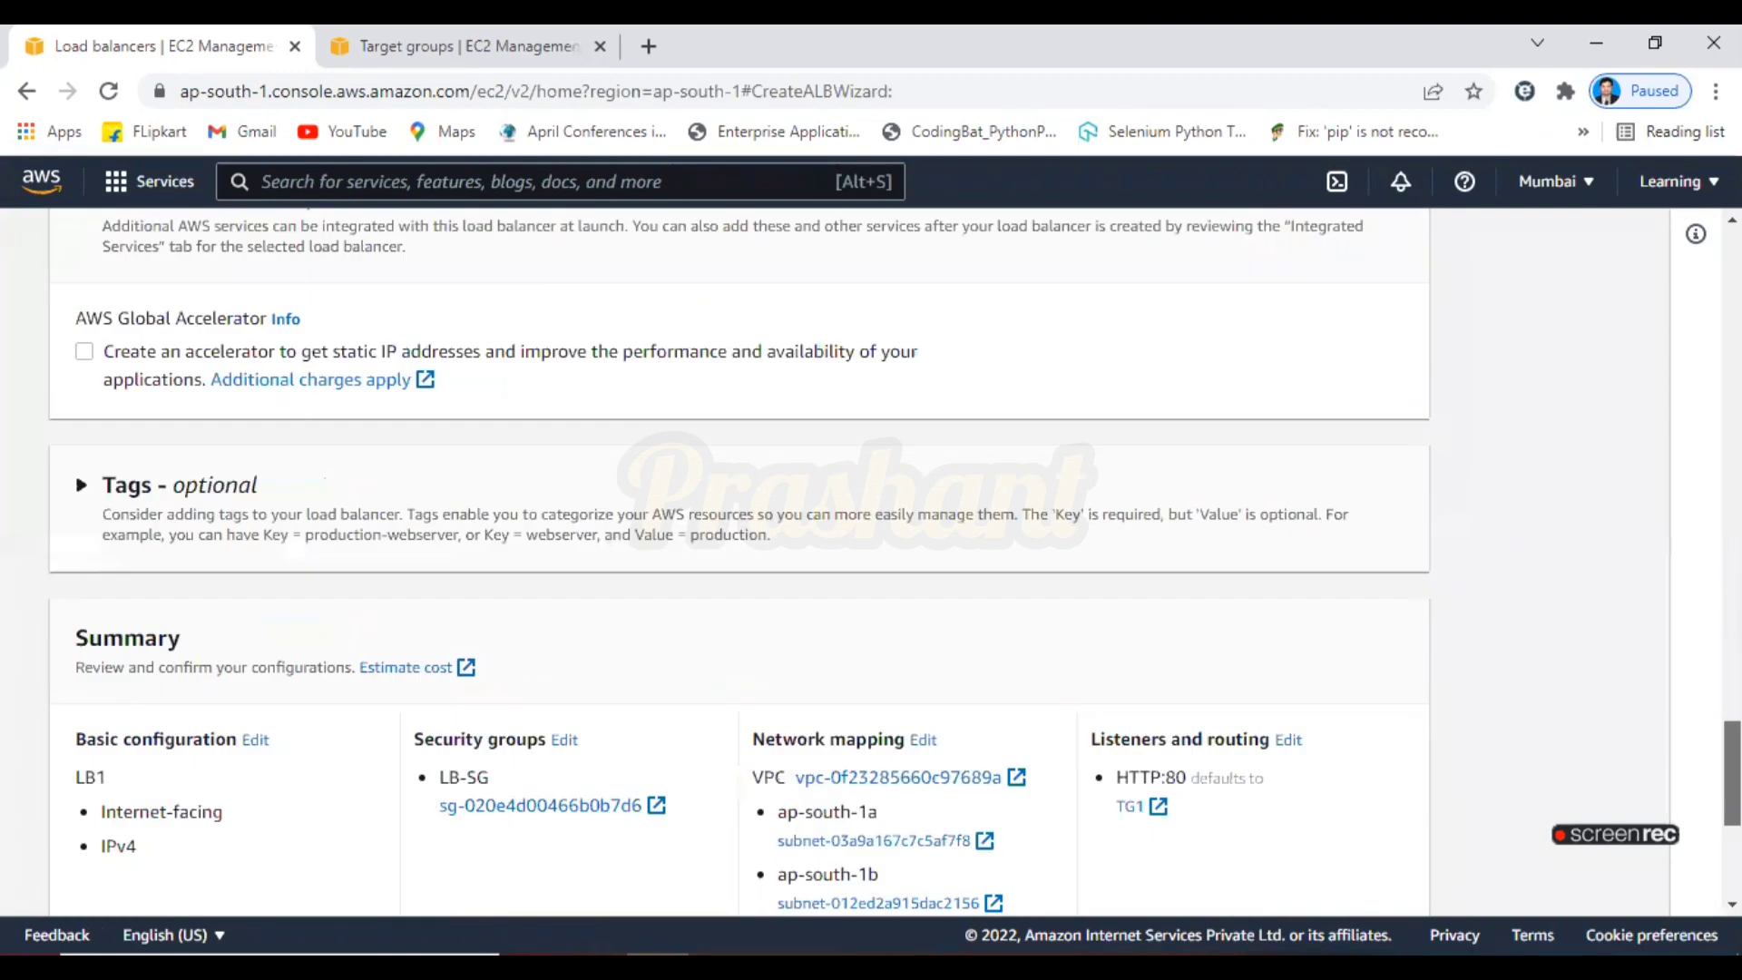
scroll(739, 563, down, 5)
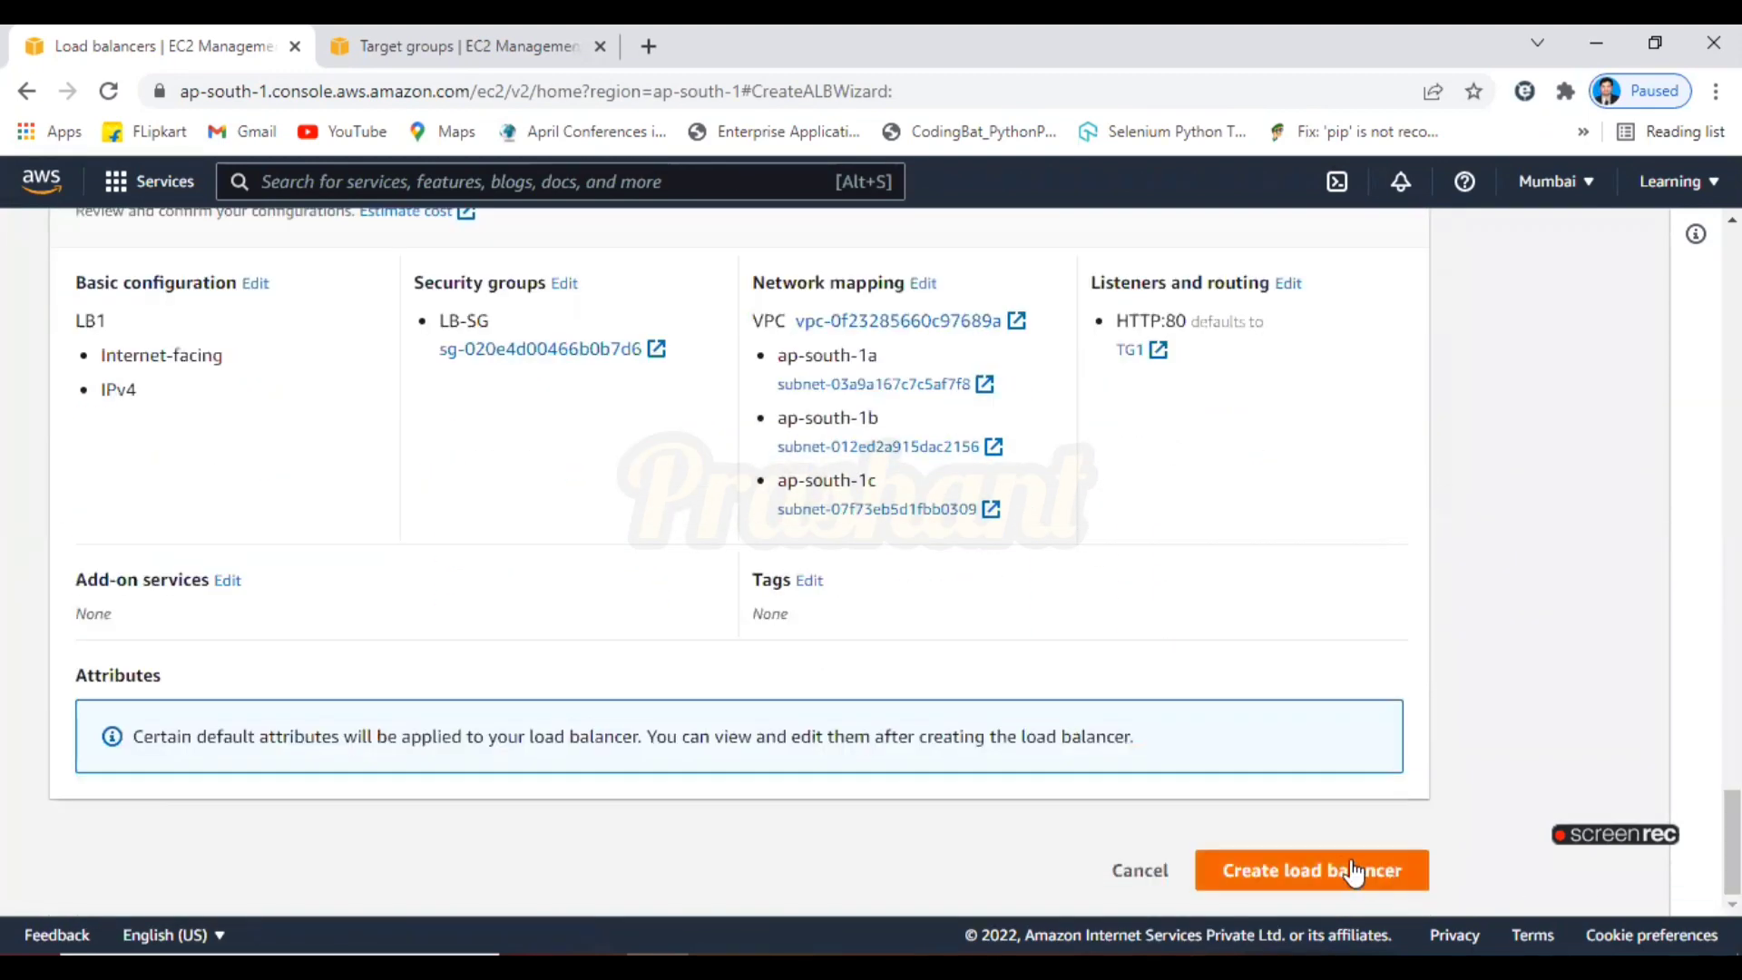
click(1343, 870)
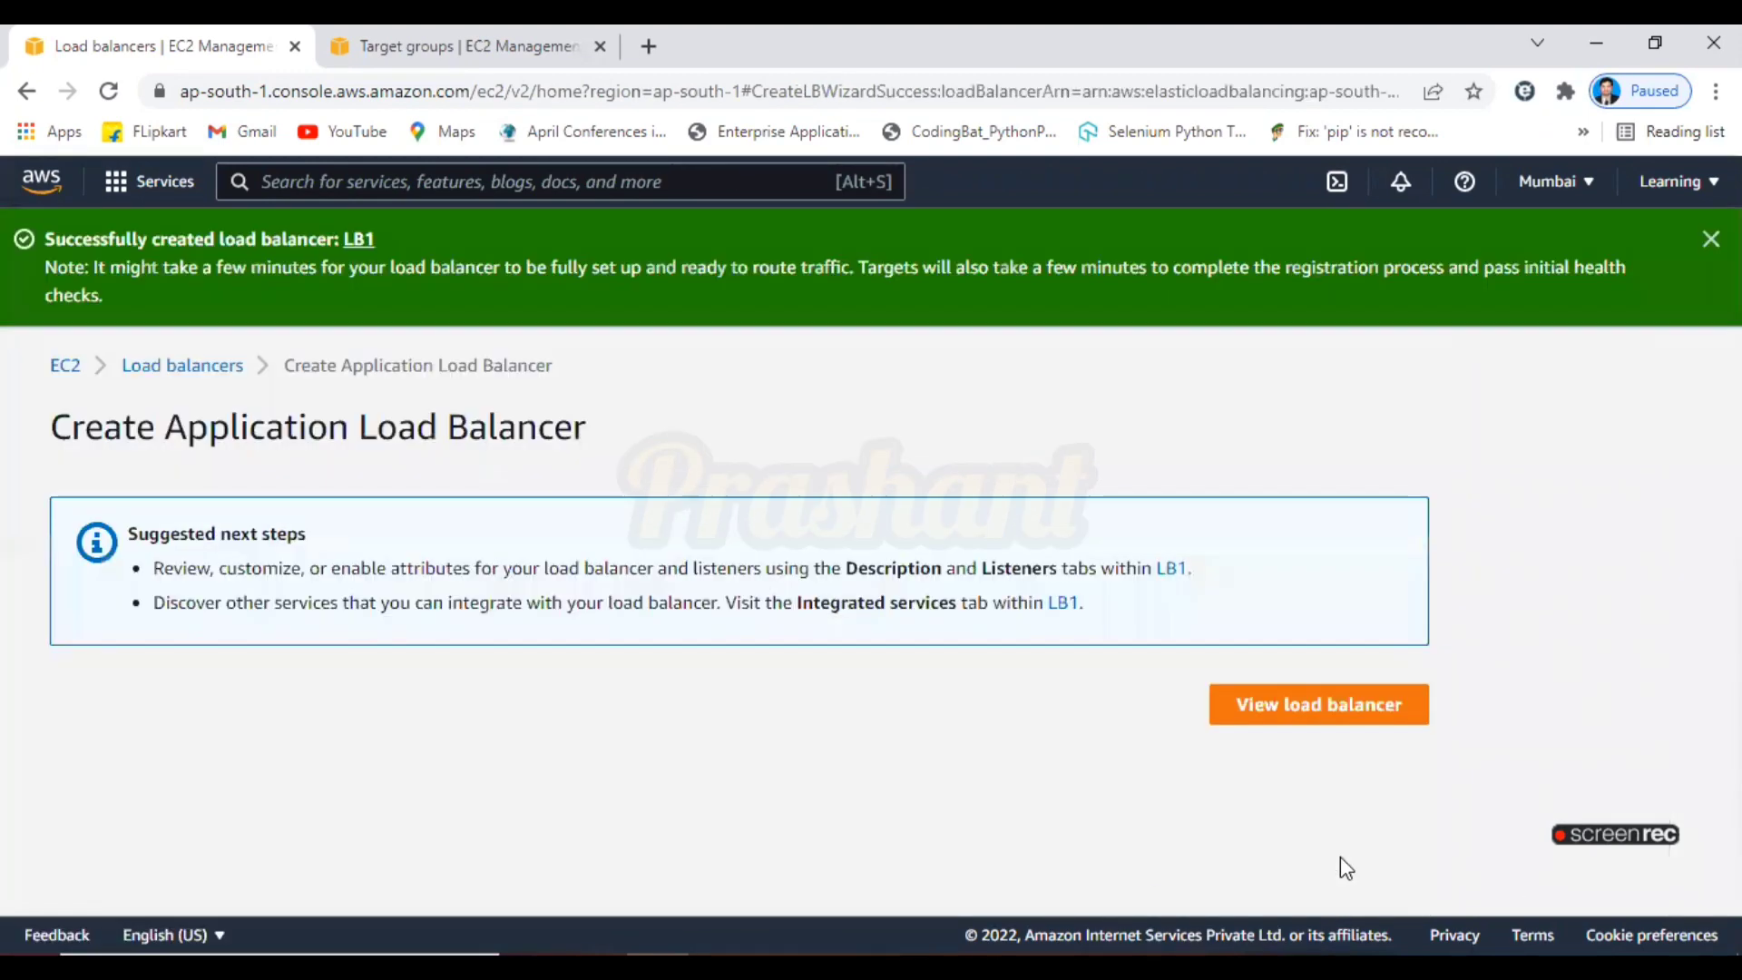
click(1295, 708)
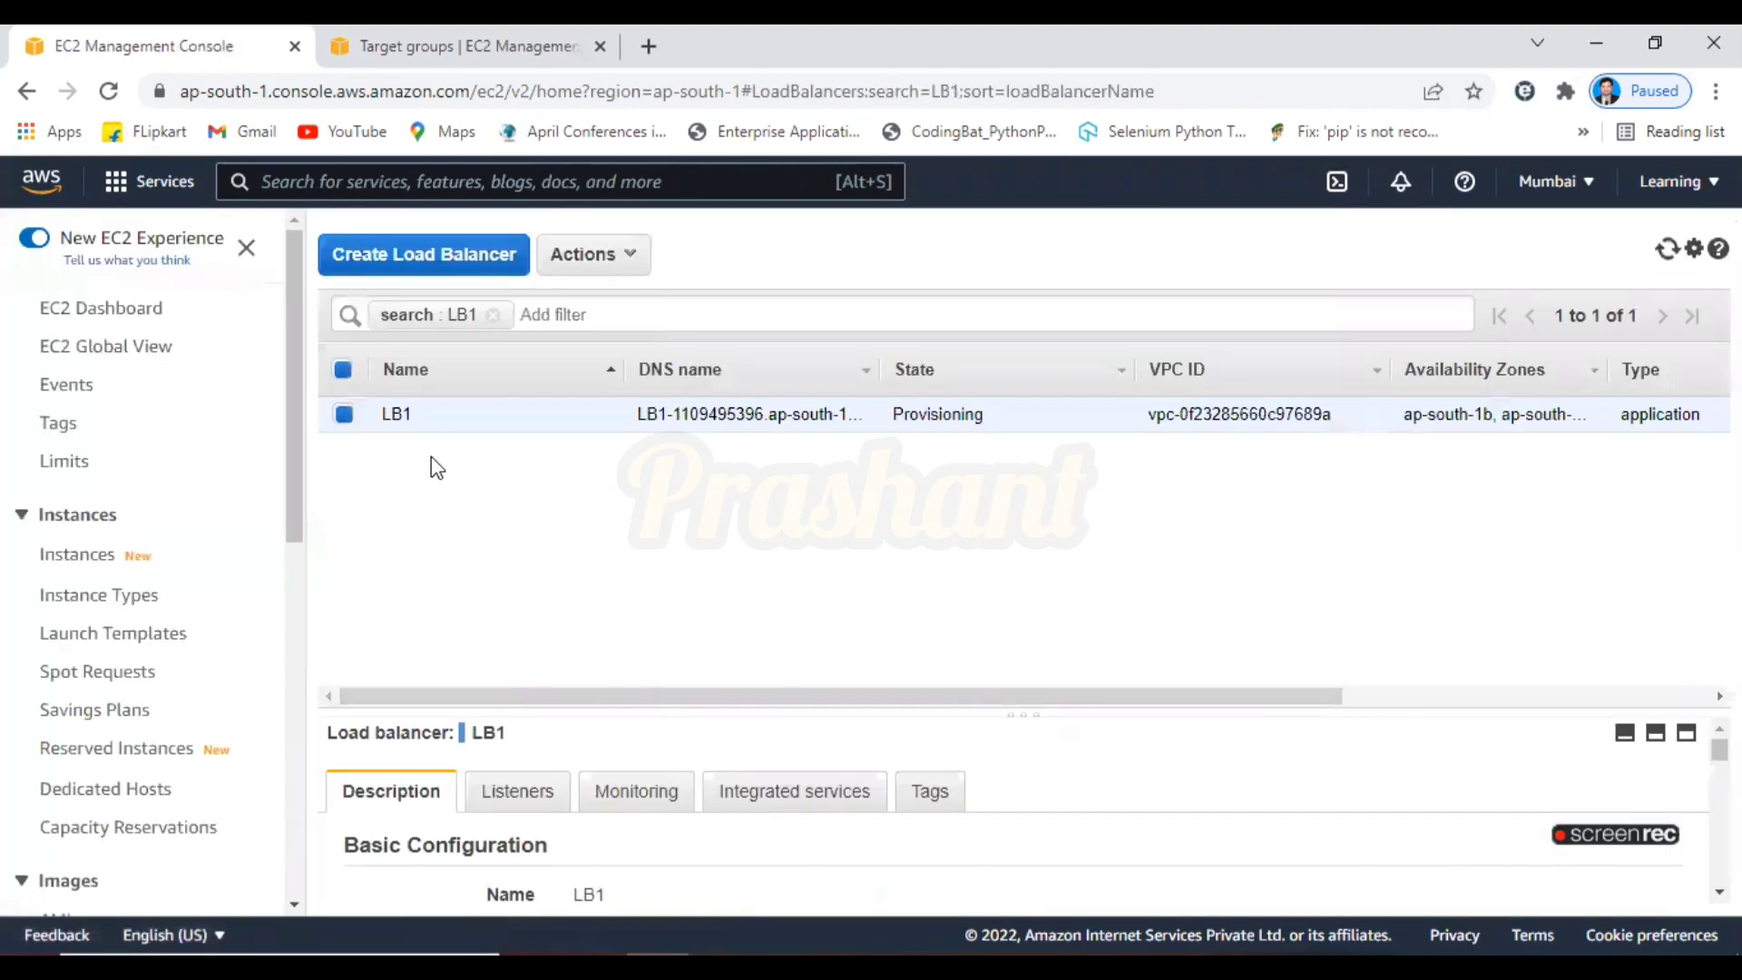
Revisit the target groups page, and return to LB1 to examine its state in the load balancer list
click(472, 31)
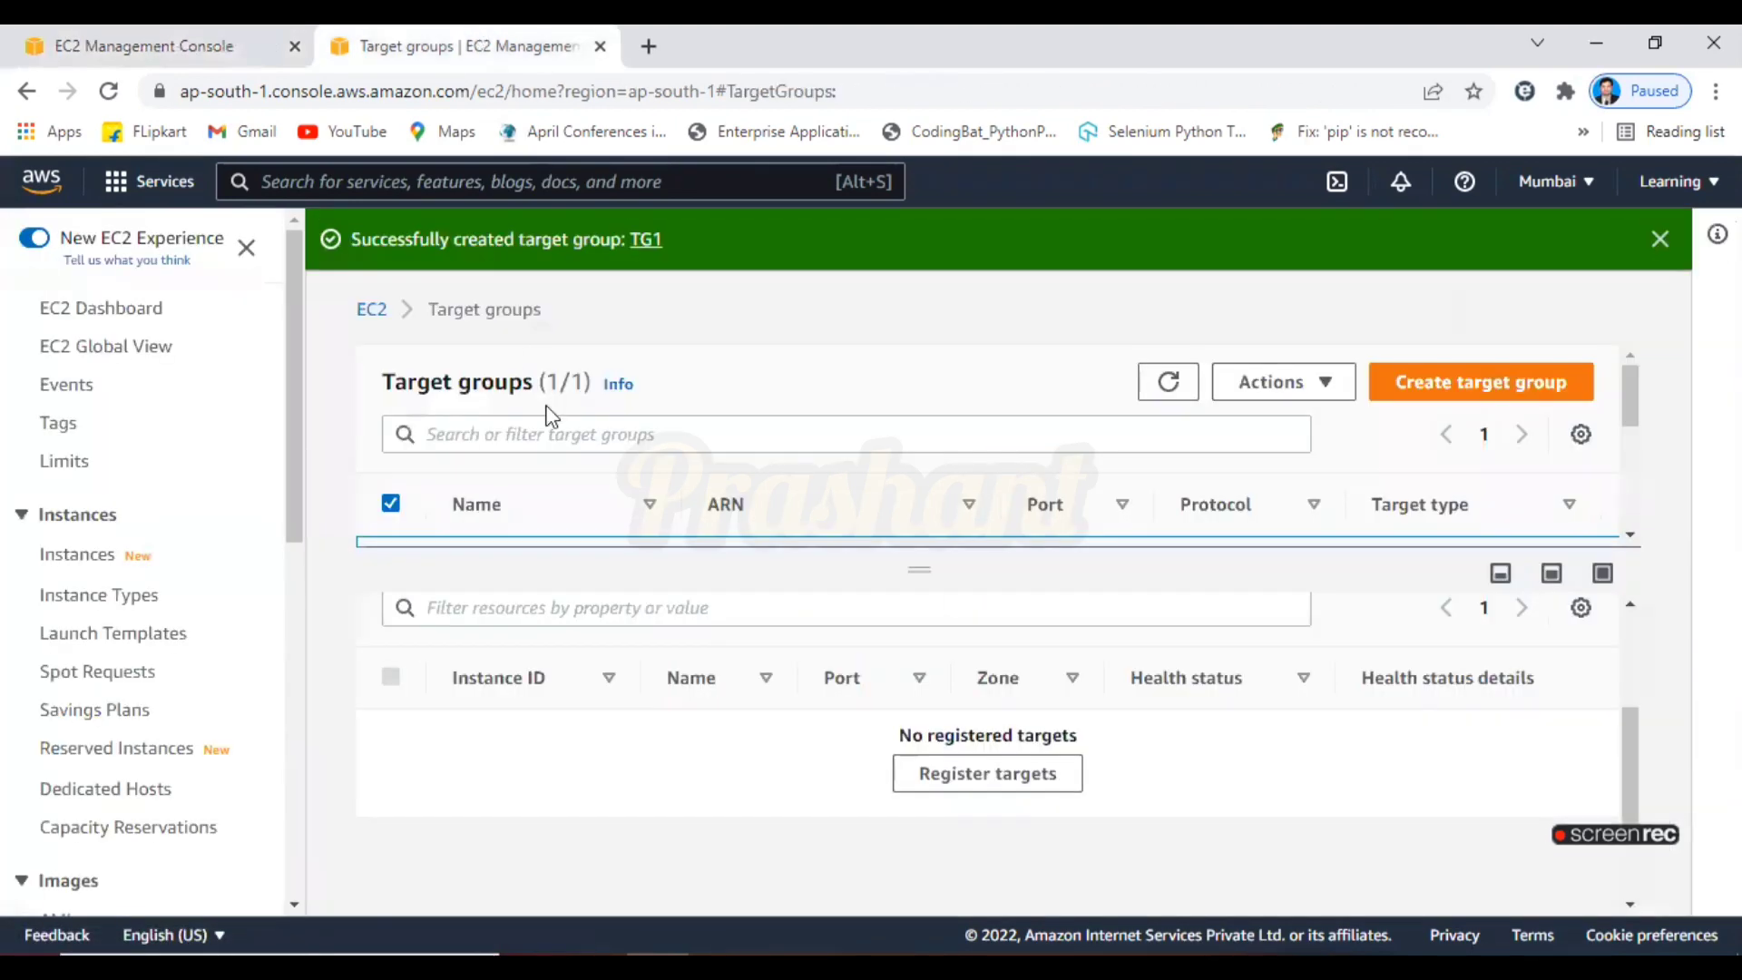
click(300, 86)
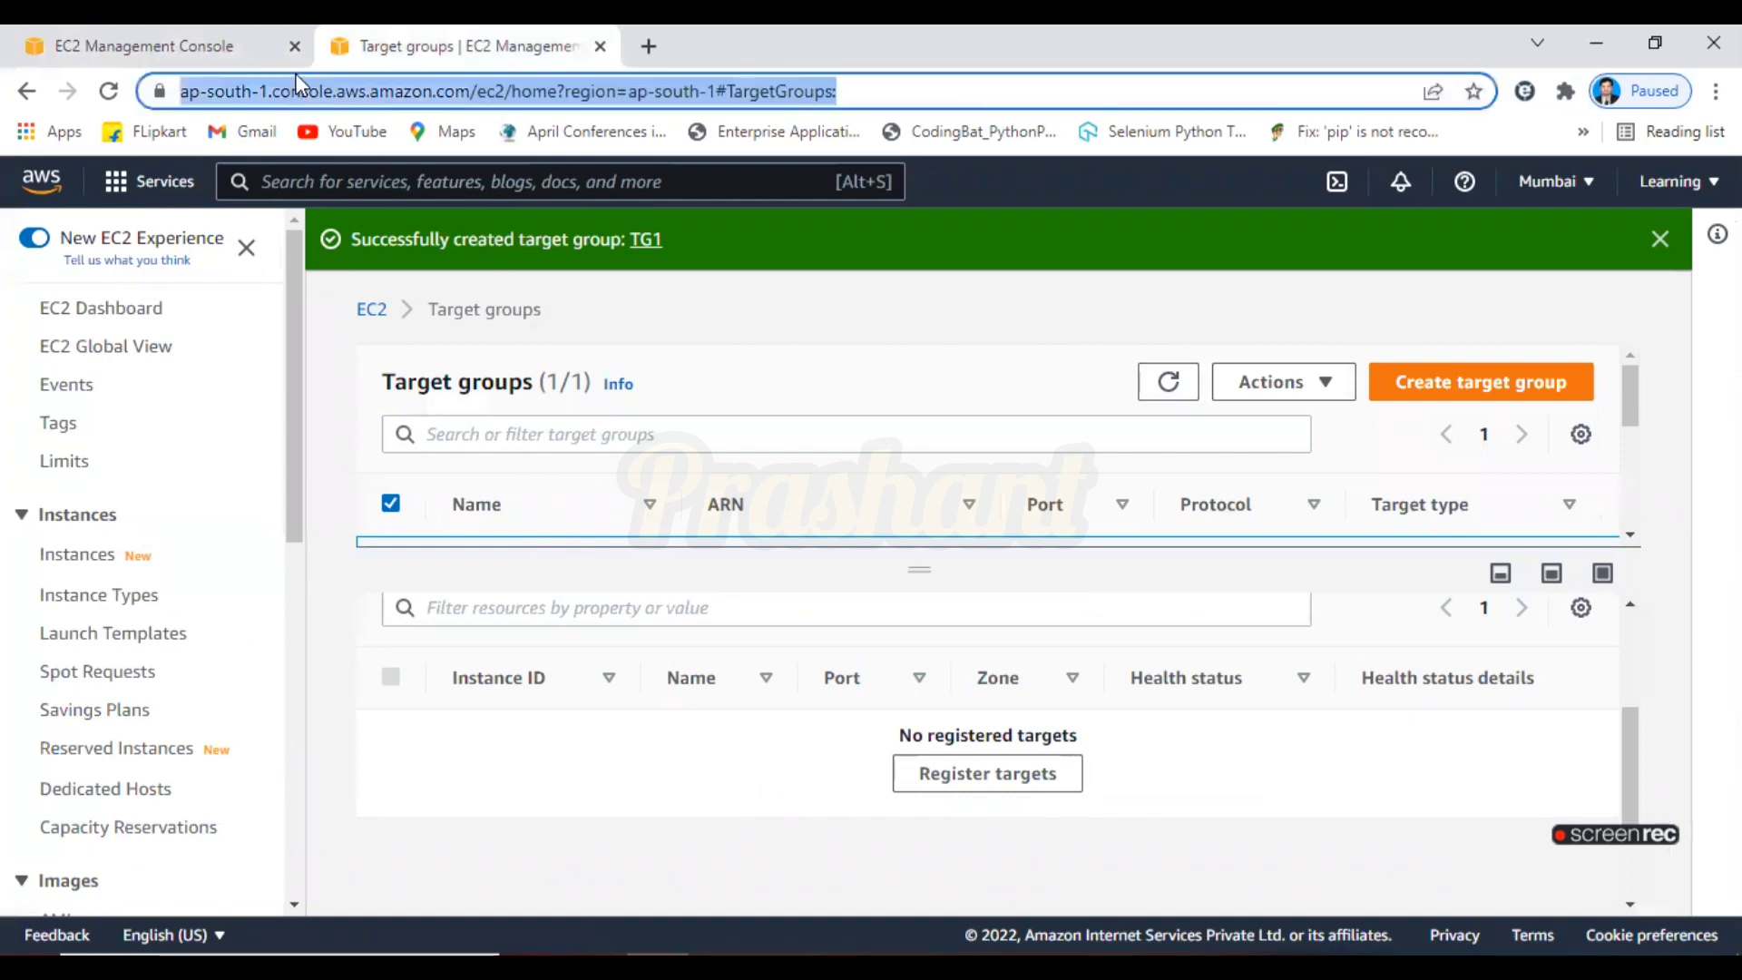
click(172, 41)
scroll(301, 395, down, 5)
drag(334, 697, 338, 771)
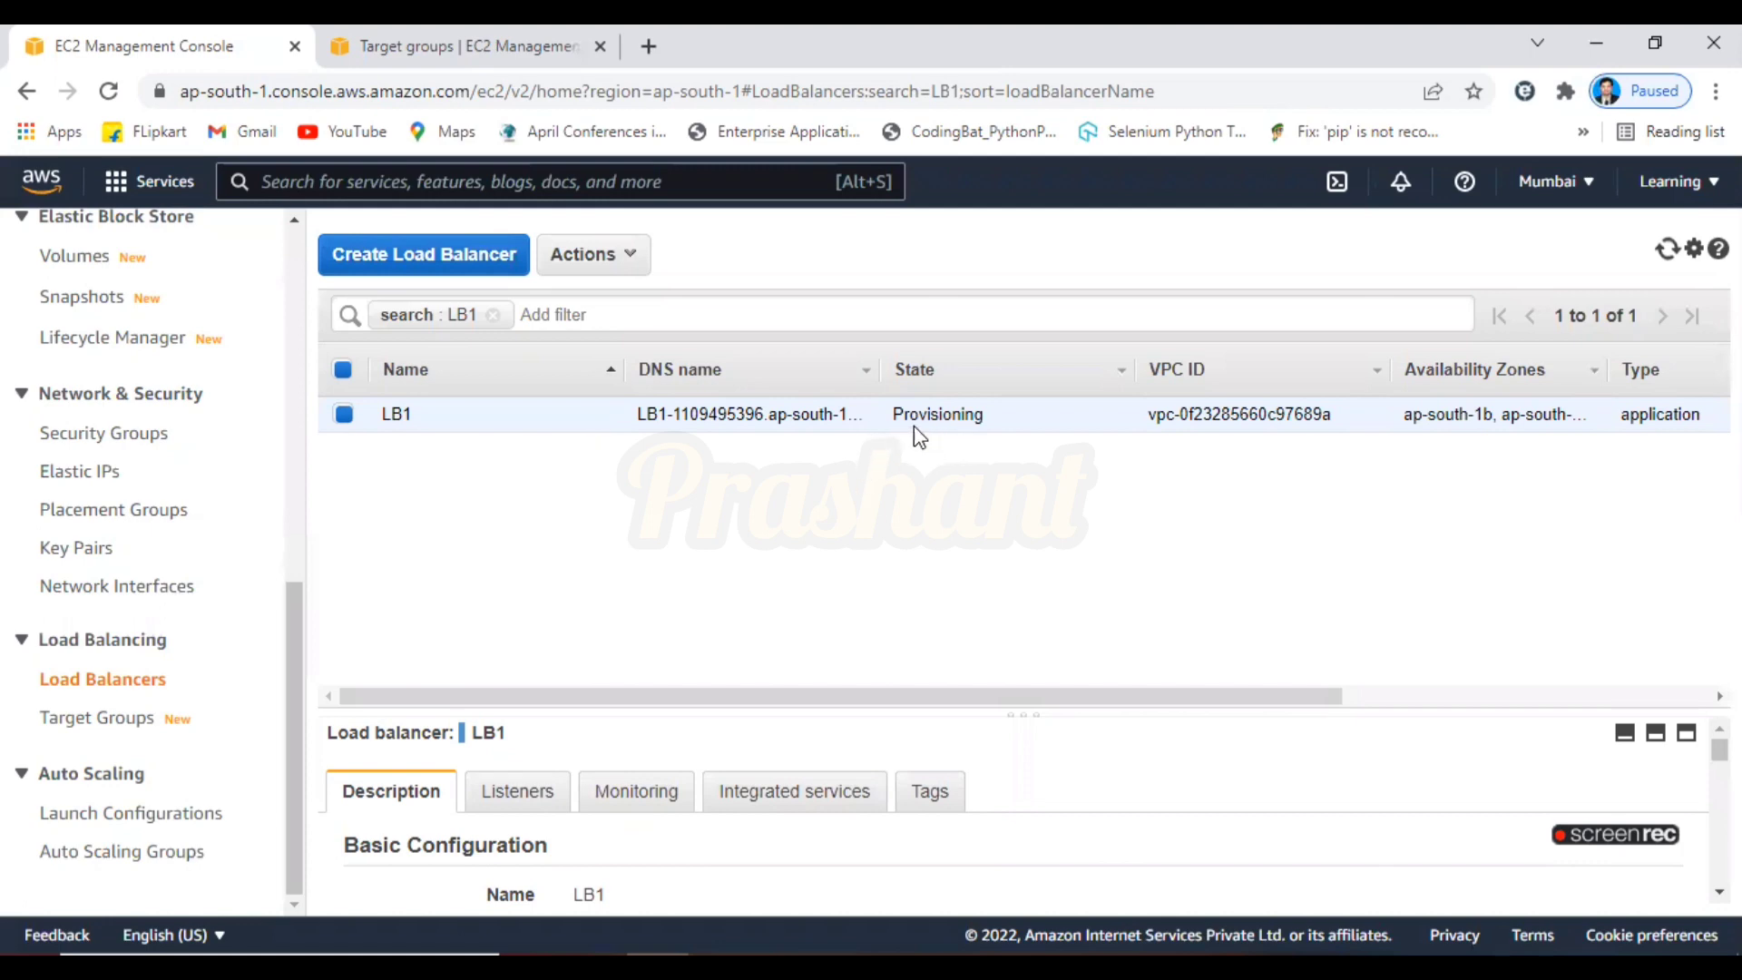
Copy LB1's DNS name from its description and load it in a new browser tab
scroll(1303, 779, down, 4)
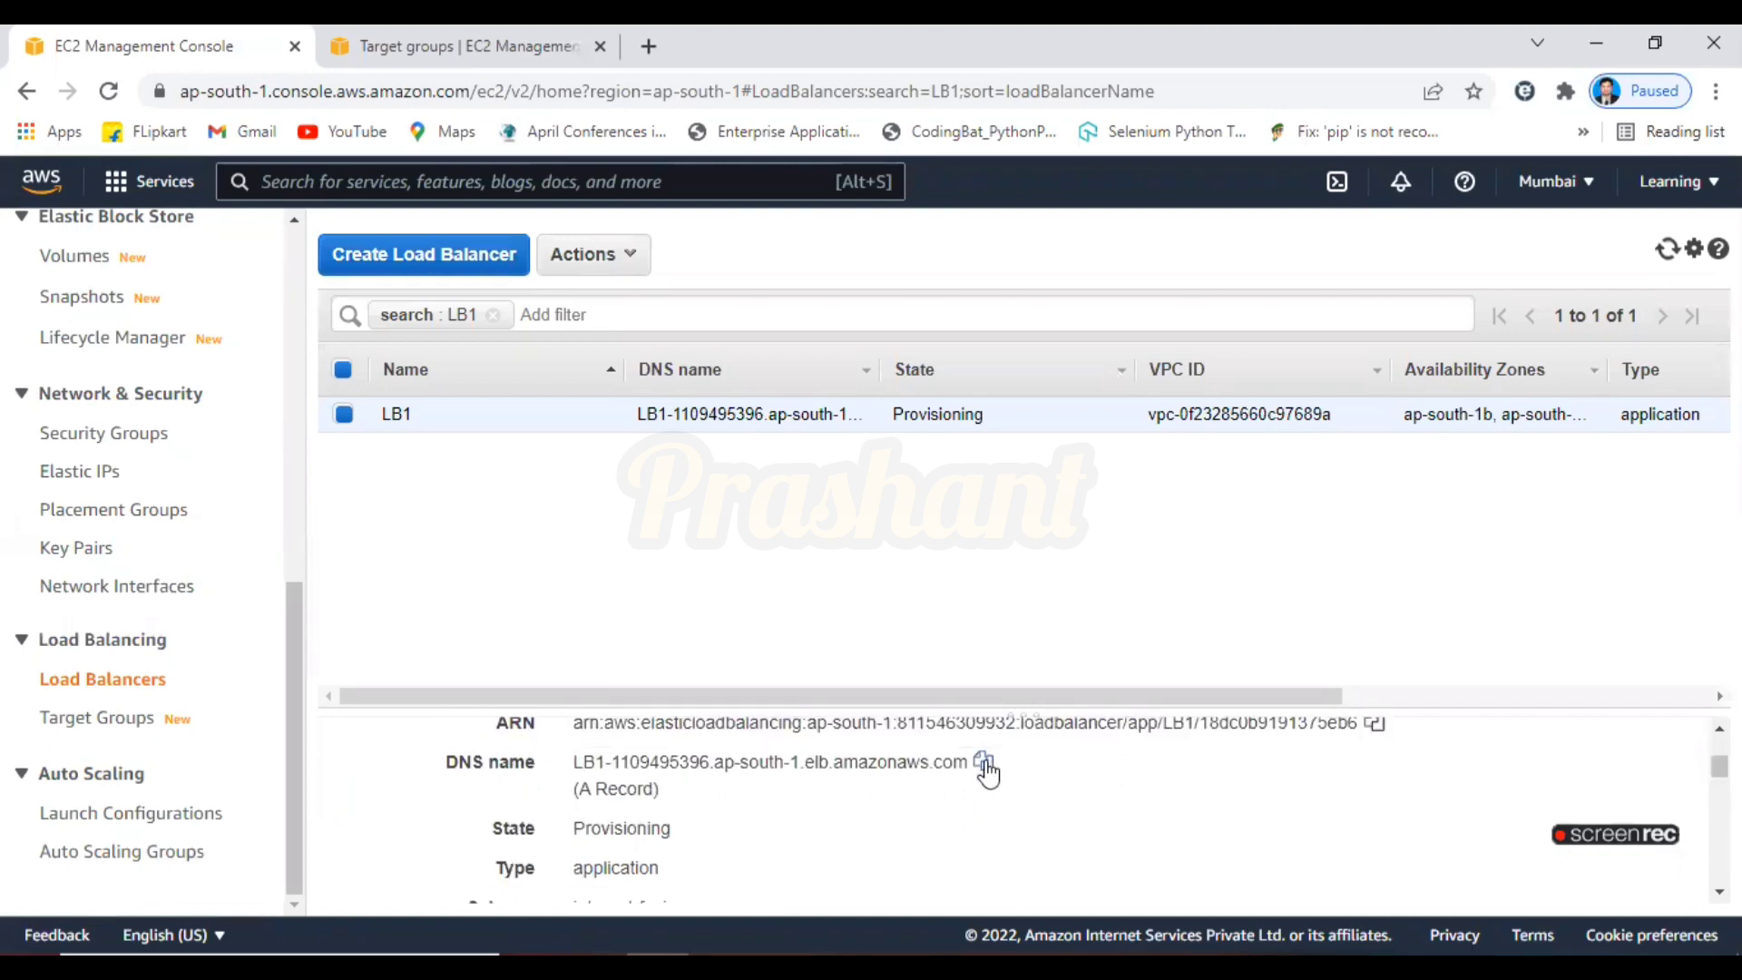
click(983, 761)
click(645, 50)
key(ctrl+v)
key(Return)
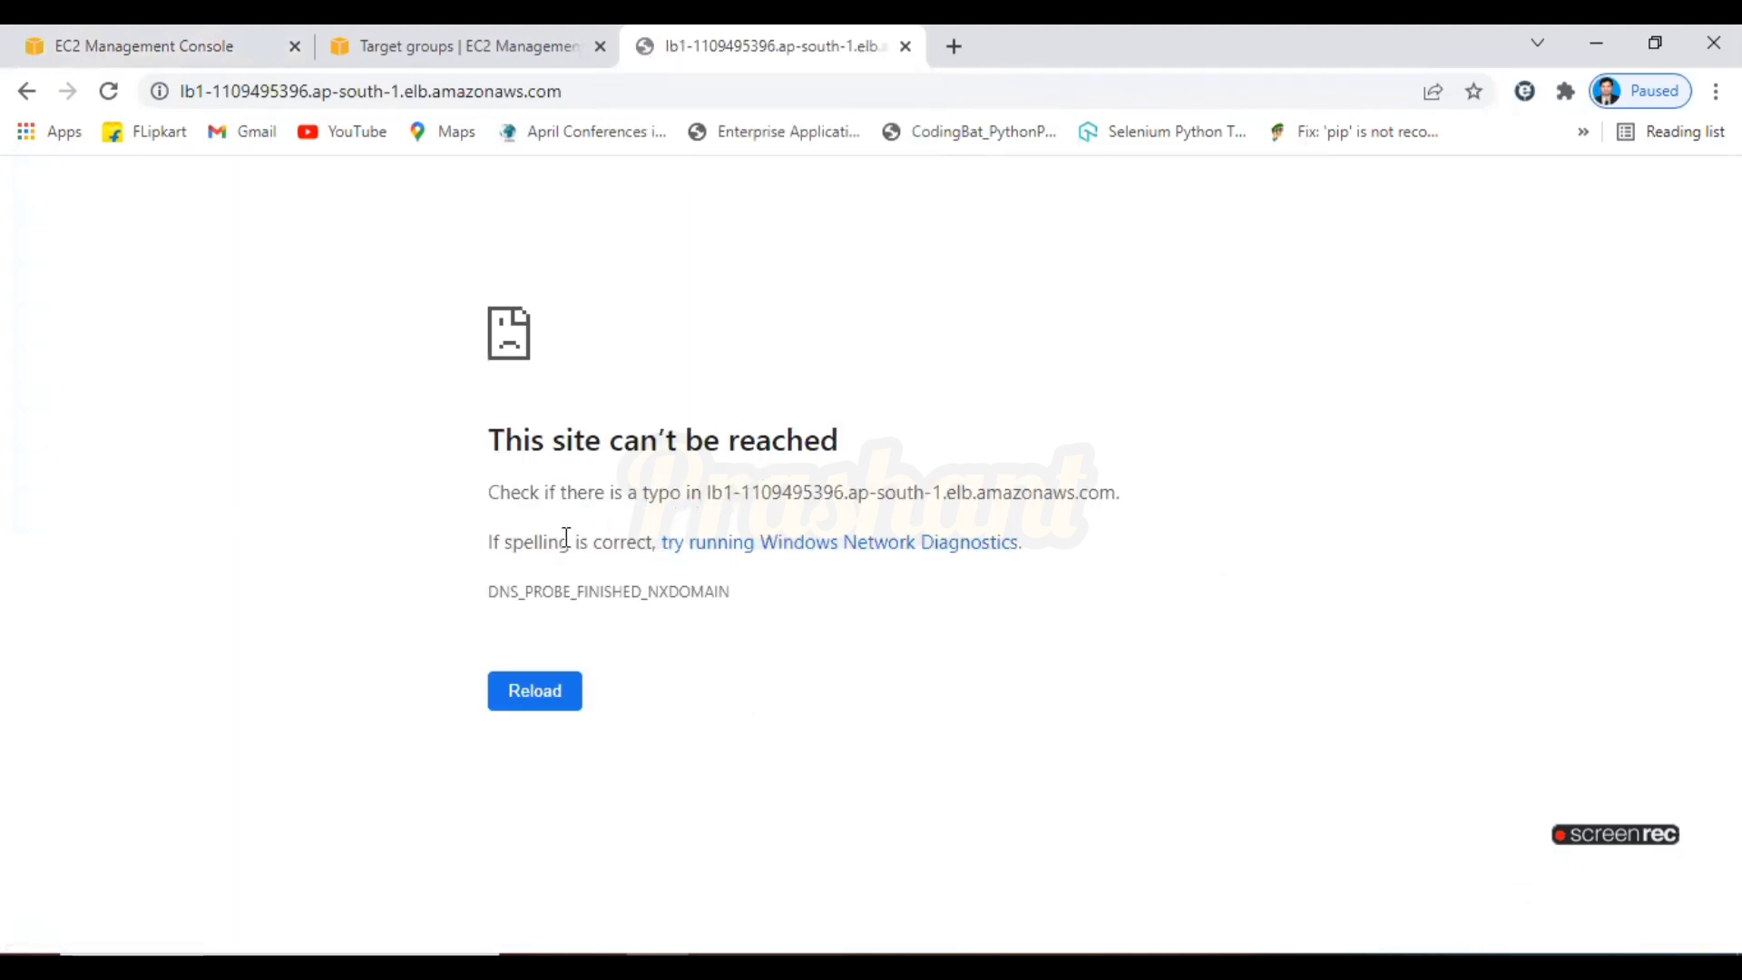
Recheck TG1's registered targets and LB1's state against the page loaded from its DNS name
click(462, 40)
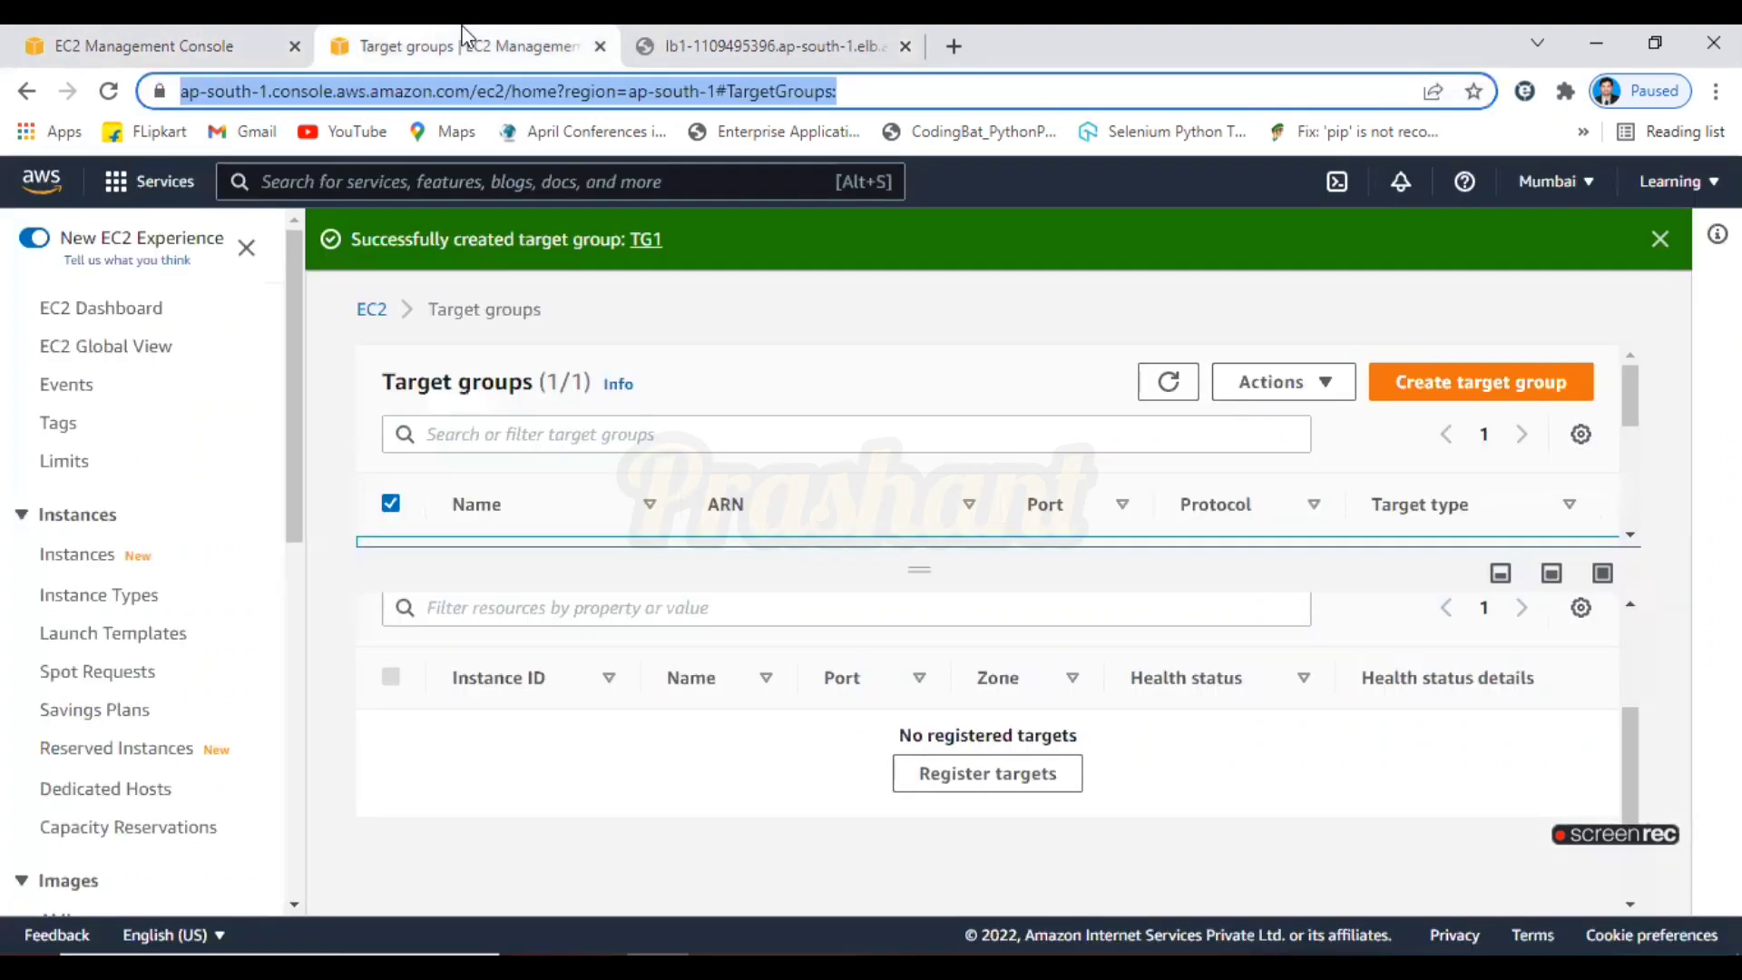
click(122, 27)
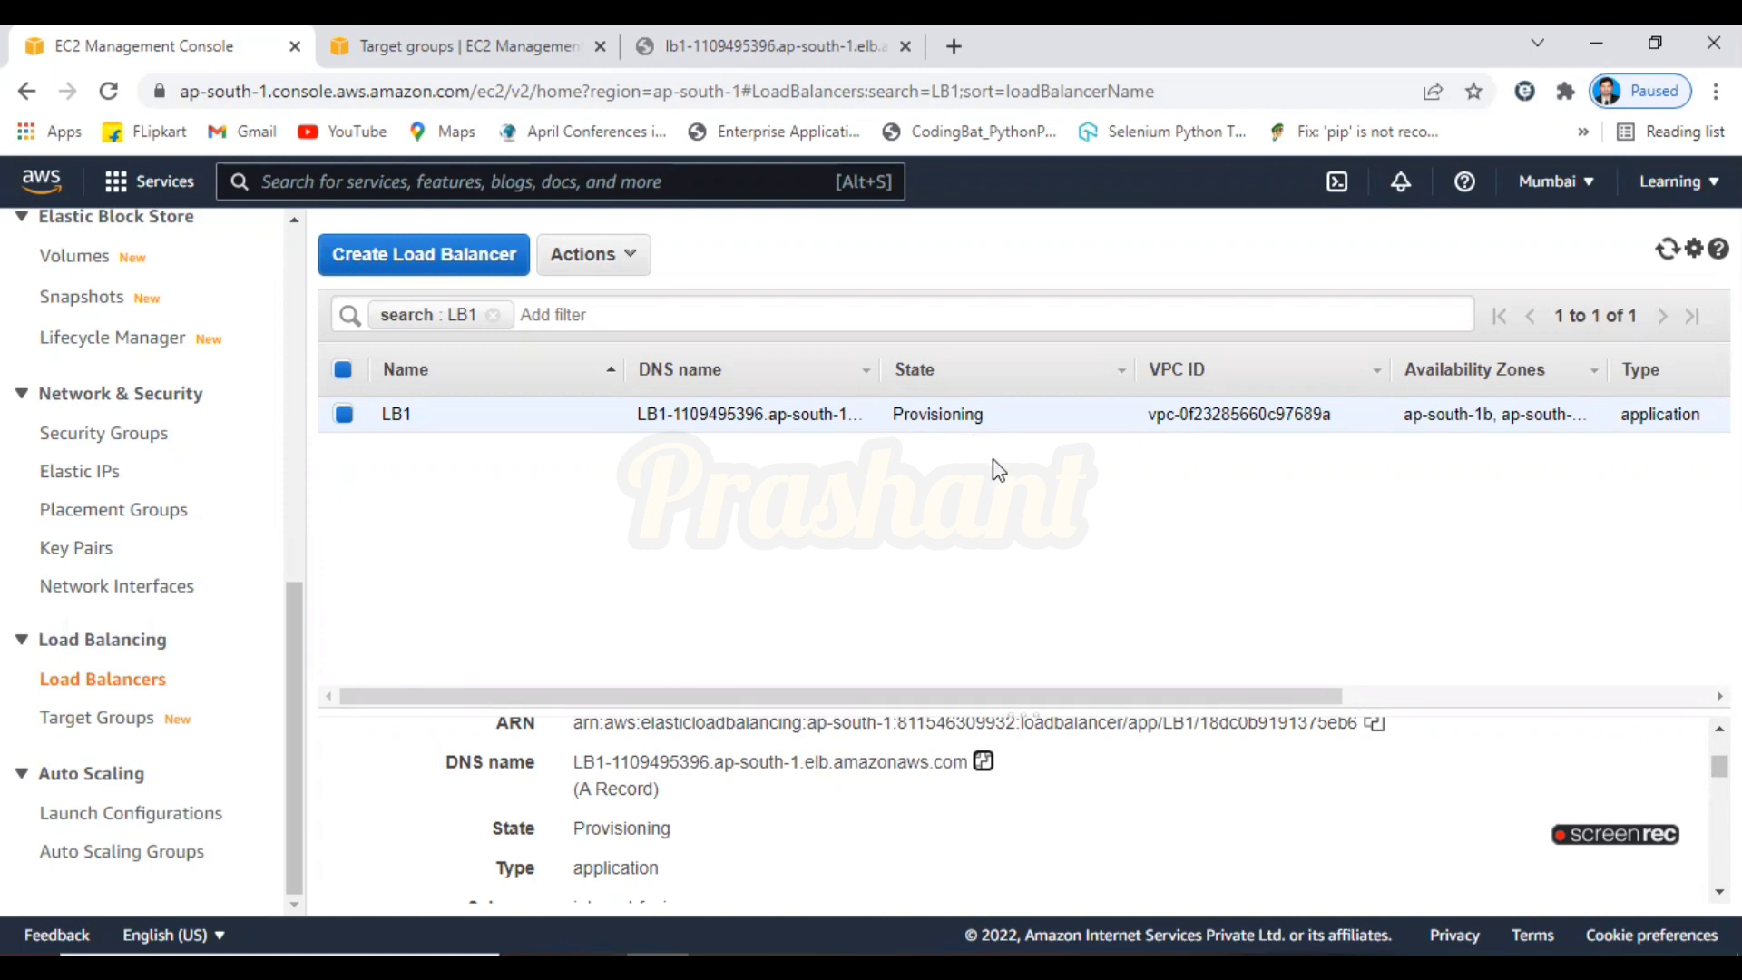
click(740, 42)
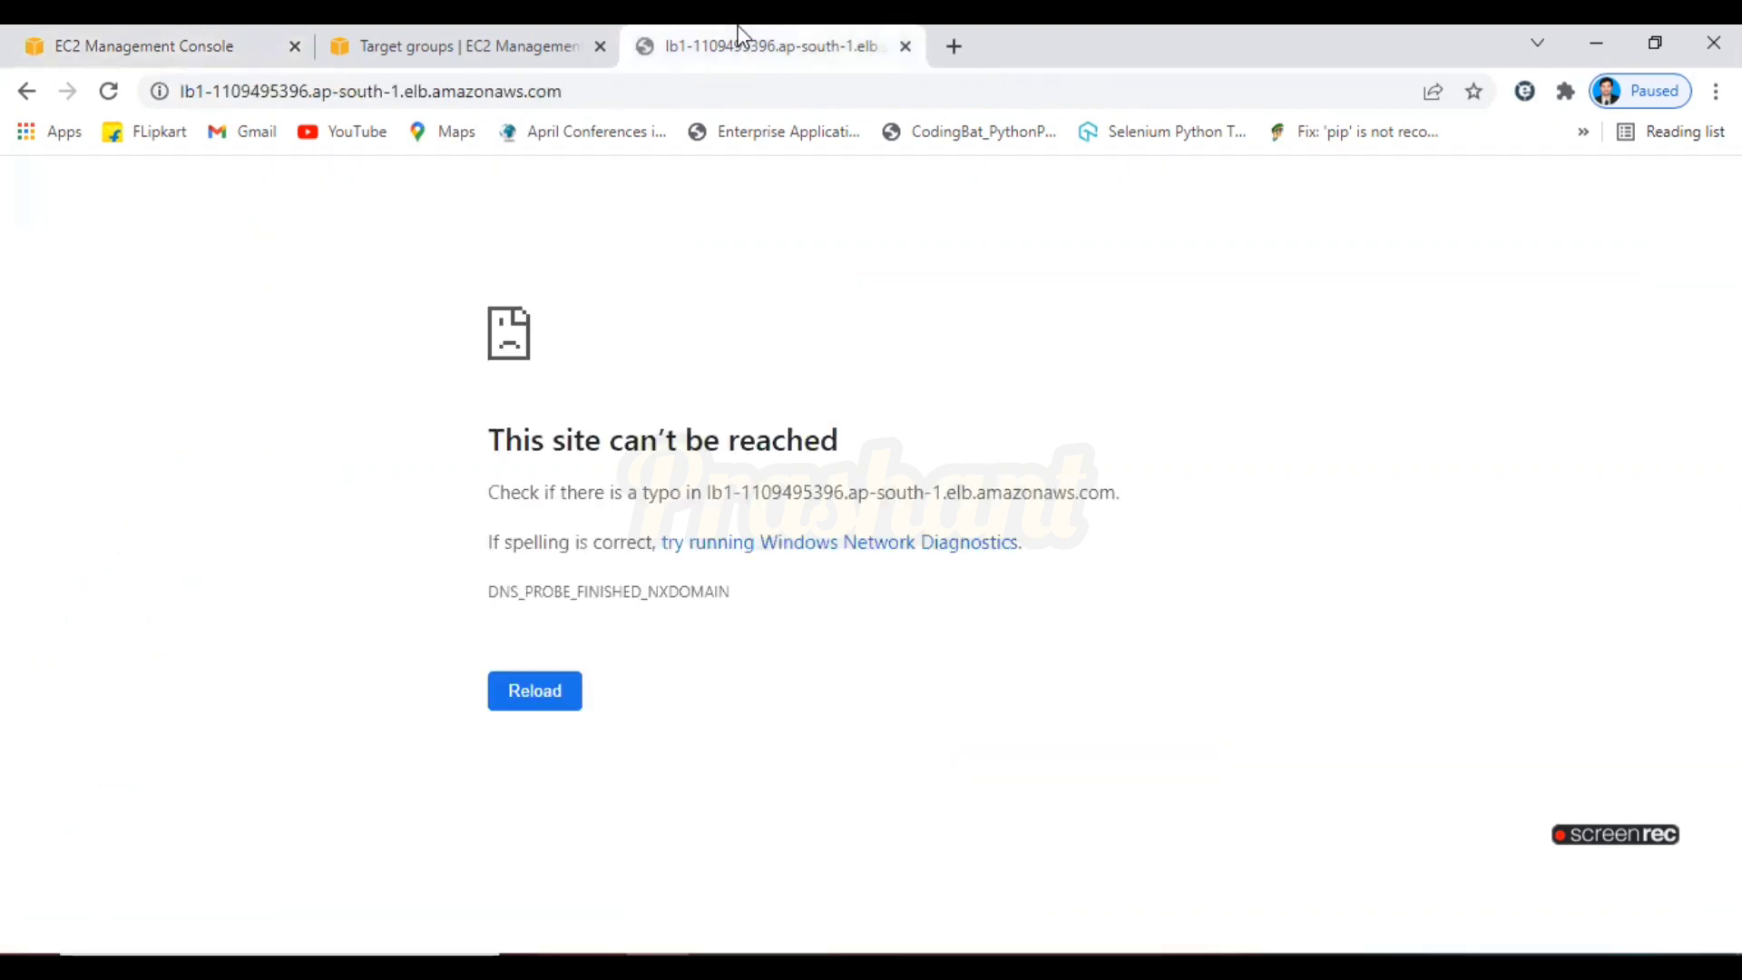
click(259, 40)
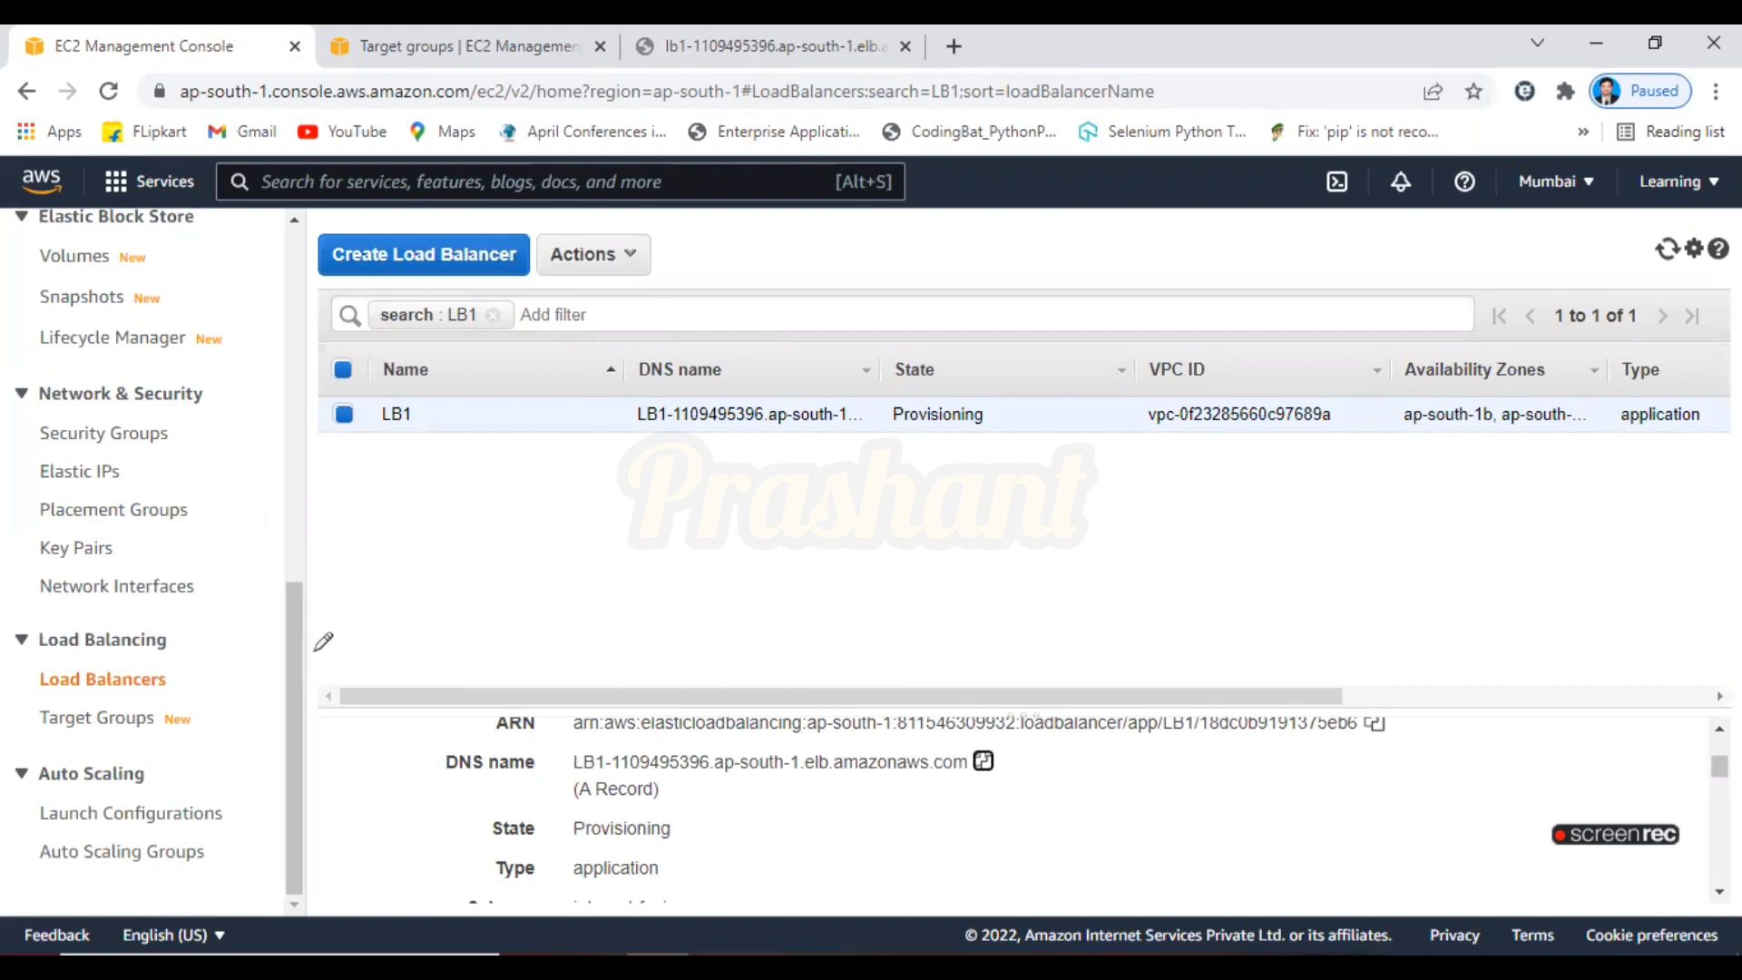
Switch to Paint and underline ASG in the fourth item of the list
key(alt+Tab)
drag(106, 724, 195, 723)
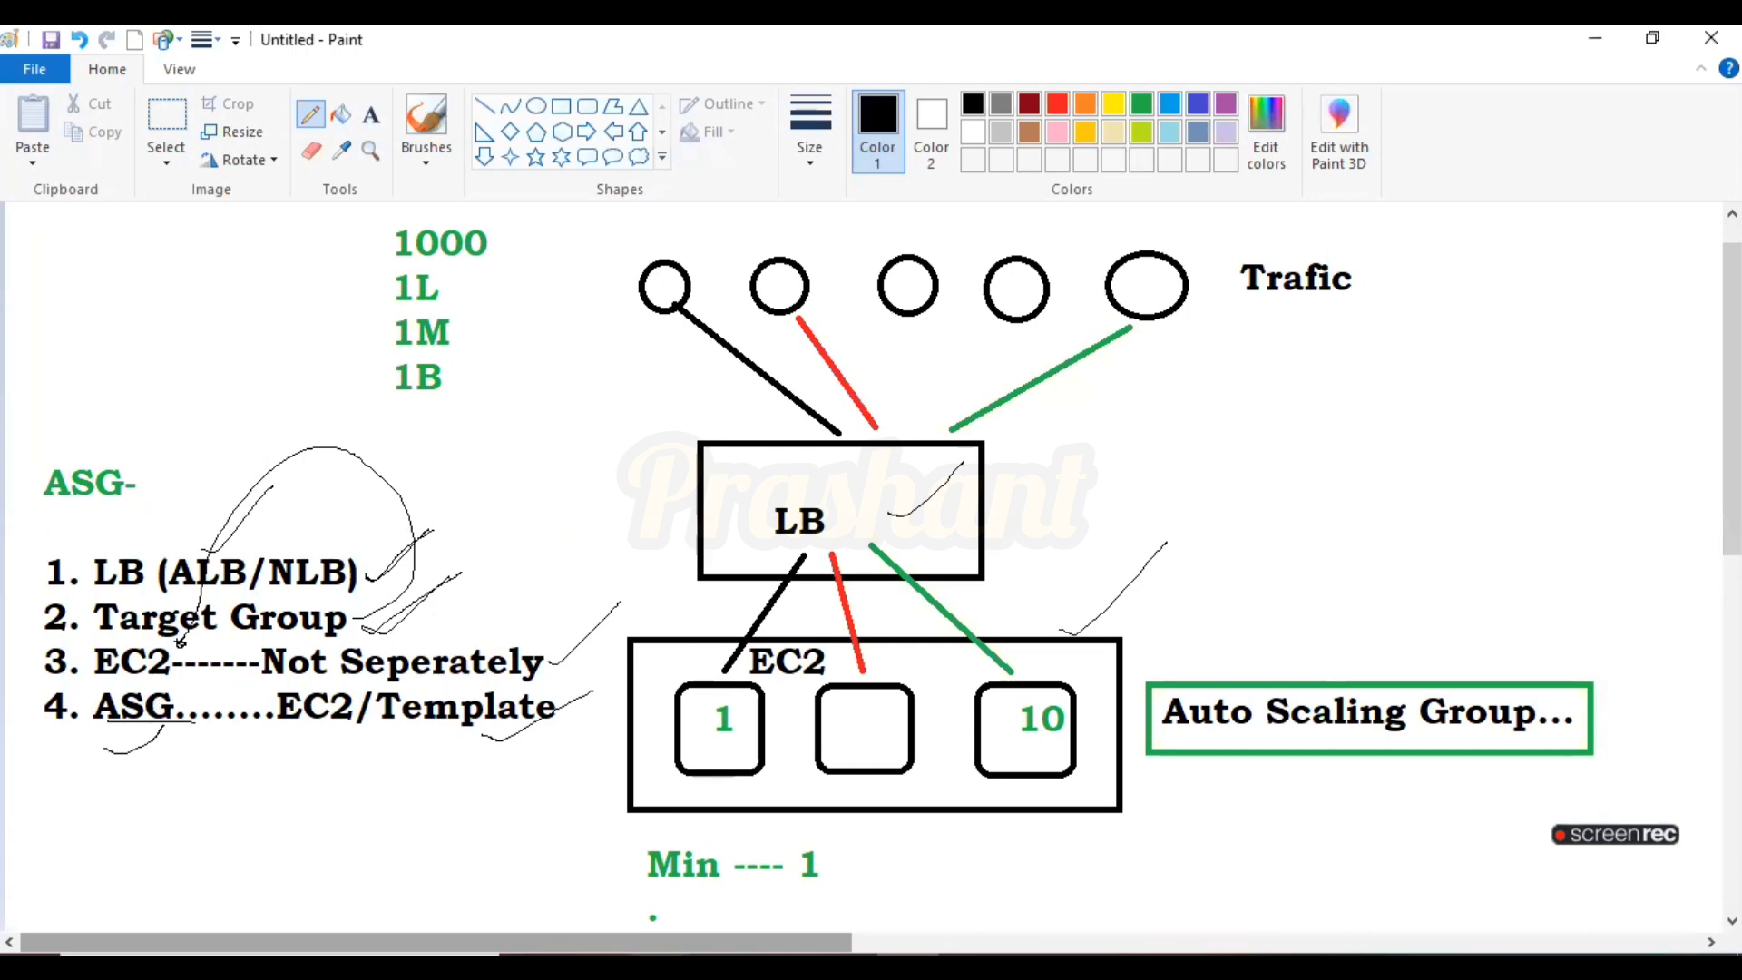
Switch back to the browser and begin creating an Auto Scaling group
key(alt+Tab)
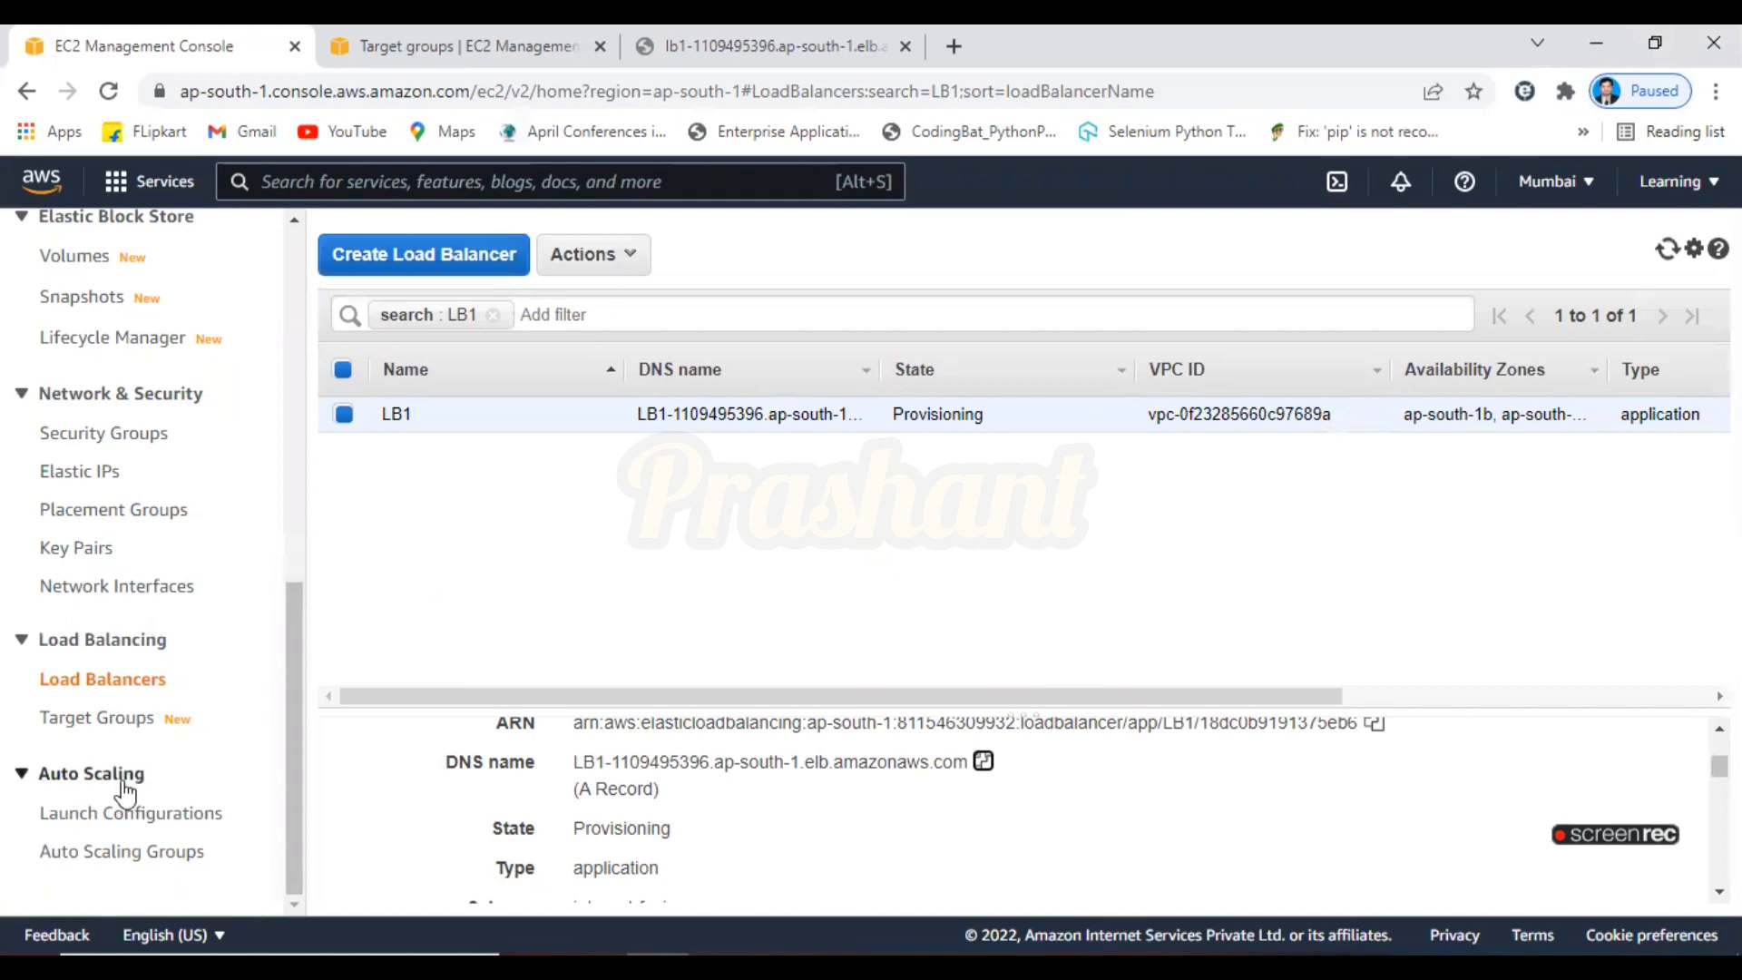
click(122, 858)
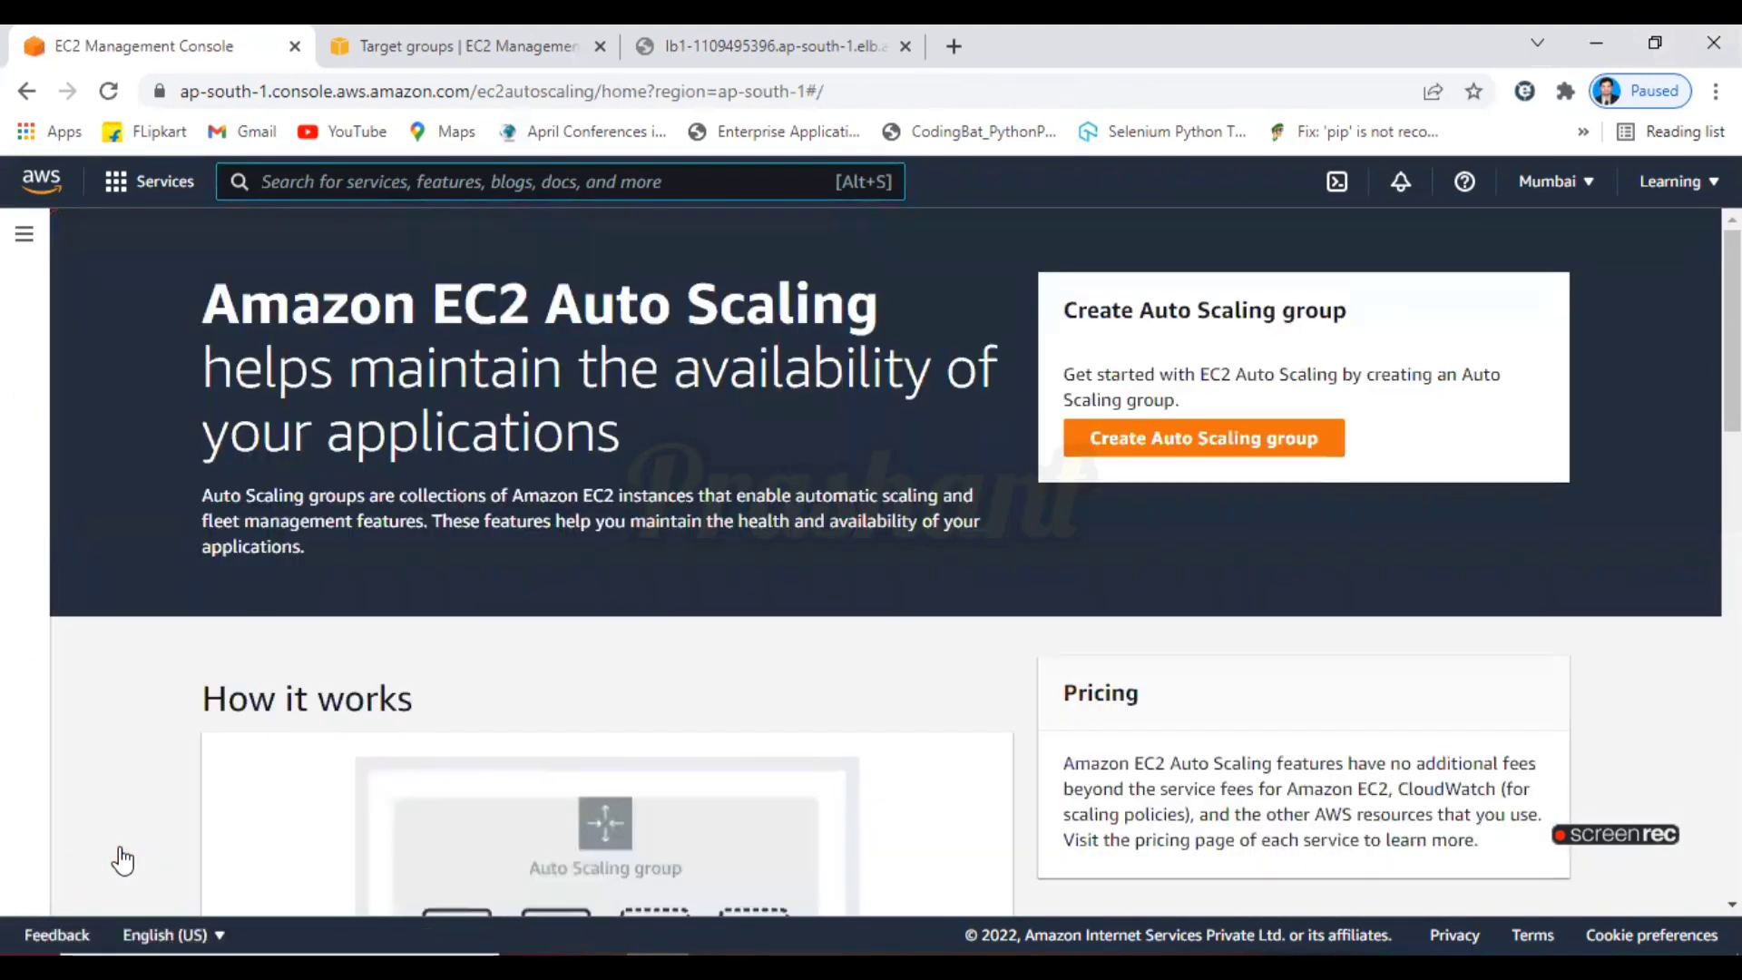
click(1214, 439)
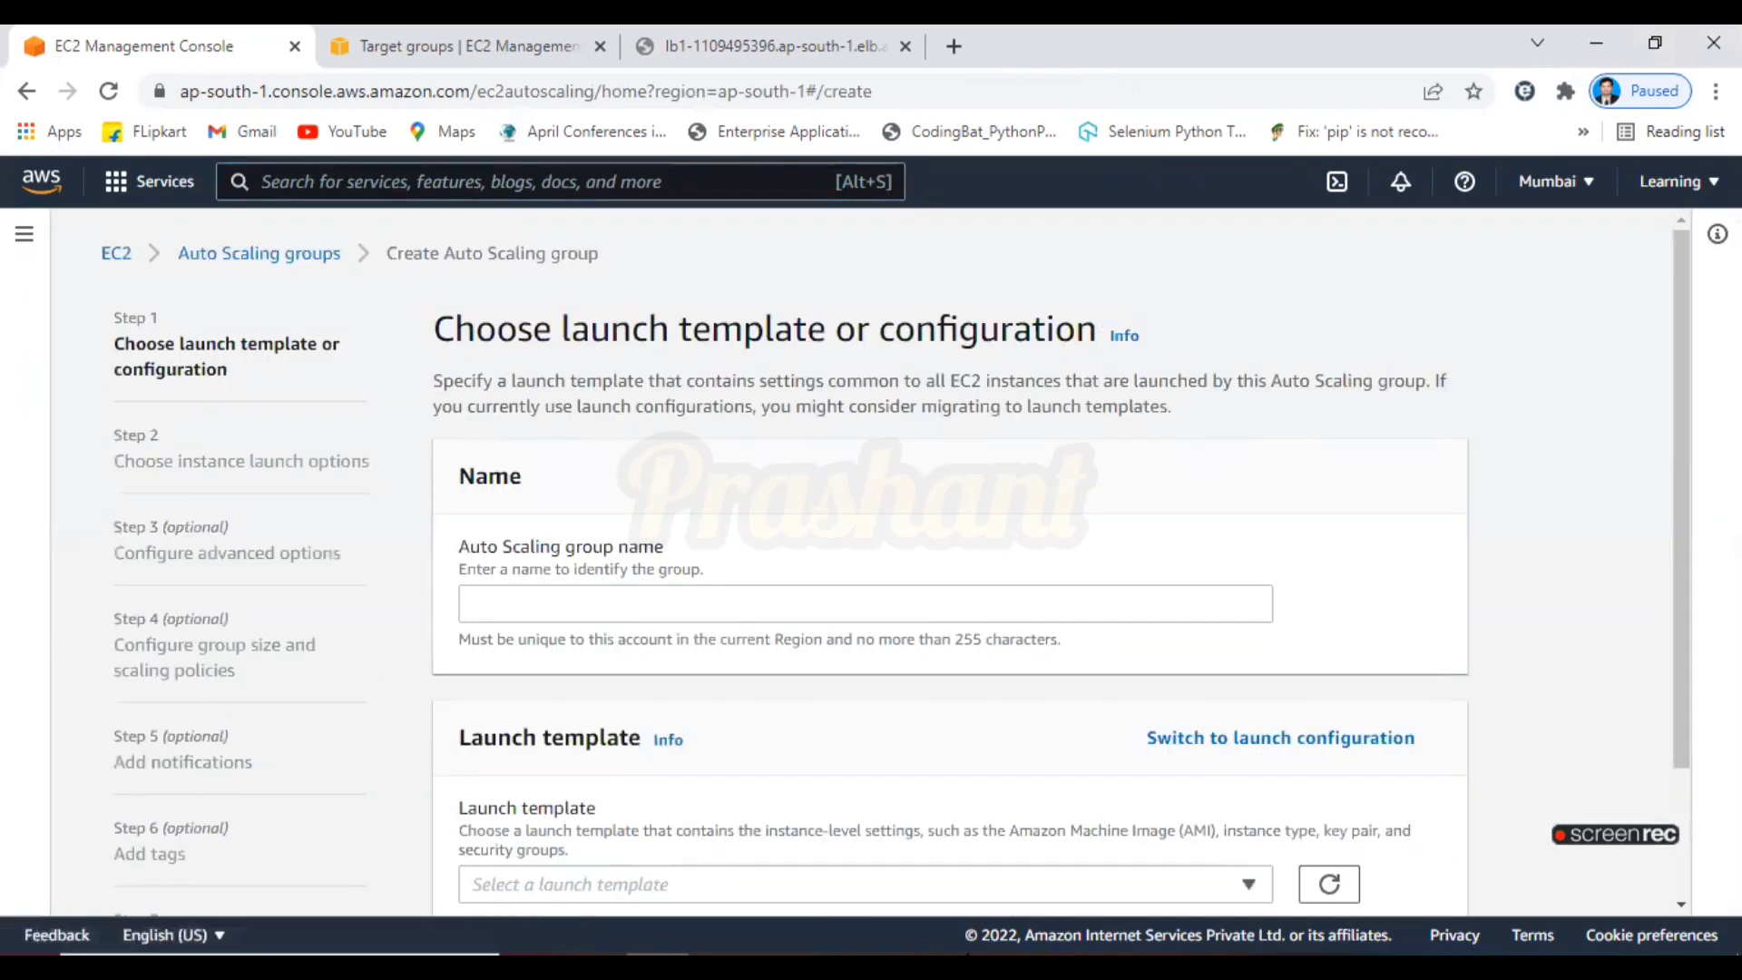
Switch to Paint and review the minimum and maximum instance limits below the EC2 diagram
key(alt+Tab)
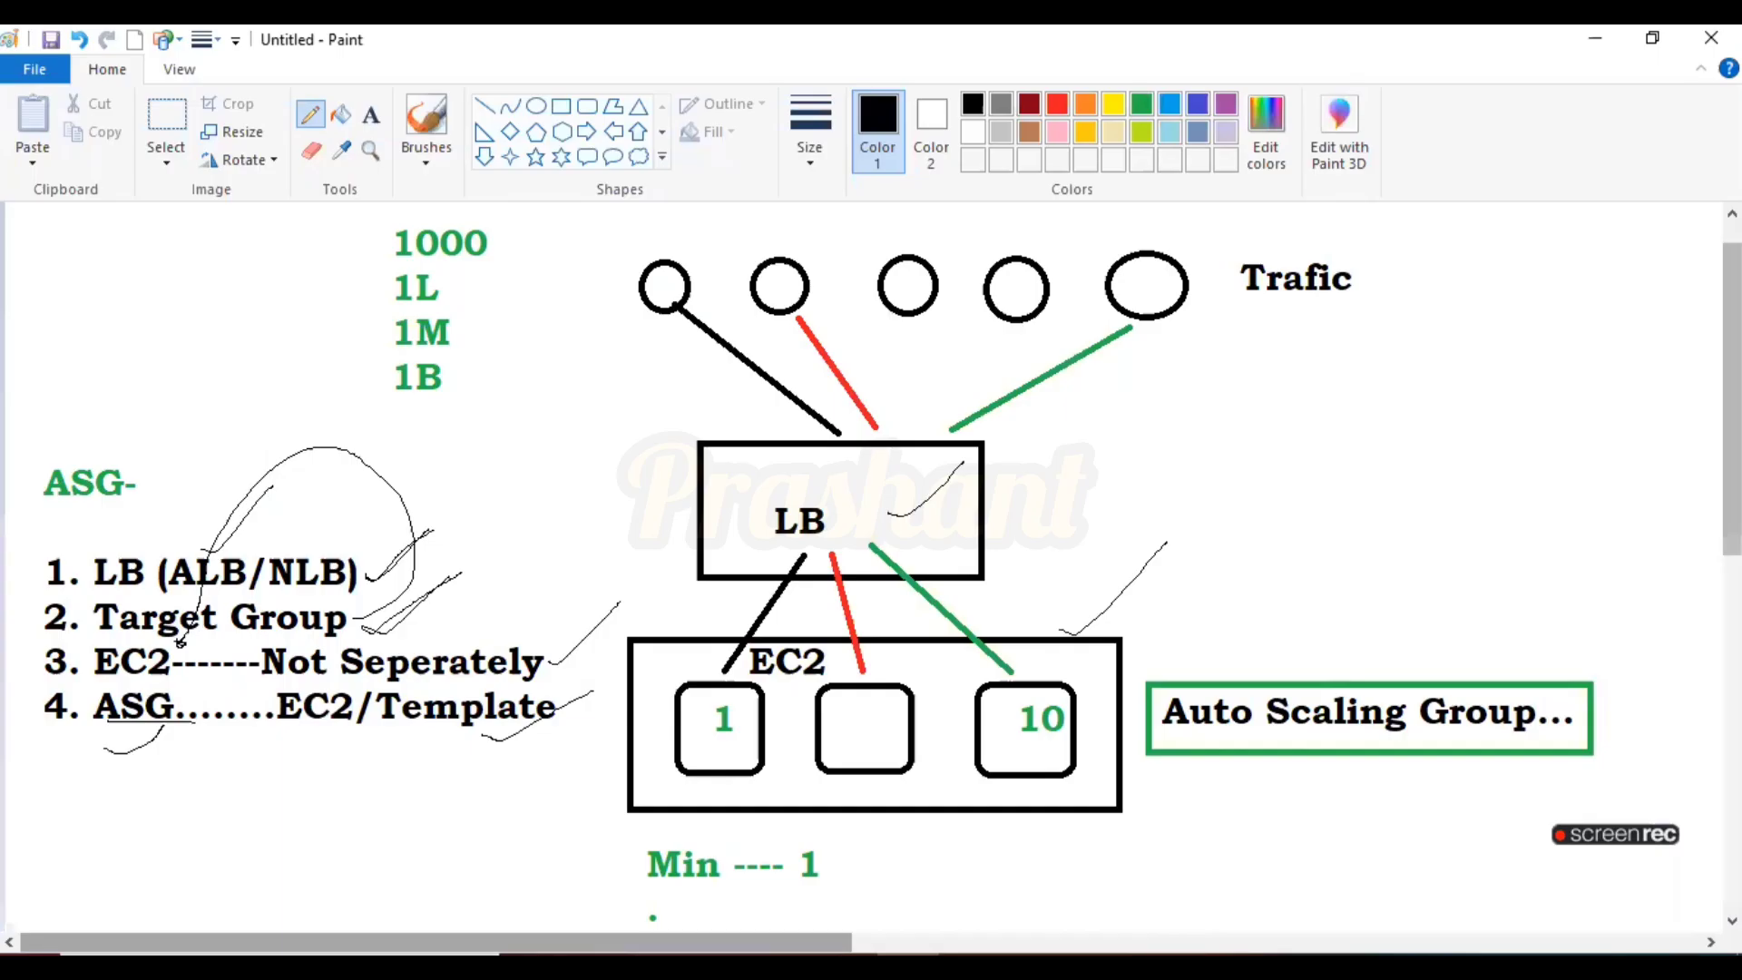
scroll(1285, 707, down, 3)
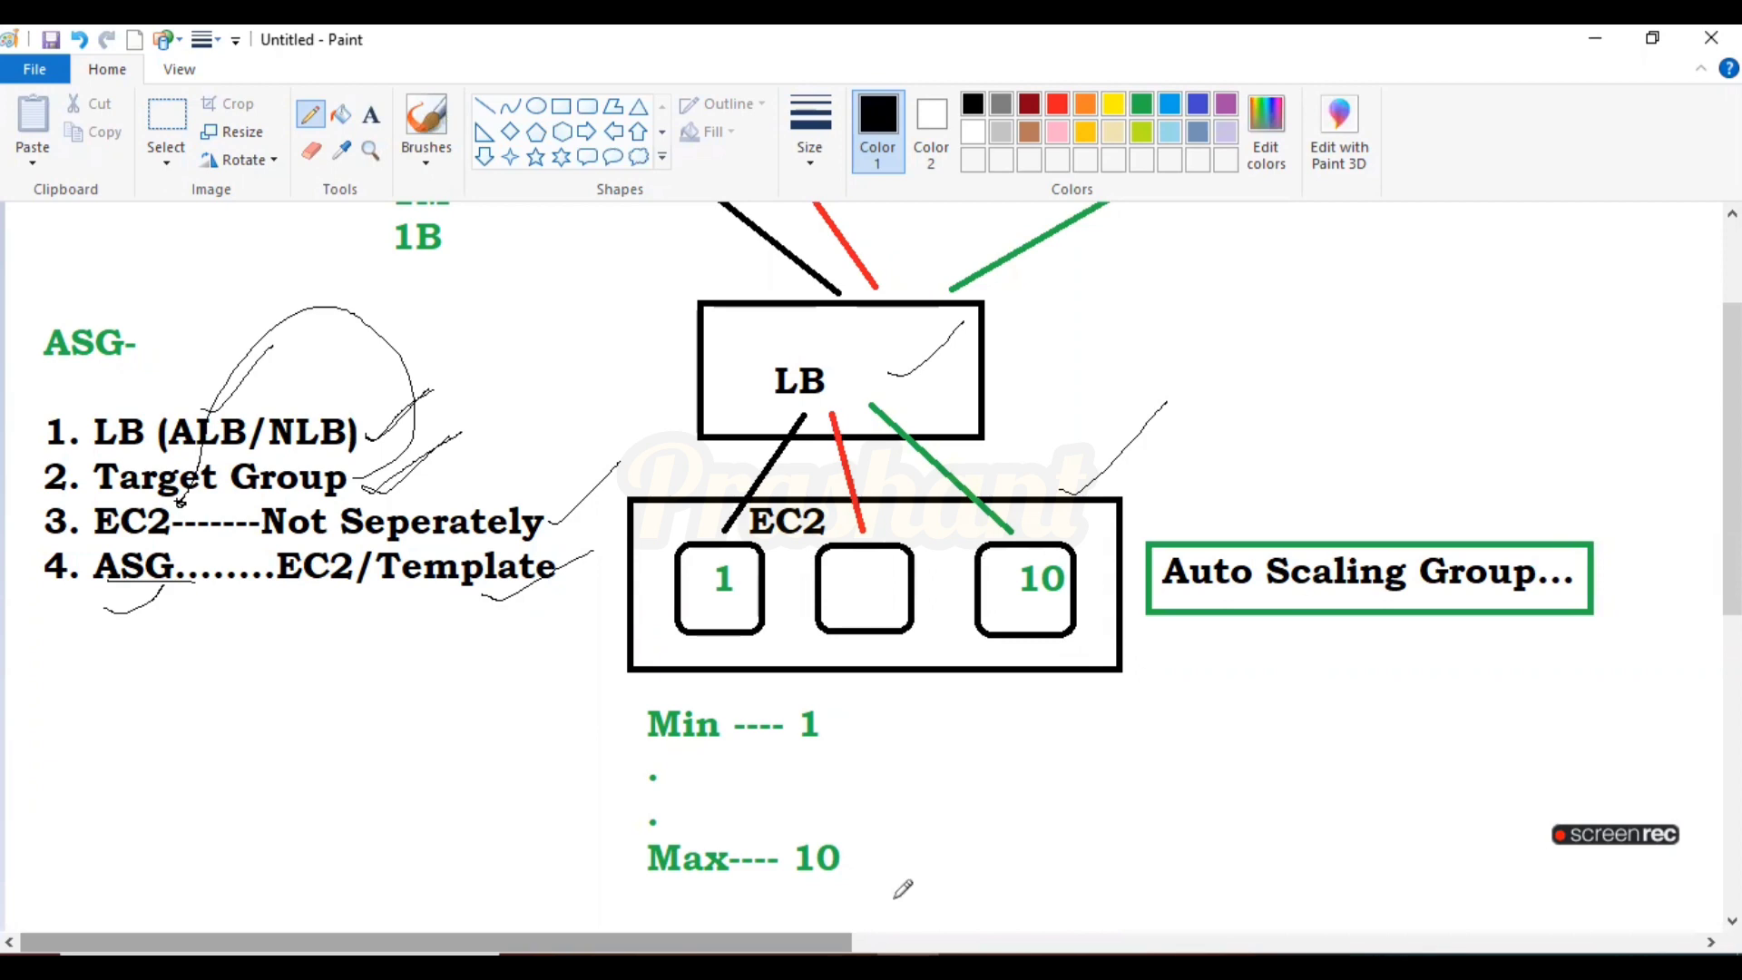
Switch back to the browser and name the Auto Scaling group ASG1
key(alt+Tab)
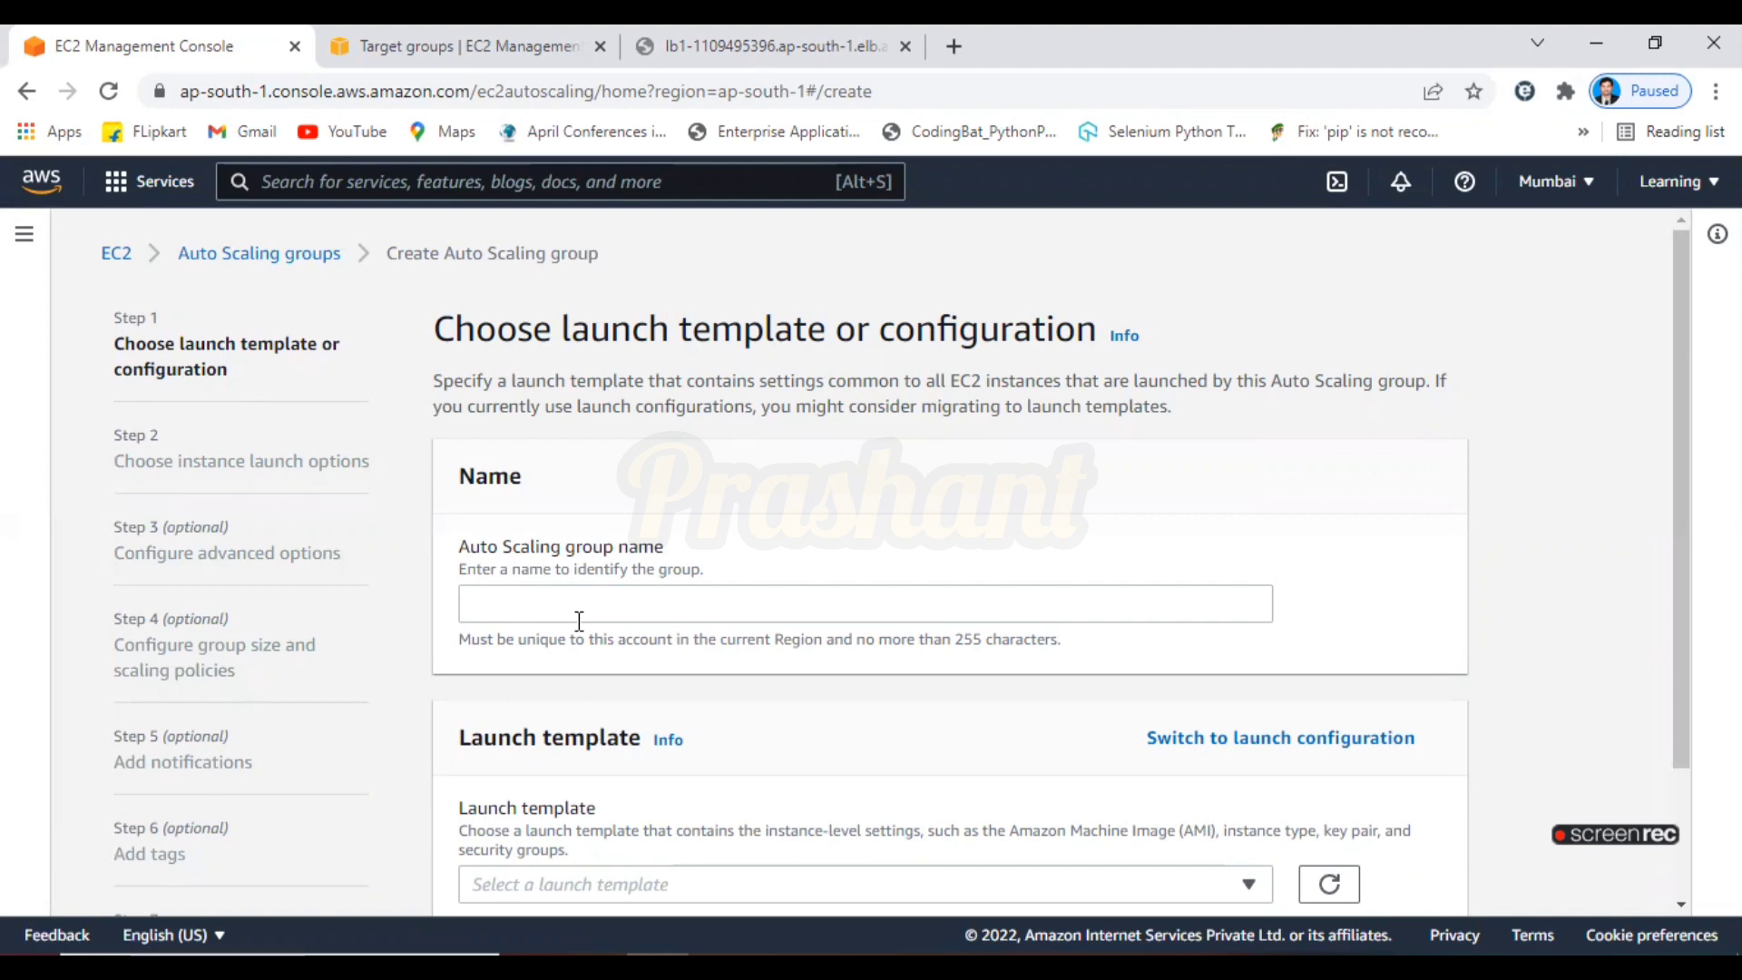
click(669, 606)
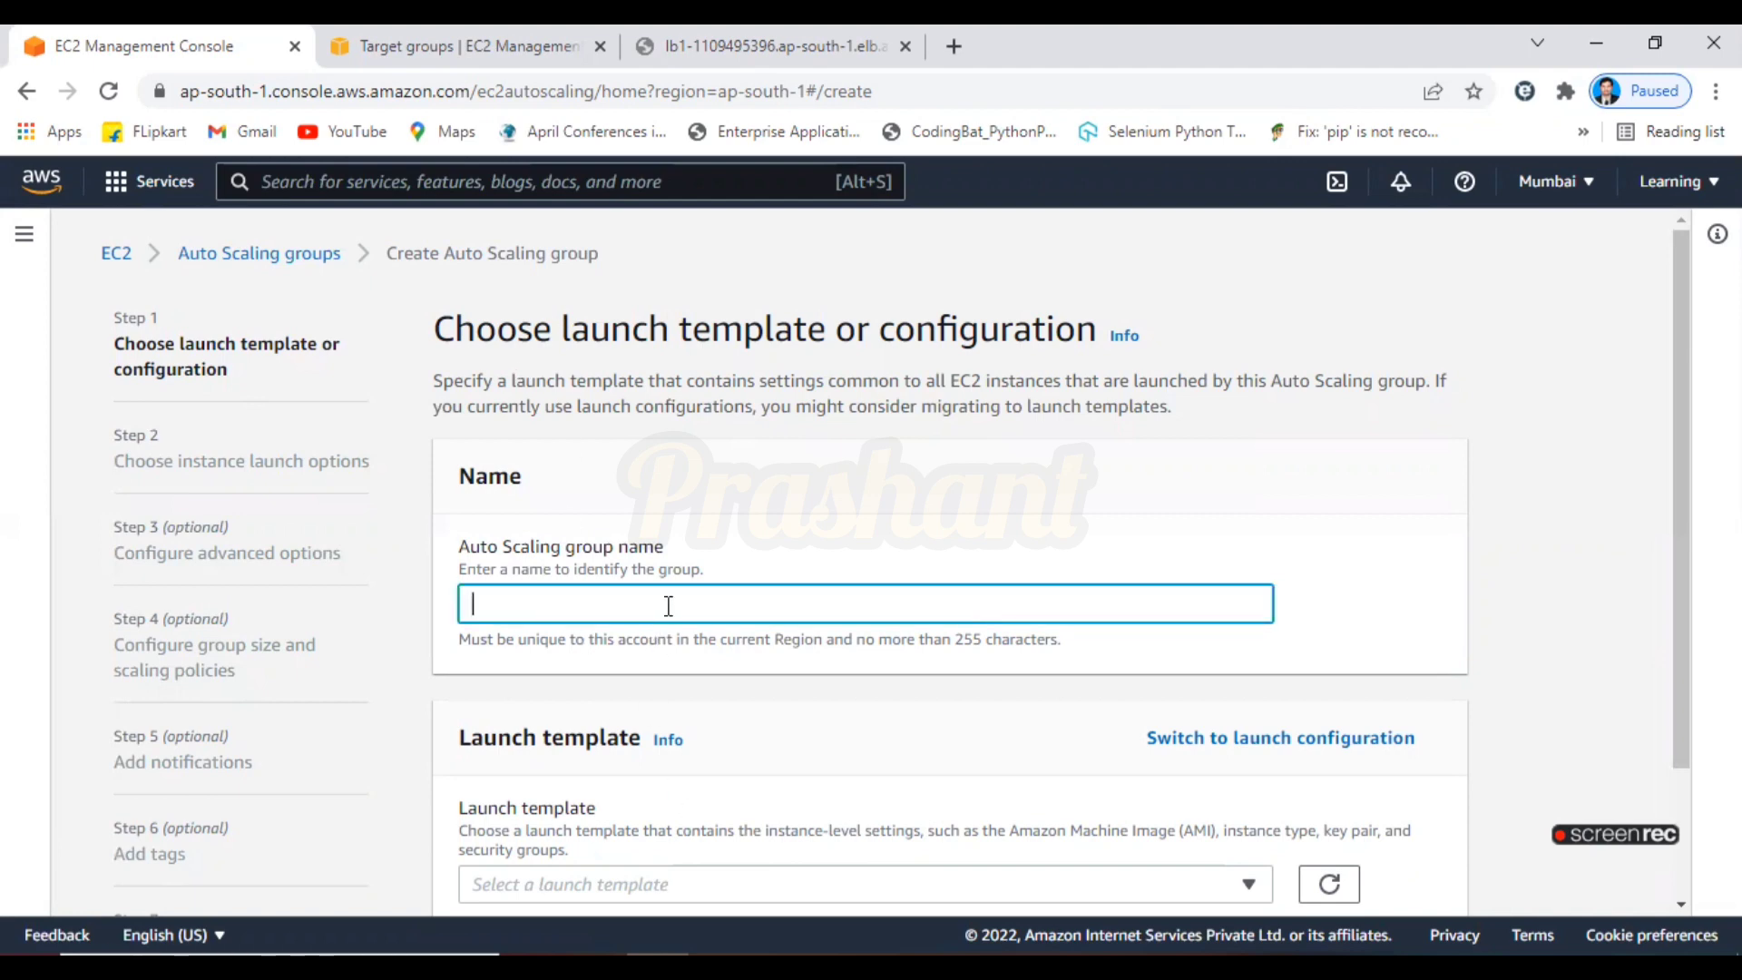
text(ASG1)
drag(1671, 515, 1677, 641)
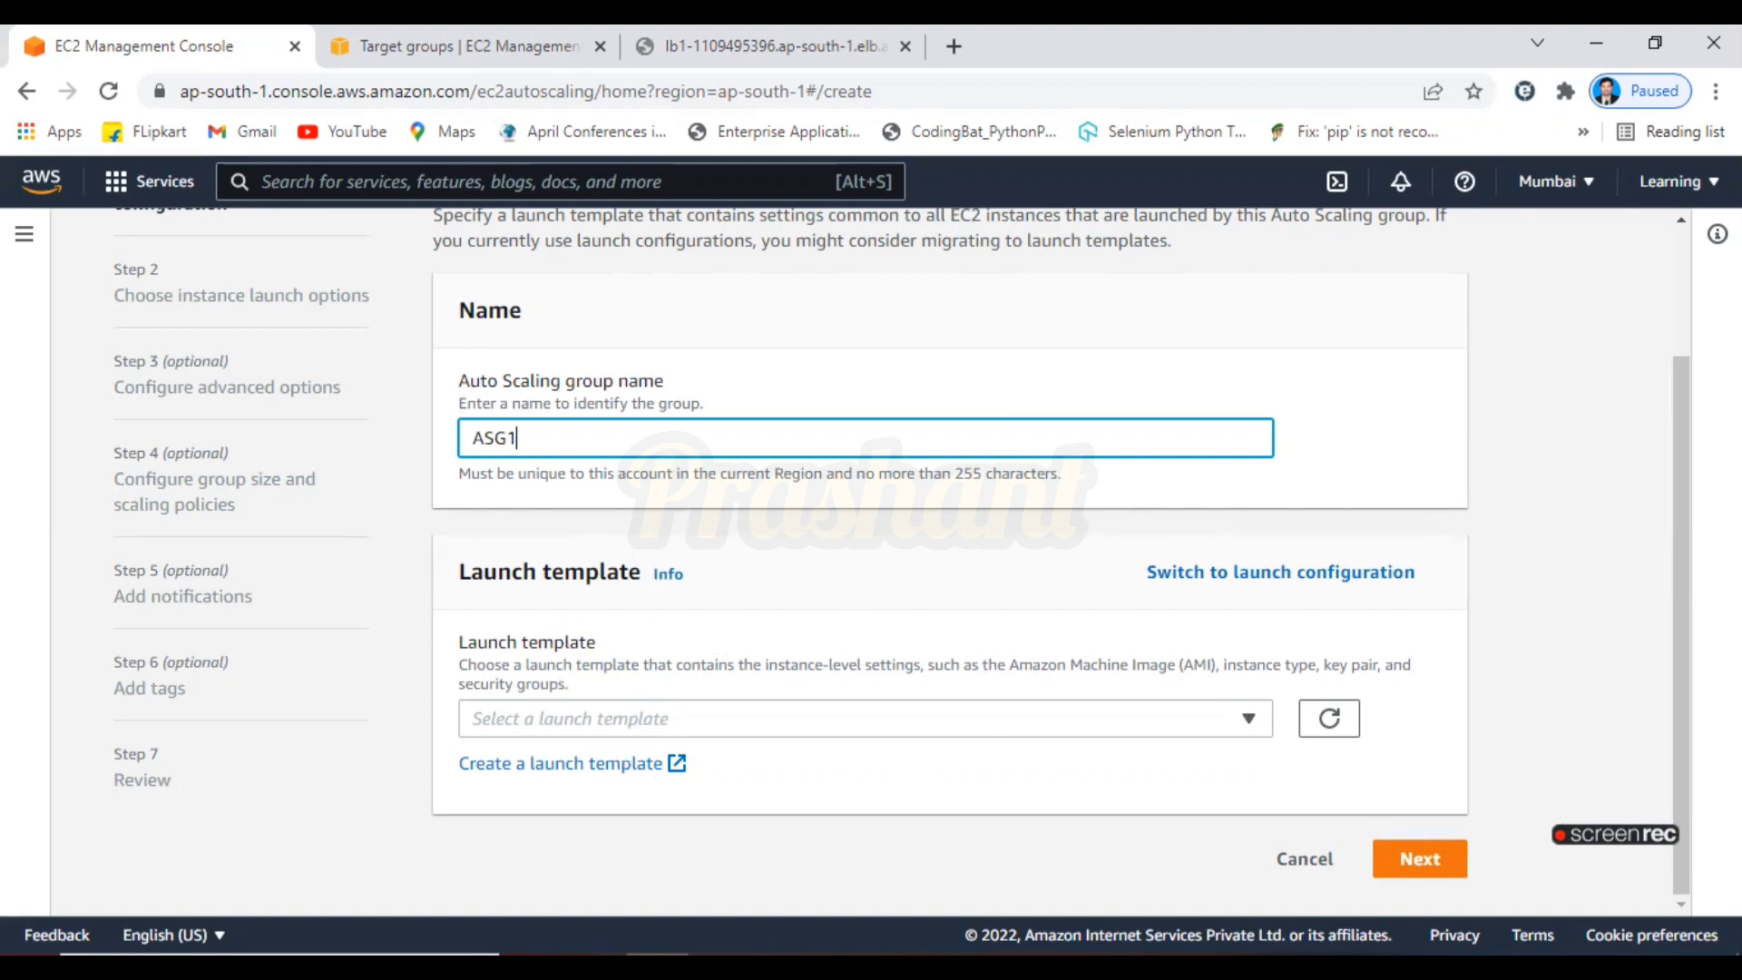
Switch to Paint and annotate the diagram: circle instance 1, tick above Auto Scaling Group, and mark beneath the other instance boxes
key(alt+Tab)
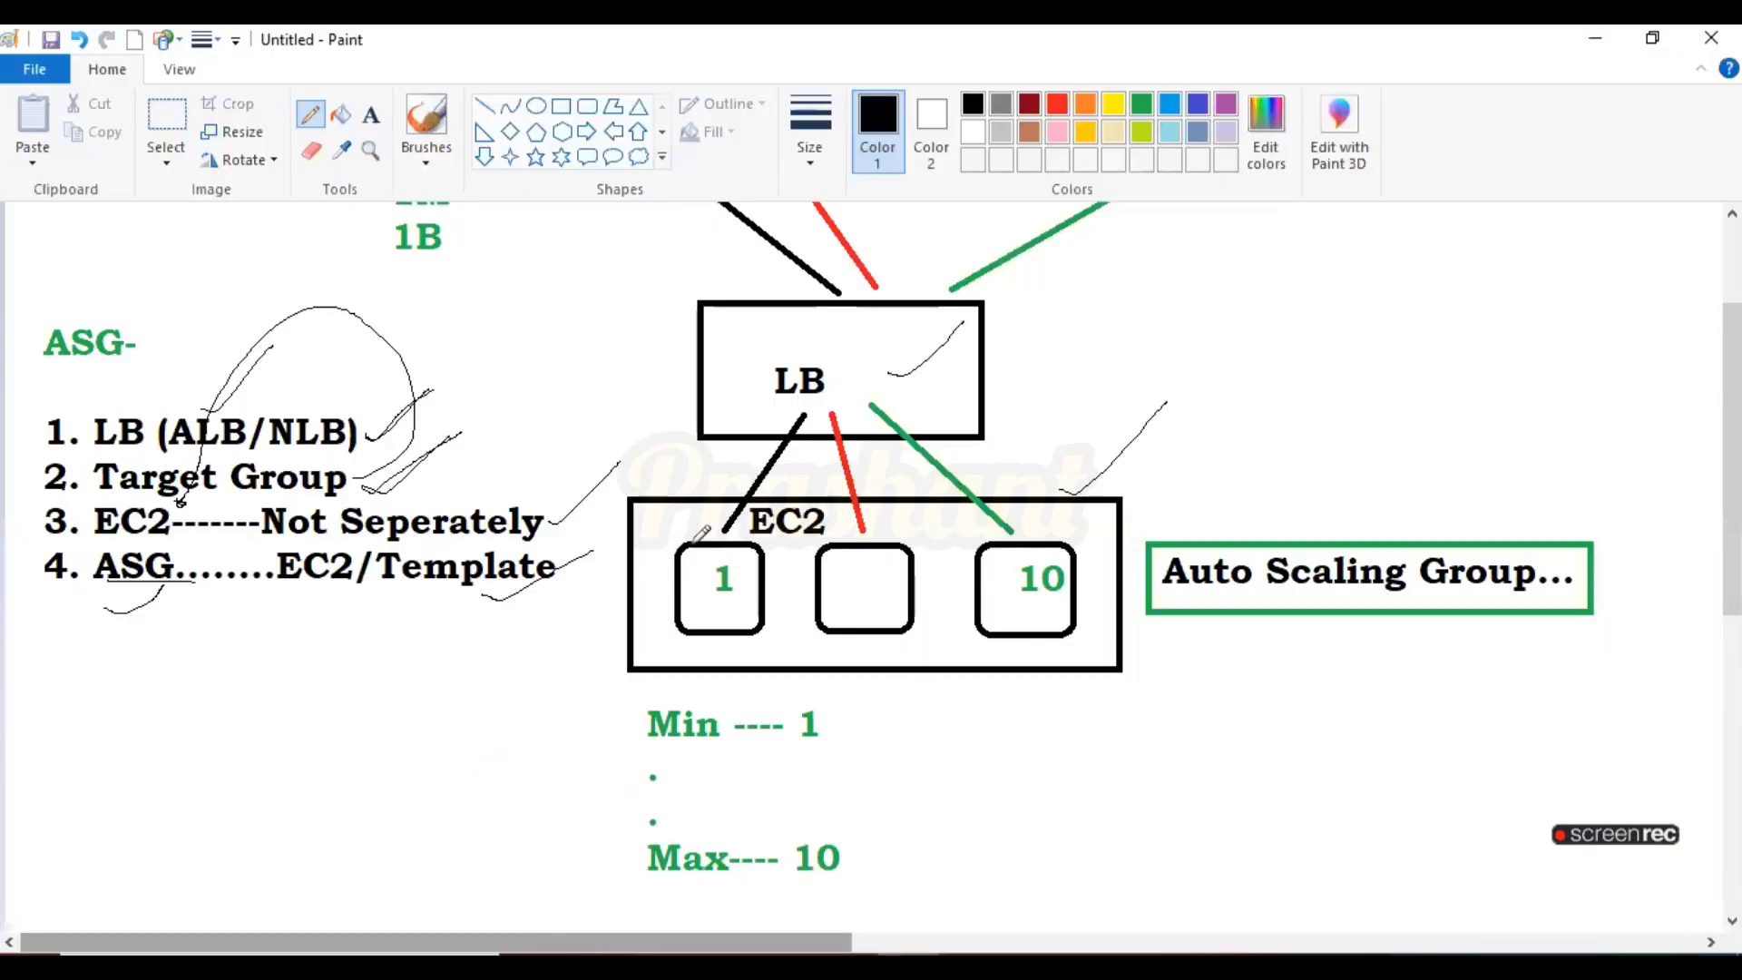
mouse_move(687, 526)
mouse_down()
mouse_move(663, 555)
mouse_move(683, 620)
mouse_move(771, 624)
mouse_move(770, 555)
mouse_move(704, 513)
mouse_move(685, 528)
mouse_up()
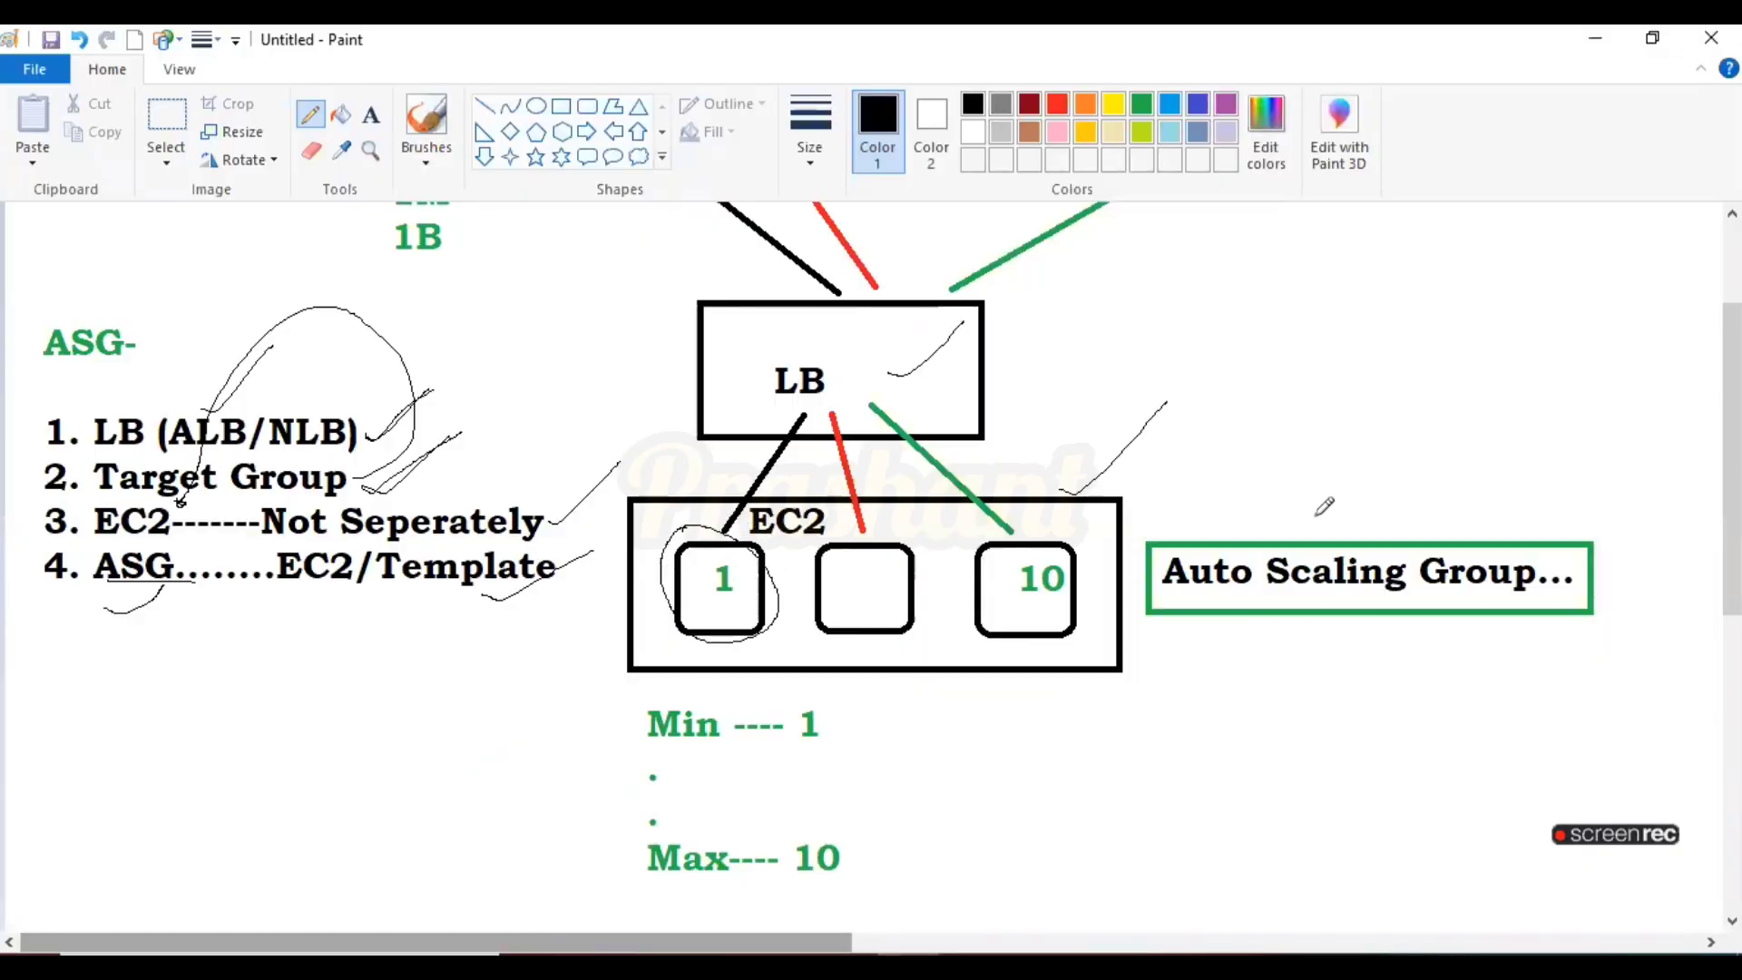
drag(1303, 522, 1443, 404)
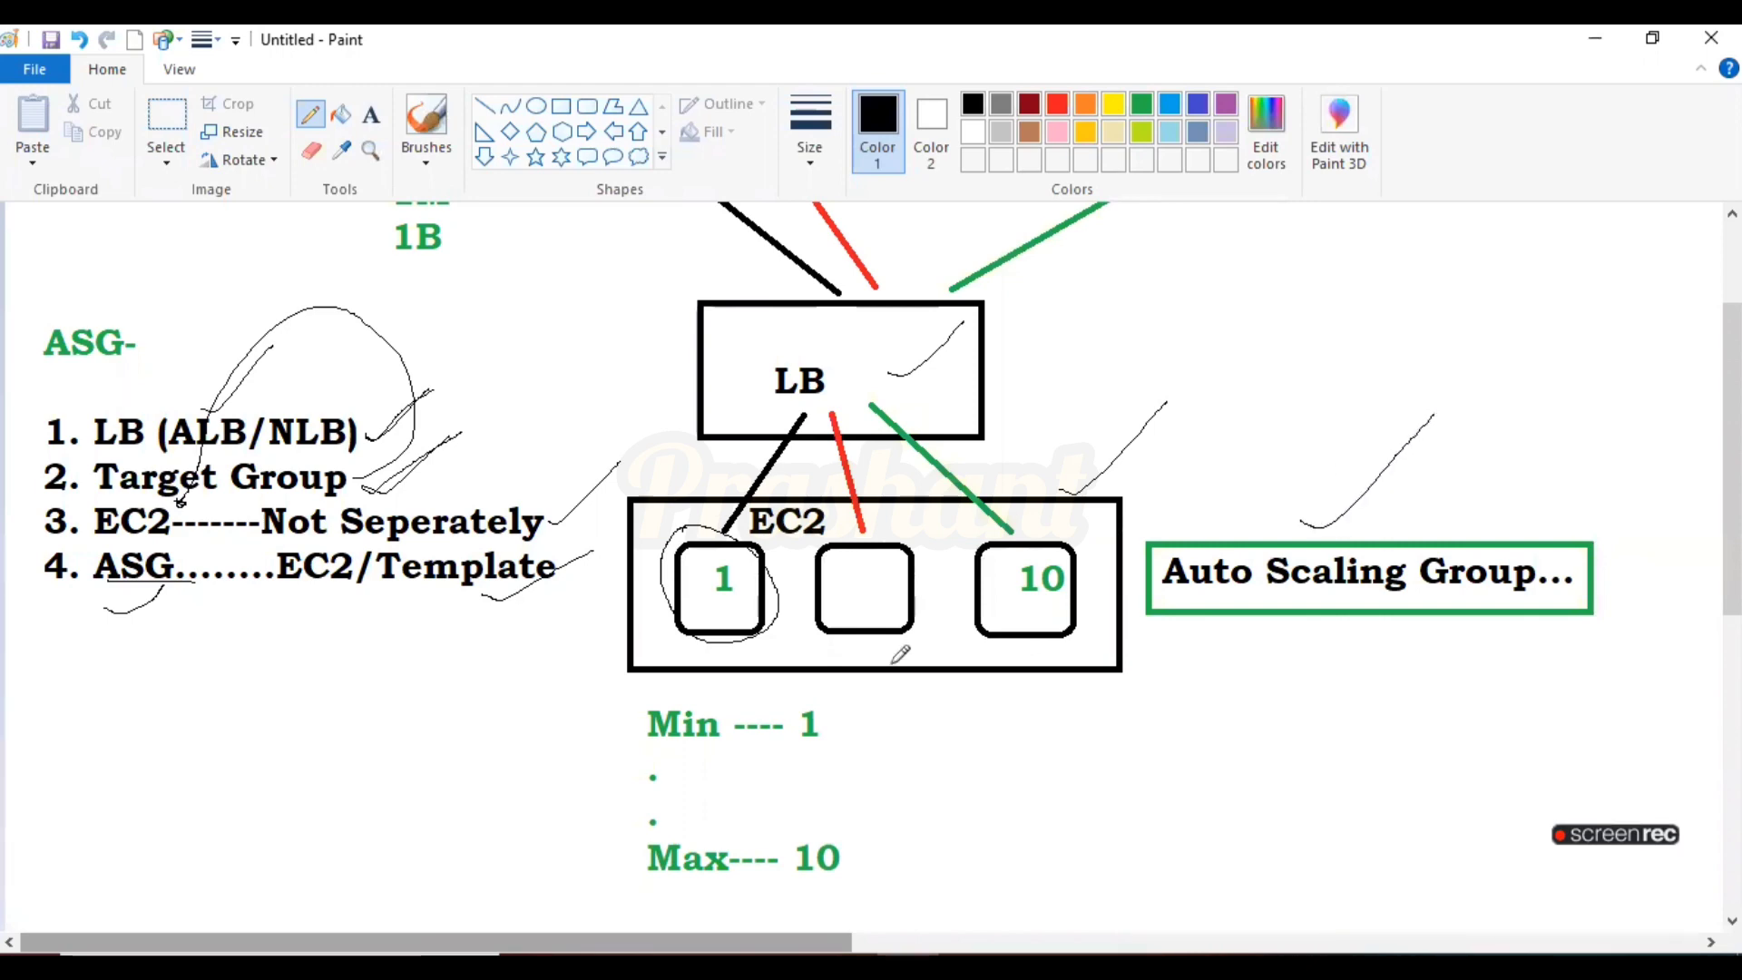
drag(865, 650, 998, 636)
Switch back to the browser, start creating a launch template for the group, and close the target groups page
key(alt+Tab)
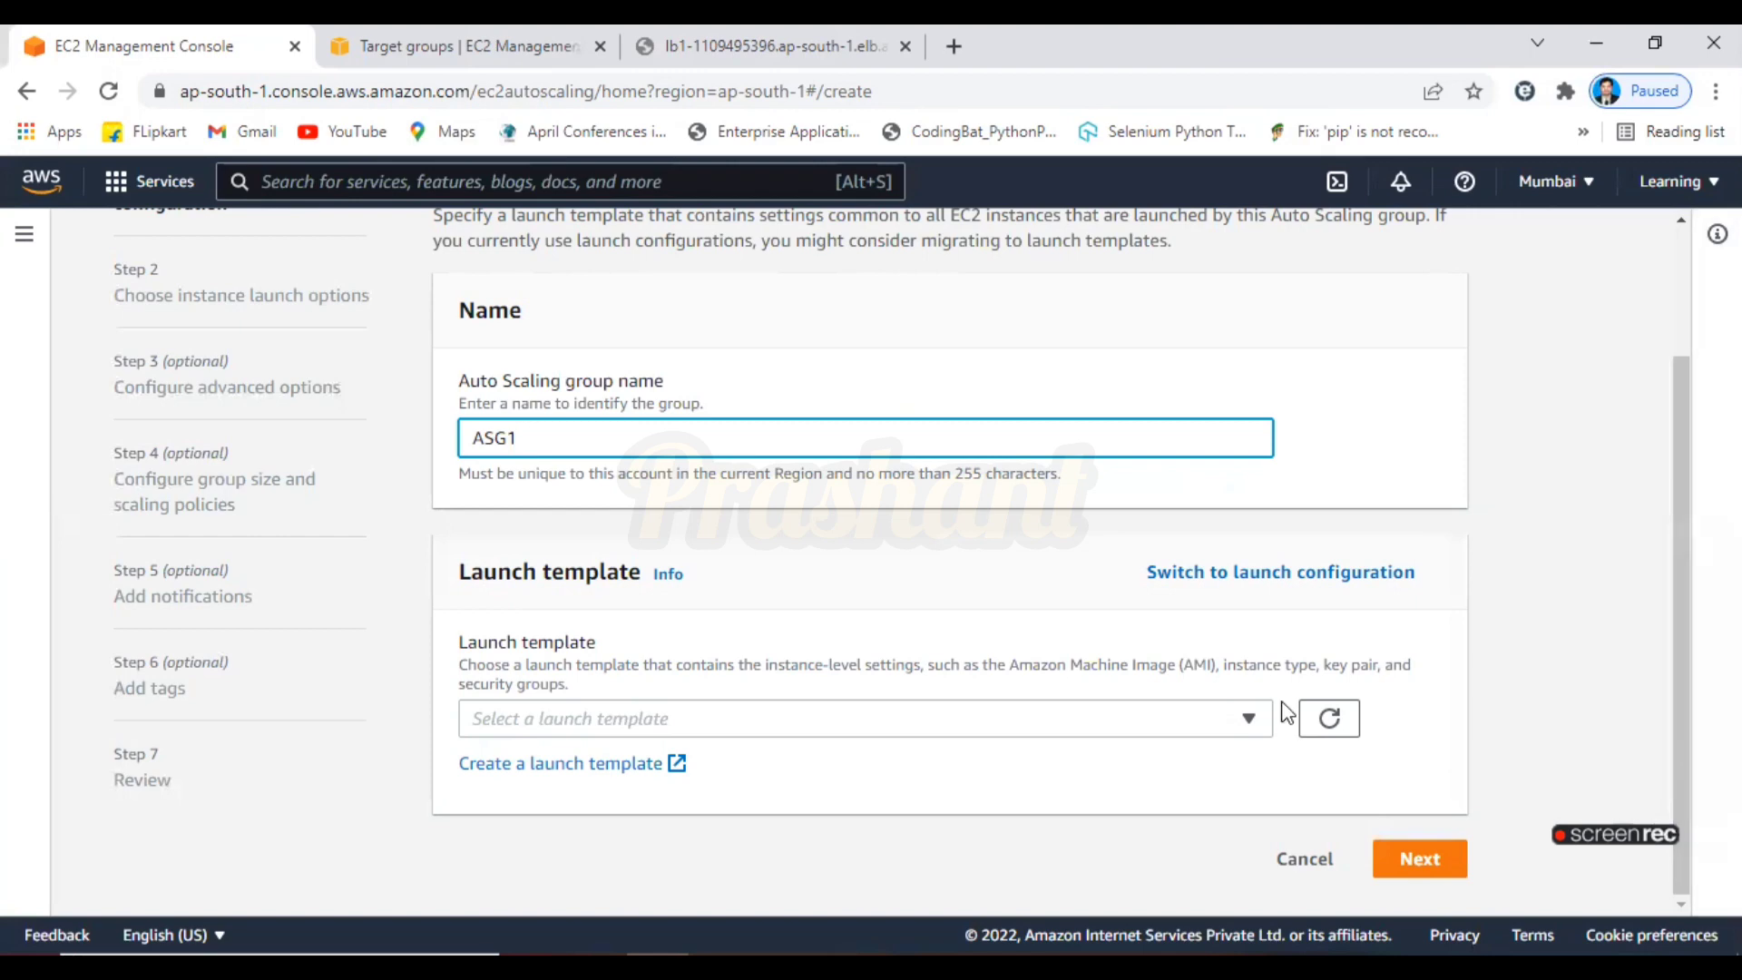
click(548, 768)
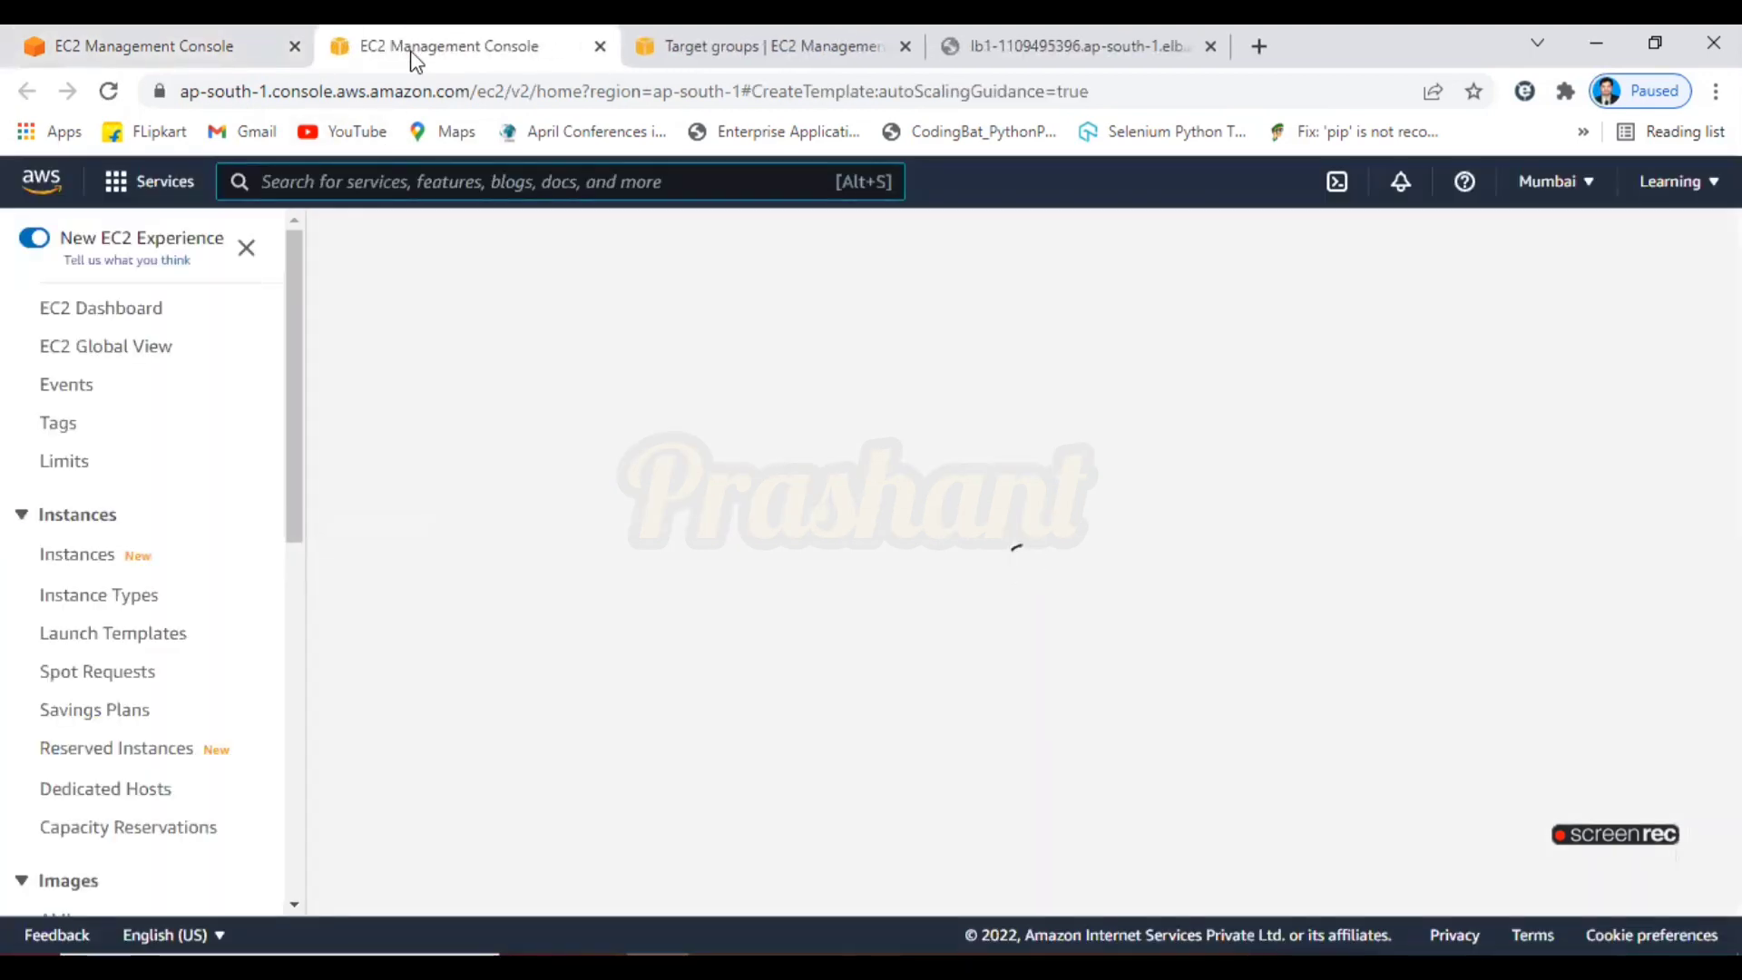
click(905, 47)
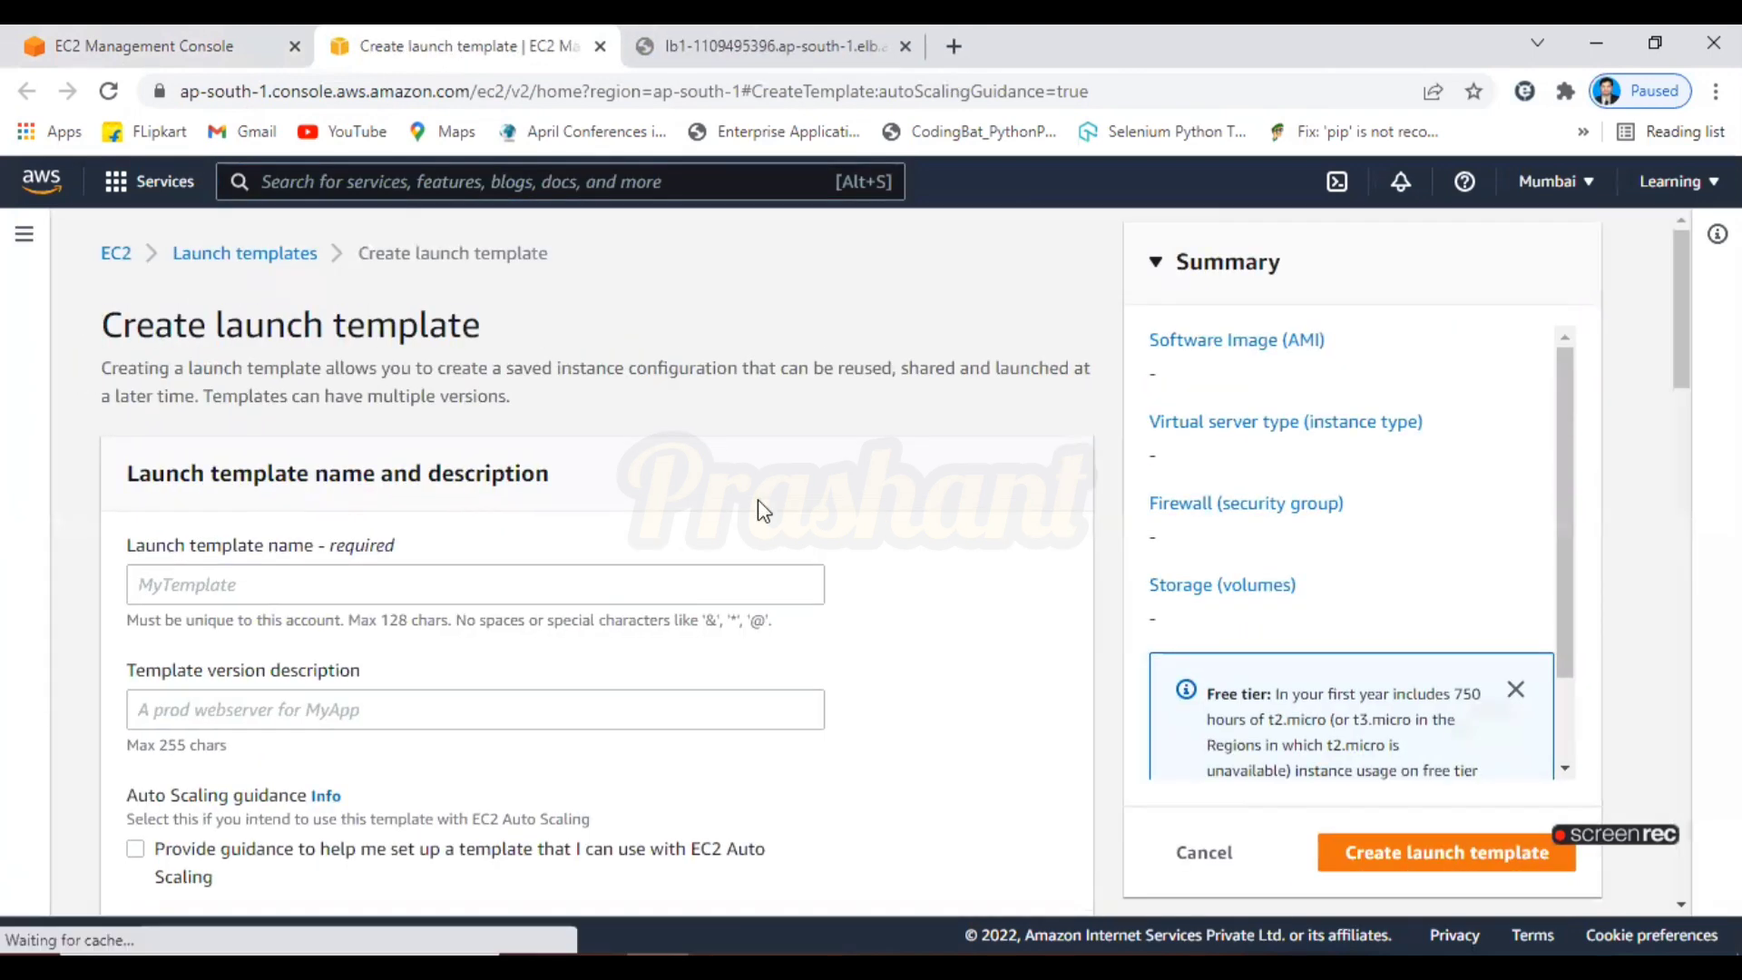
Name the launch template MYTEMP11
click(709, 586)
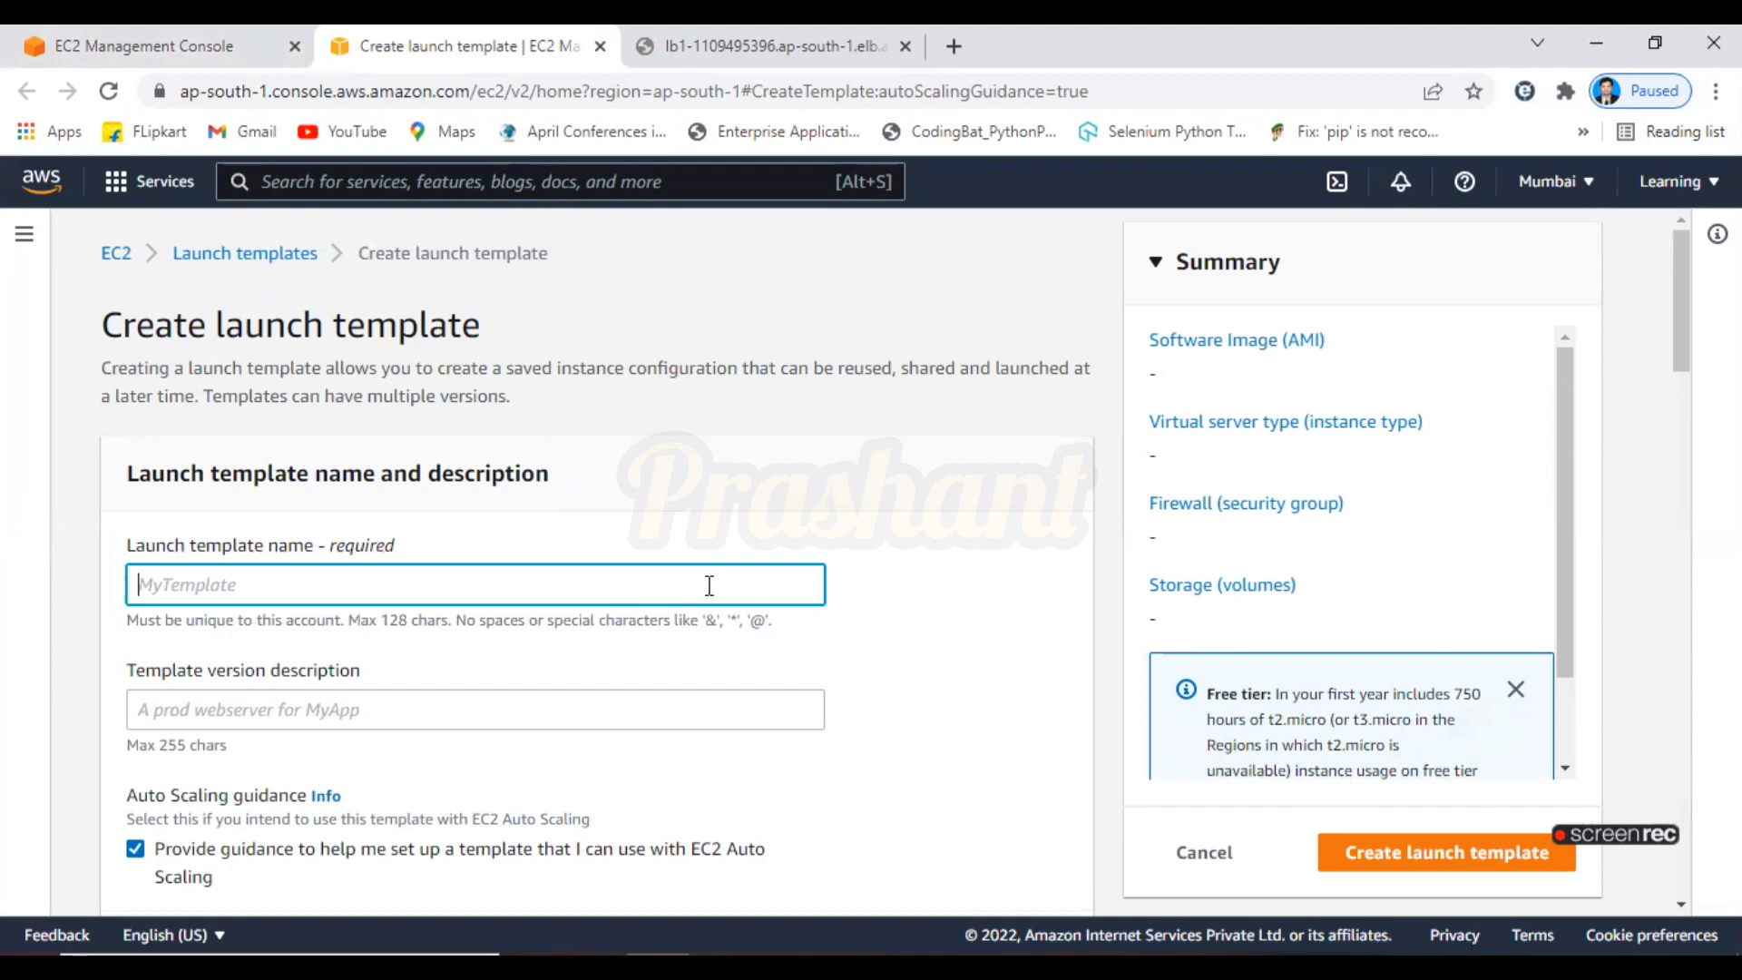
text(MYTEMP)
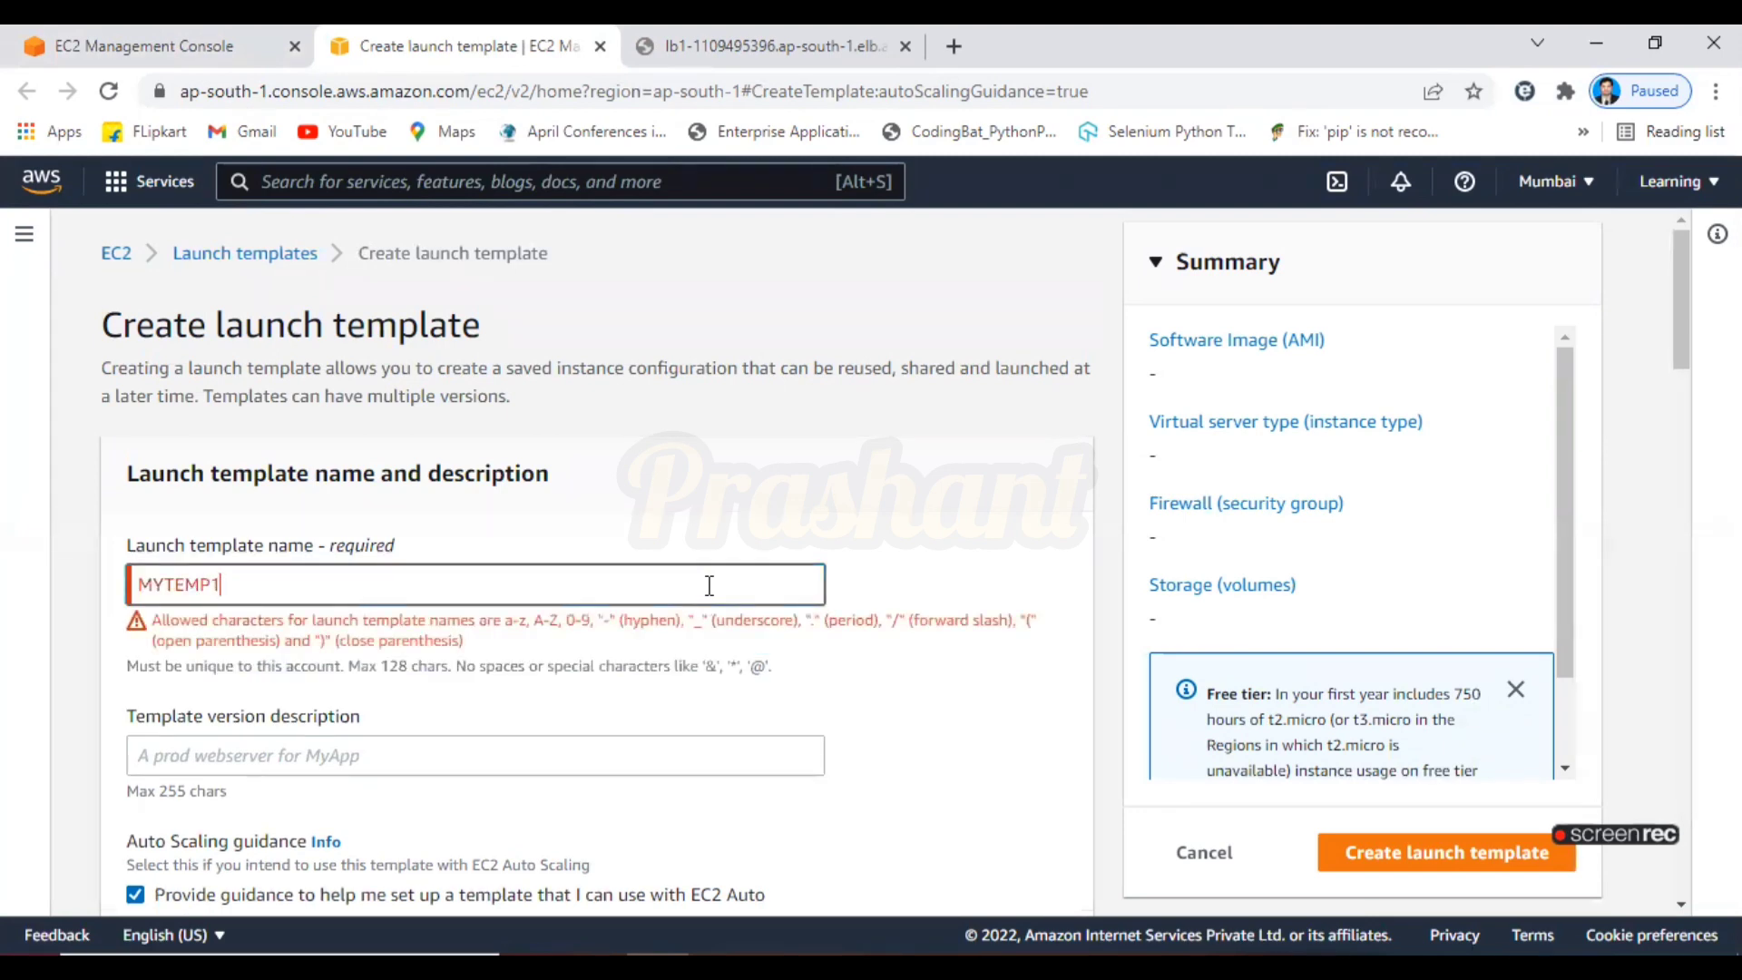
key(BackSpace)
text(1)
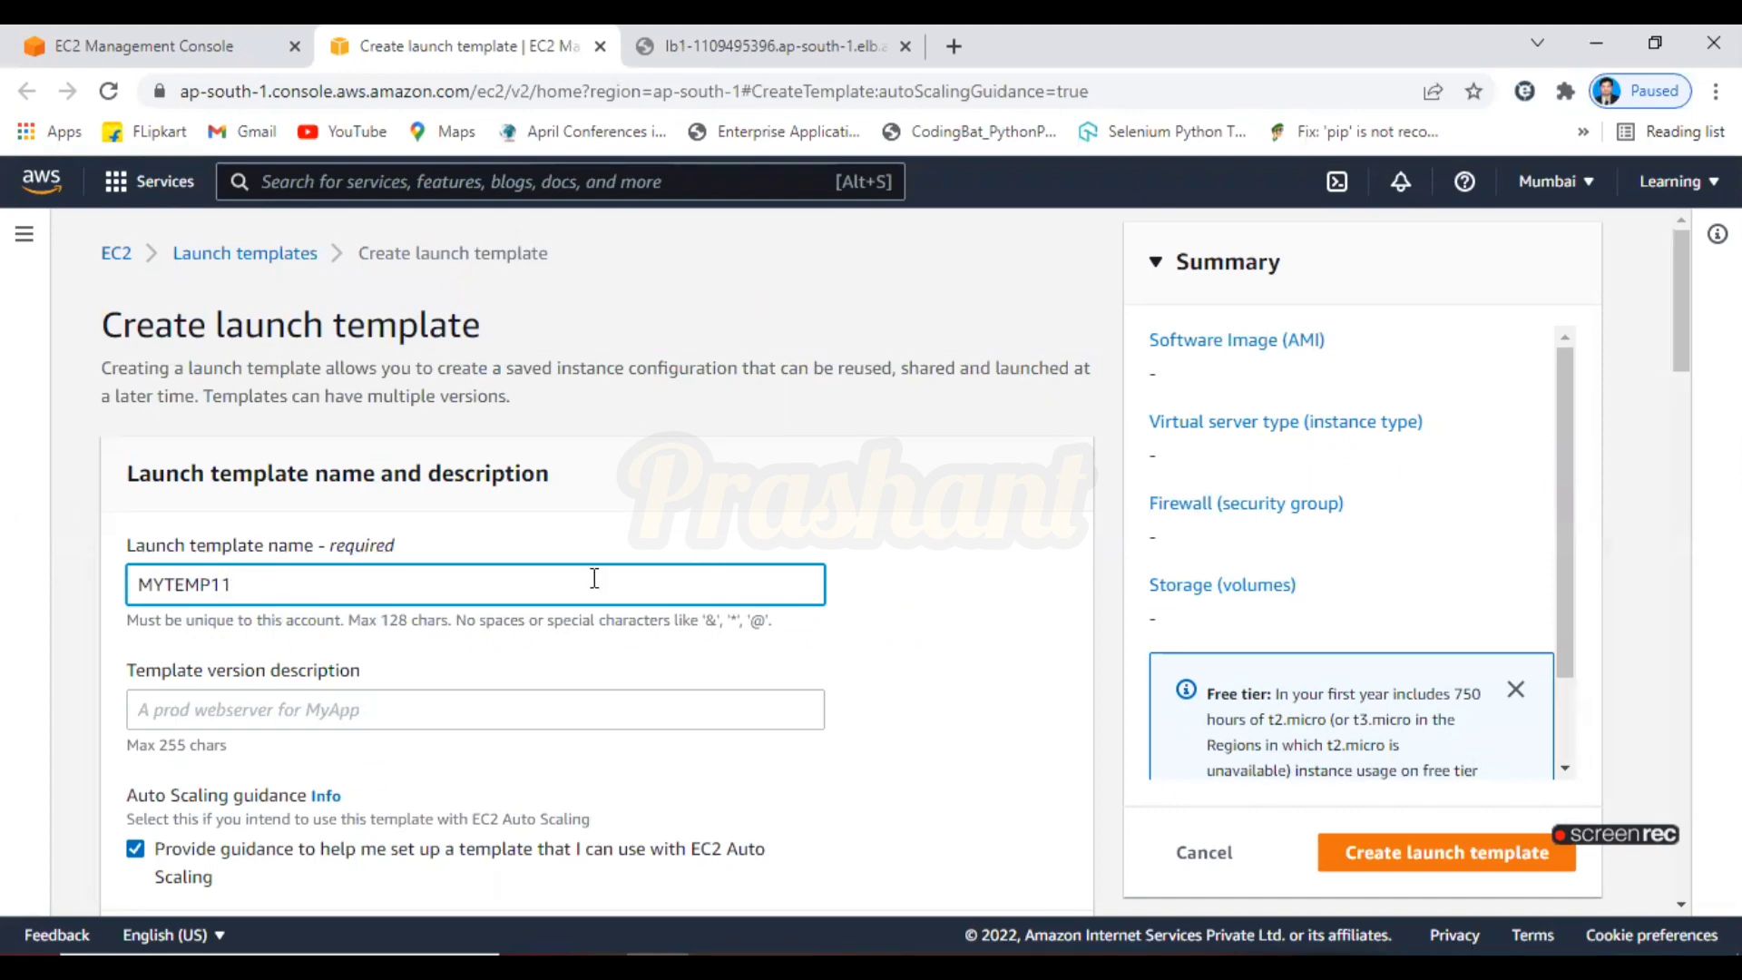
Review the template's version description, Auto Scaling guidance, template tags and source template settings
drag(1680, 341, 1690, 394)
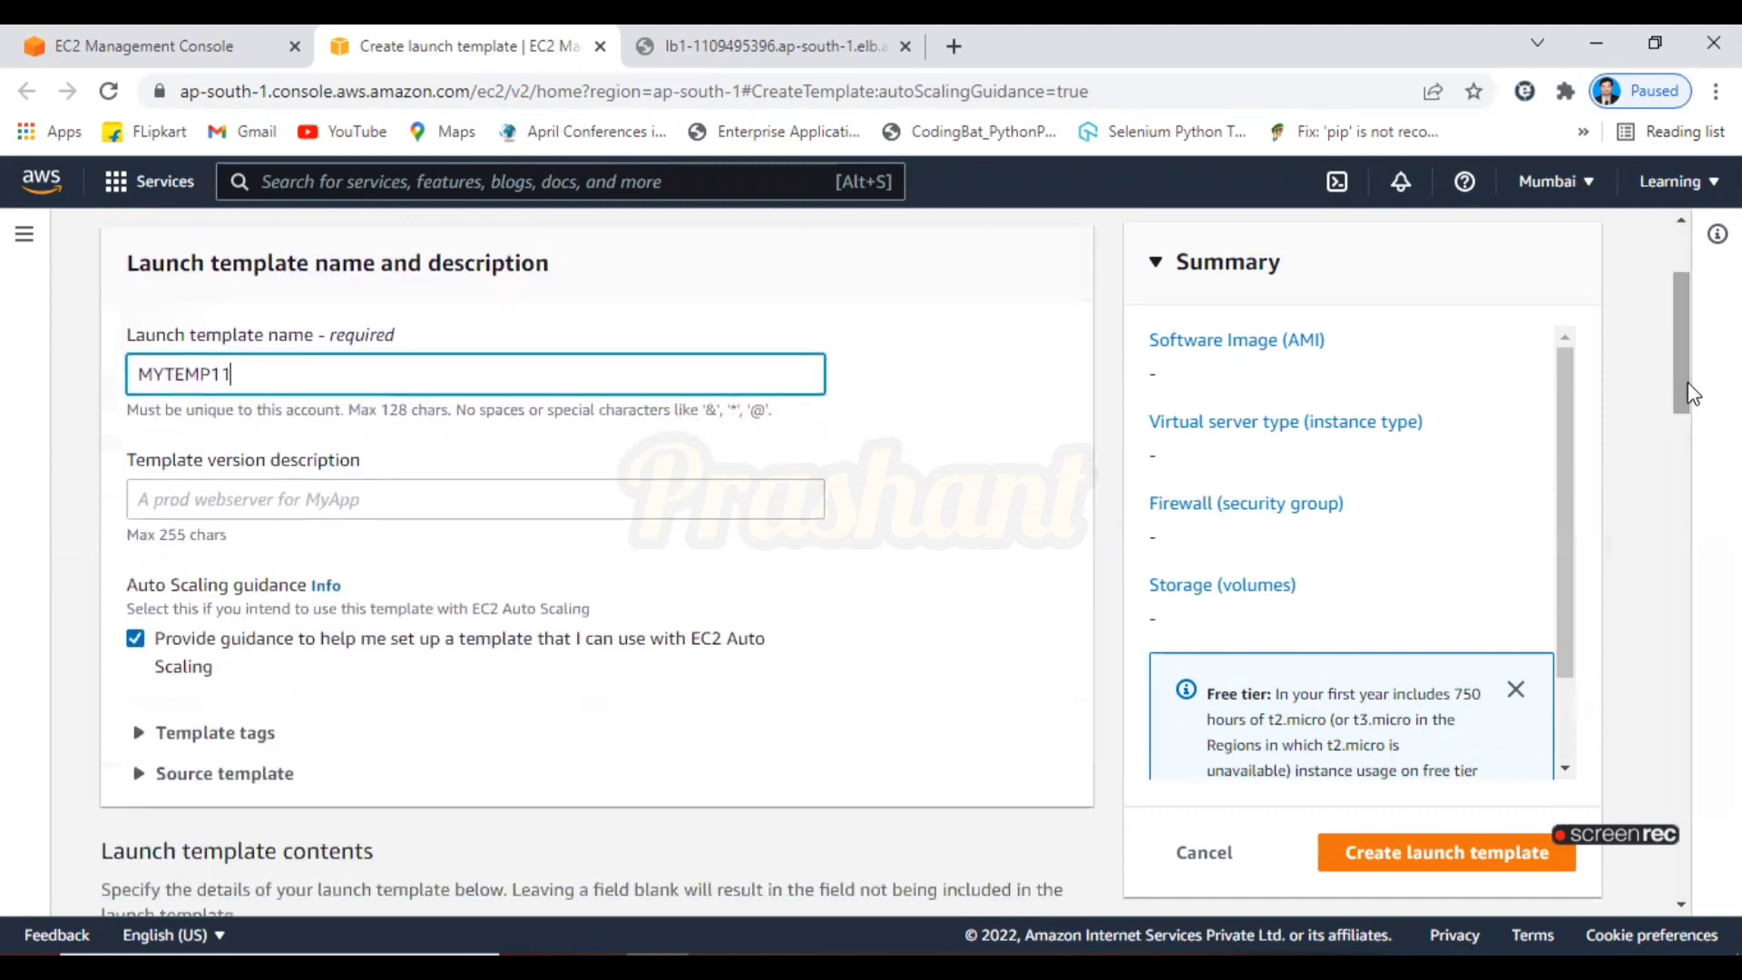
click(743, 499)
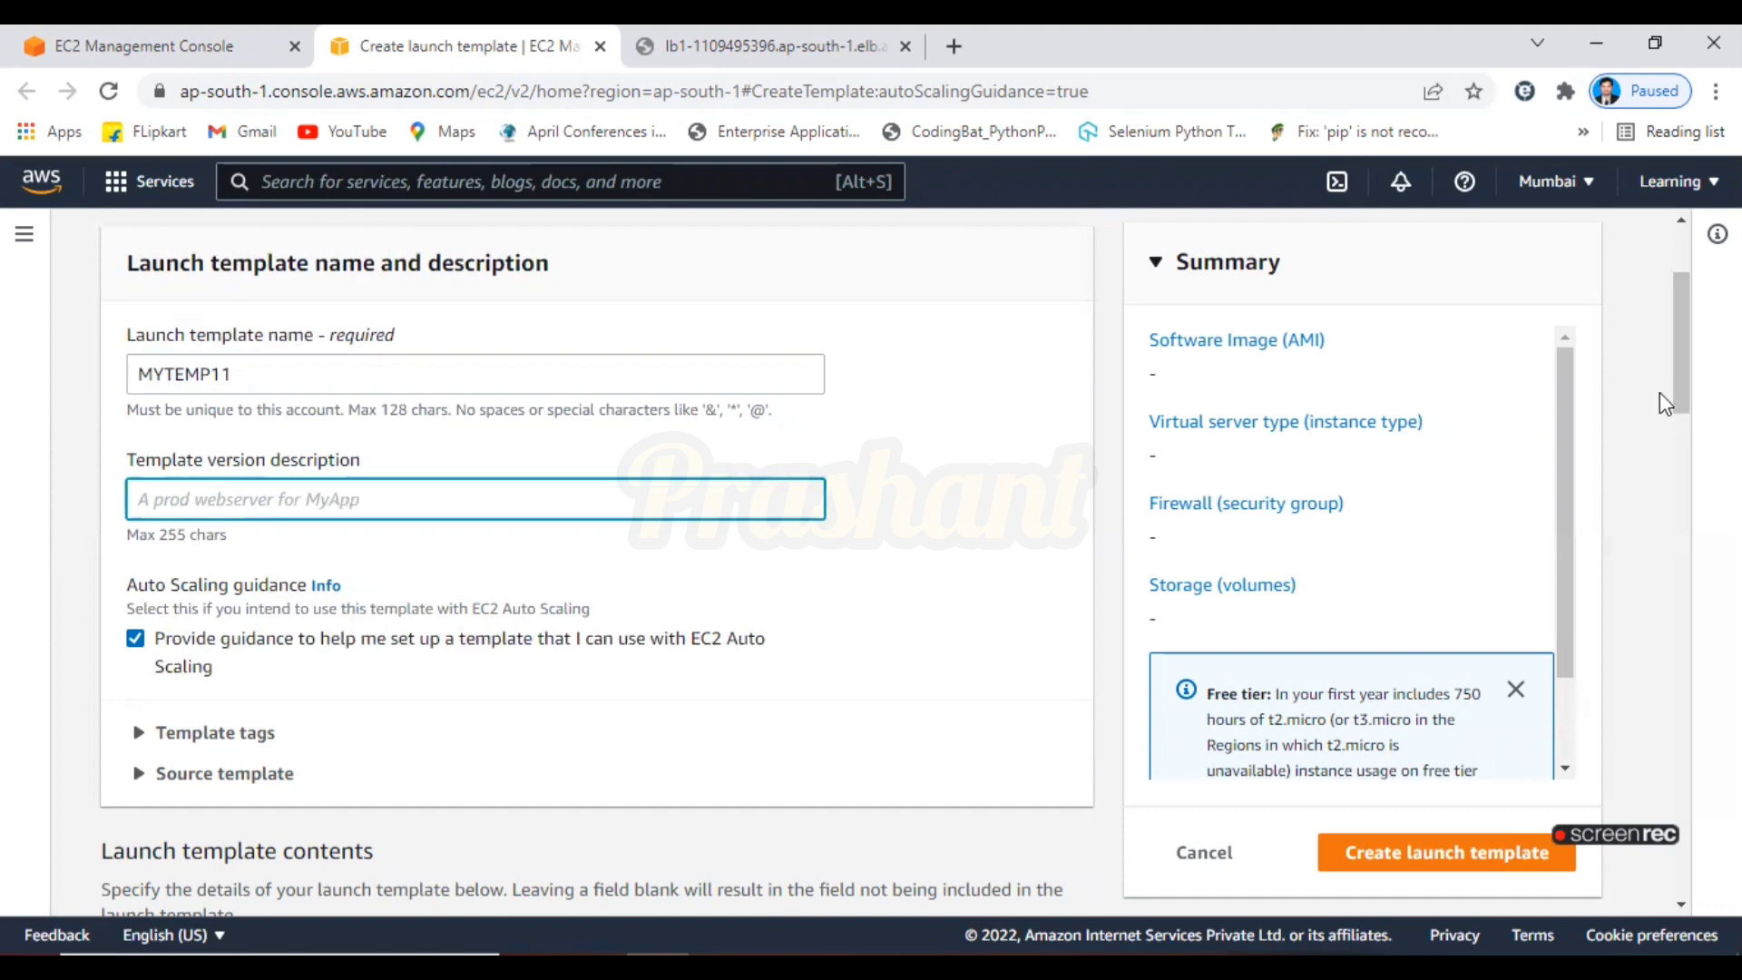
drag(1679, 383, 1681, 454)
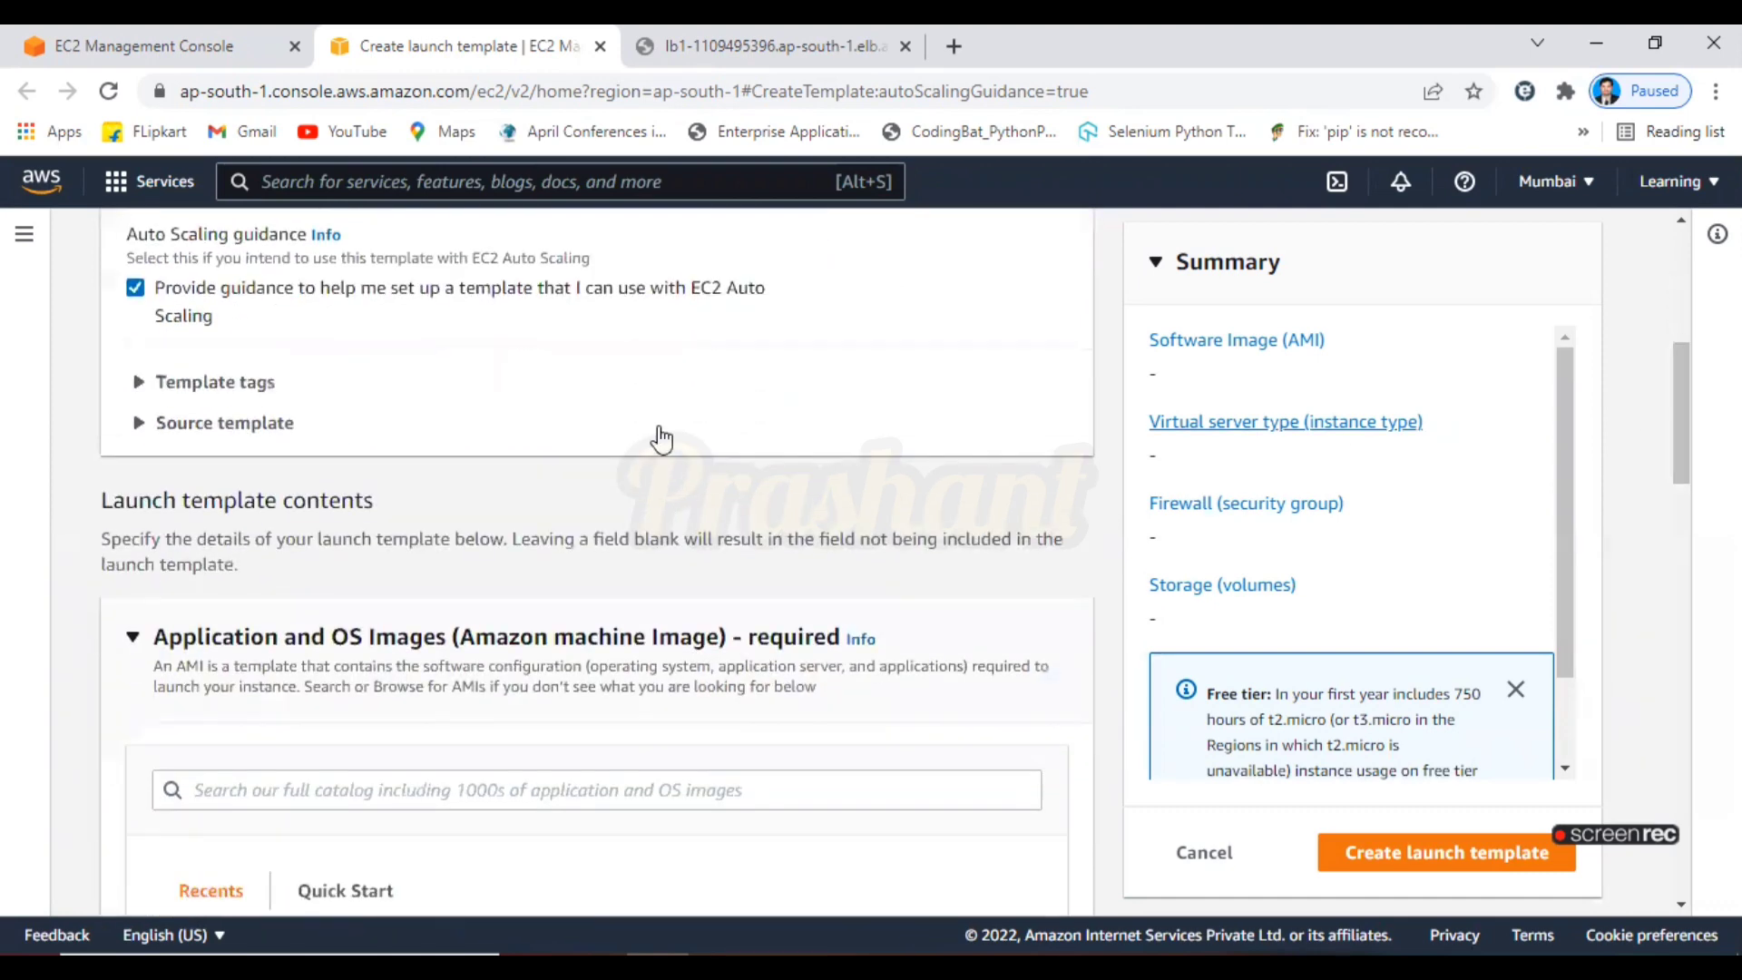
click(139, 385)
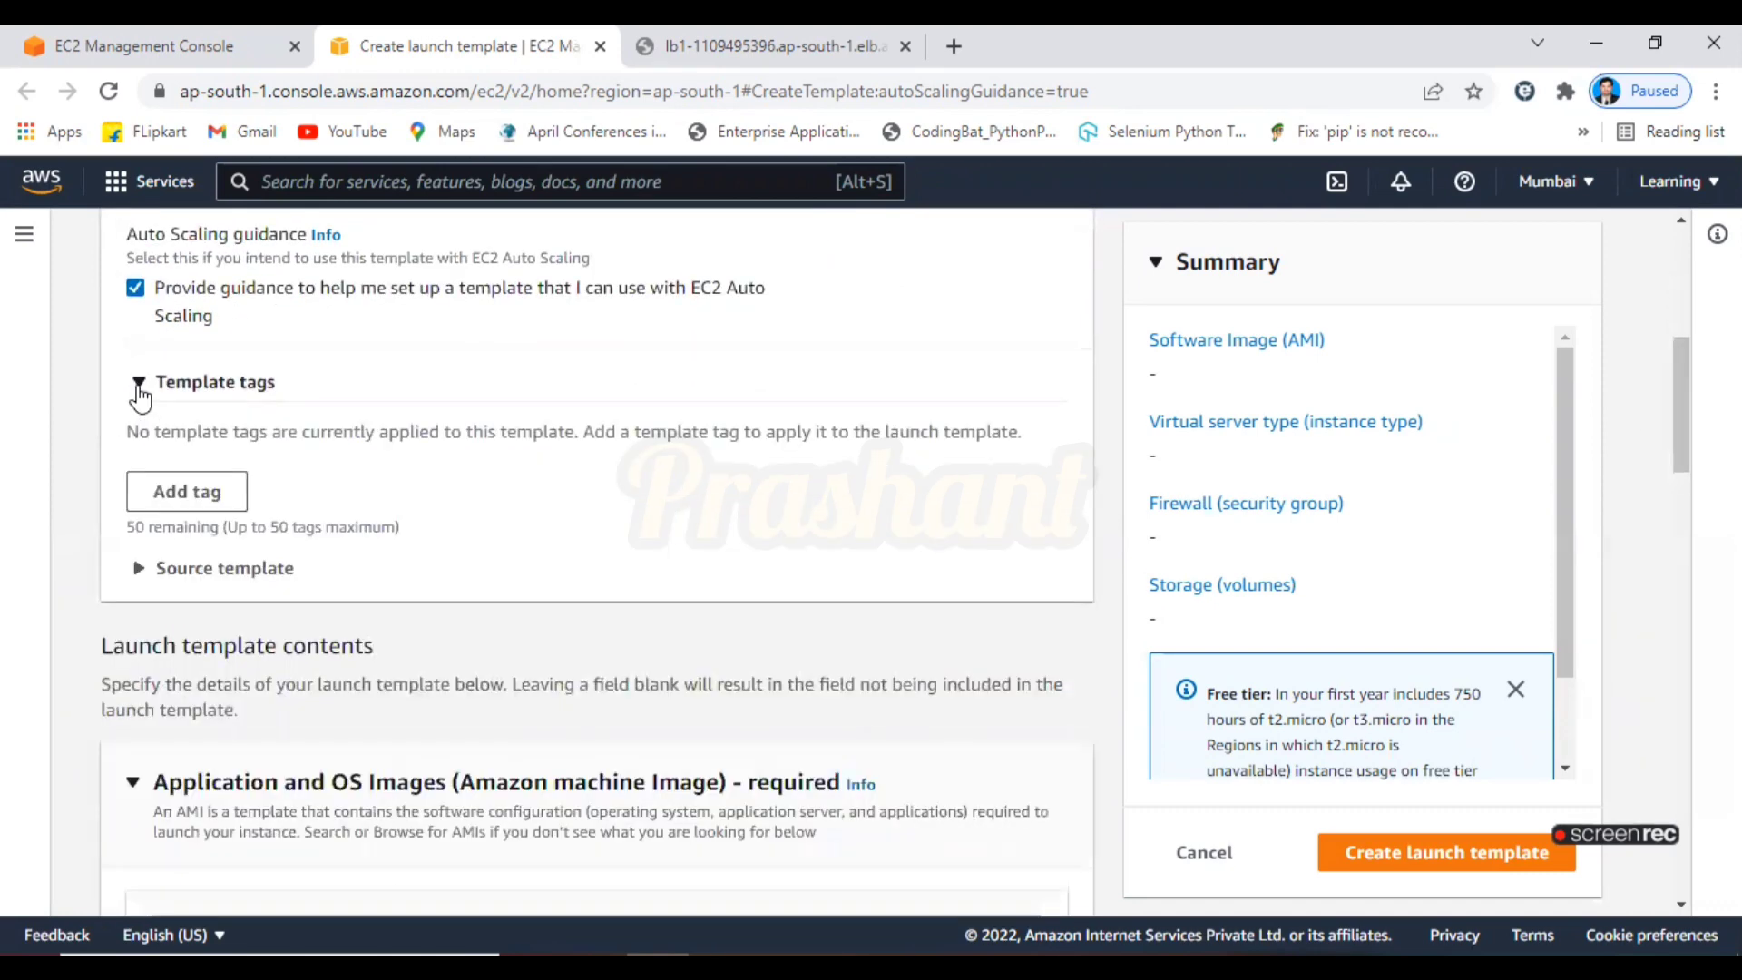
click(139, 385)
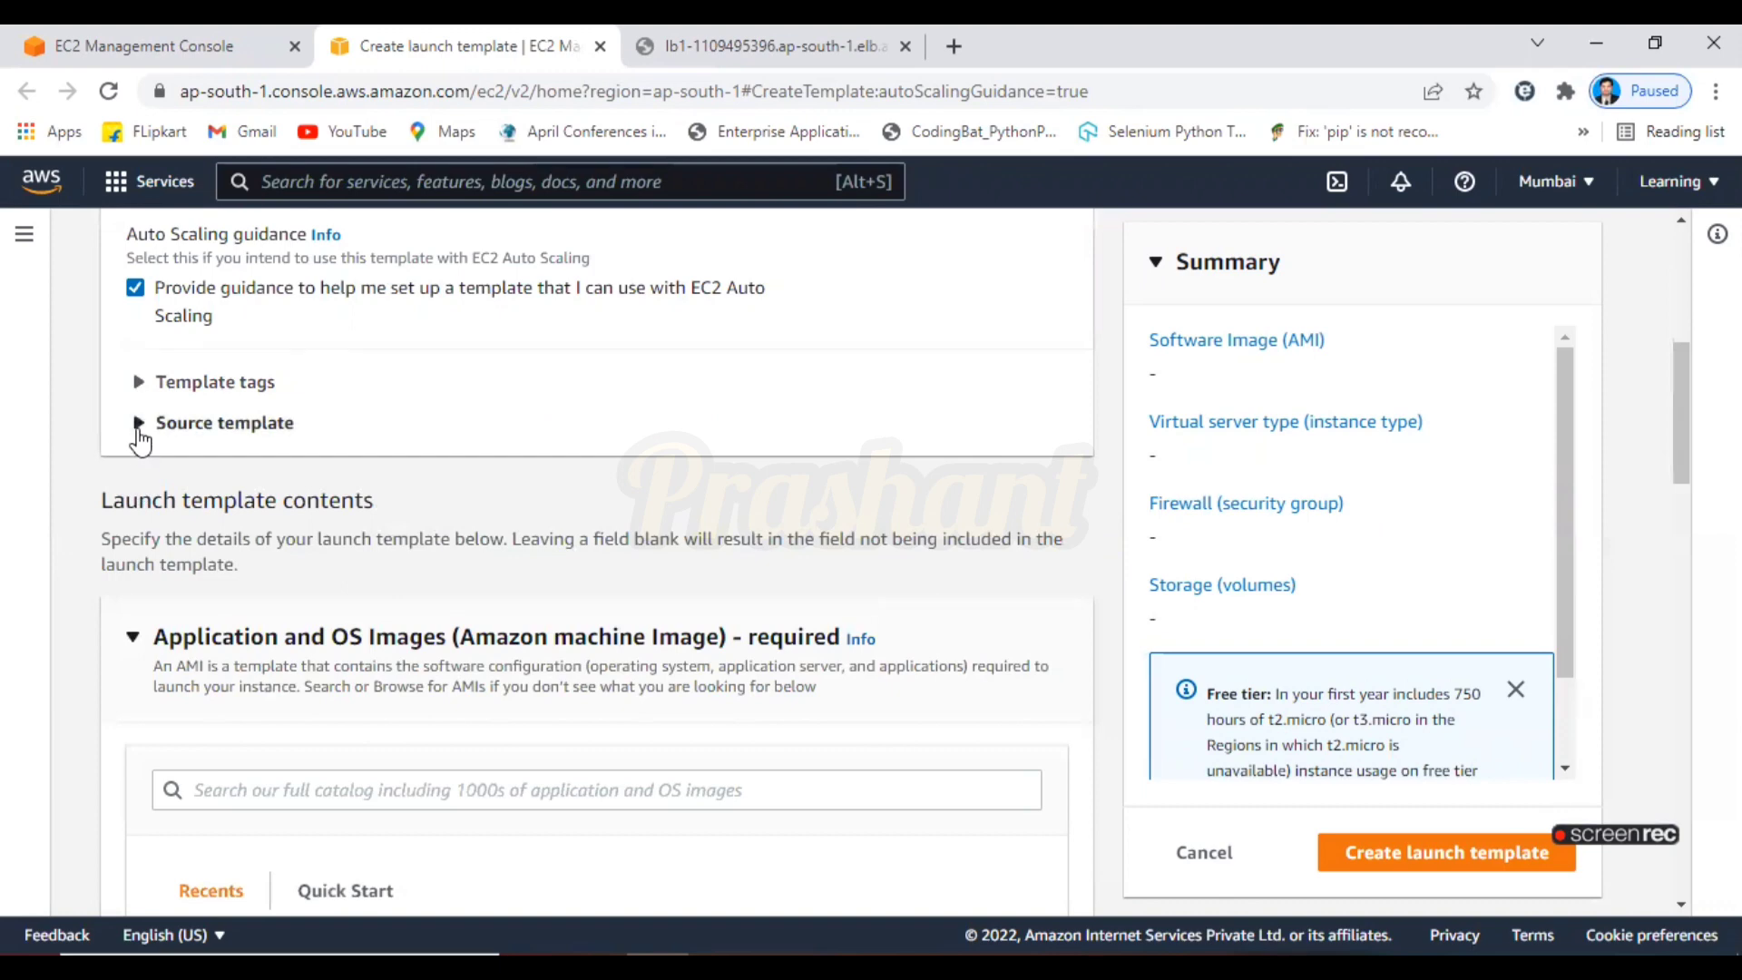
click(139, 424)
click(139, 424)
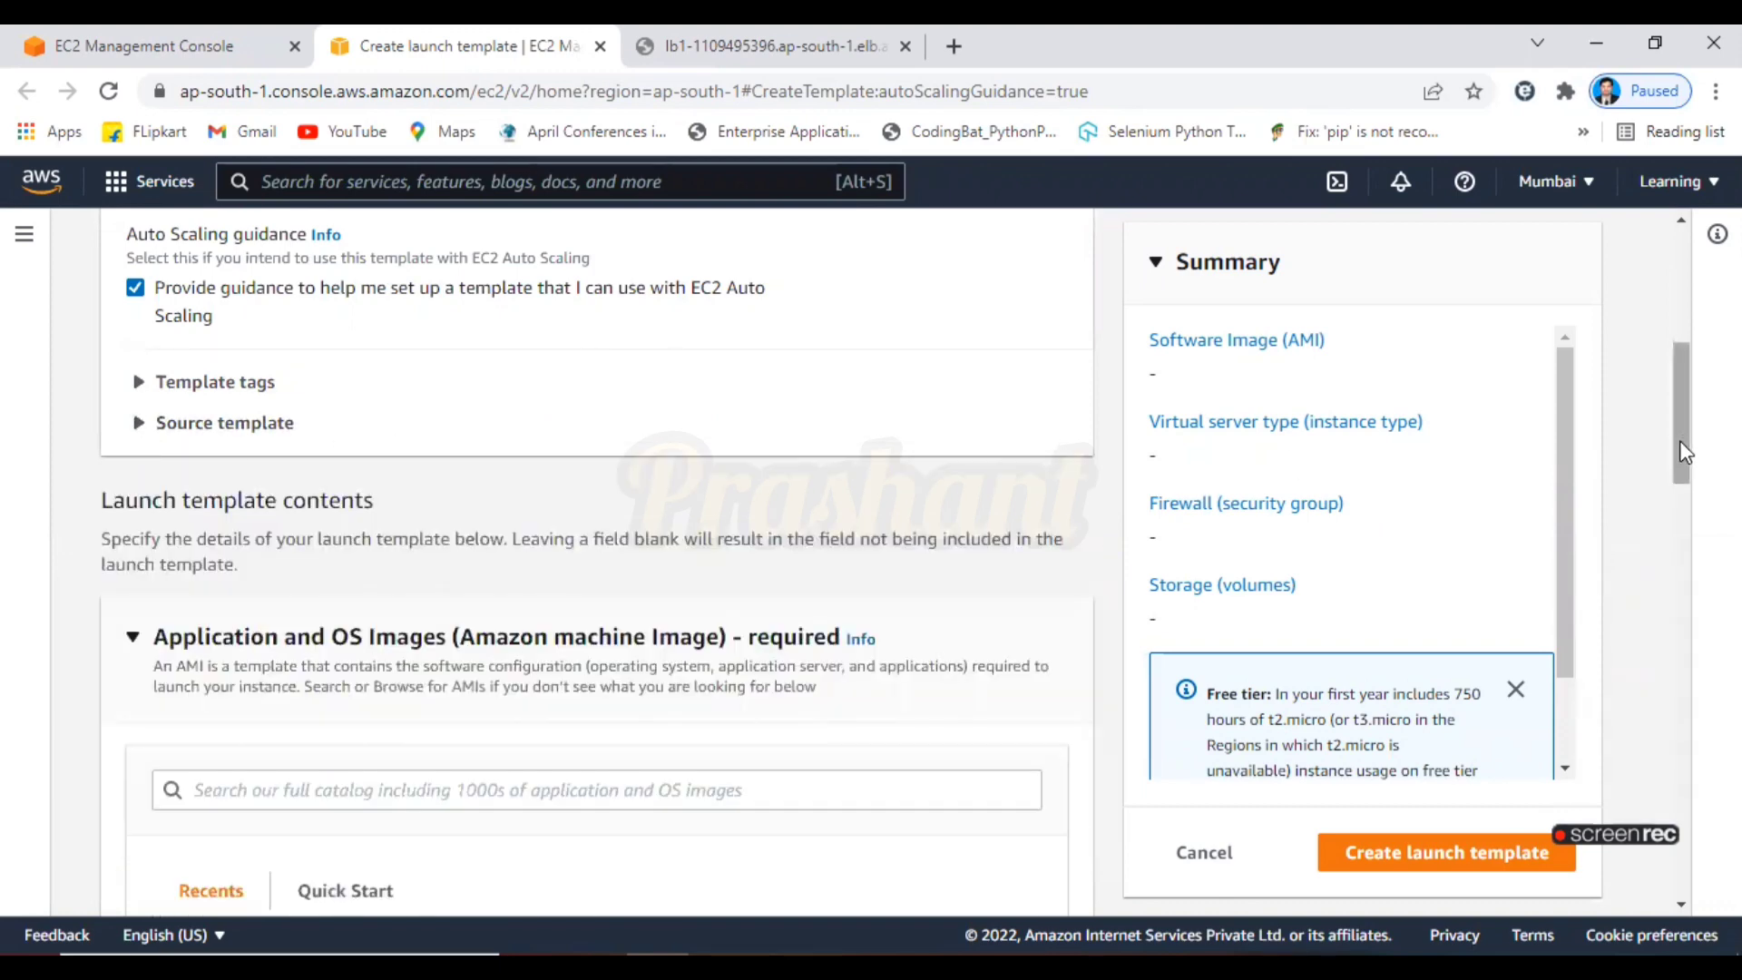
Choose Amazon Linux from the Quick Start images as the launch template's machine image
scroll(1680, 439, down, 4)
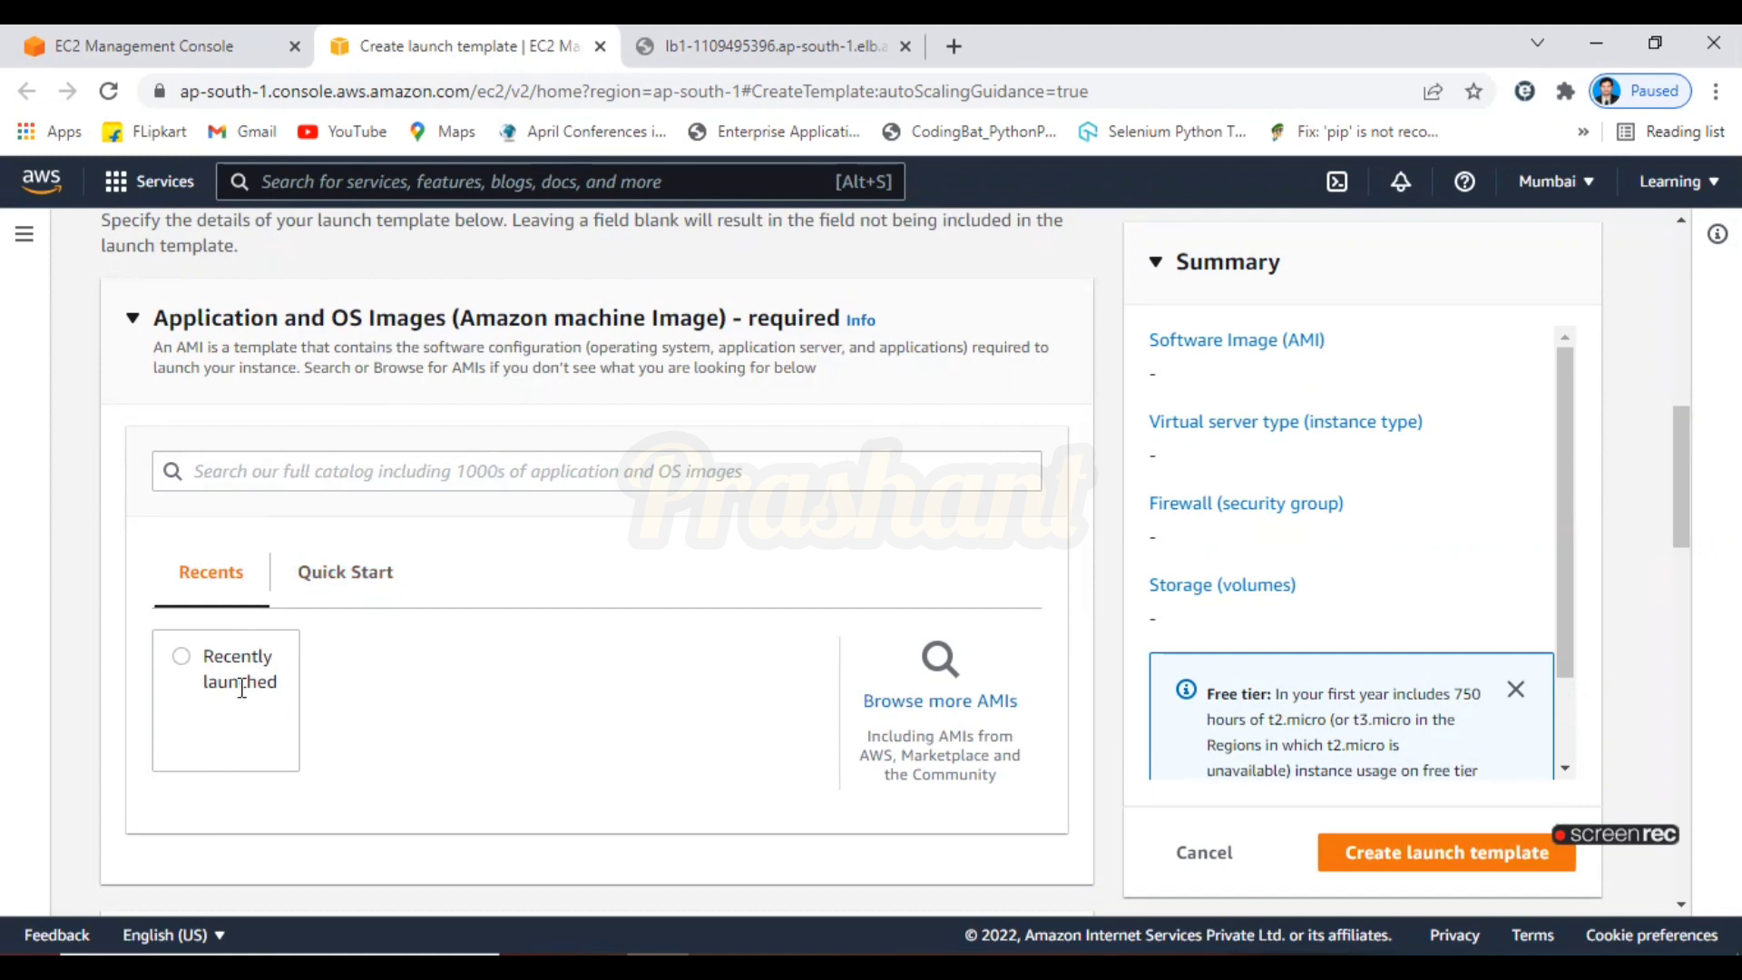
click(352, 593)
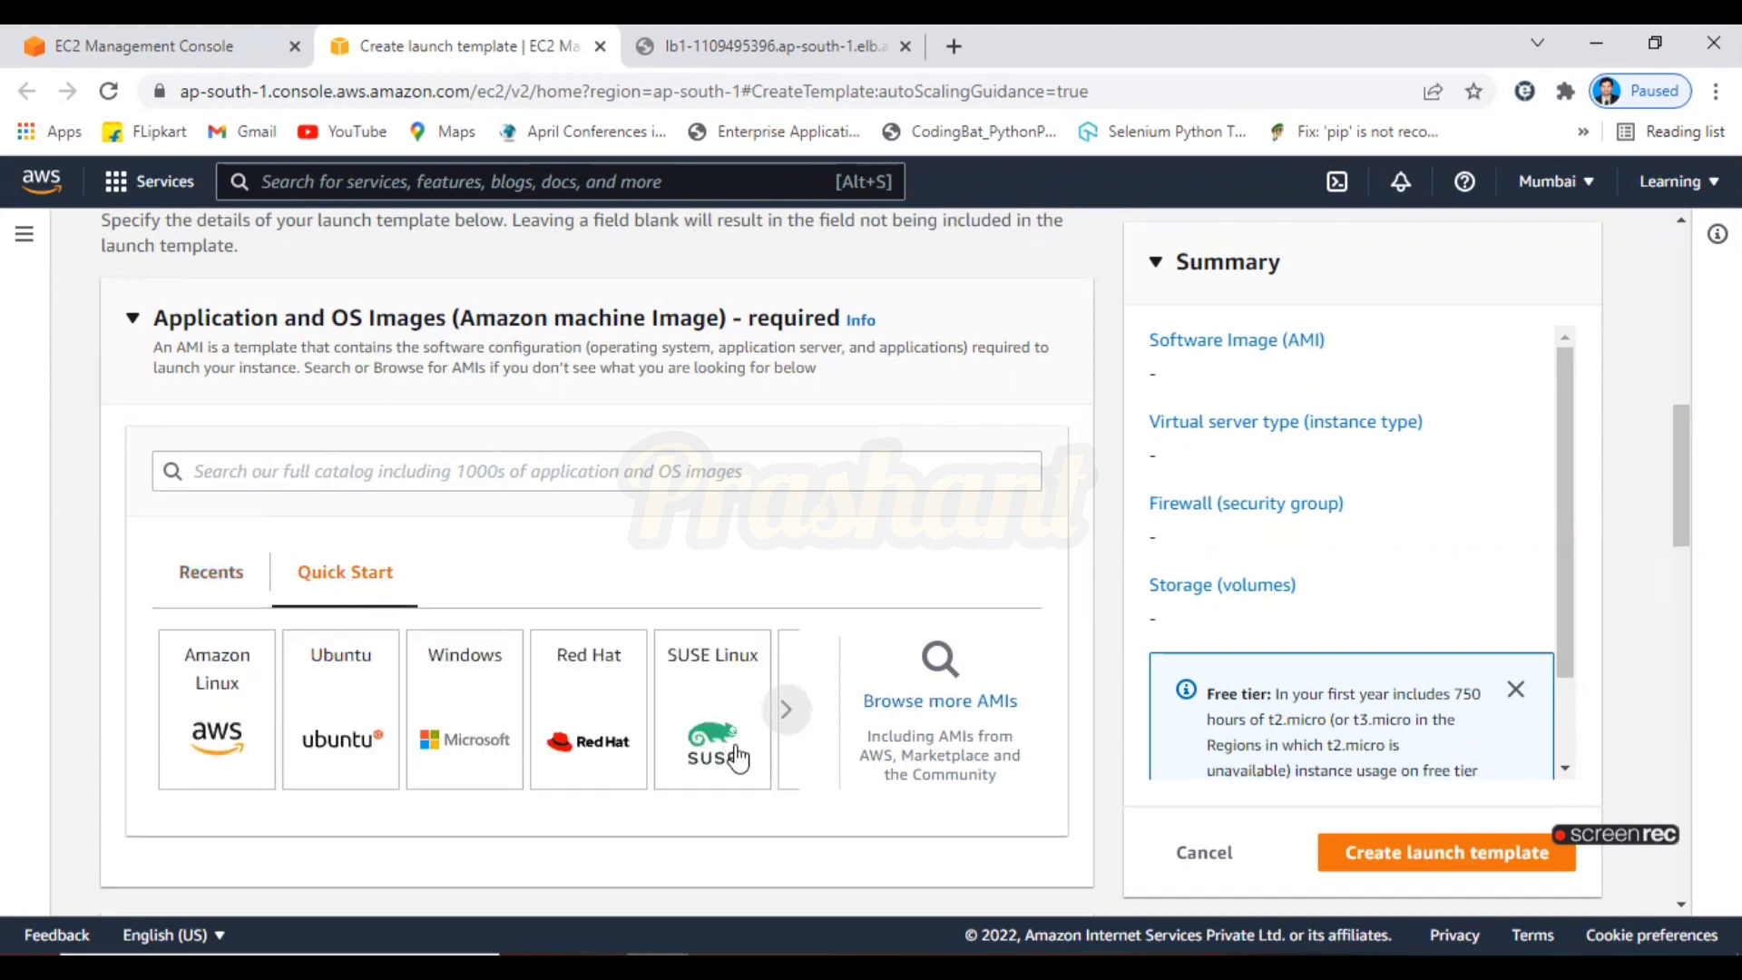
click(231, 724)
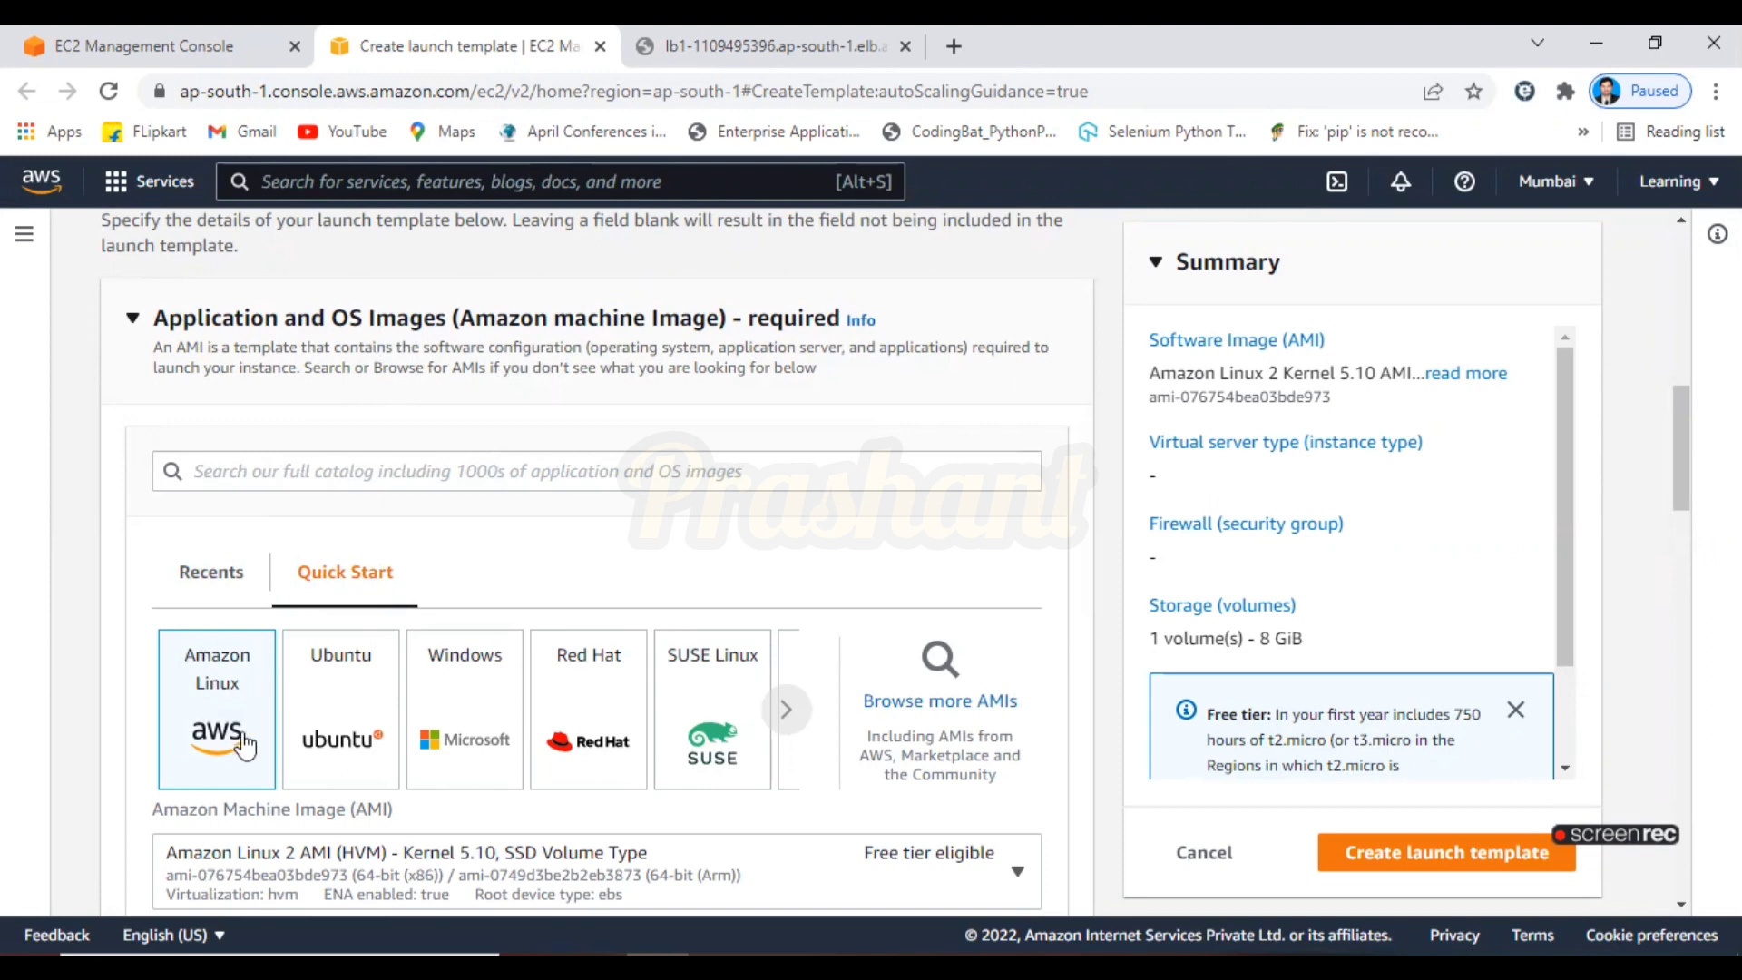
Set the launch template's instance type to t2.micro
drag(1681, 466, 1679, 538)
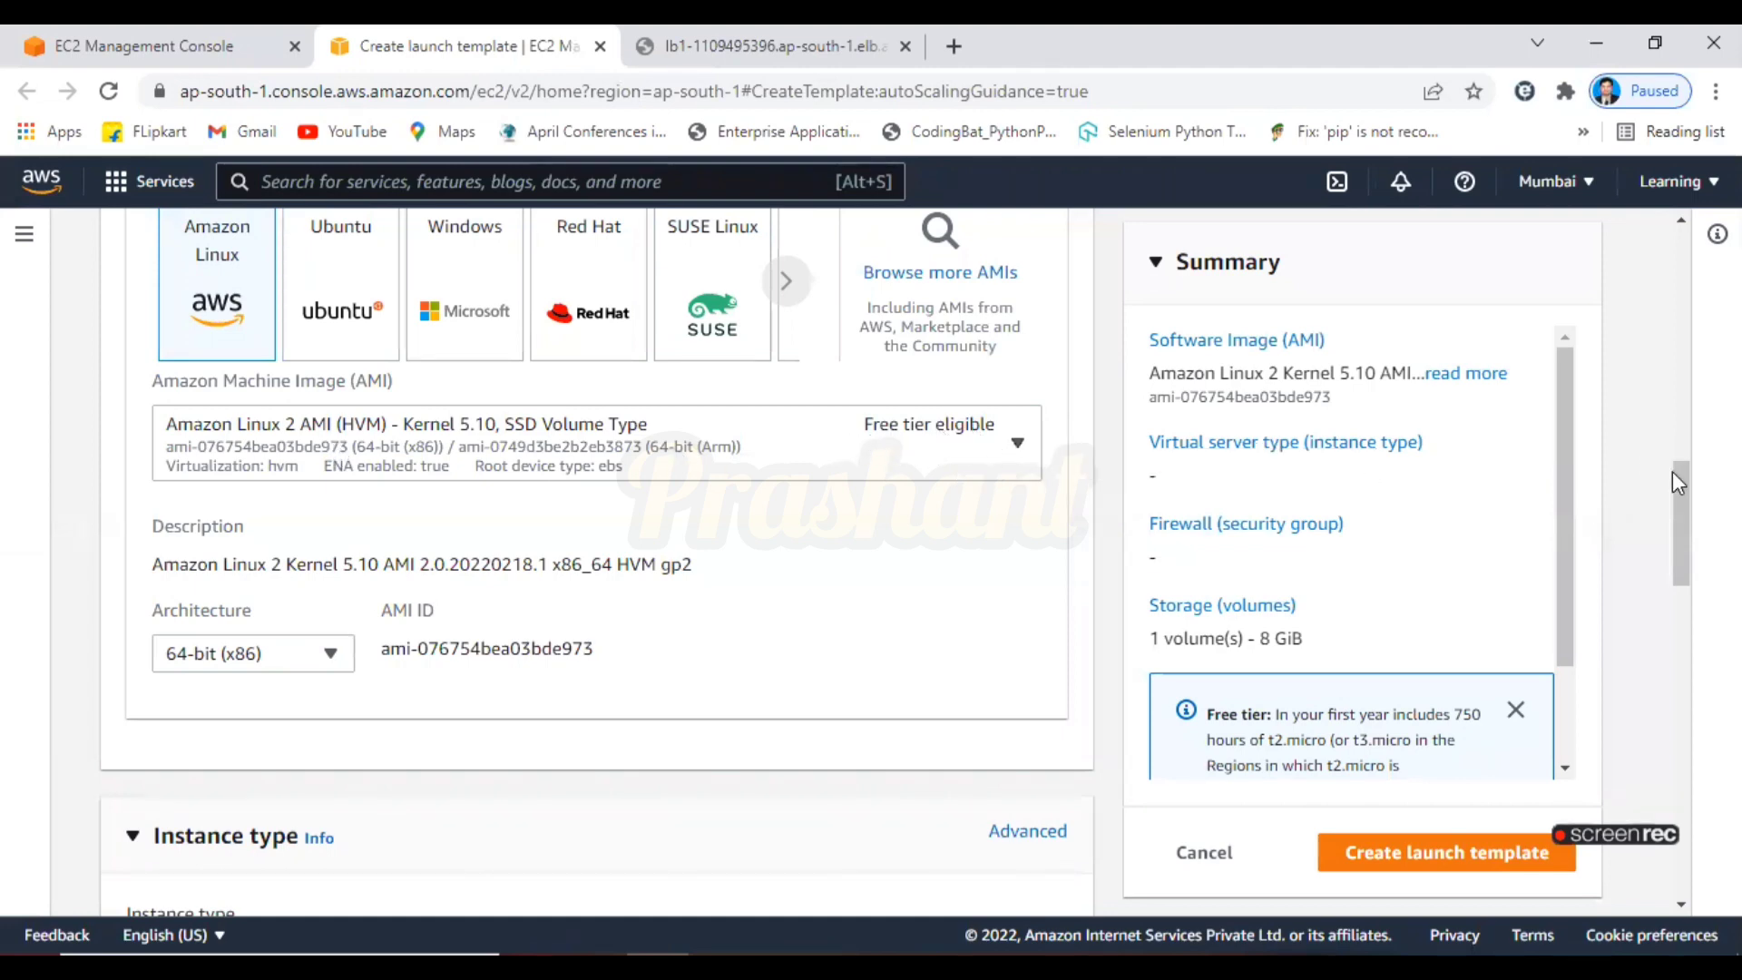
scroll(1675, 488, down, 5)
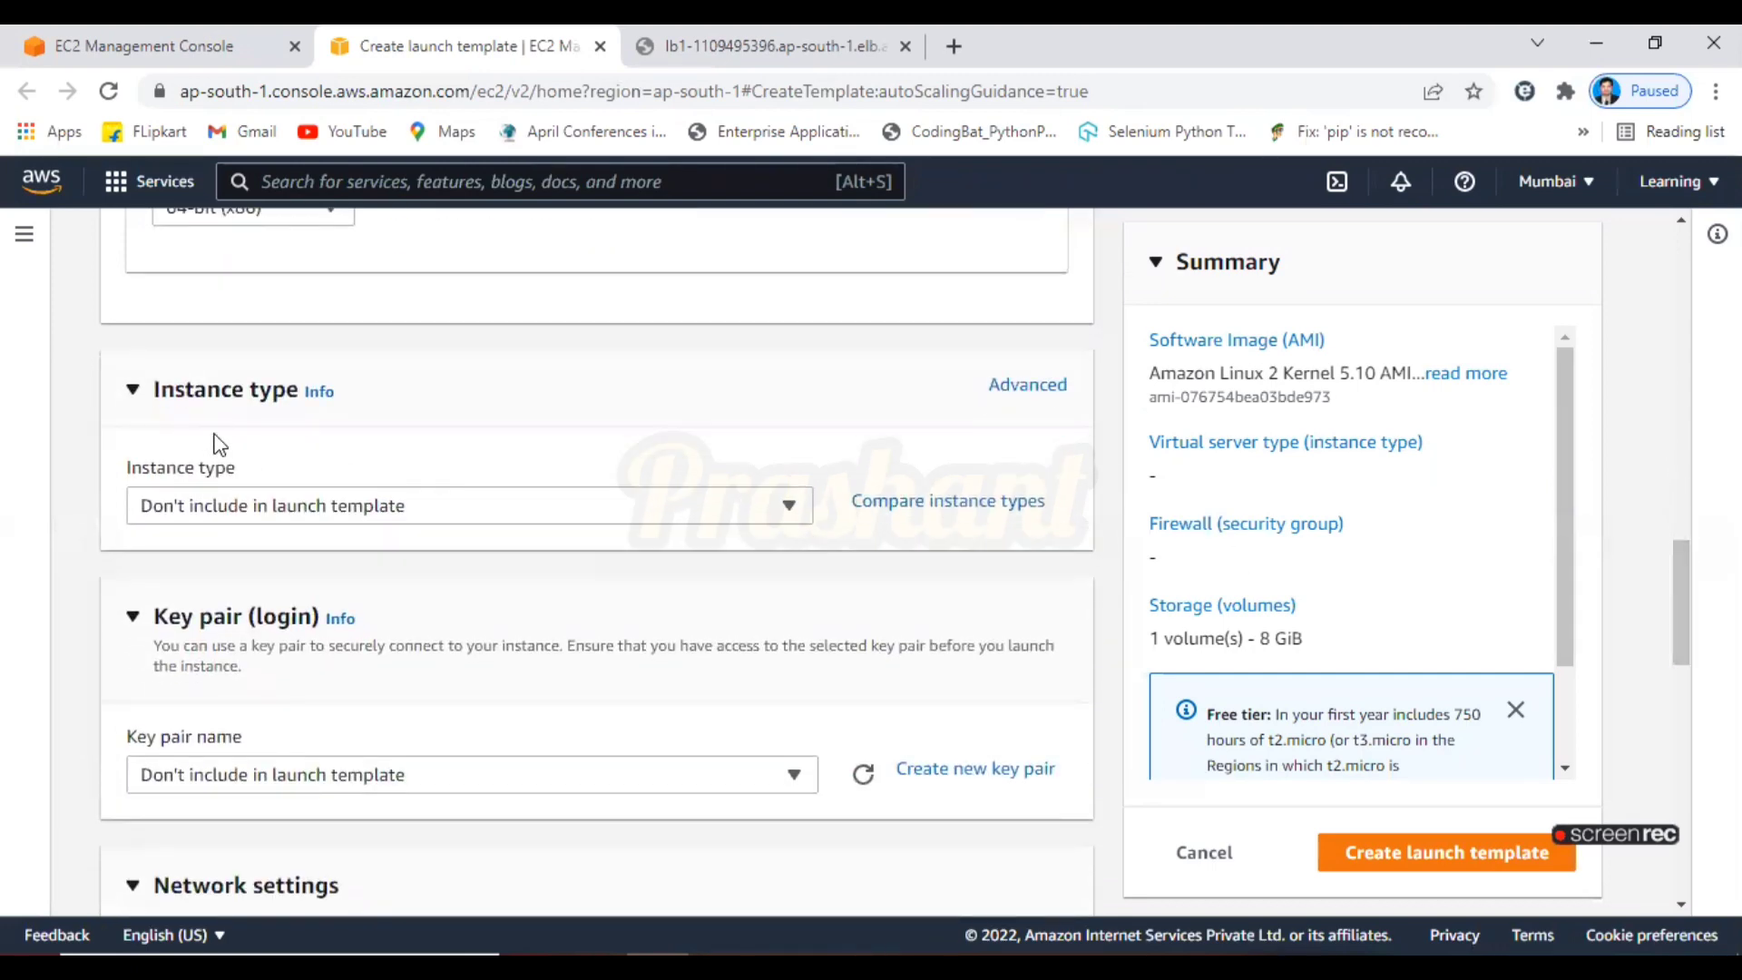
click(397, 512)
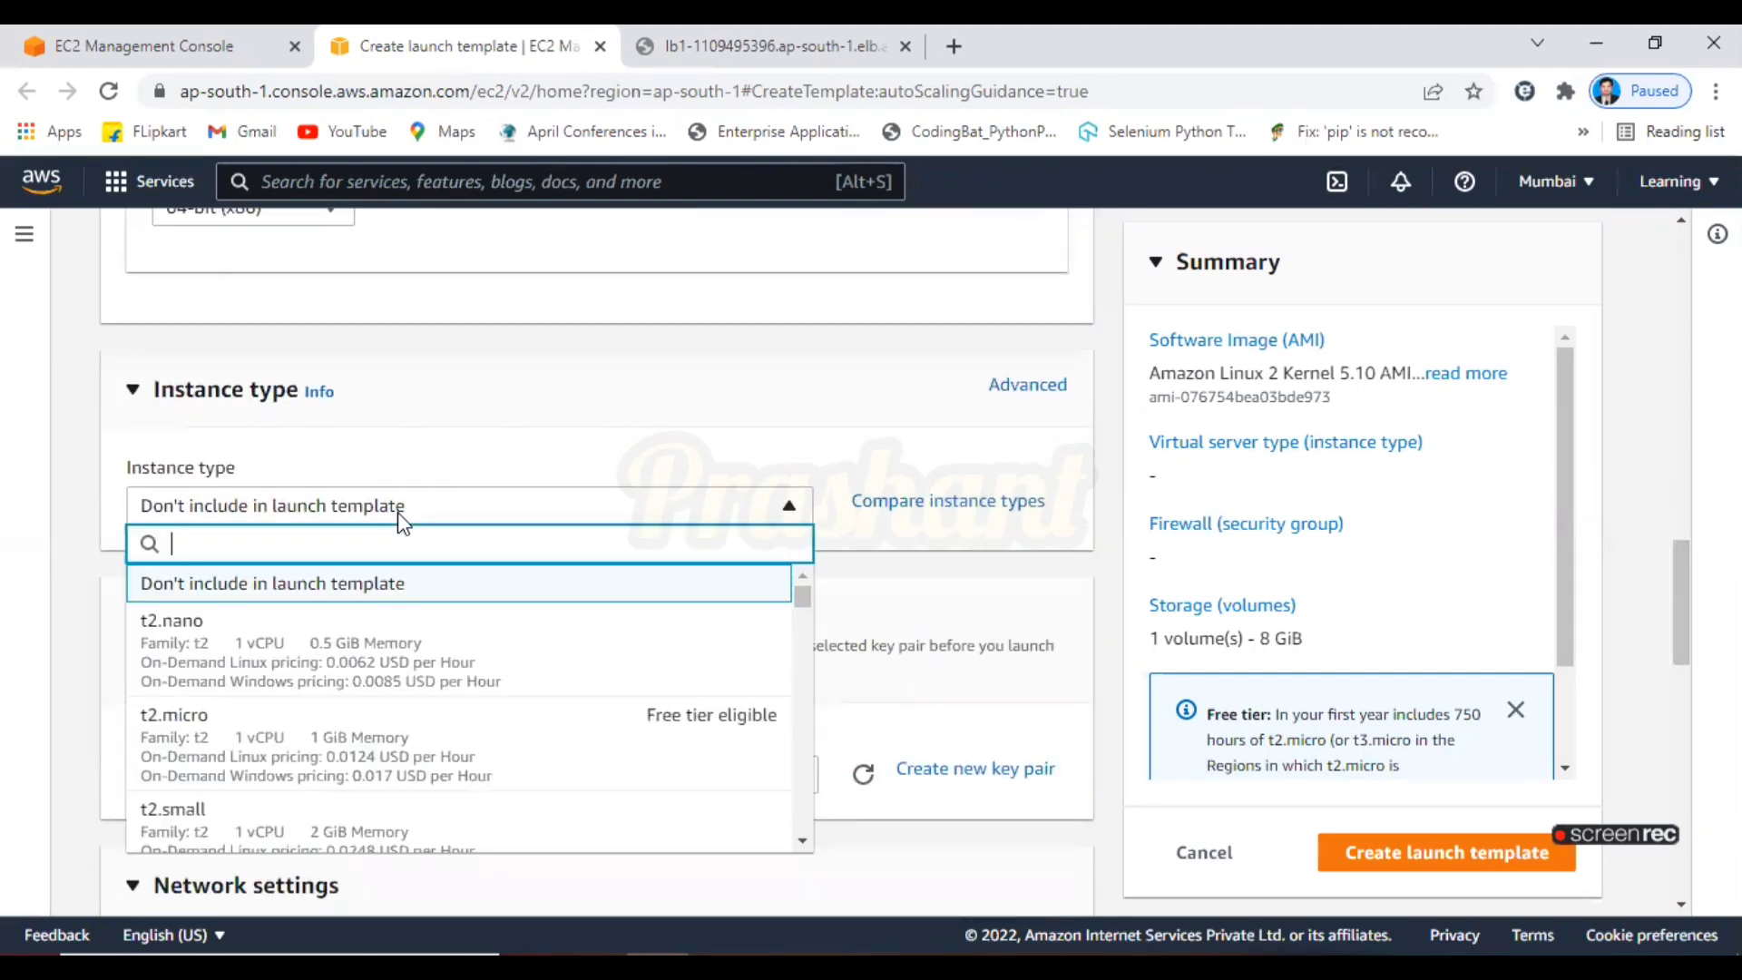
text(t2.m)
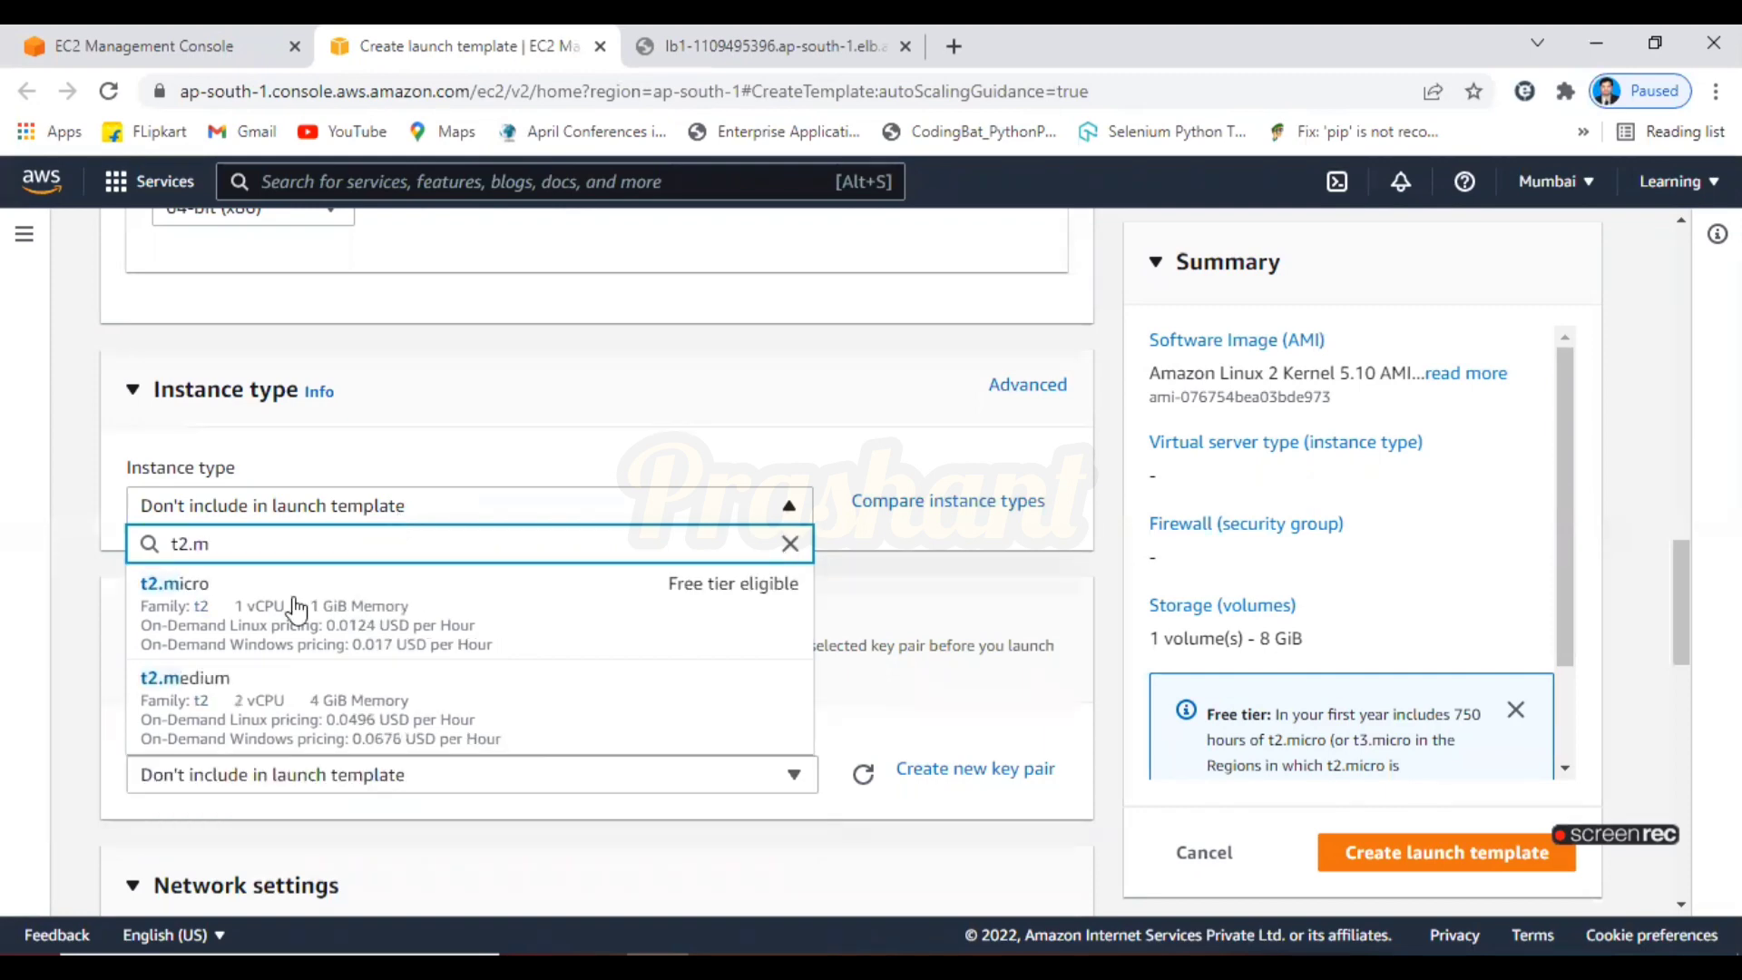
click(407, 626)
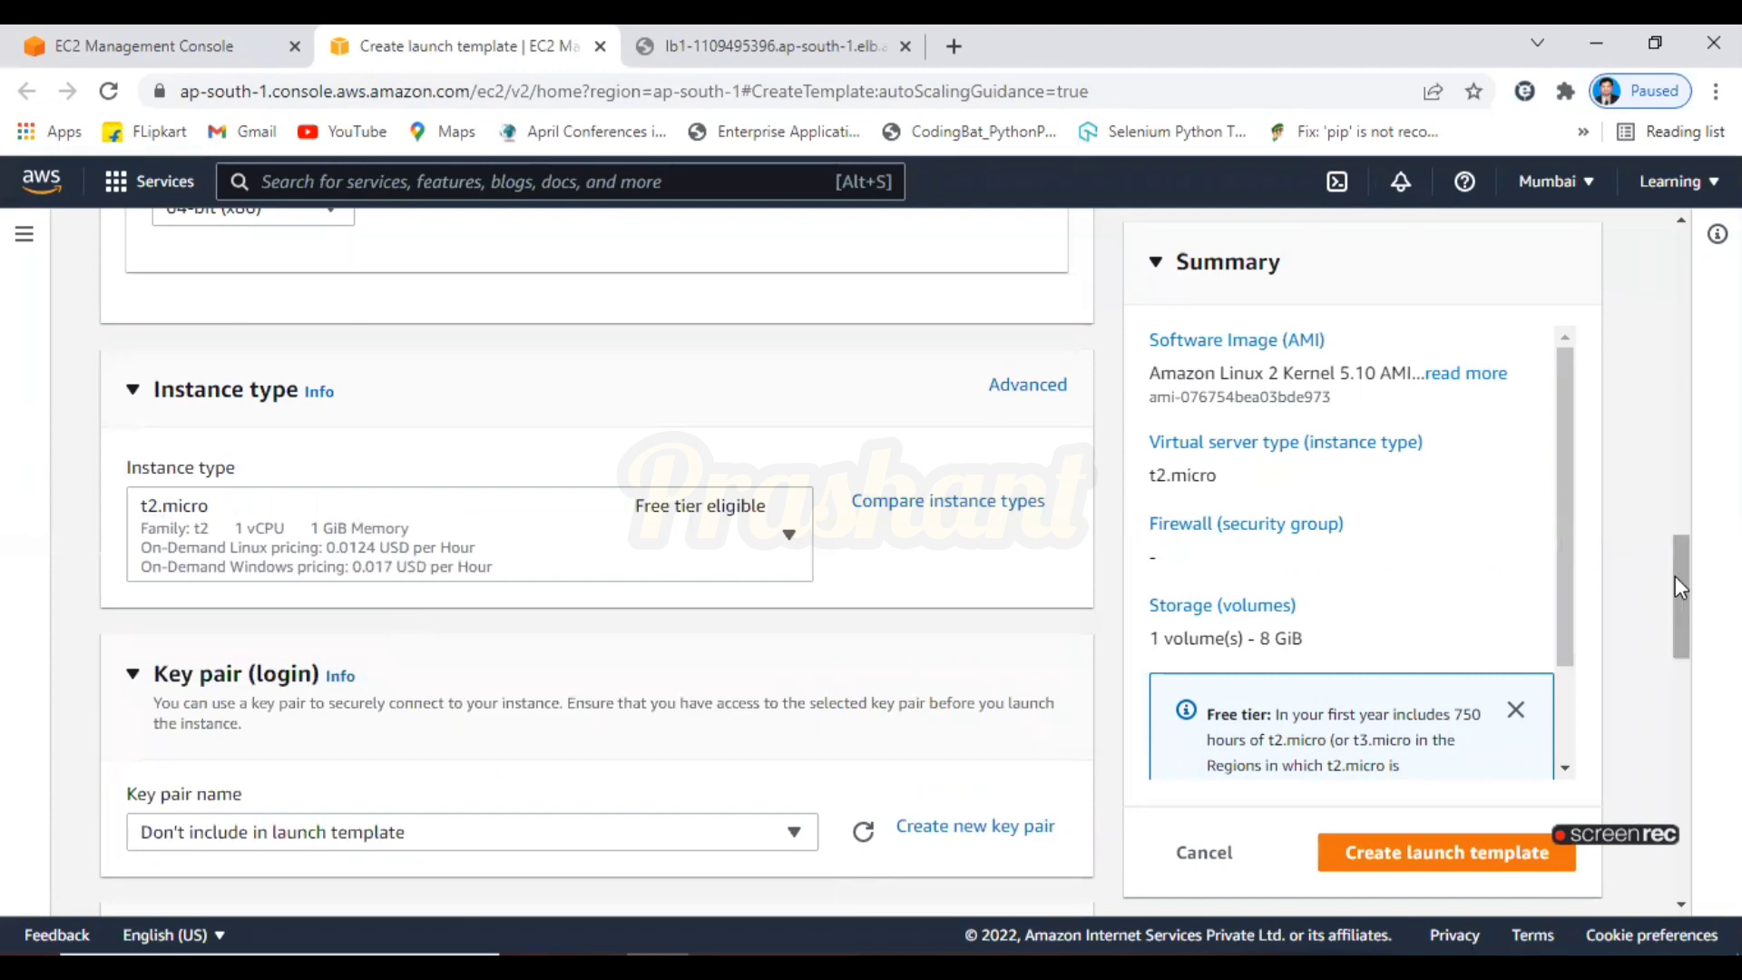
Assign the existing key pair DemoKeyPair to the launch template
scroll(1675, 581, down, 3)
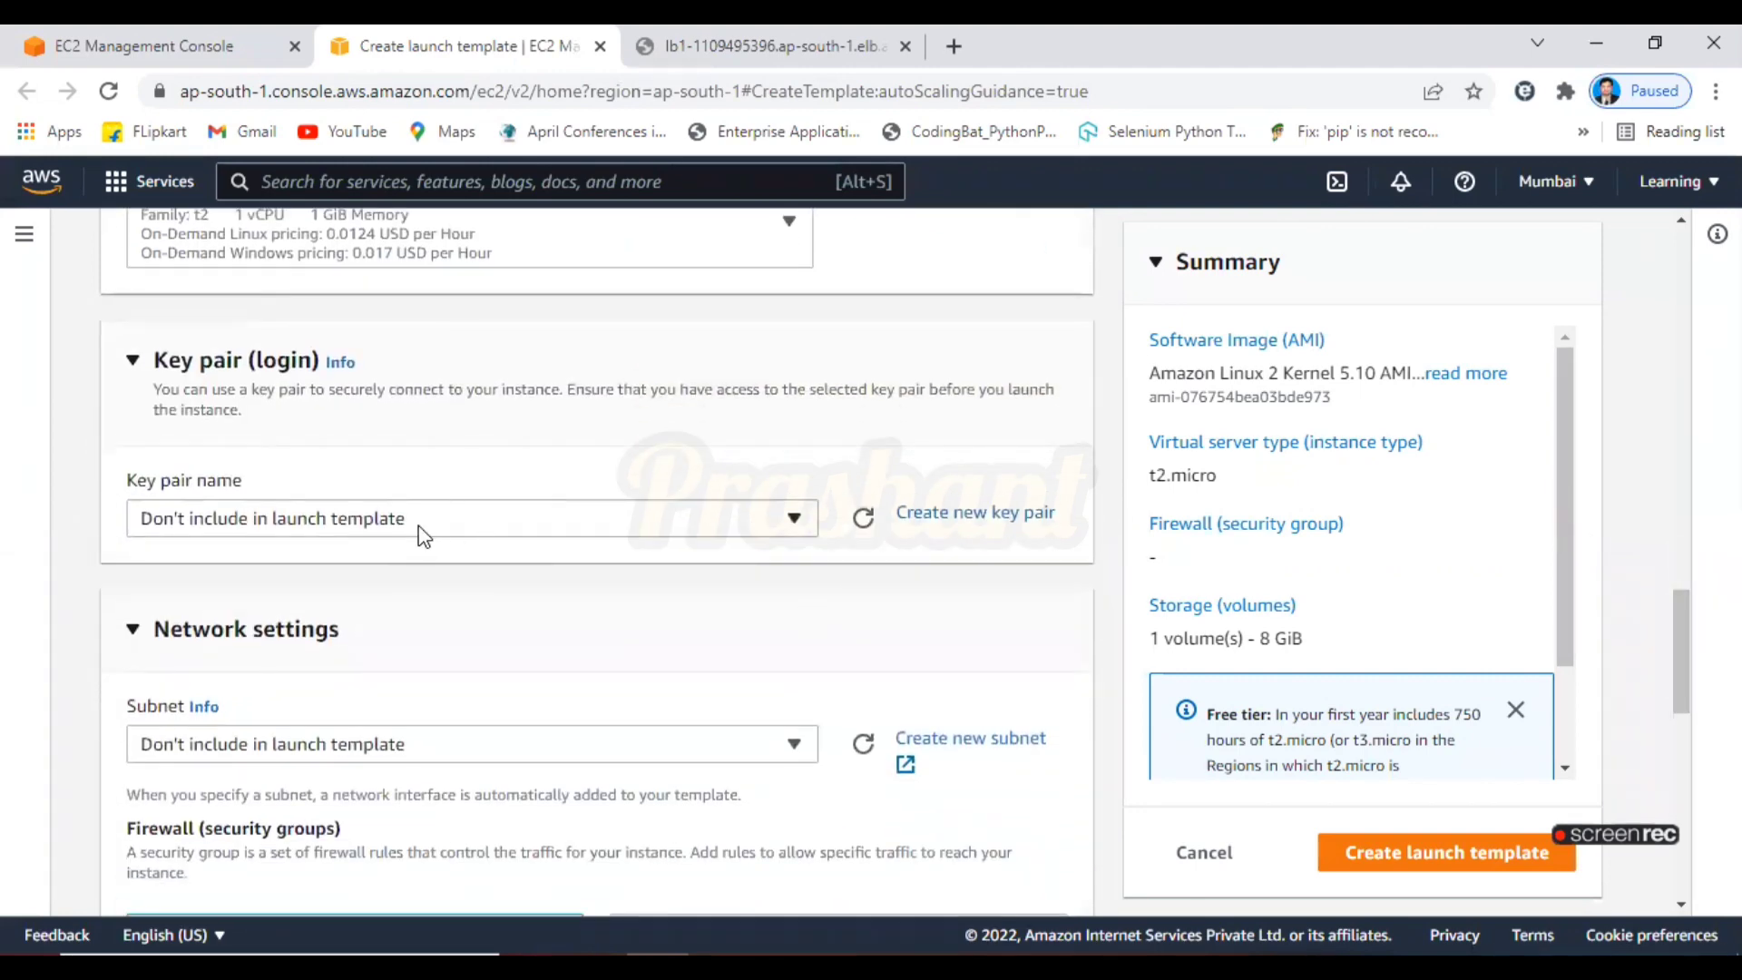
click(423, 533)
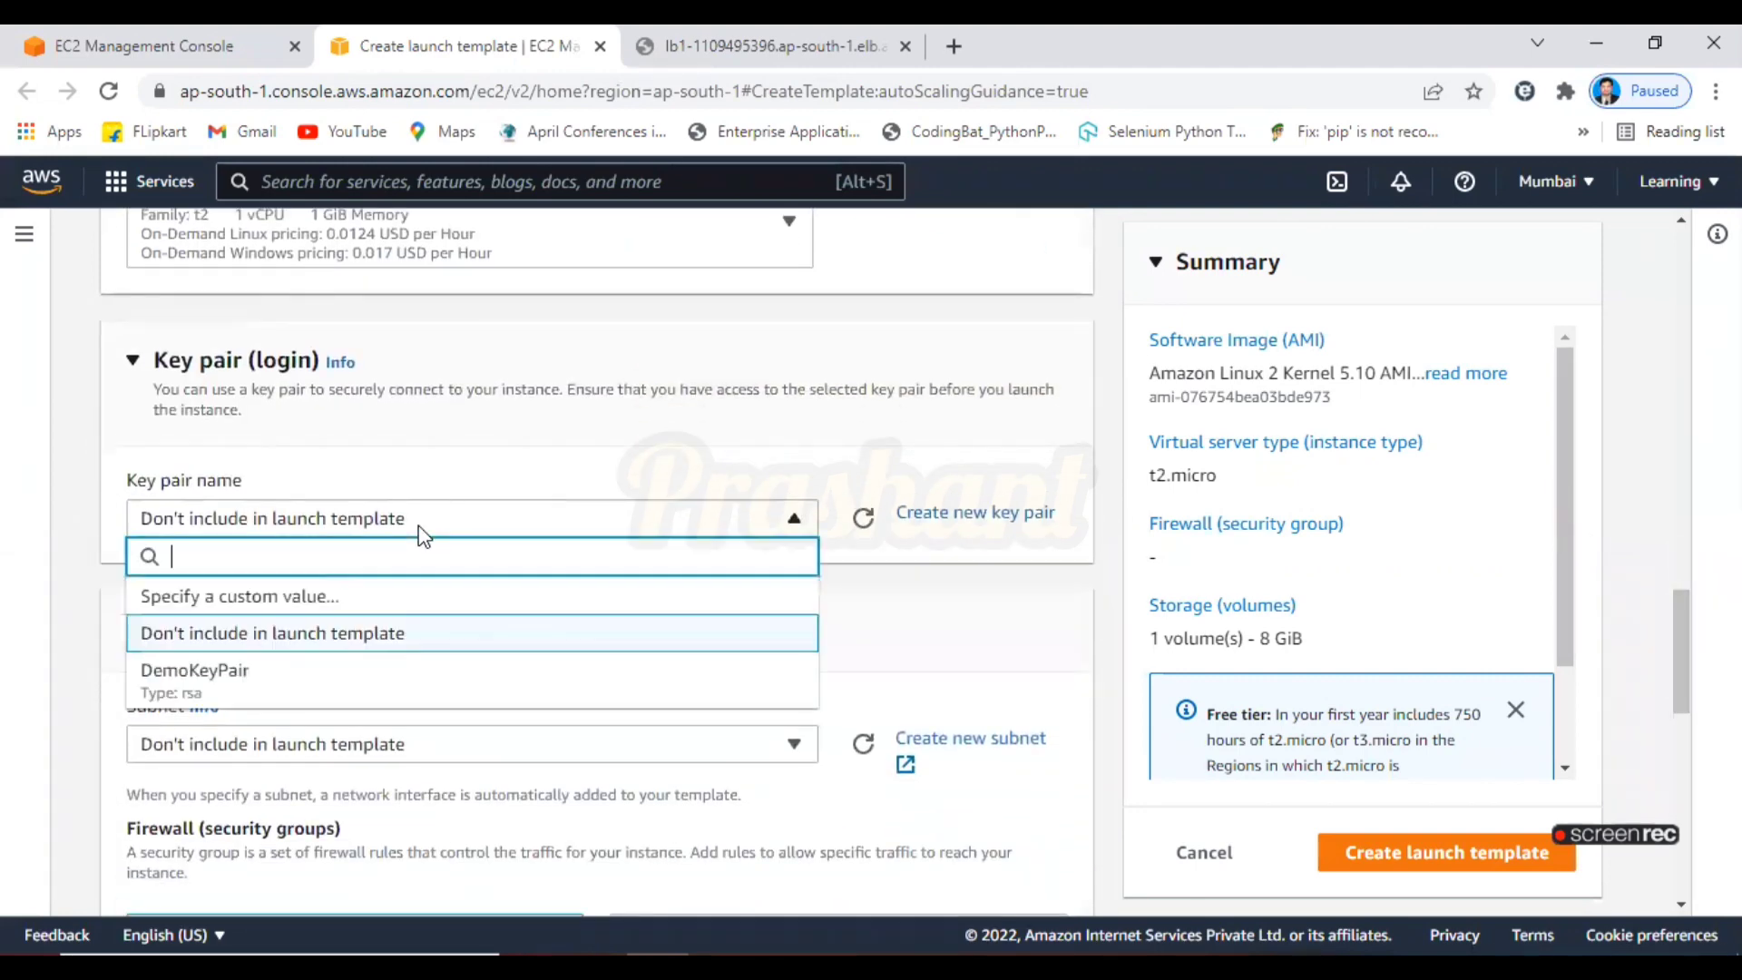
click(424, 680)
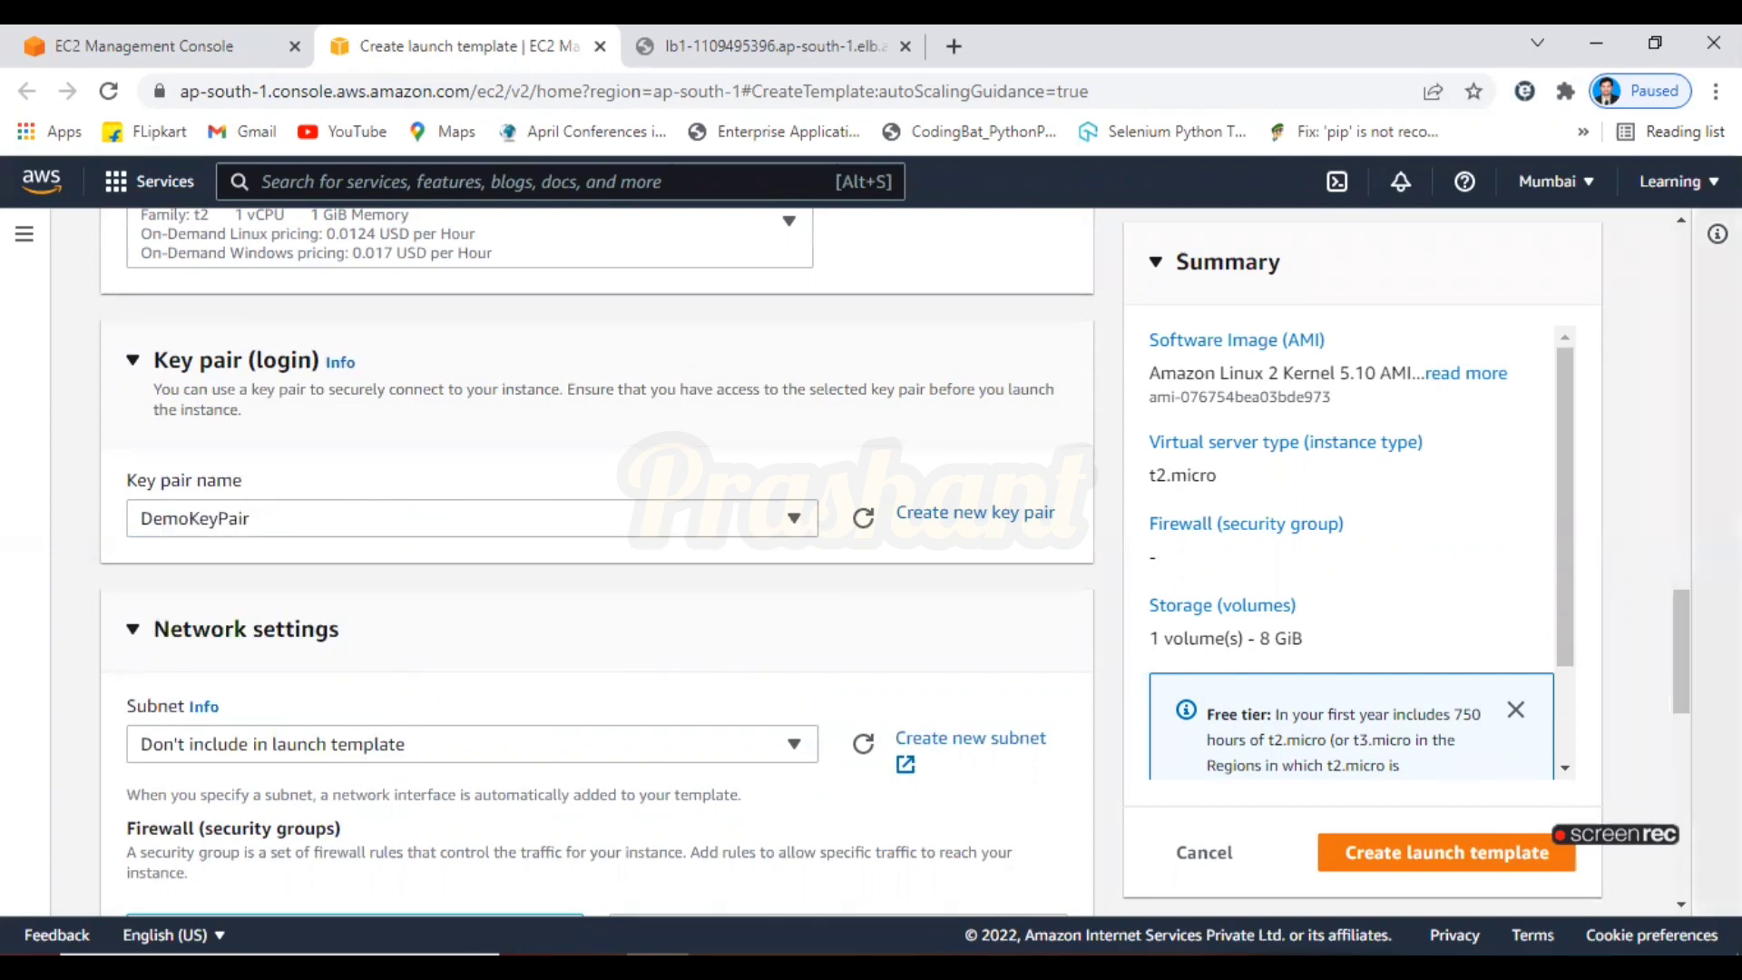
Choose the subnet in availability zone ap-south-1a in the template's network settings
scroll(1683, 690, down, 5)
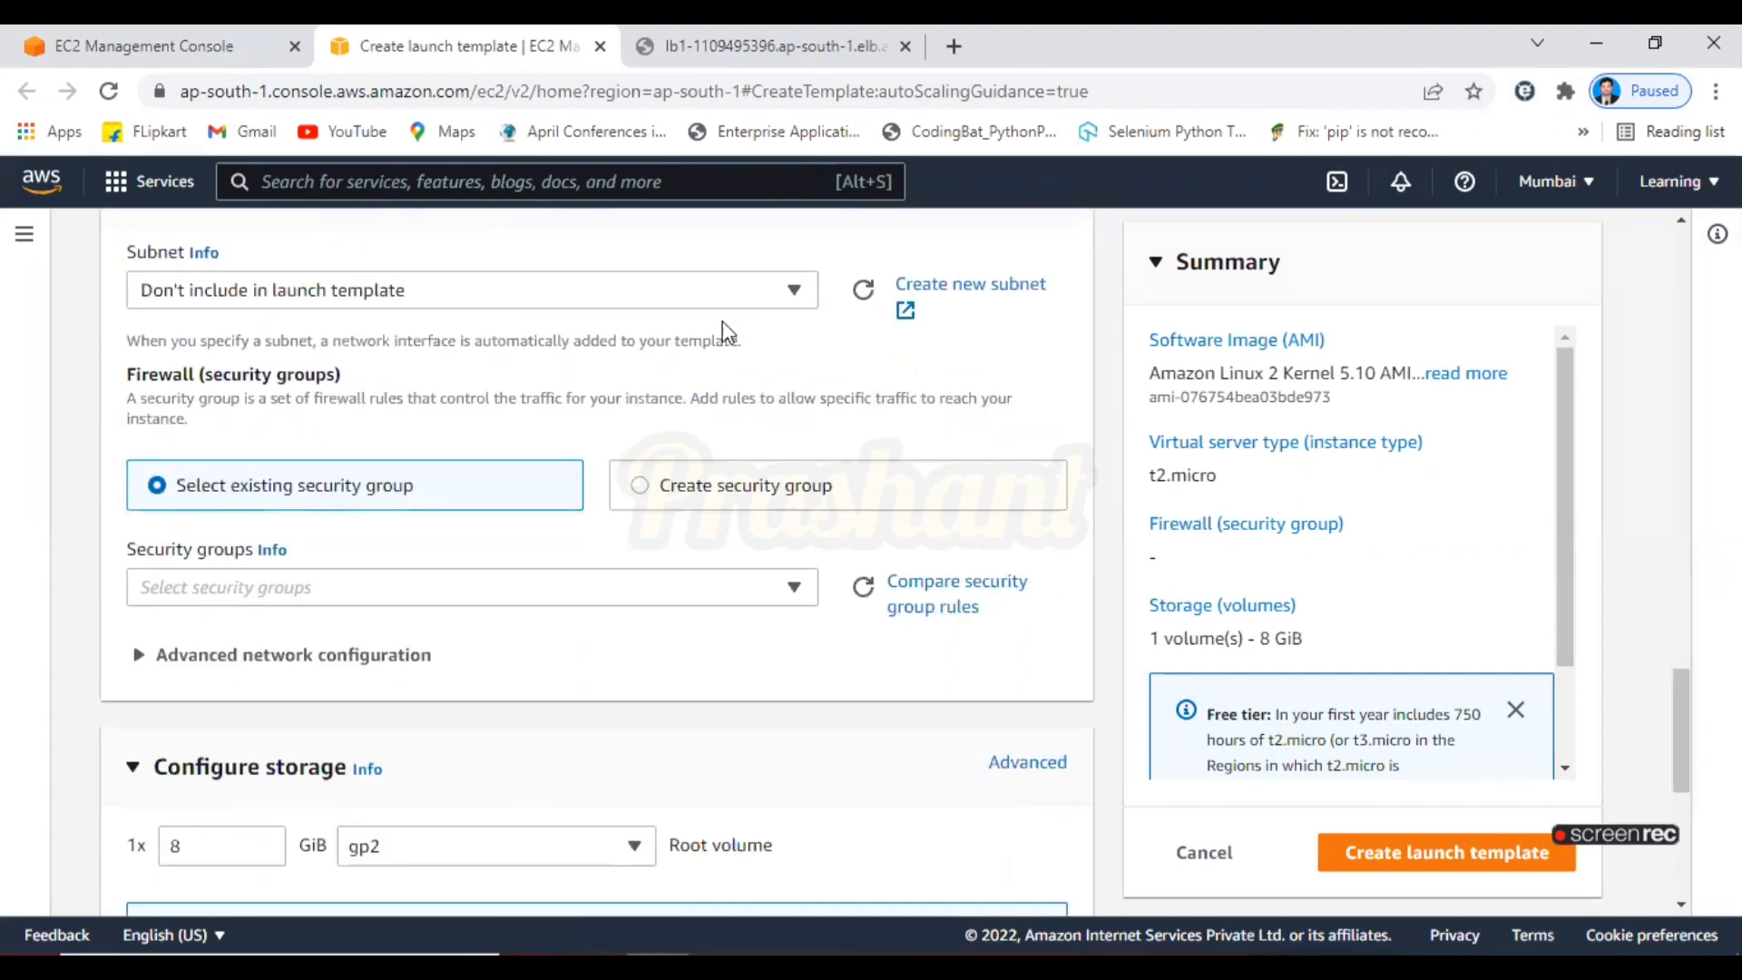
click(706, 292)
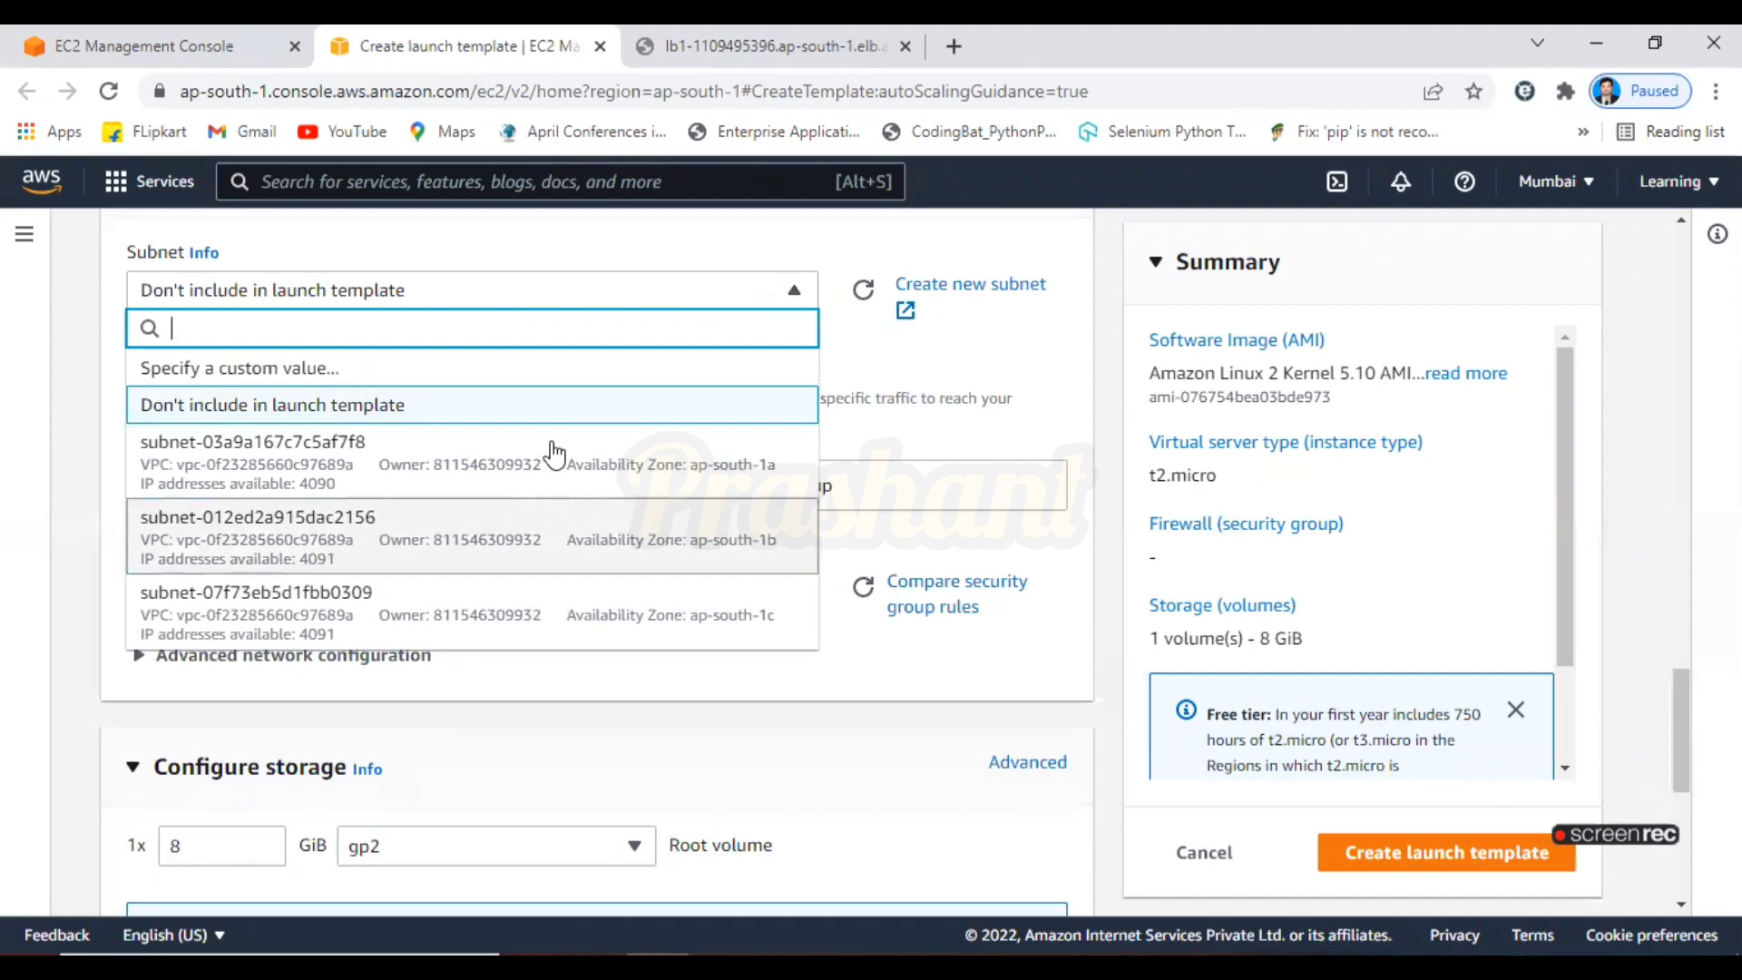
click(470, 490)
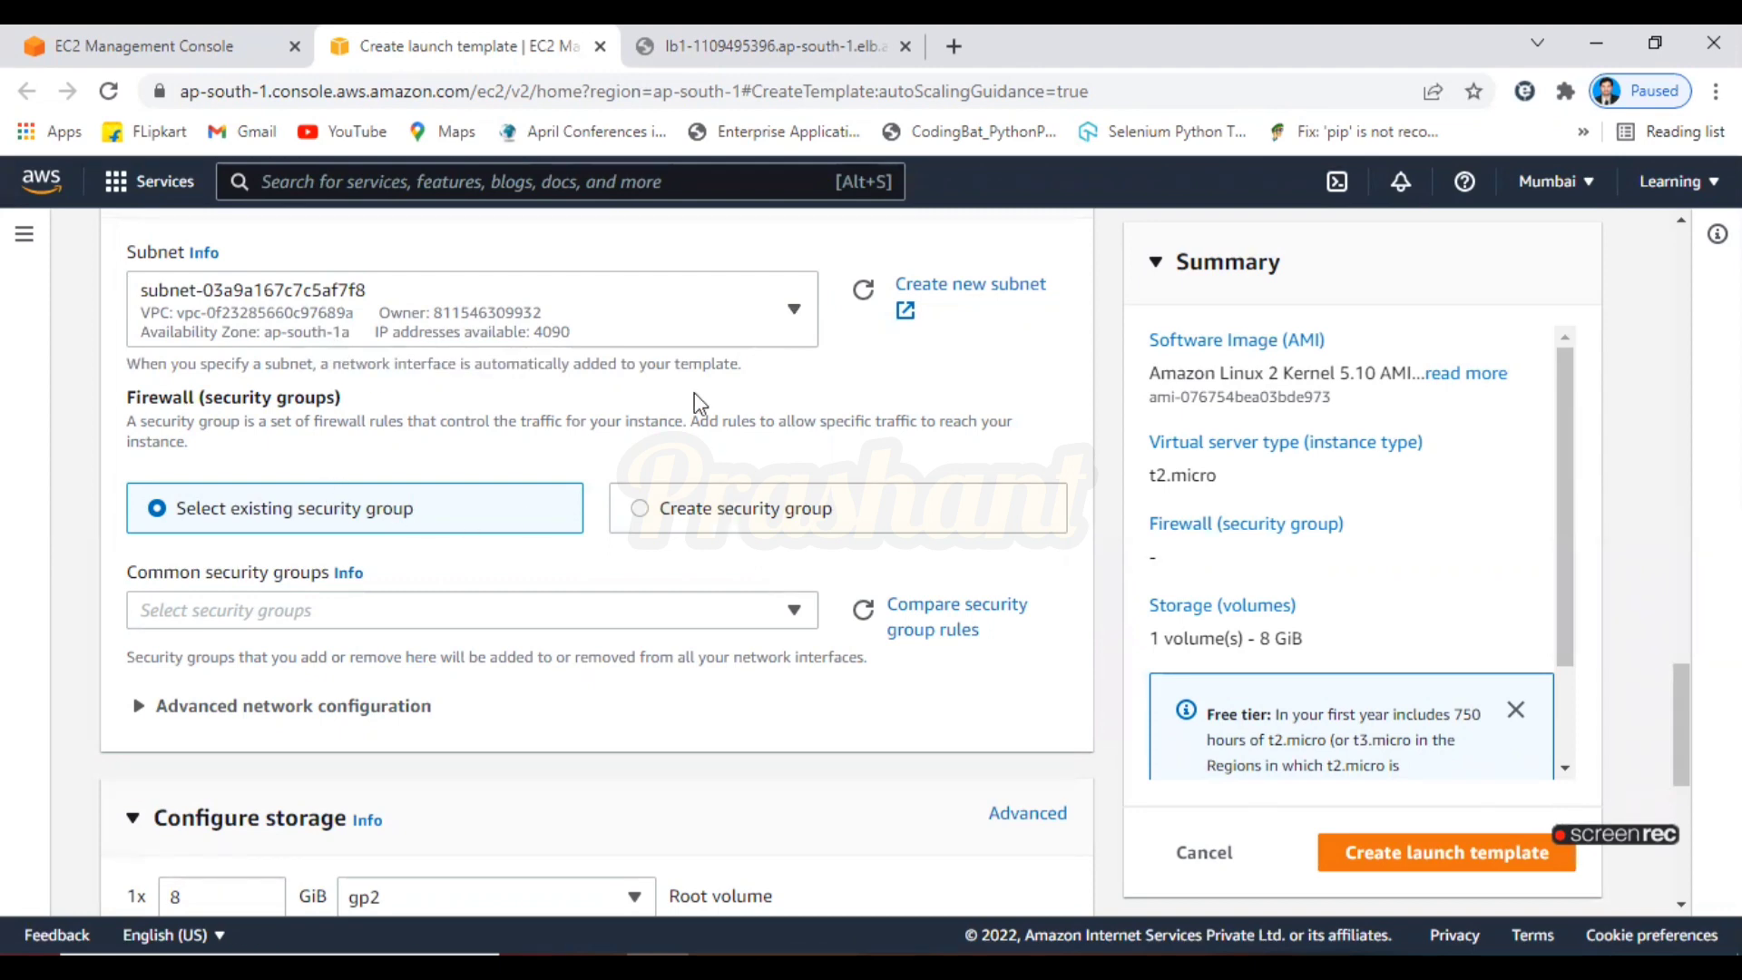
Add the existing security group launch-wizard-1 to the template's network settings
drag(1675, 726, 1638, 646)
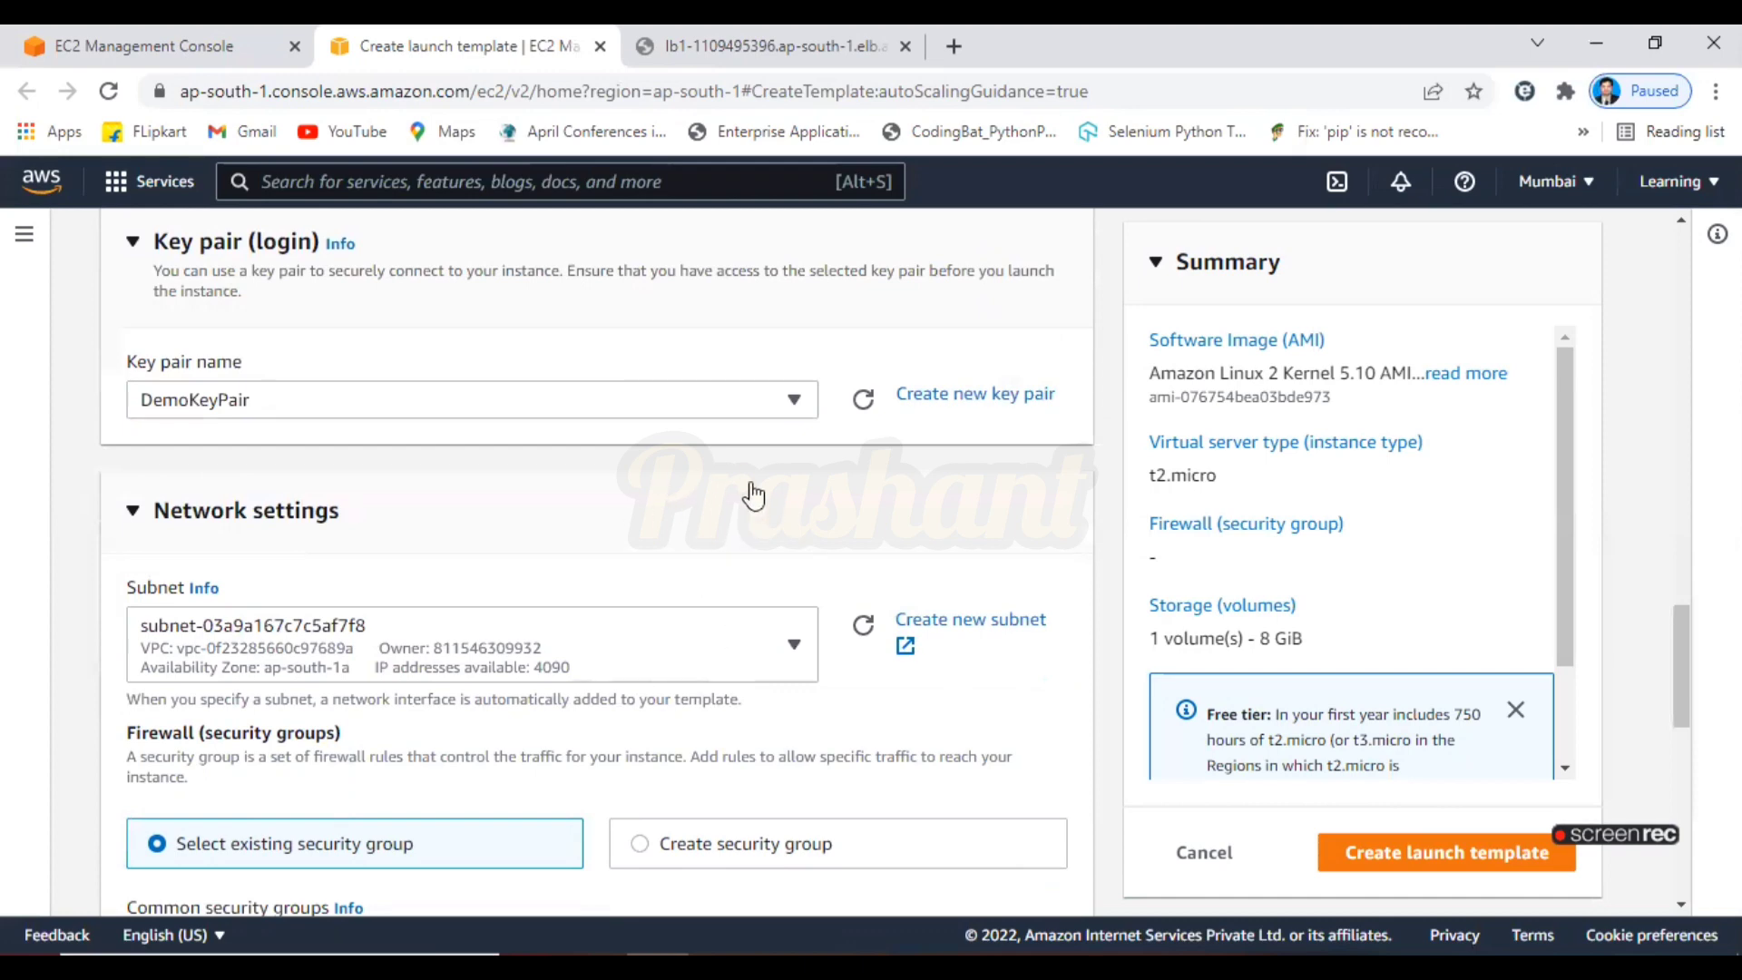
drag(1675, 608, 1680, 705)
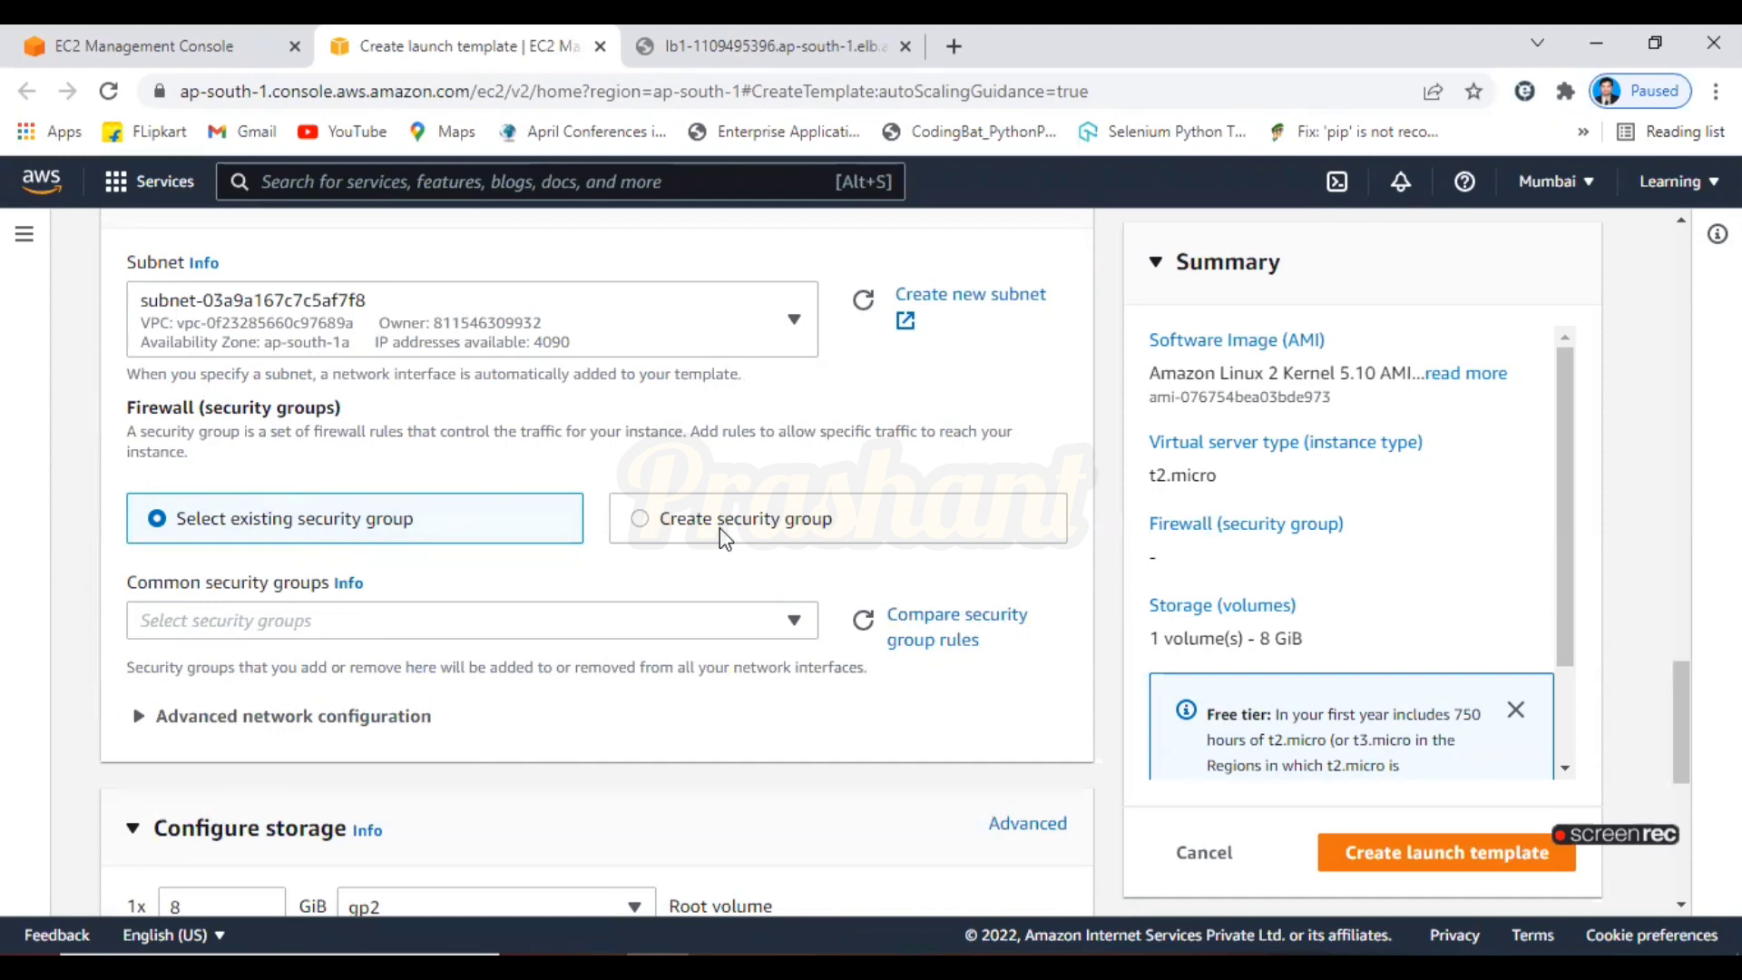
click(494, 628)
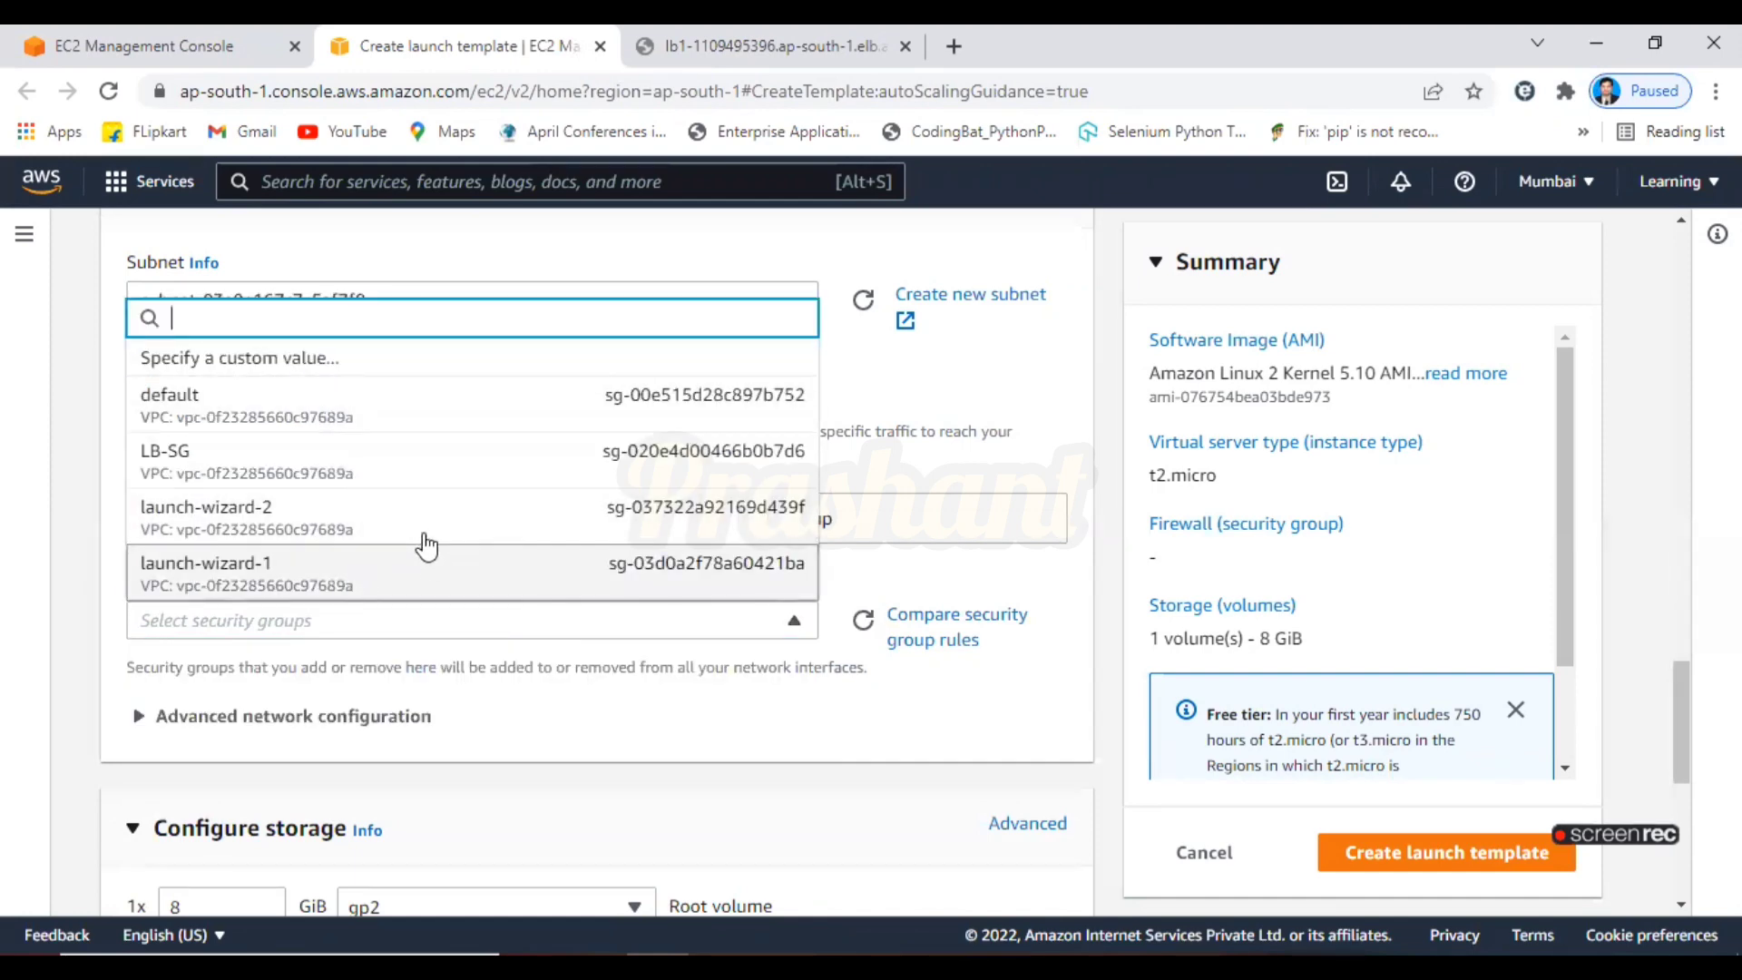
click(427, 566)
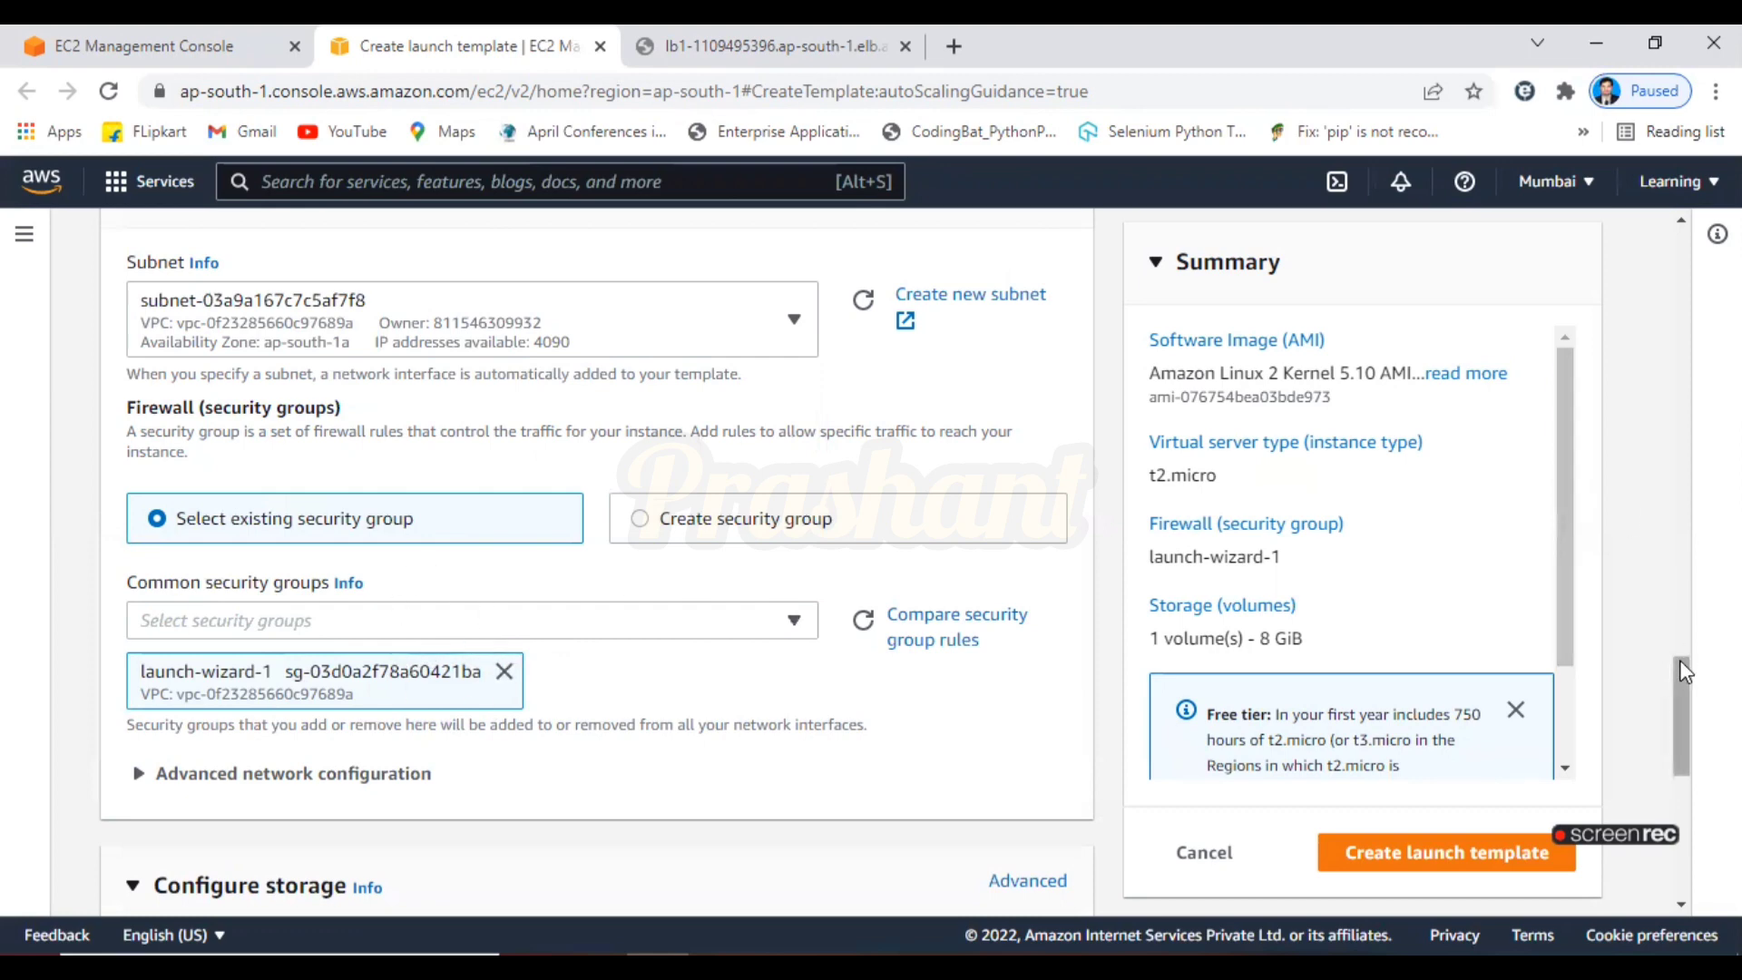
Review the advanced network configuration, storage and resource tag settings of the launch template
scroll(1679, 661, down, 4)
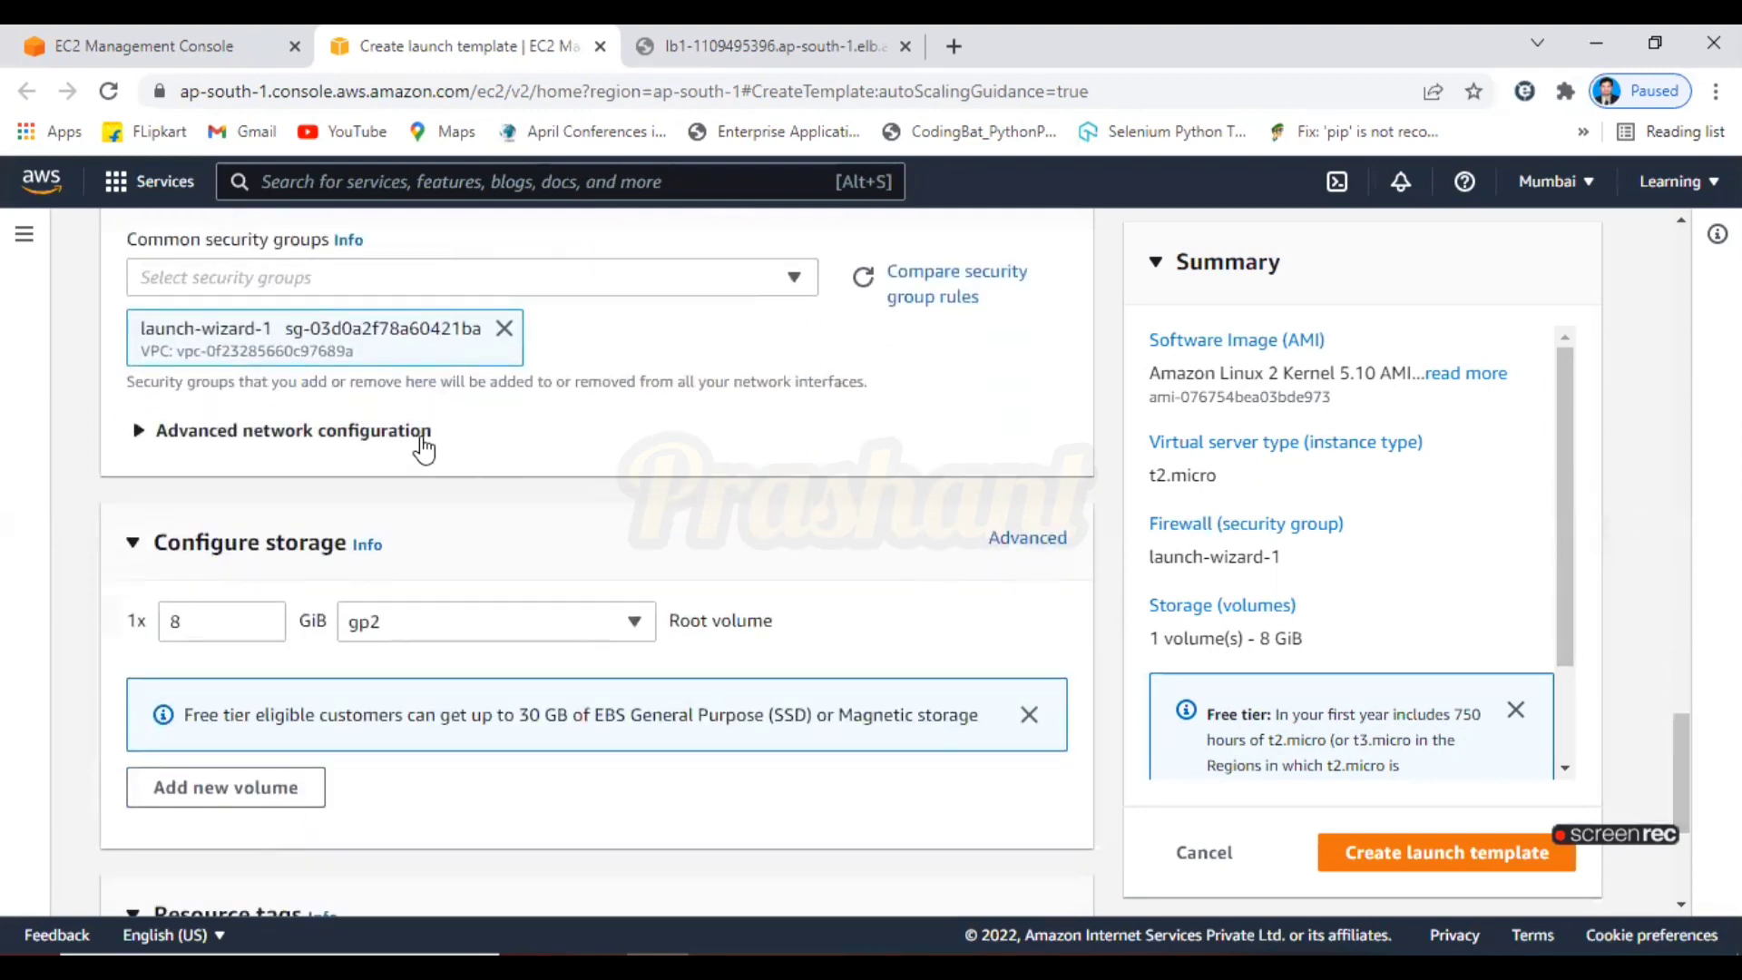
click(421, 435)
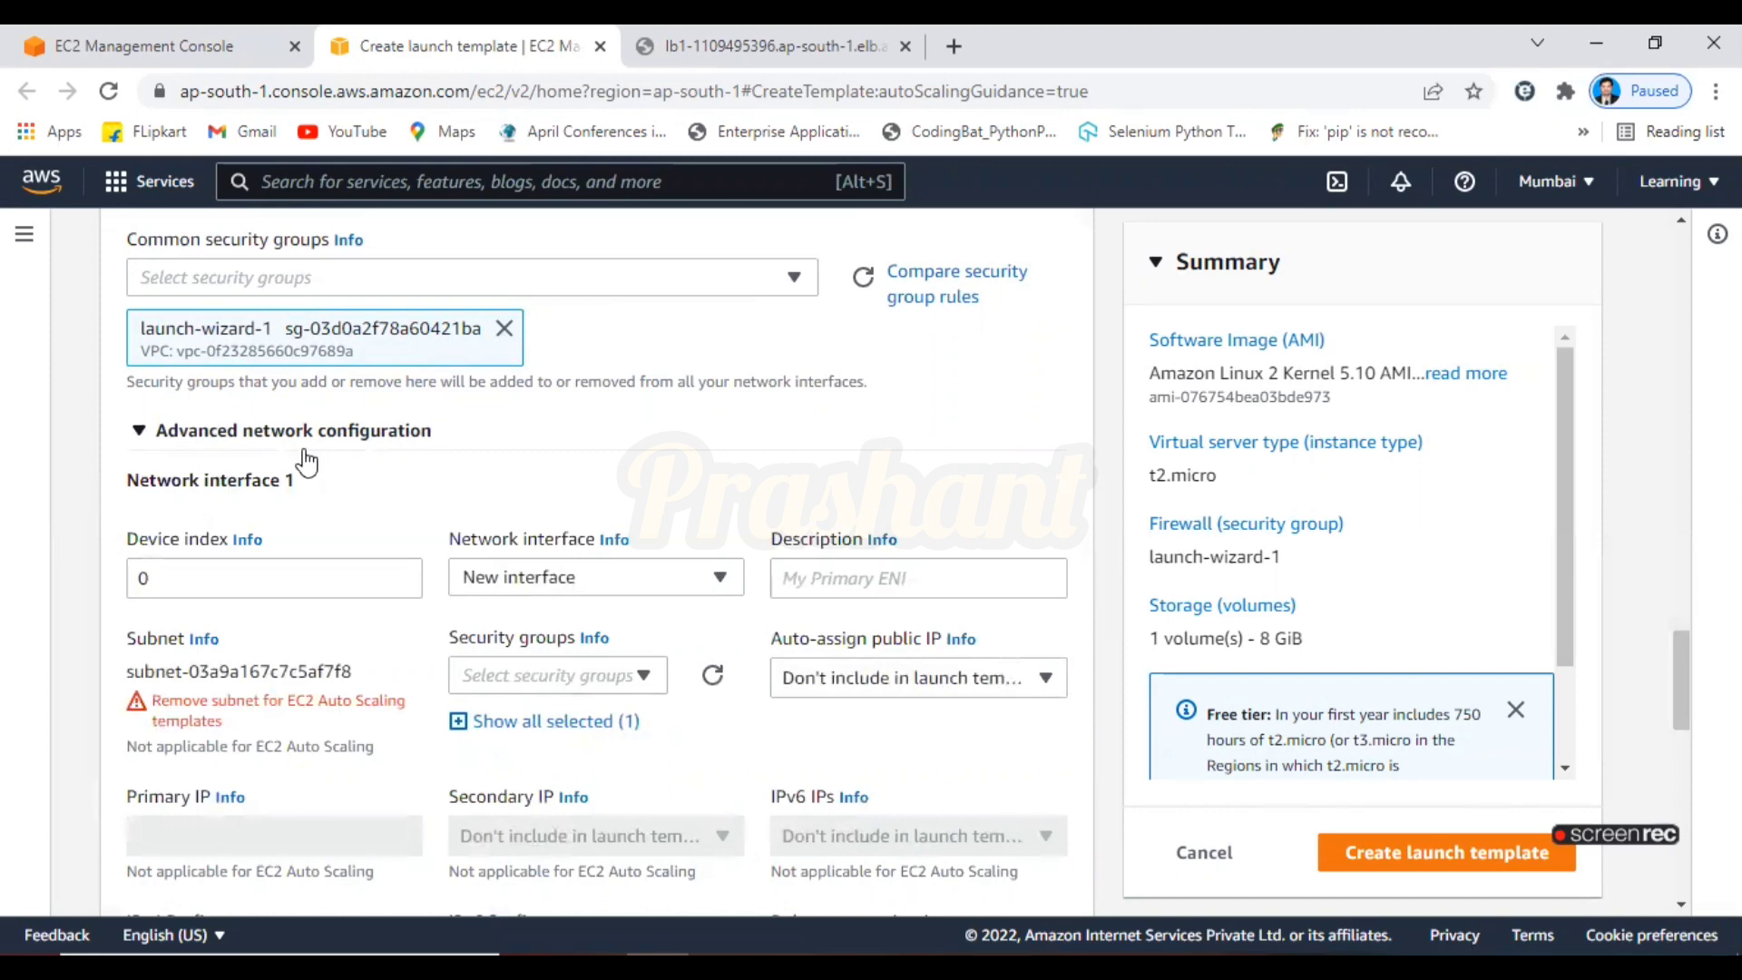
click(140, 434)
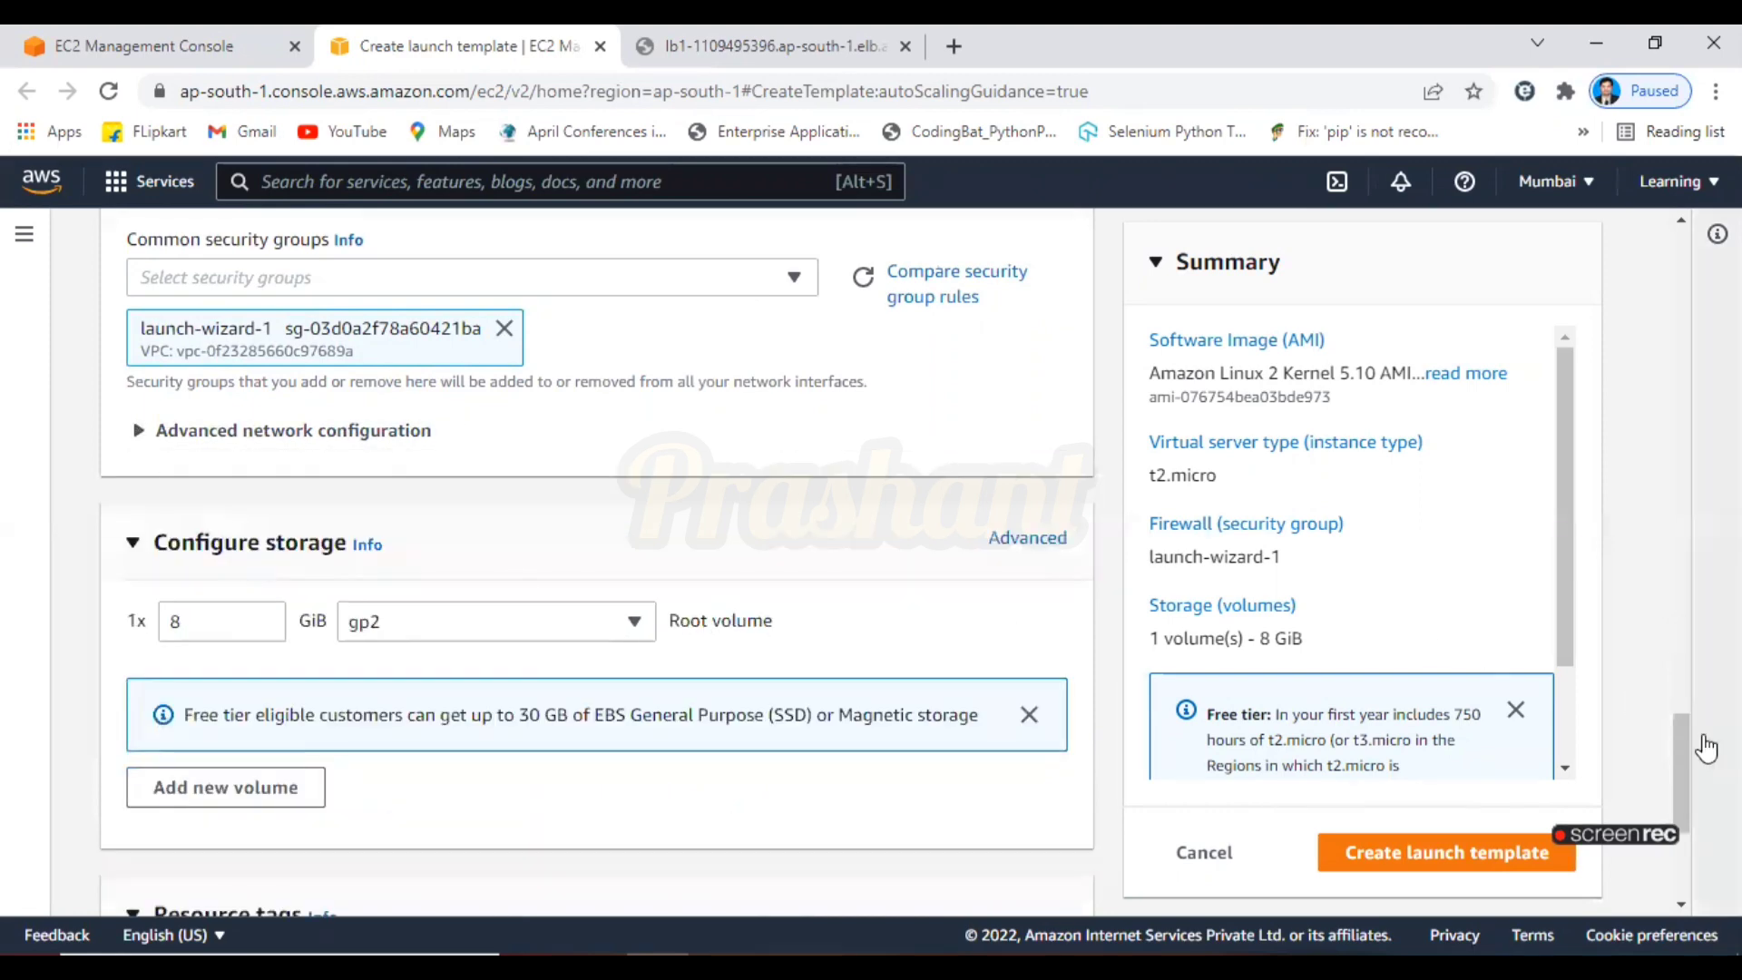
scroll(1674, 752, down, 3)
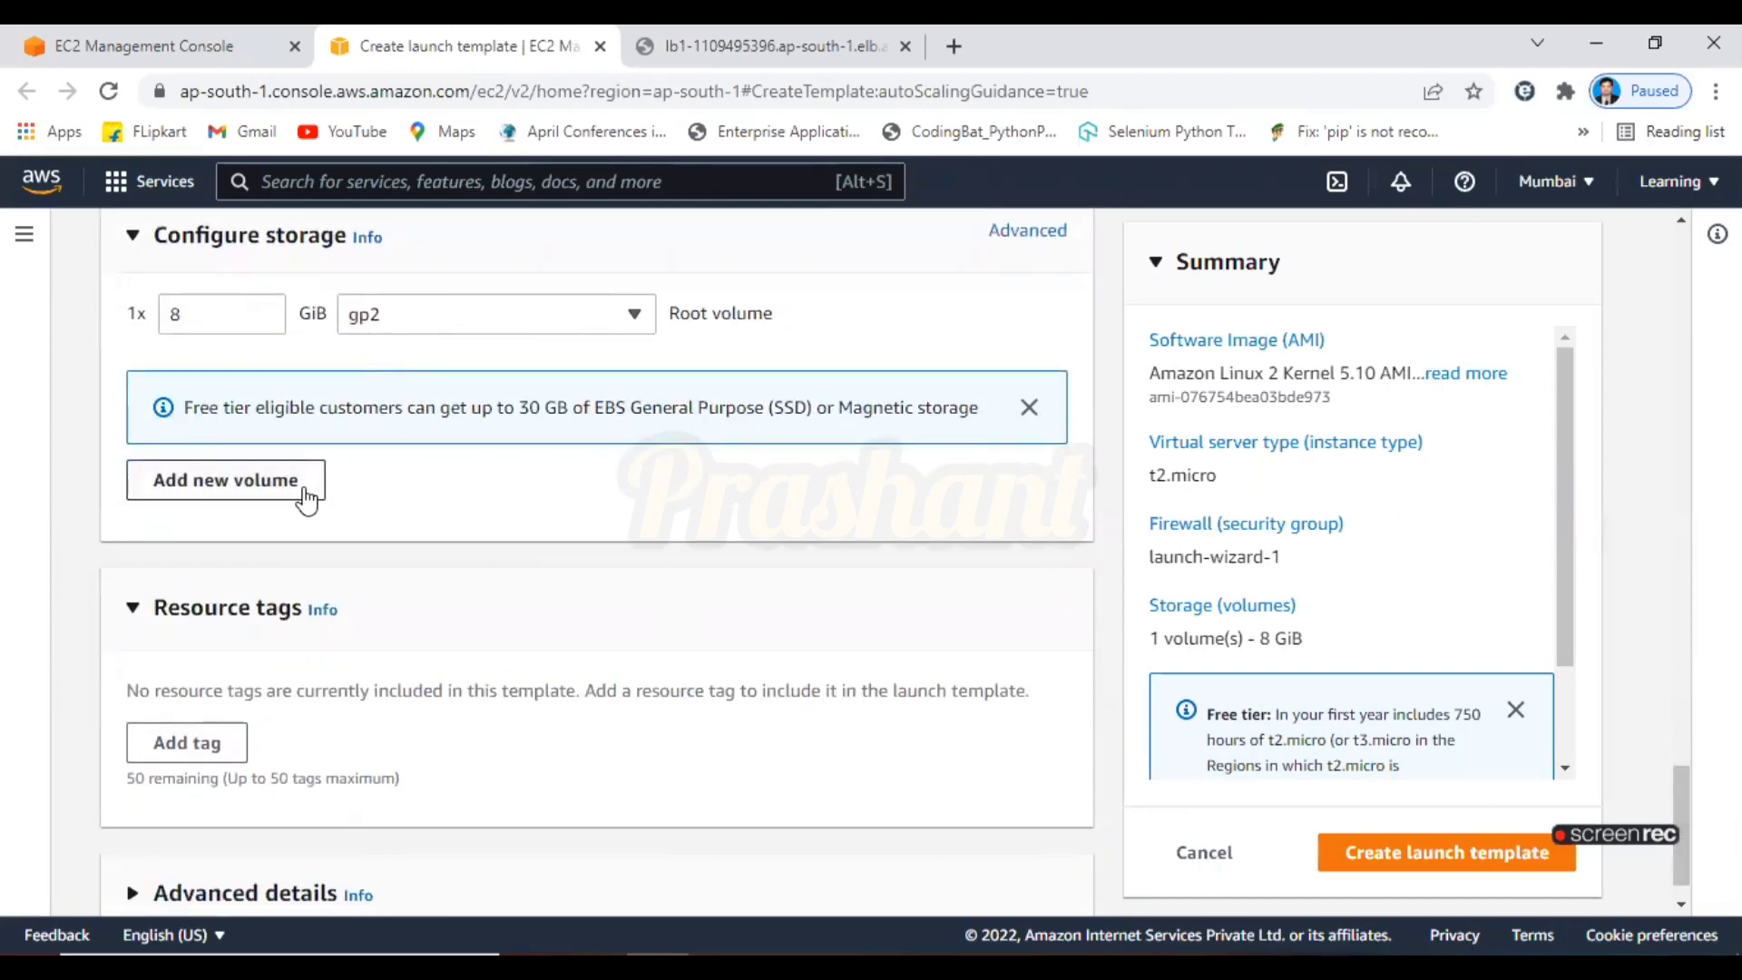
scroll(1685, 808, down, 1)
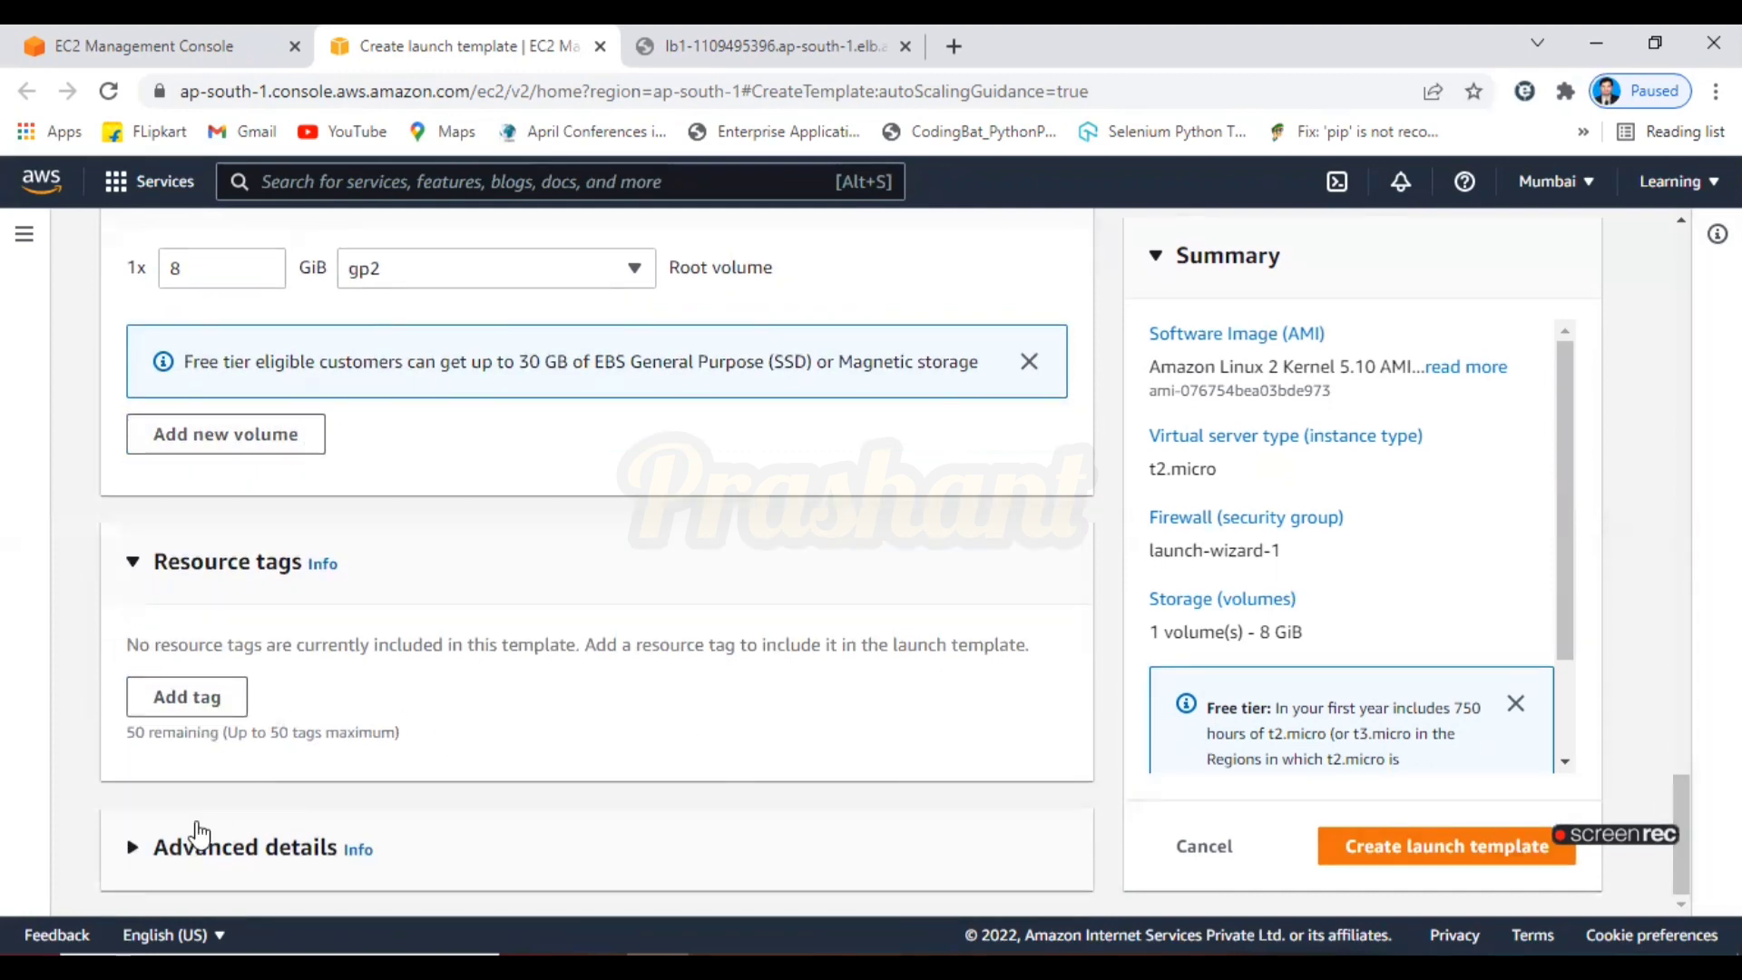
Expand the template's advanced details and start editing the User data field
click(136, 846)
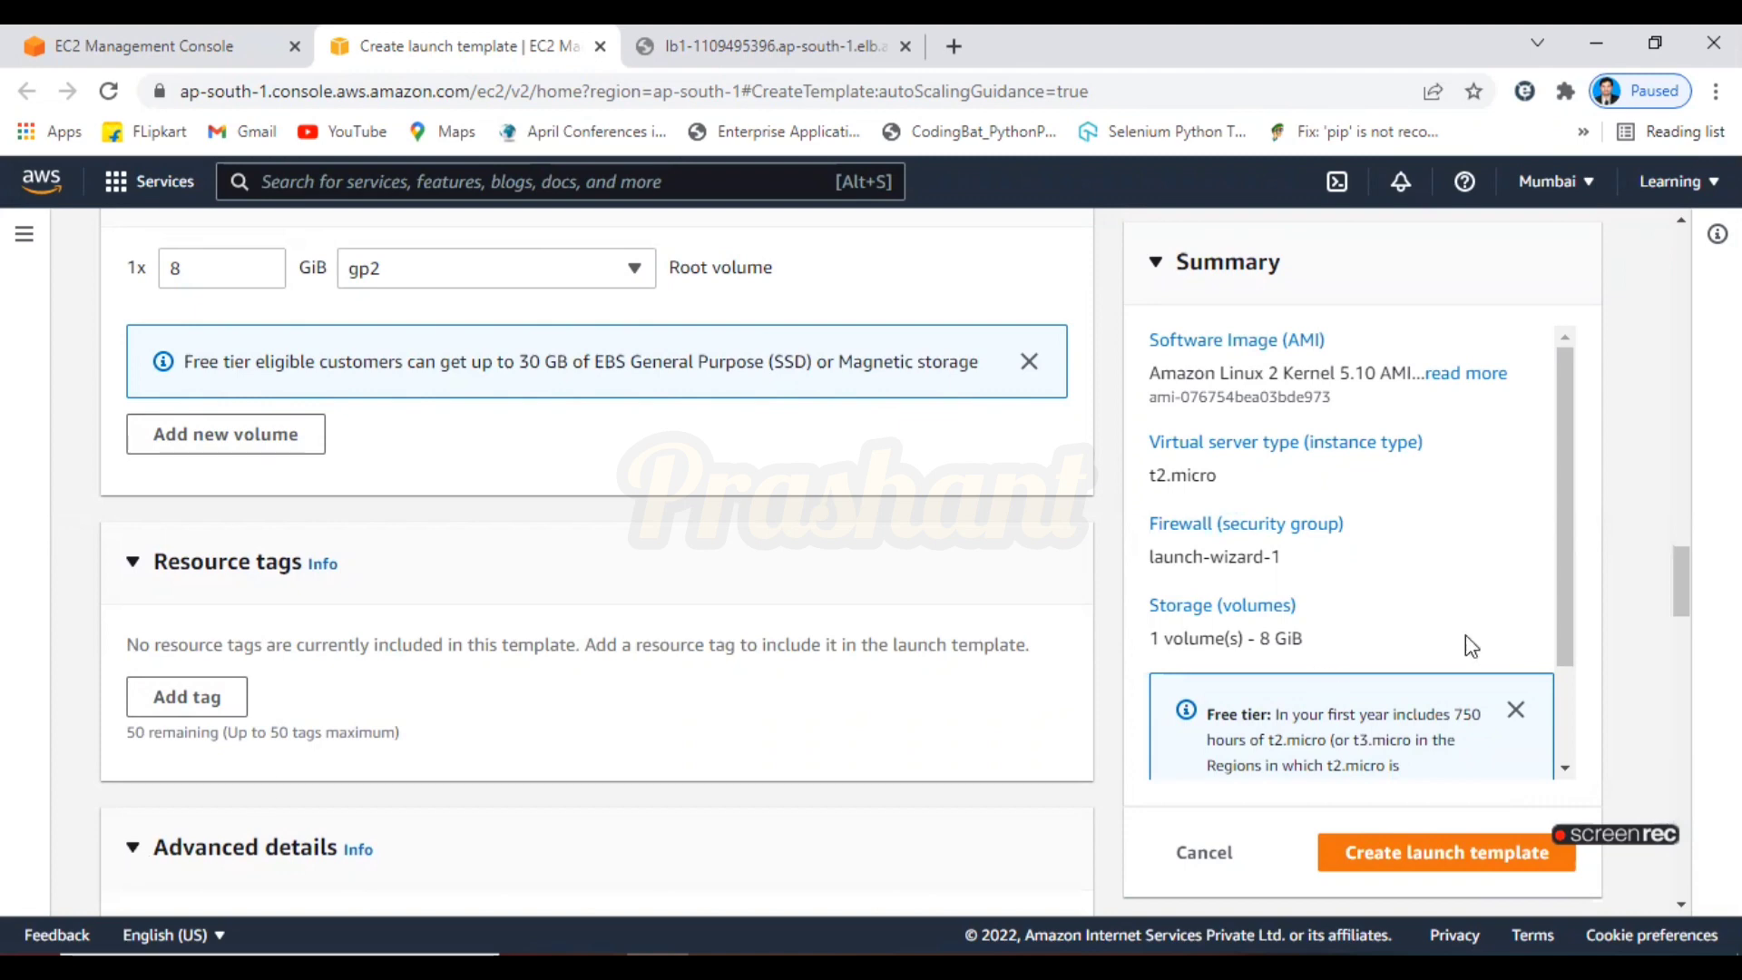
scroll(1695, 672, down, 8)
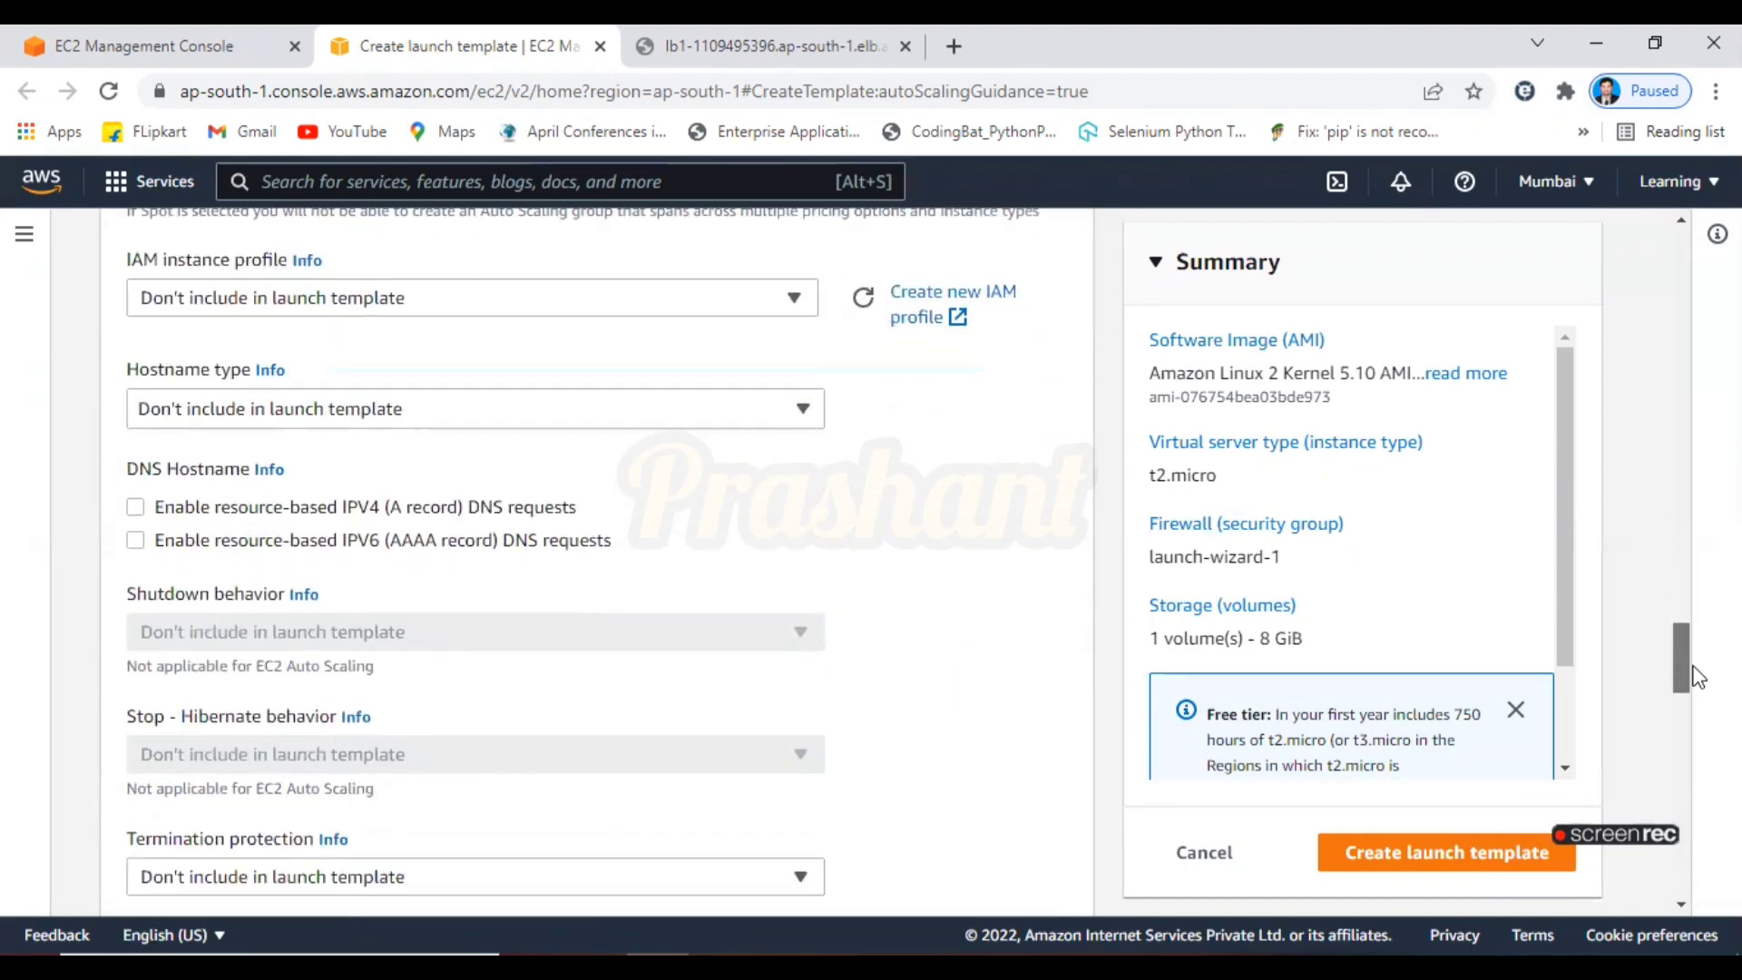
scroll(1695, 676, down, 7)
scroll(1695, 676, down, 14)
scroll(1695, 676, down, 3)
click(712, 641)
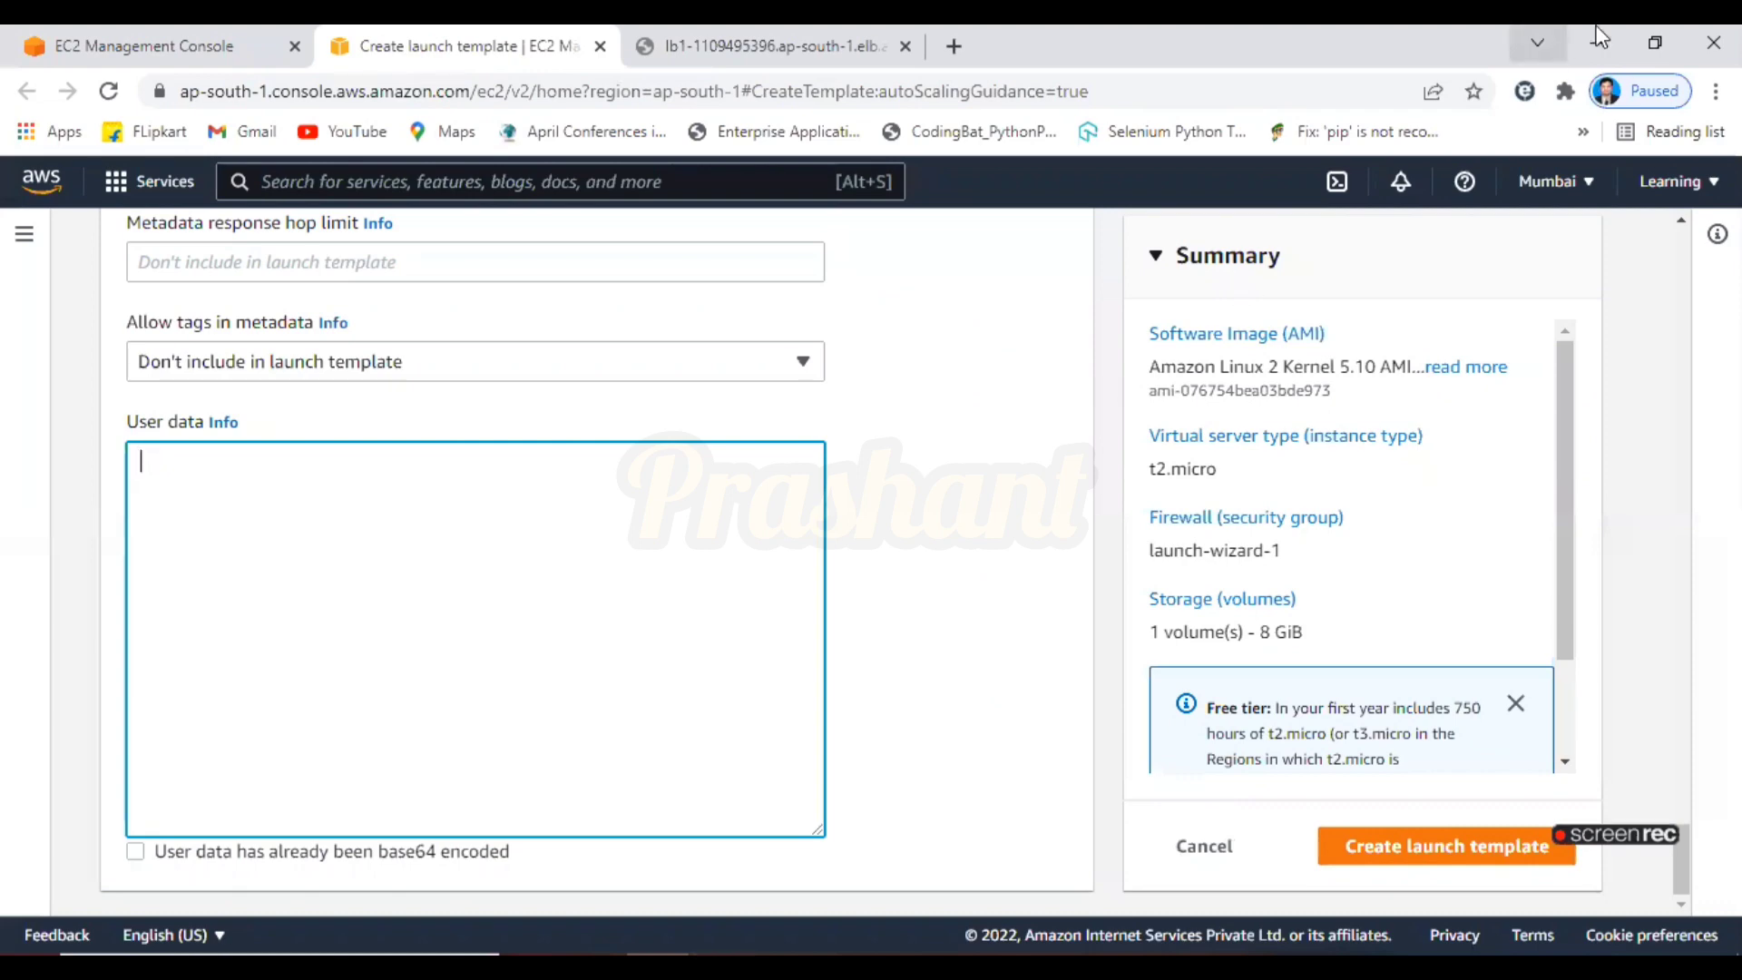
Copy the Apache install script, starting at #!/bin/bash, from the Notepad file "ssh command to connect with ec2" into User data
click(1617, 37)
click(1617, 36)
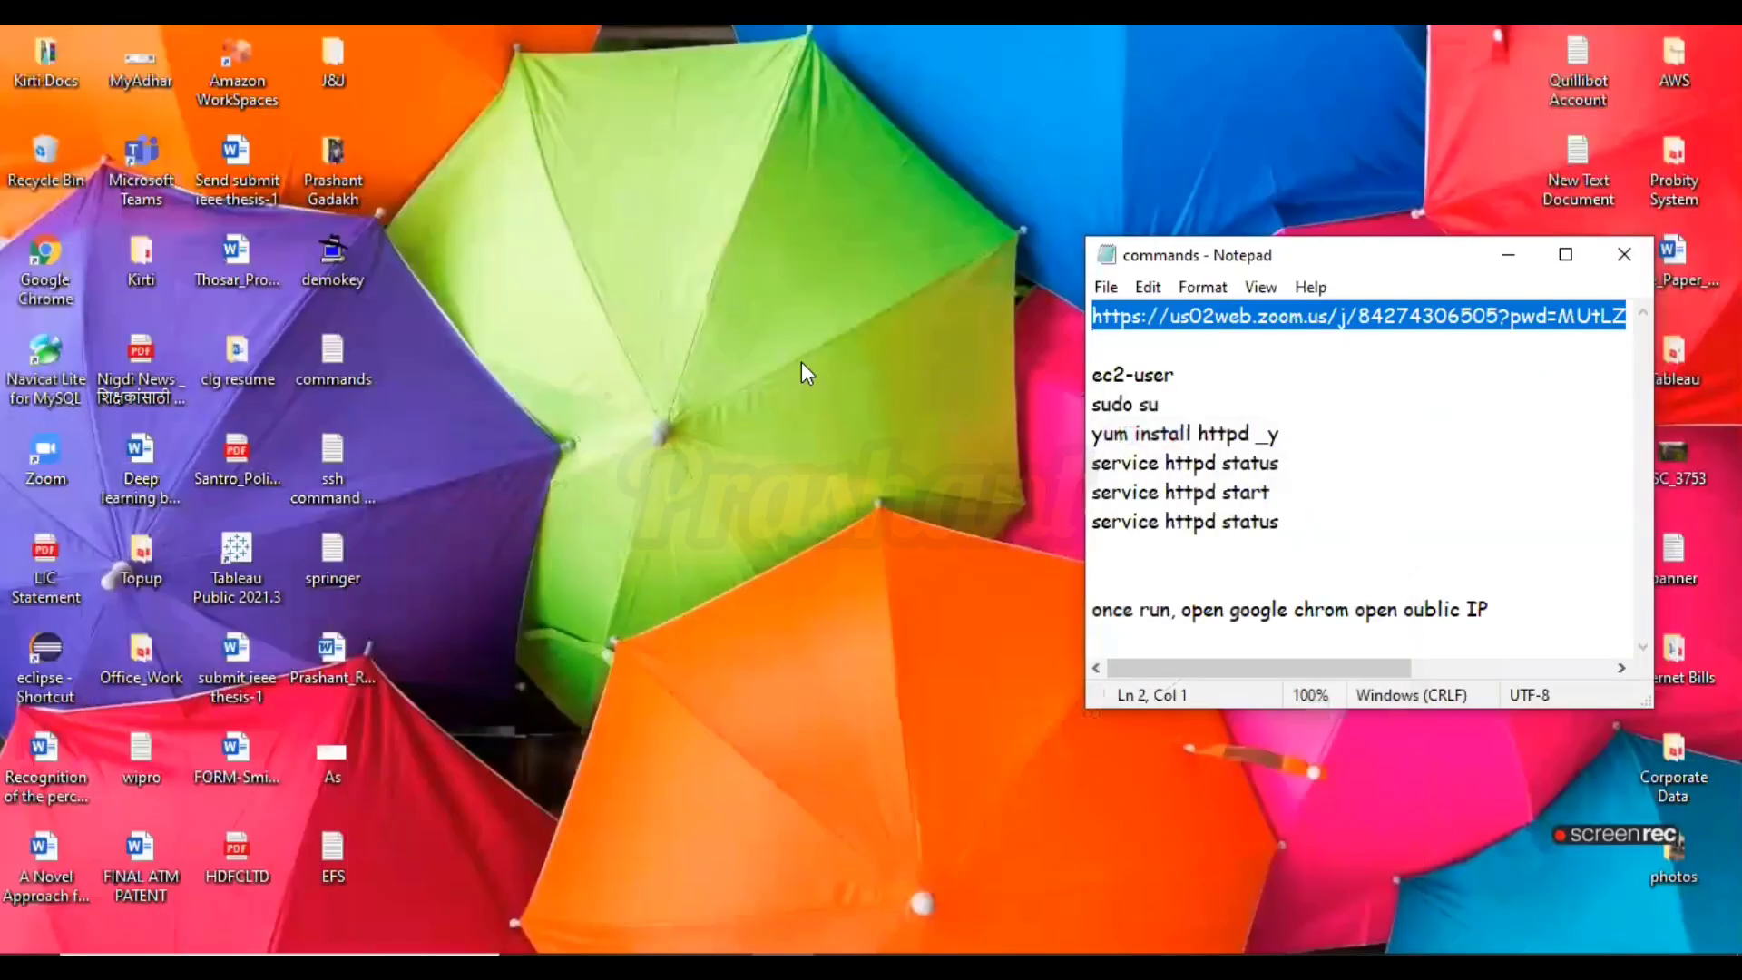
double_click(354, 487)
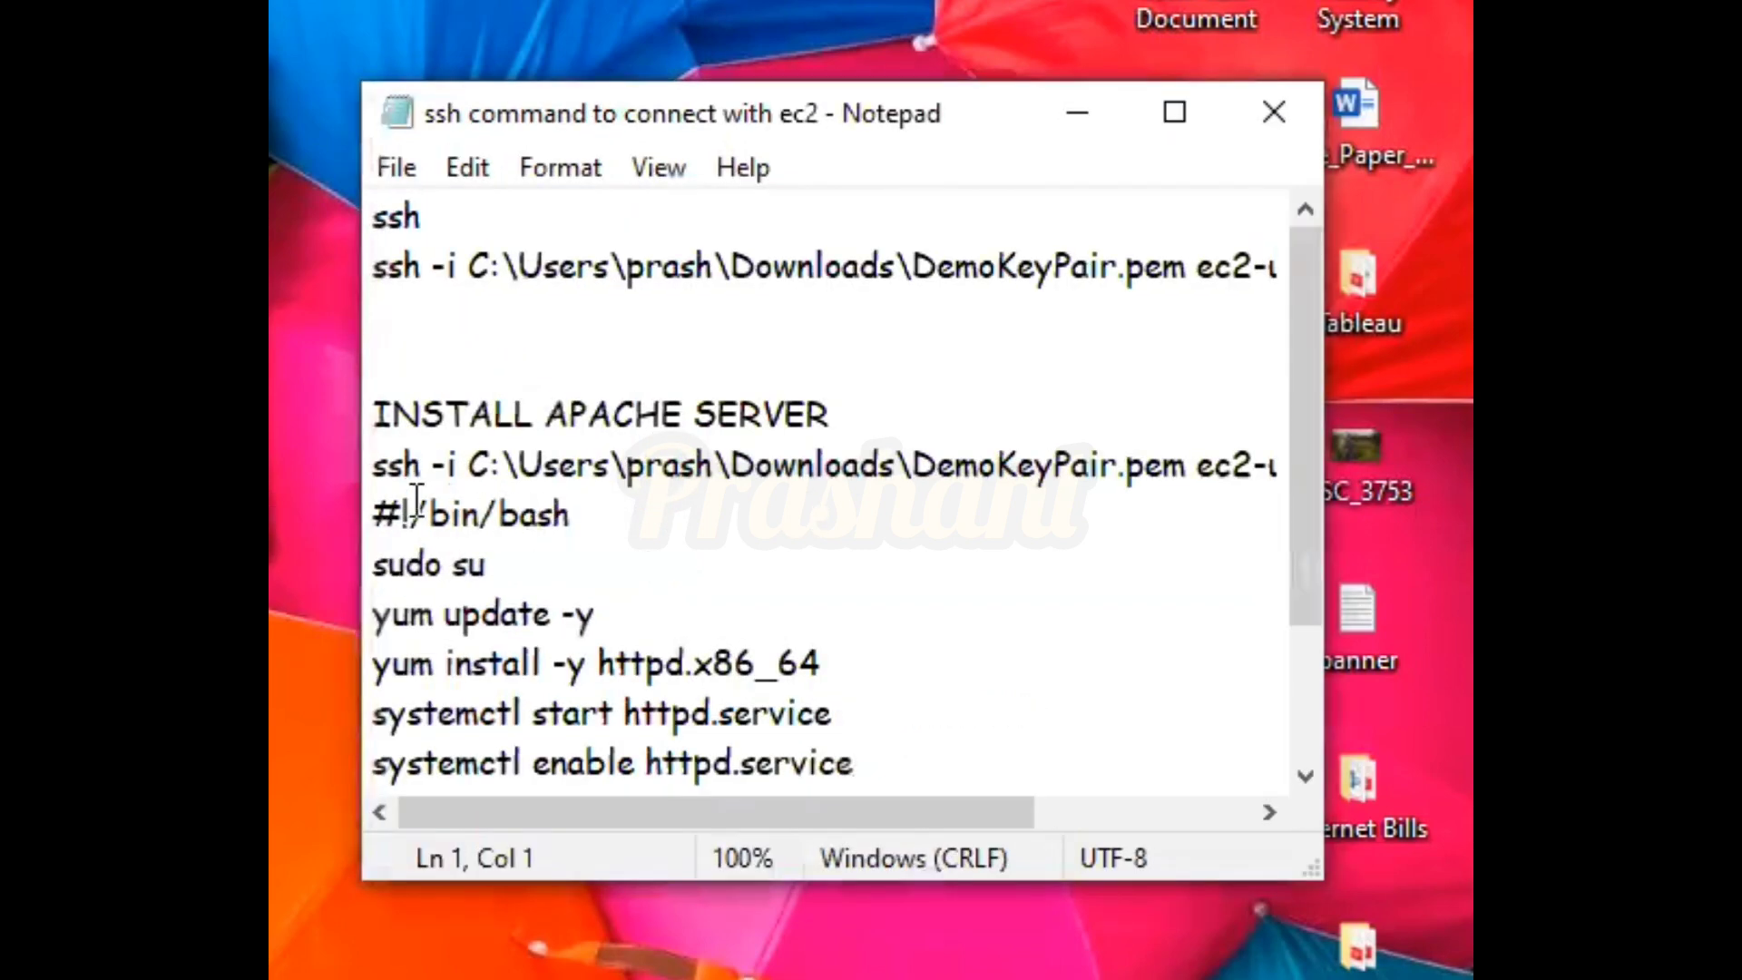
drag(379, 511, 520, 705)
key(ctrl+c)
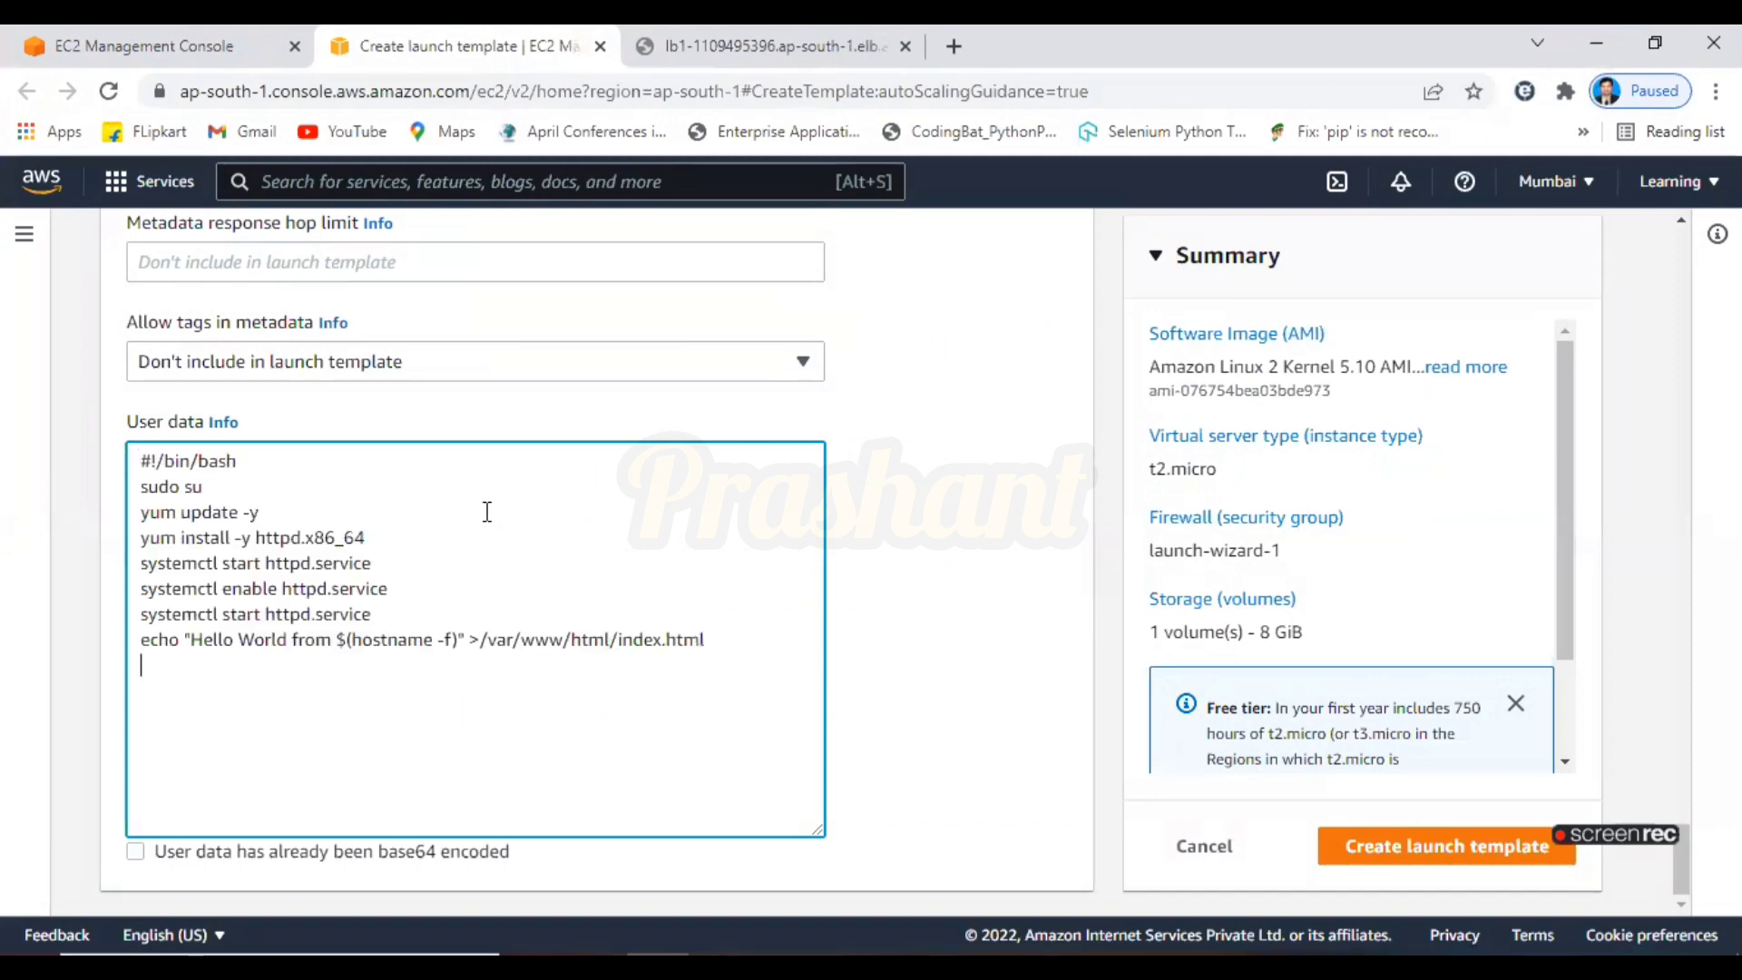
Examine the User data script's opening lines, the yum update and httpd install commands, and the systemctl httpd.service commands
drag(141, 461, 230, 462)
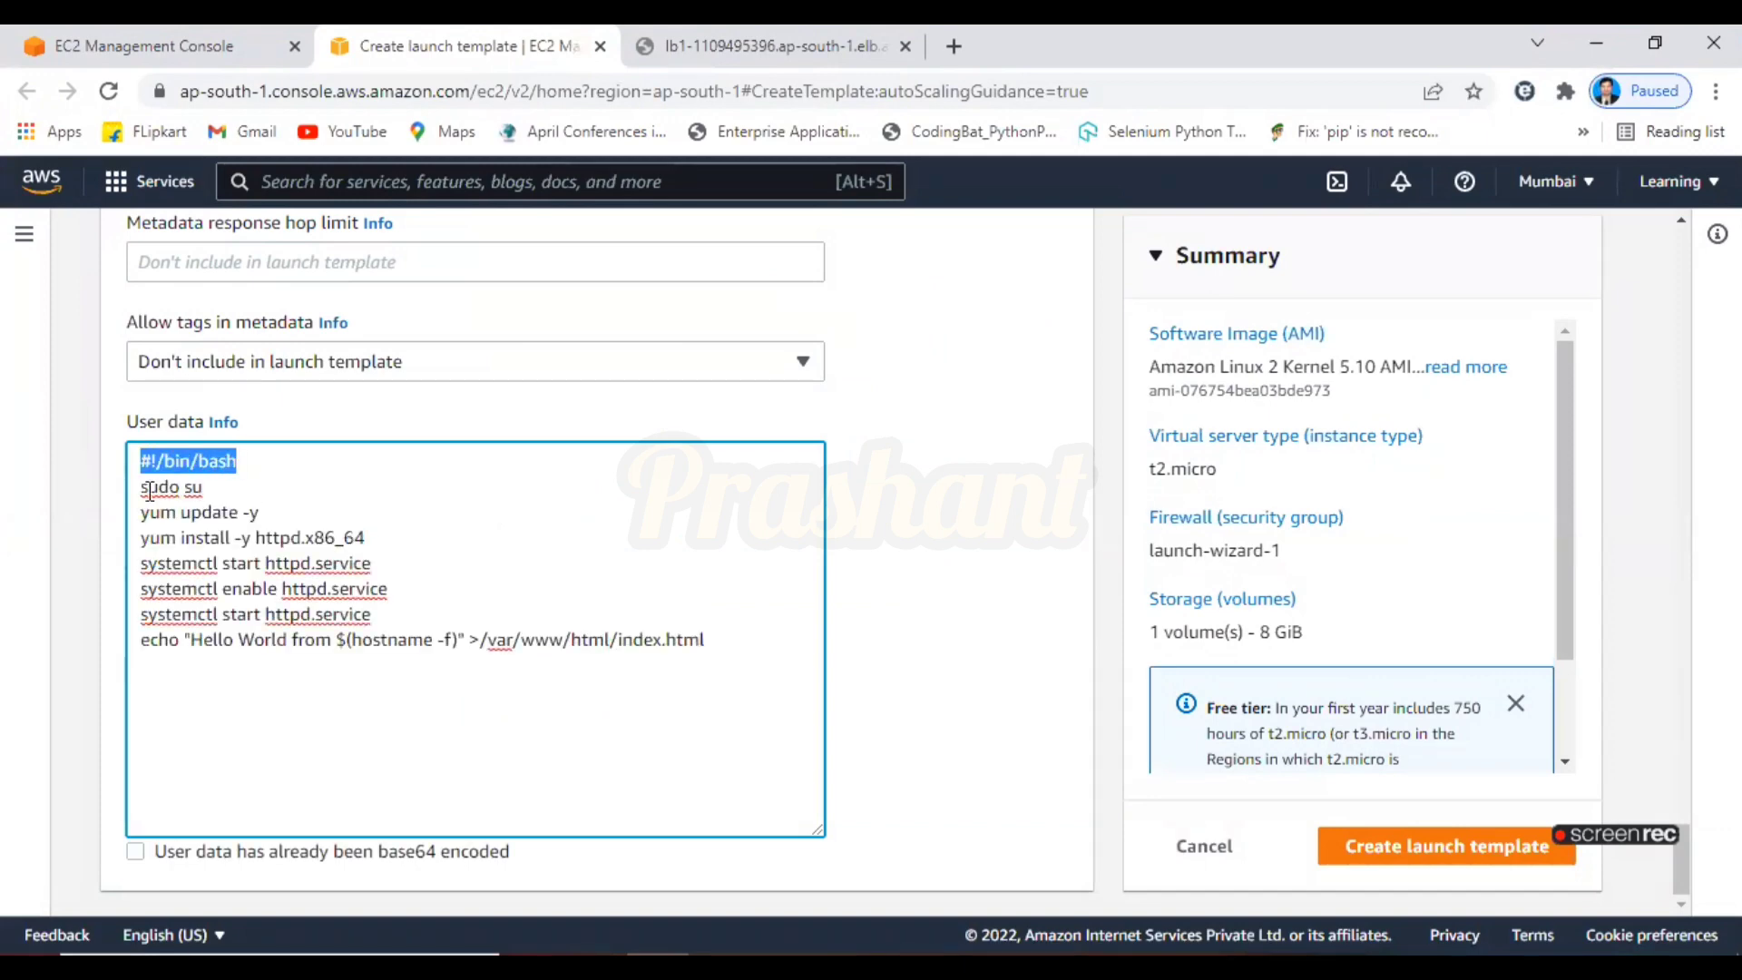
drag(139, 488, 211, 494)
click(293, 488)
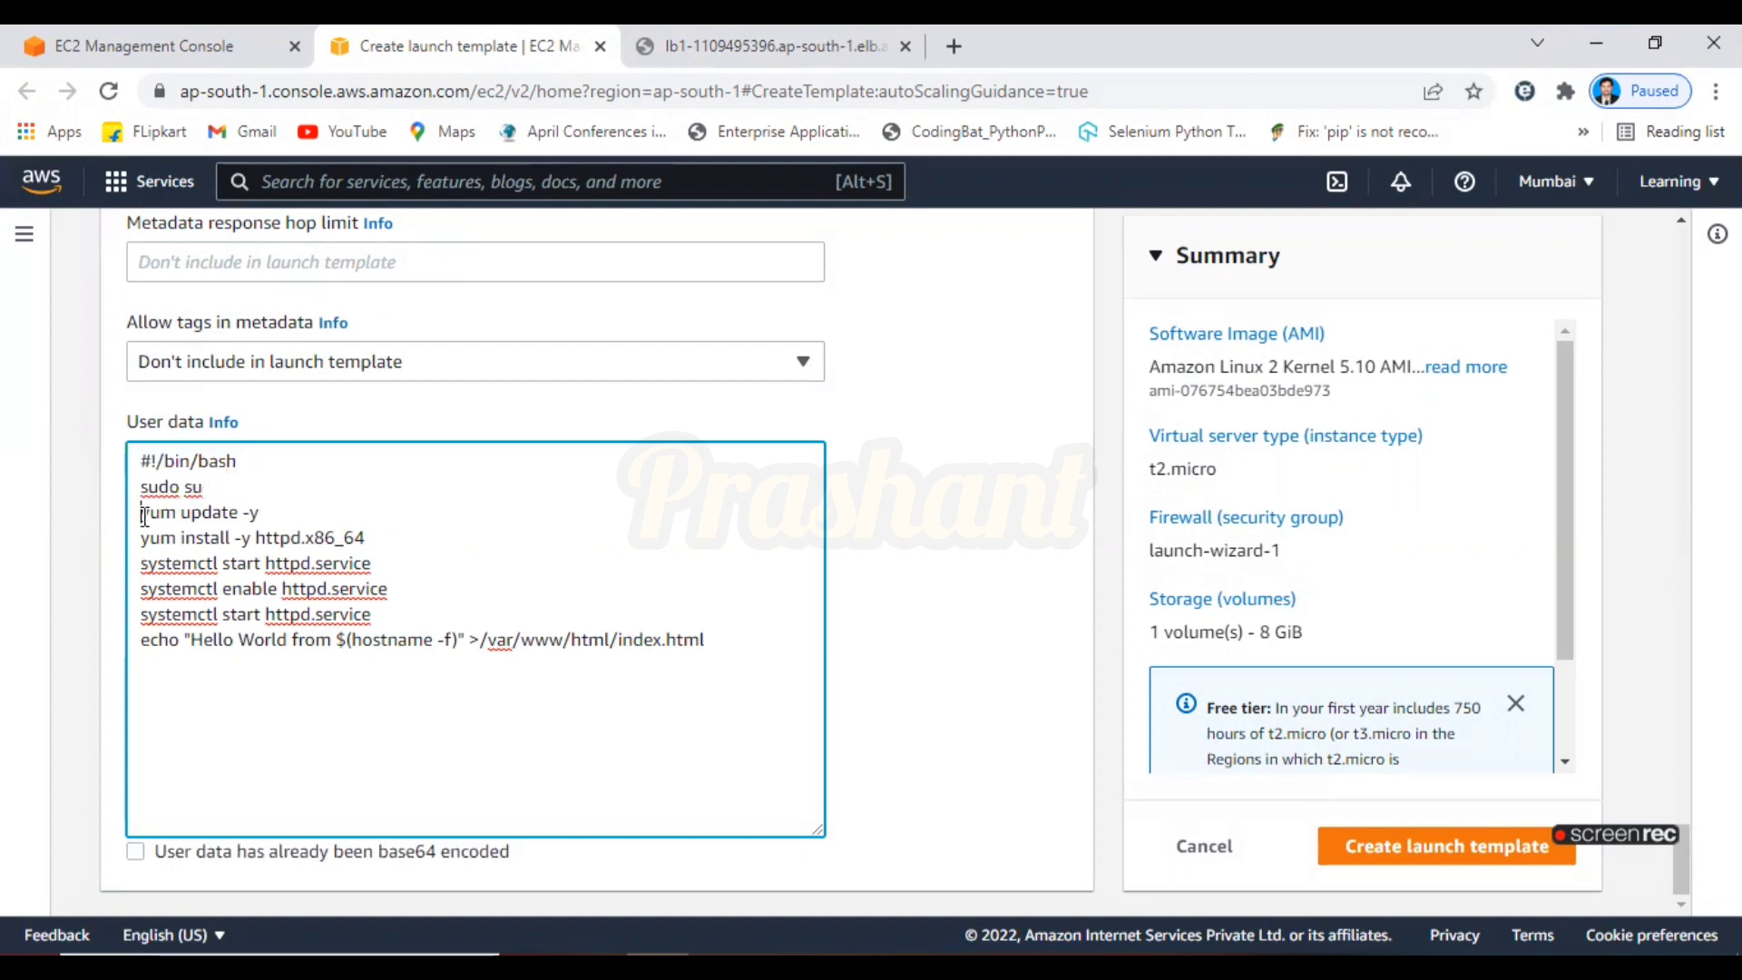
drag(169, 517, 283, 517)
click(283, 517)
drag(140, 539, 380, 534)
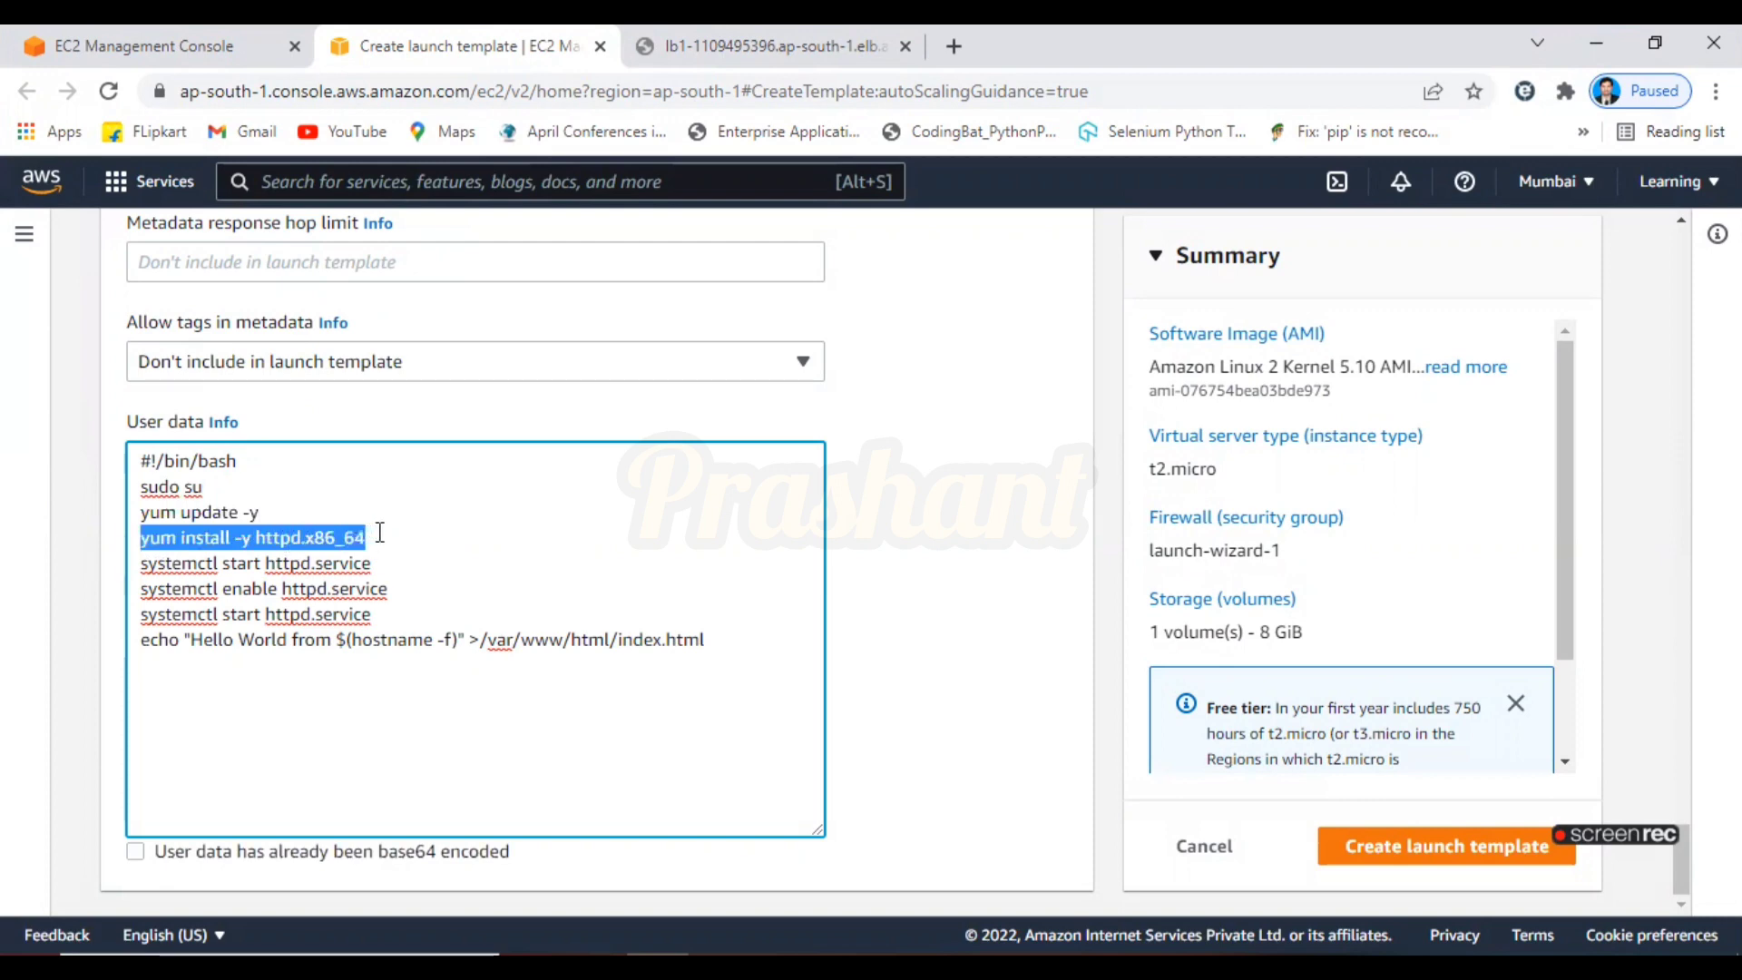
click(381, 533)
drag(147, 563, 390, 563)
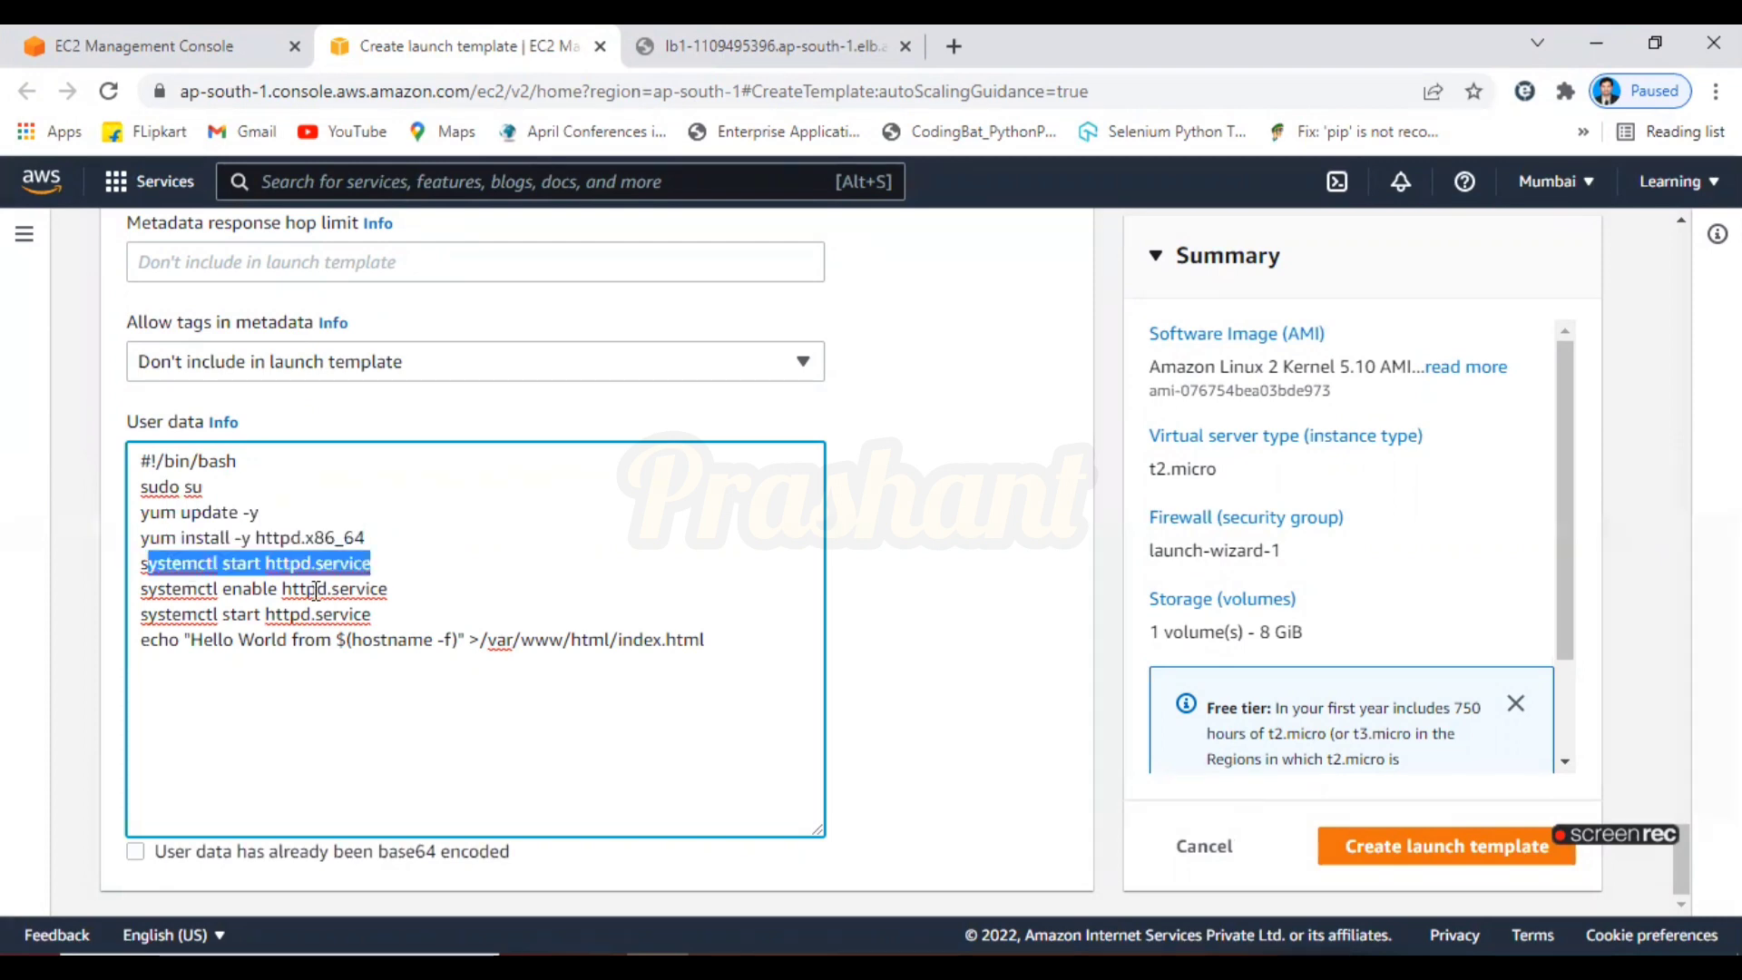
drag(142, 595, 403, 624)
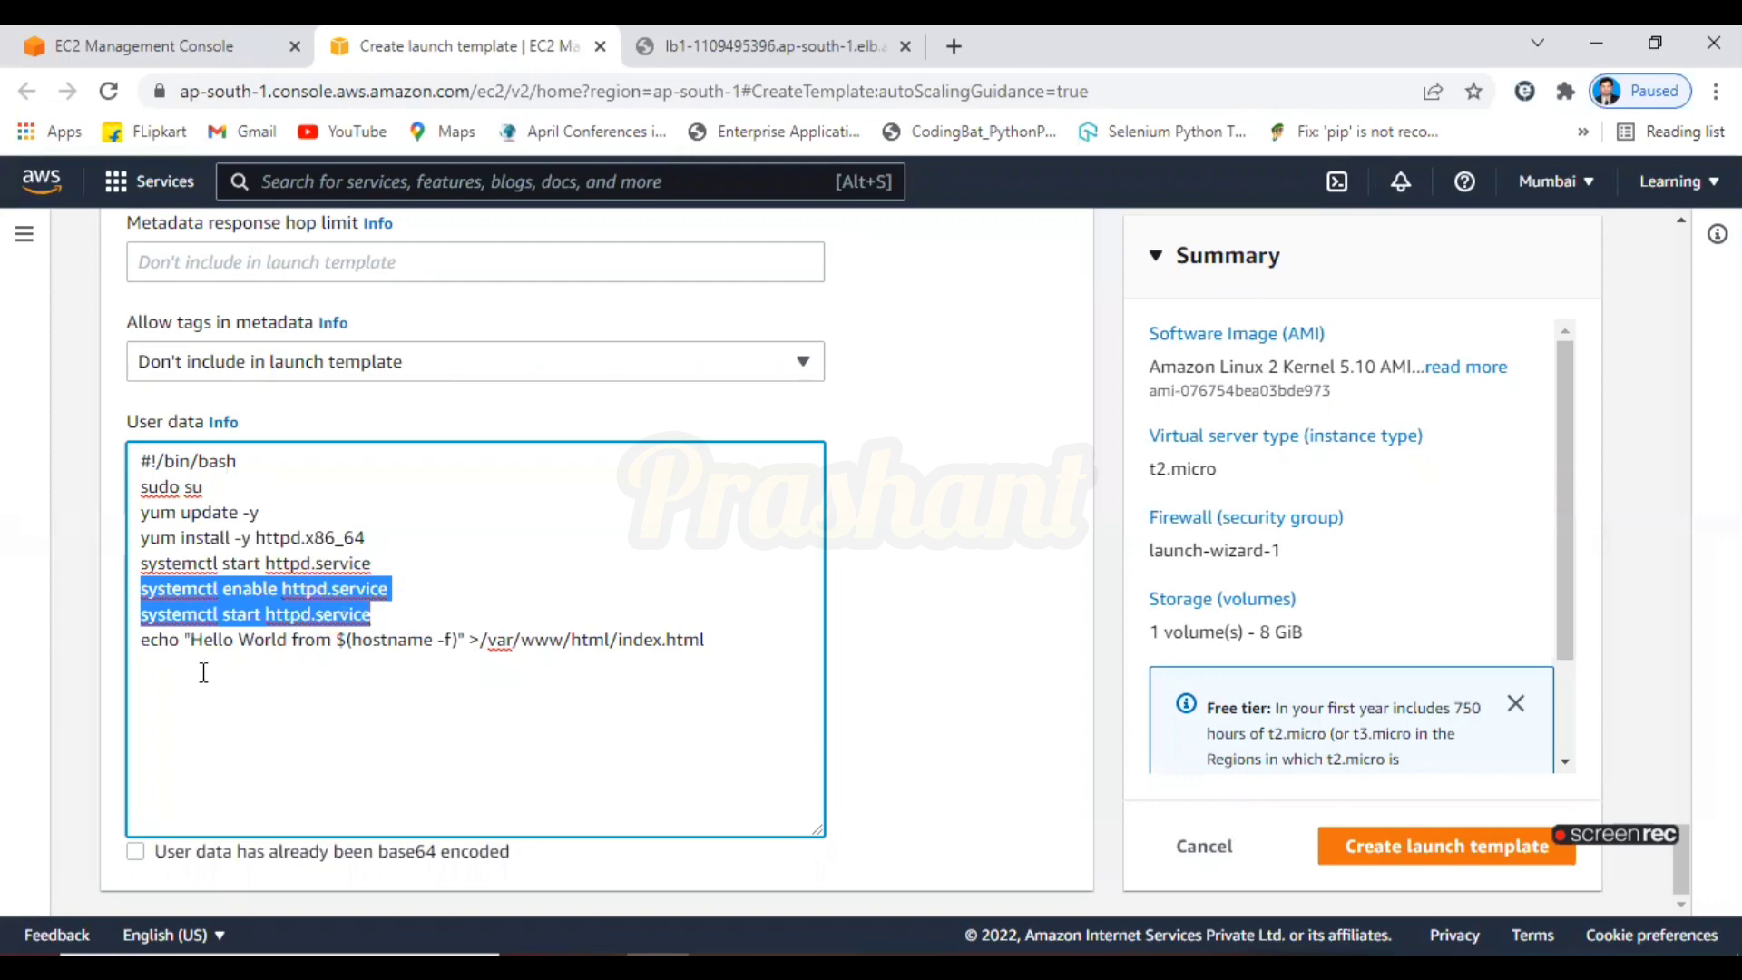
Examine the script's echo line, from its Hello World message to the index.html file it writes to
click(140, 647)
drag(134, 644, 464, 633)
click(367, 681)
click(244, 645)
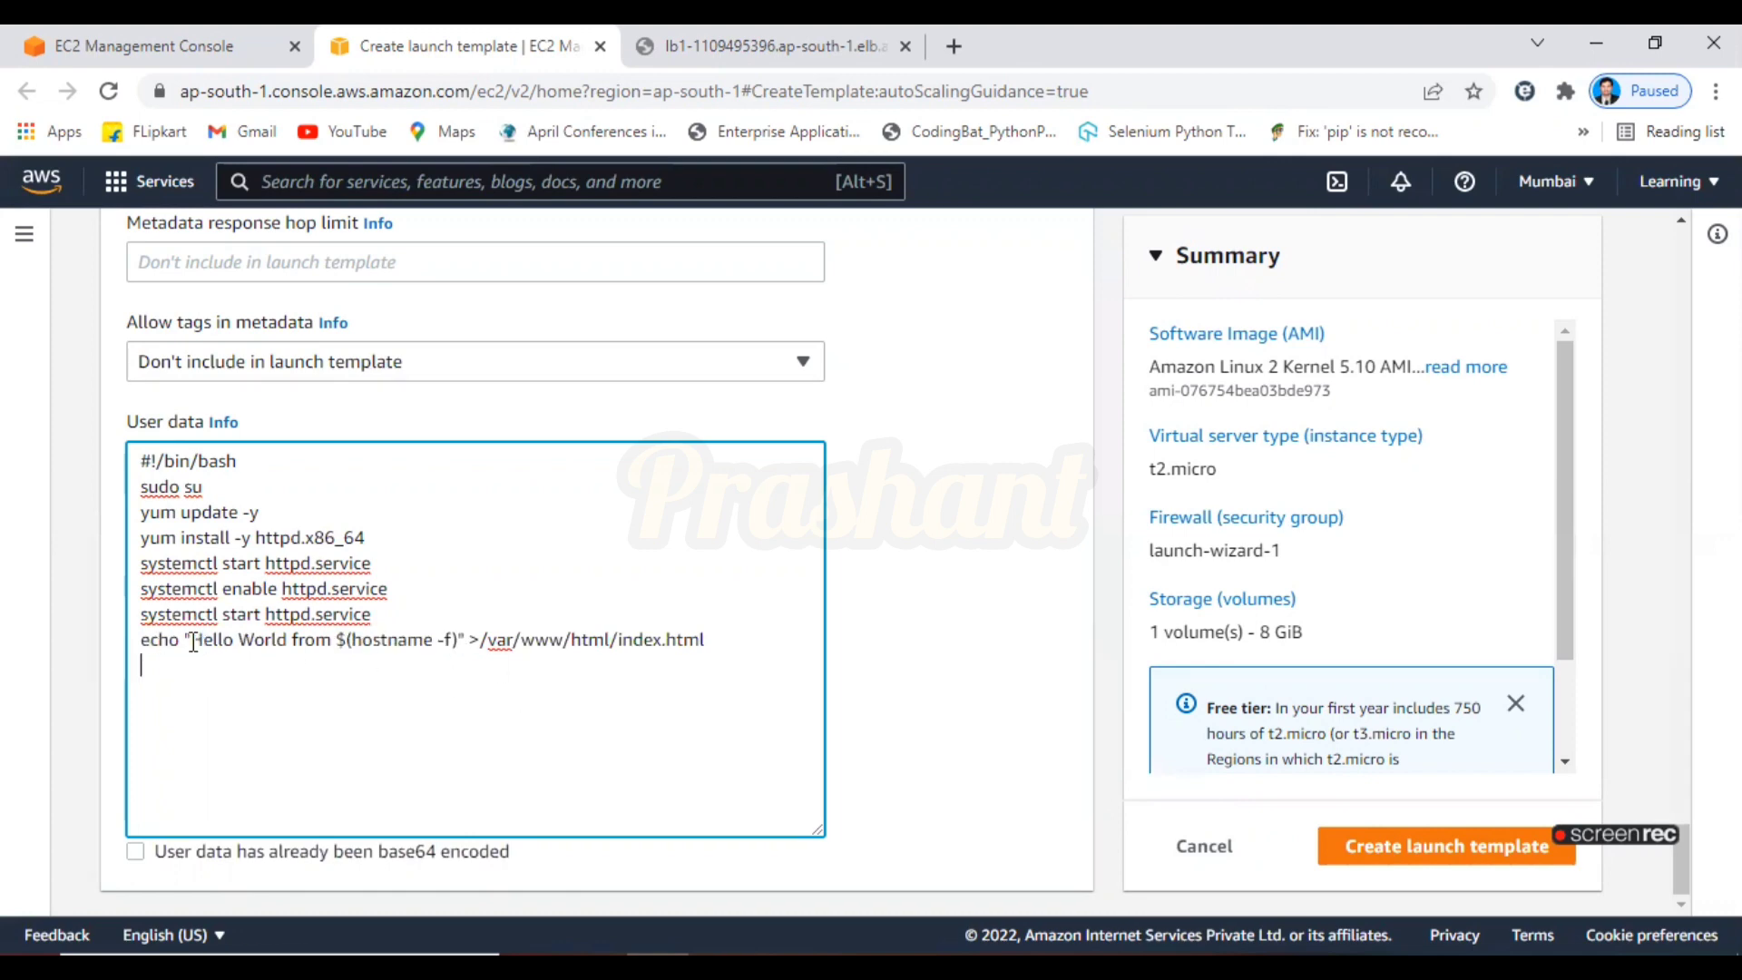
drag(194, 644, 275, 648)
click(638, 638)
drag(620, 638, 712, 632)
click(616, 725)
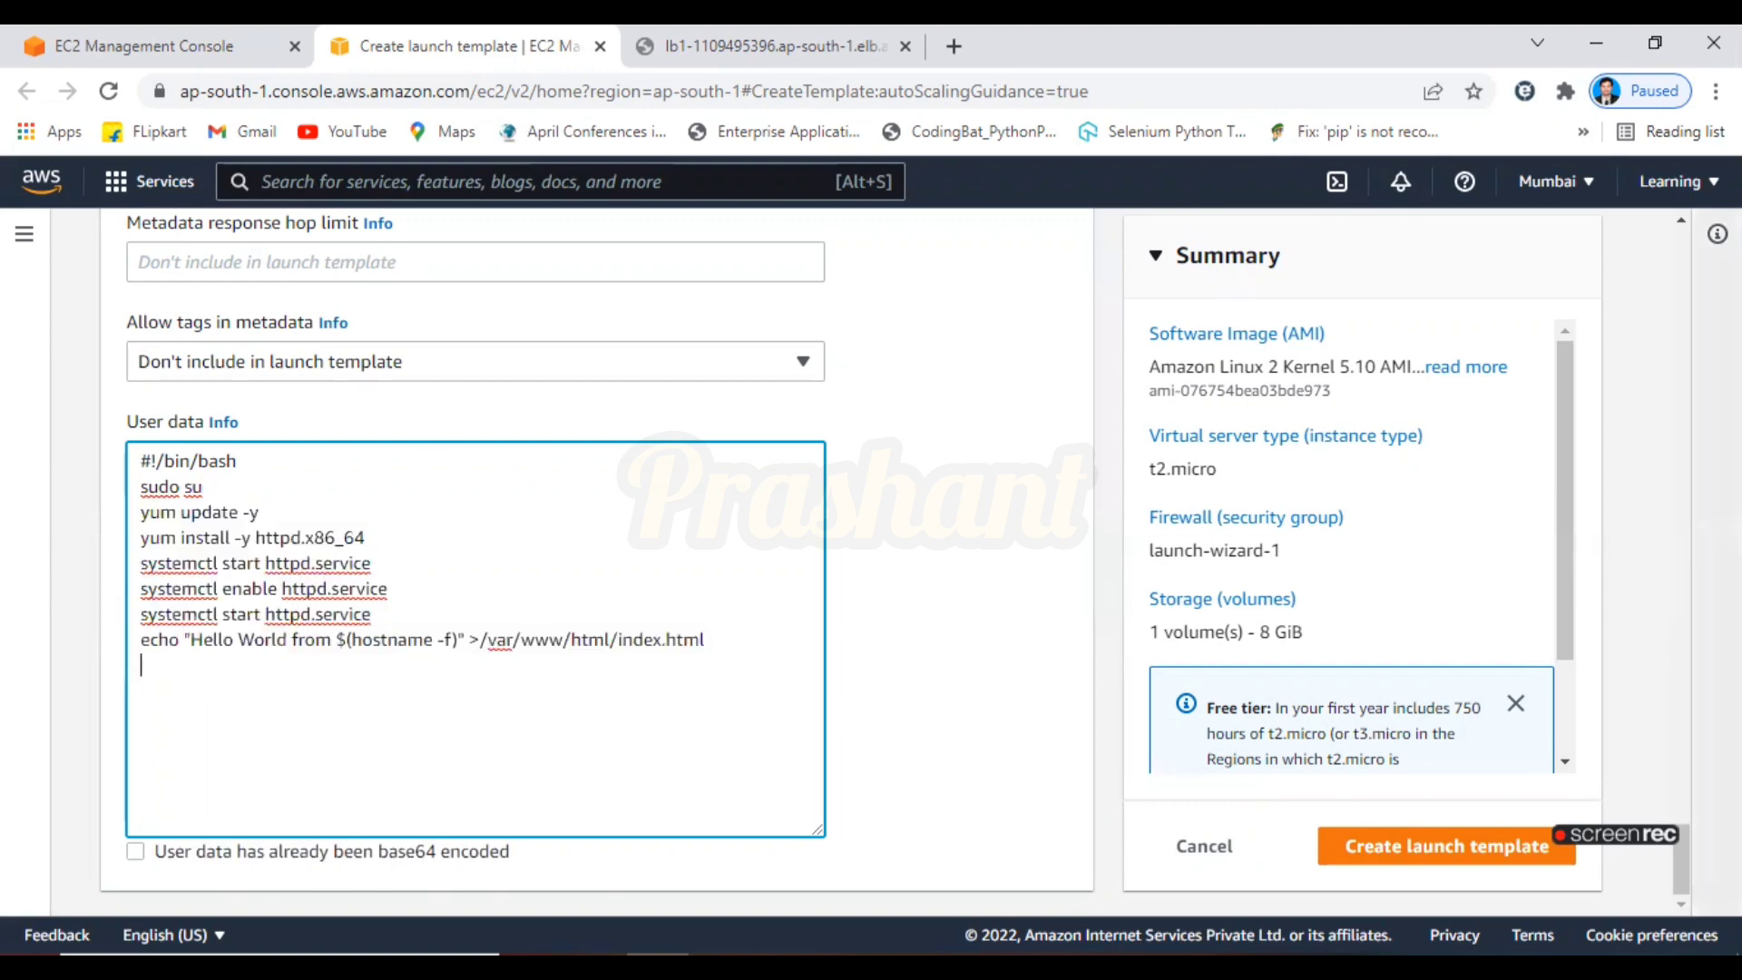
Create the launch template and view it in the list of launch templates
click(1450, 849)
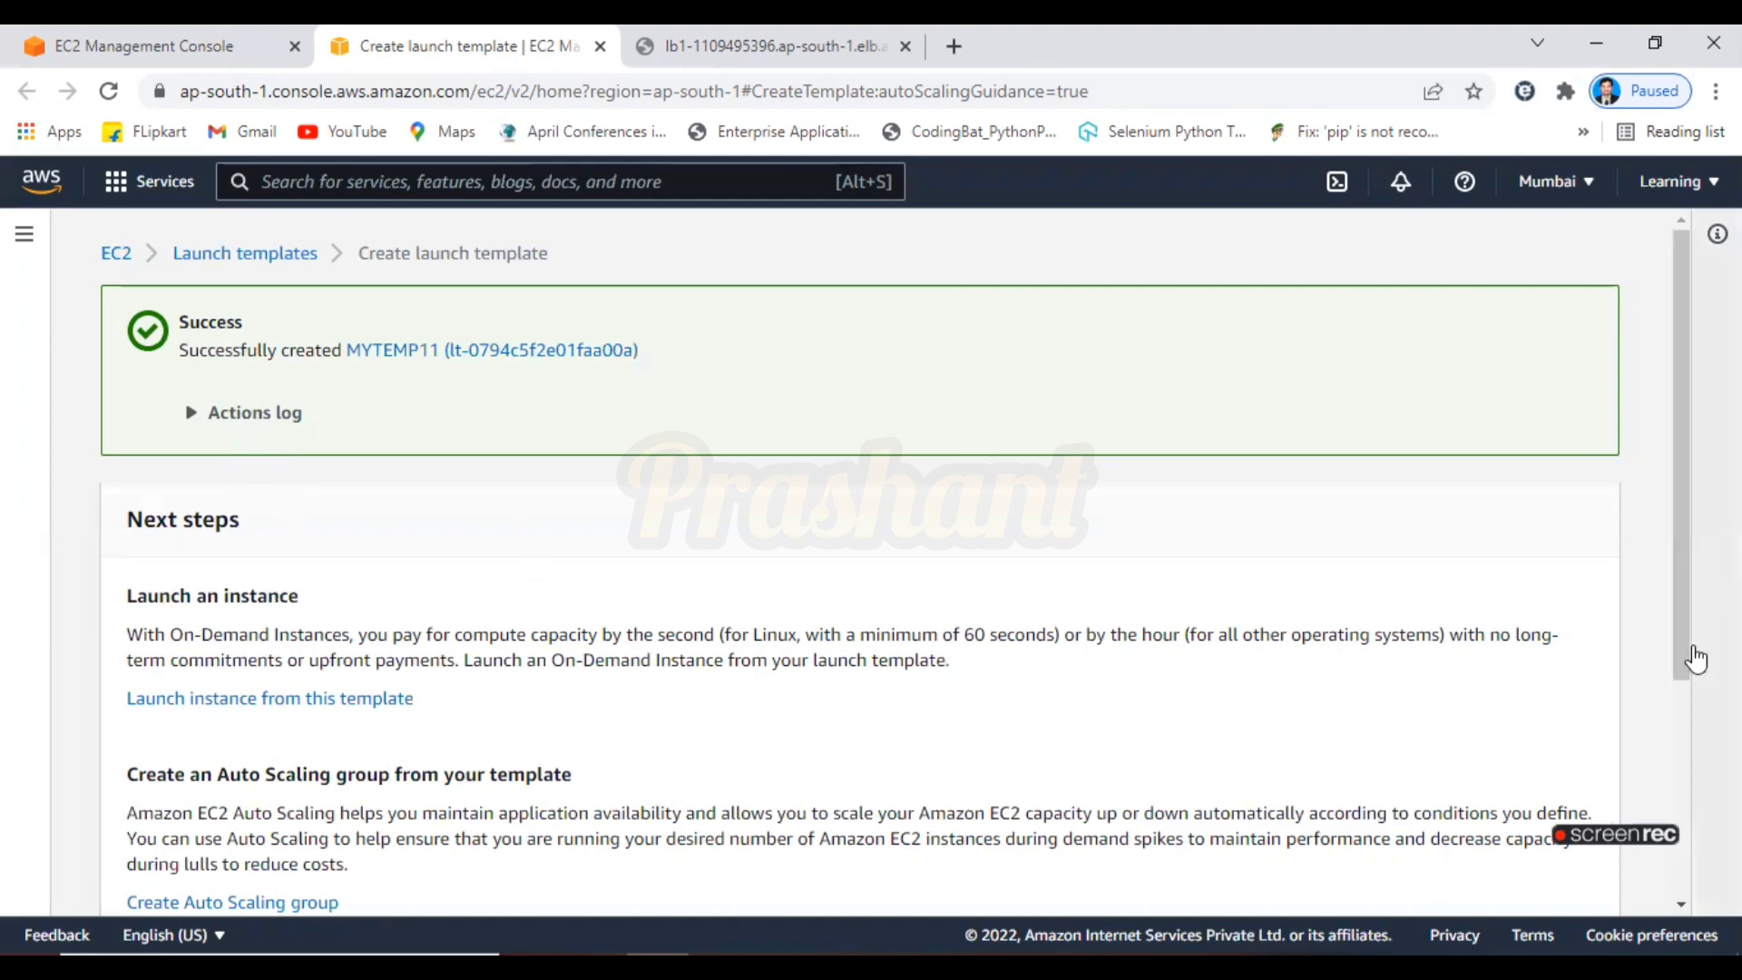
scroll(1684, 871, down, 3)
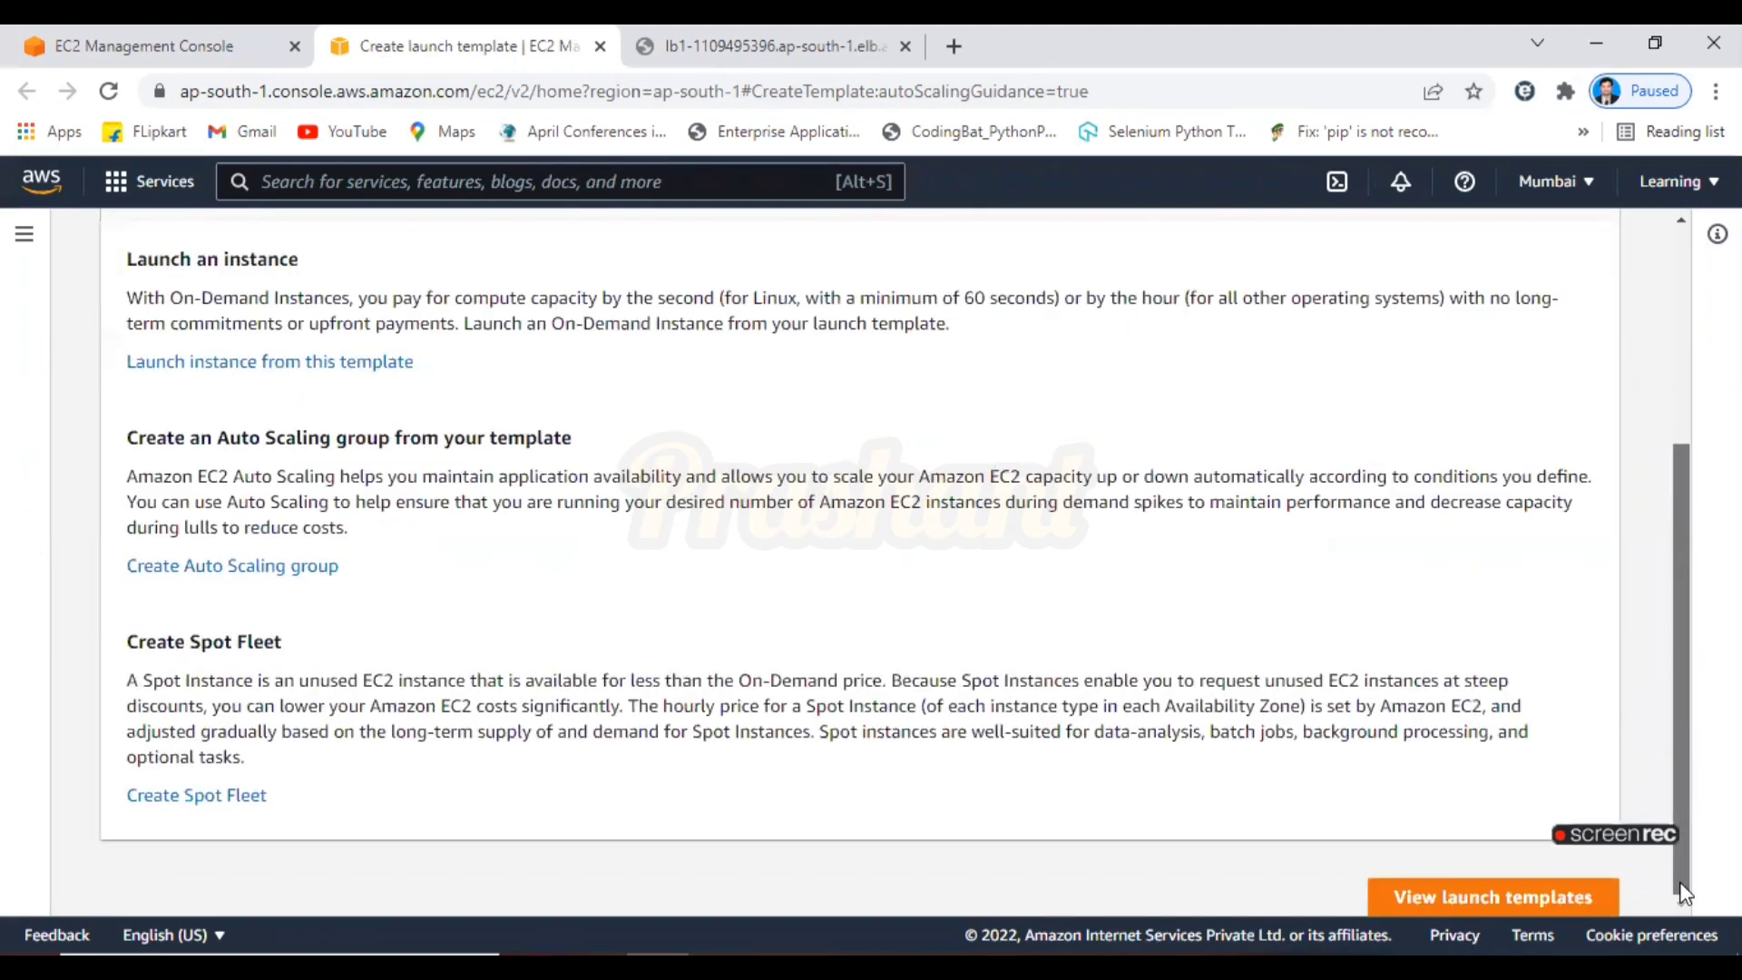
click(1510, 910)
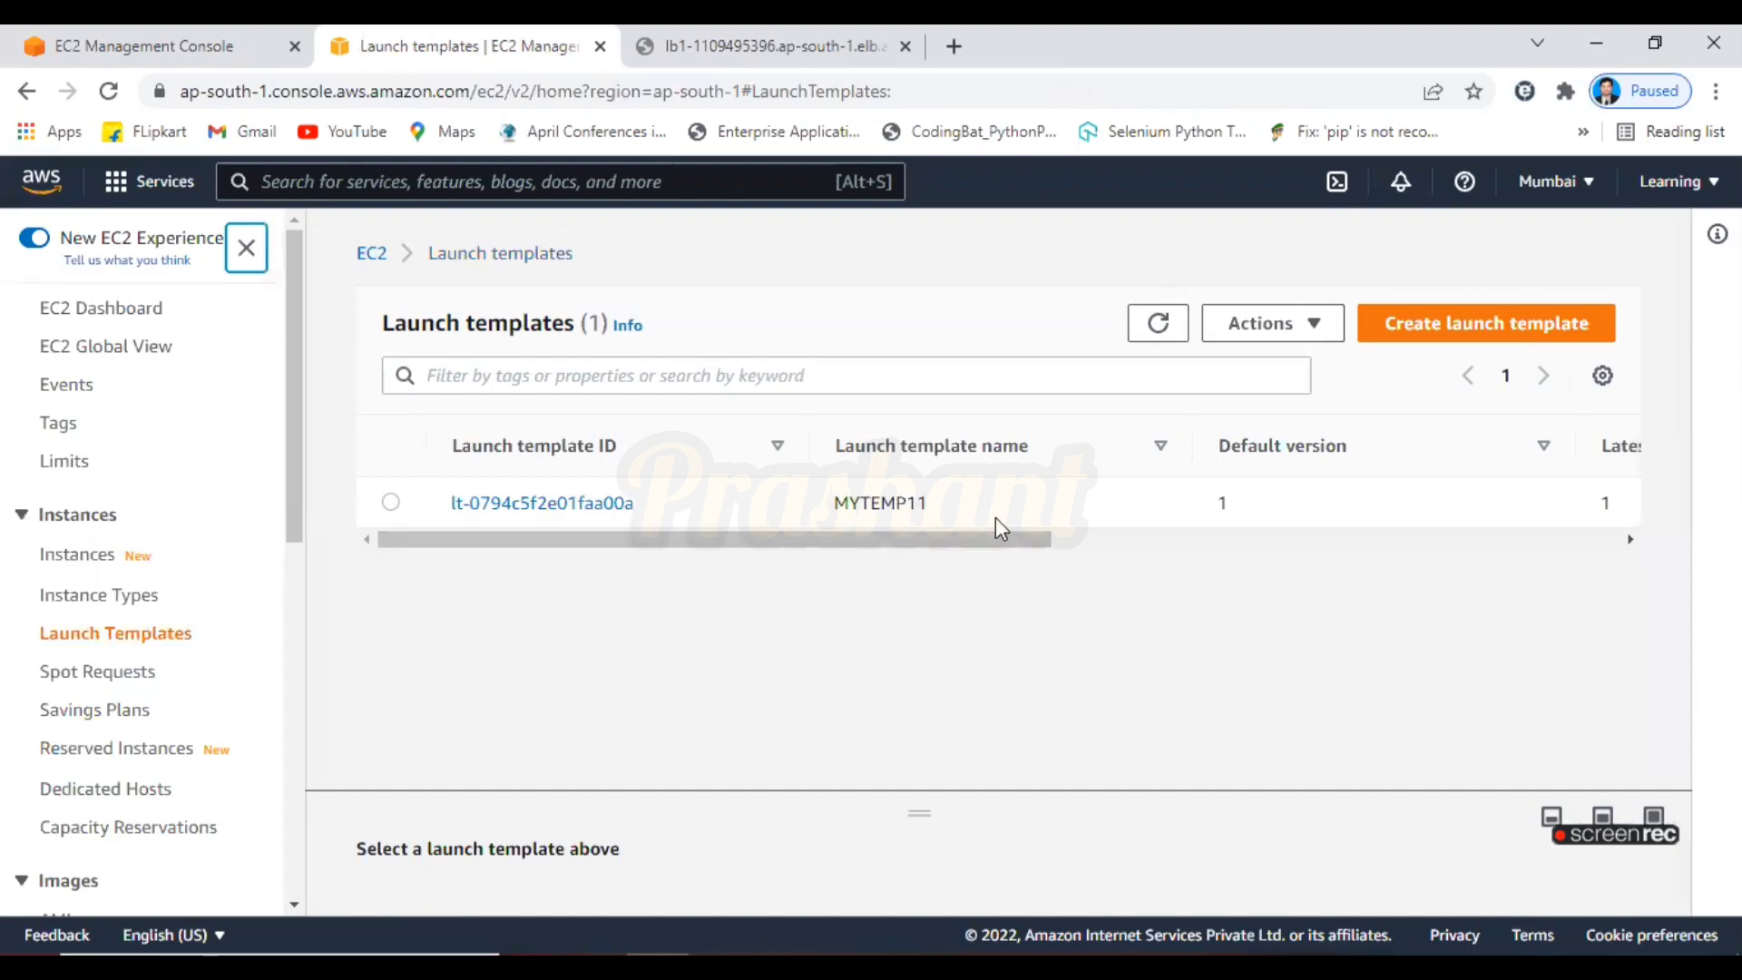
Return to the ASG1 setup, refresh the launch templates, select MYTEMP11 and continue to the instance launch options
click(194, 44)
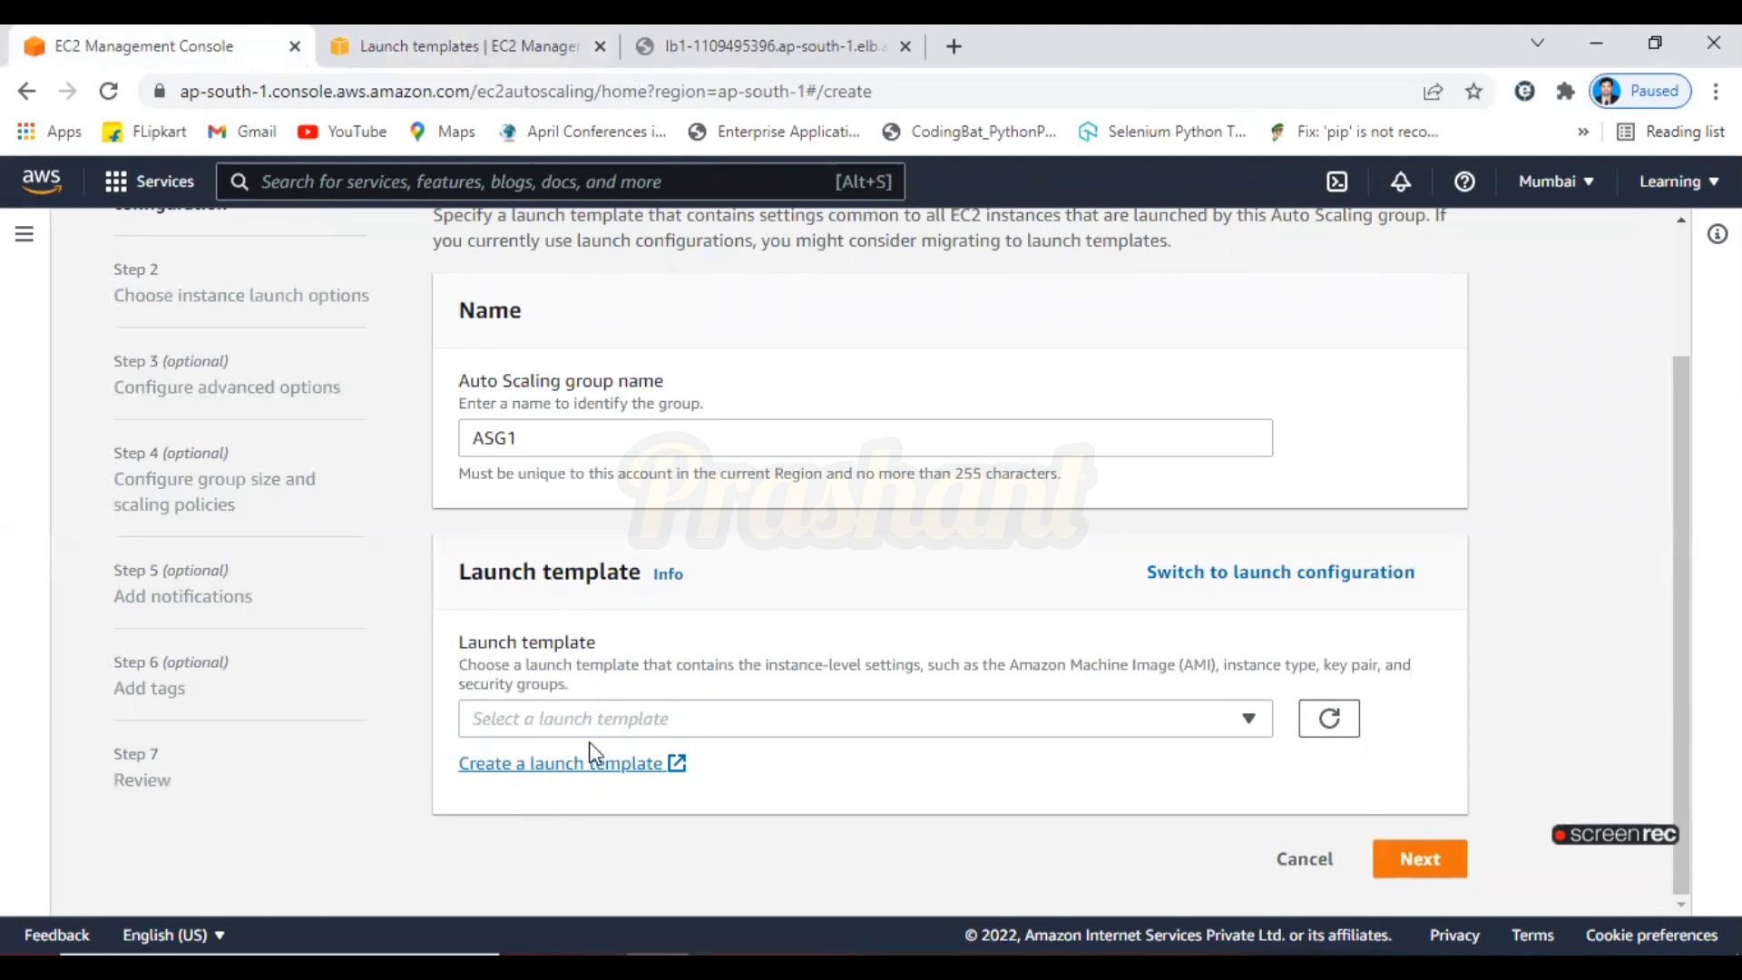
click(1333, 722)
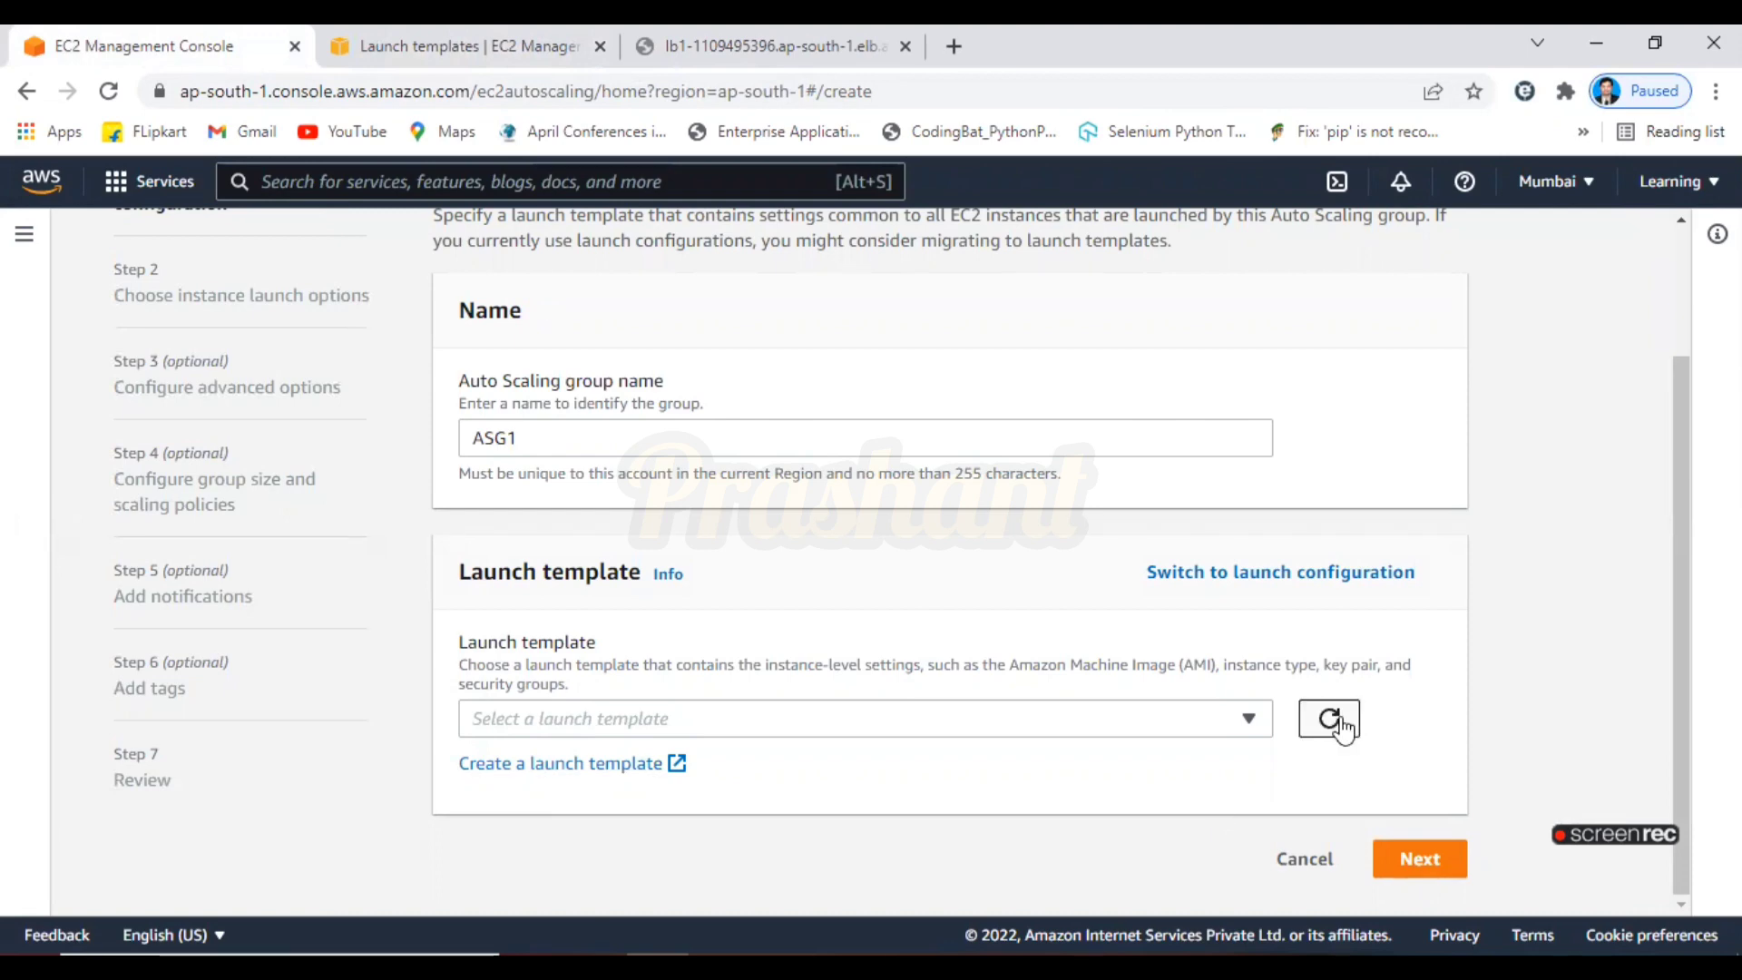
click(1252, 725)
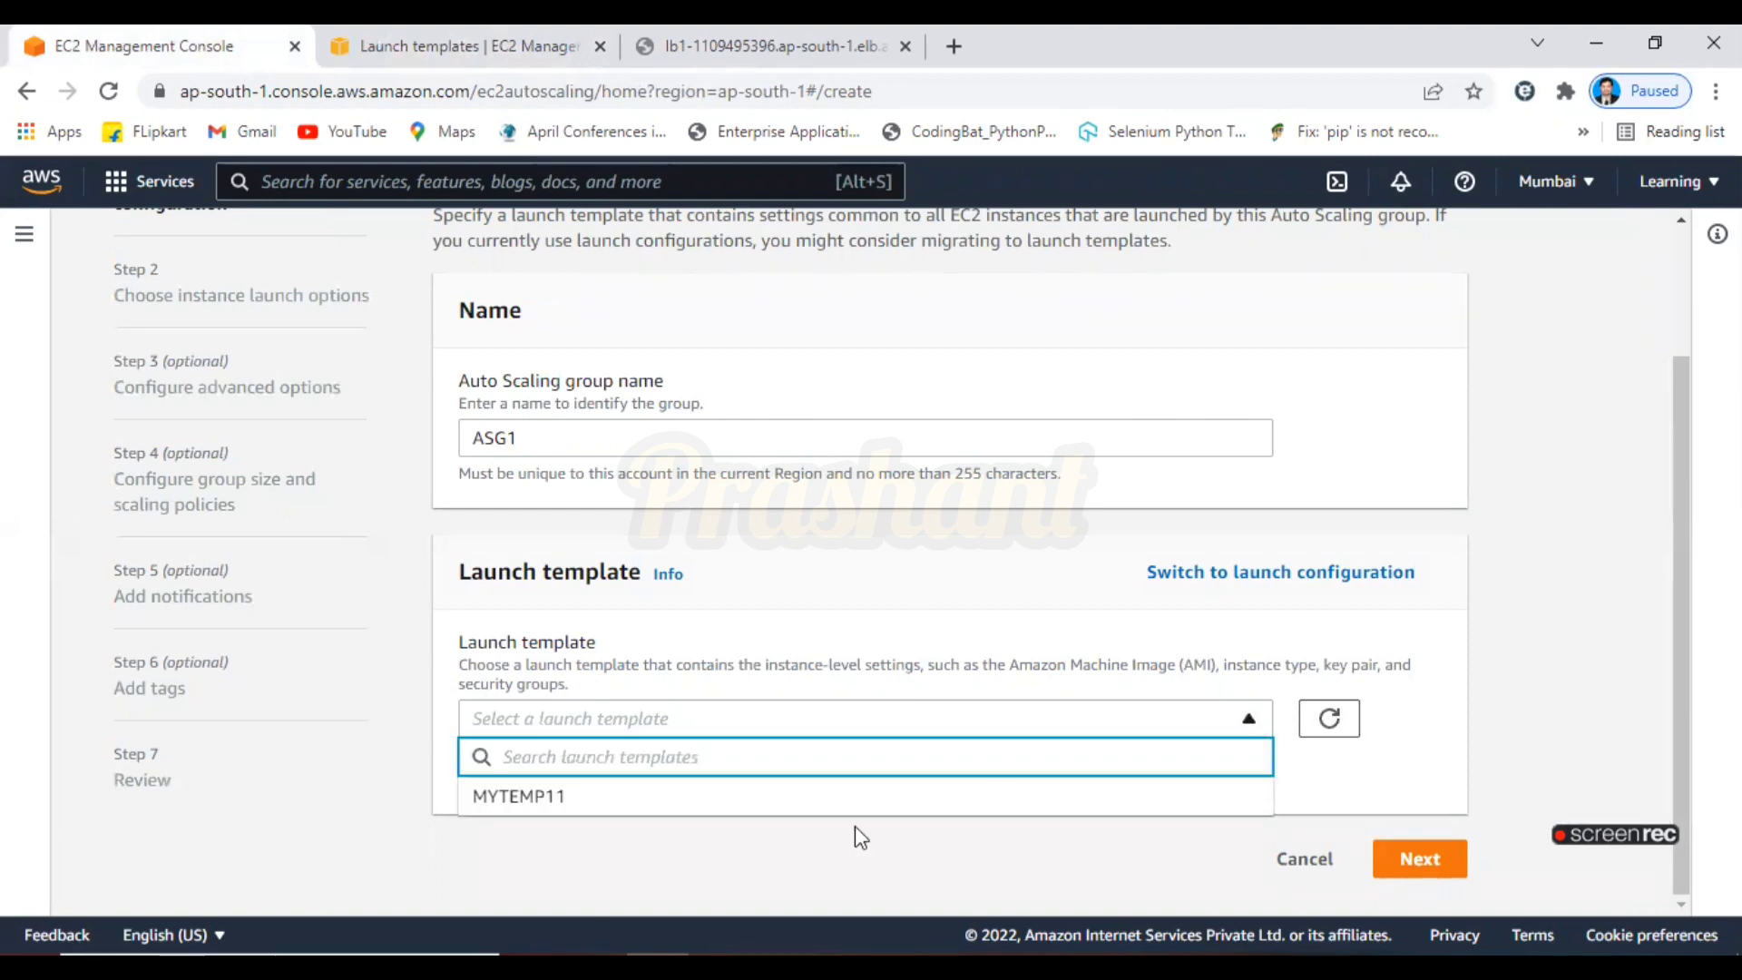
click(662, 801)
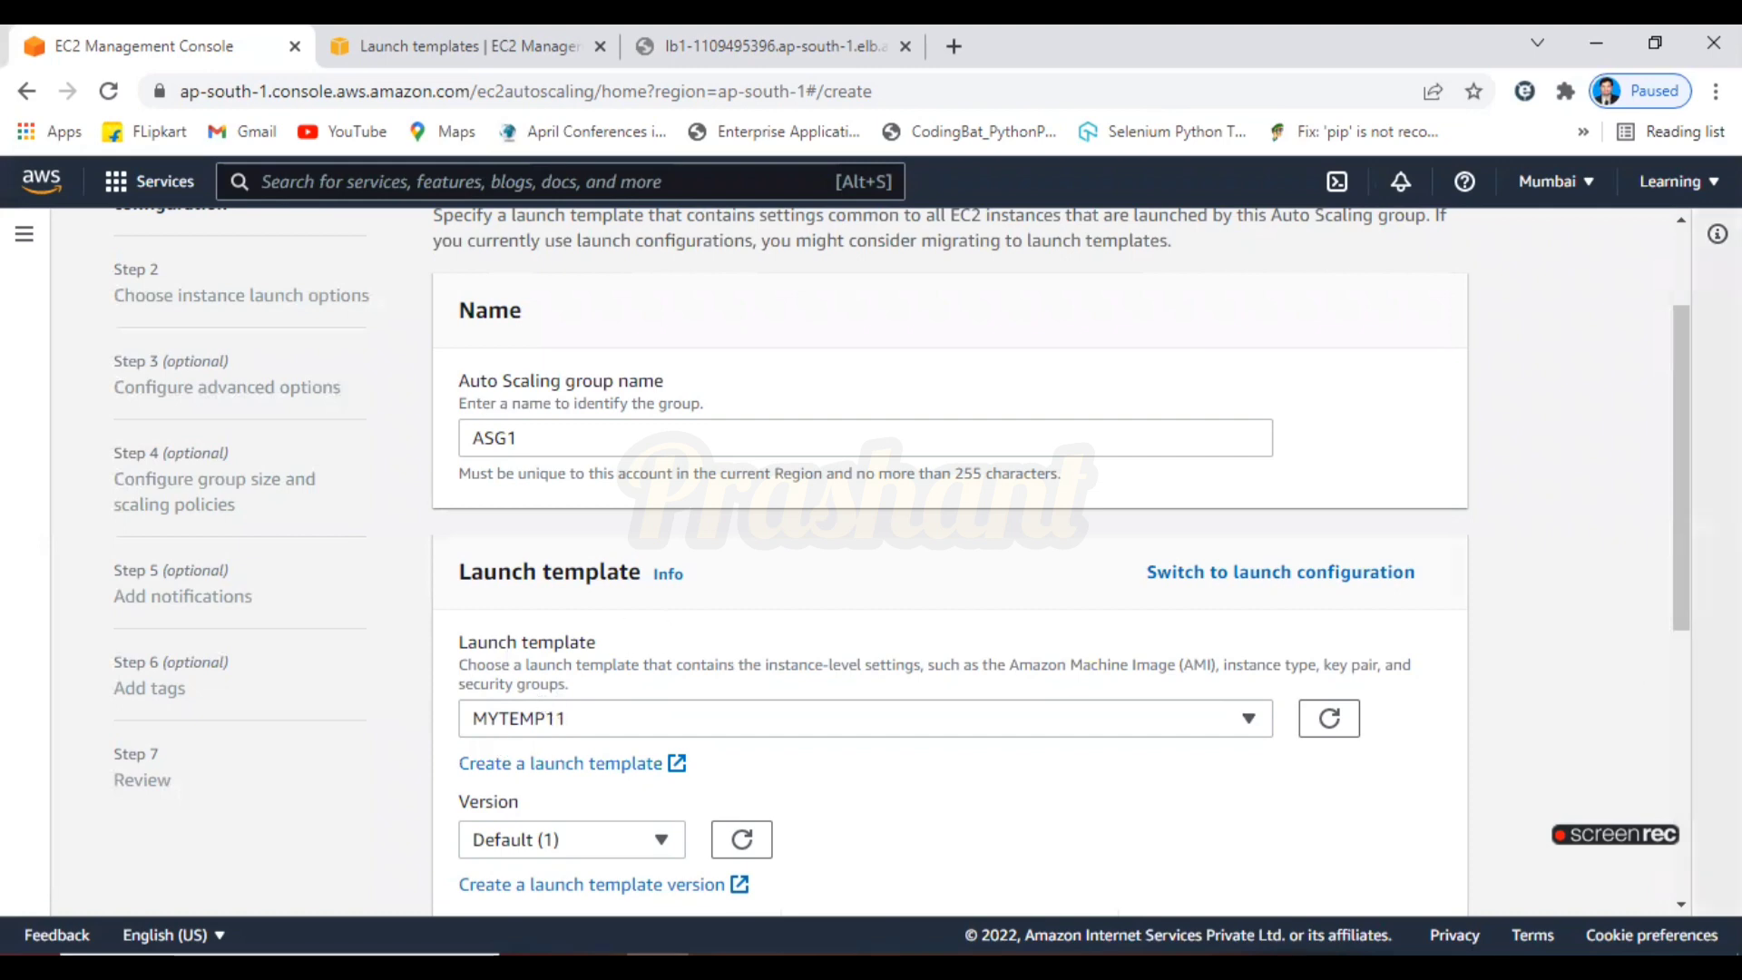
drag(1683, 598, 1683, 865)
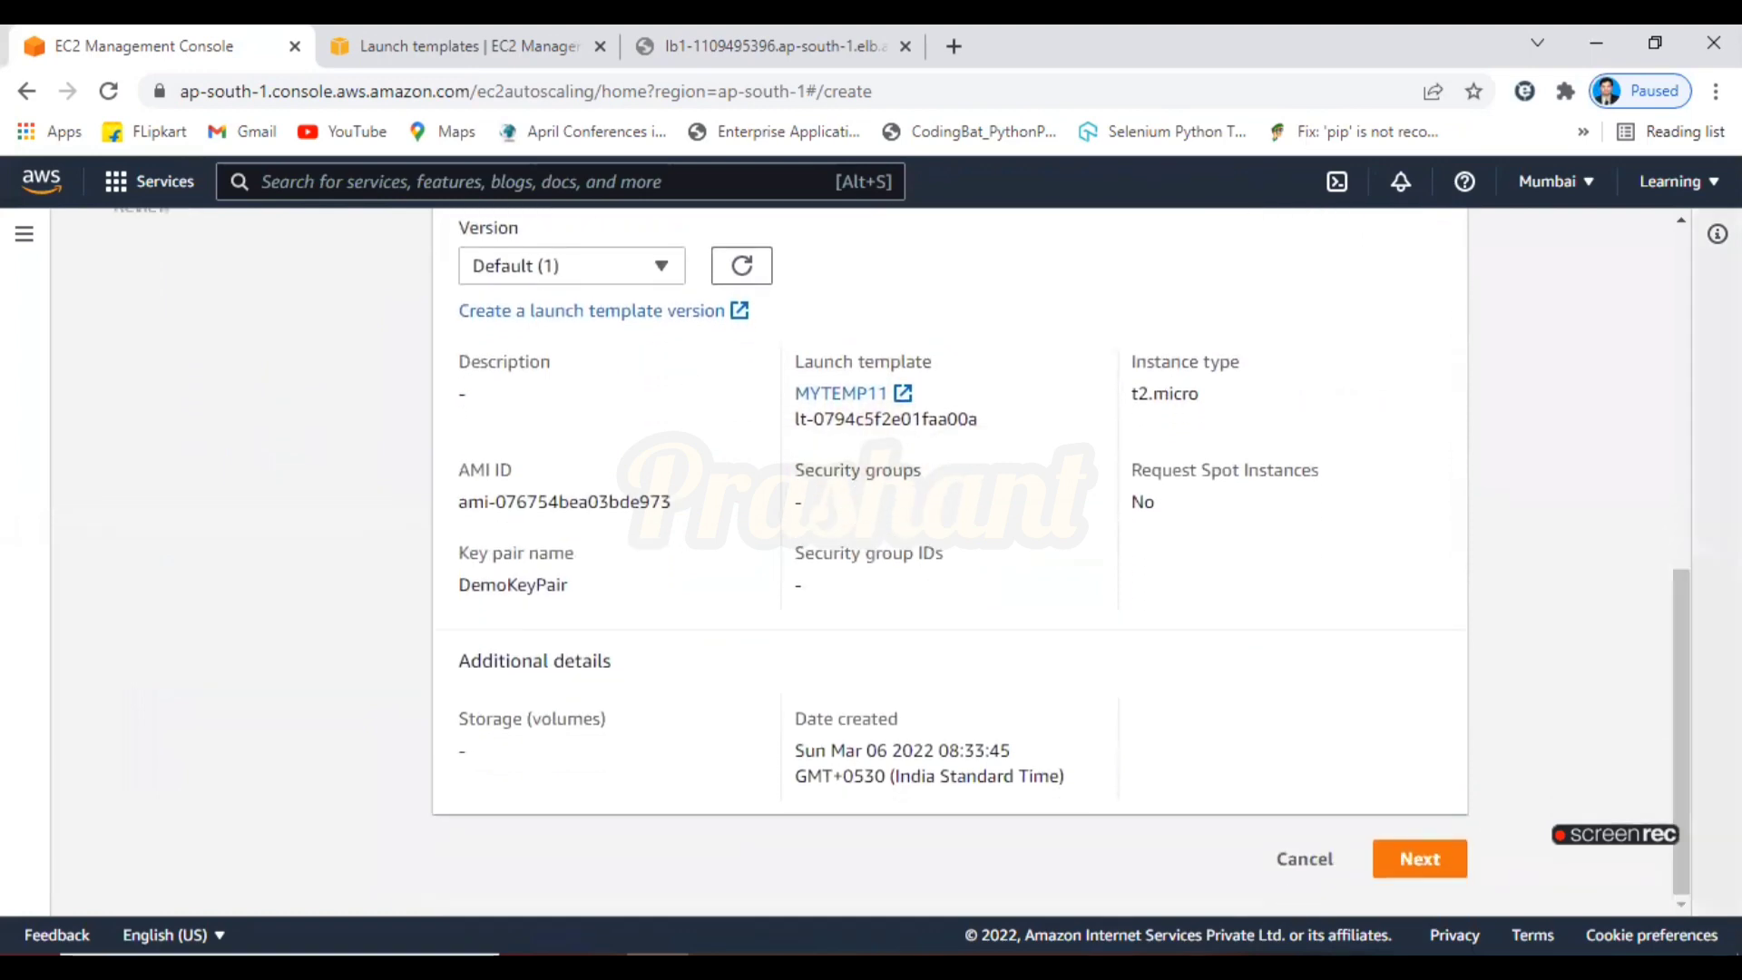
click(1444, 871)
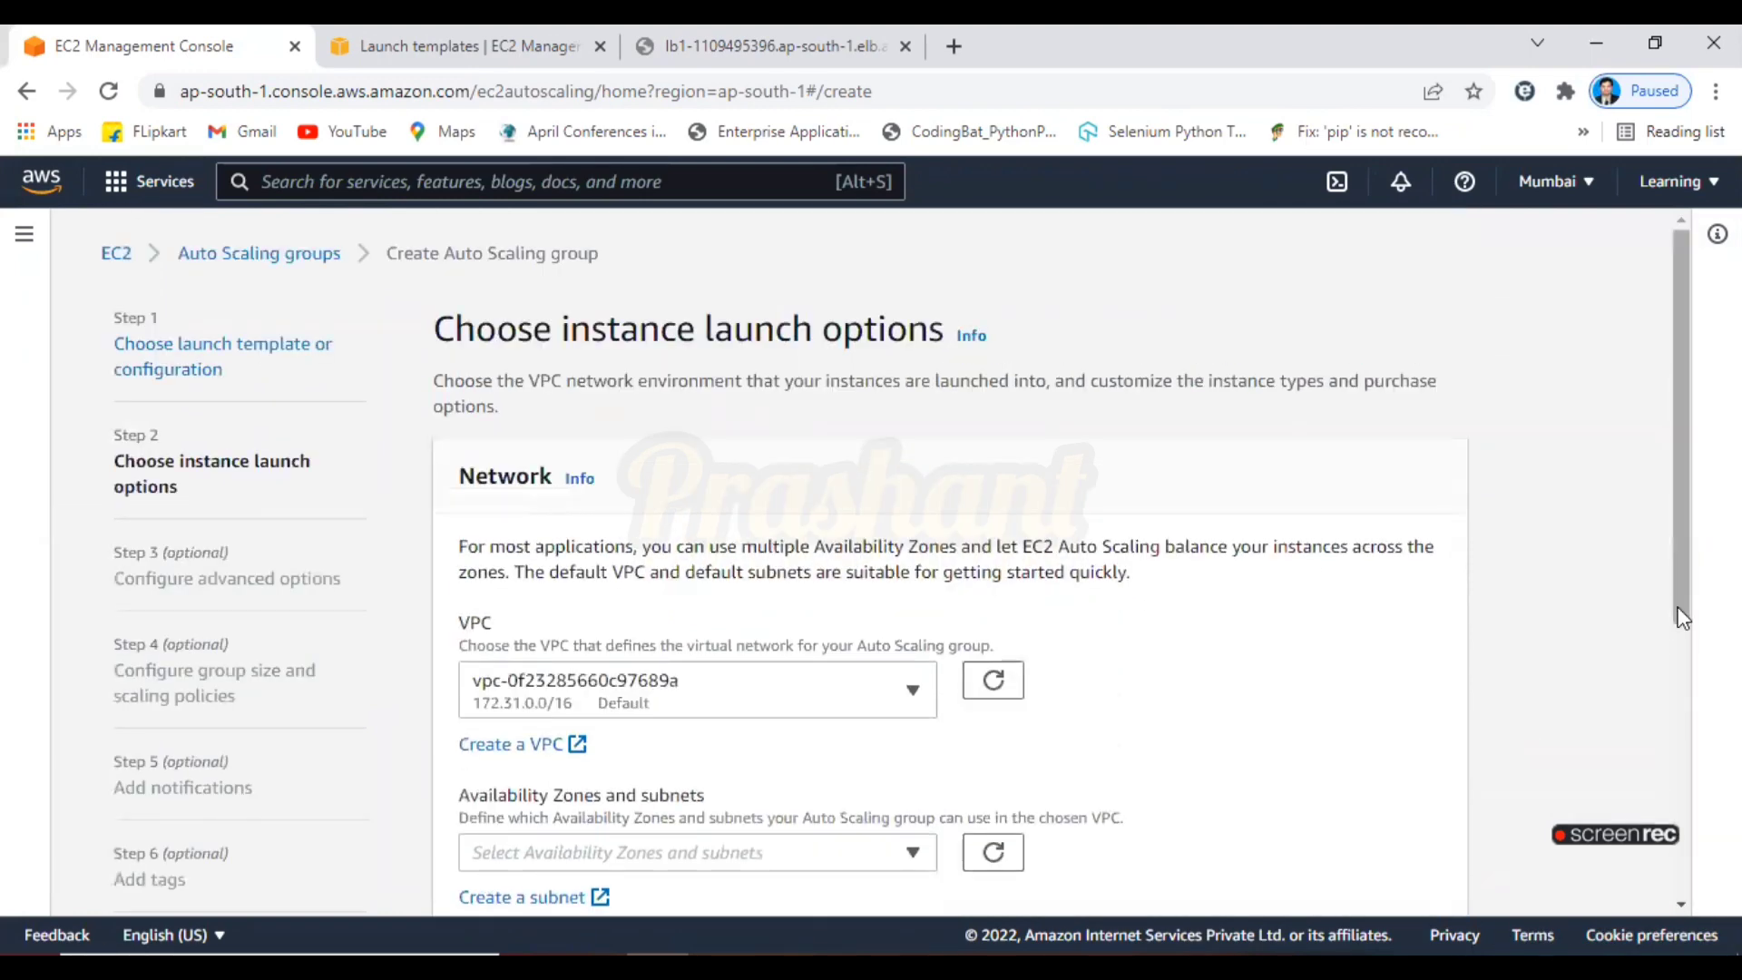
Add the default subnets in ap-south-1a, ap-south-1b and ap-south-1c to the group's network and continue to the advanced options
scroll(1683, 569, down, 2)
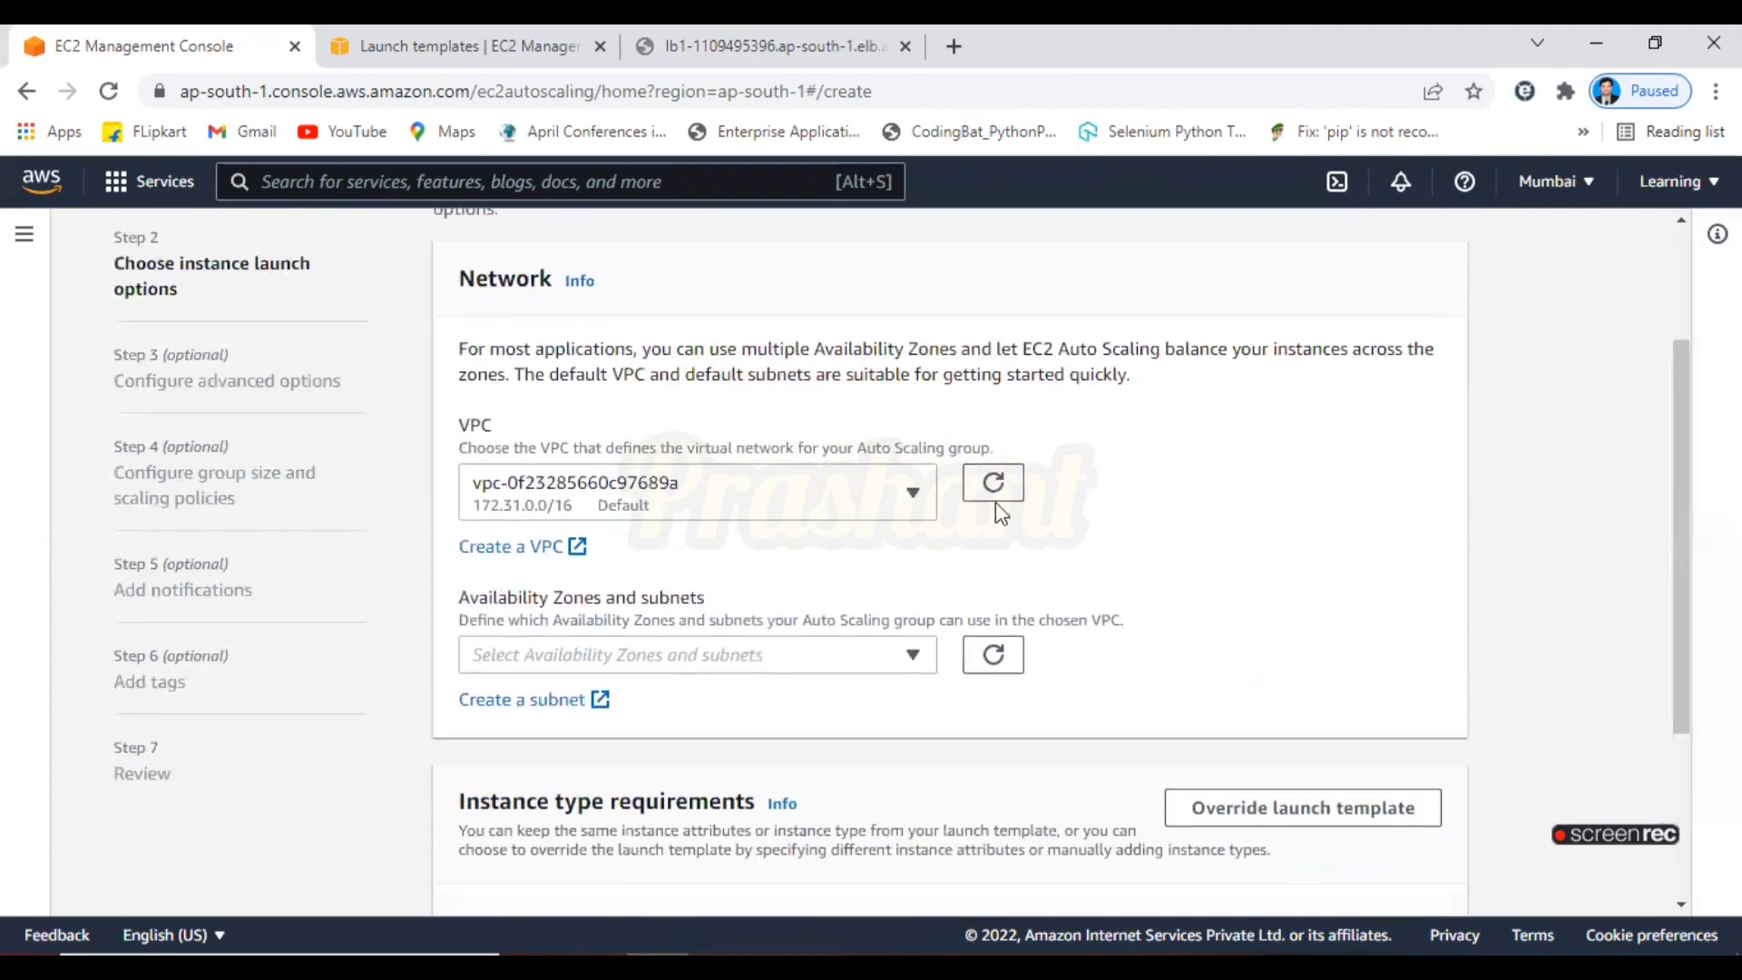
click(706, 657)
click(733, 711)
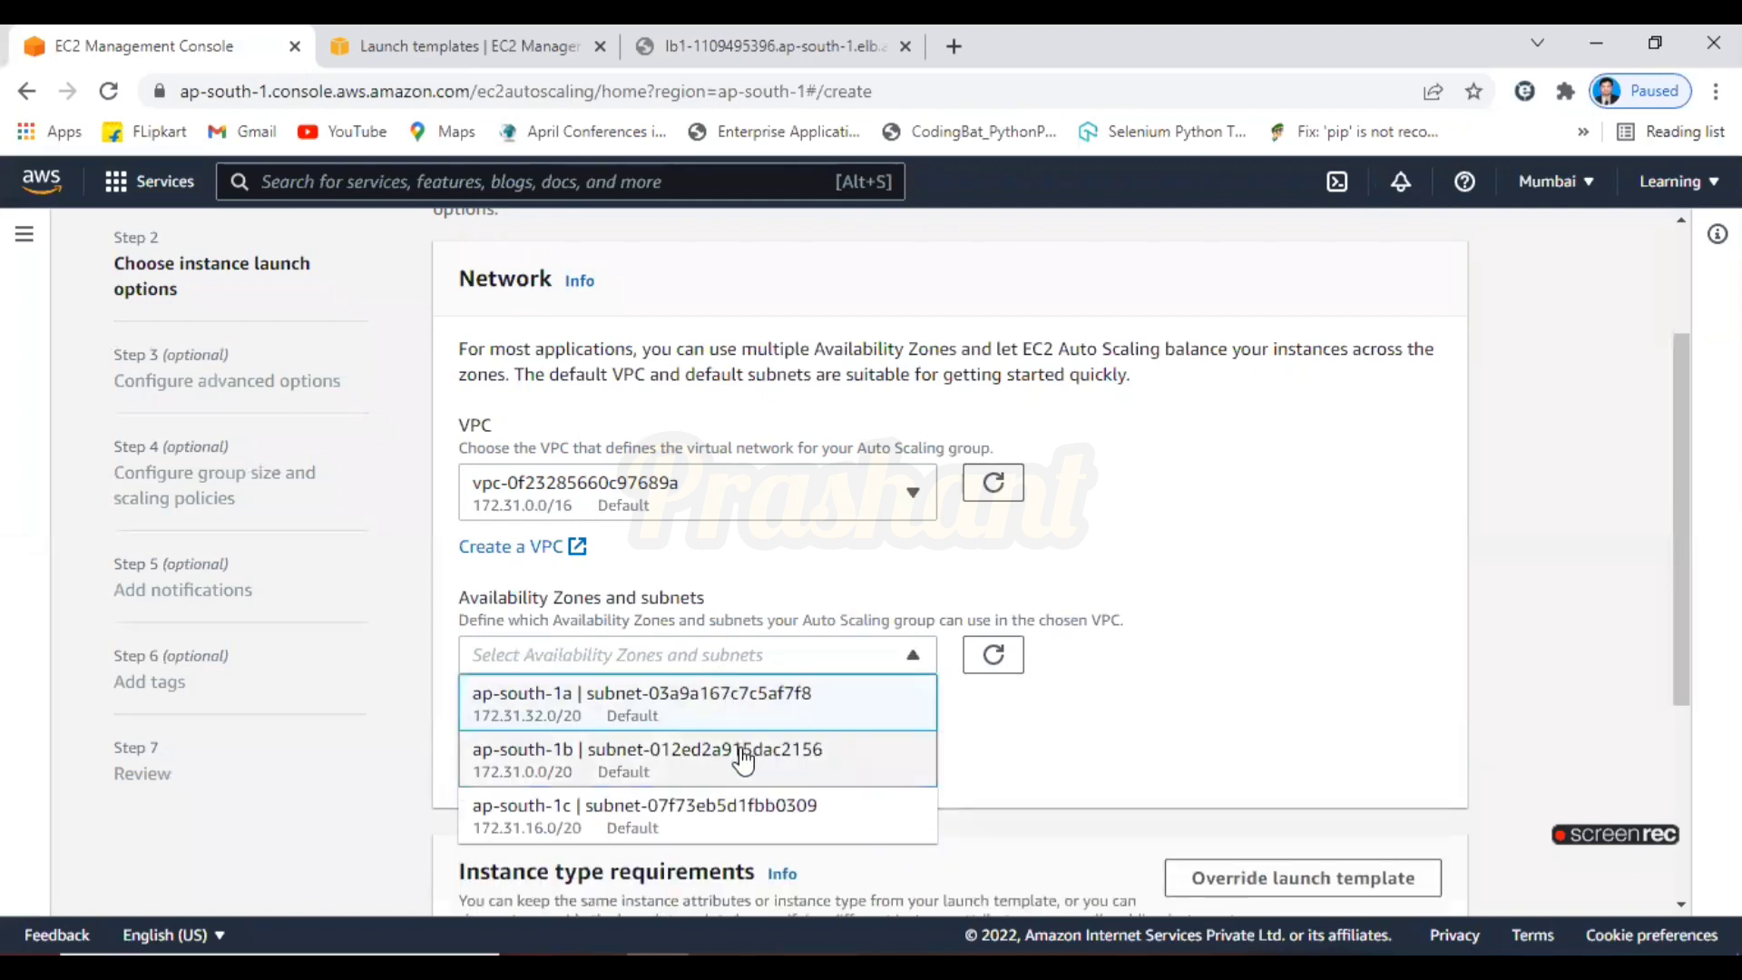
click(641, 753)
click(767, 817)
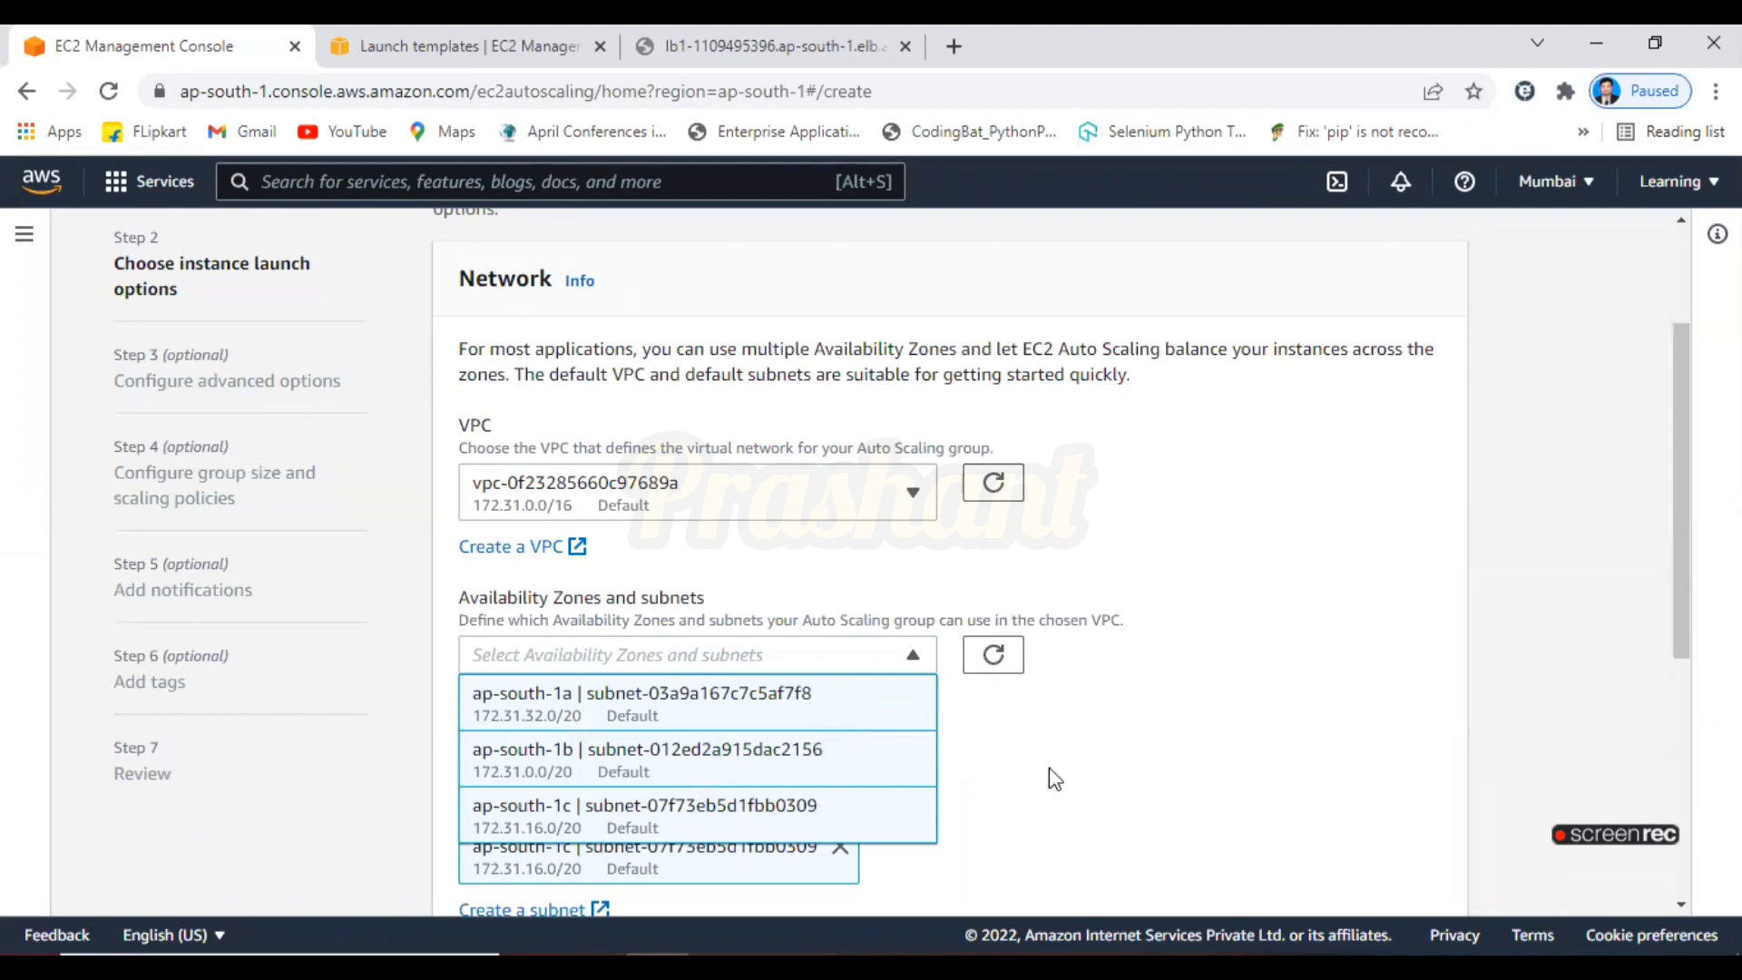
click(1092, 777)
drag(1677, 504, 1680, 740)
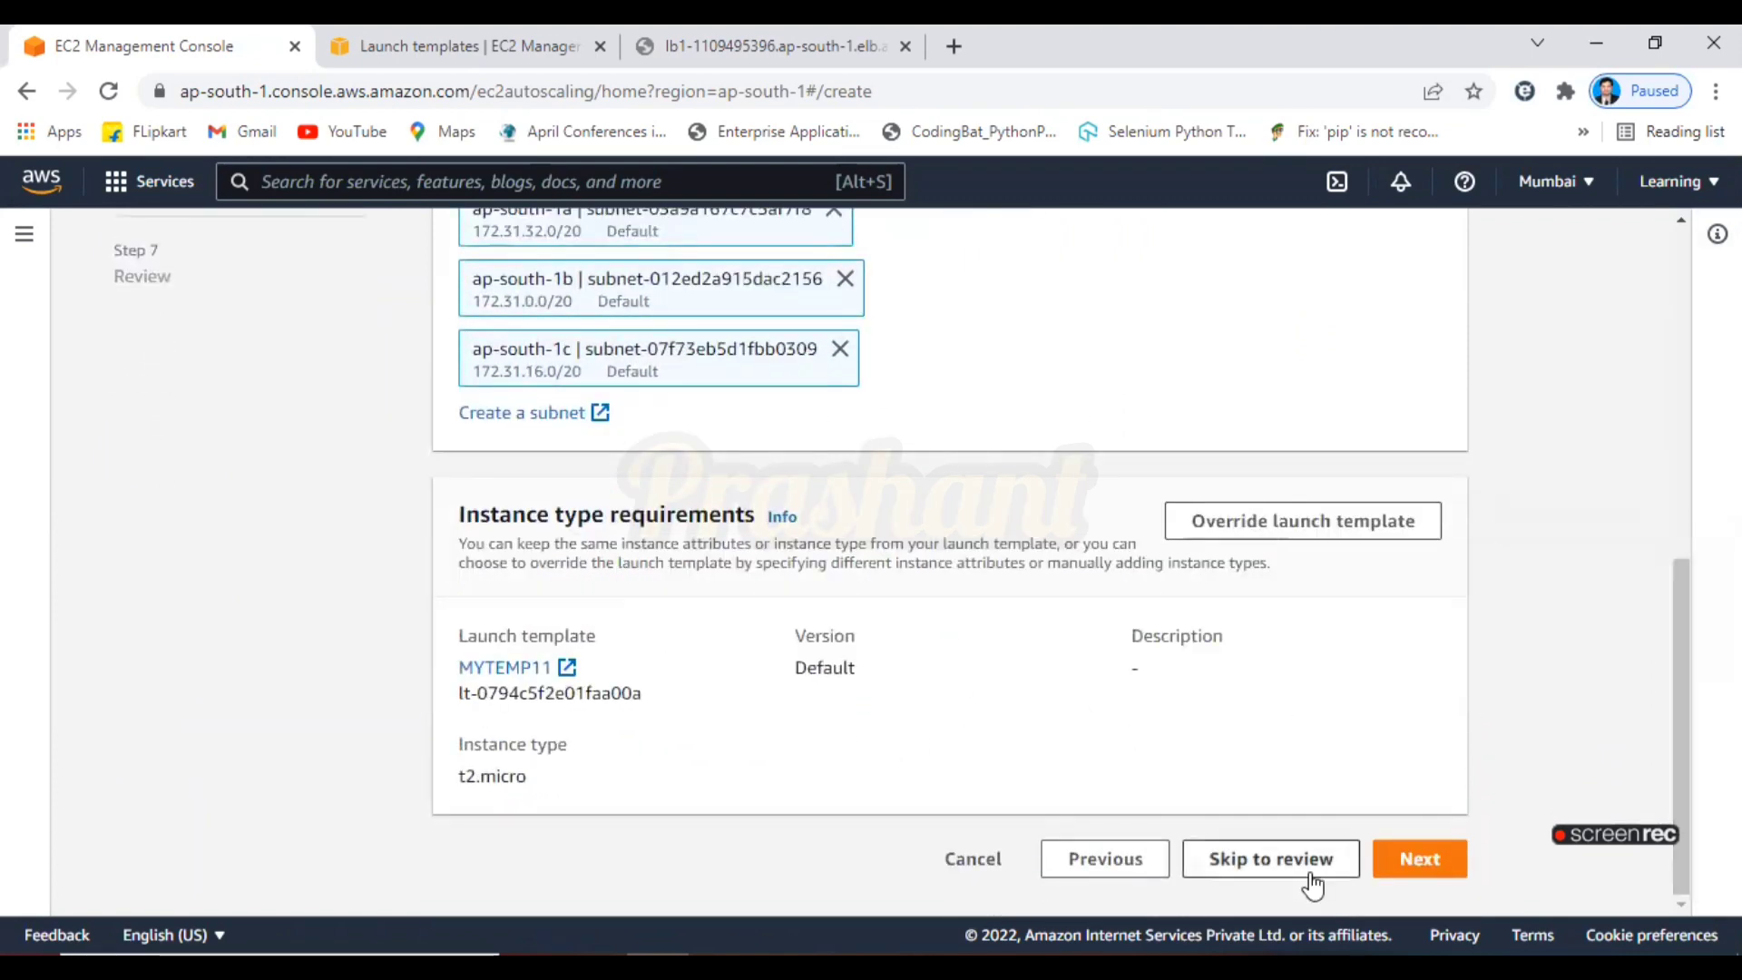
click(1407, 870)
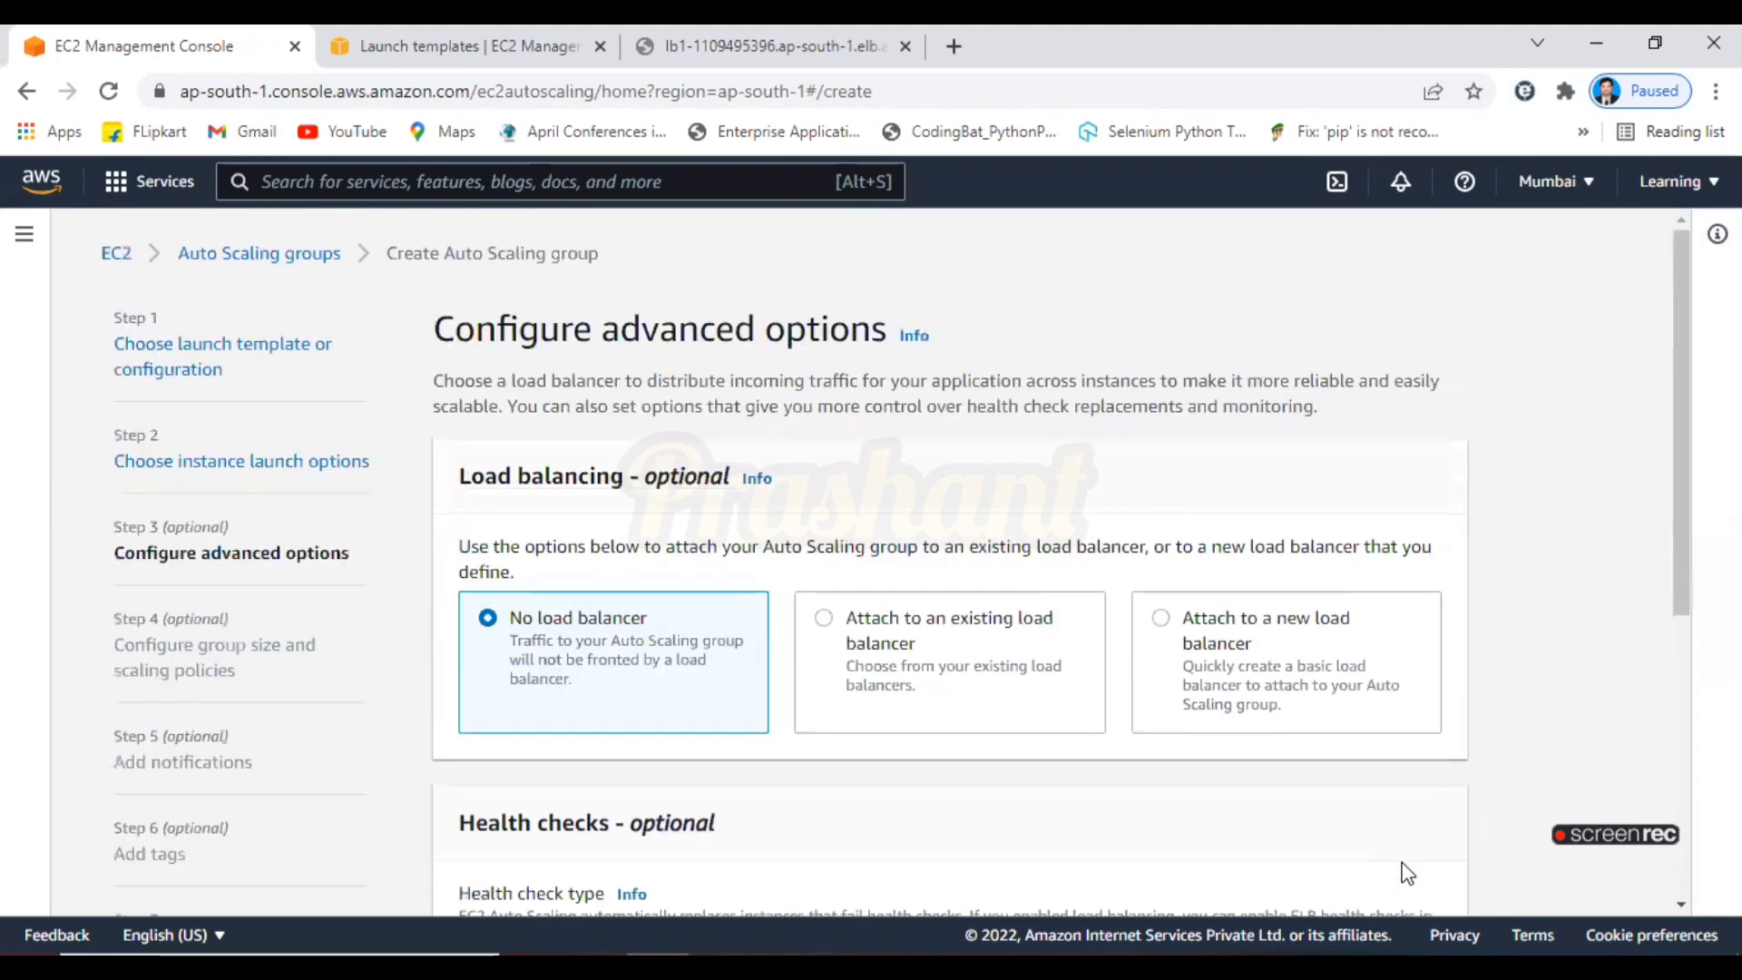
Attach the group to the existing load balancer target group TG1 | HTTP with ELB health checks enabled, and continue to the group size settings
scroll(1679, 503, down, 1)
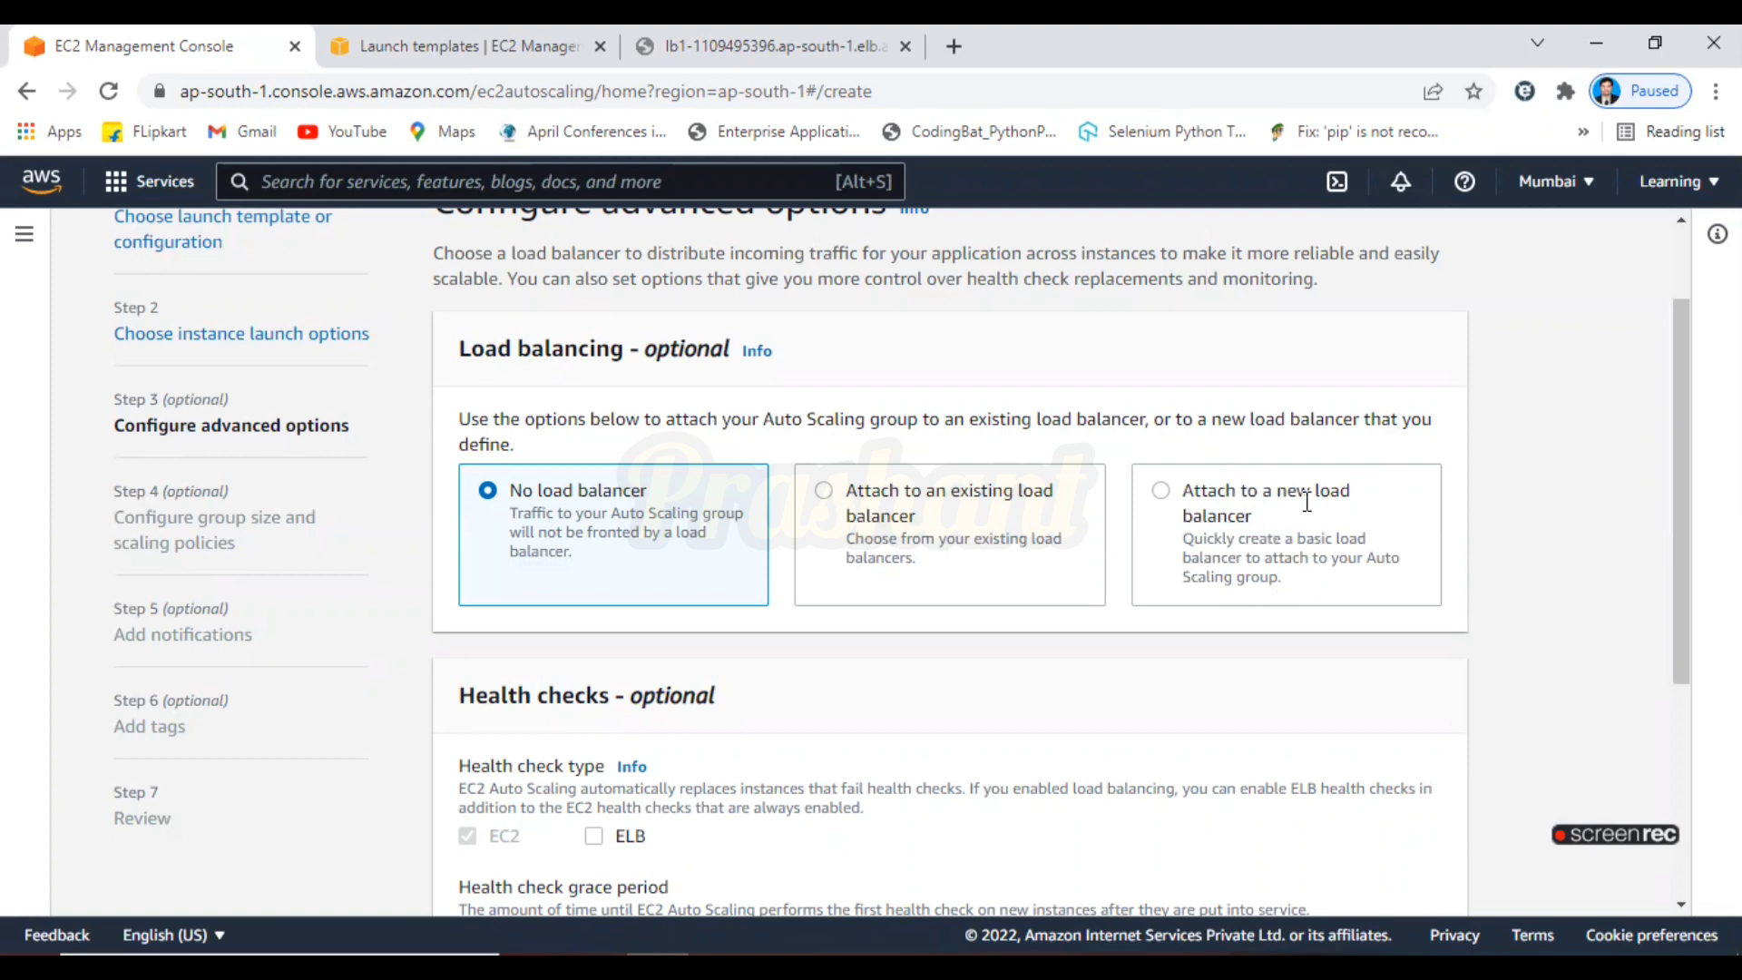
click(825, 491)
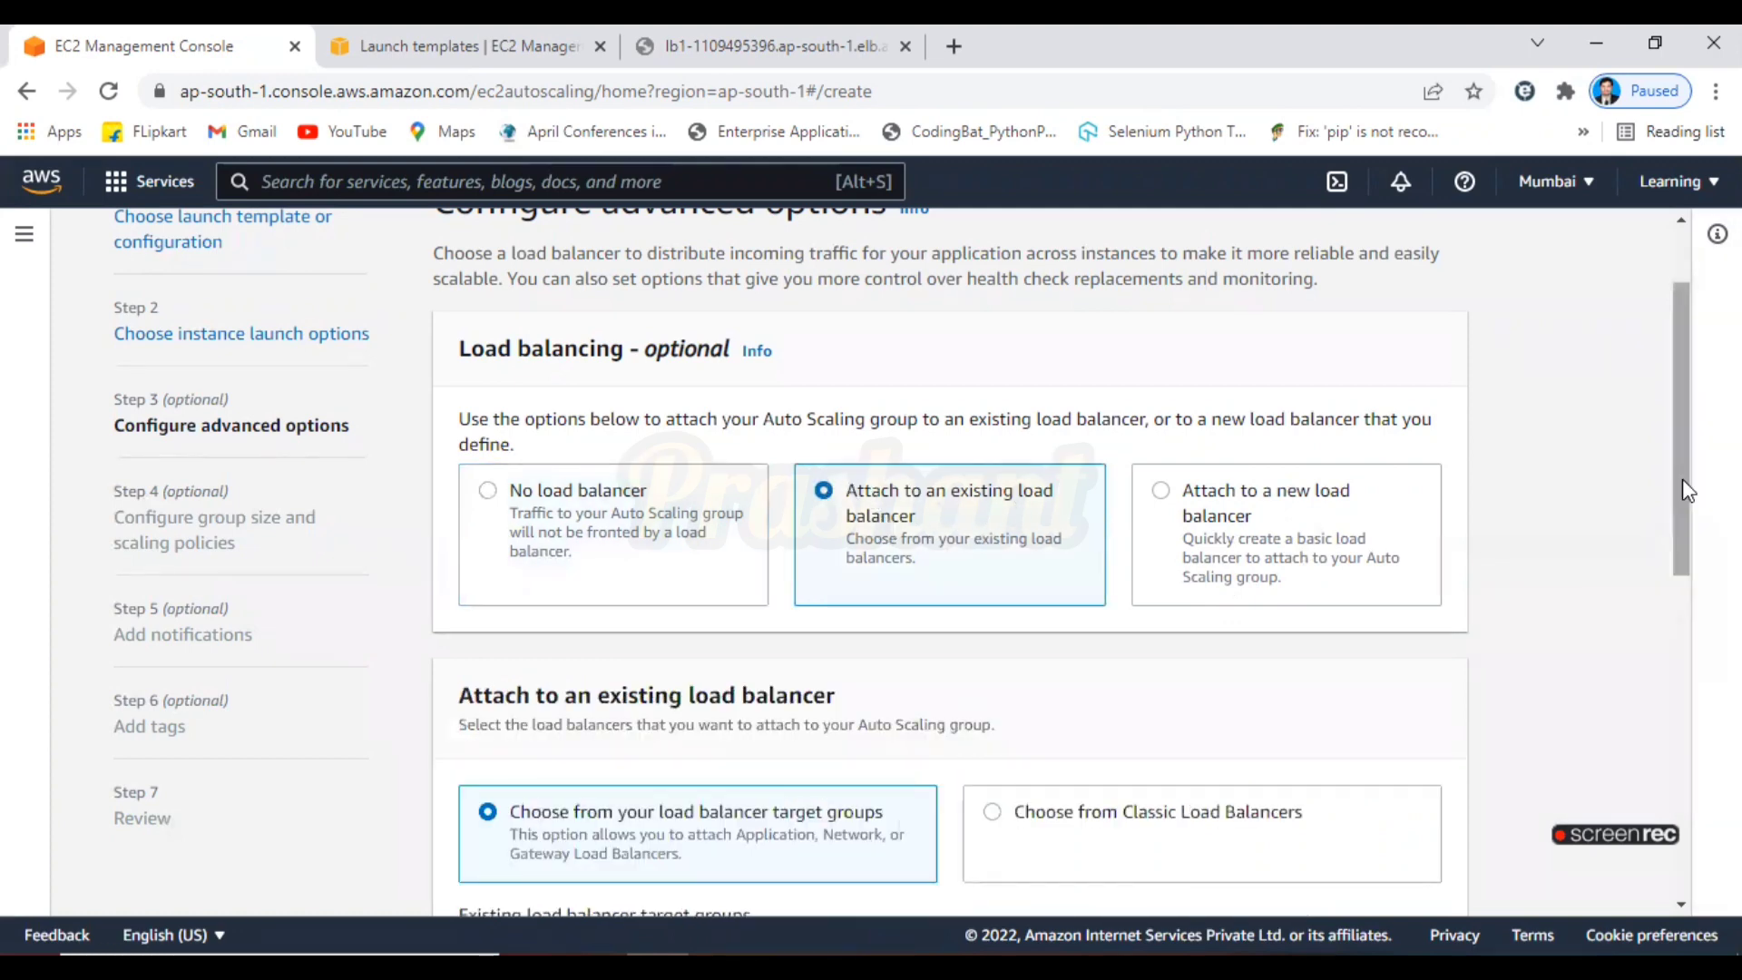
scroll(1682, 481, down, 2)
scroll(1370, 608, down, 2)
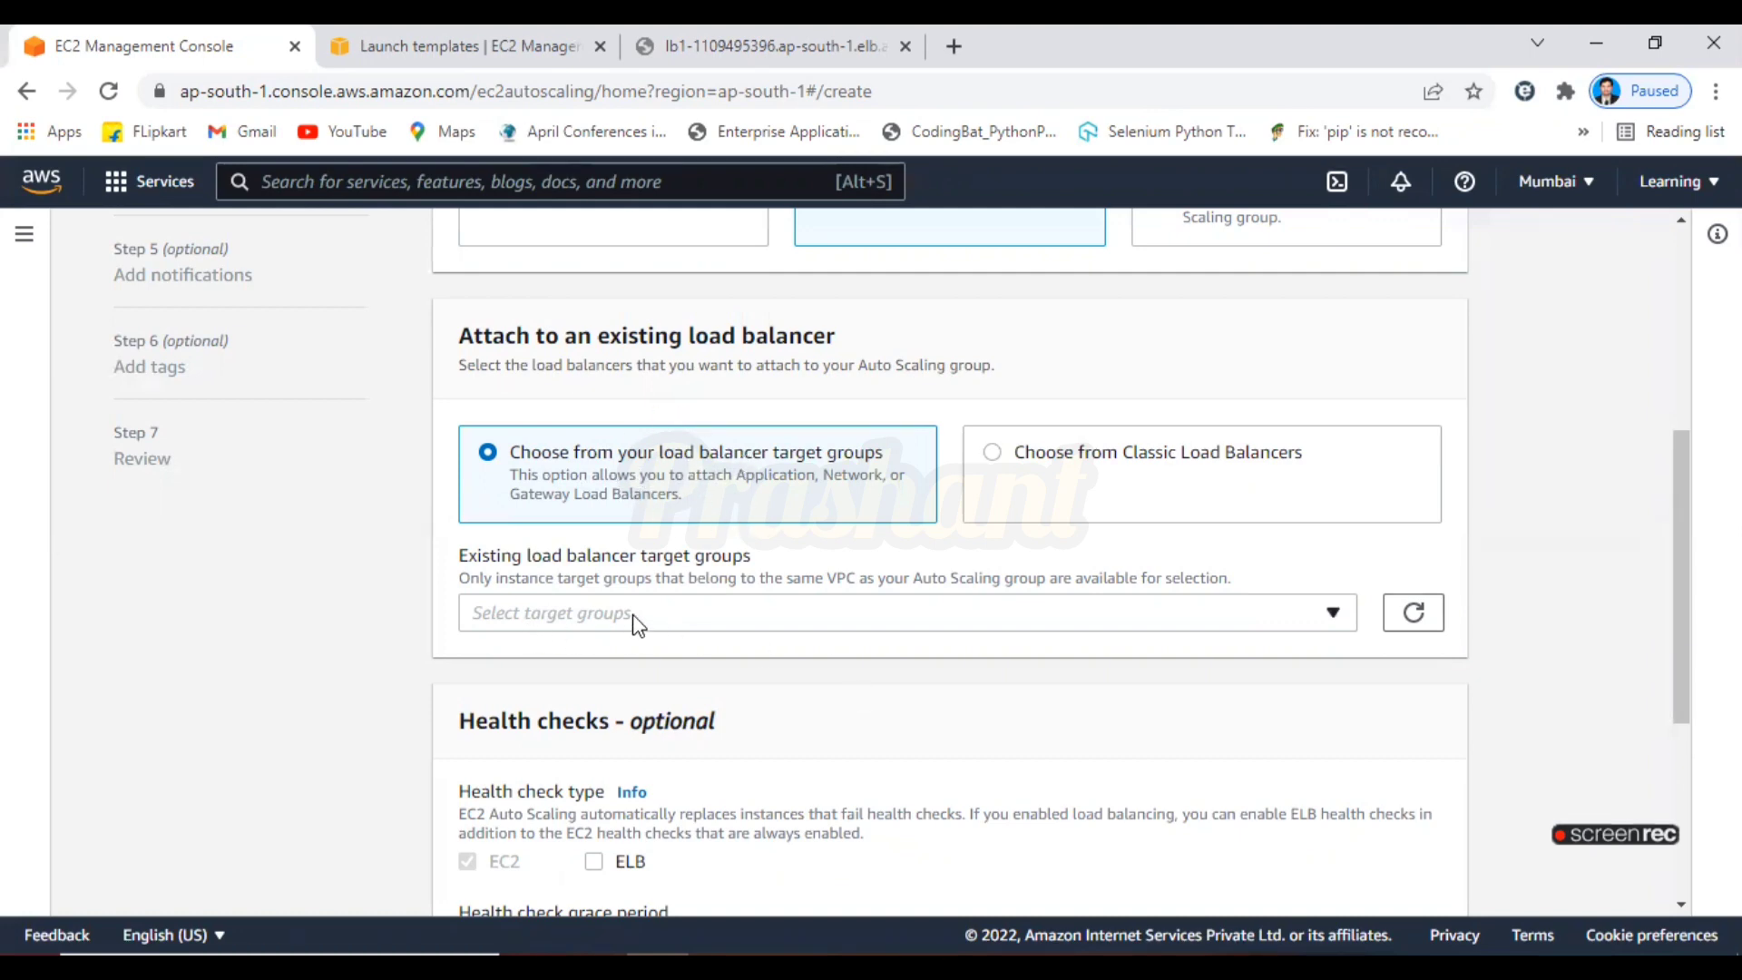
click(1413, 621)
click(1334, 613)
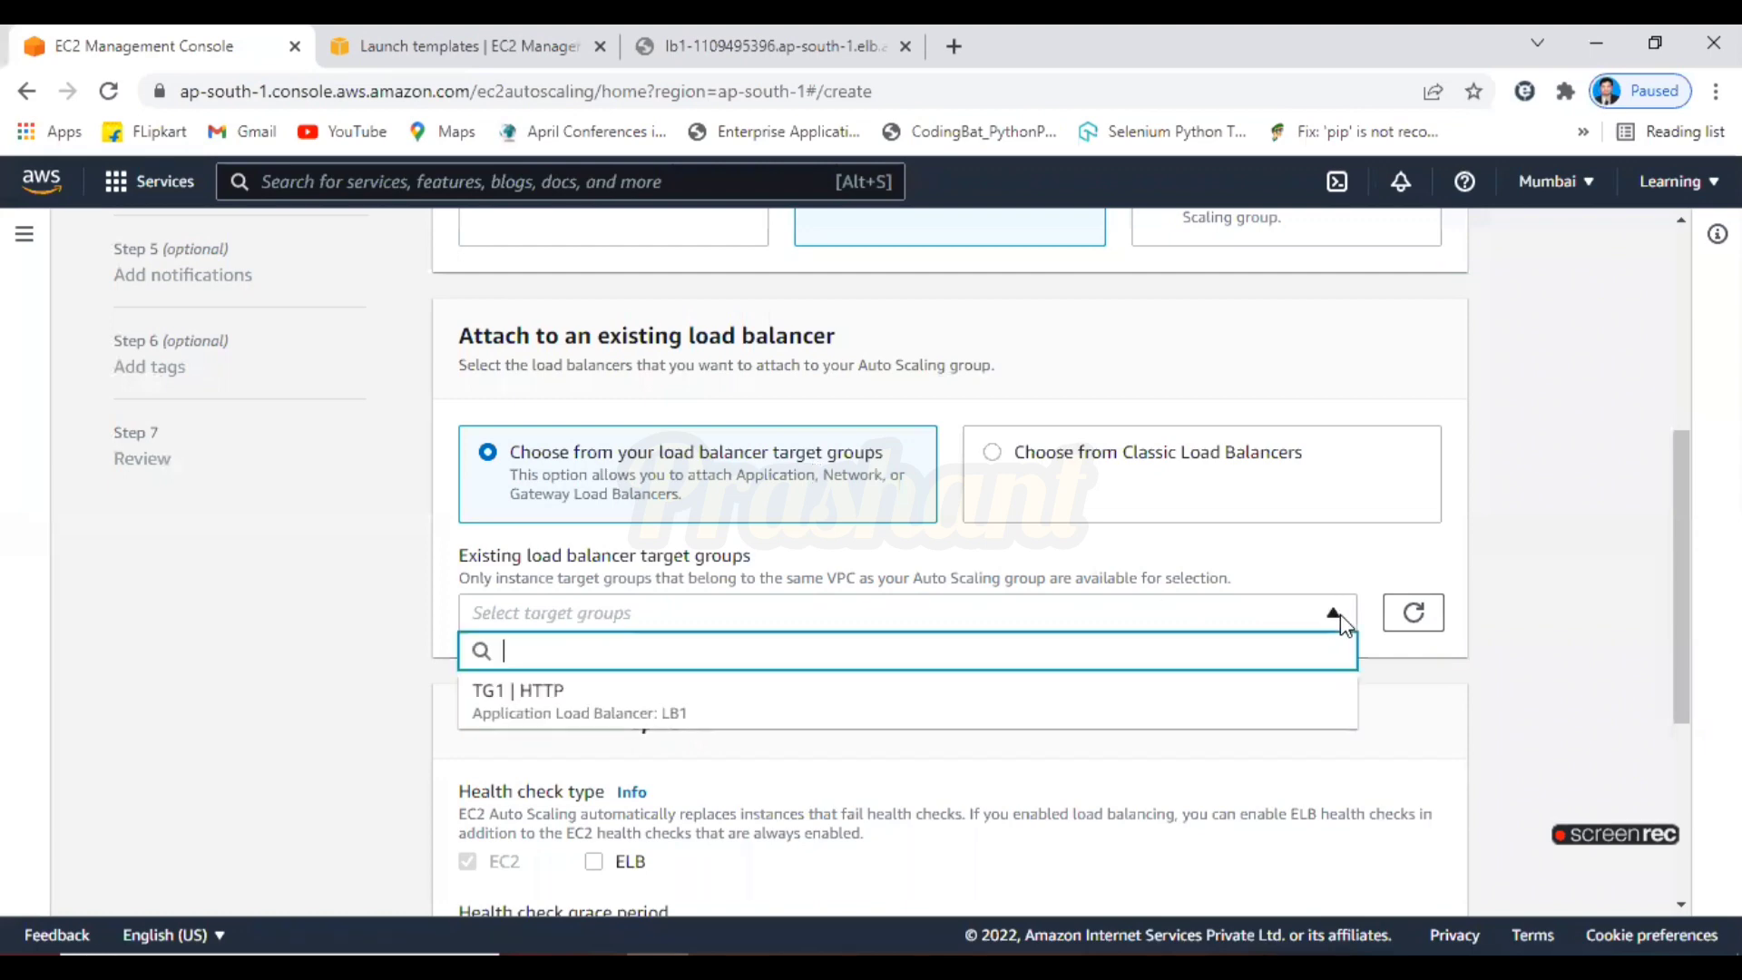
click(529, 706)
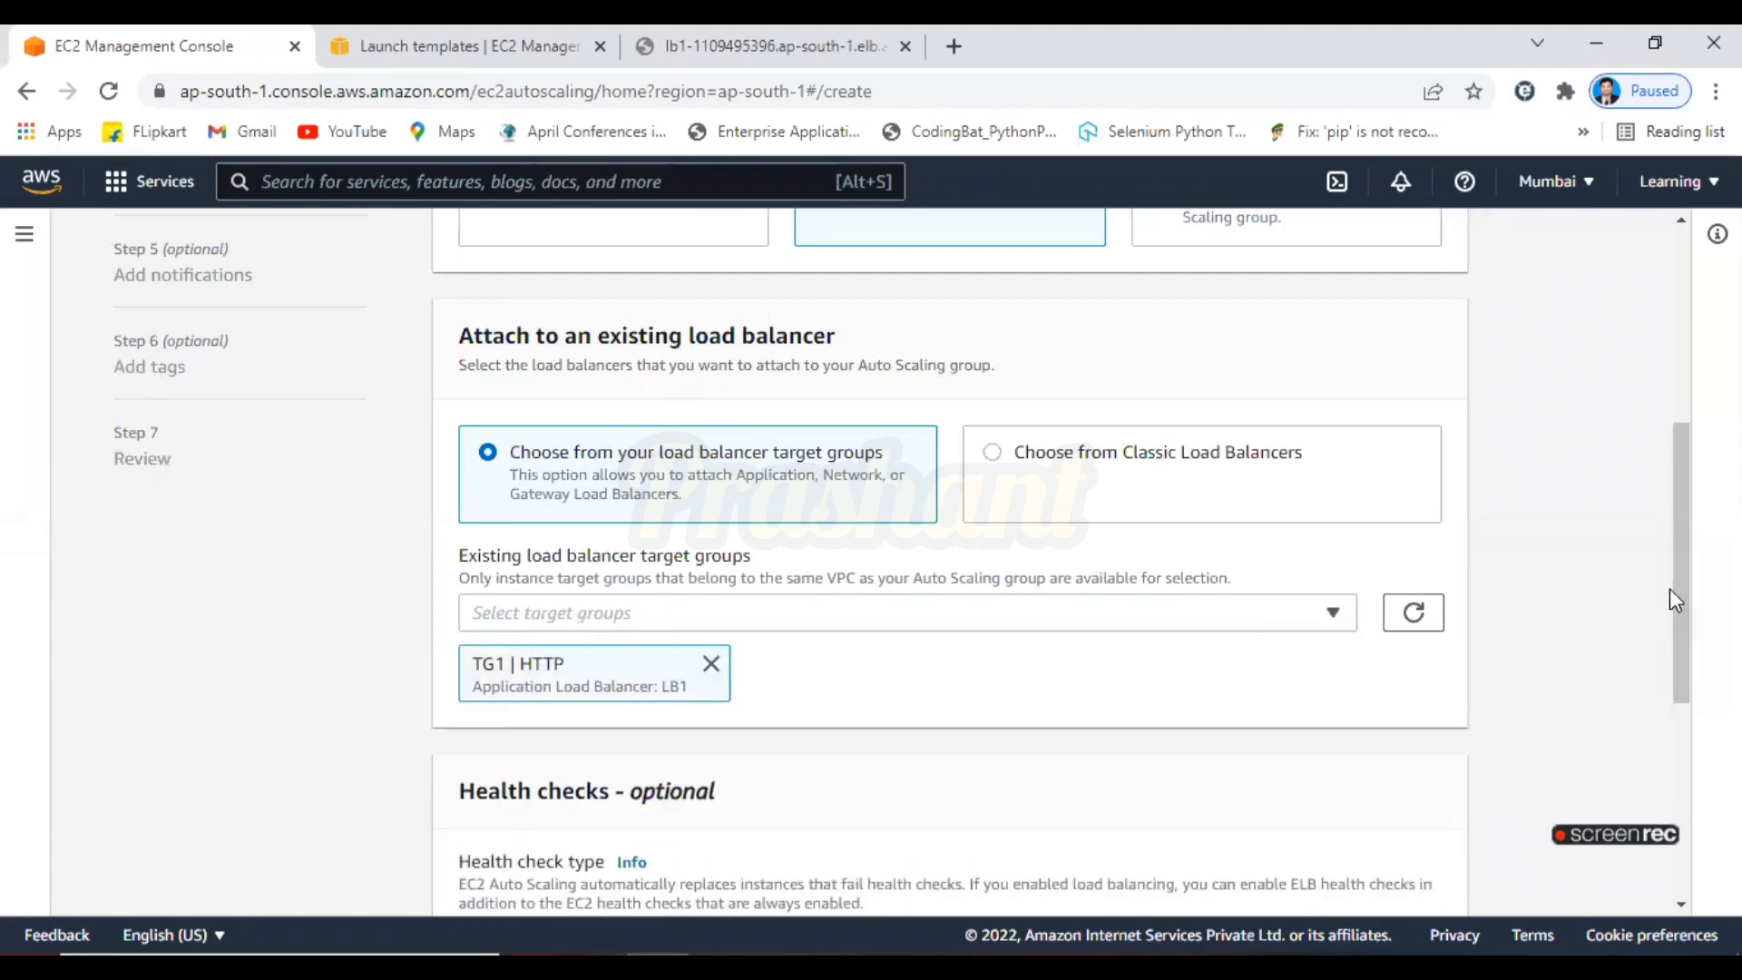
scroll(1675, 599, down, 5)
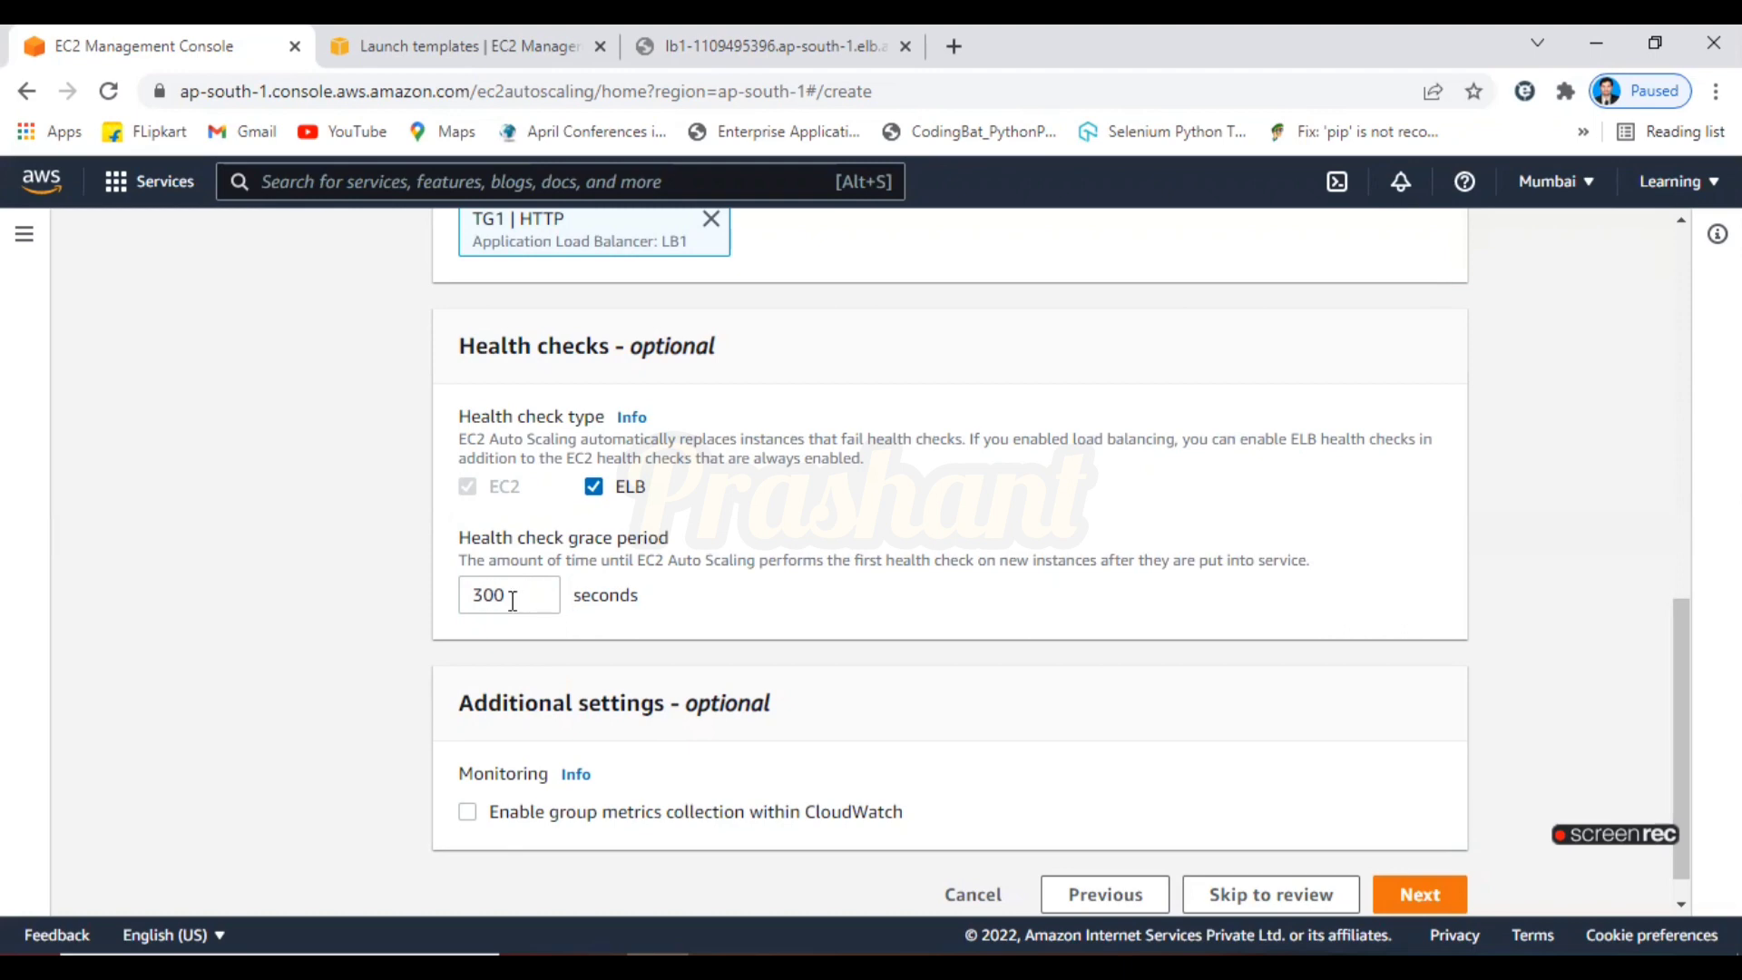
click(1406, 901)
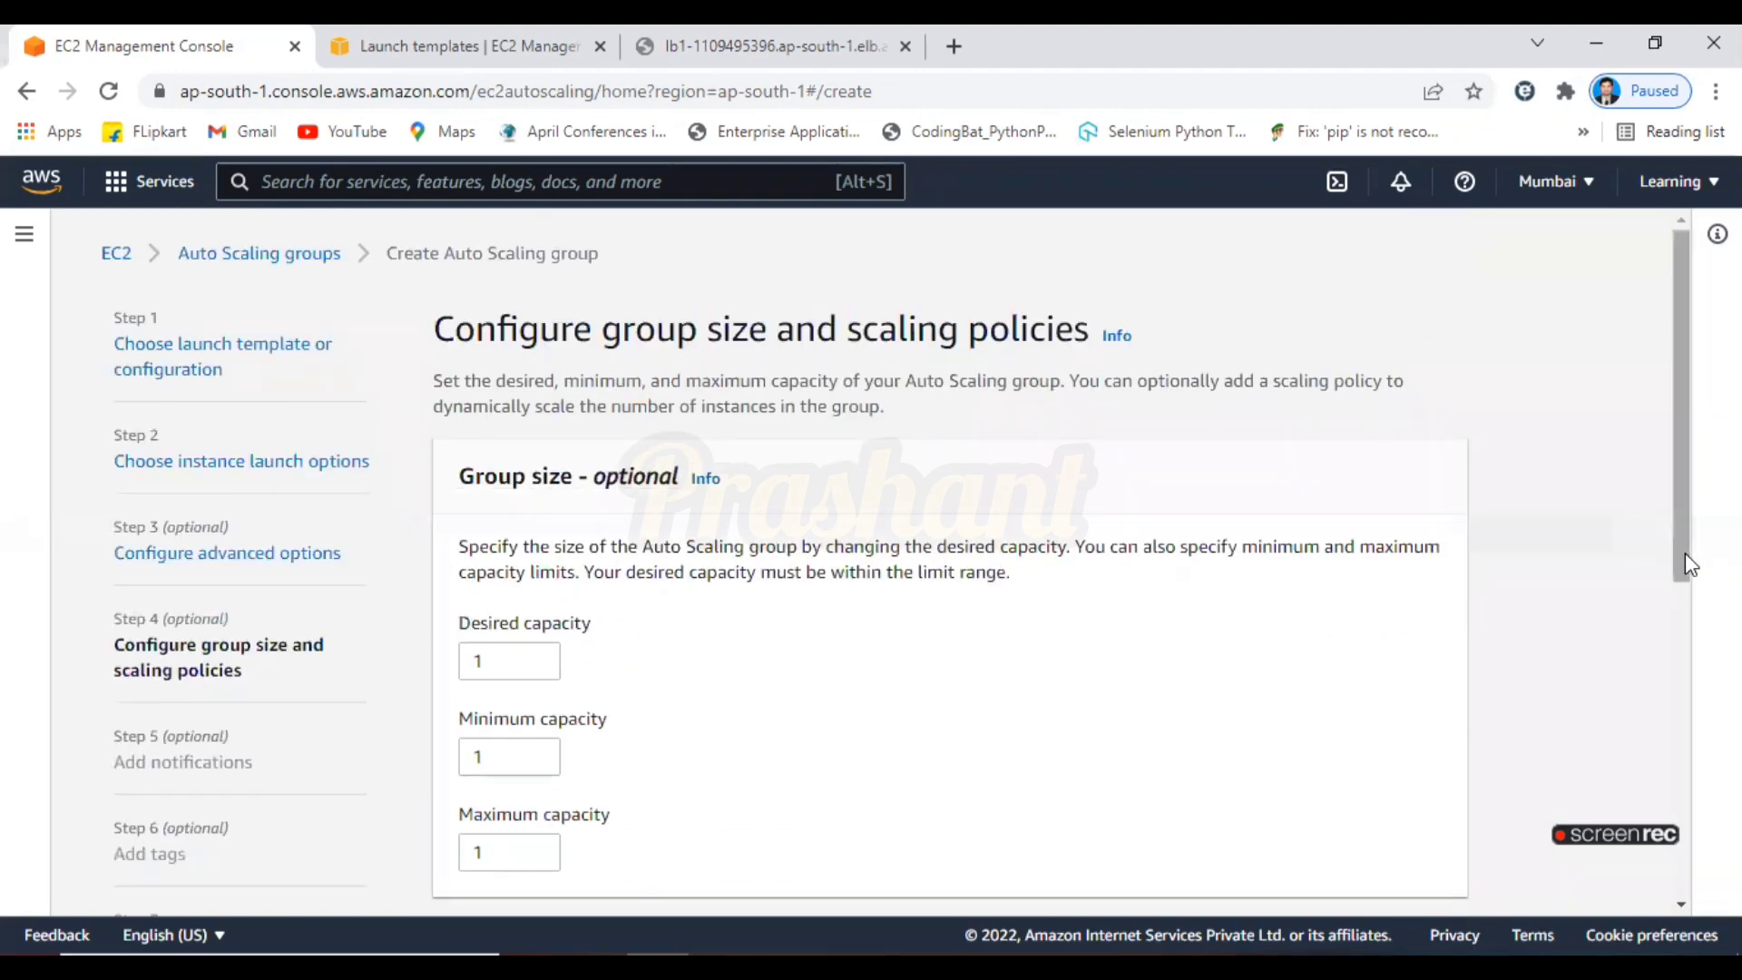
Review the desired, minimum and maximum capacity settings against the Min and Max notes in the Paint diagram
scroll(1691, 588, down, 2)
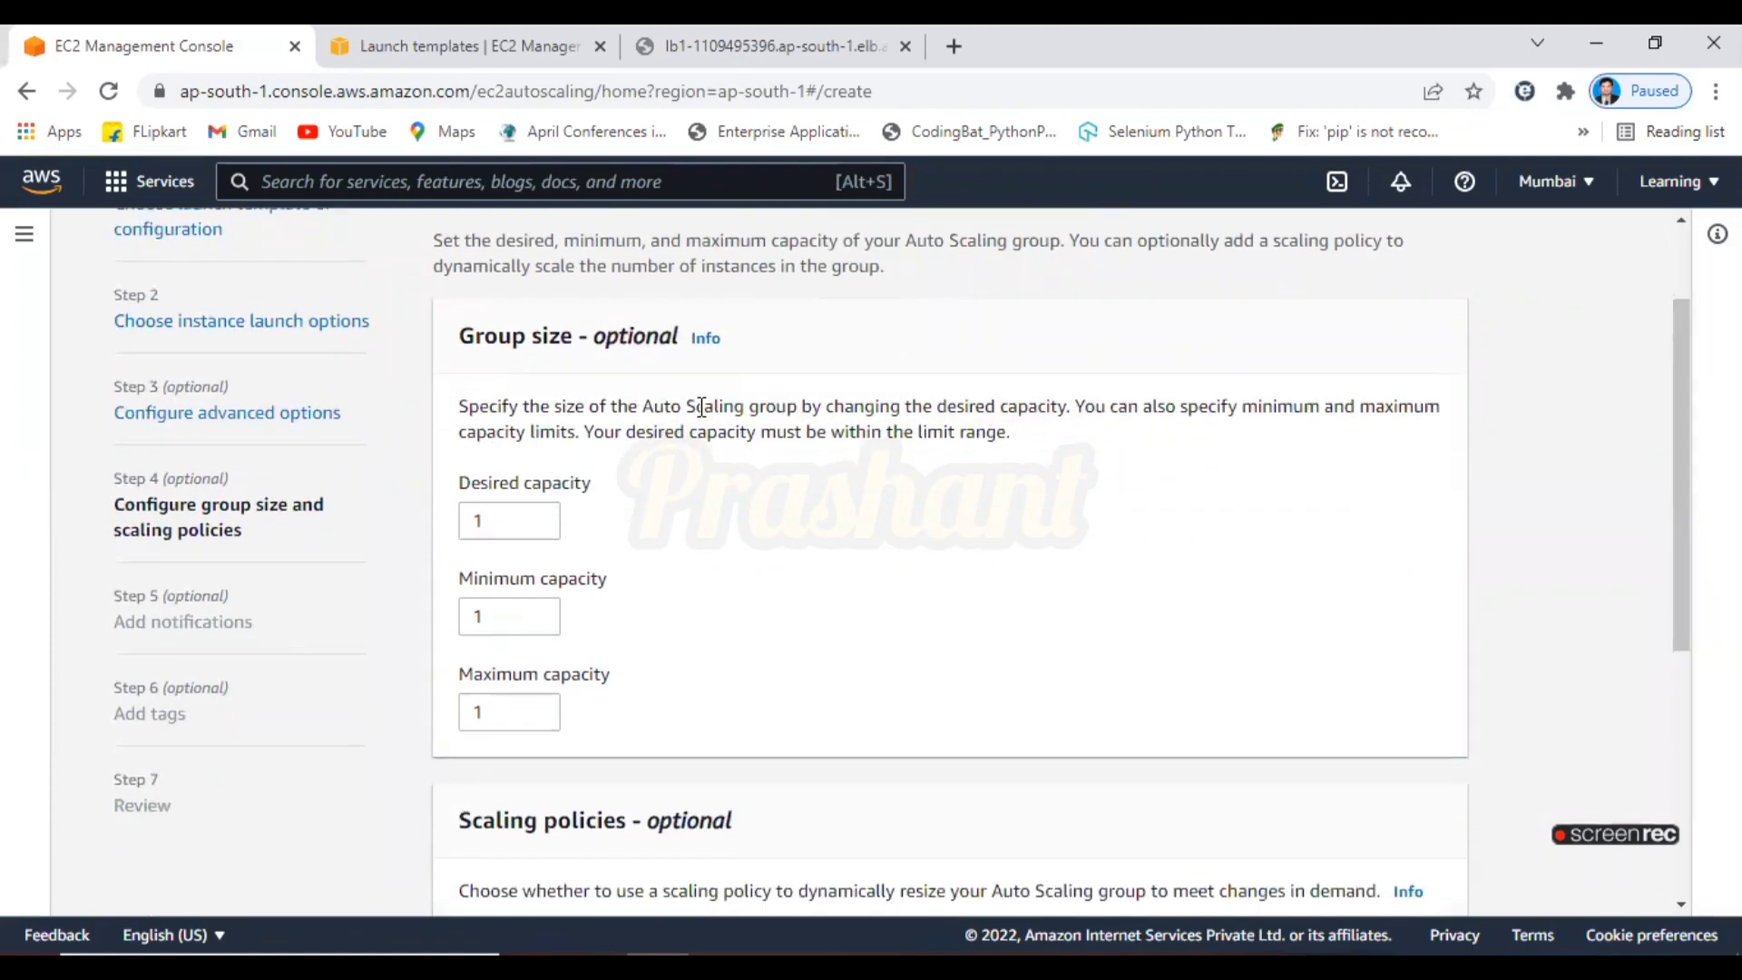
drag(642, 406, 1004, 405)
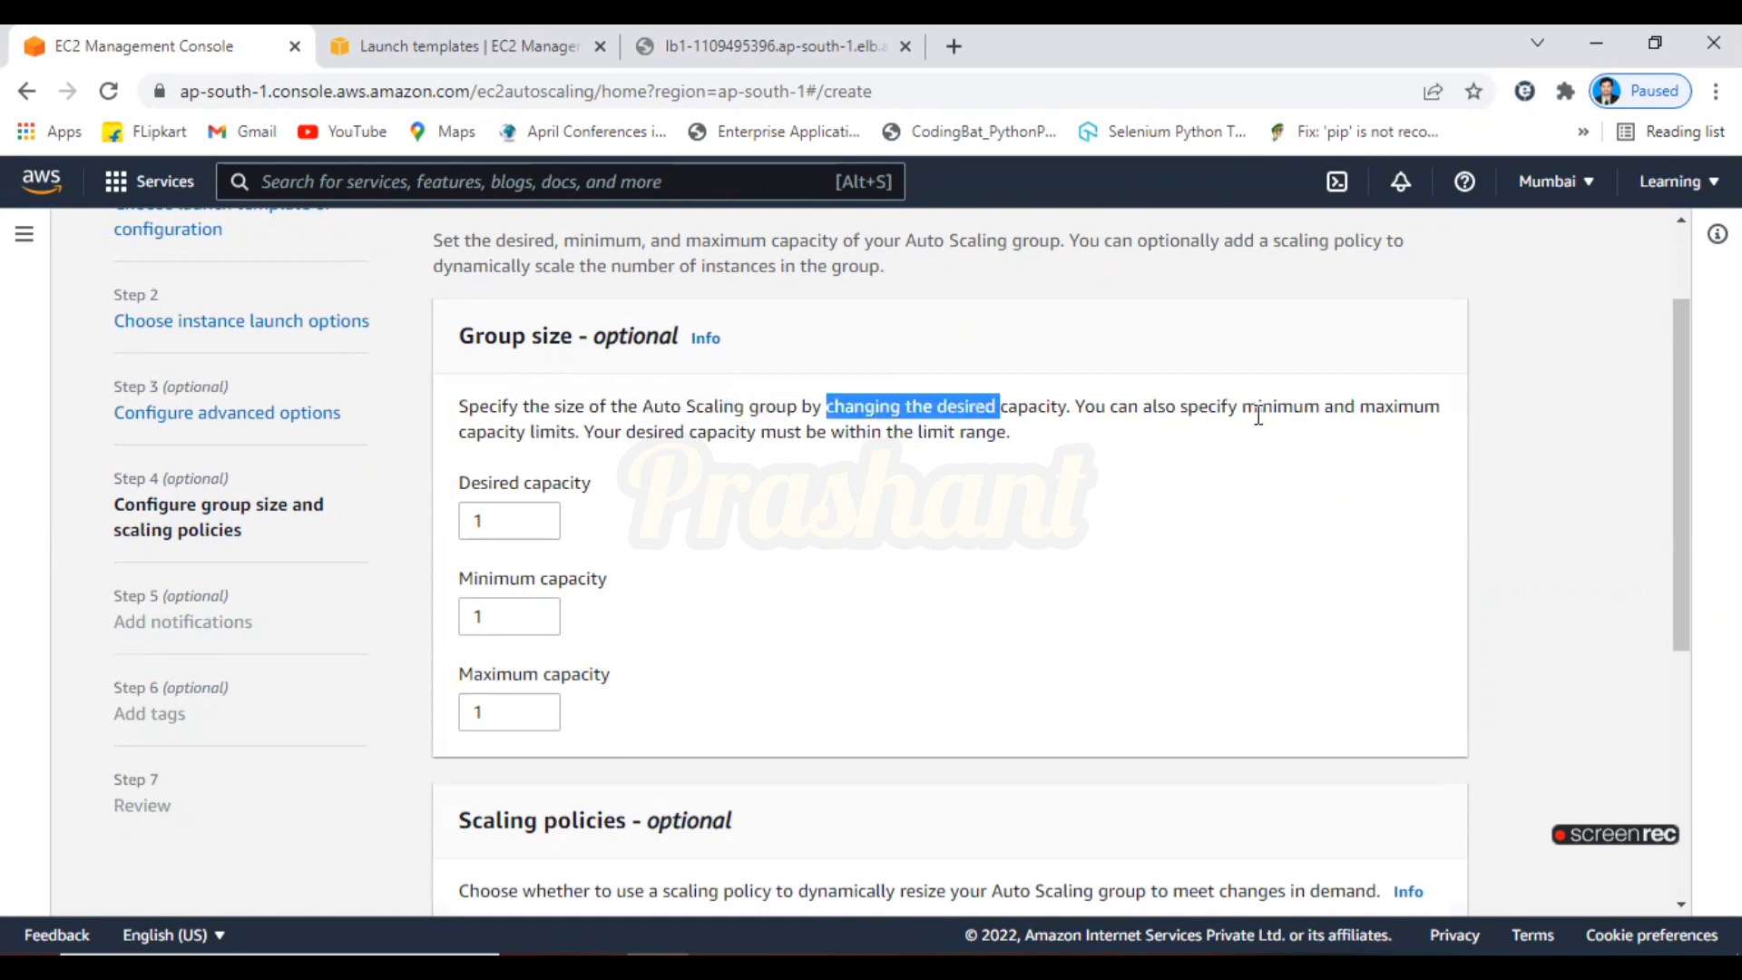
drag(1239, 406, 1443, 407)
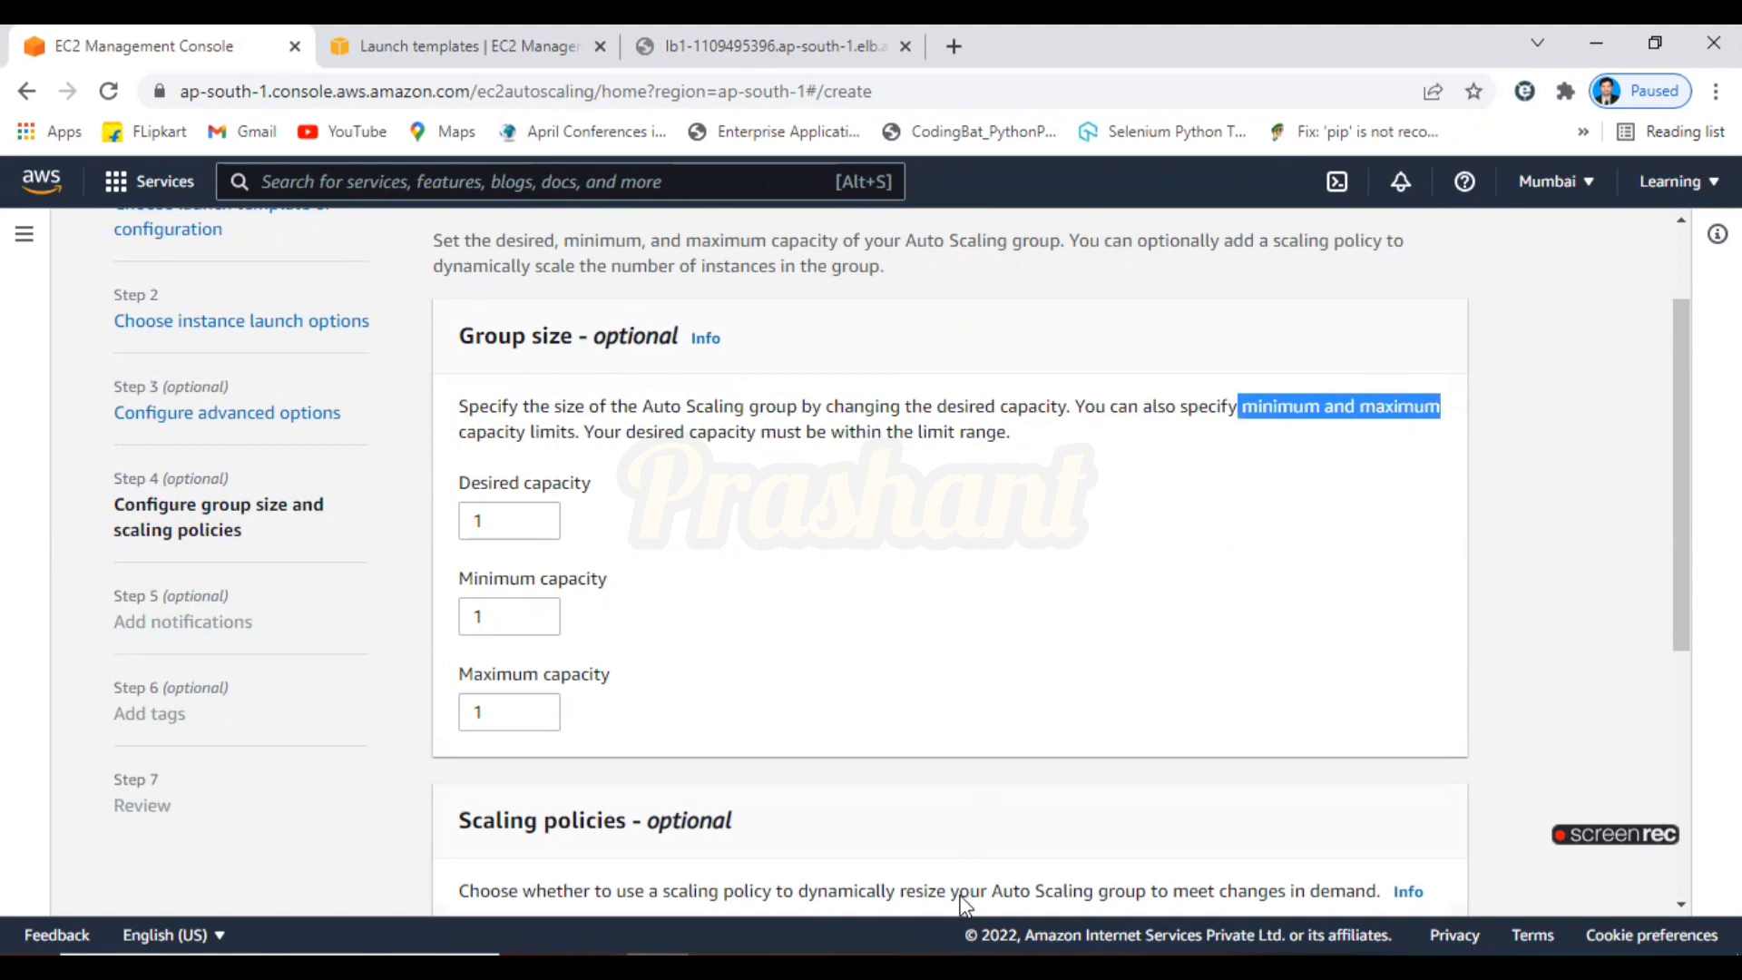
key(alt+Tab)
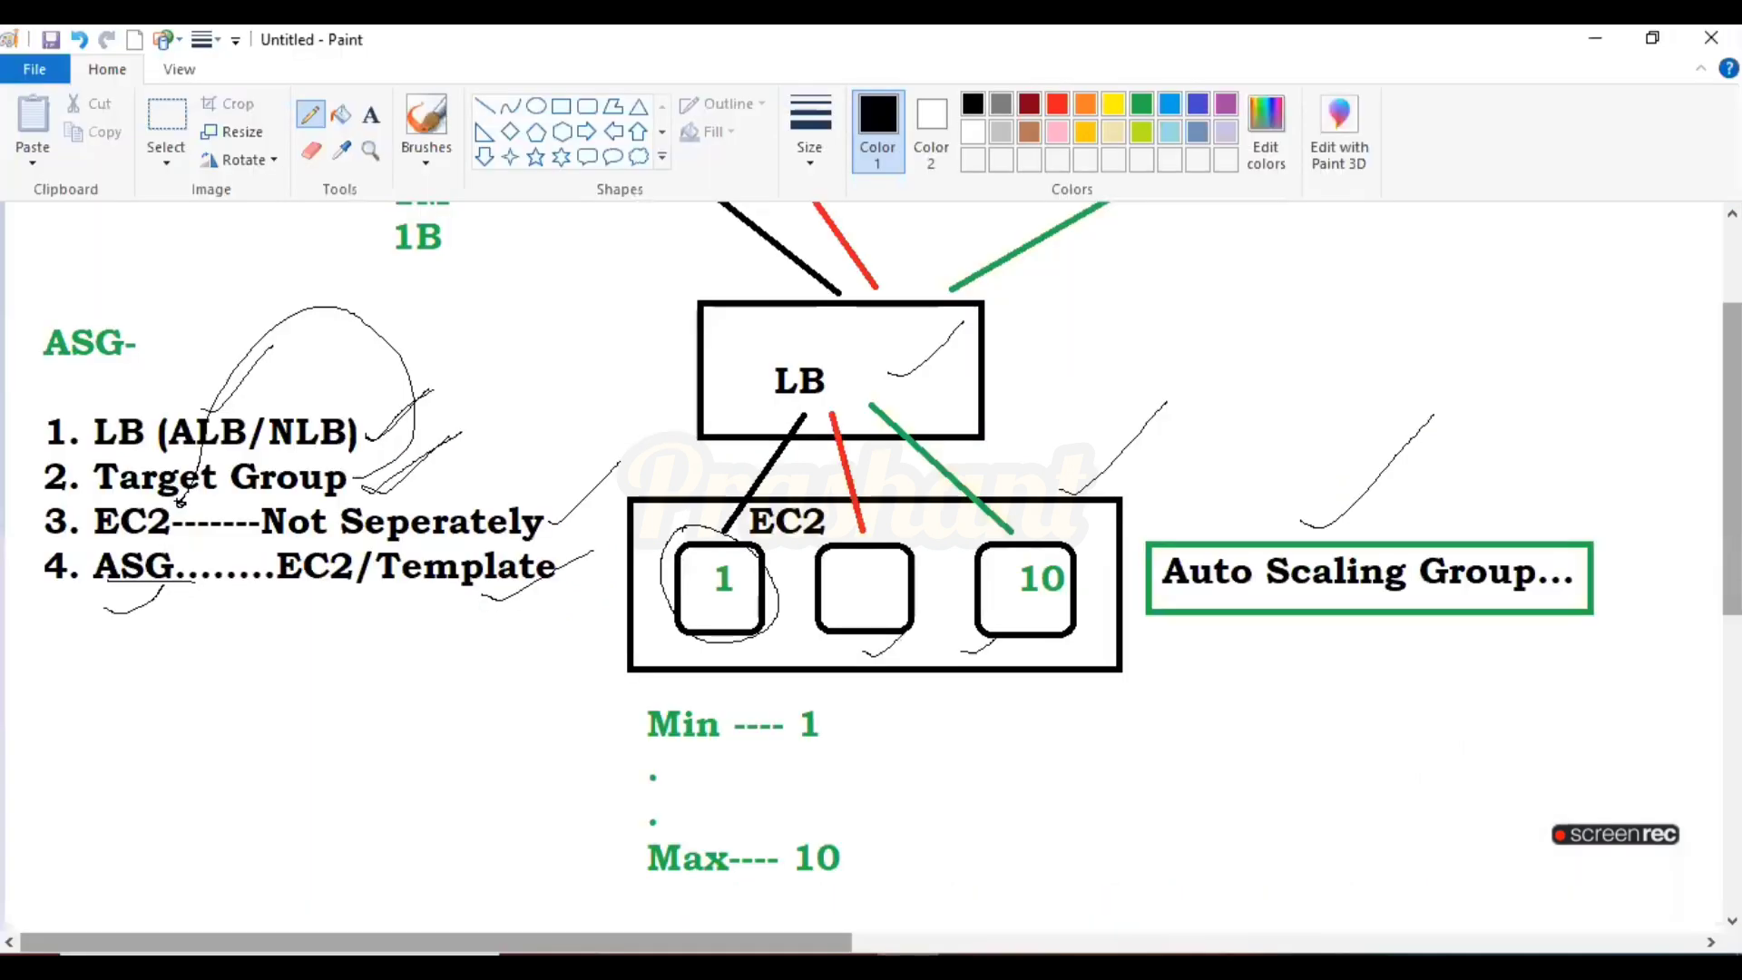
scroll(812, 446, down, 3)
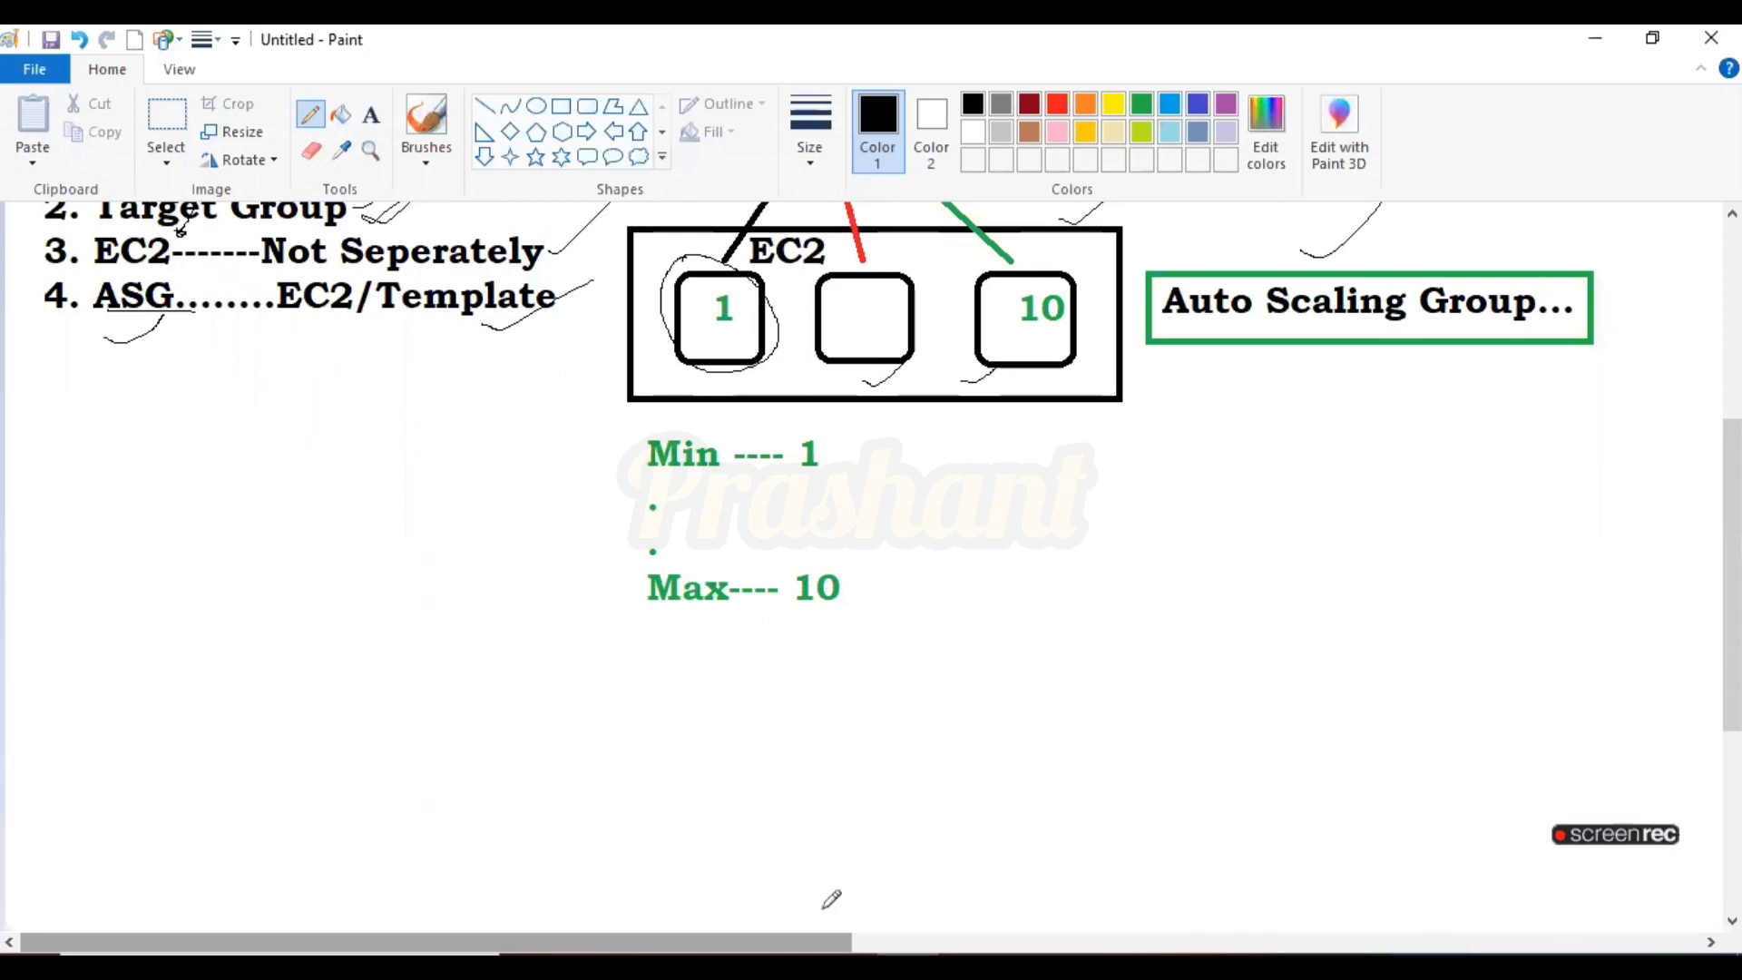
click(743, 812)
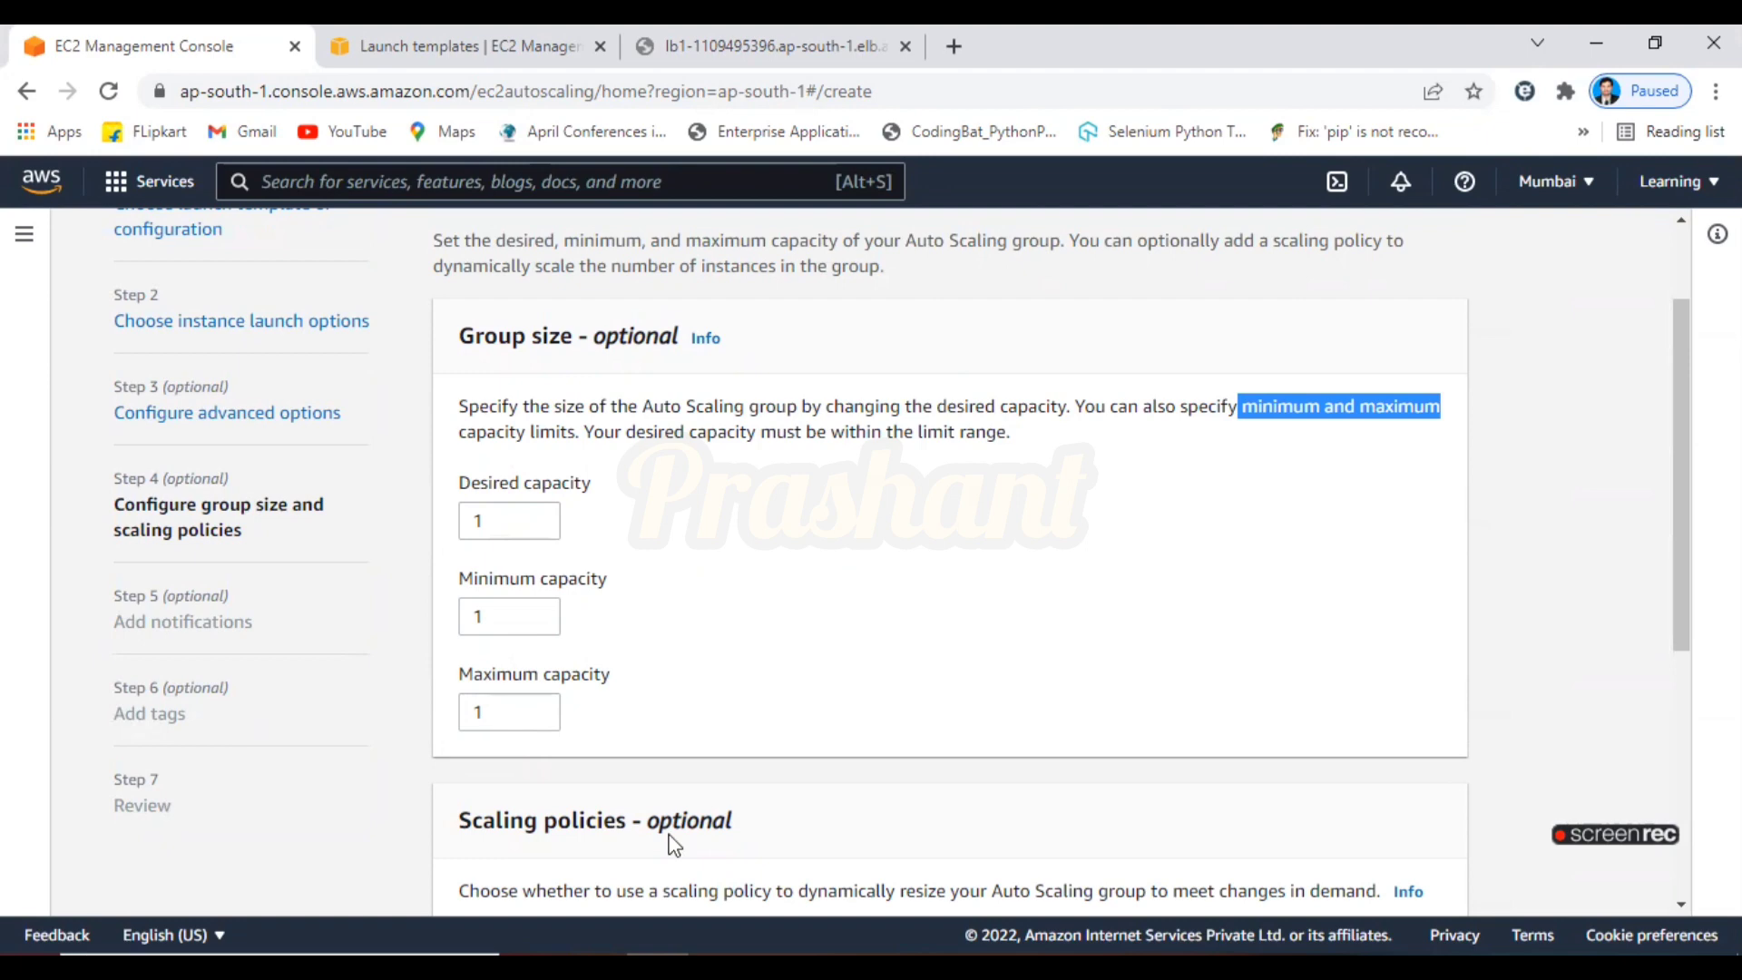
click(908, 968)
click(908, 967)
click(908, 967)
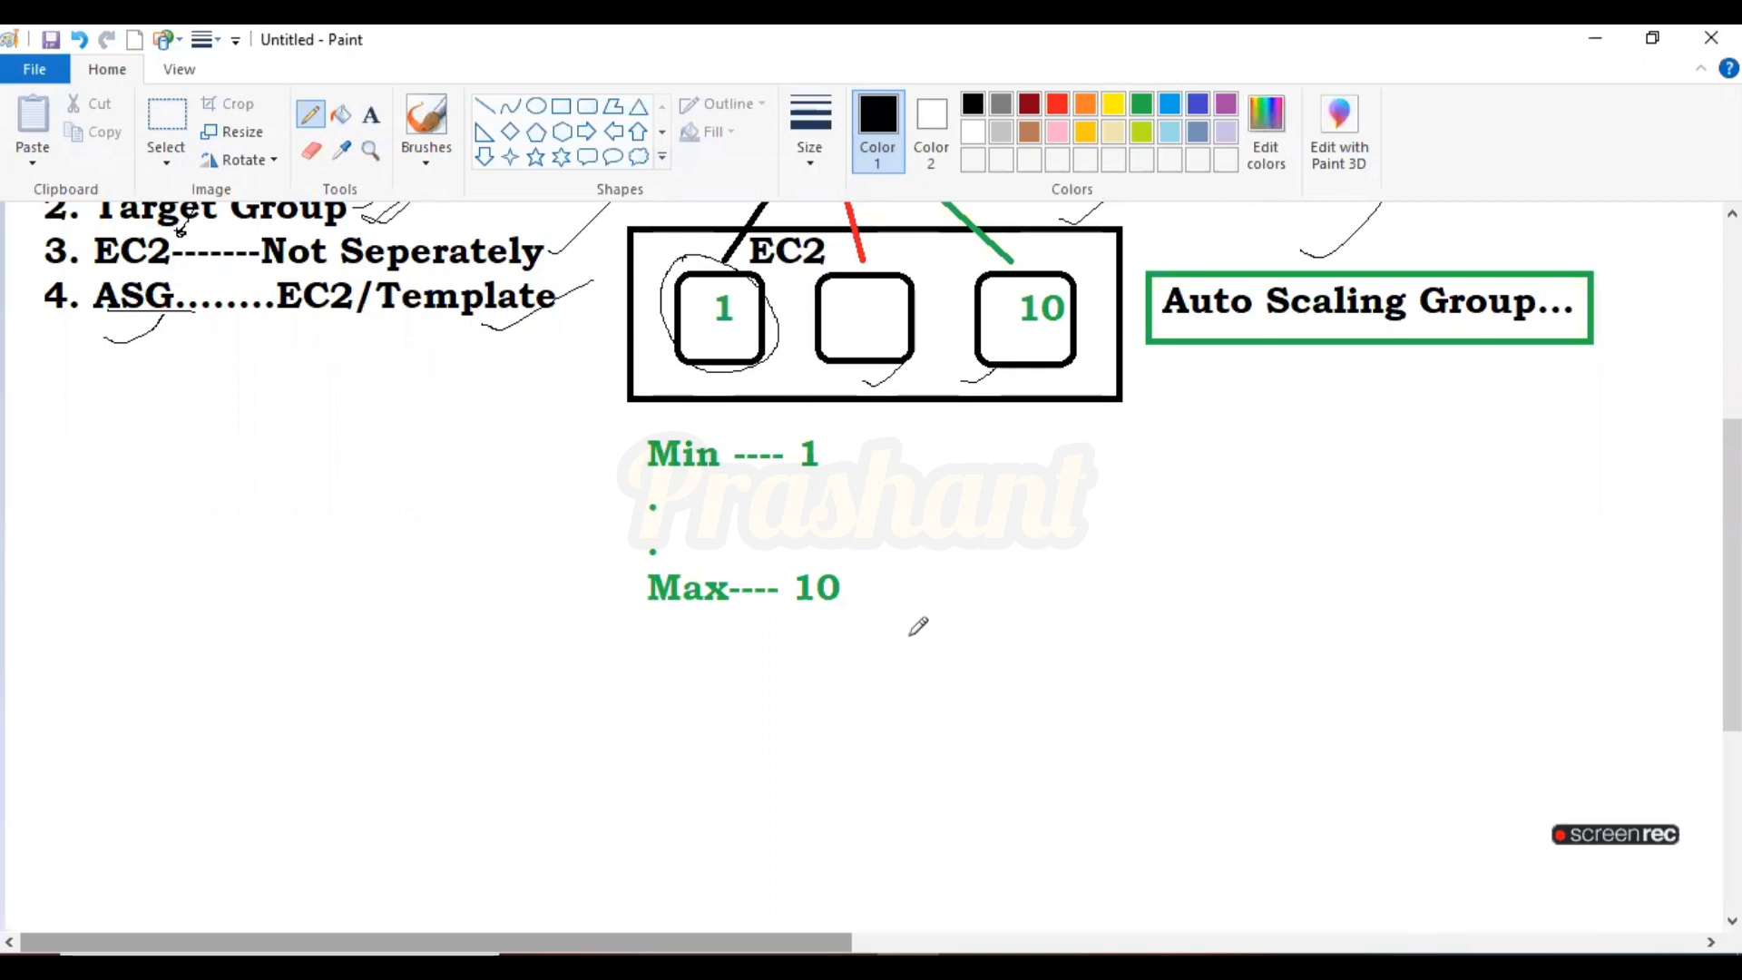
Return to the ASG1 setup, set the maximum capacity to 1, keep scaling policies at None and continue to the notifications
key(alt+Tab)
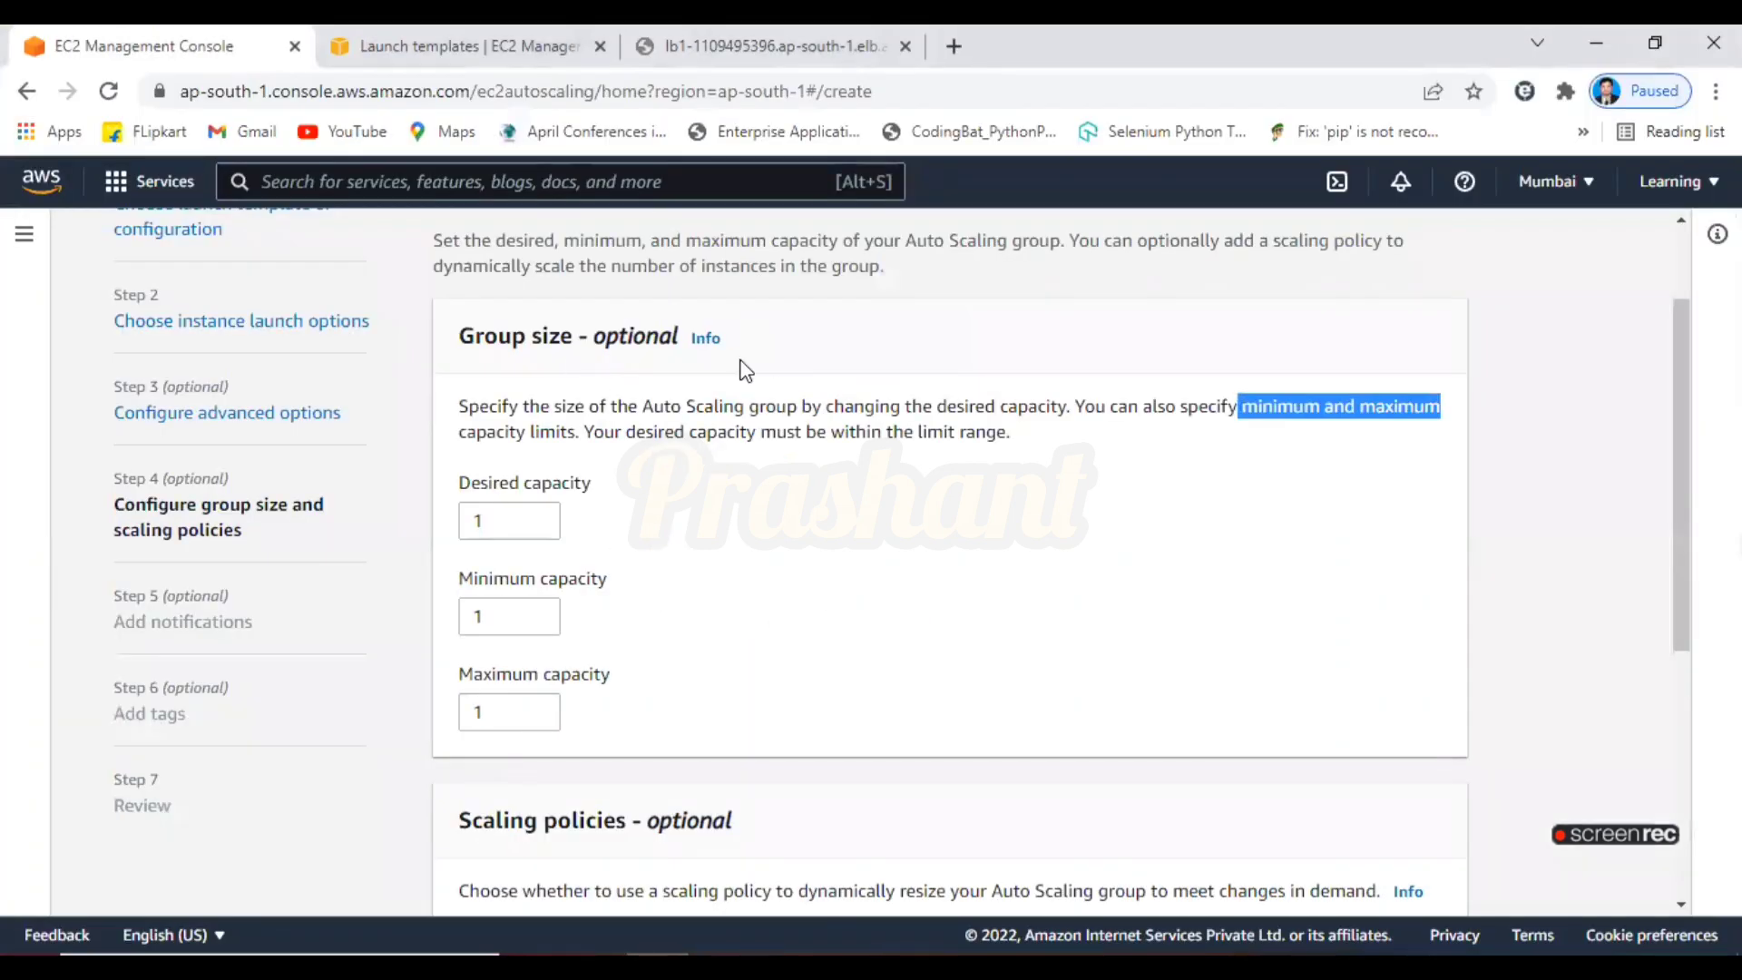
click(542, 712)
key(BackSpace)
text(6)
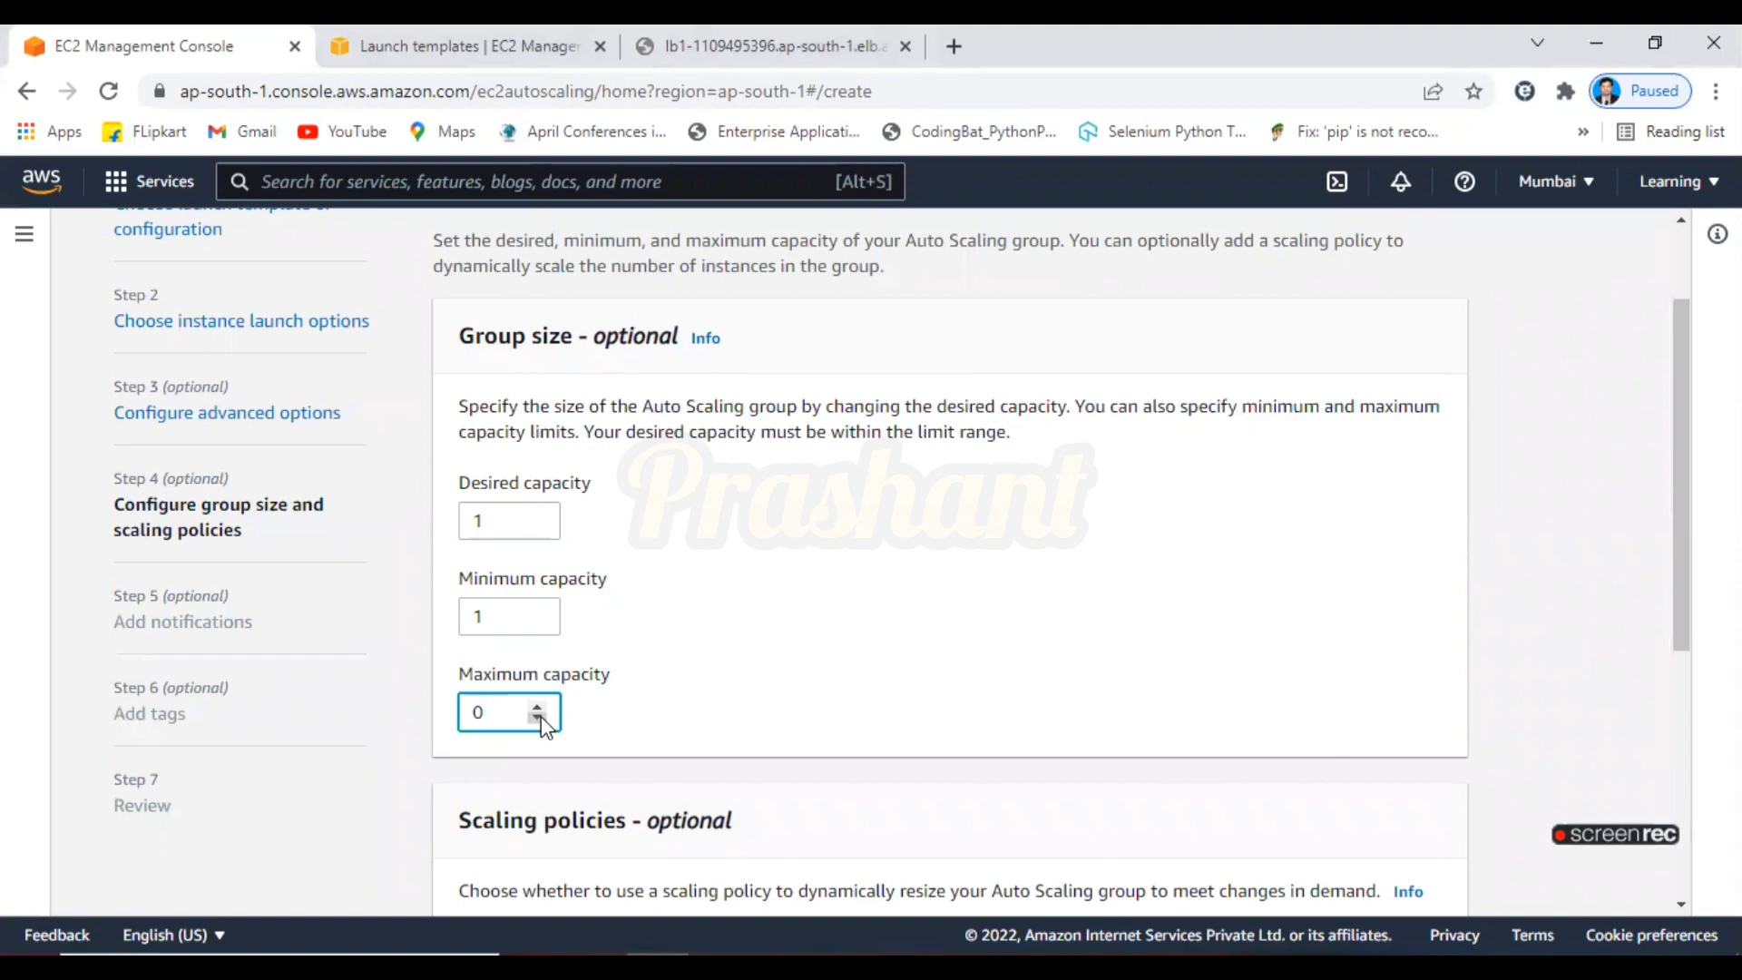
click(538, 705)
click(773, 708)
drag(1673, 548, 1677, 776)
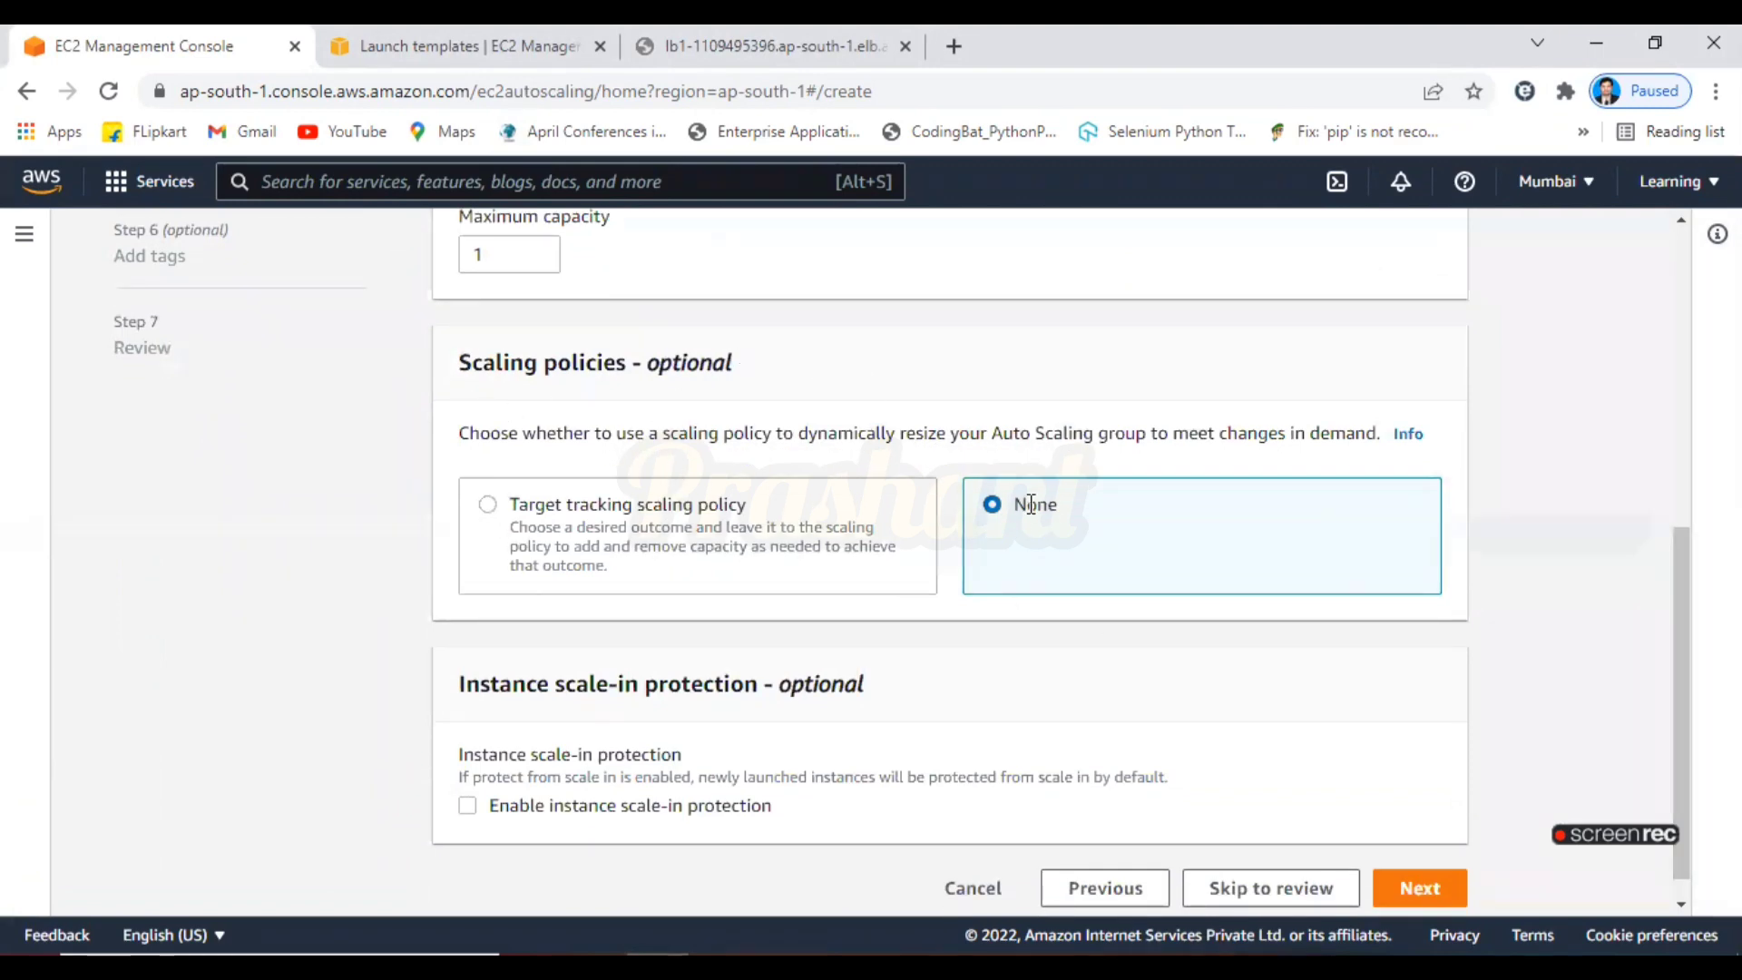
click(1418, 891)
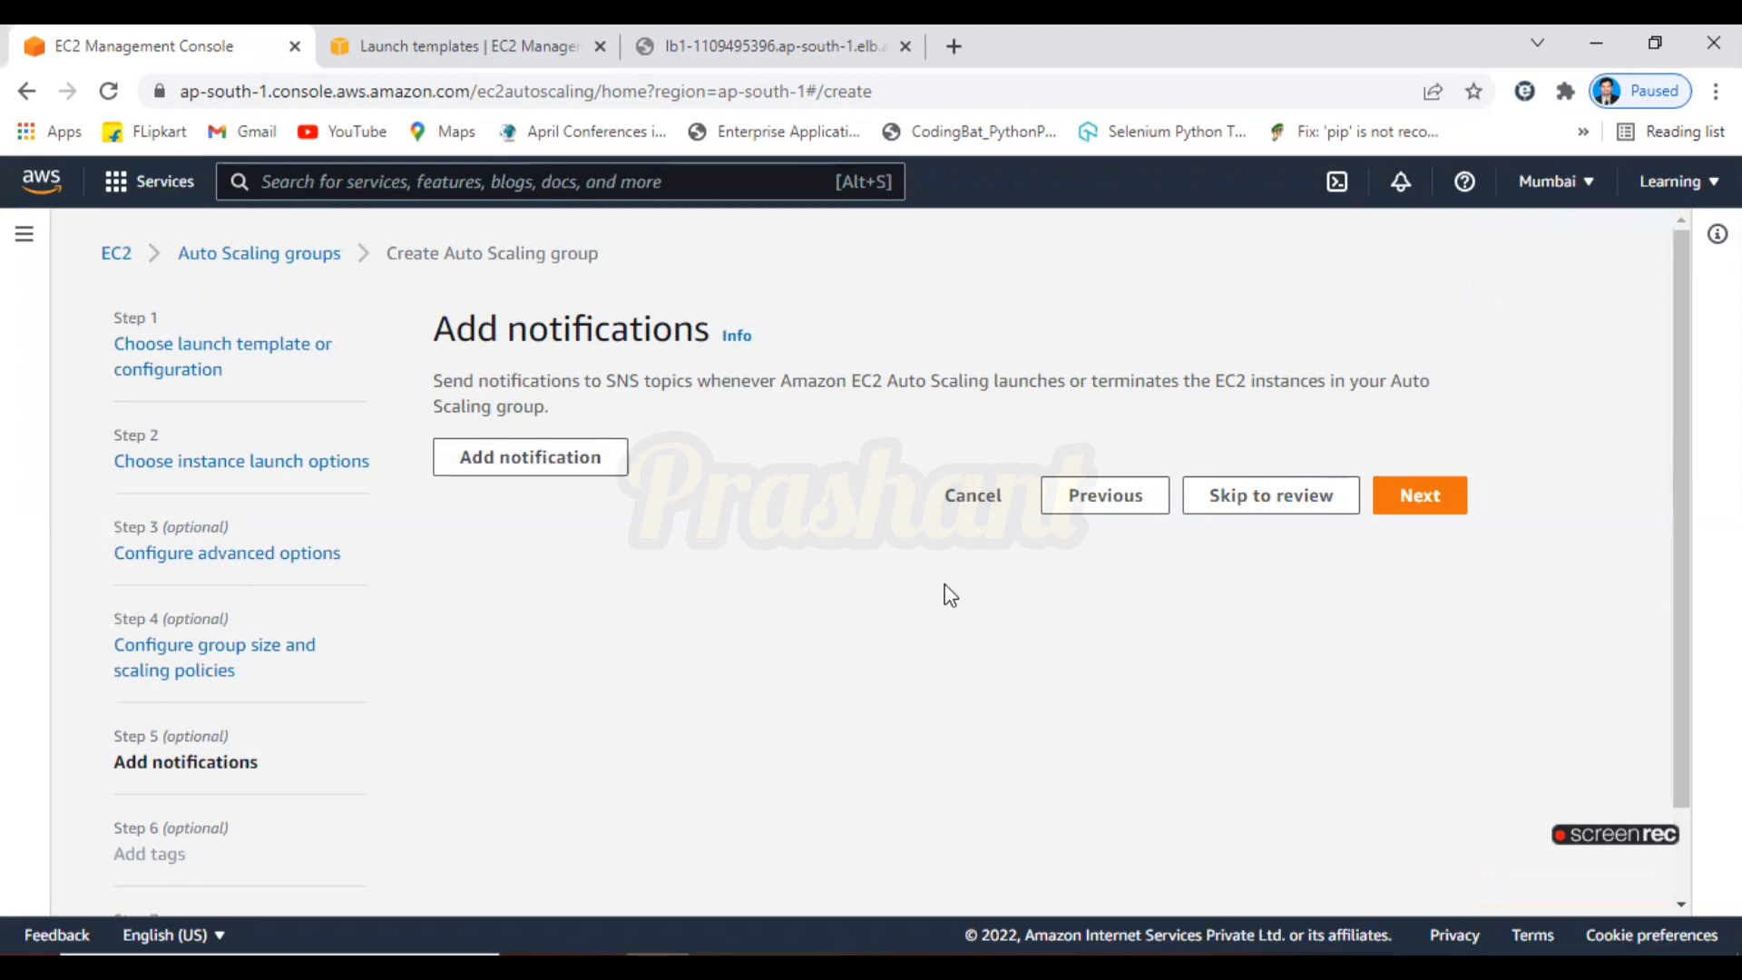
Continue through the notifications and tags pages to the review without adding any notification or tag
click(1438, 499)
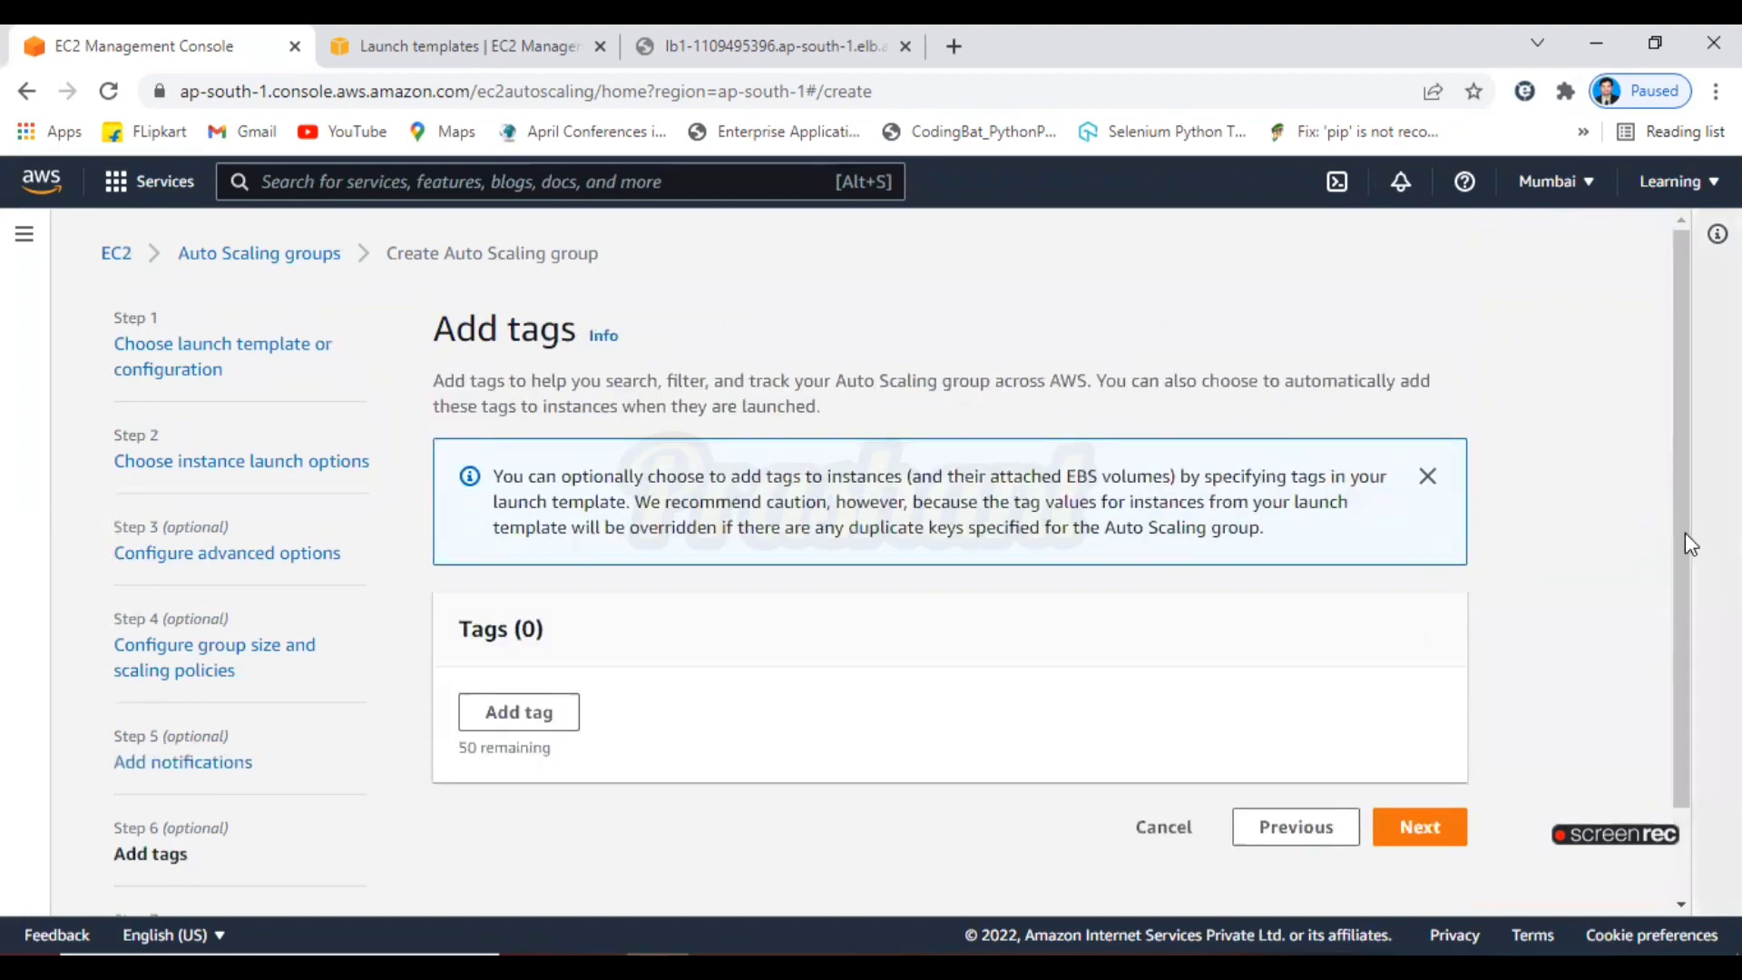
scroll(1679, 561, down, 2)
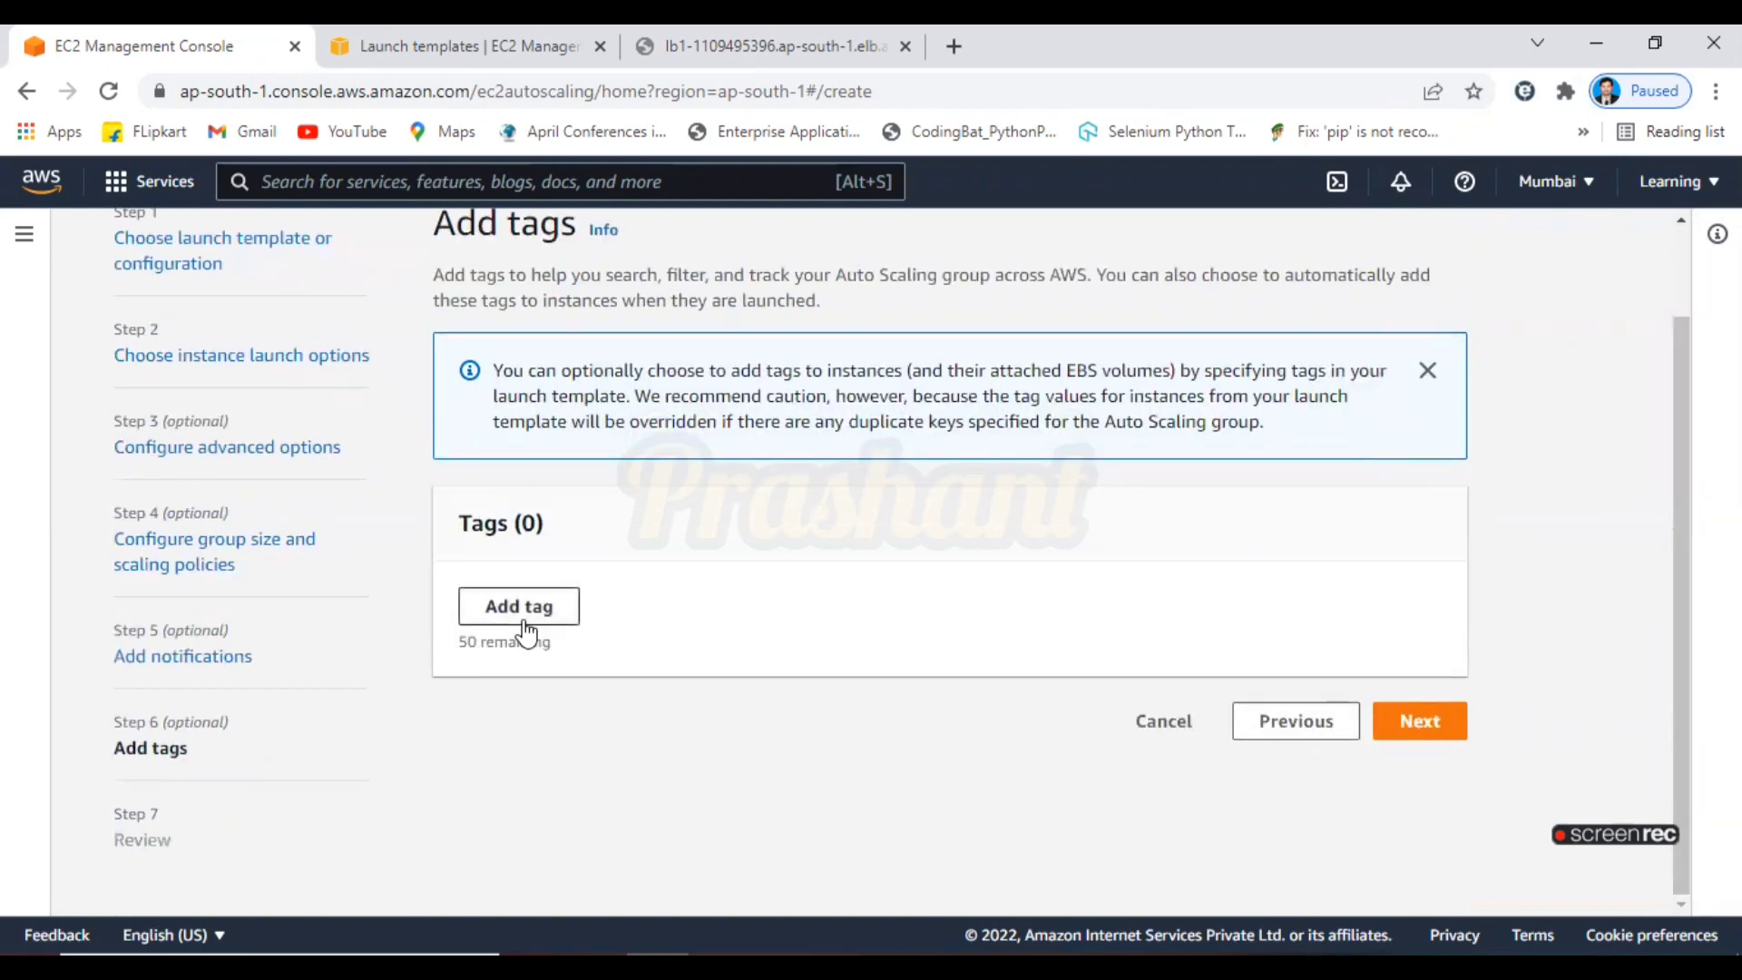
click(1431, 739)
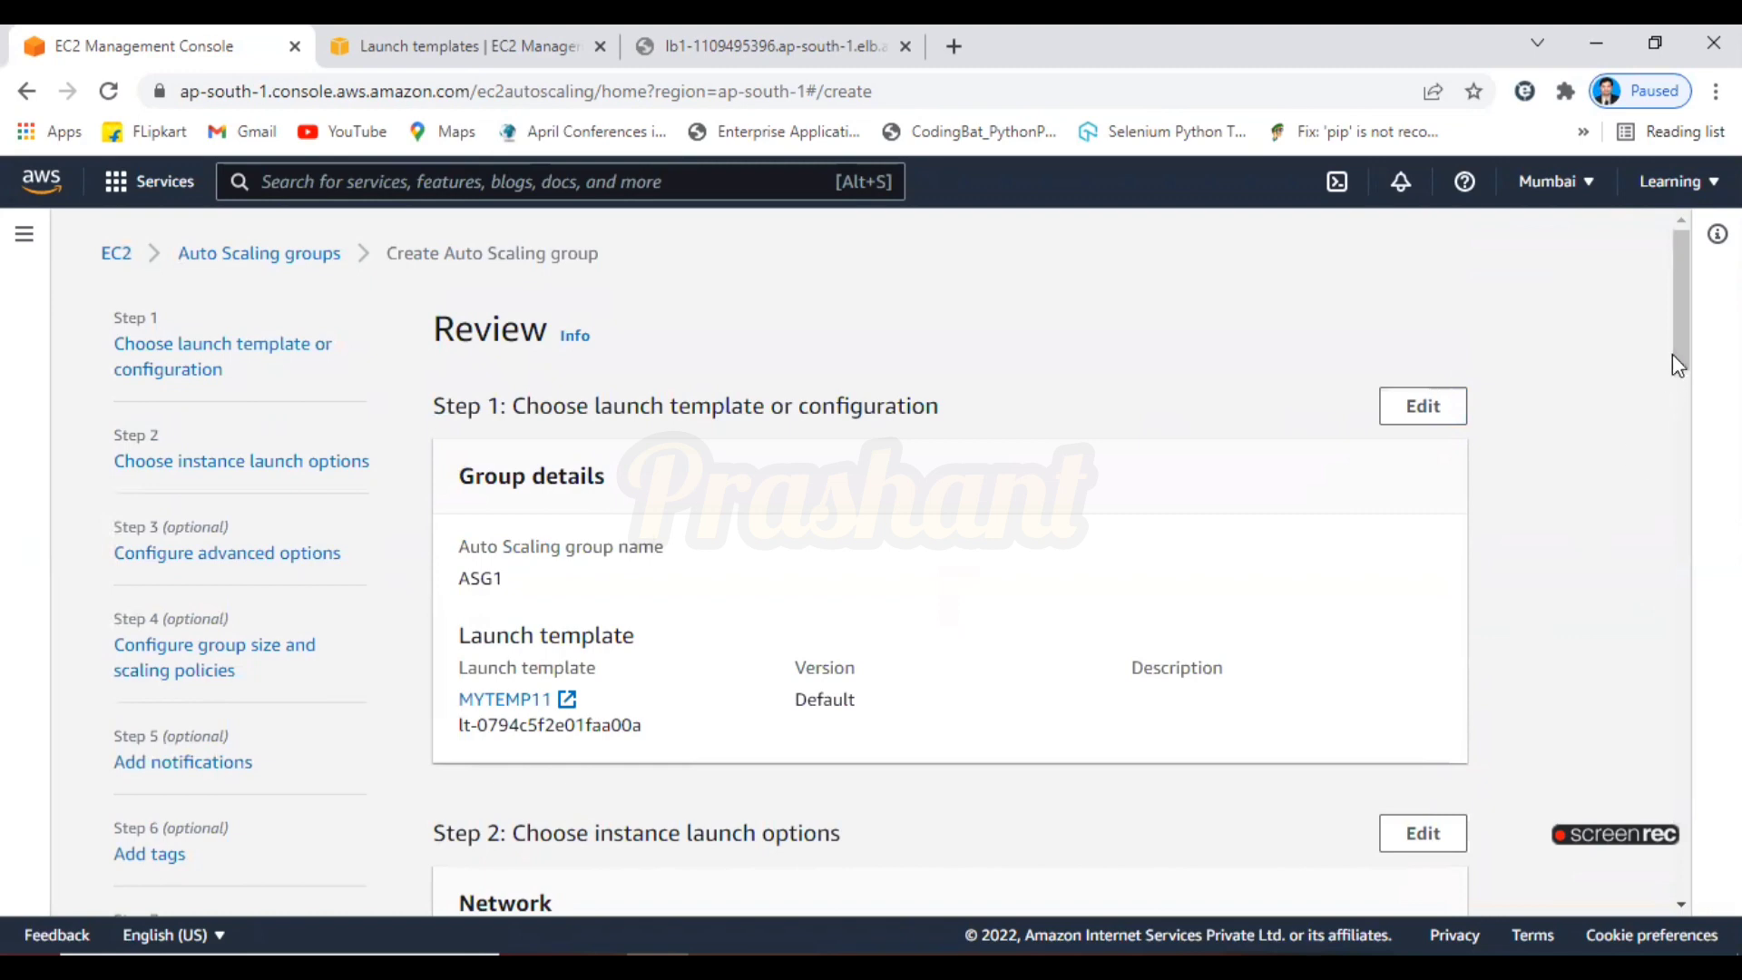
Review the ASG1 configuration through to the tags section and create the Auto Scaling group
scroll(1673, 344, down, 6)
scroll(1060, 557, down, 10)
scroll(921, 590, down, 4)
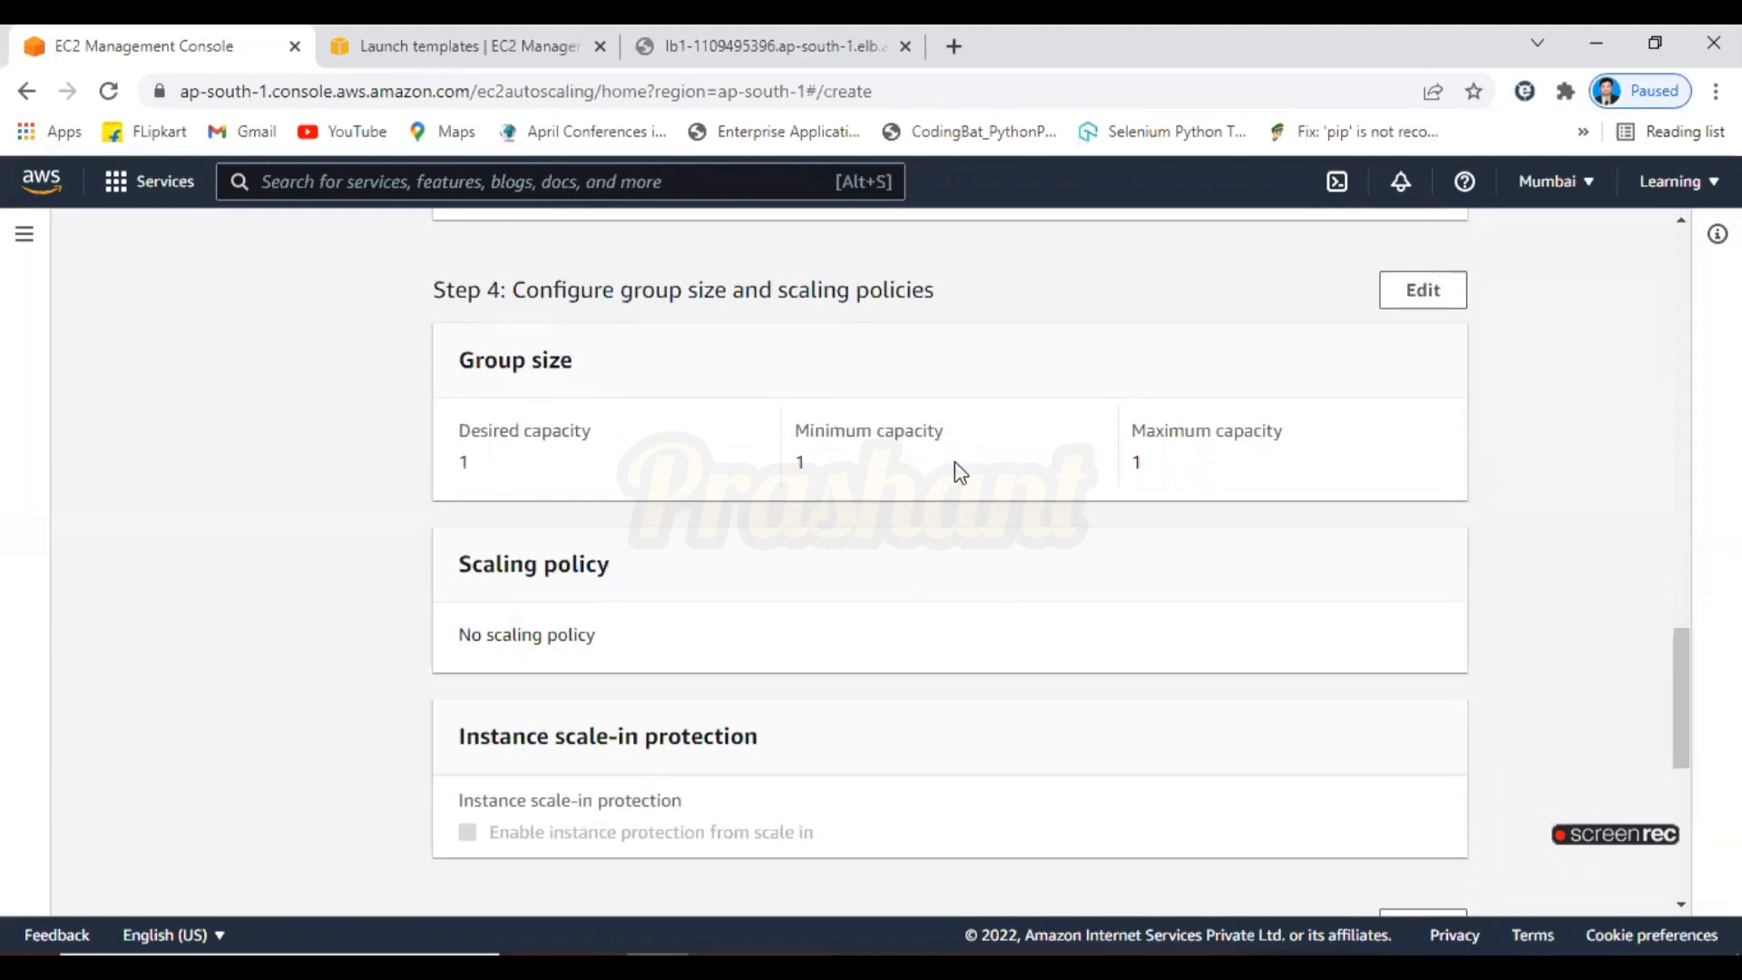
scroll(1684, 719, down, 4)
scroll(1683, 726, down, 3)
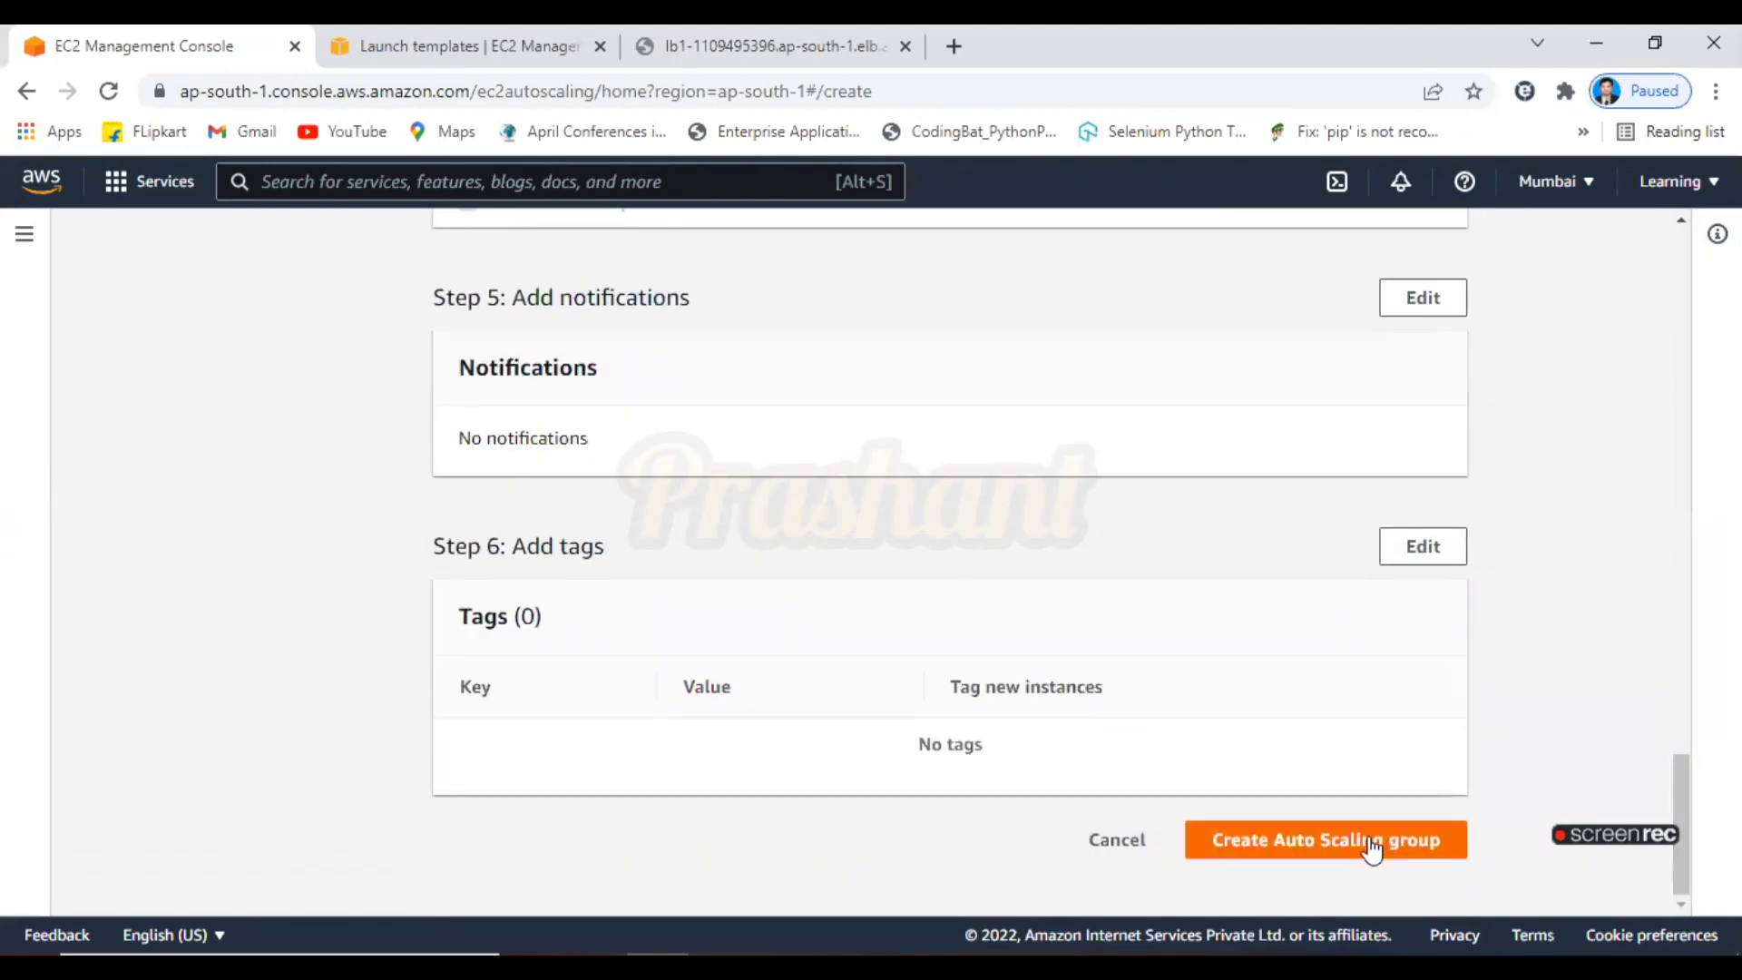
click(1372, 846)
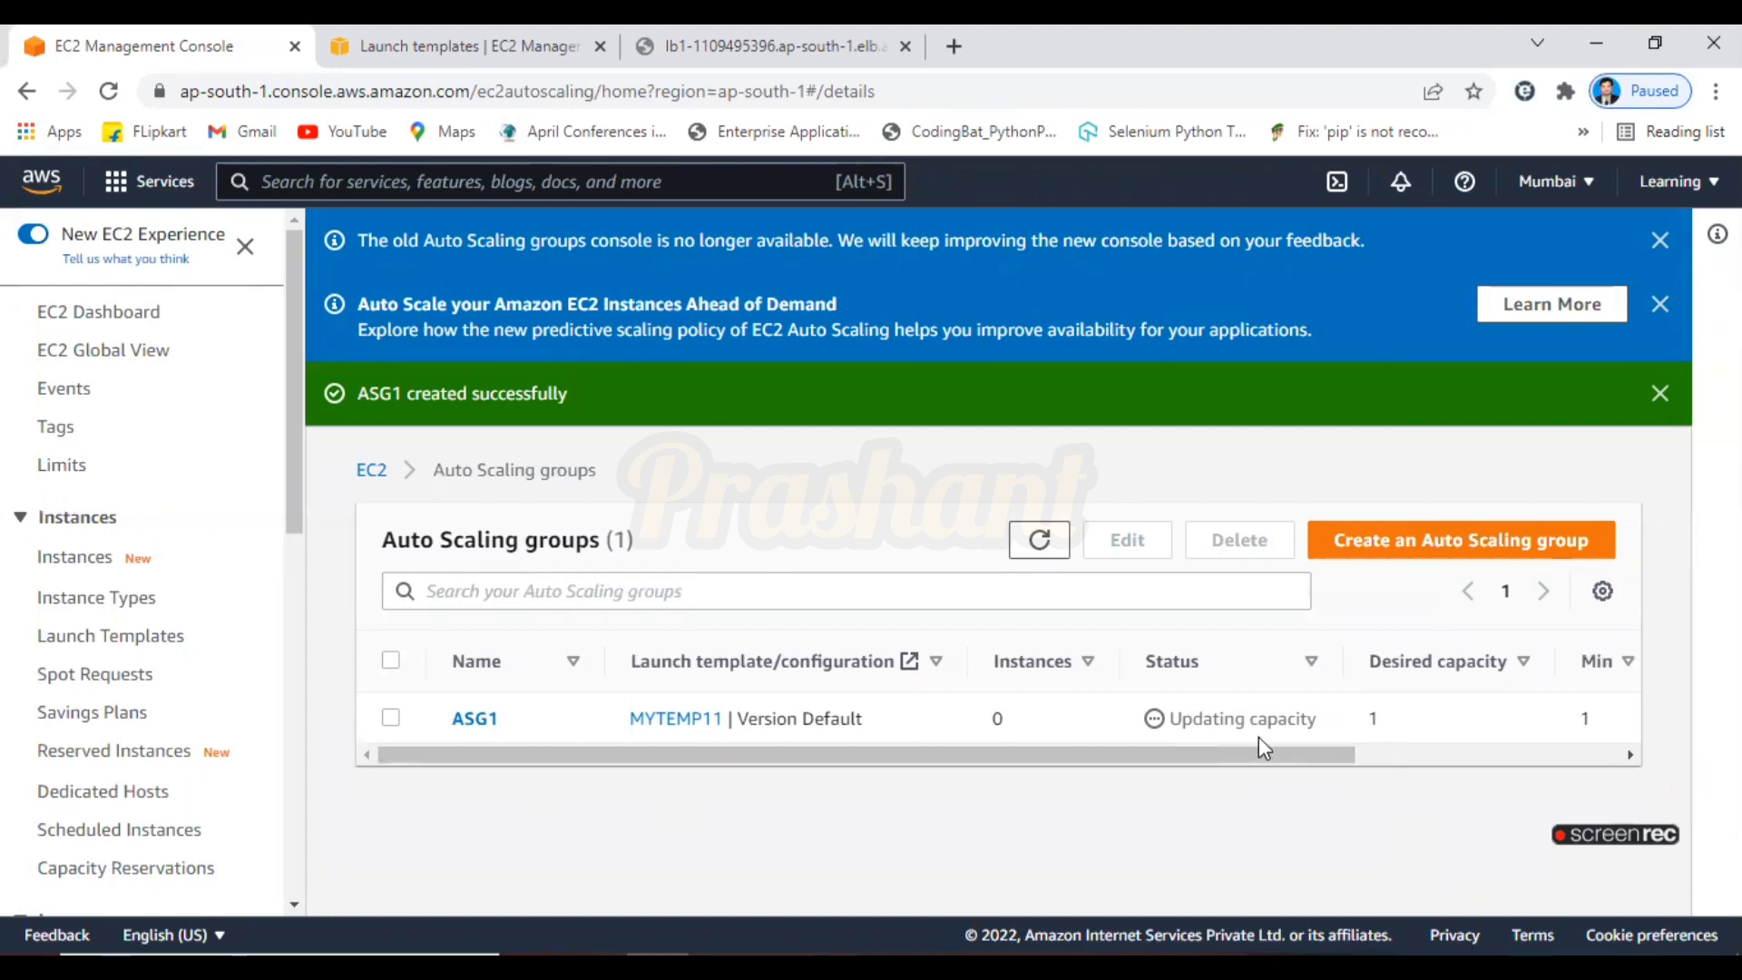
Select ASG1 in the Auto Scaling groups list and dismiss the notification banners
click(390, 722)
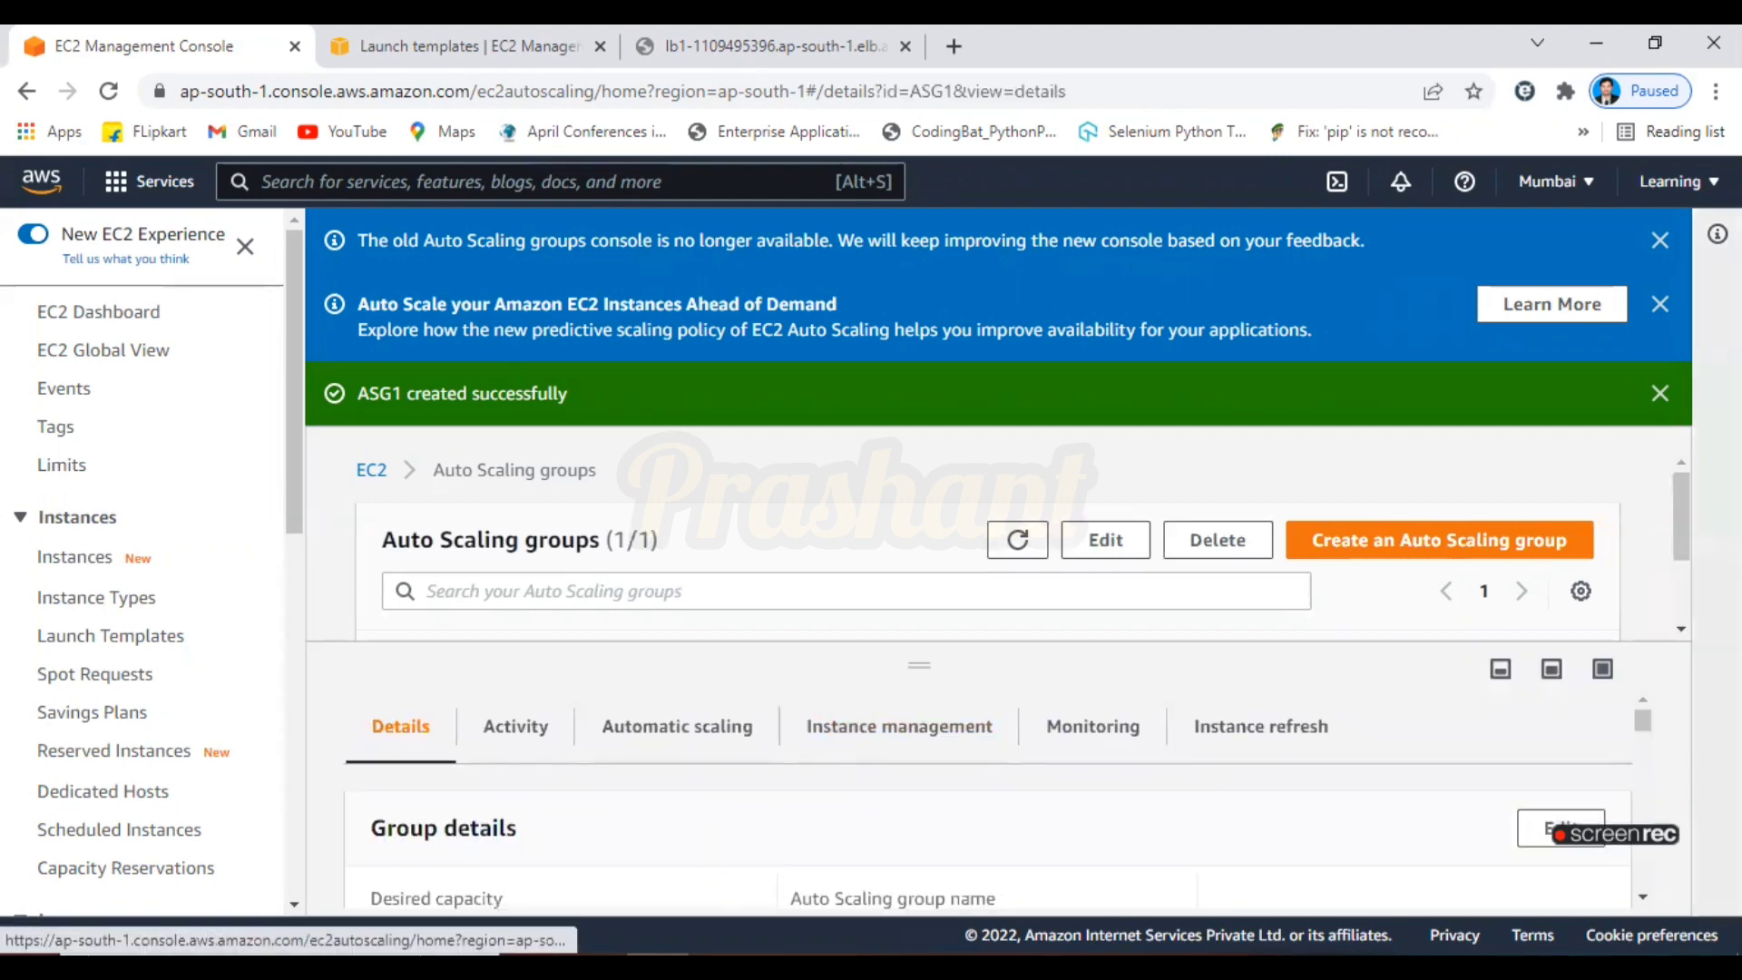
click(1660, 393)
click(1659, 304)
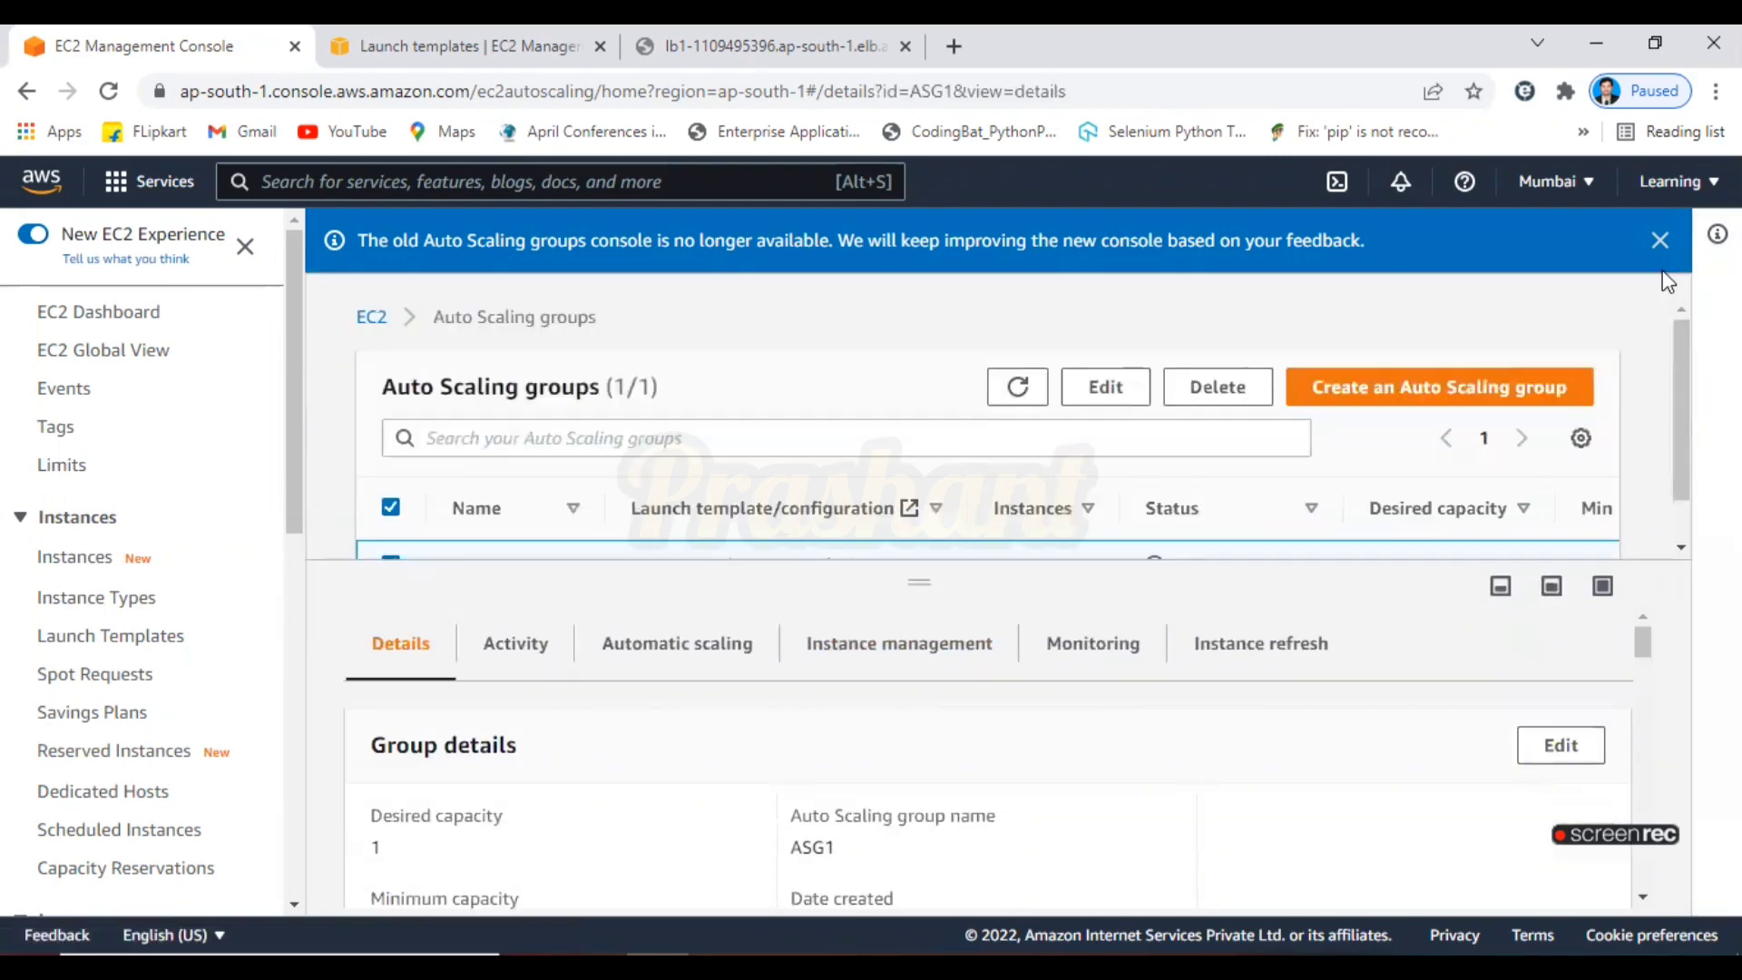
click(1660, 239)
drag(1685, 453, 1685, 499)
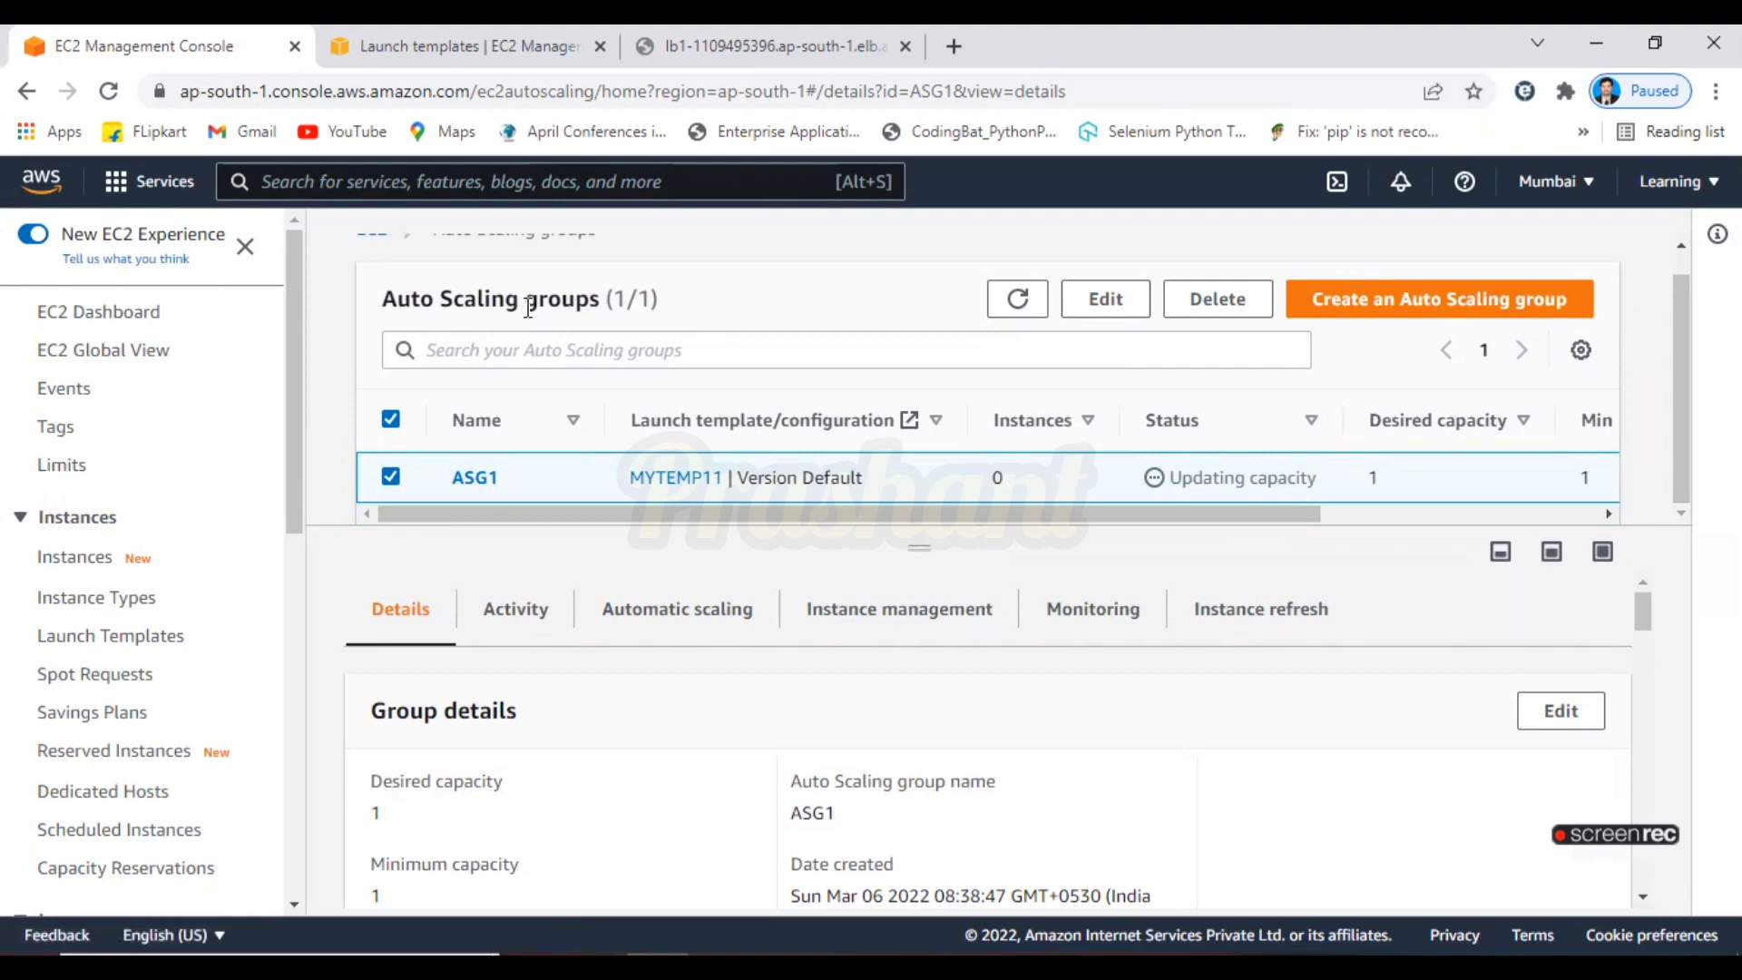
Examine ASG1's group details and refresh the Auto Scaling groups list to check its instances and status
drag(1642, 626, 1642, 634)
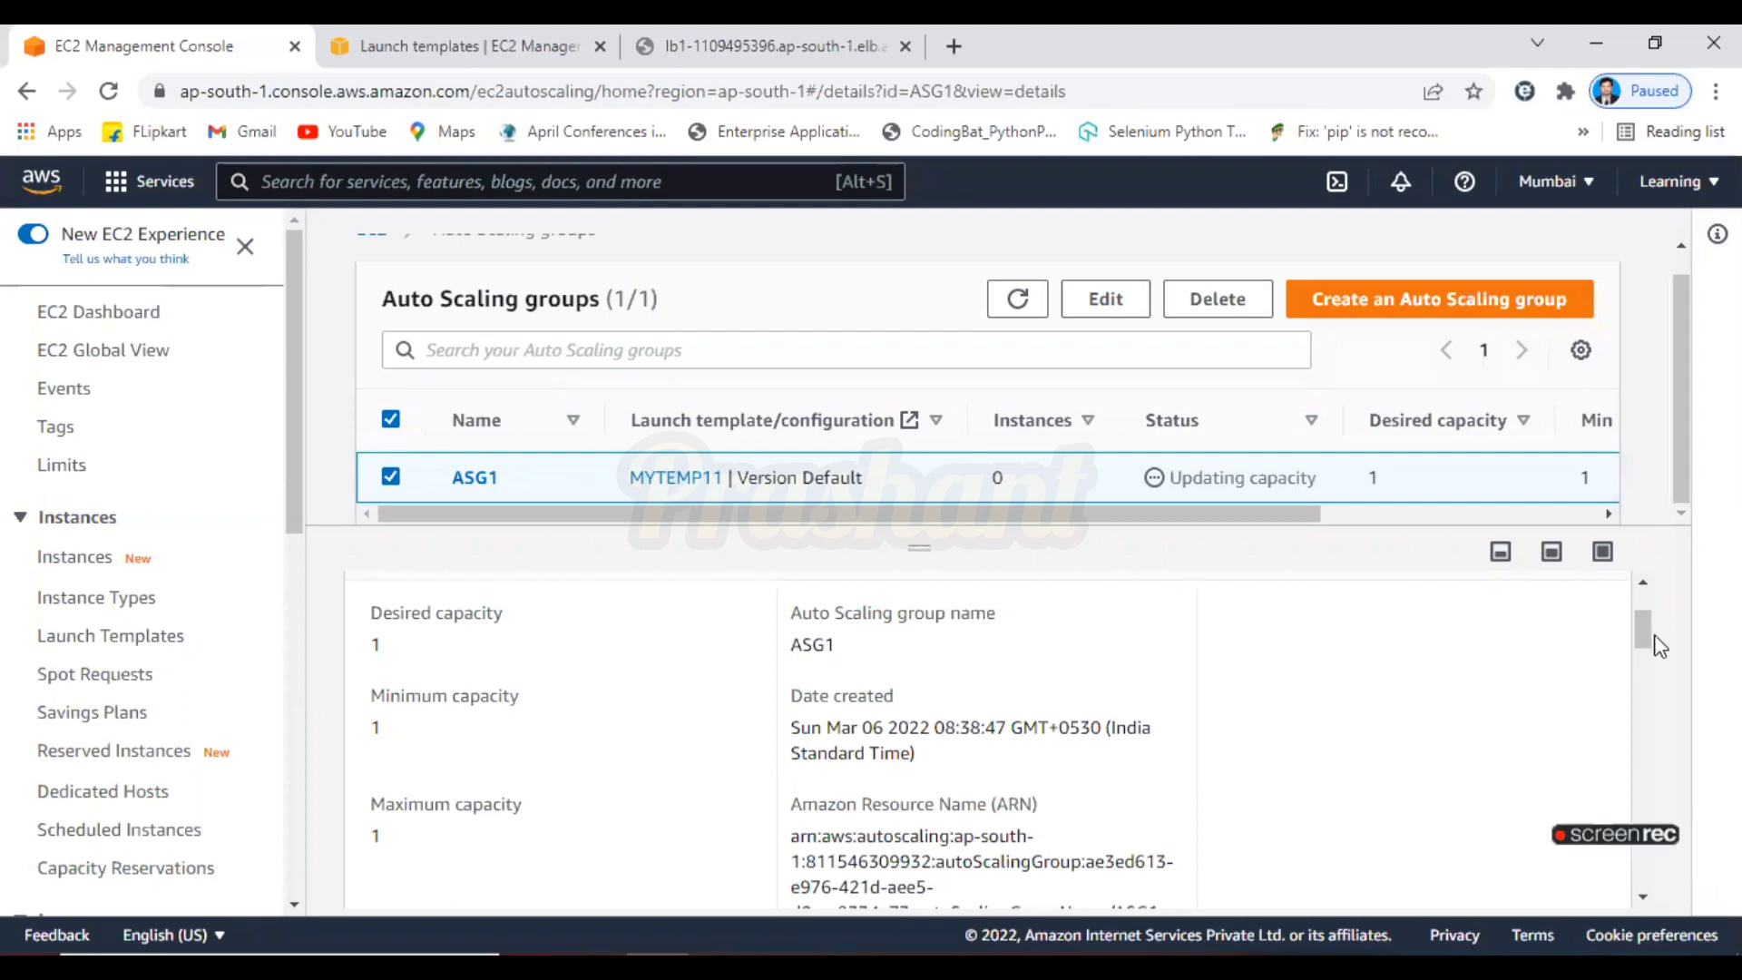
drag(1644, 632, 1645, 630)
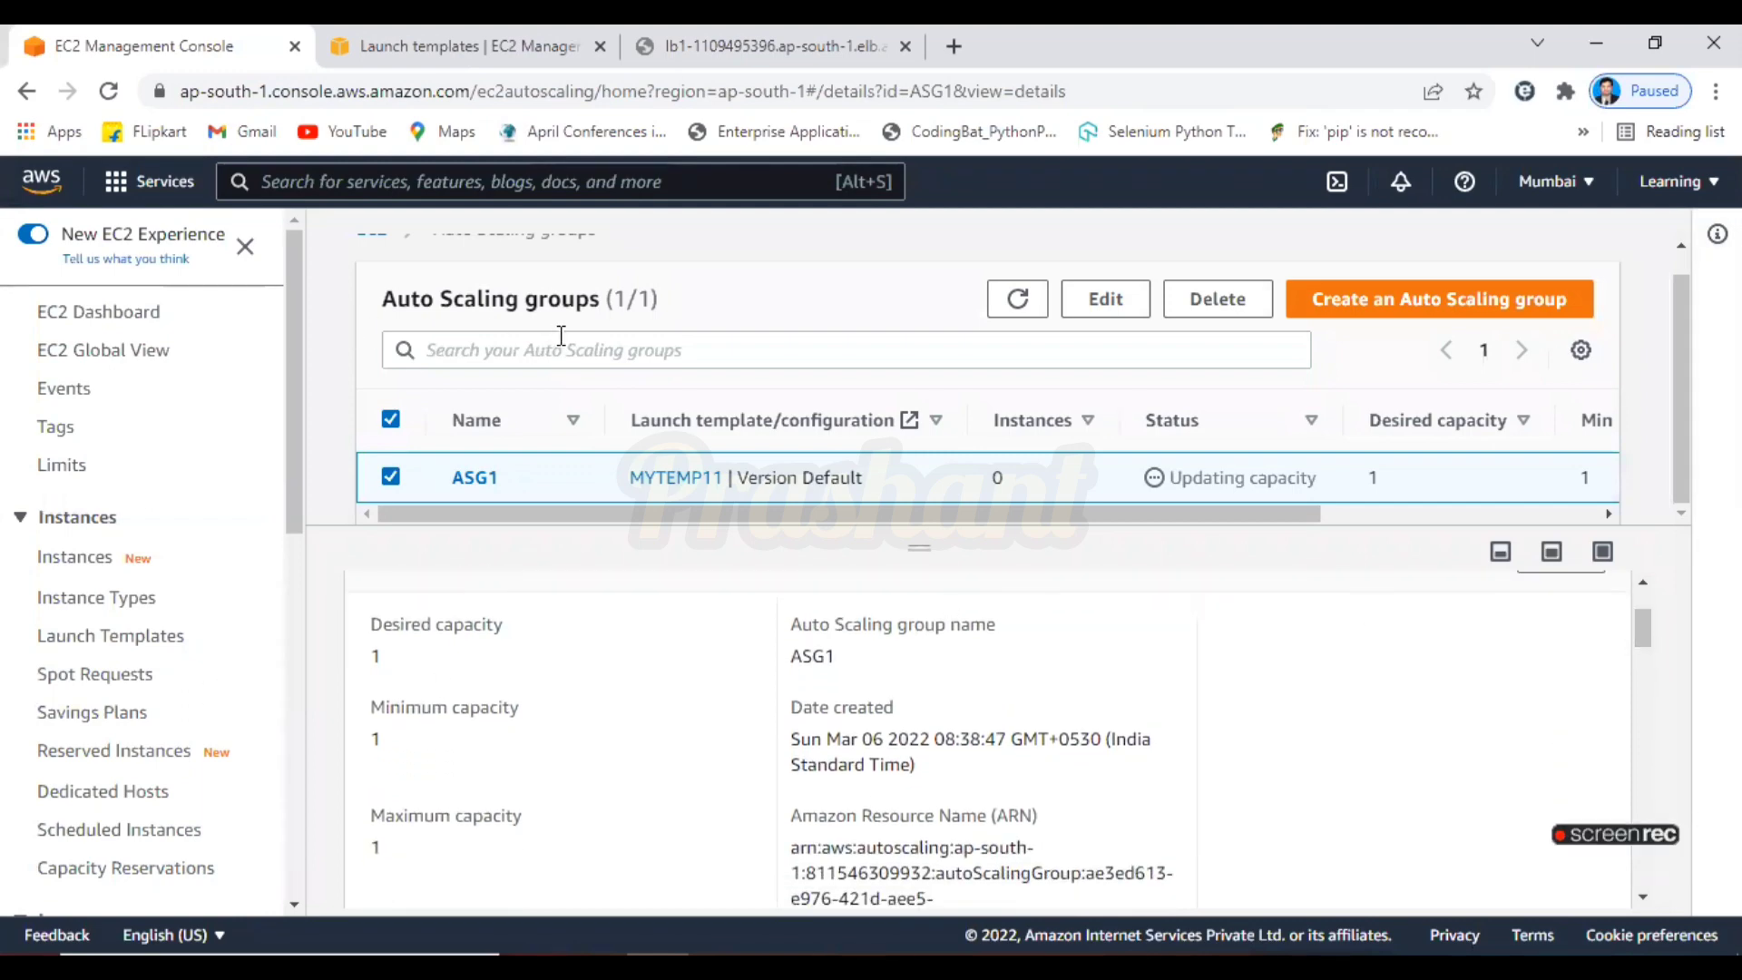
scroll(1642, 585, up, 2)
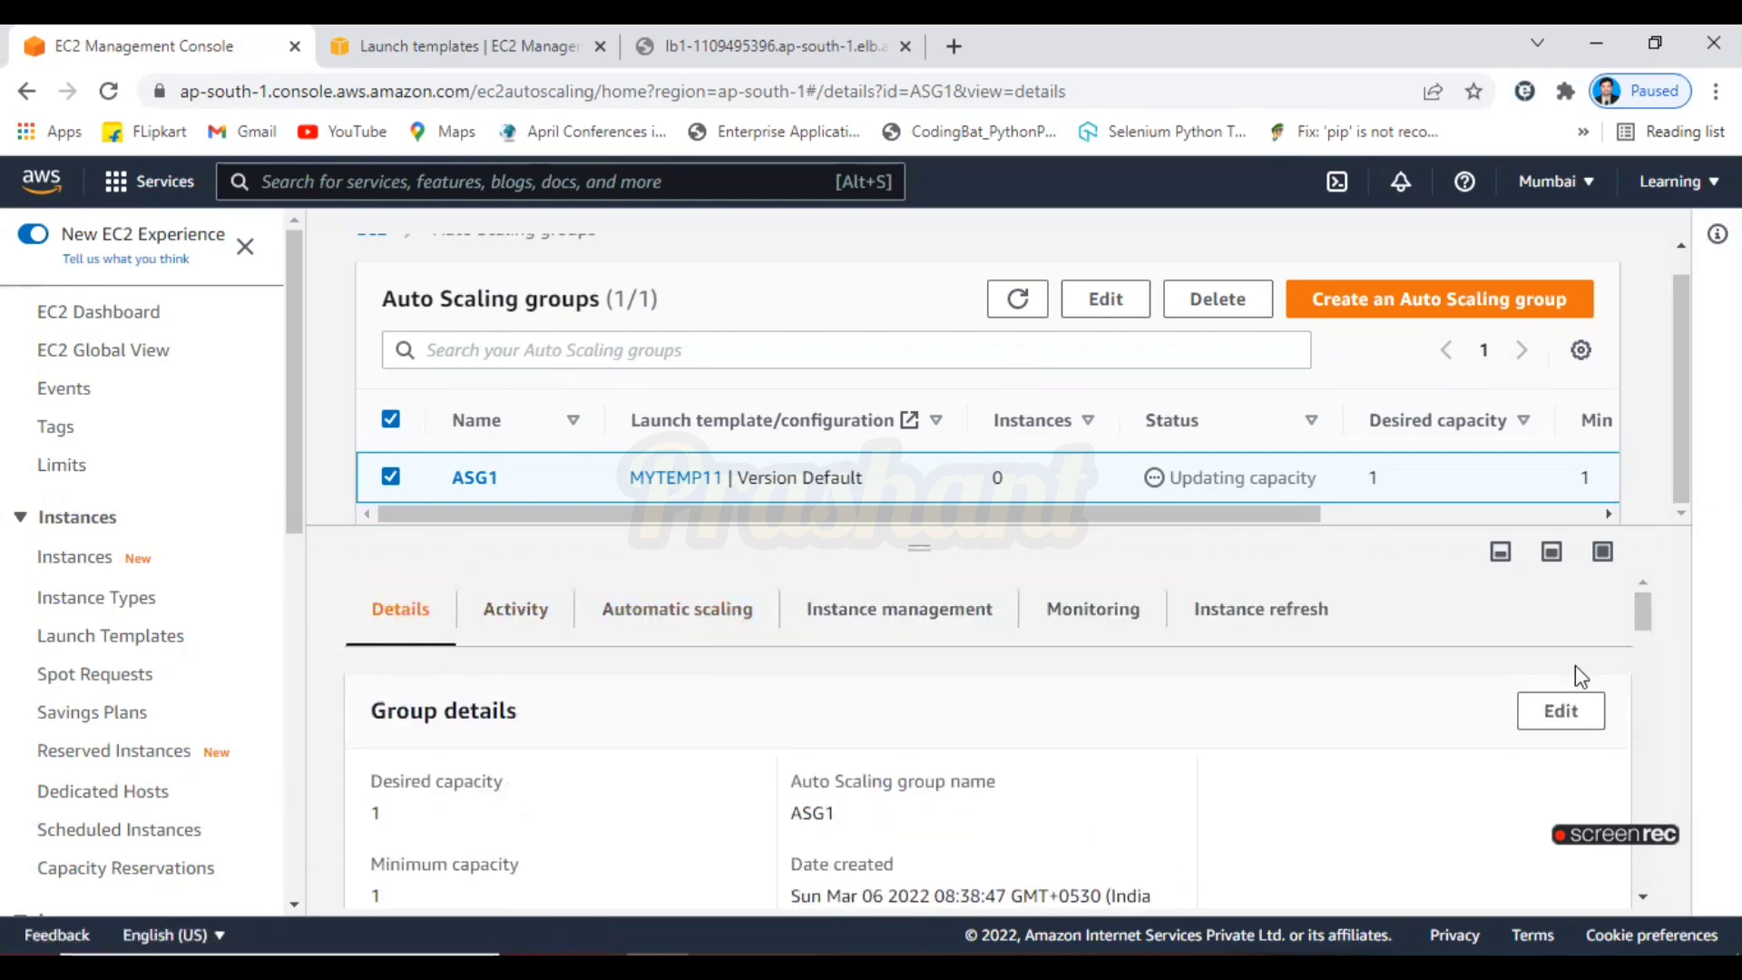
drag(1647, 608, 1647, 623)
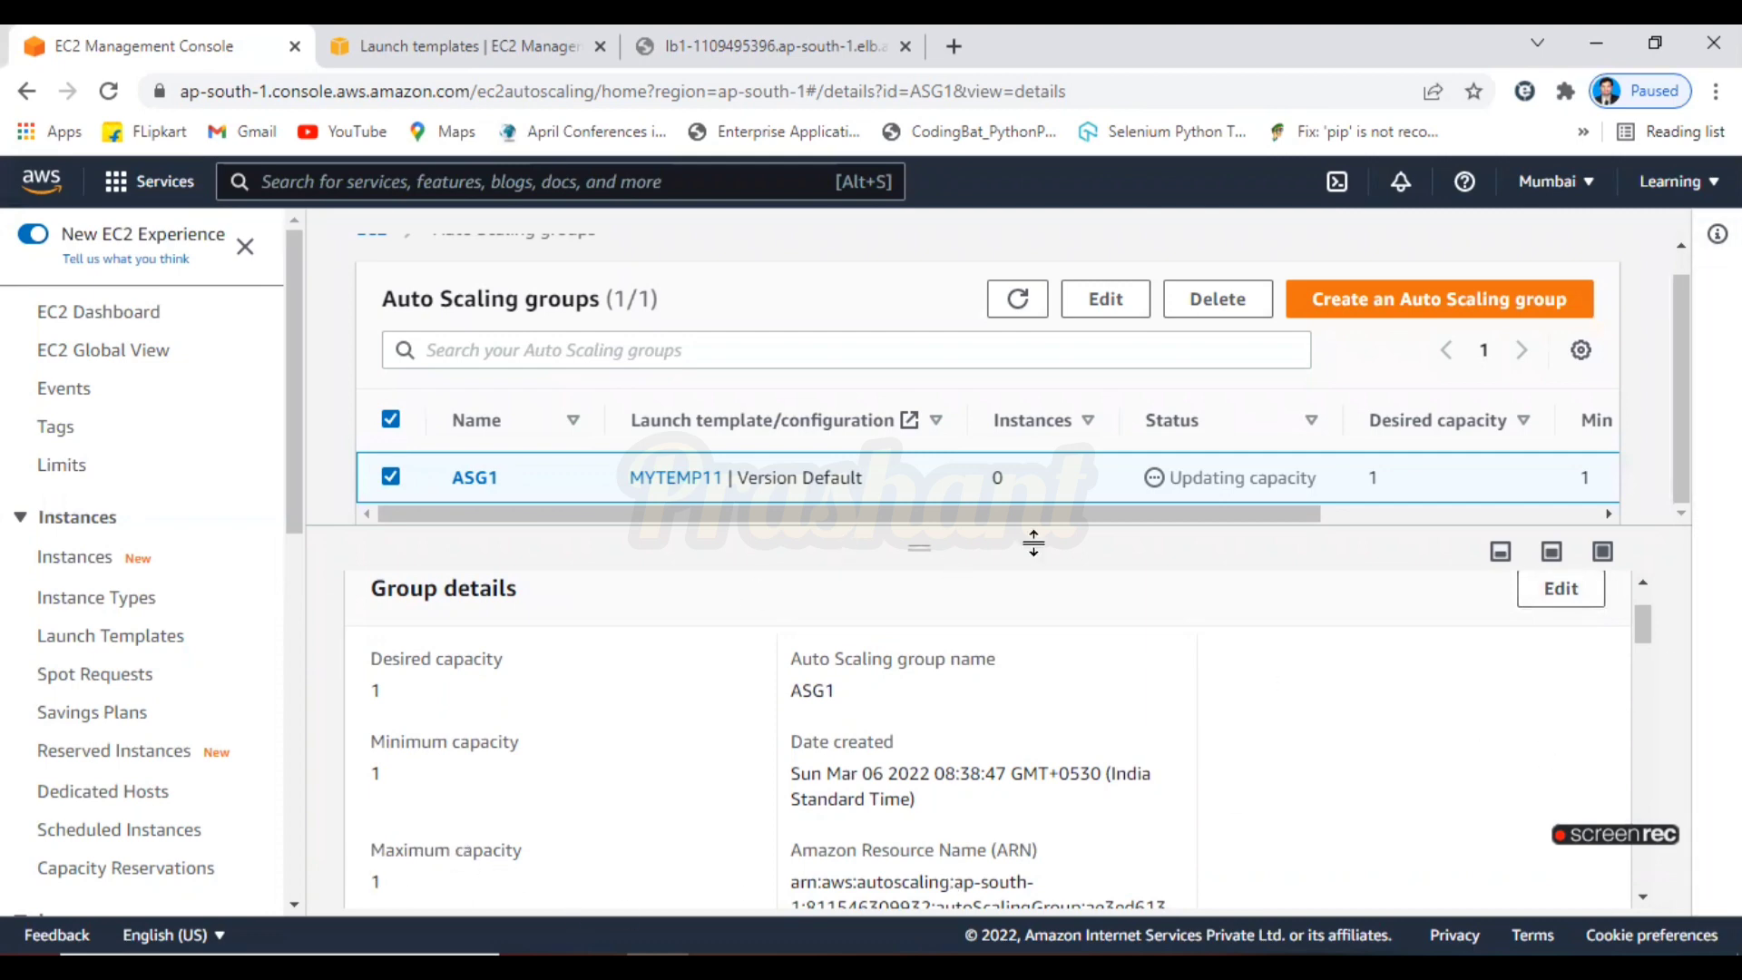
click(1018, 302)
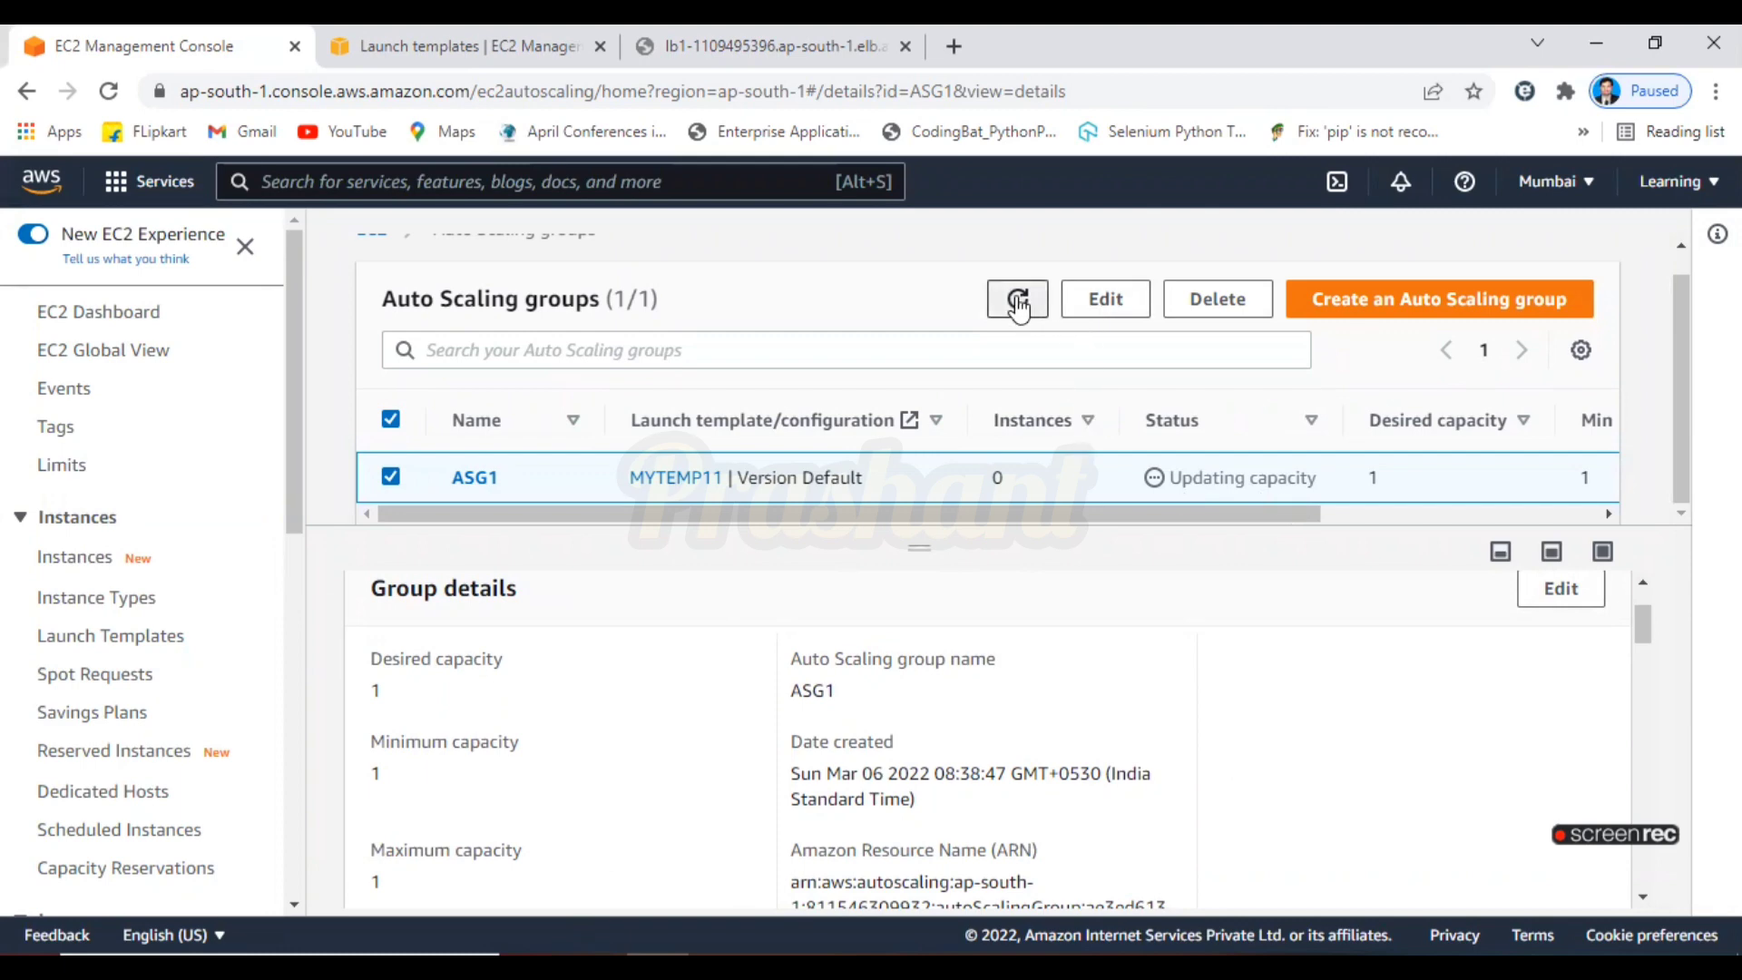
click(1018, 302)
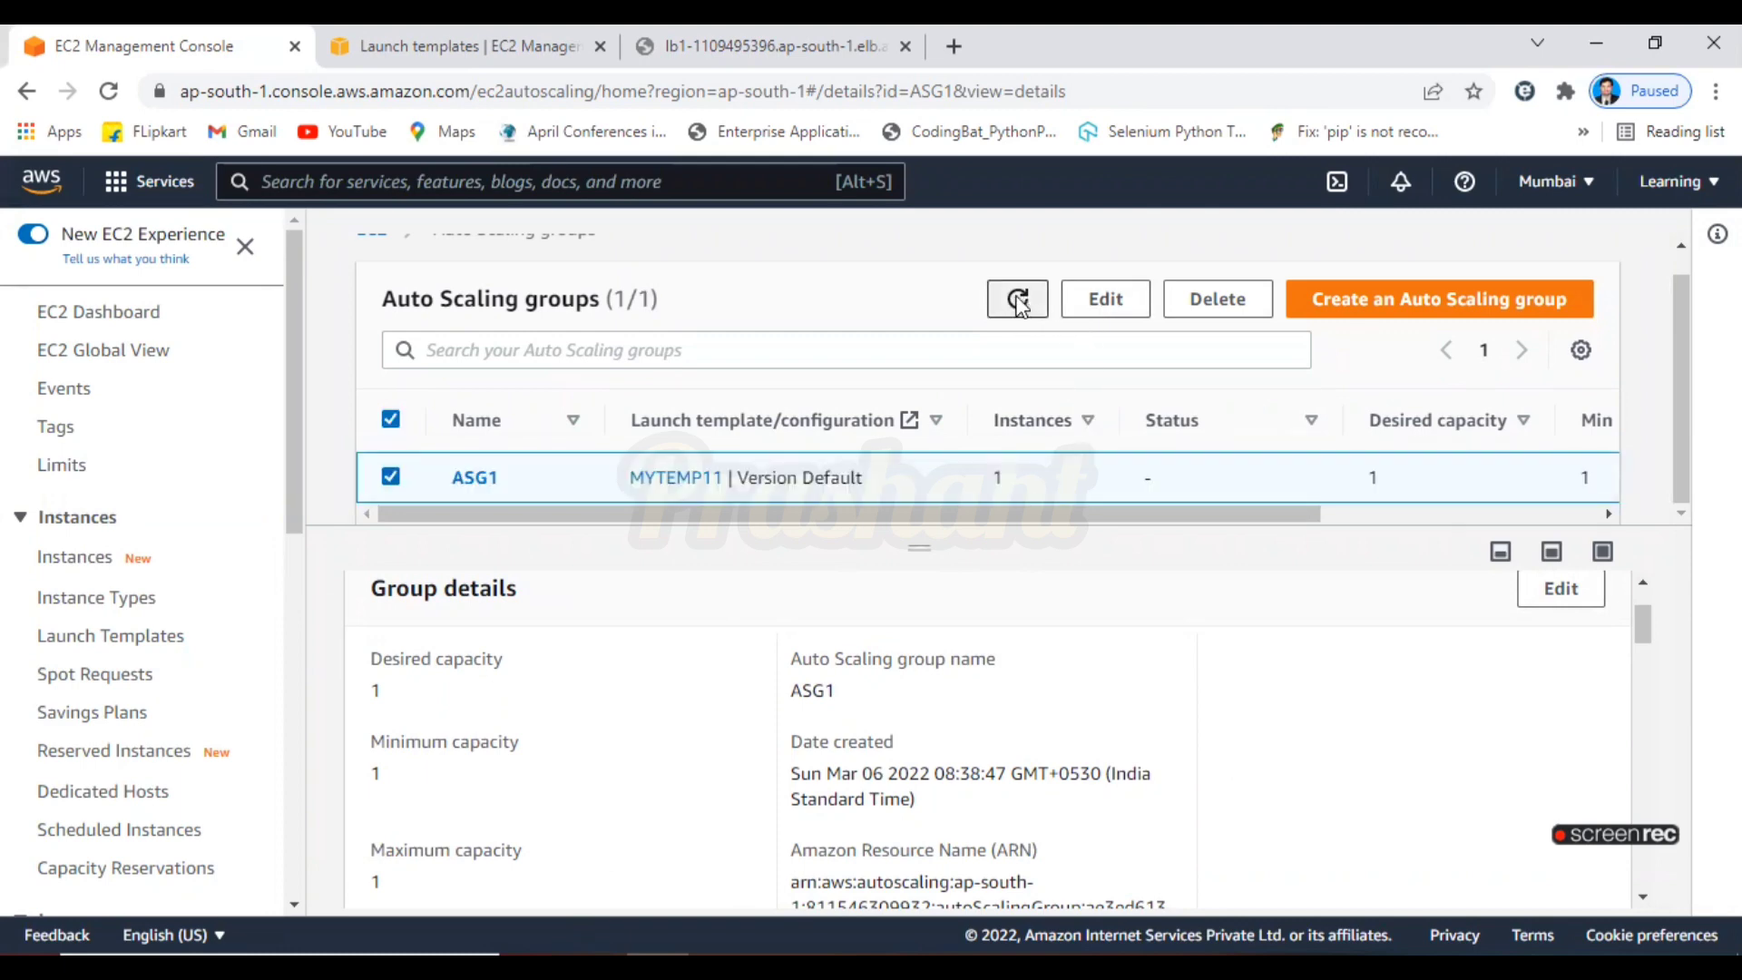
scroll(1657, 672, down, 8)
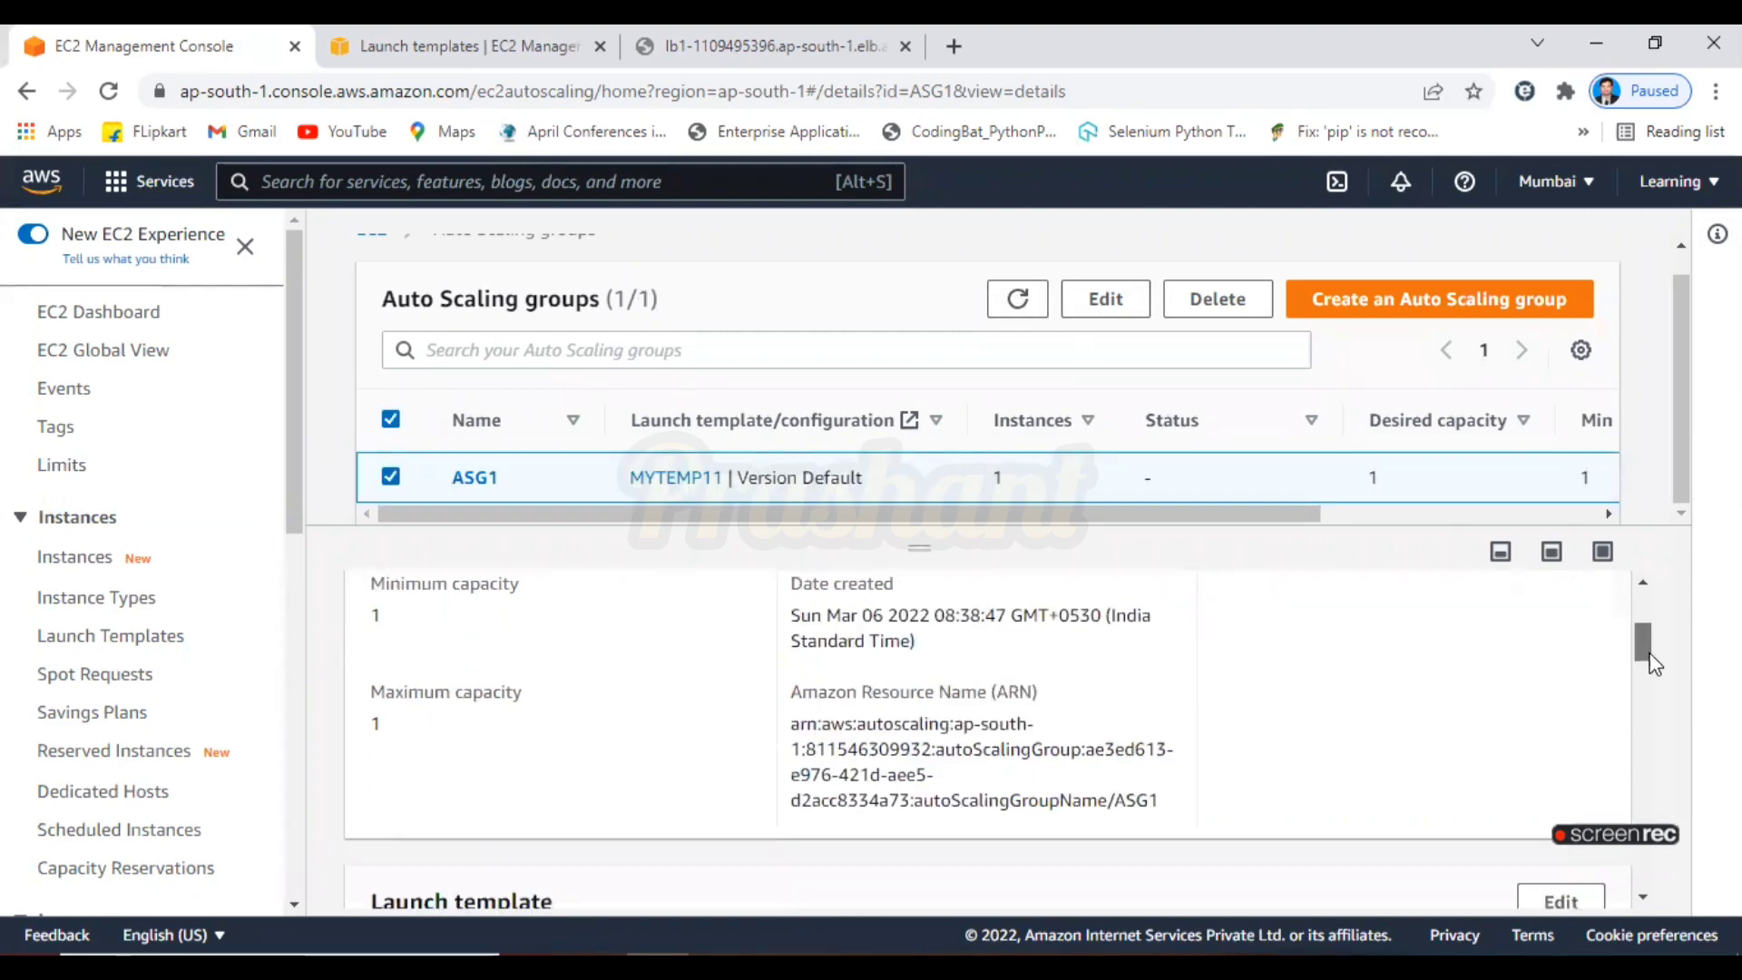
drag(1663, 701, 1645, 613)
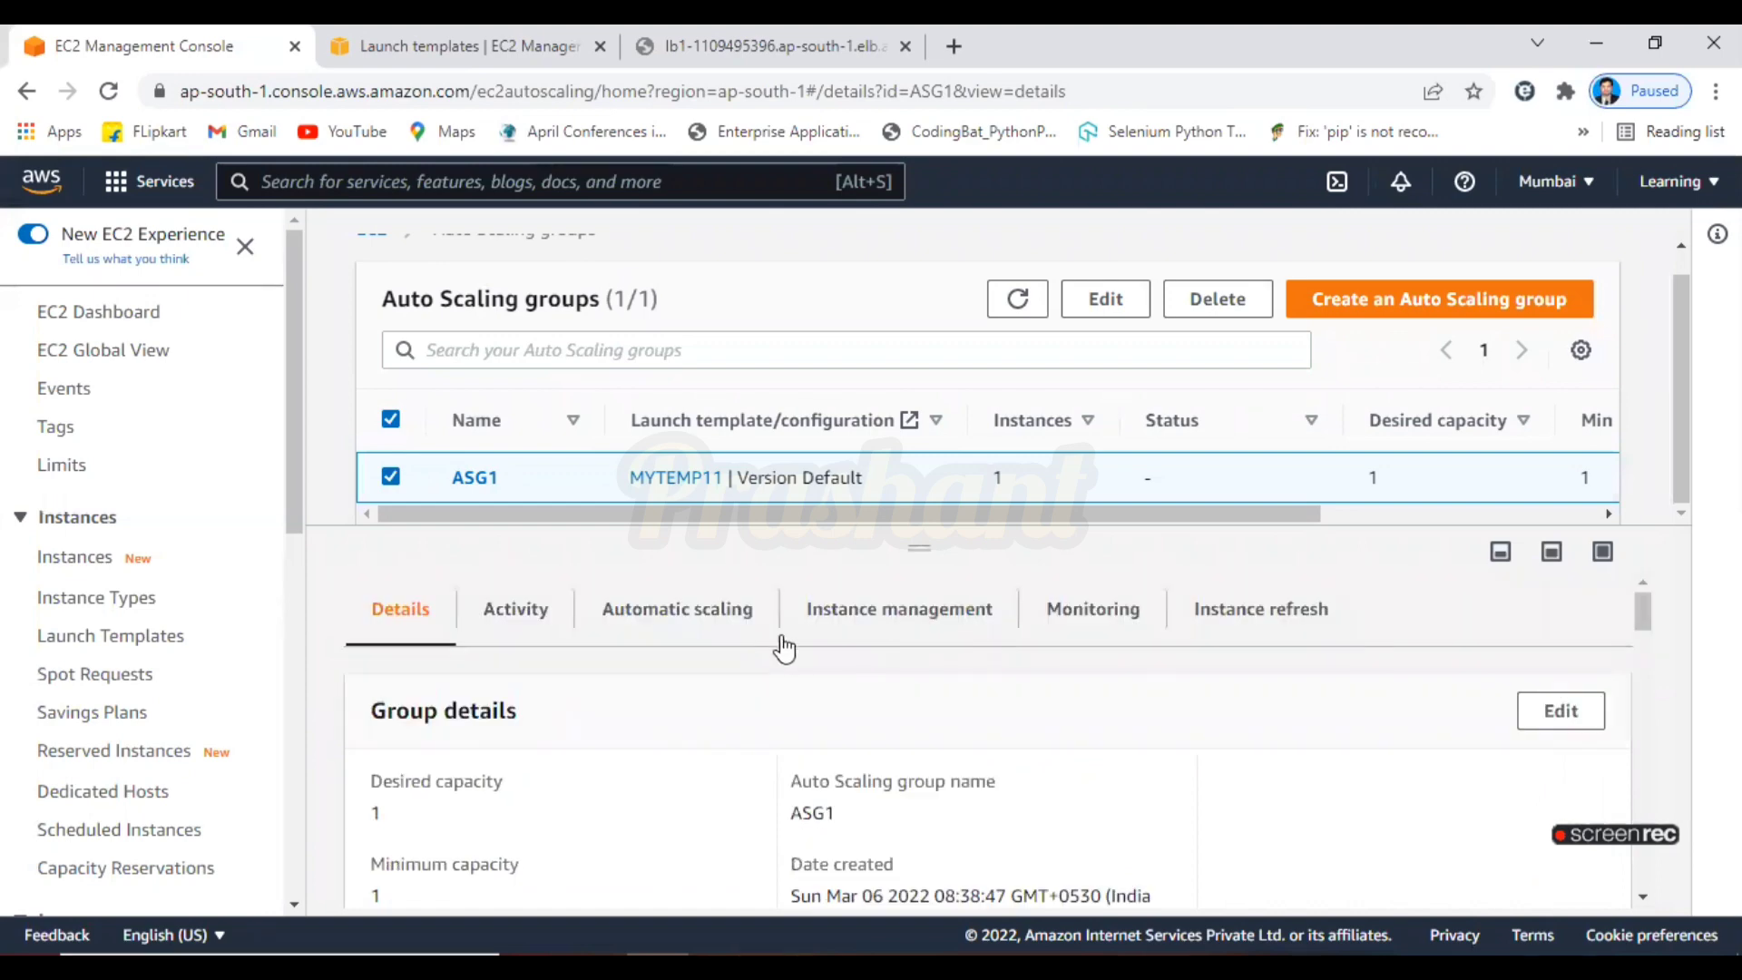
Examine ASG1's activity notifications and activity history for the instance launch
click(515, 610)
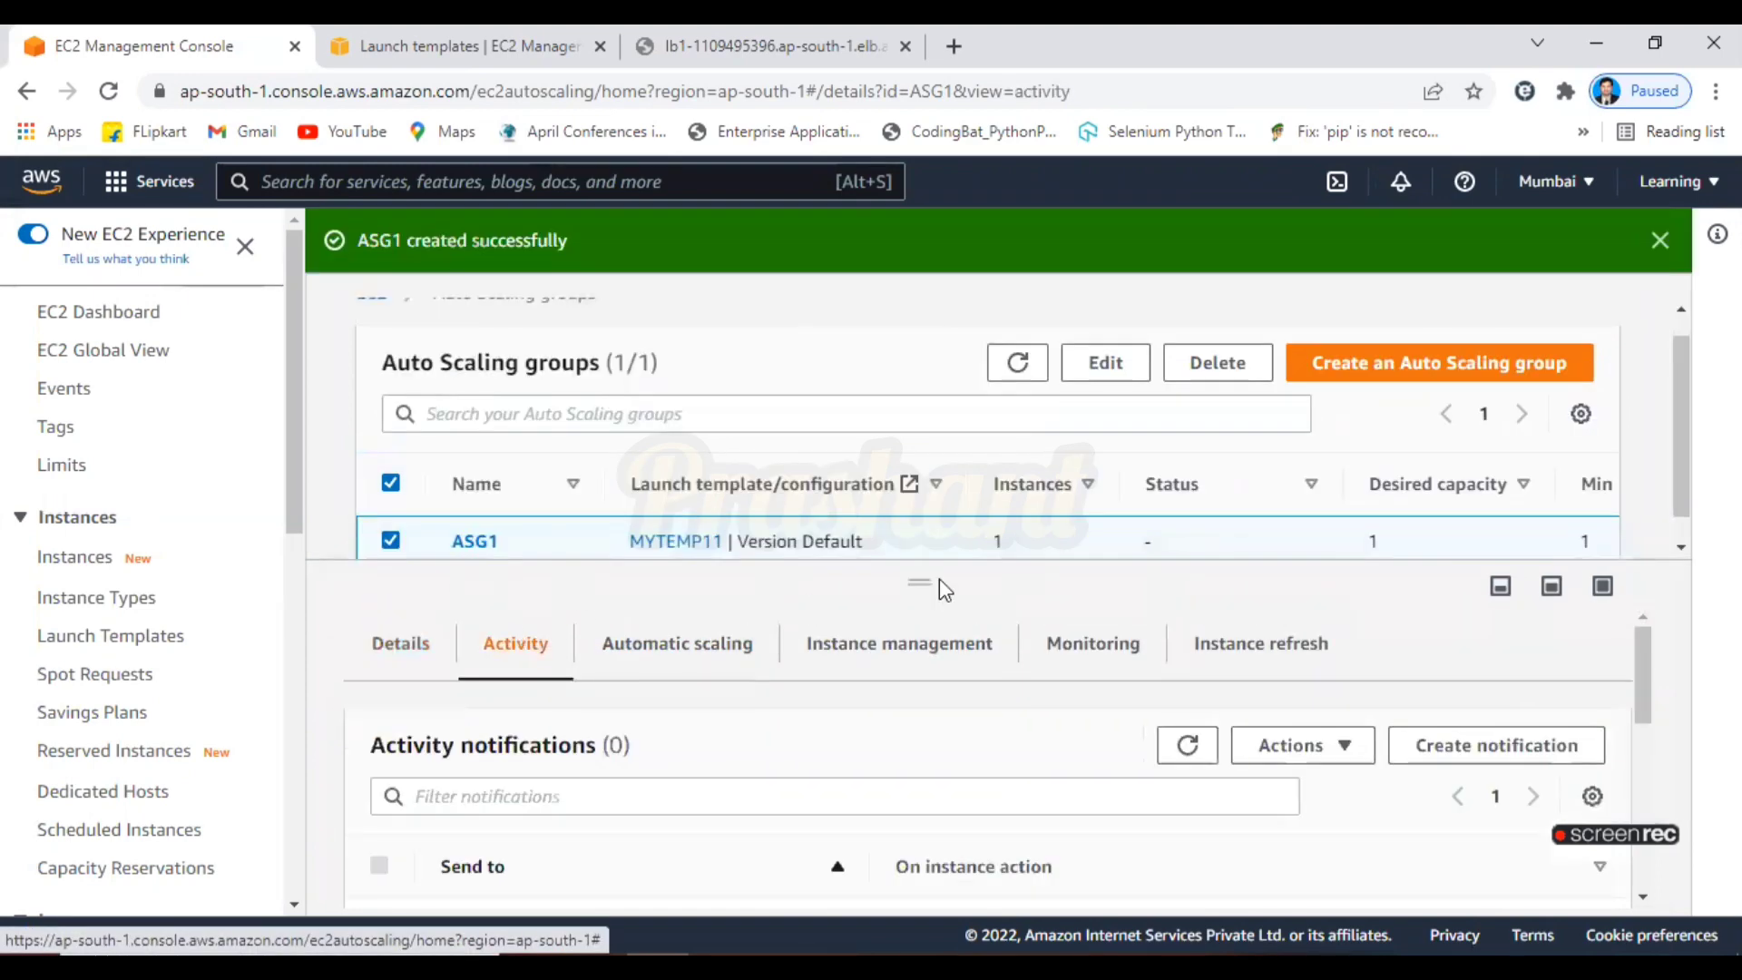
drag(1641, 650, 1665, 837)
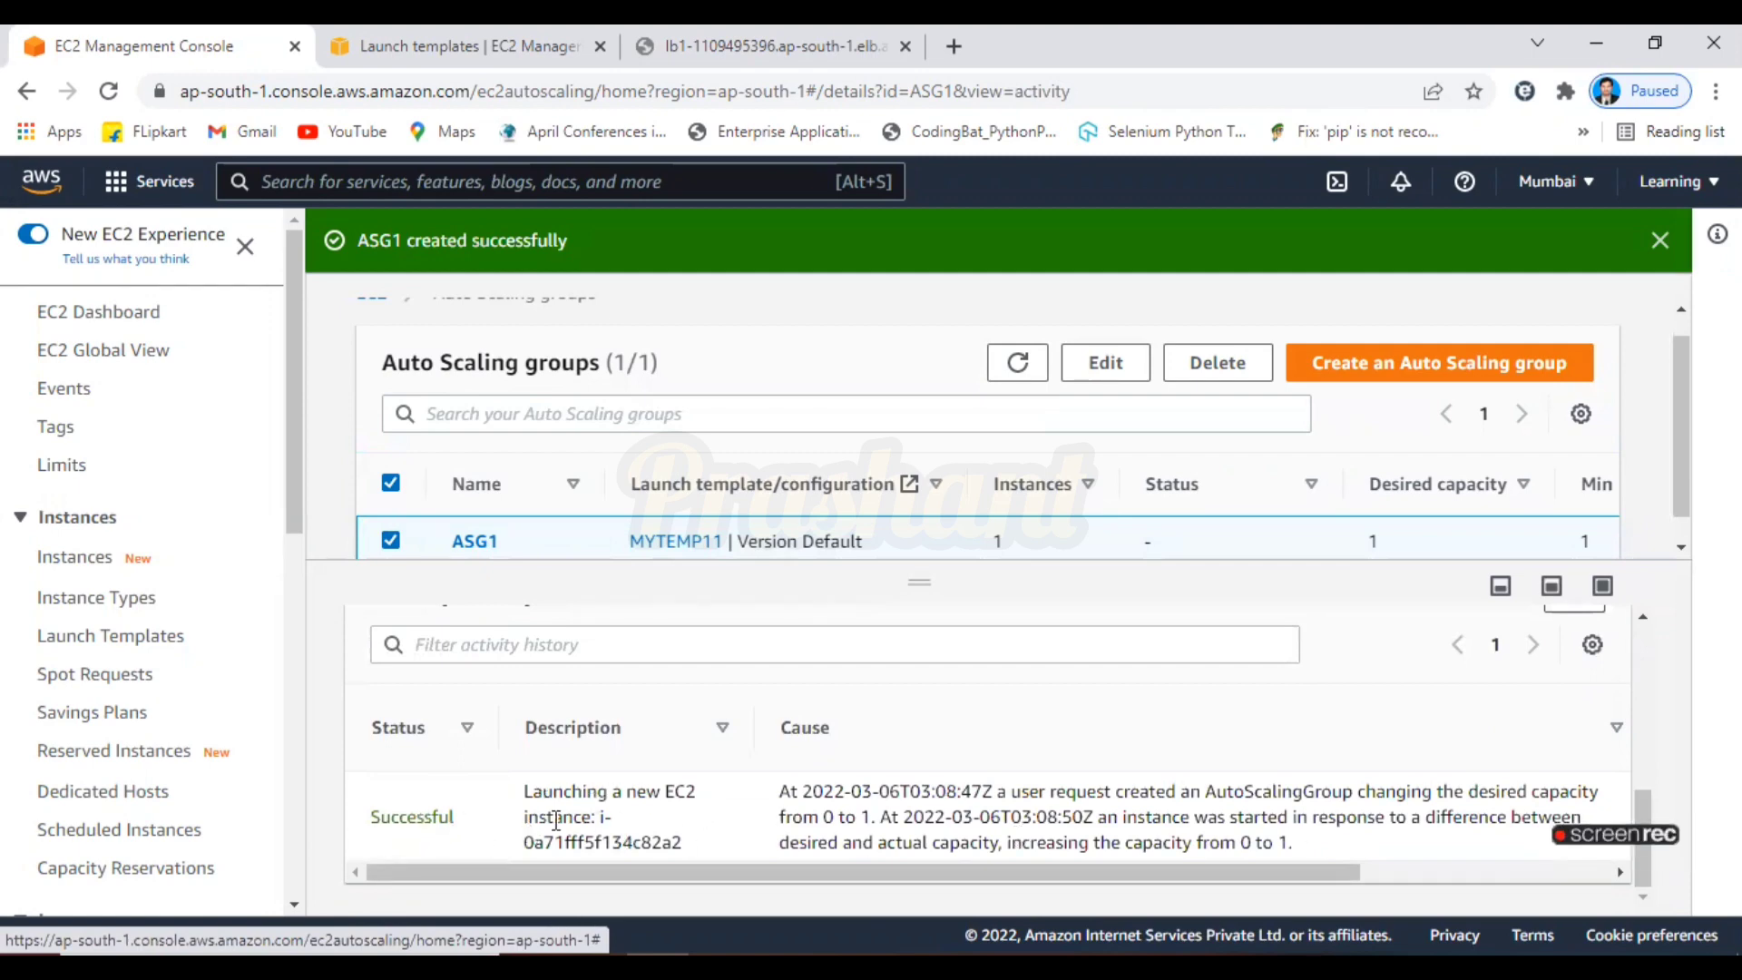
drag(1644, 792, 1639, 628)
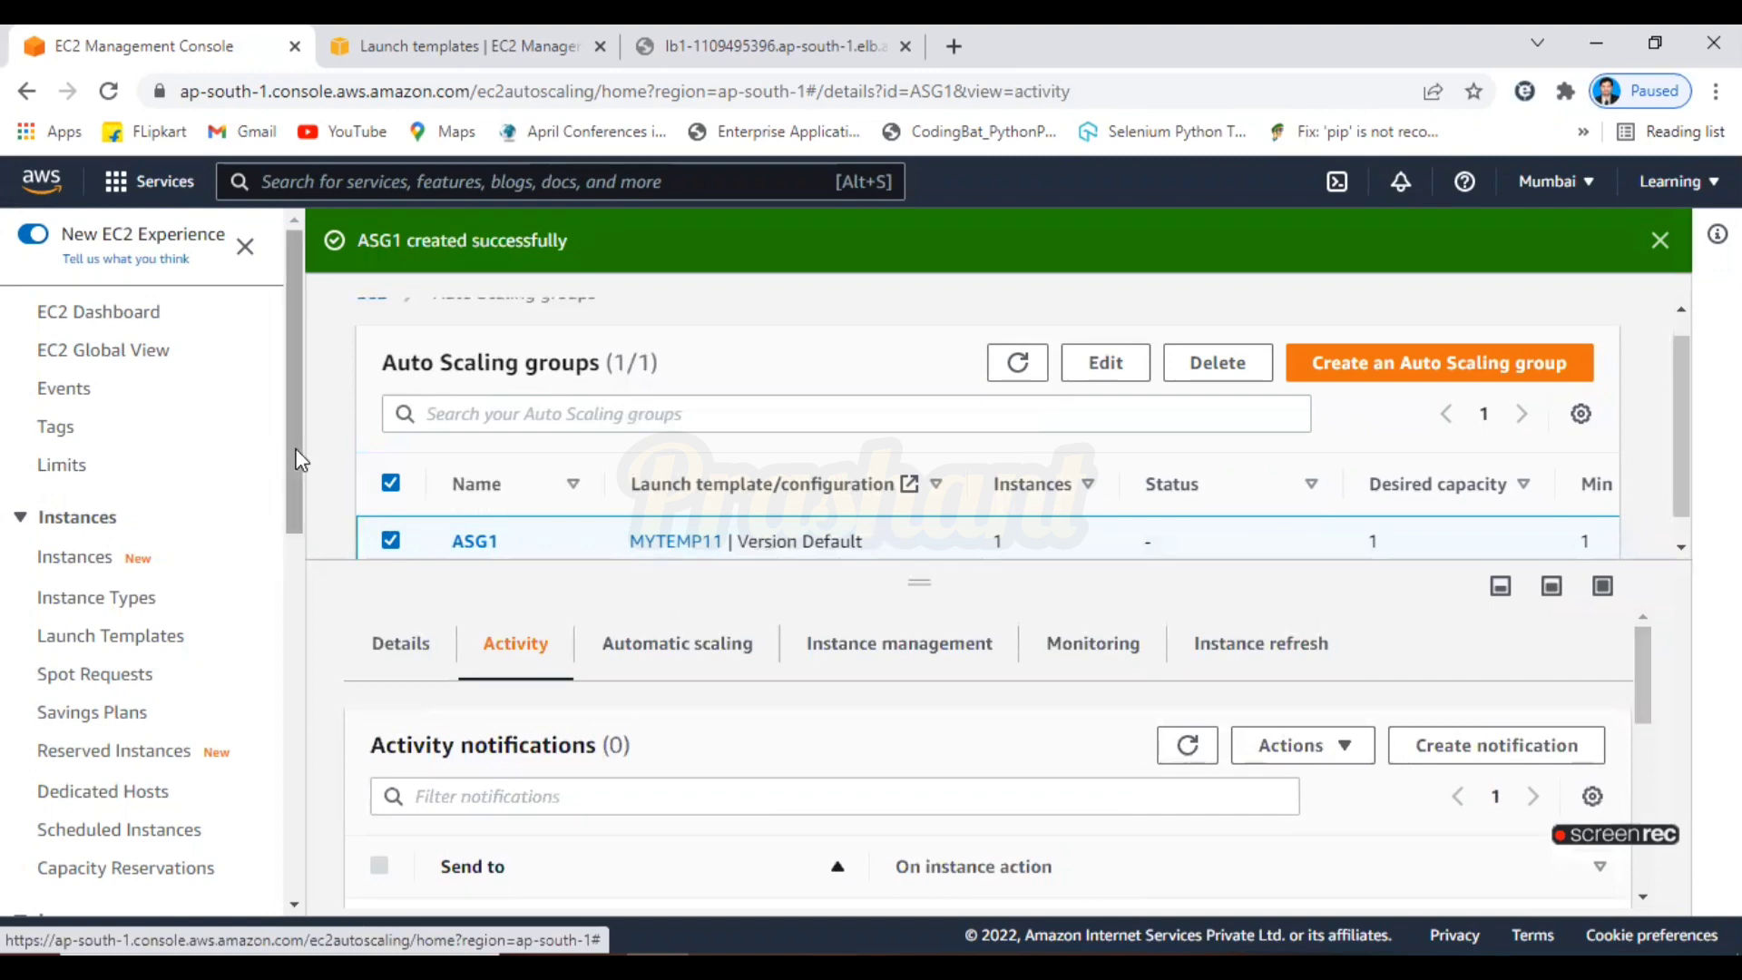
Show the running EC2 instances from the dashboard, inspect the group's launched instance and refresh its status check
click(131, 316)
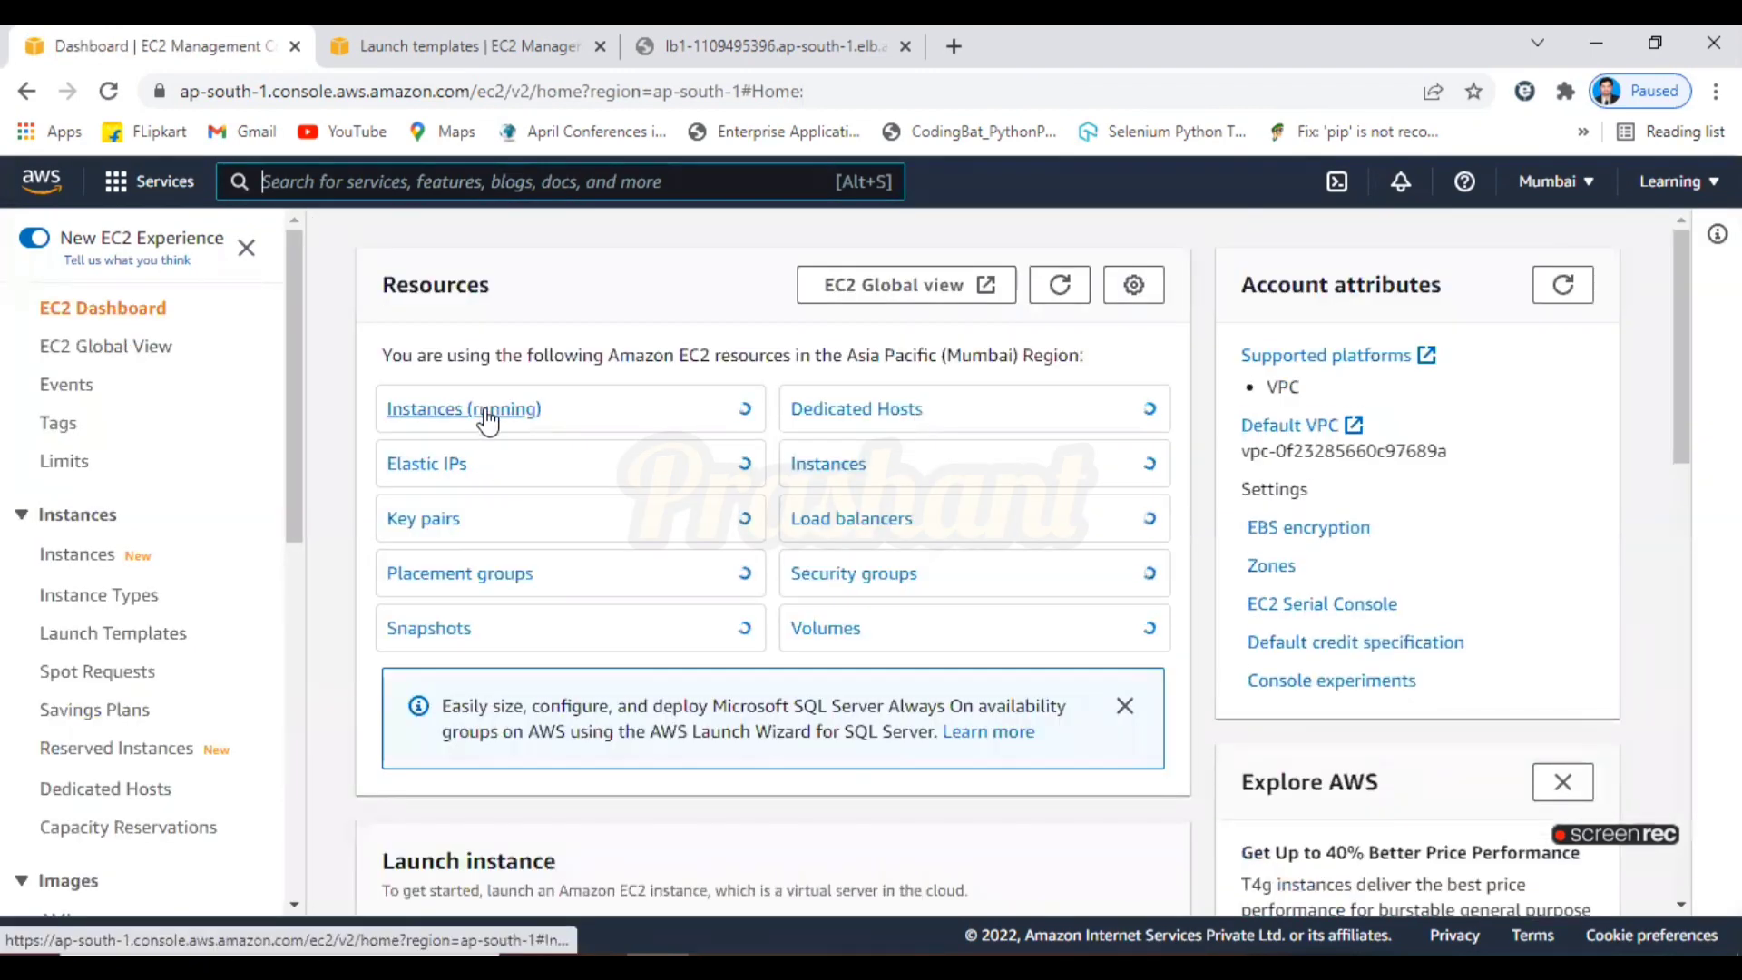
click(487, 413)
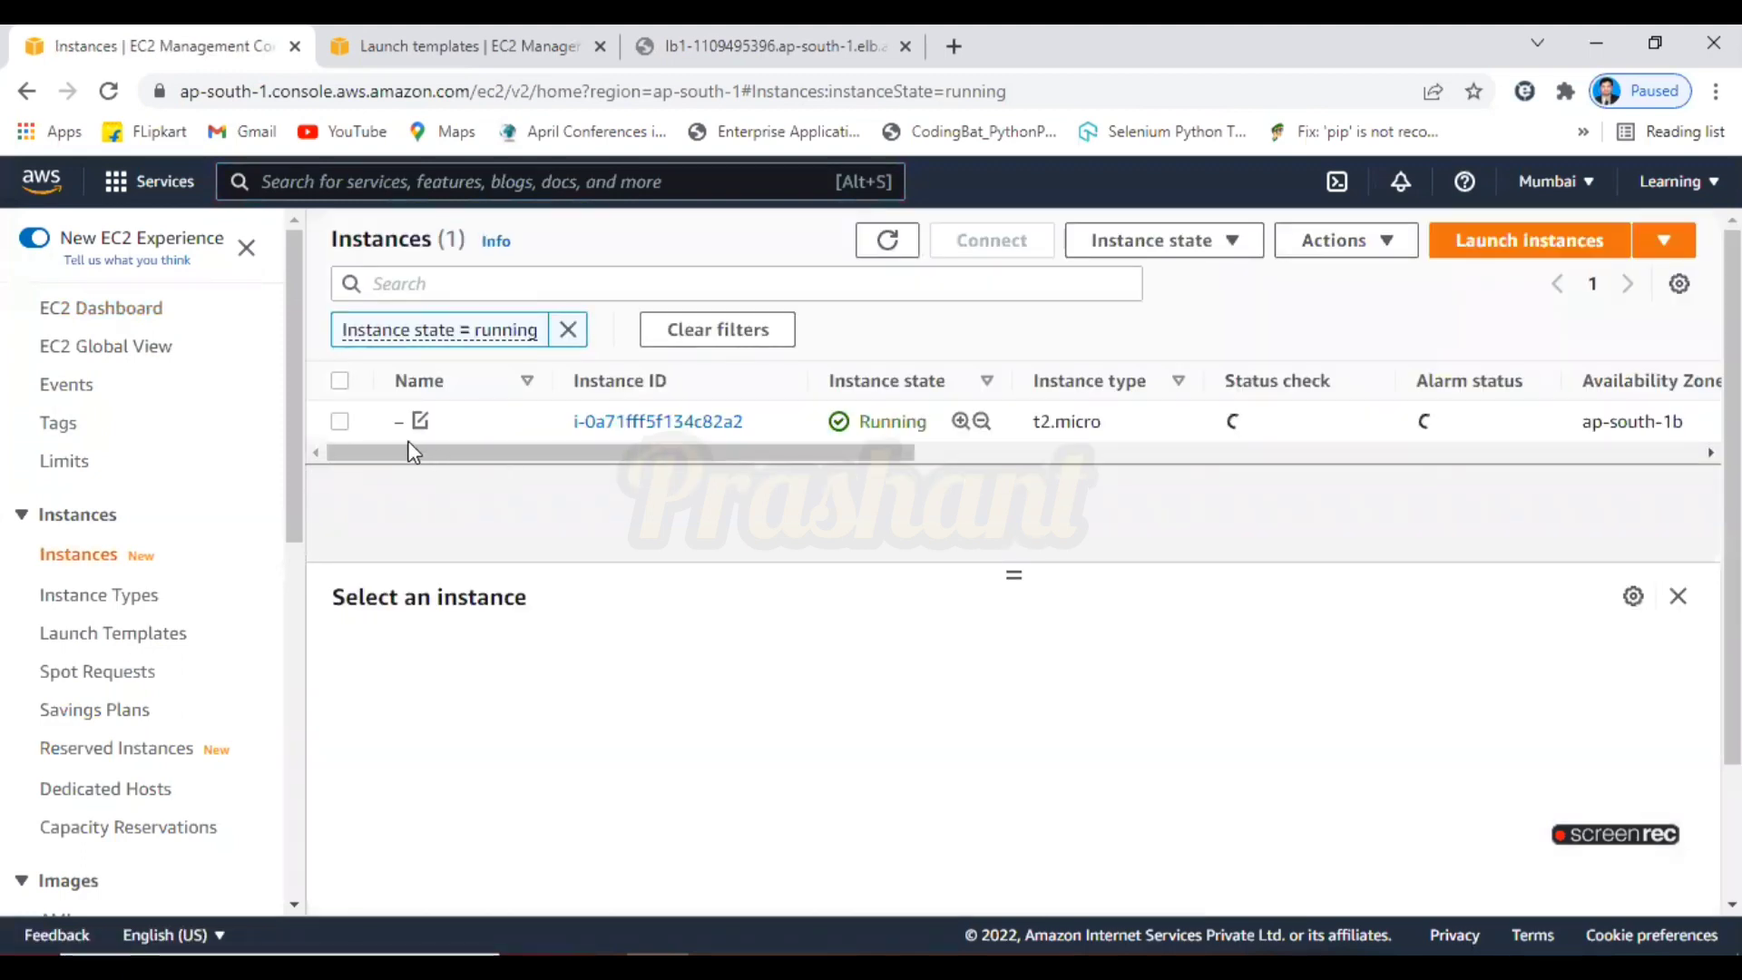
mouse_move(790, 457)
mouse_down()
mouse_move(894, 456)
mouse_move(774, 459)
mouse_up()
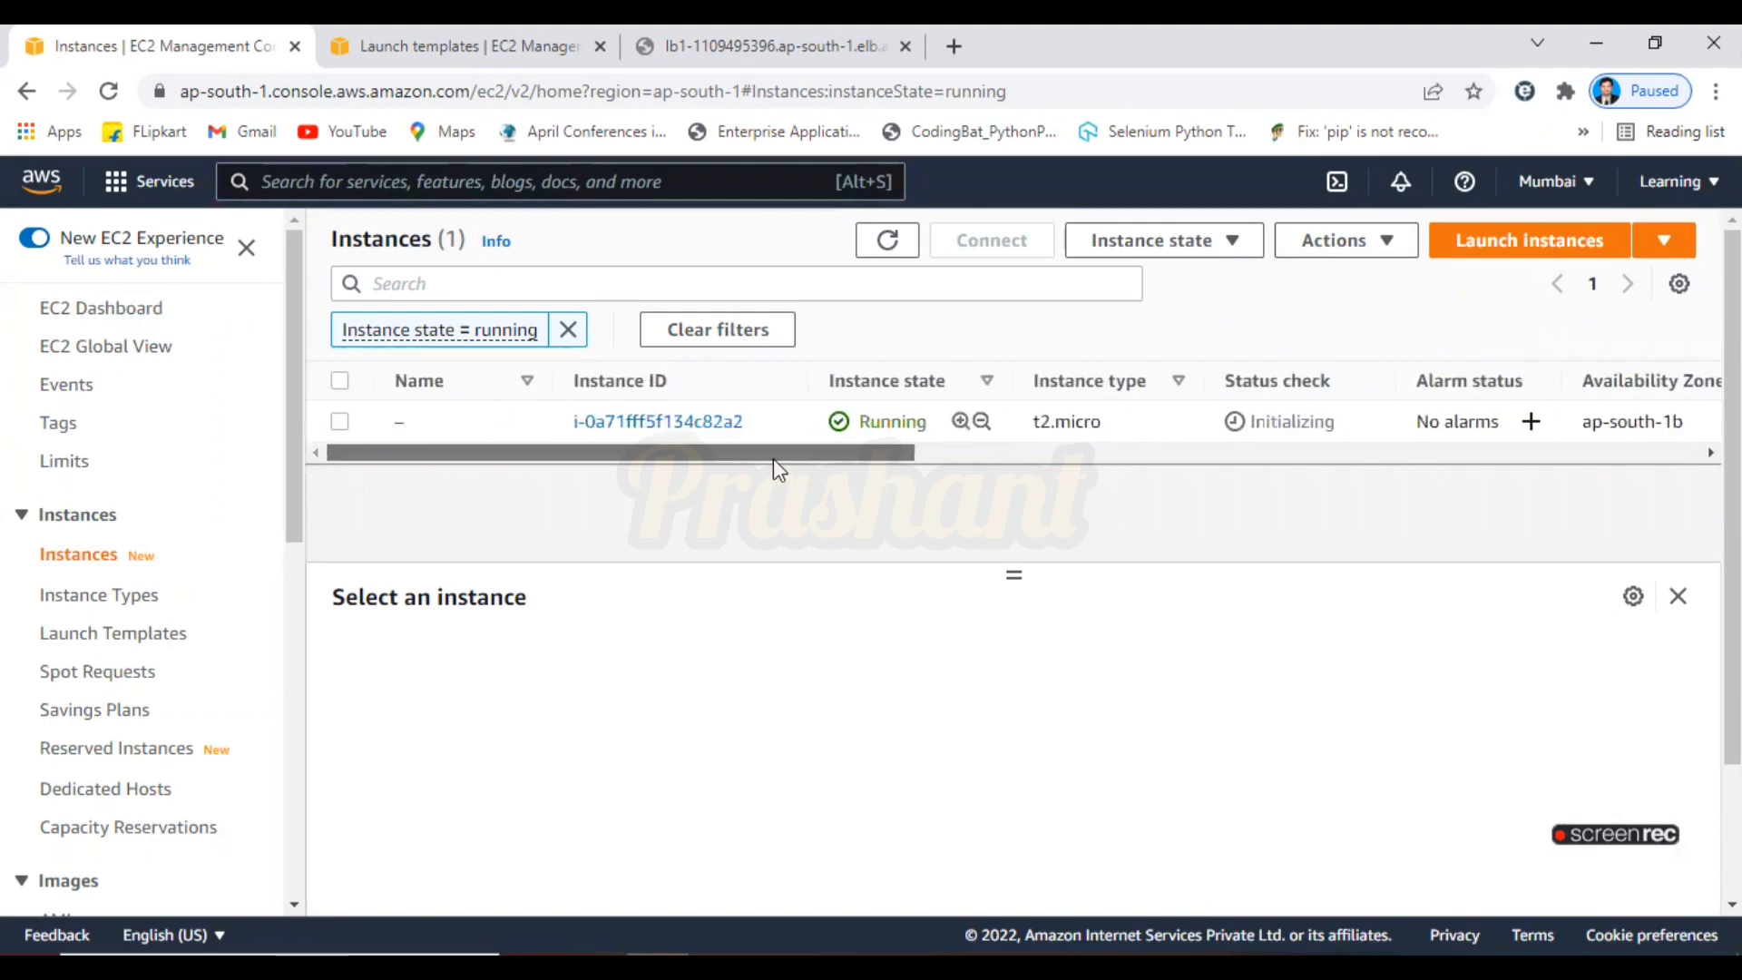
click(339, 422)
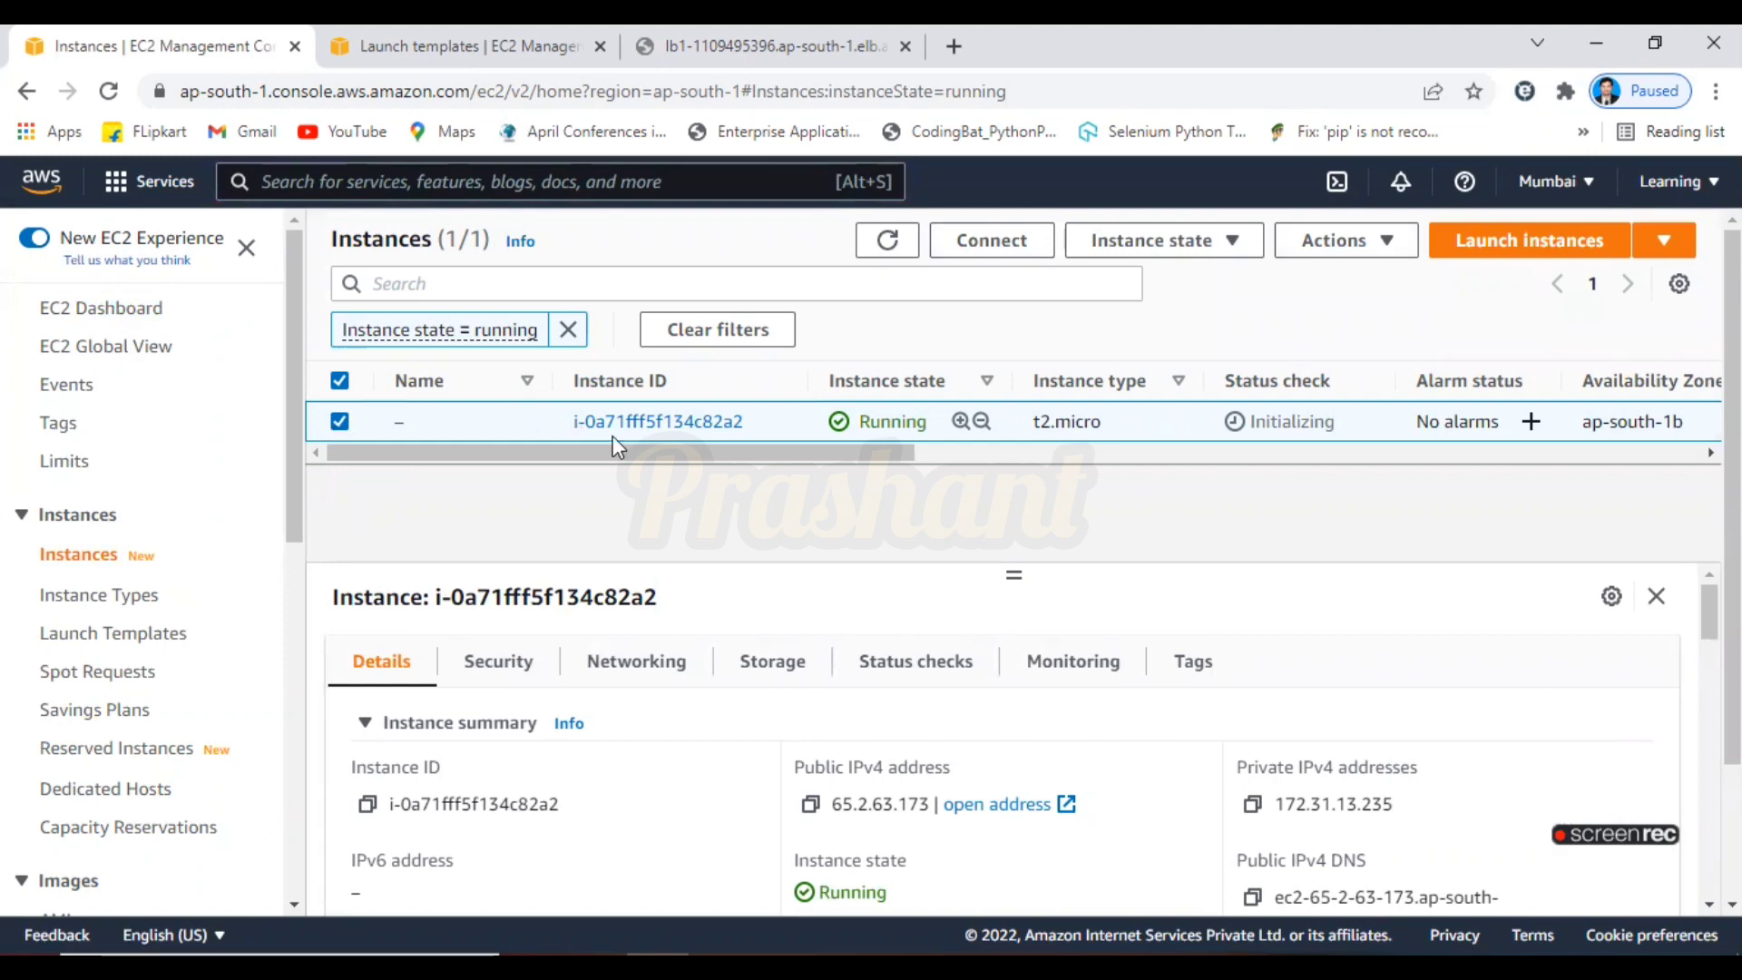
click(888, 241)
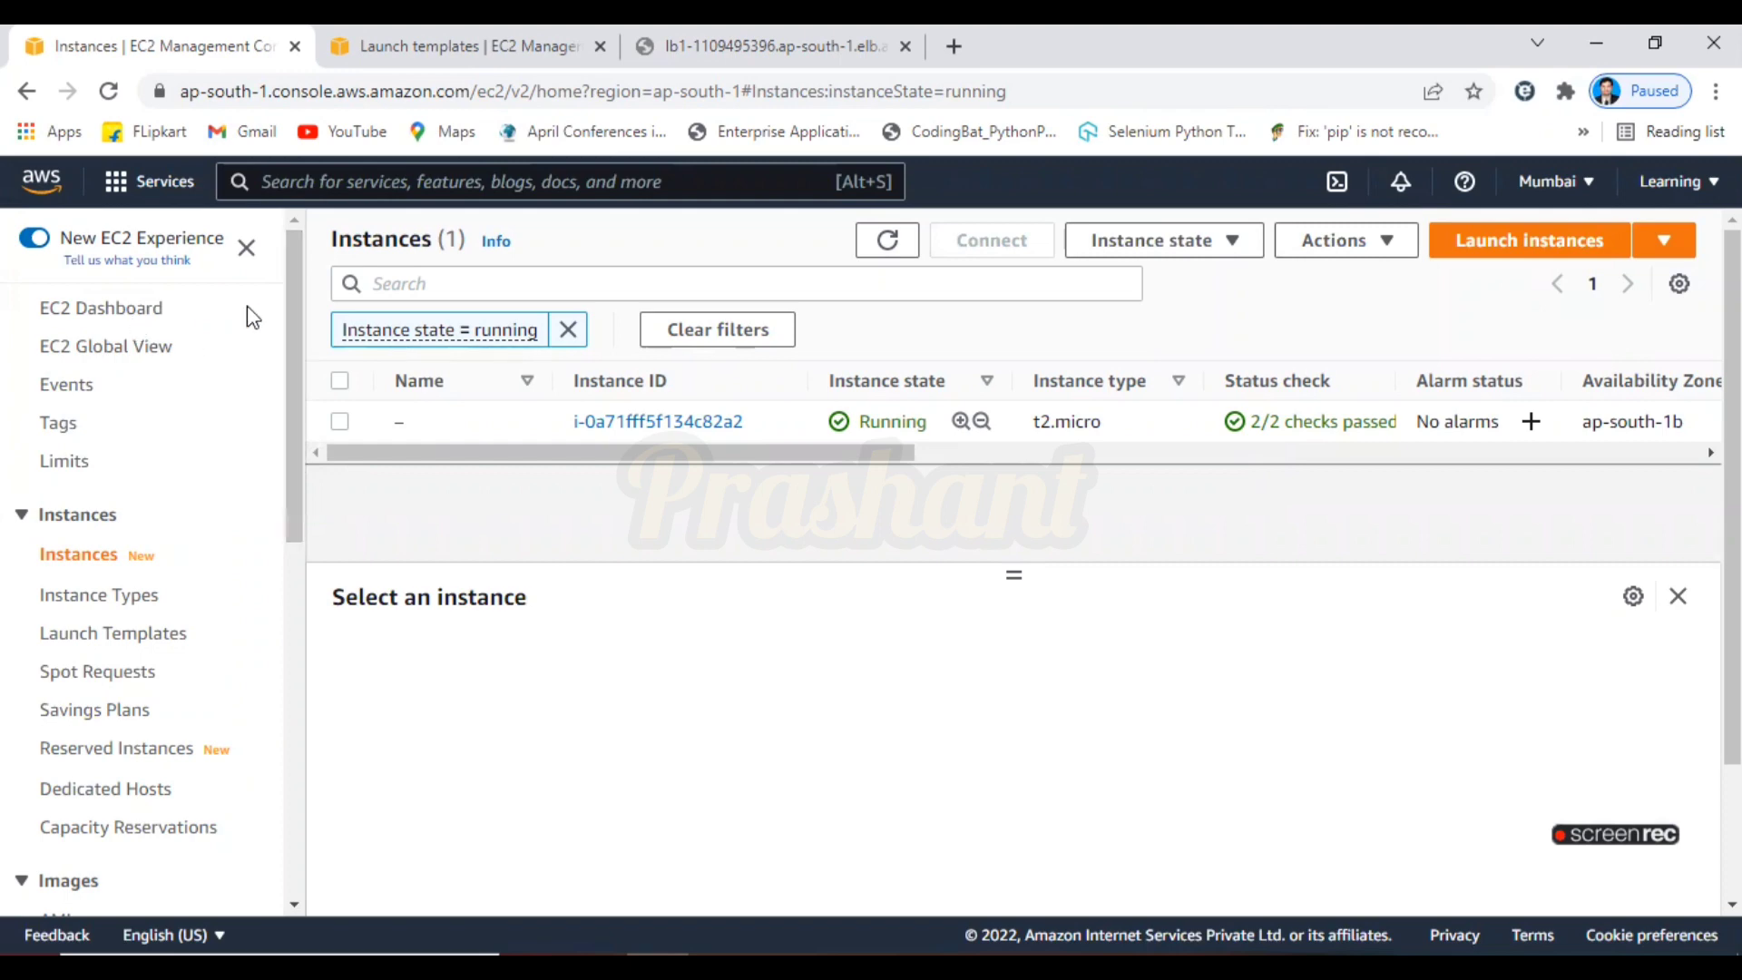
Open load balancer LB1, close the launch templates page, enlarge the details area and examine LB1's description and listeners
drag(292, 472, 313, 805)
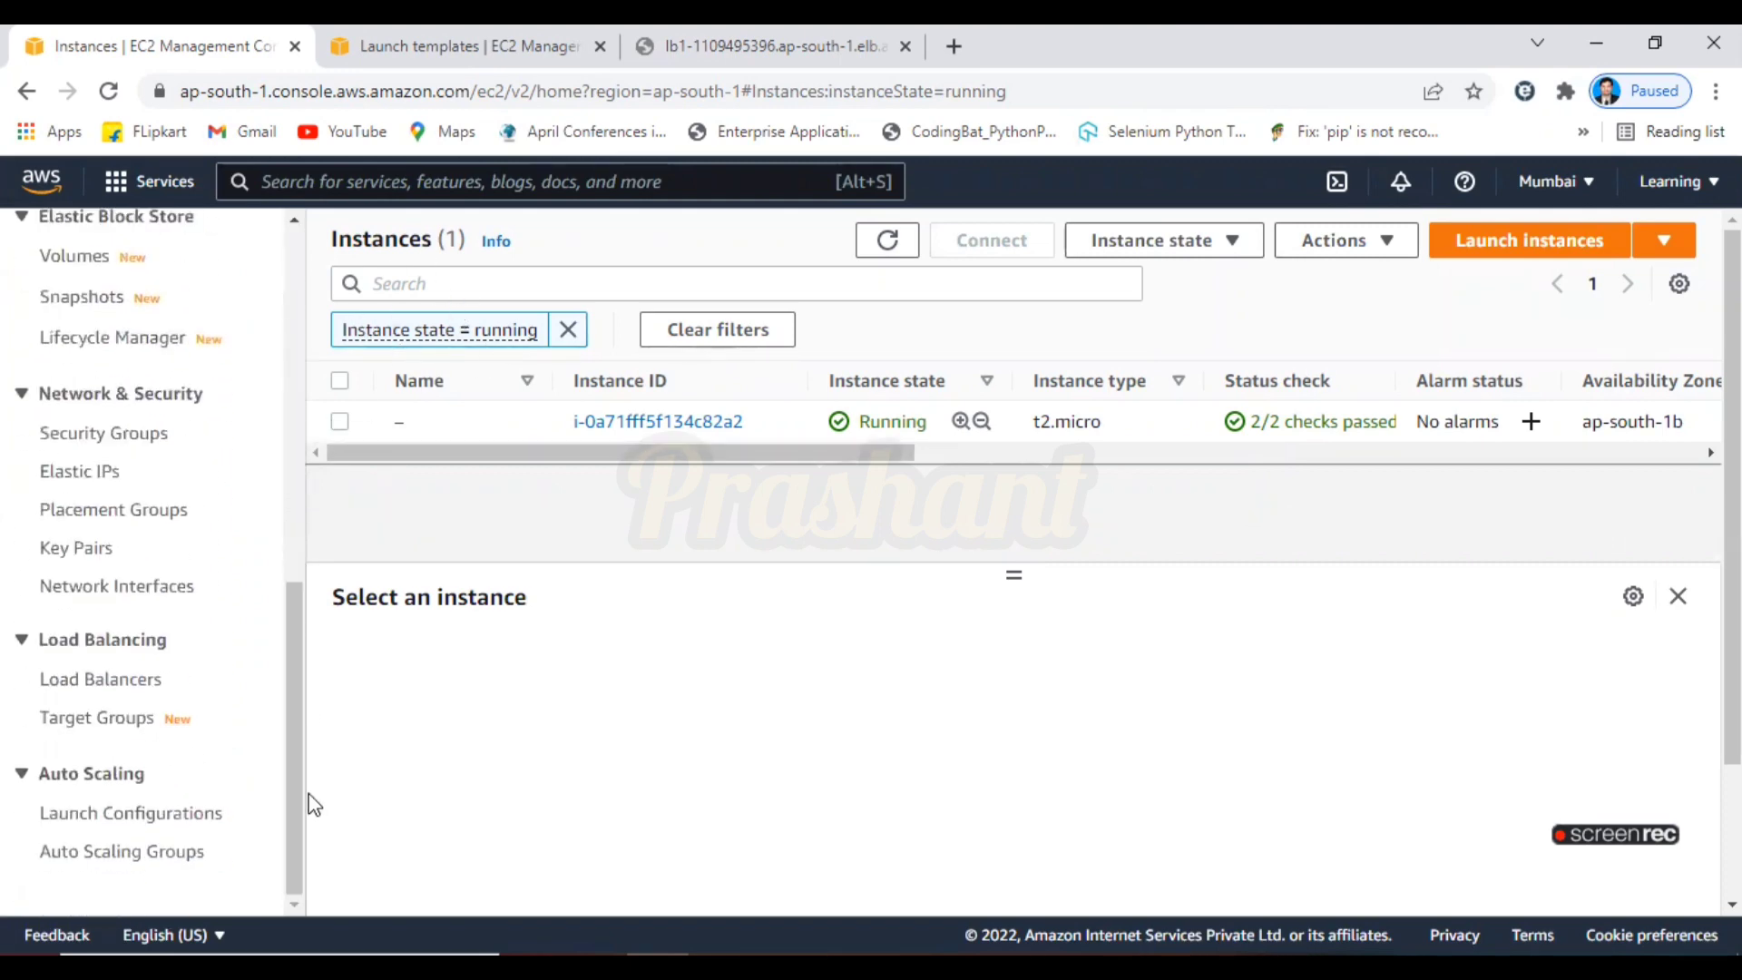
click(143, 697)
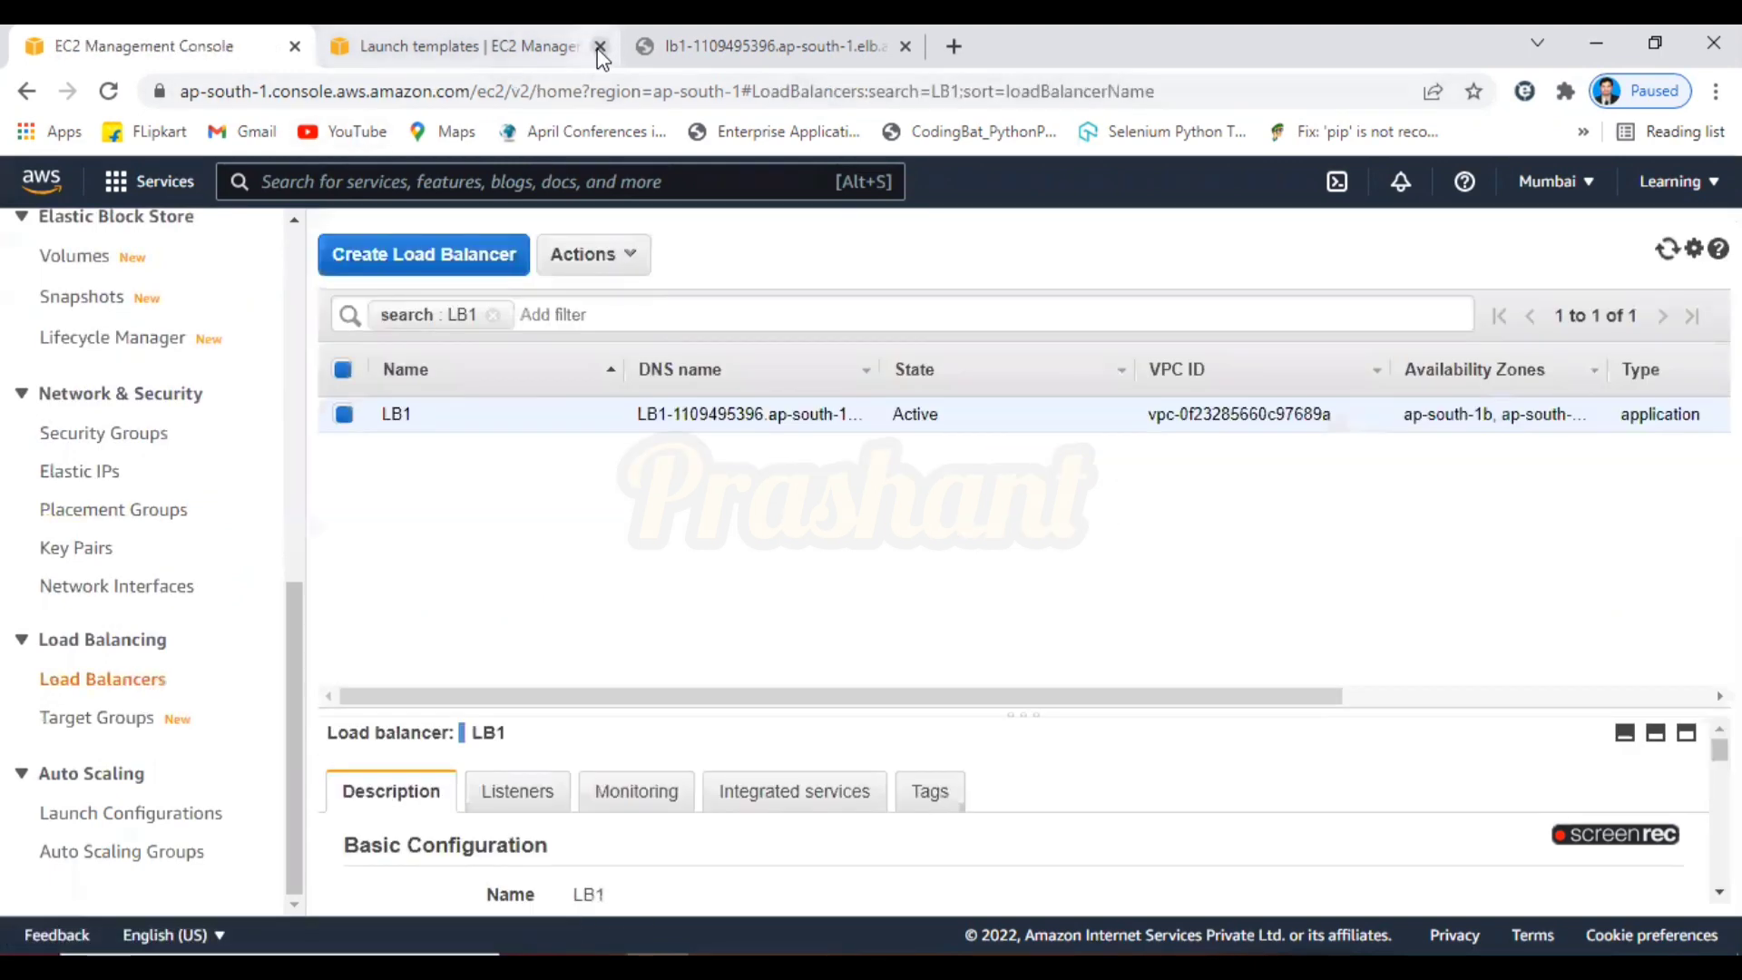
click(600, 47)
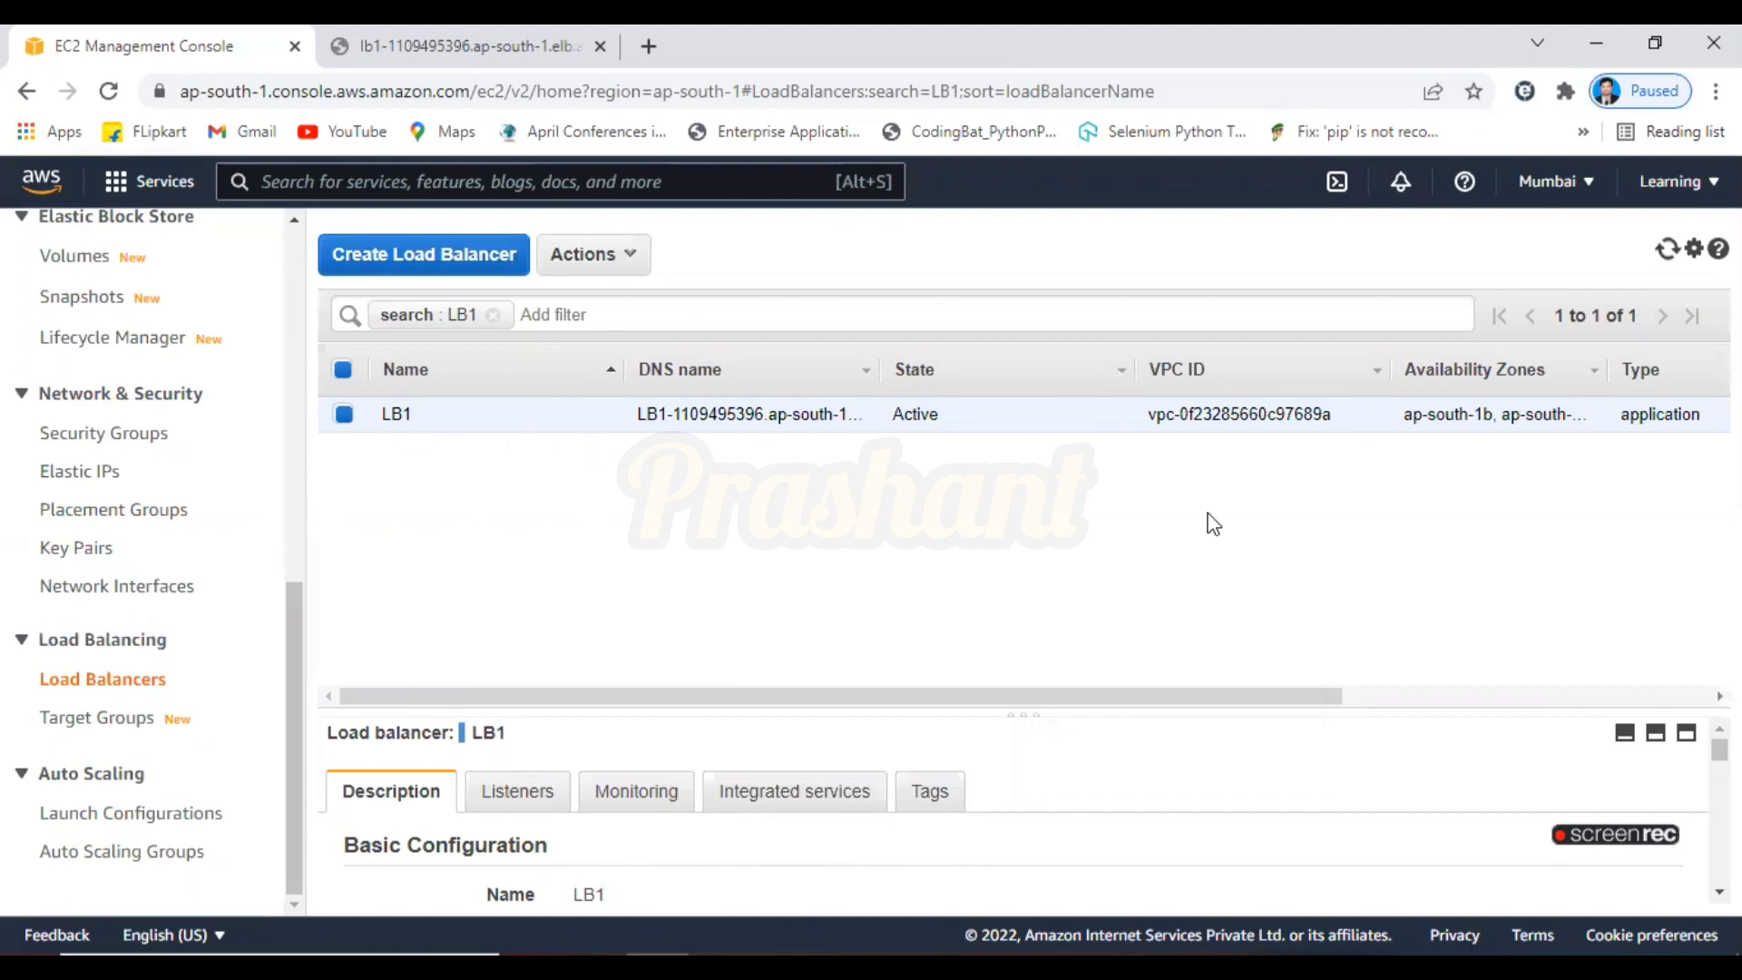
drag(1014, 713, 1019, 476)
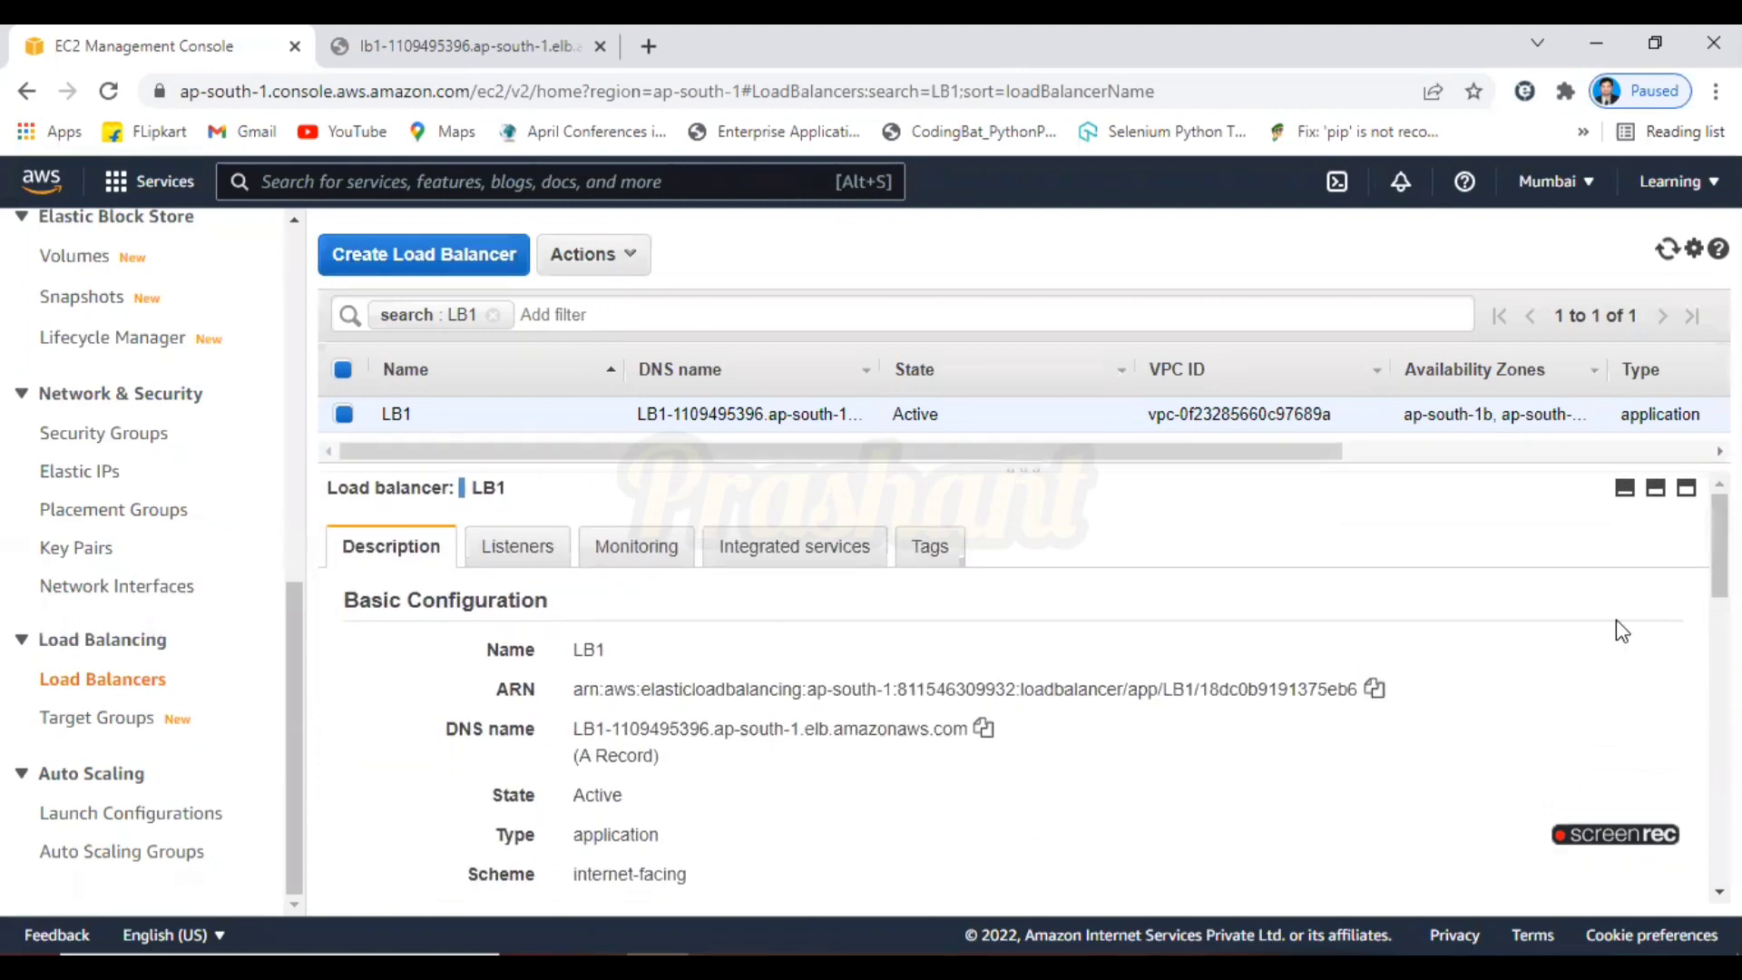
scroll(1614, 622, down, 7)
scroll(1483, 573, up, 7)
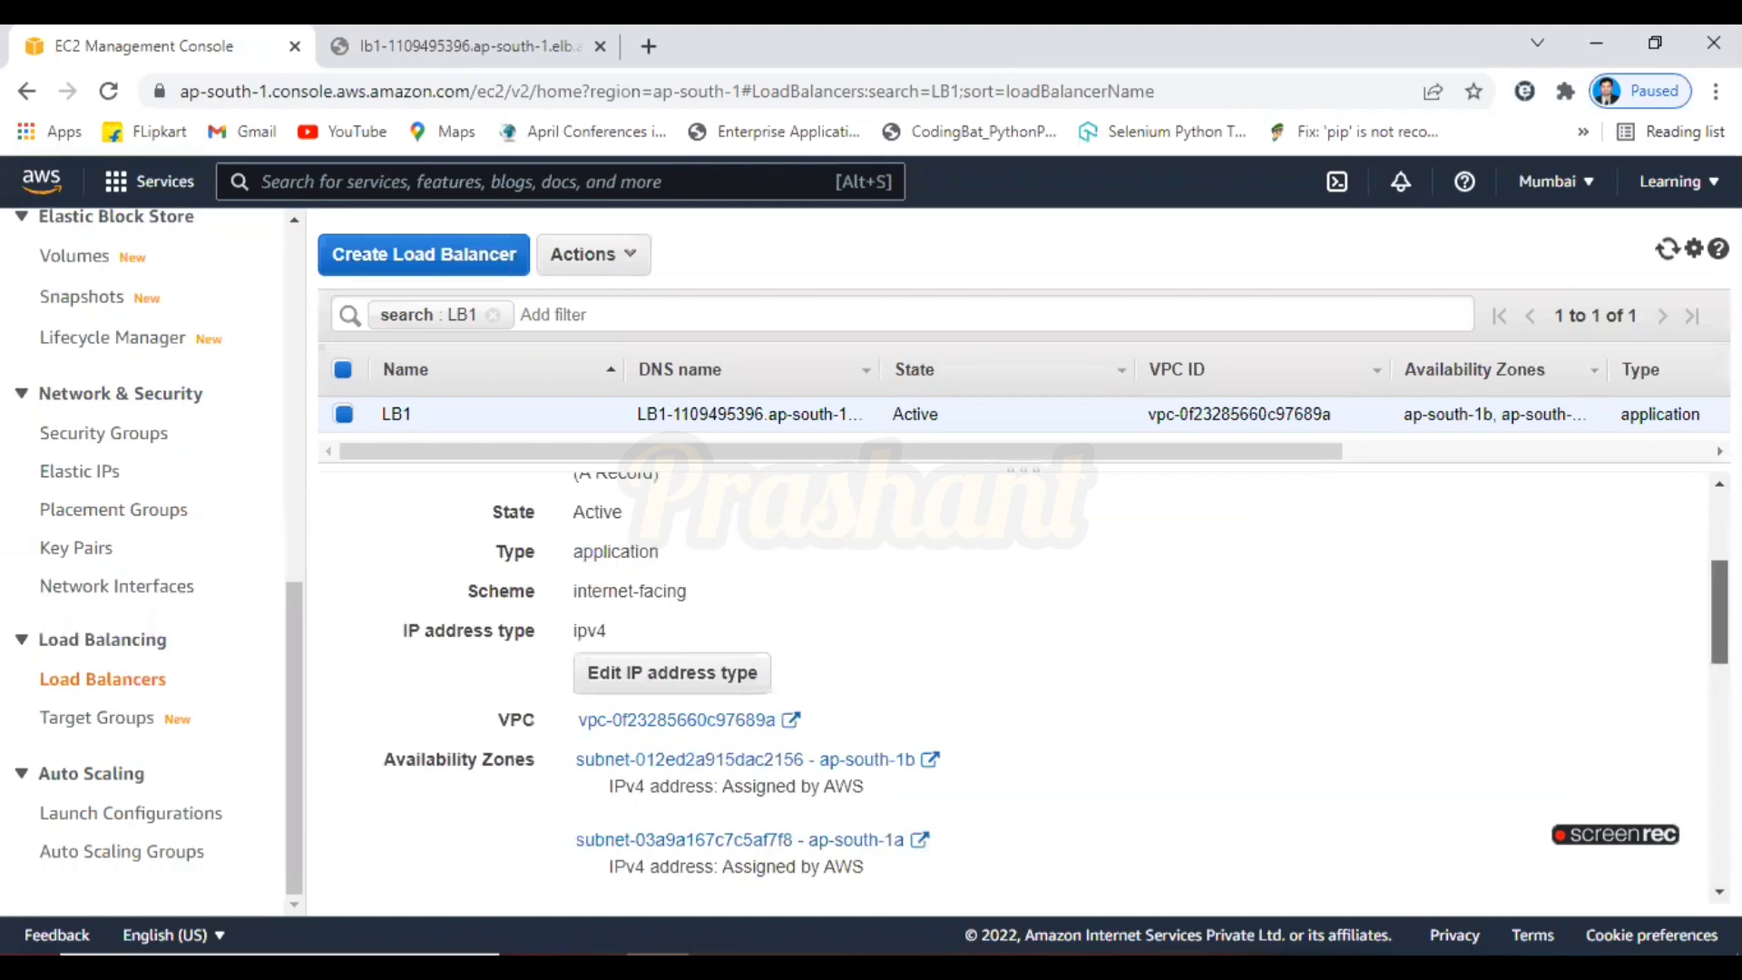
click(534, 562)
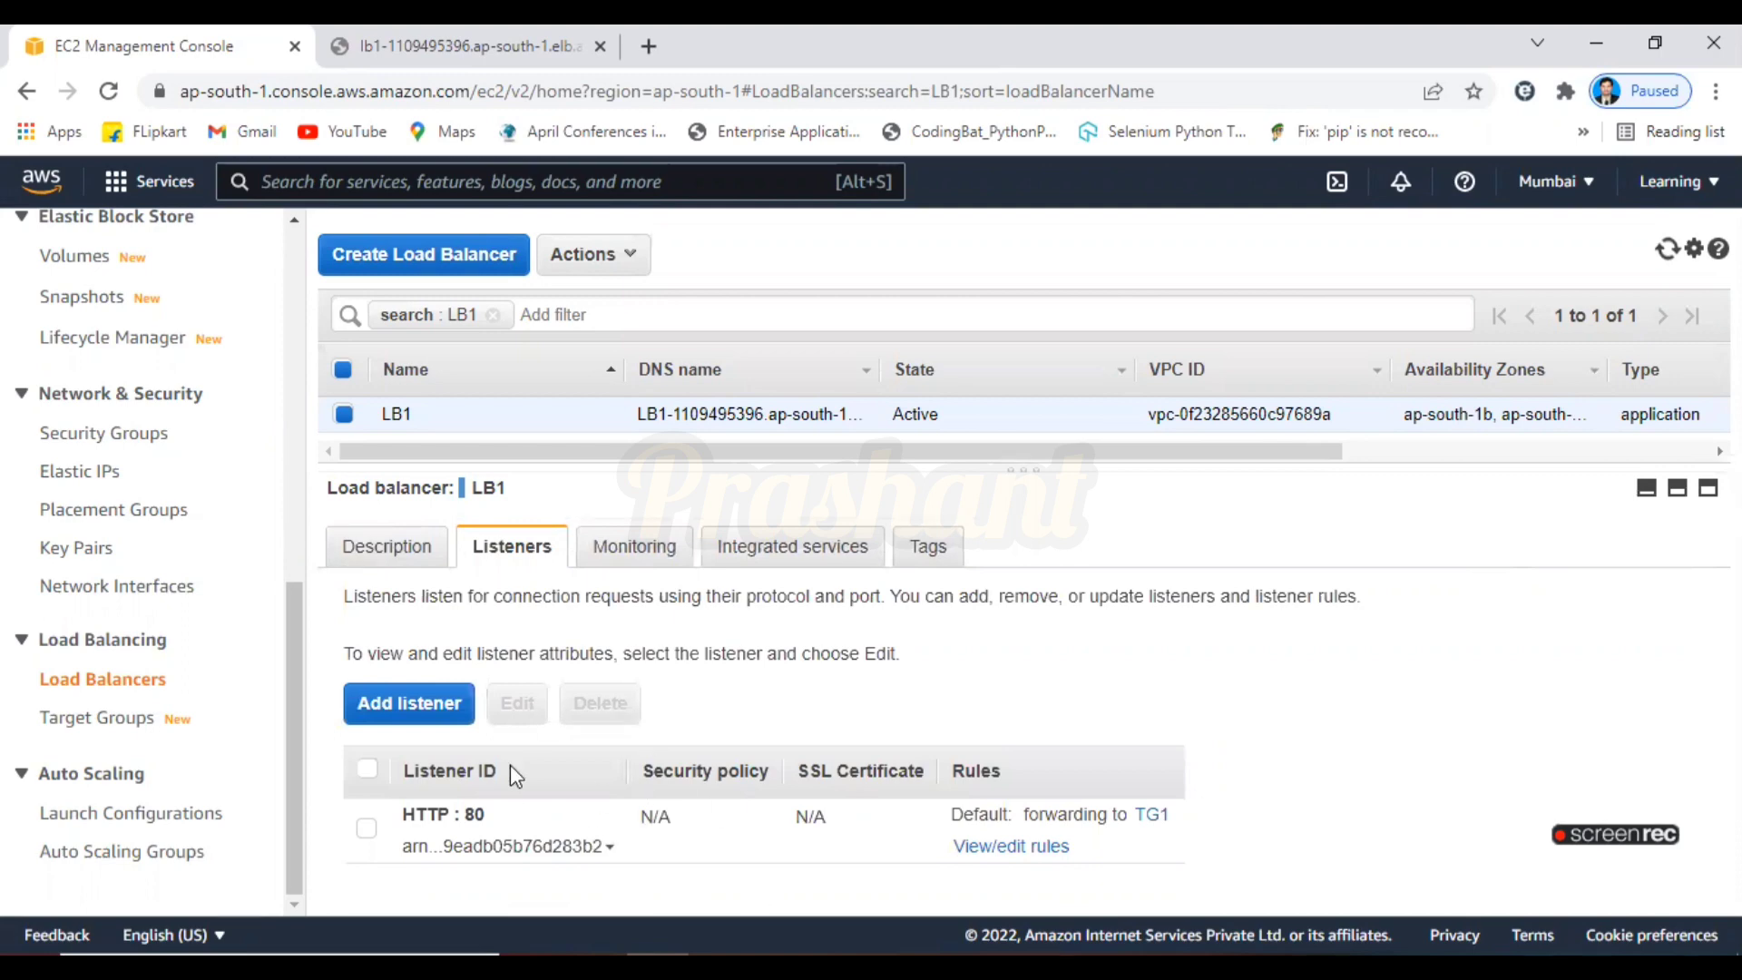
View the target groups list containing TG1, and check the Auto Scaling groups list containing ASG1
click(112, 727)
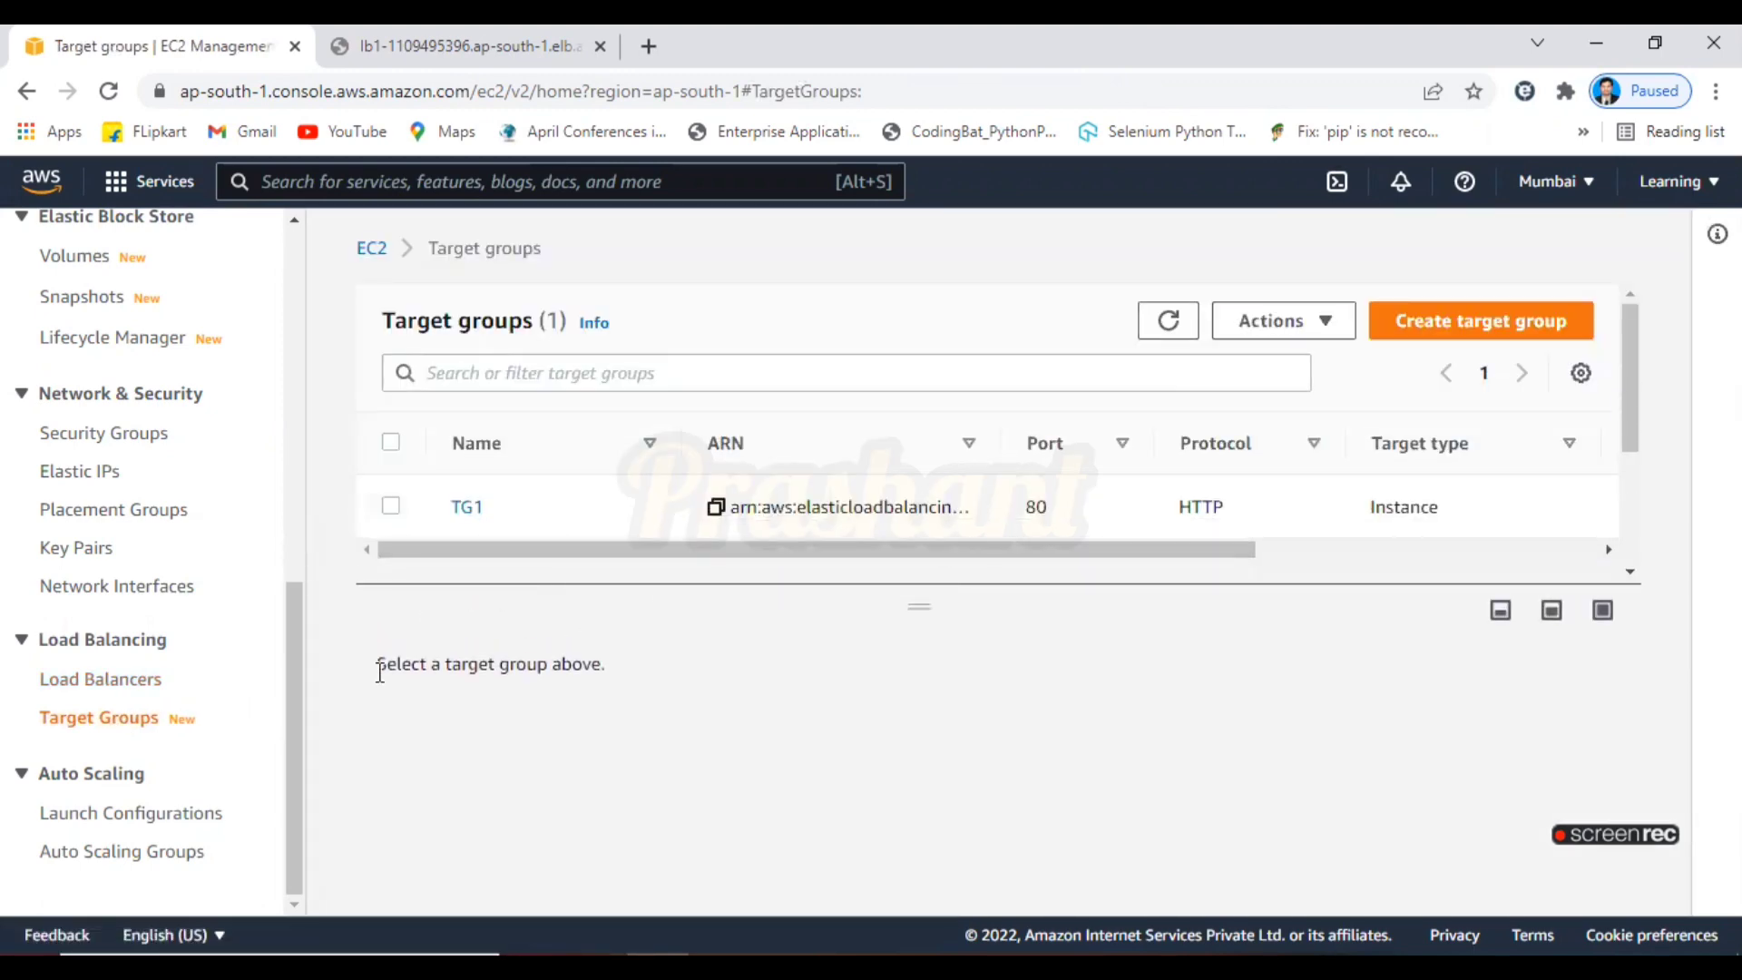
click(135, 857)
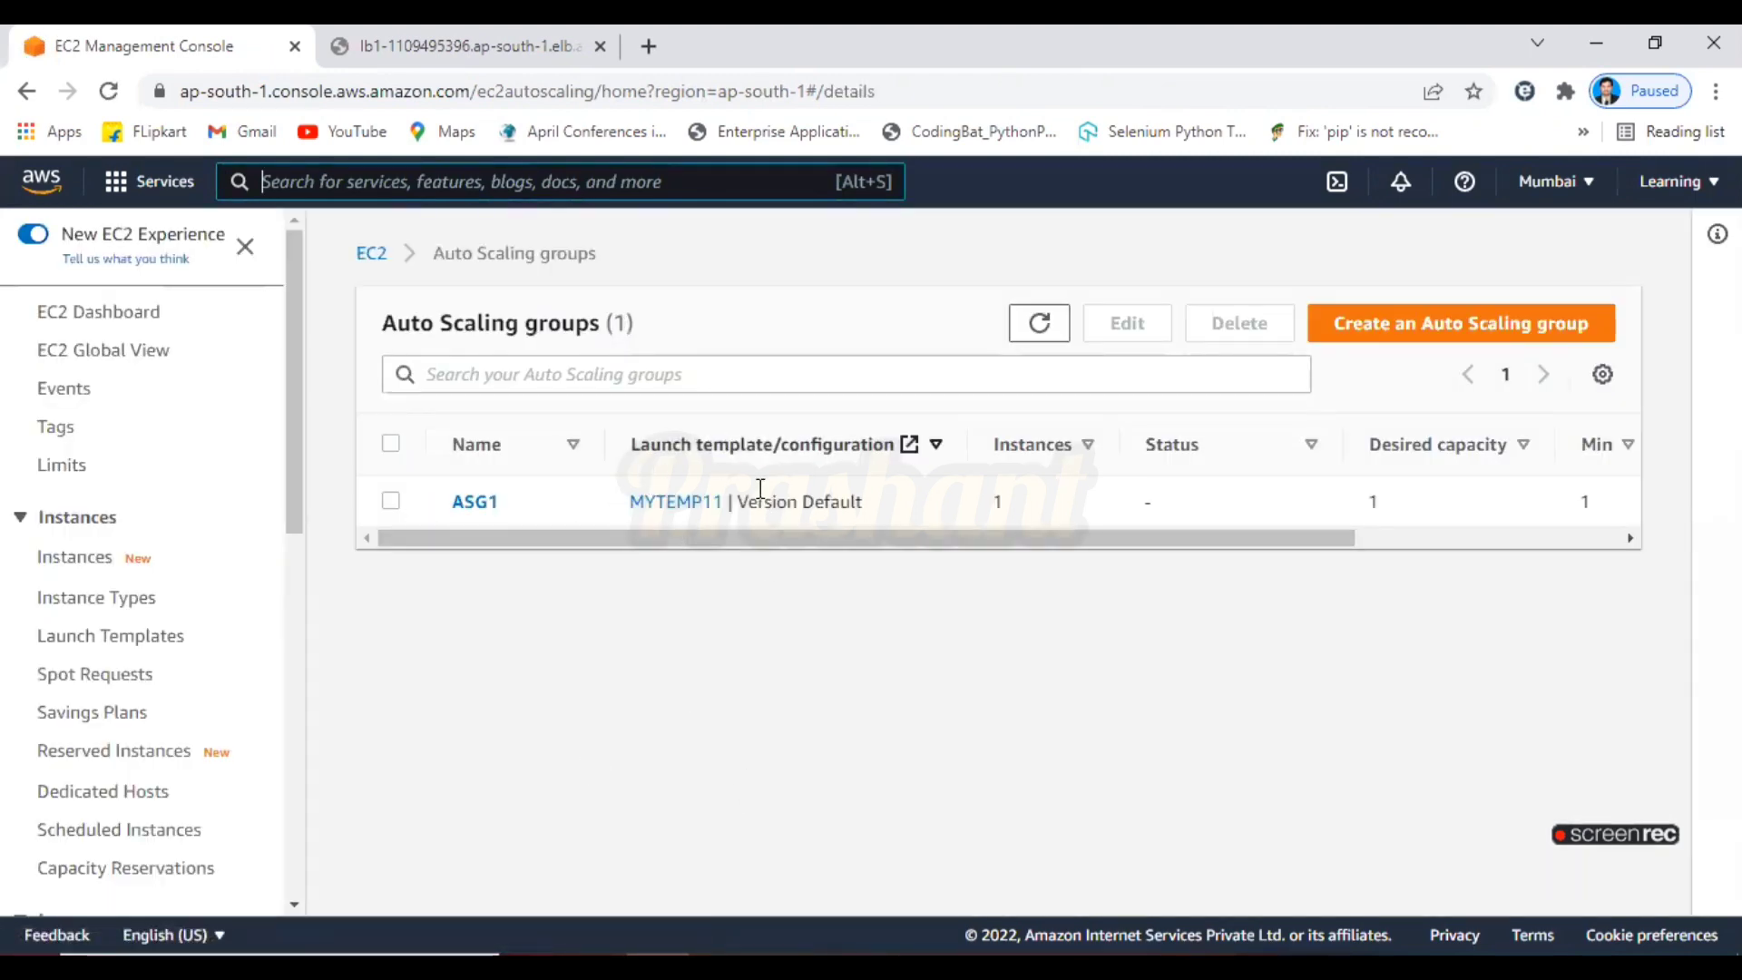
drag(297, 526, 385, 643)
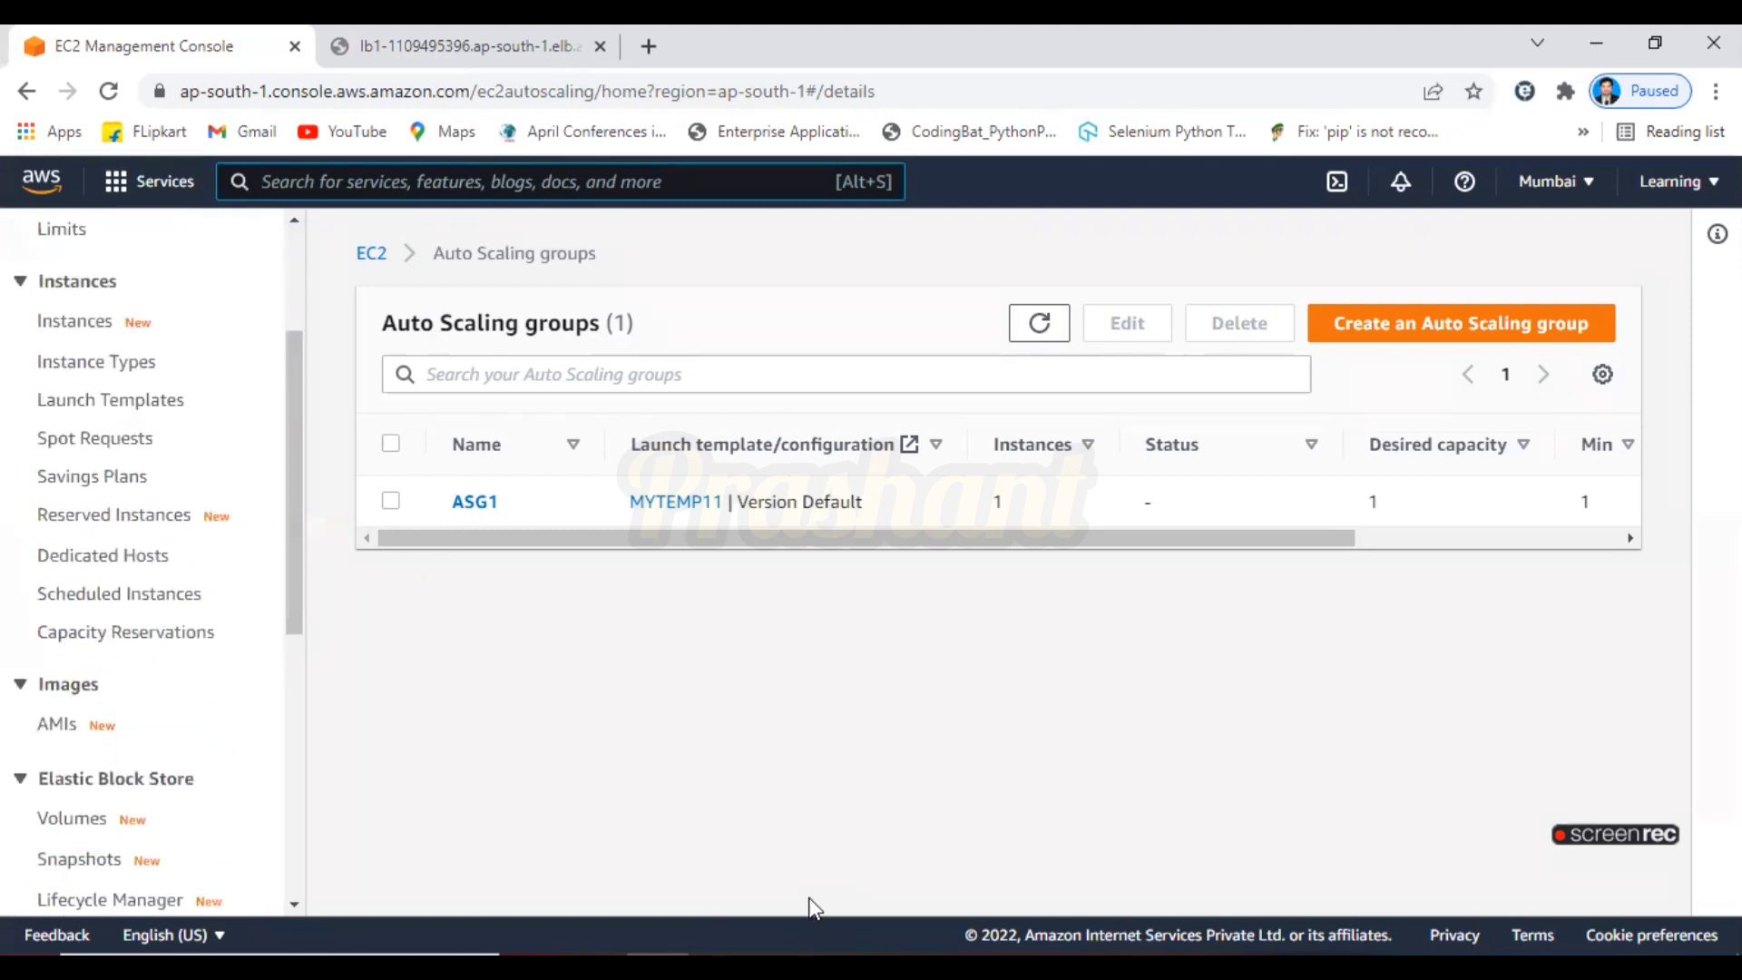
Switch to the Paint diagram and draw black pencil tick marks beside the LB, Target Group, ASG and EC2/Template entries in the ASG list
click(906, 967)
drag(1732, 669, 1733, 569)
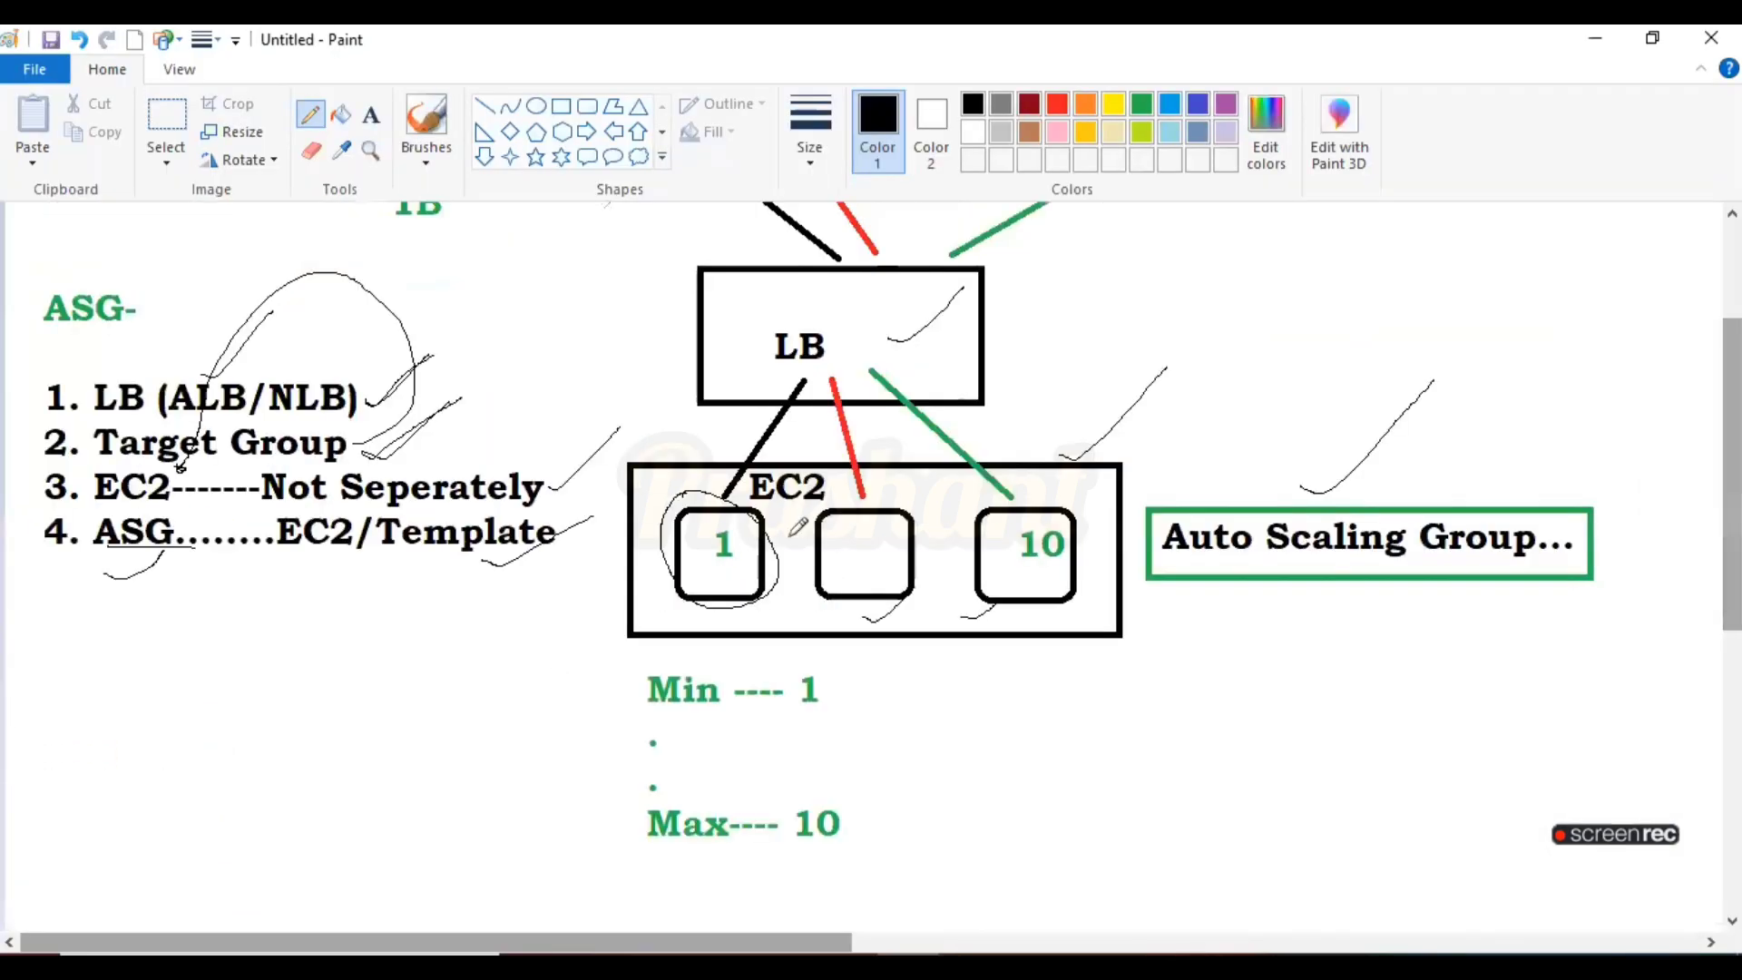
drag(420, 398, 510, 357)
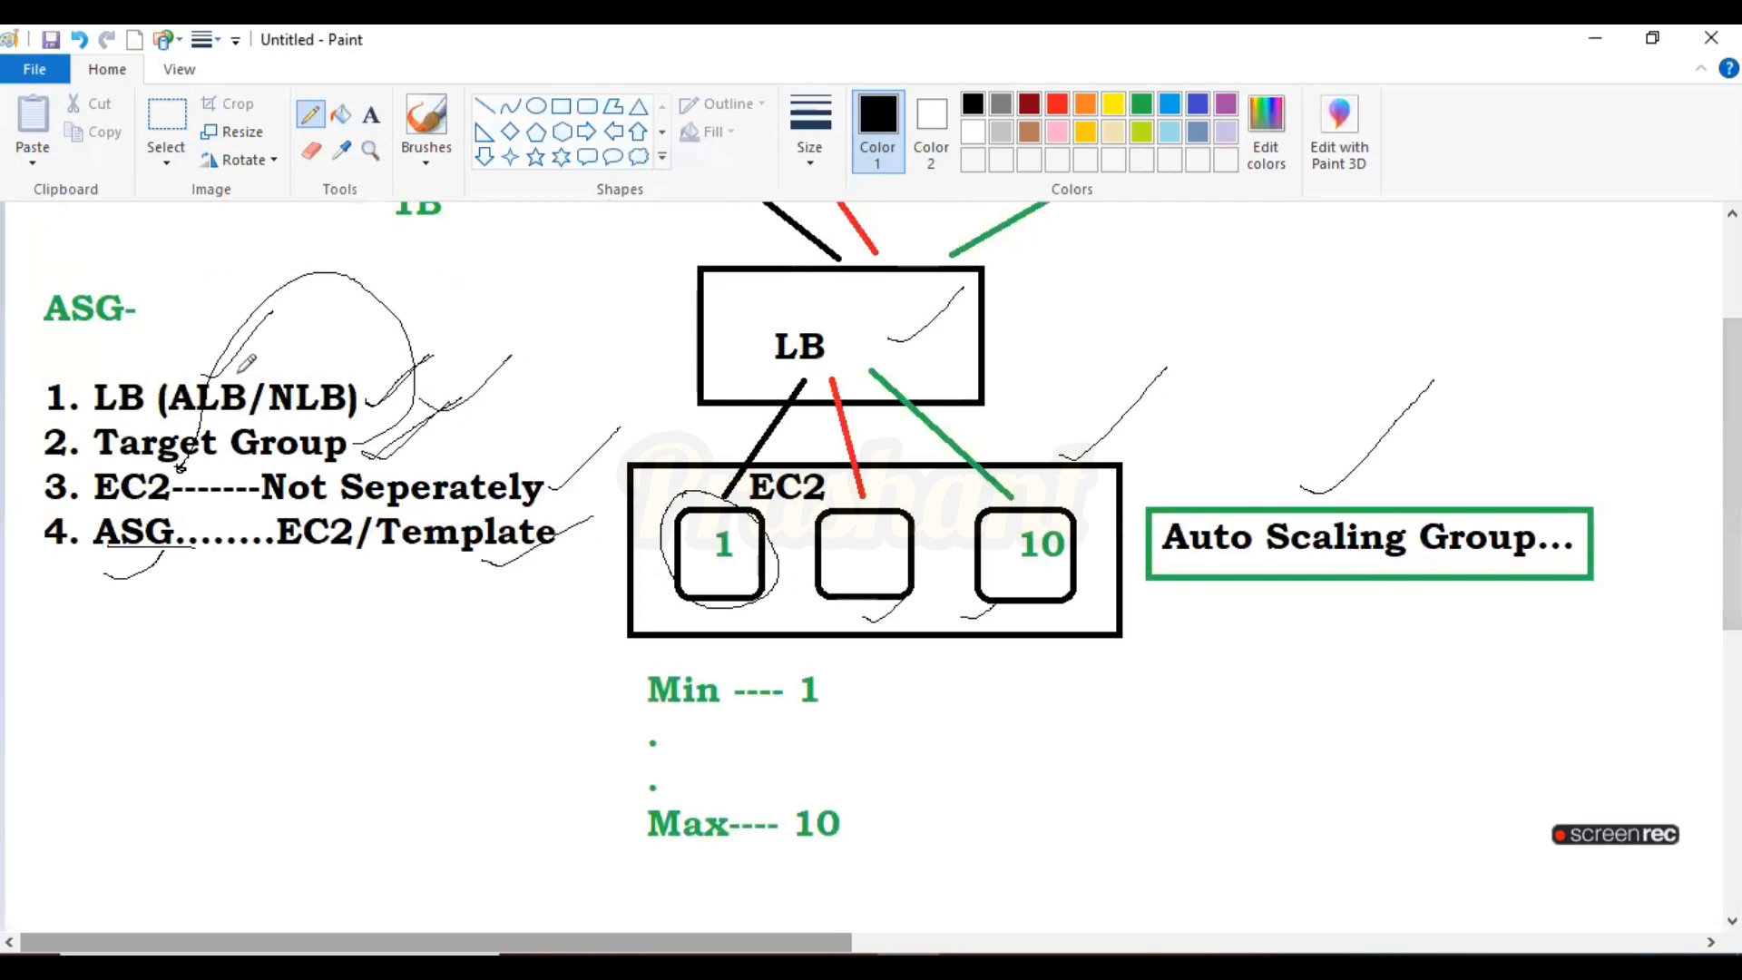
drag(234, 369, 306, 283)
drag(422, 458, 506, 385)
drag(342, 564, 405, 523)
mouse_move(107, 568)
mouse_down()
mouse_move(114, 582)
mouse_move(177, 537)
mouse_up()
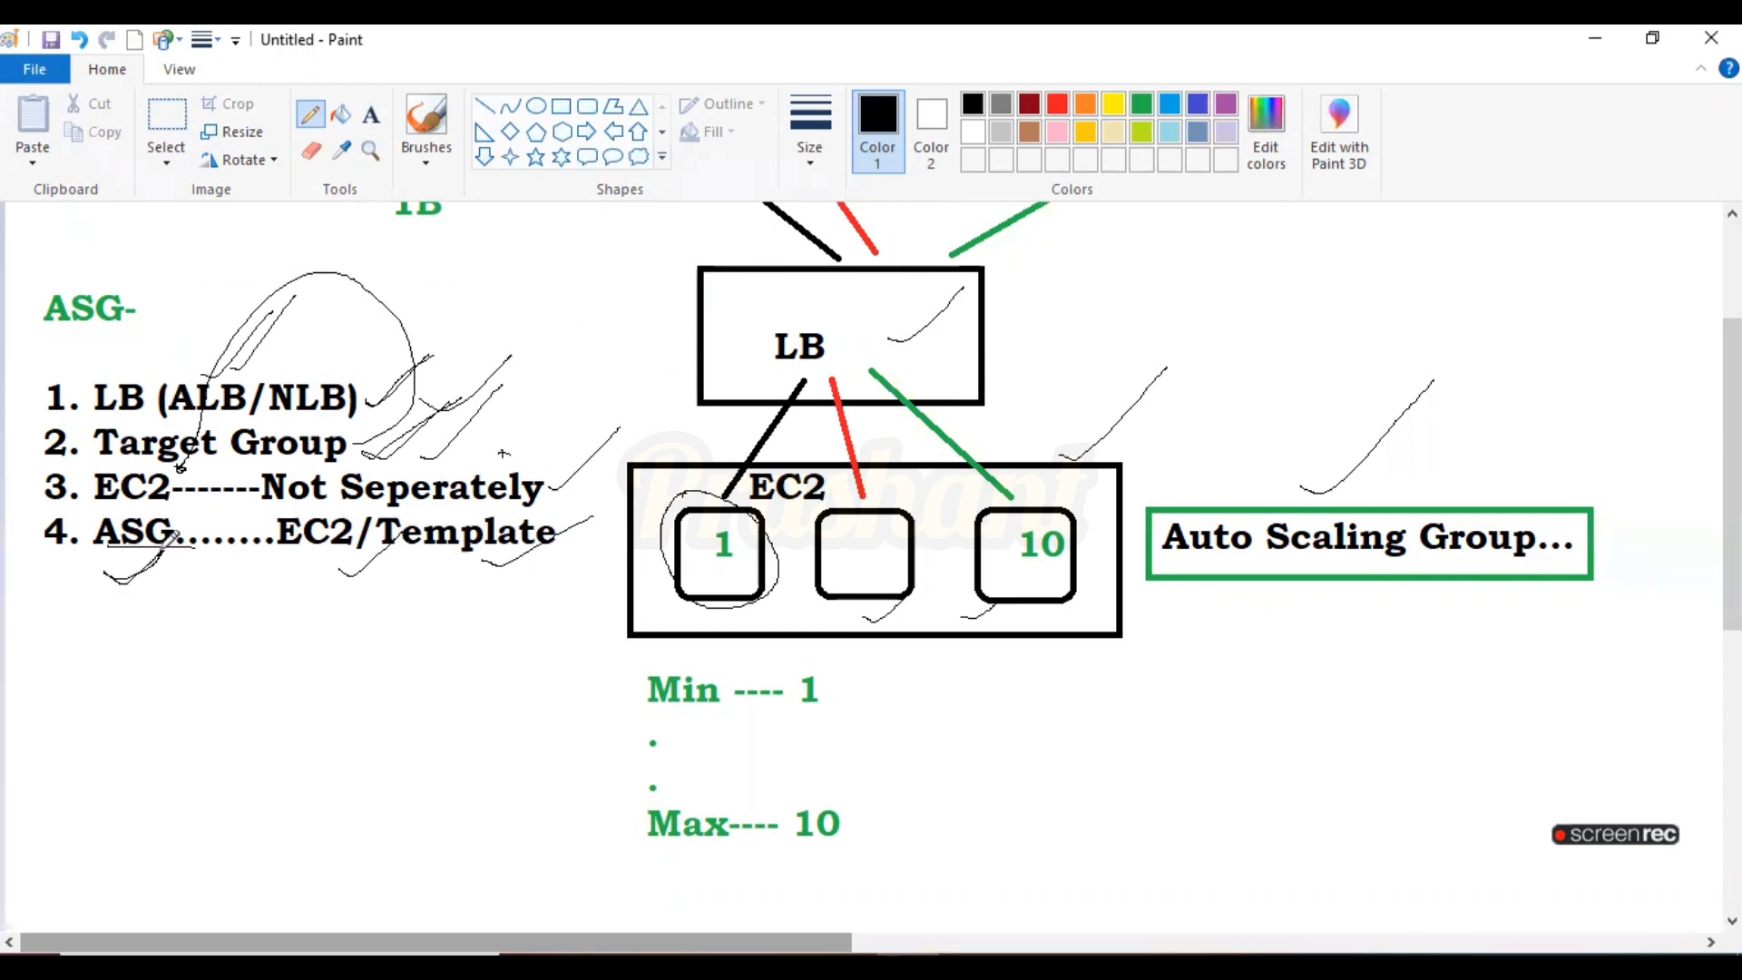
Draw black pencil tick marks beside the Trafic label, beside the LB box and under EC2 box 1 in the diagram
scroll(1488, 454, up, 5)
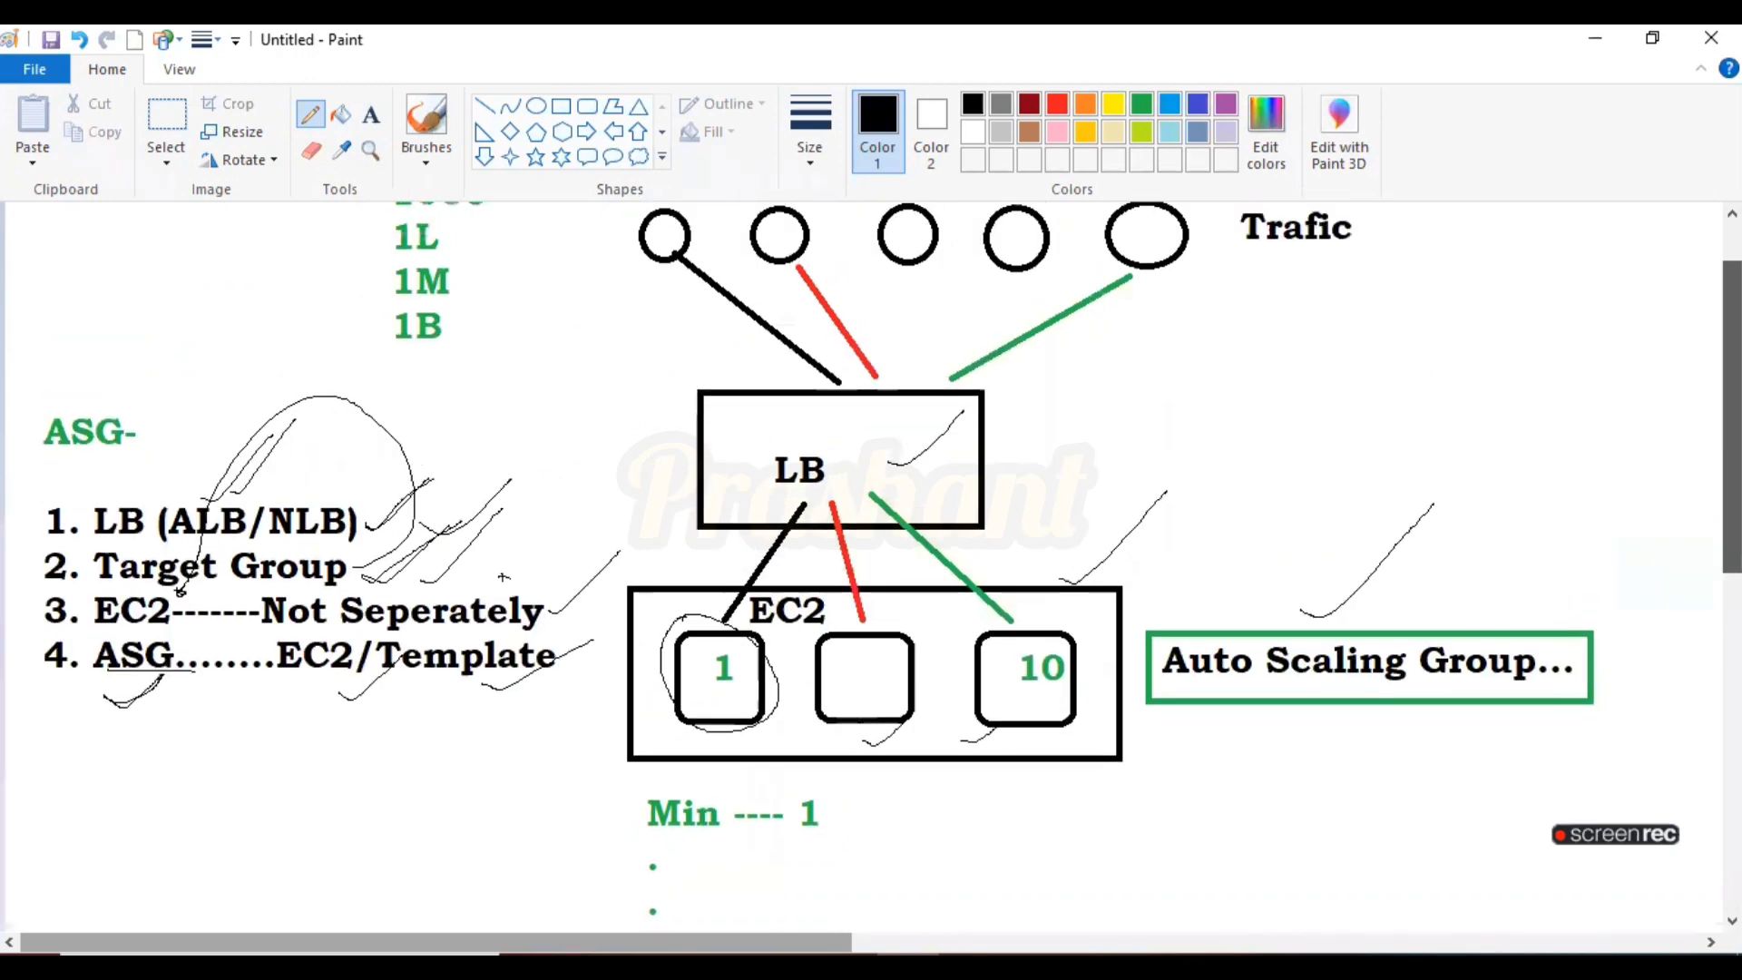
drag(1284, 365, 1409, 299)
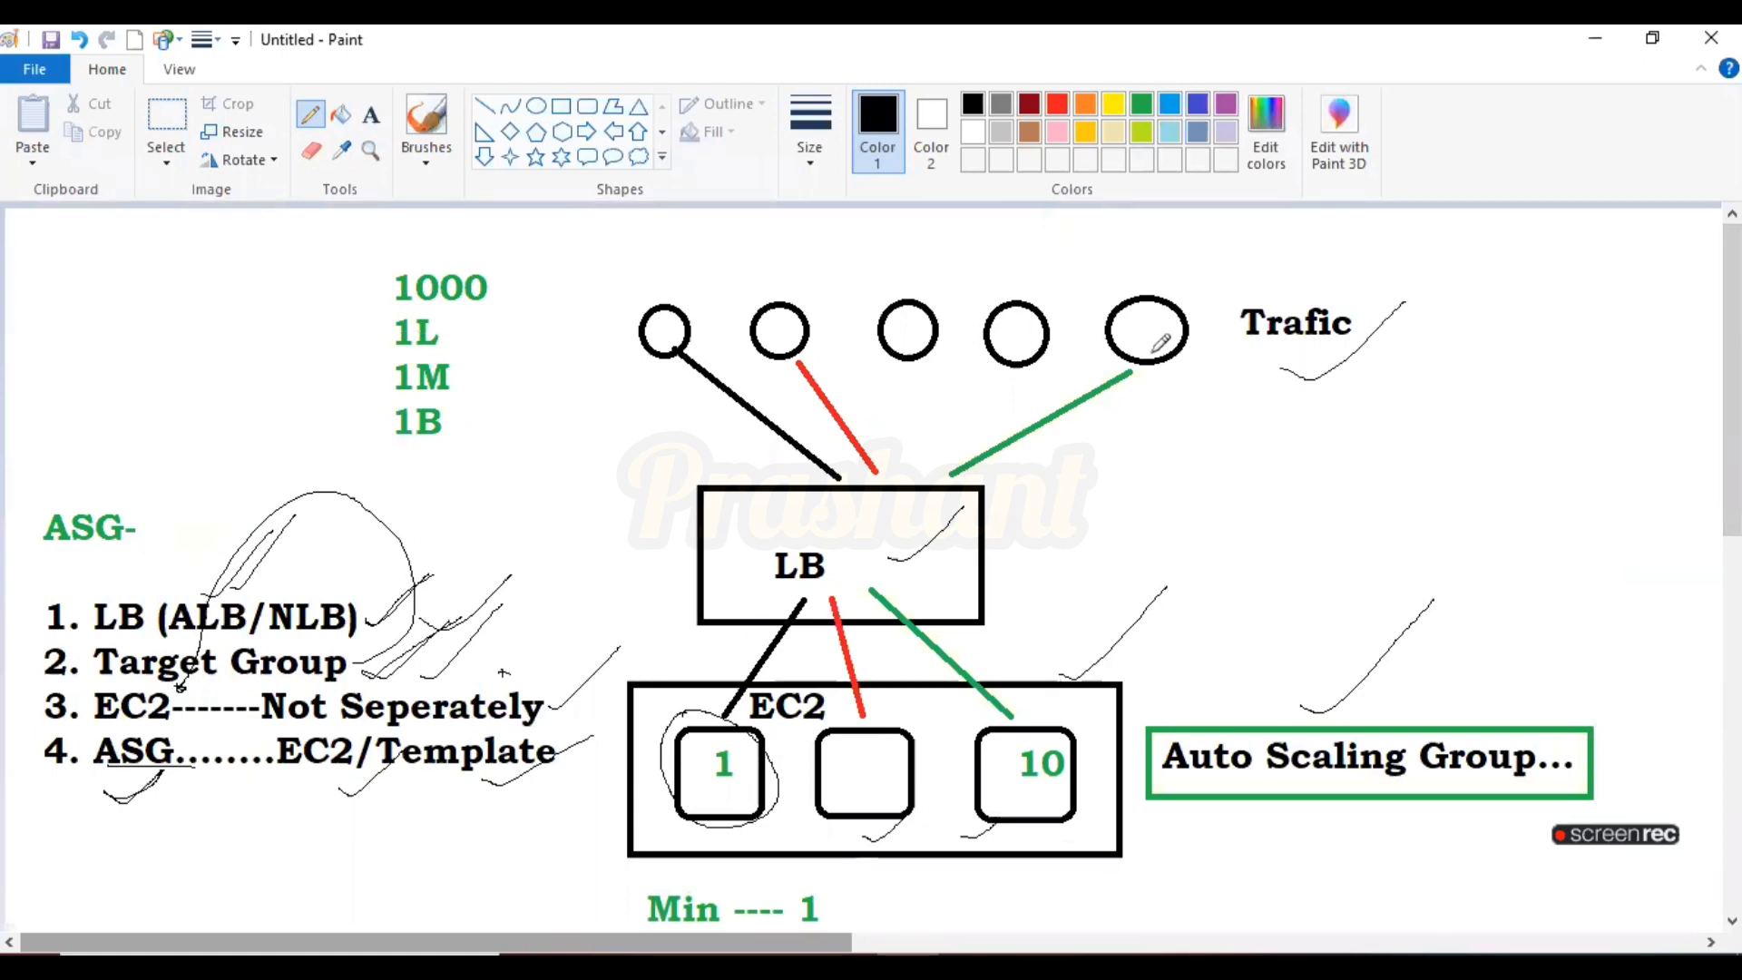
mouse_move(1042, 564)
mouse_down()
mouse_move(1061, 570)
mouse_move(1139, 504)
mouse_up()
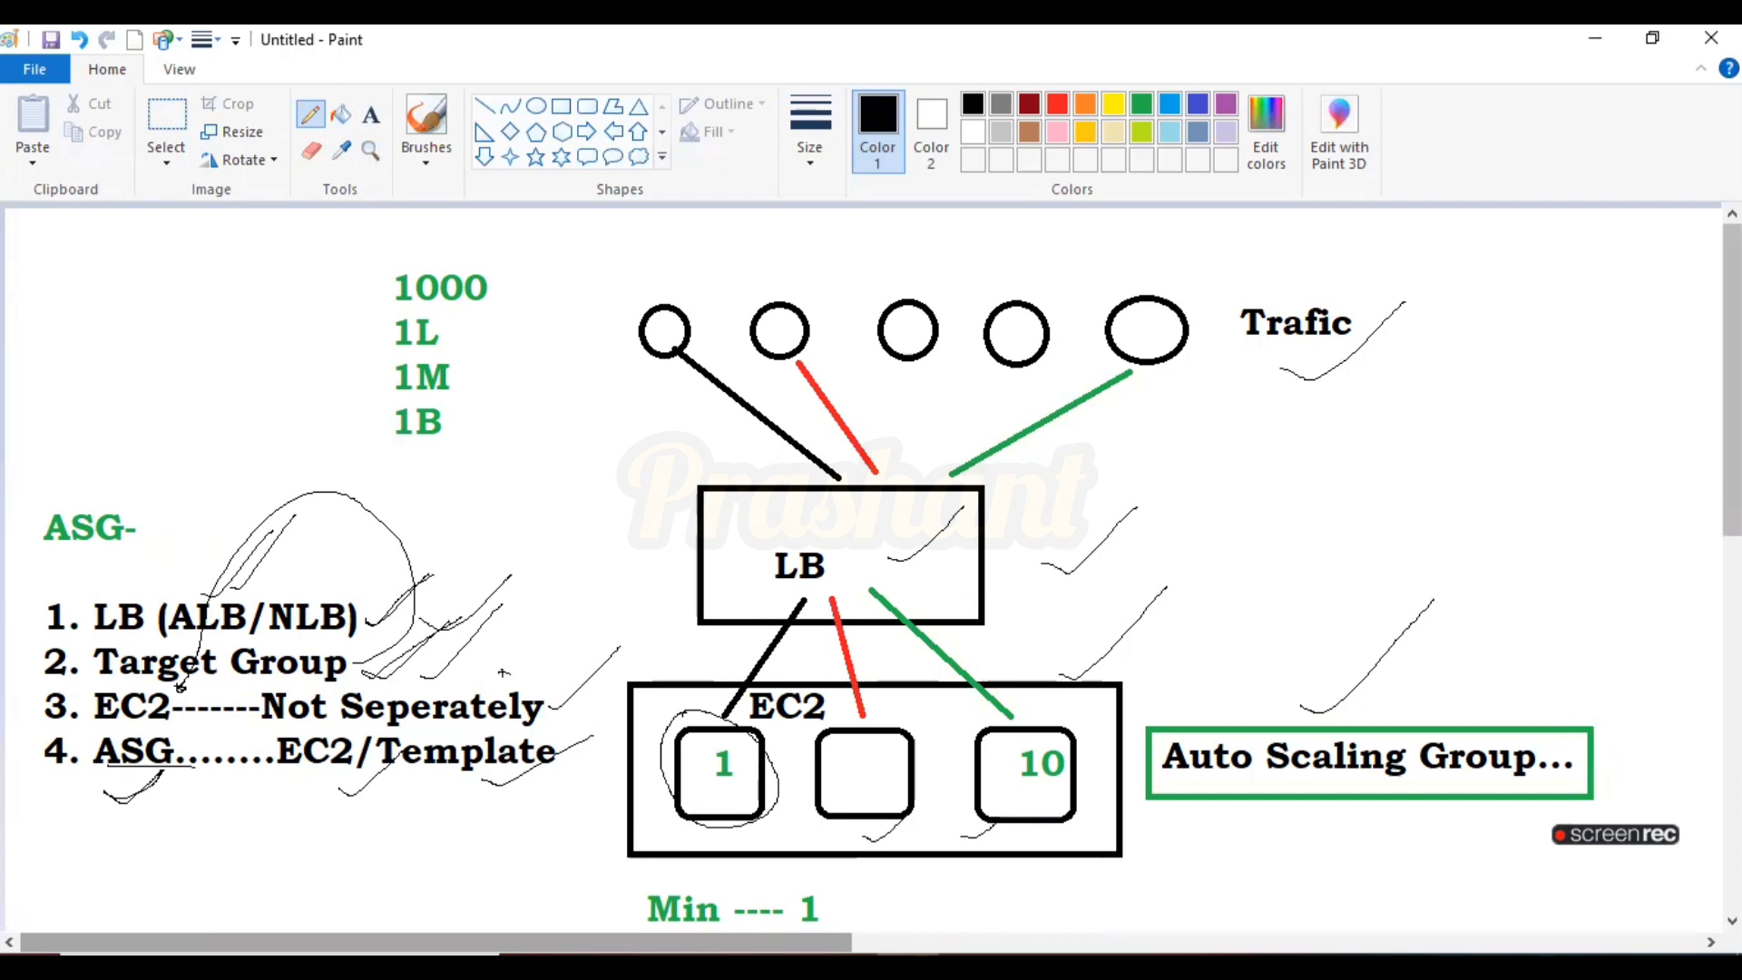
scroll(785, 680, down, 3)
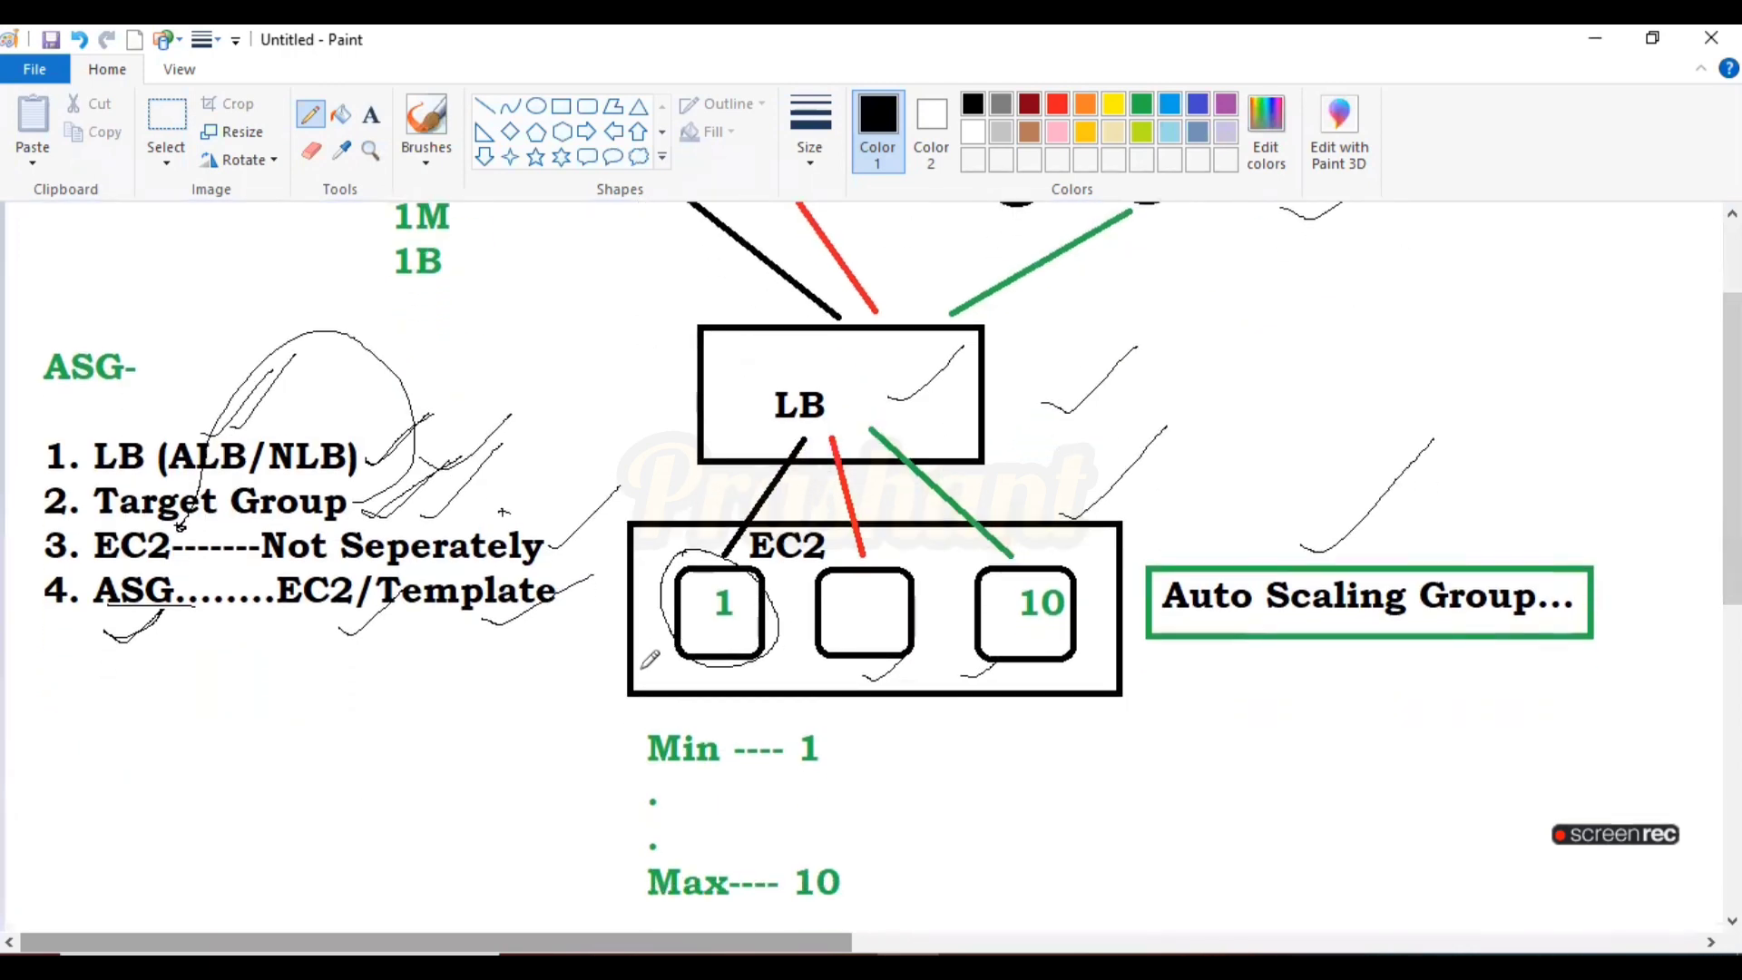
drag(663, 672, 710, 646)
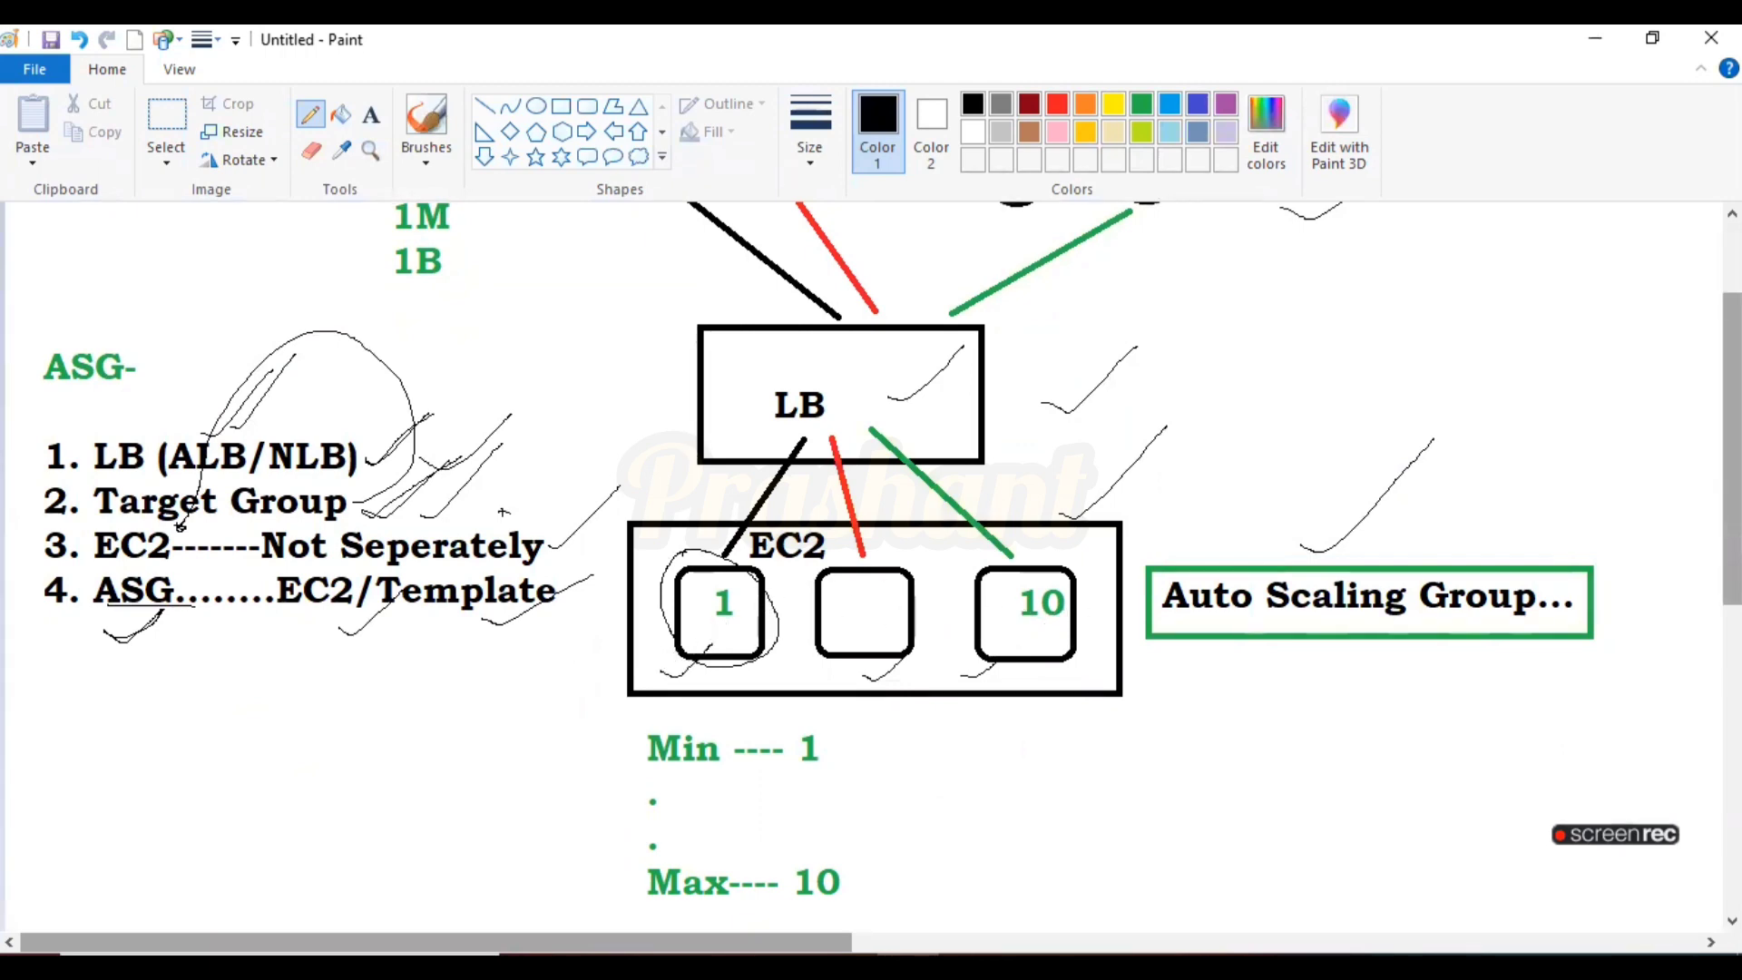
scroll(903, 837, down, 6)
scroll(903, 837, up, 8)
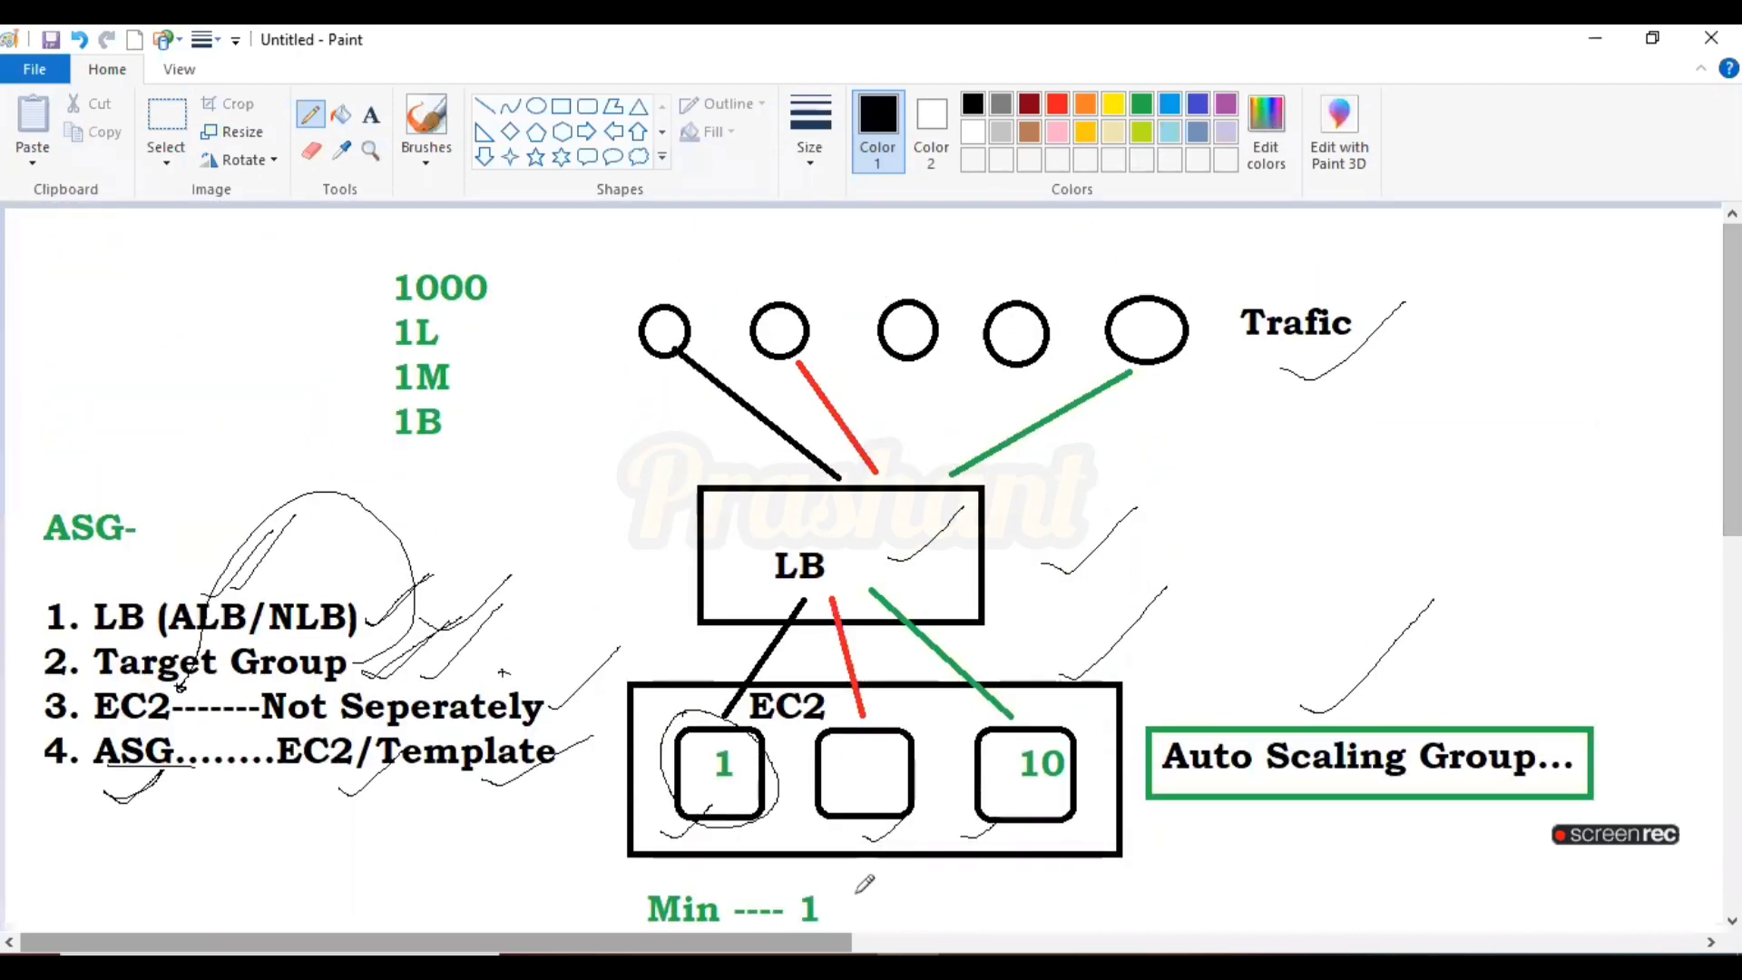
Switch back to the EC2 console in Chrome, open the load balancers page and copy LB1's DNS name
key(alt+Tab)
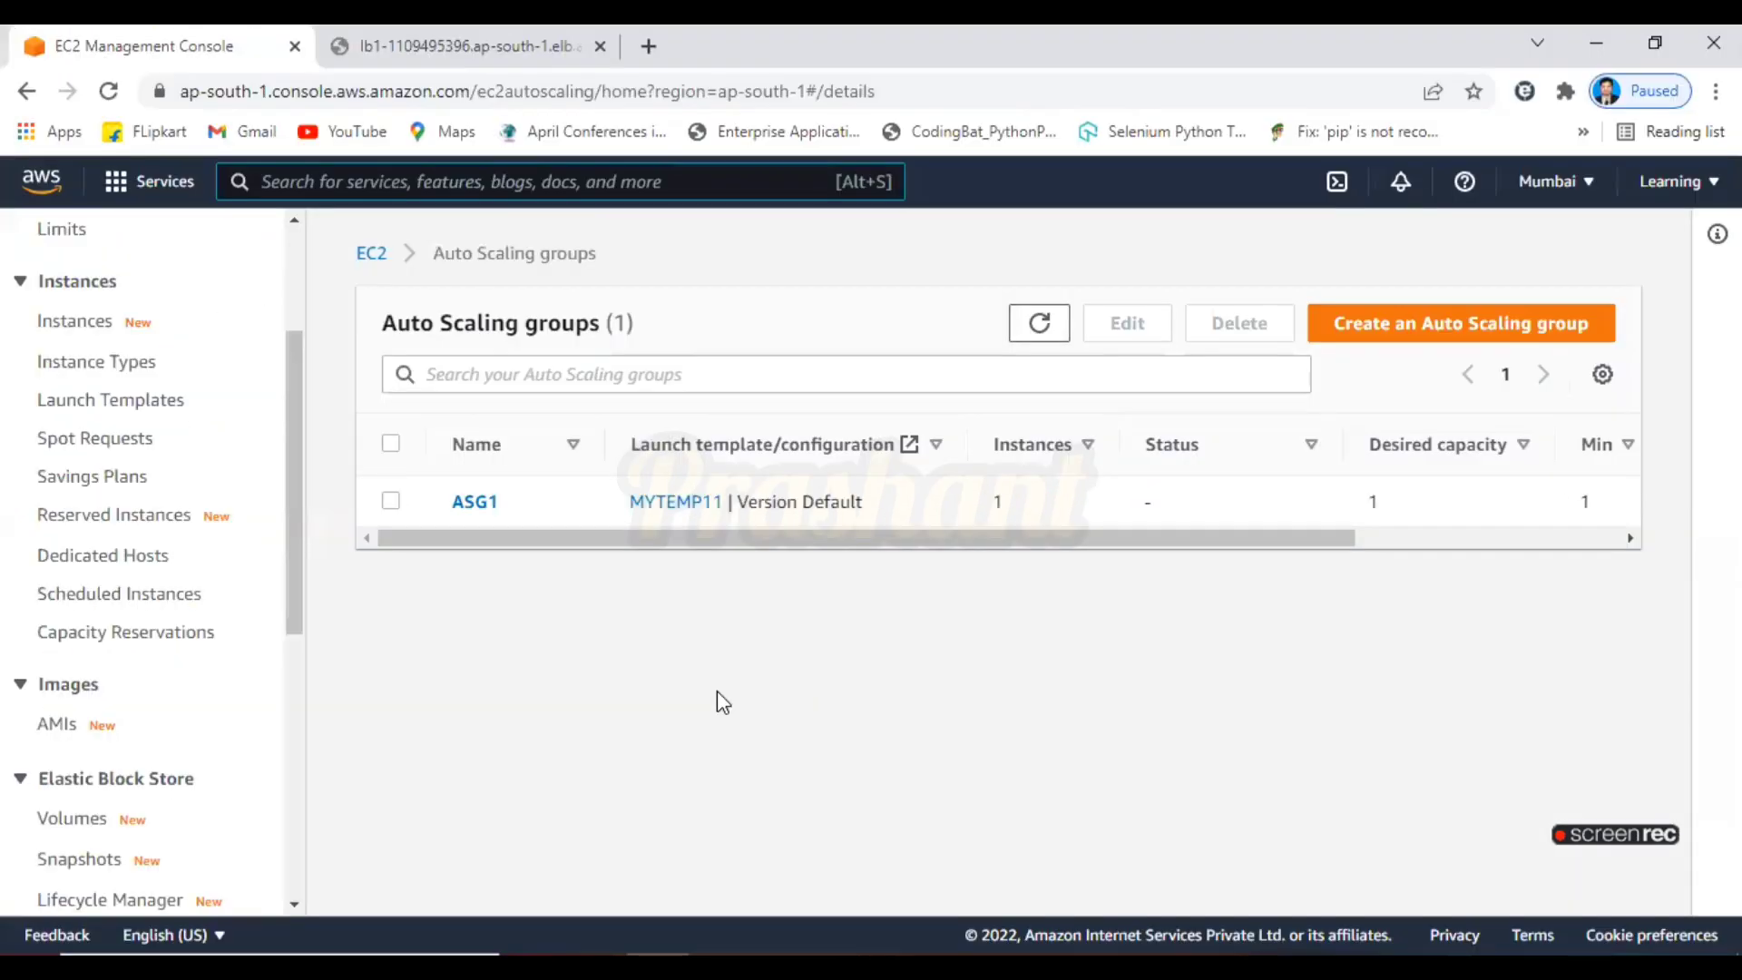
scroll(281, 423, up, 3)
scroll(290, 508, down, 4)
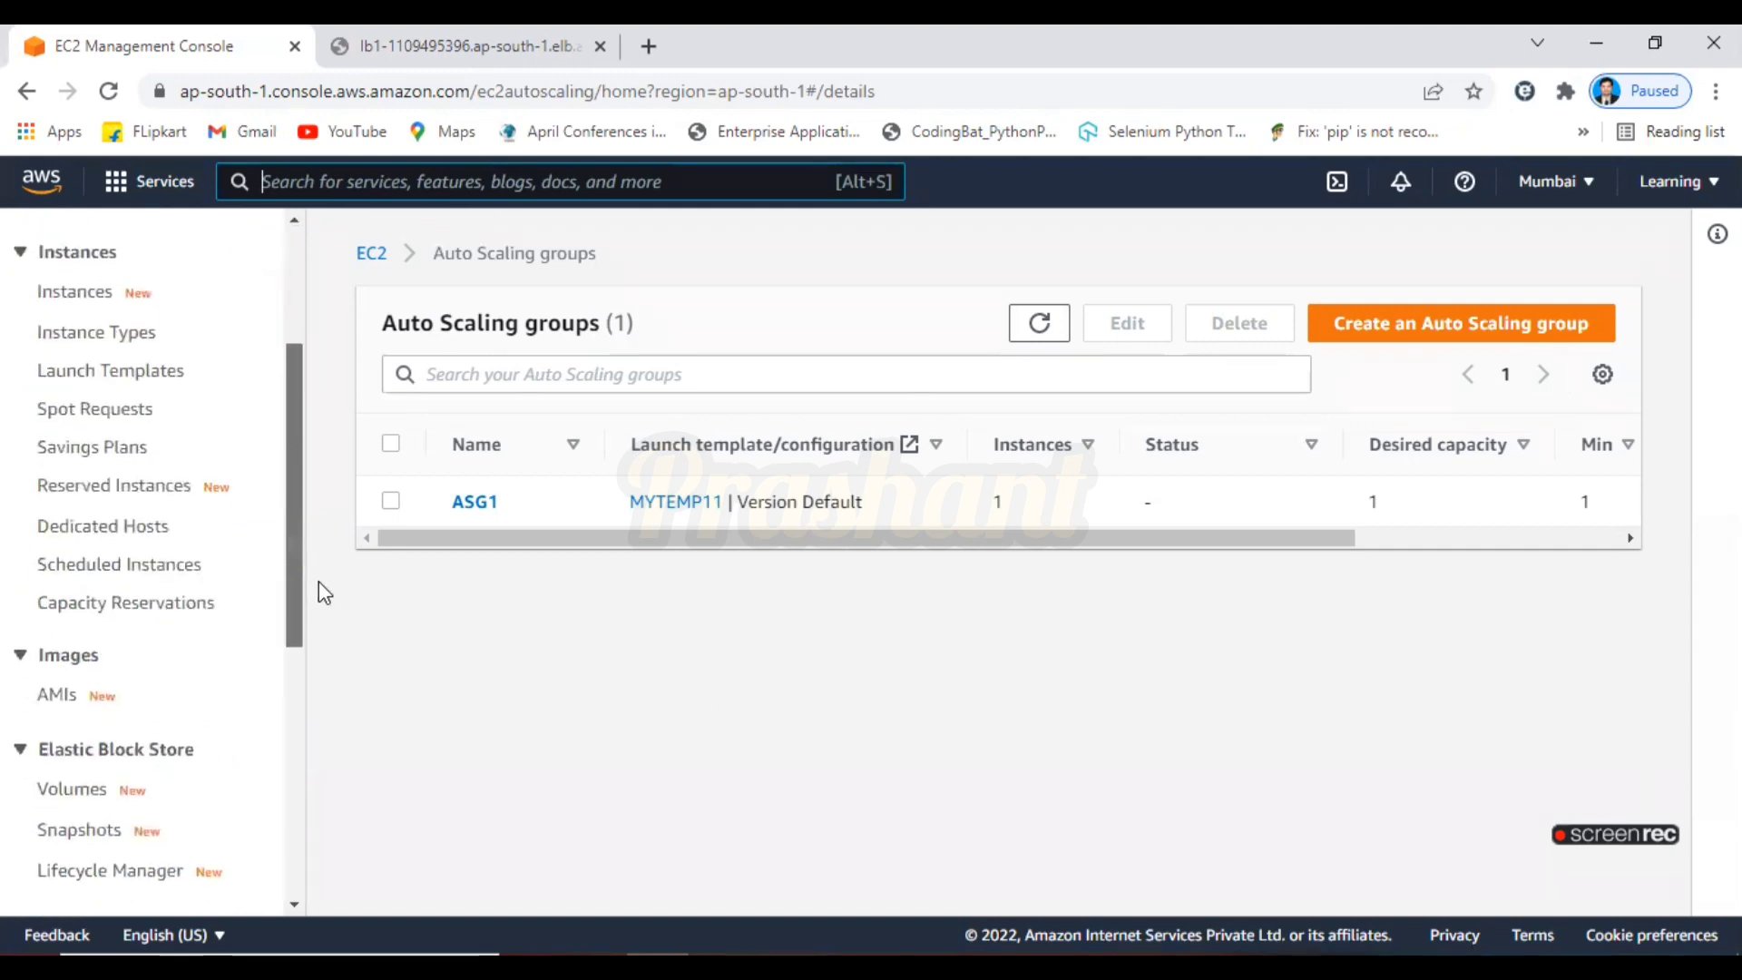
scroll(319, 588, down, 5)
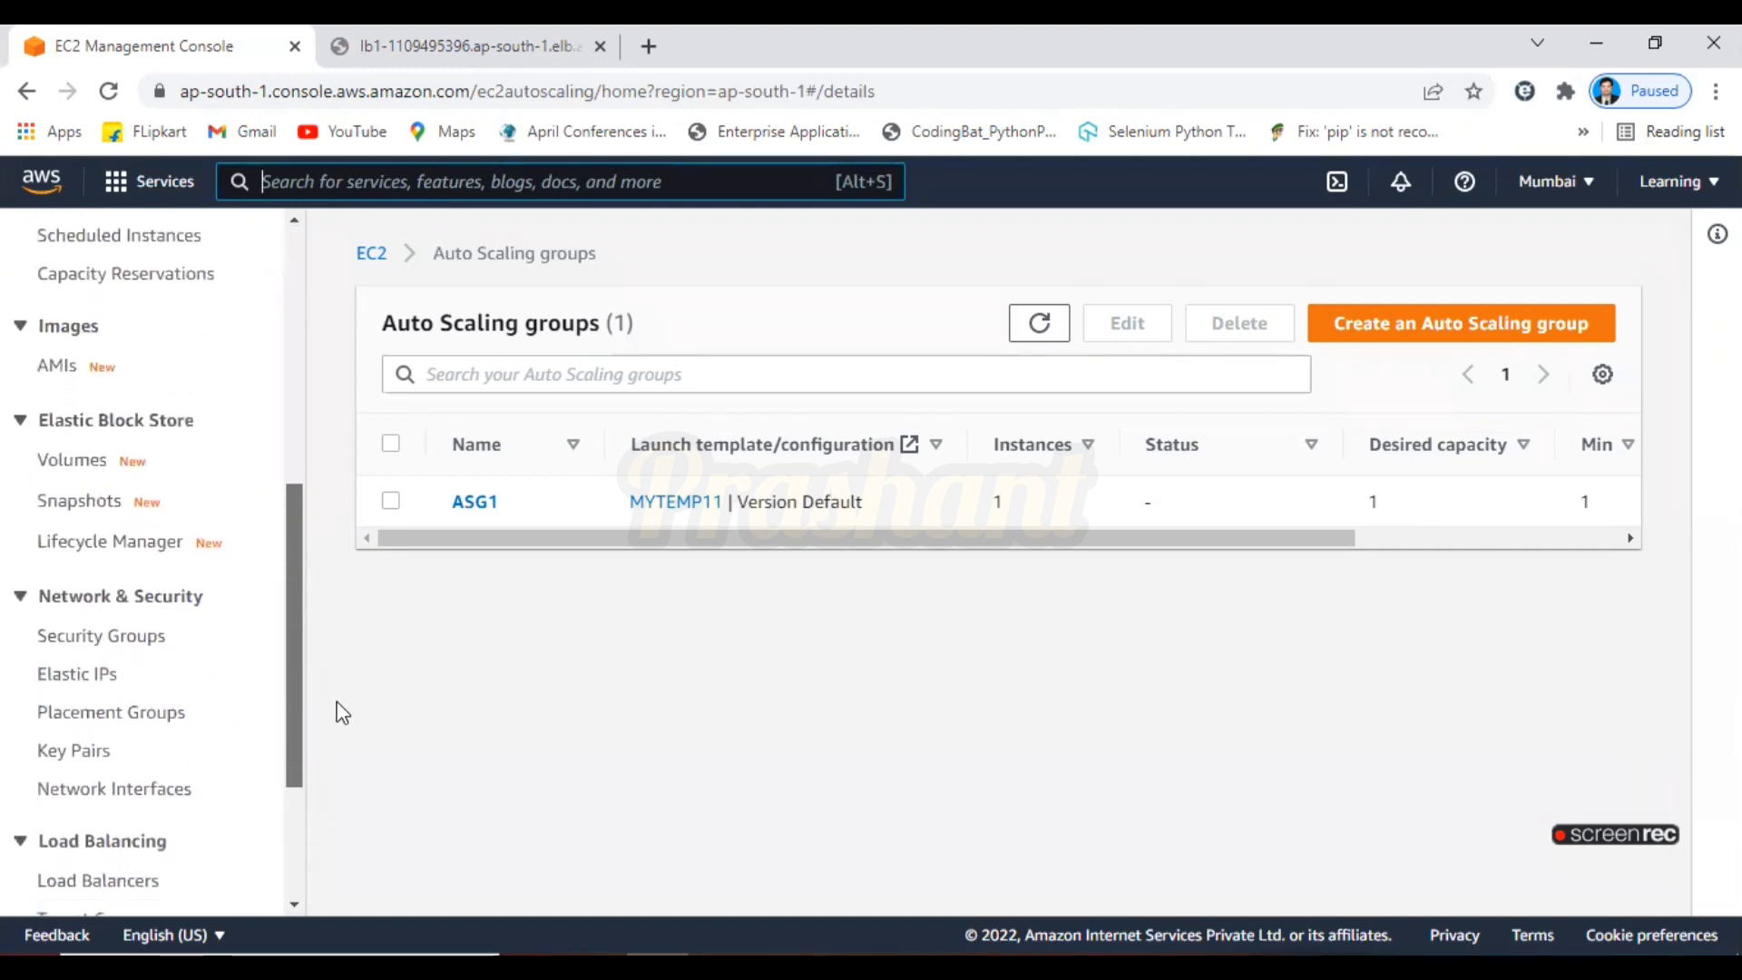
click(125, 680)
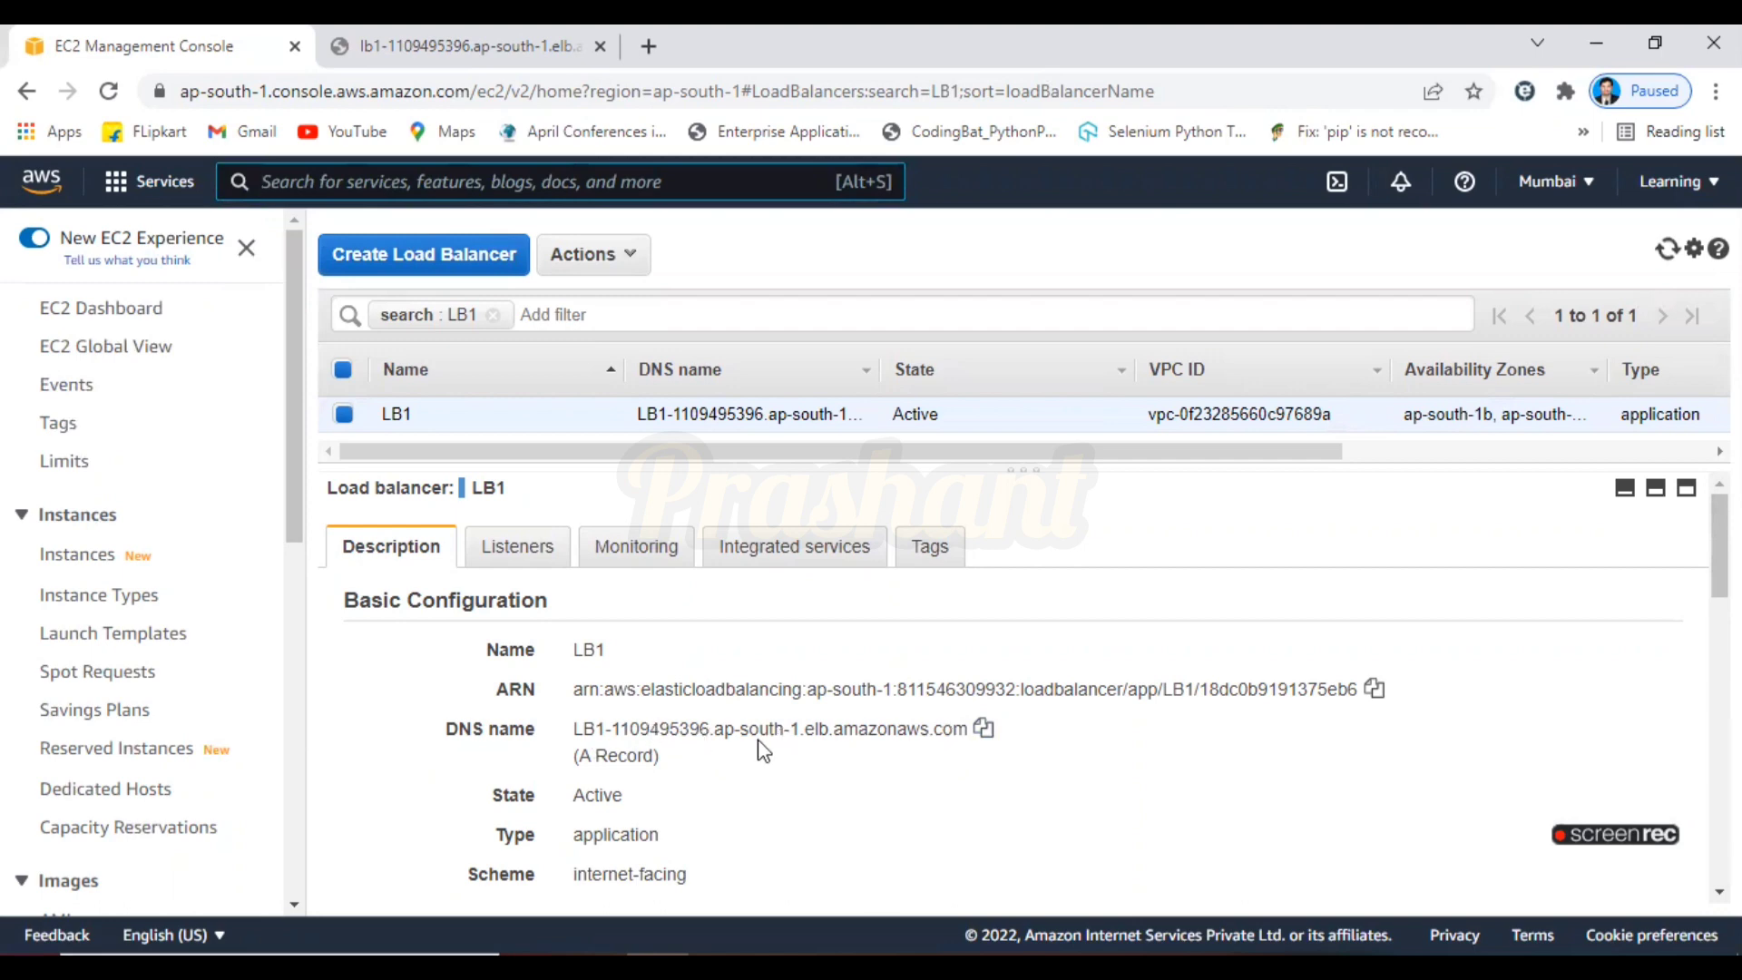
click(983, 730)
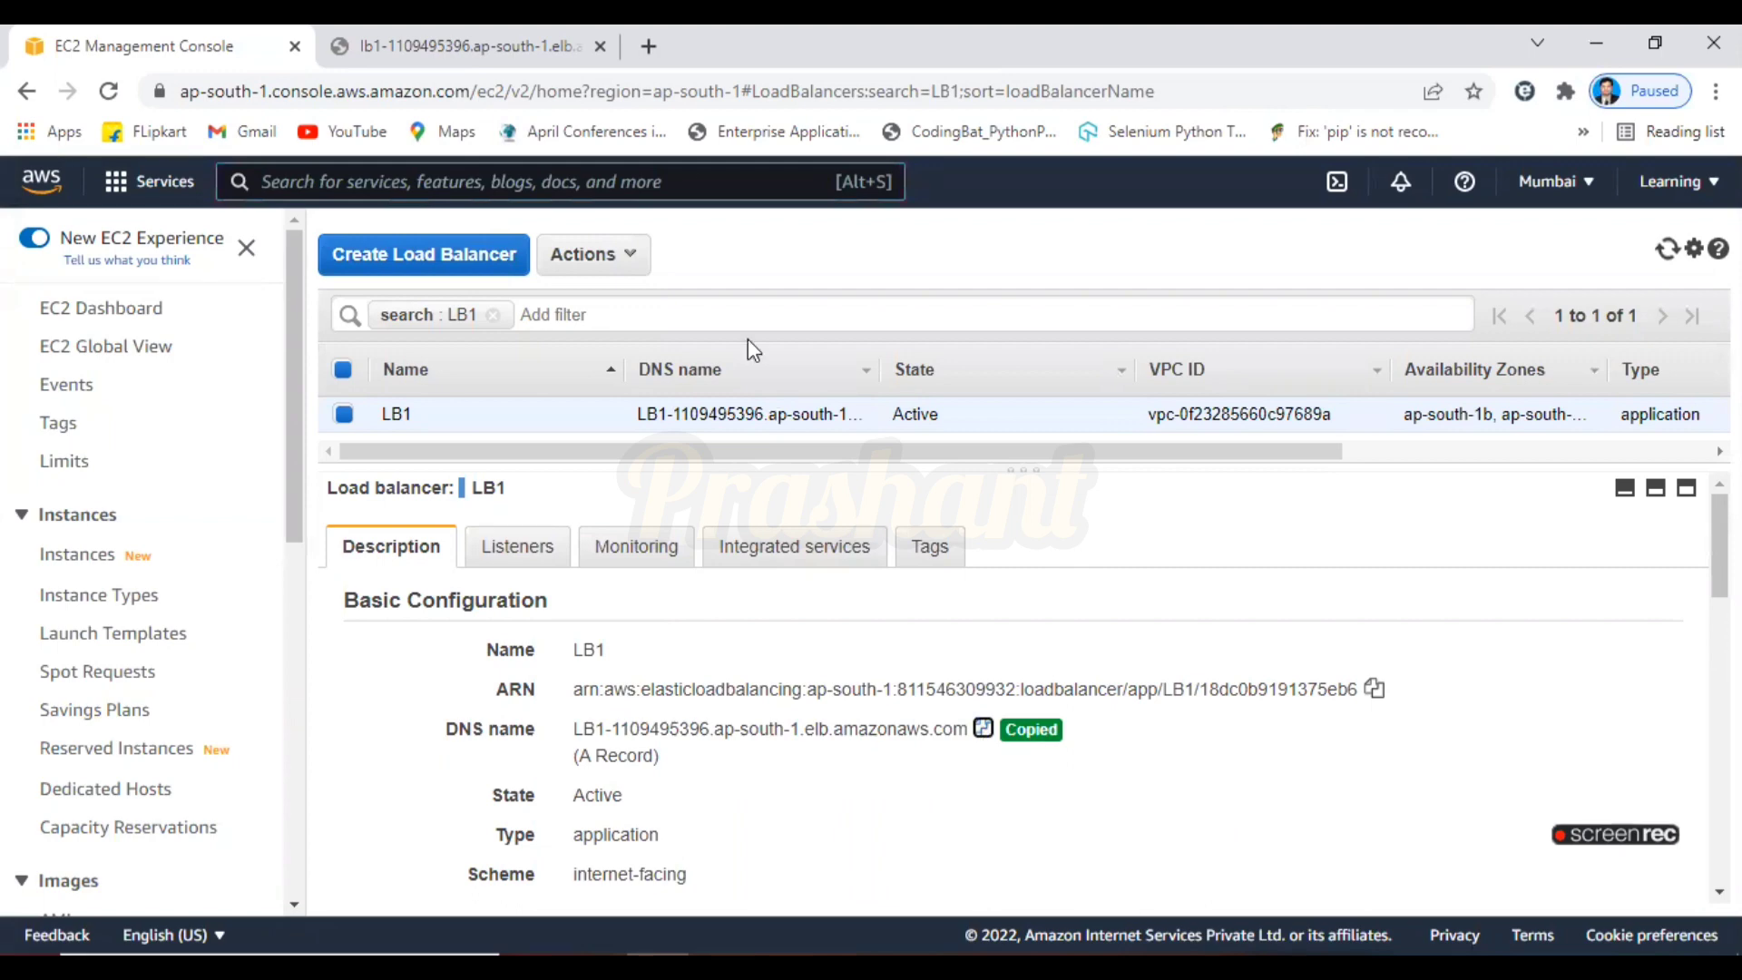
Load LB1's copied DNS name in a new browser tab
click(647, 49)
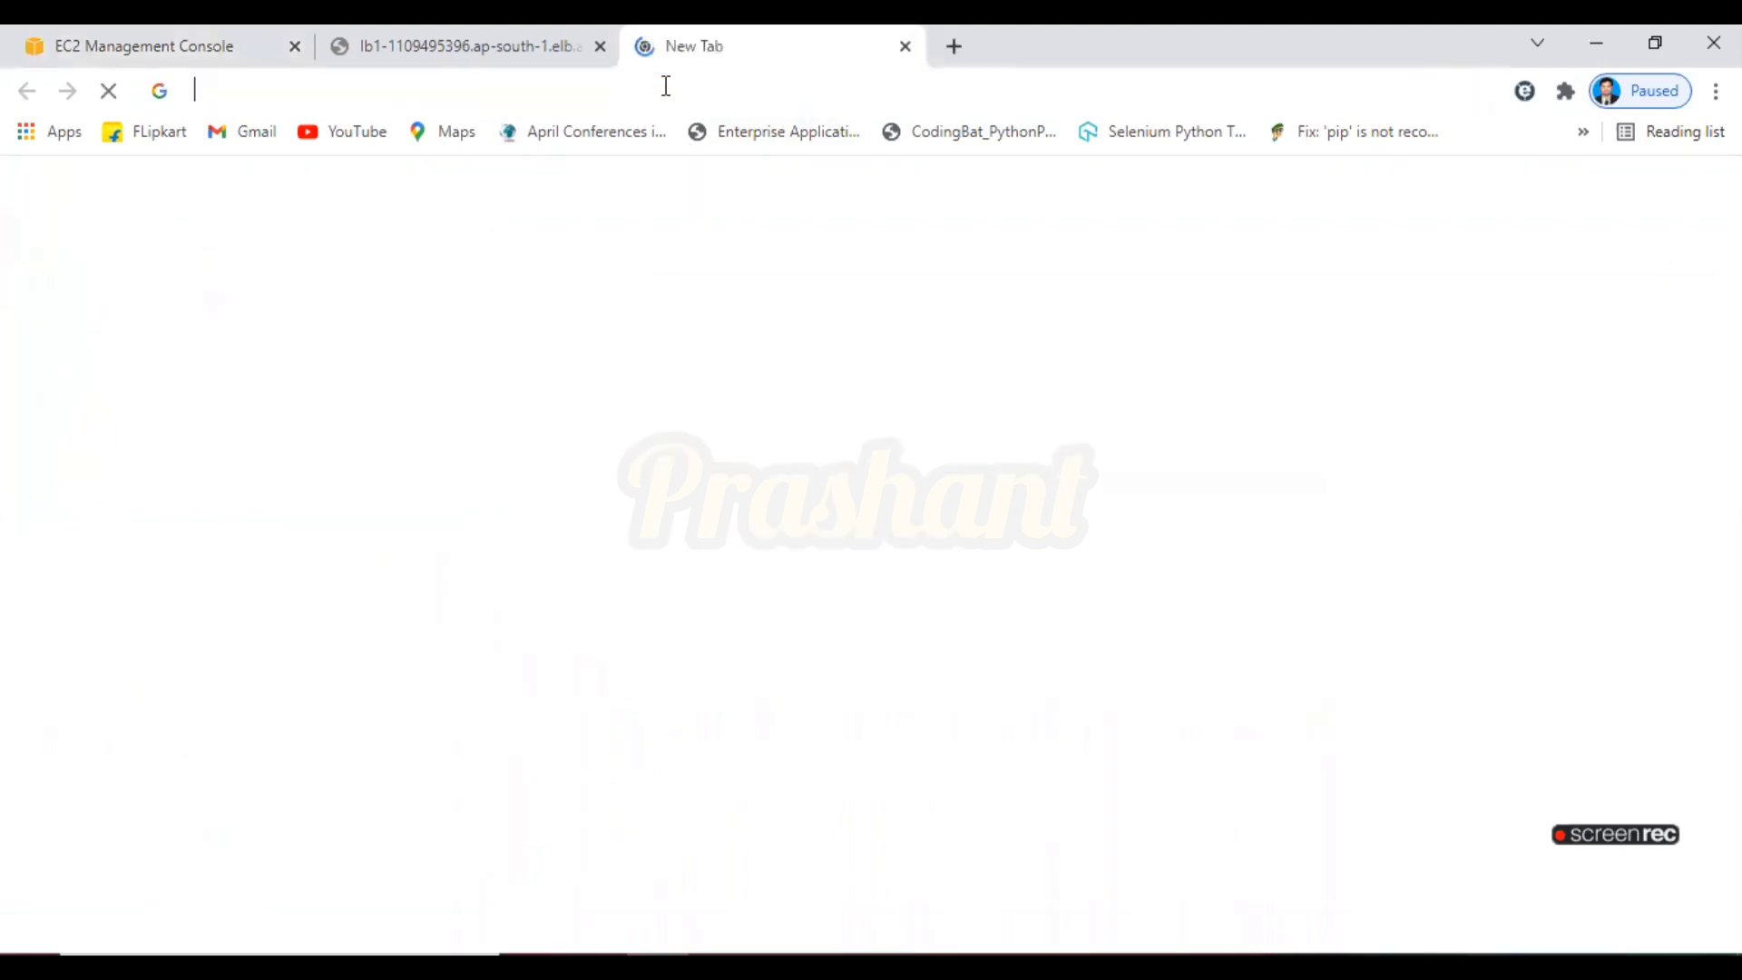
click(666, 86)
key(ctrl+v)
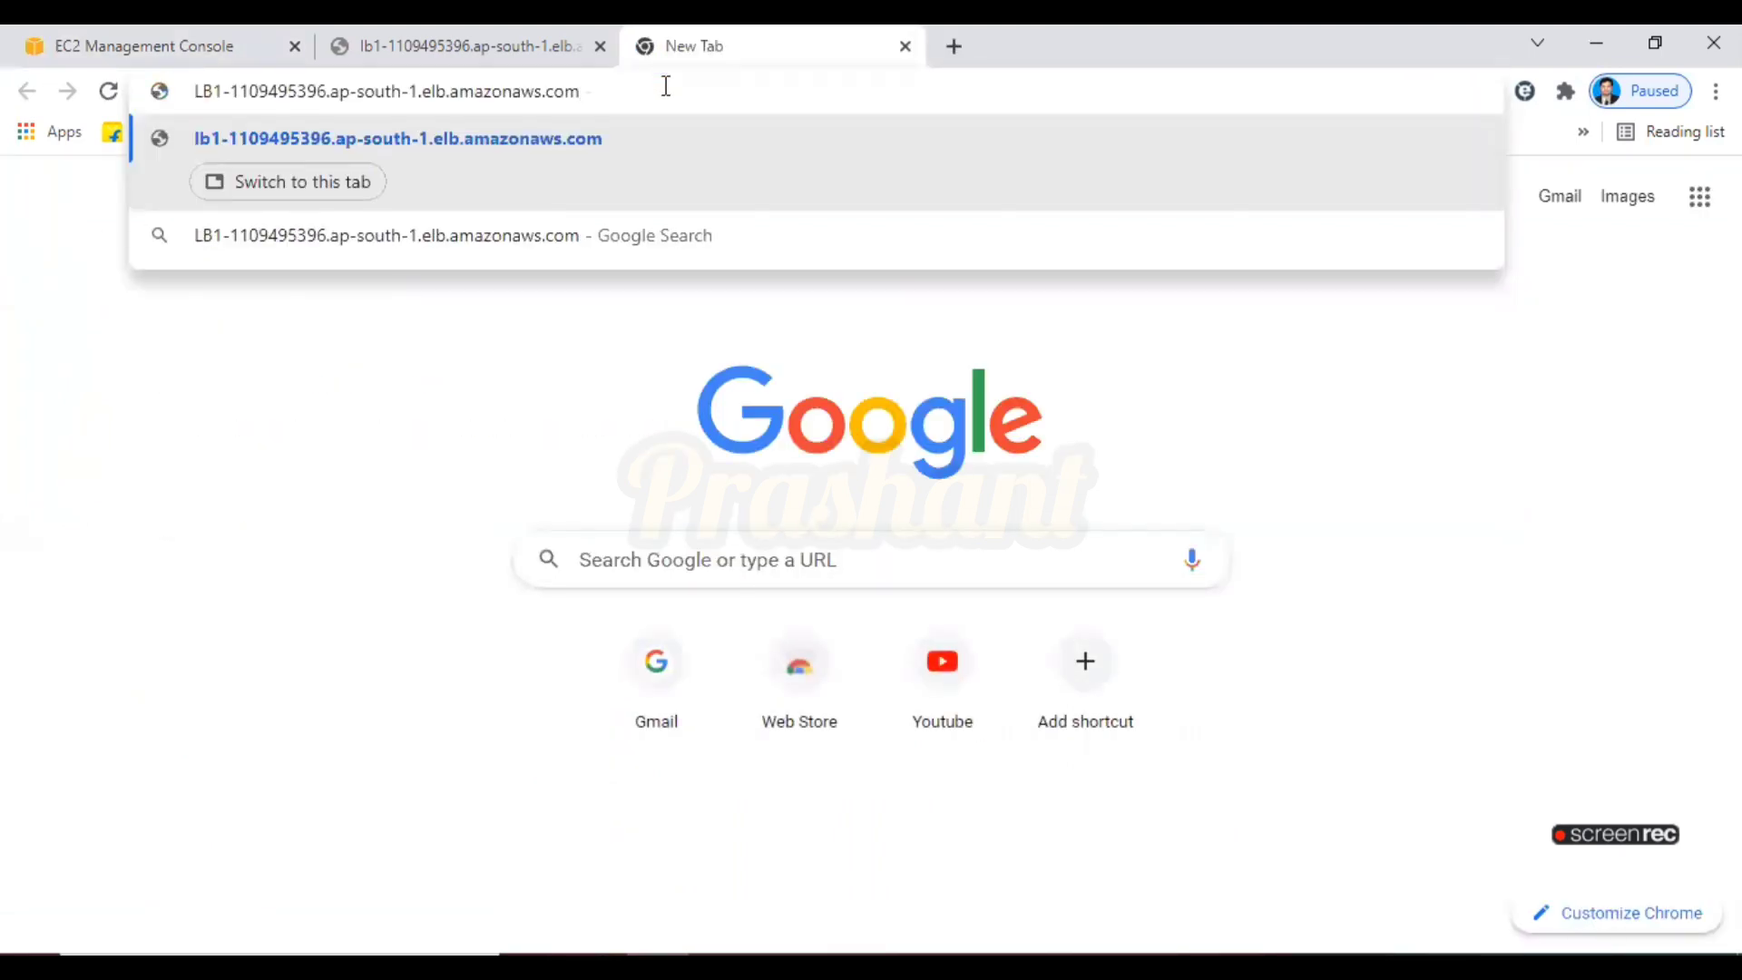
key(Return)
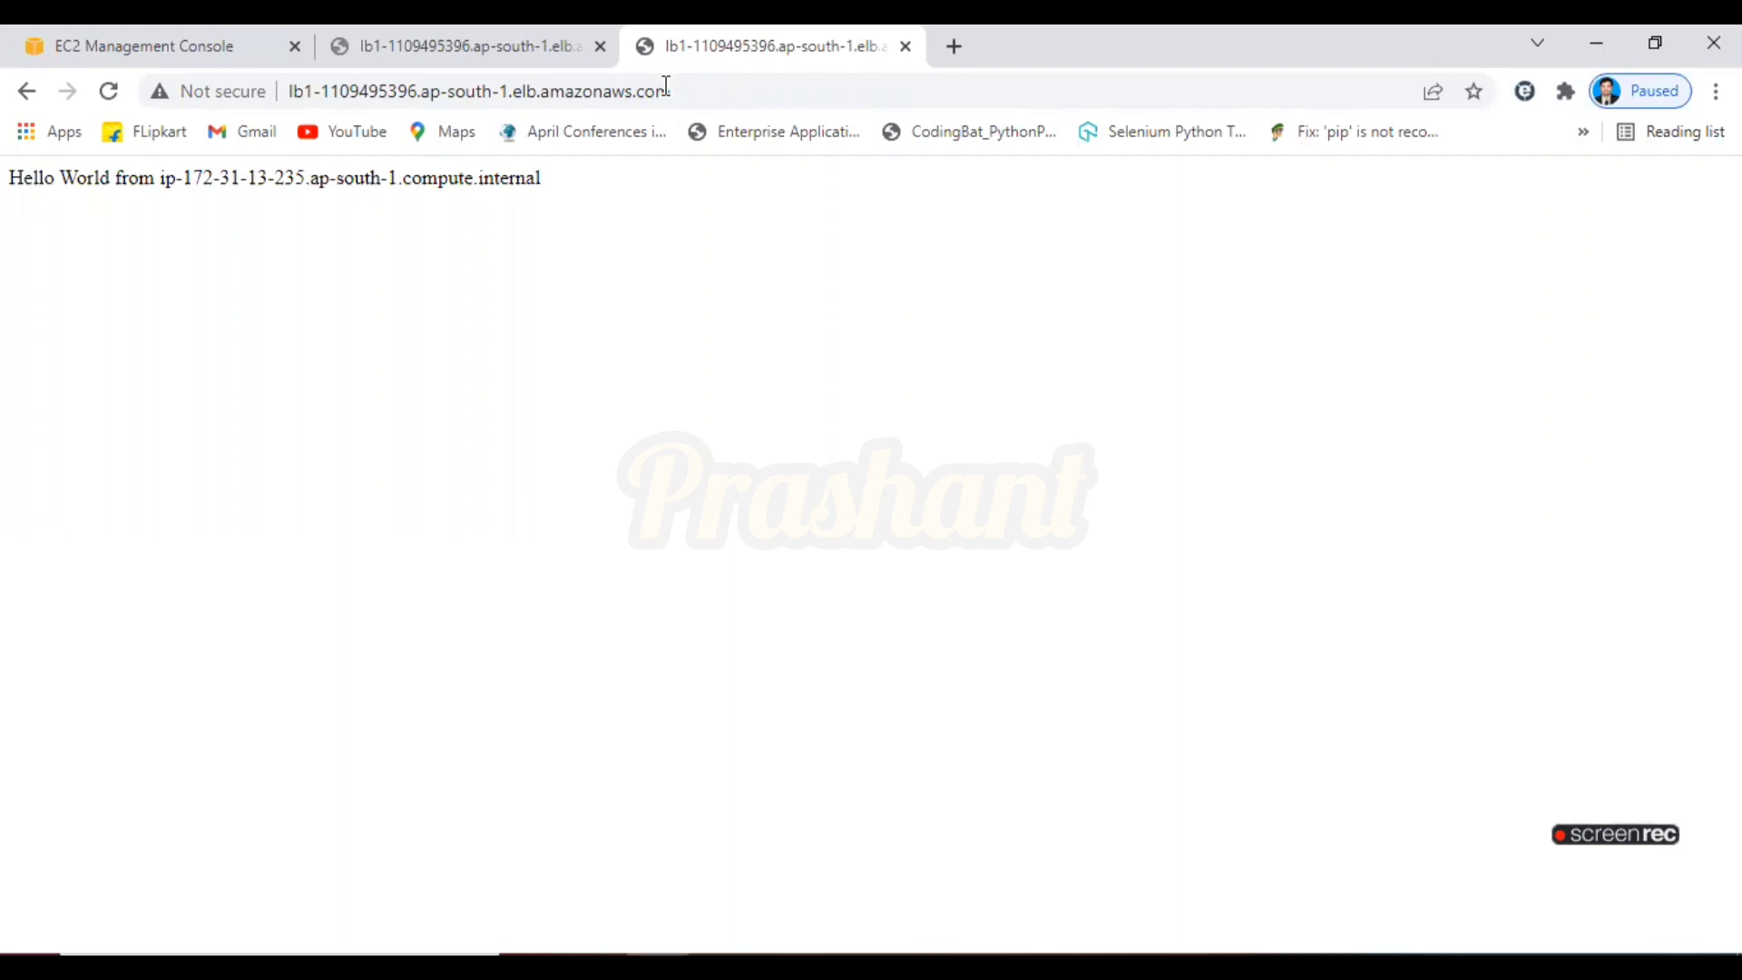
Compare the IP address in the Hello World response with the private IPv4 address of the running EC2 instance
drag(11, 180, 108, 181)
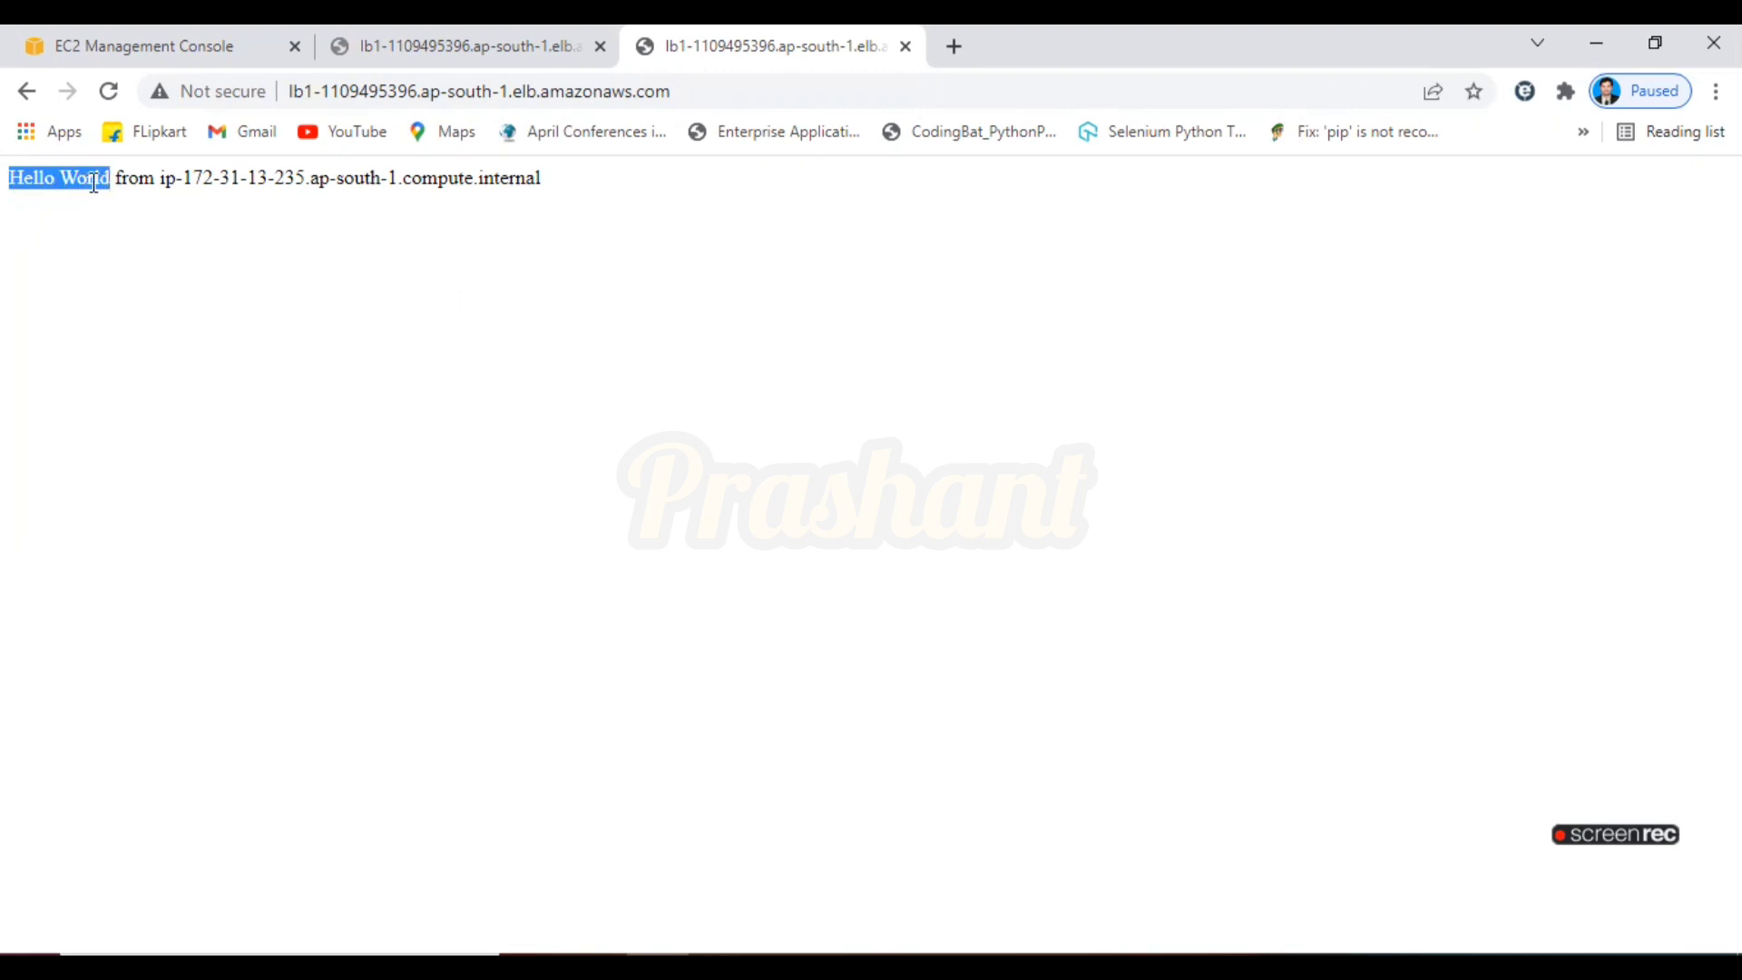
click(200, 177)
drag(200, 177, 295, 180)
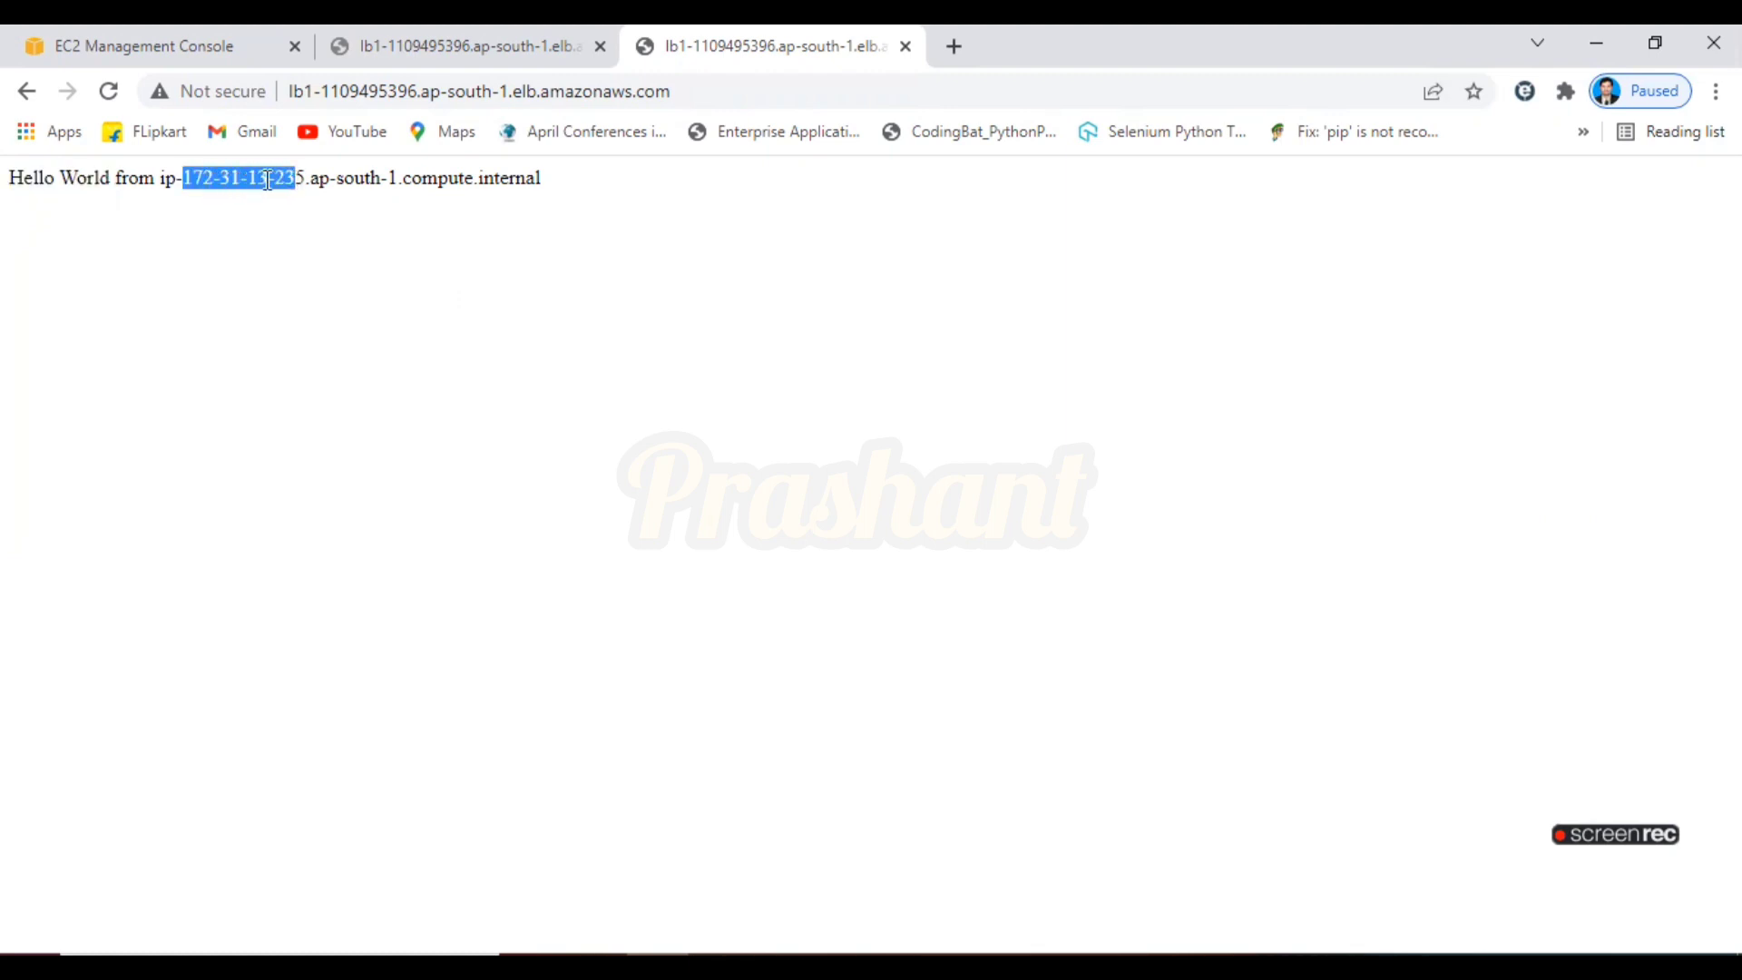
click(128, 36)
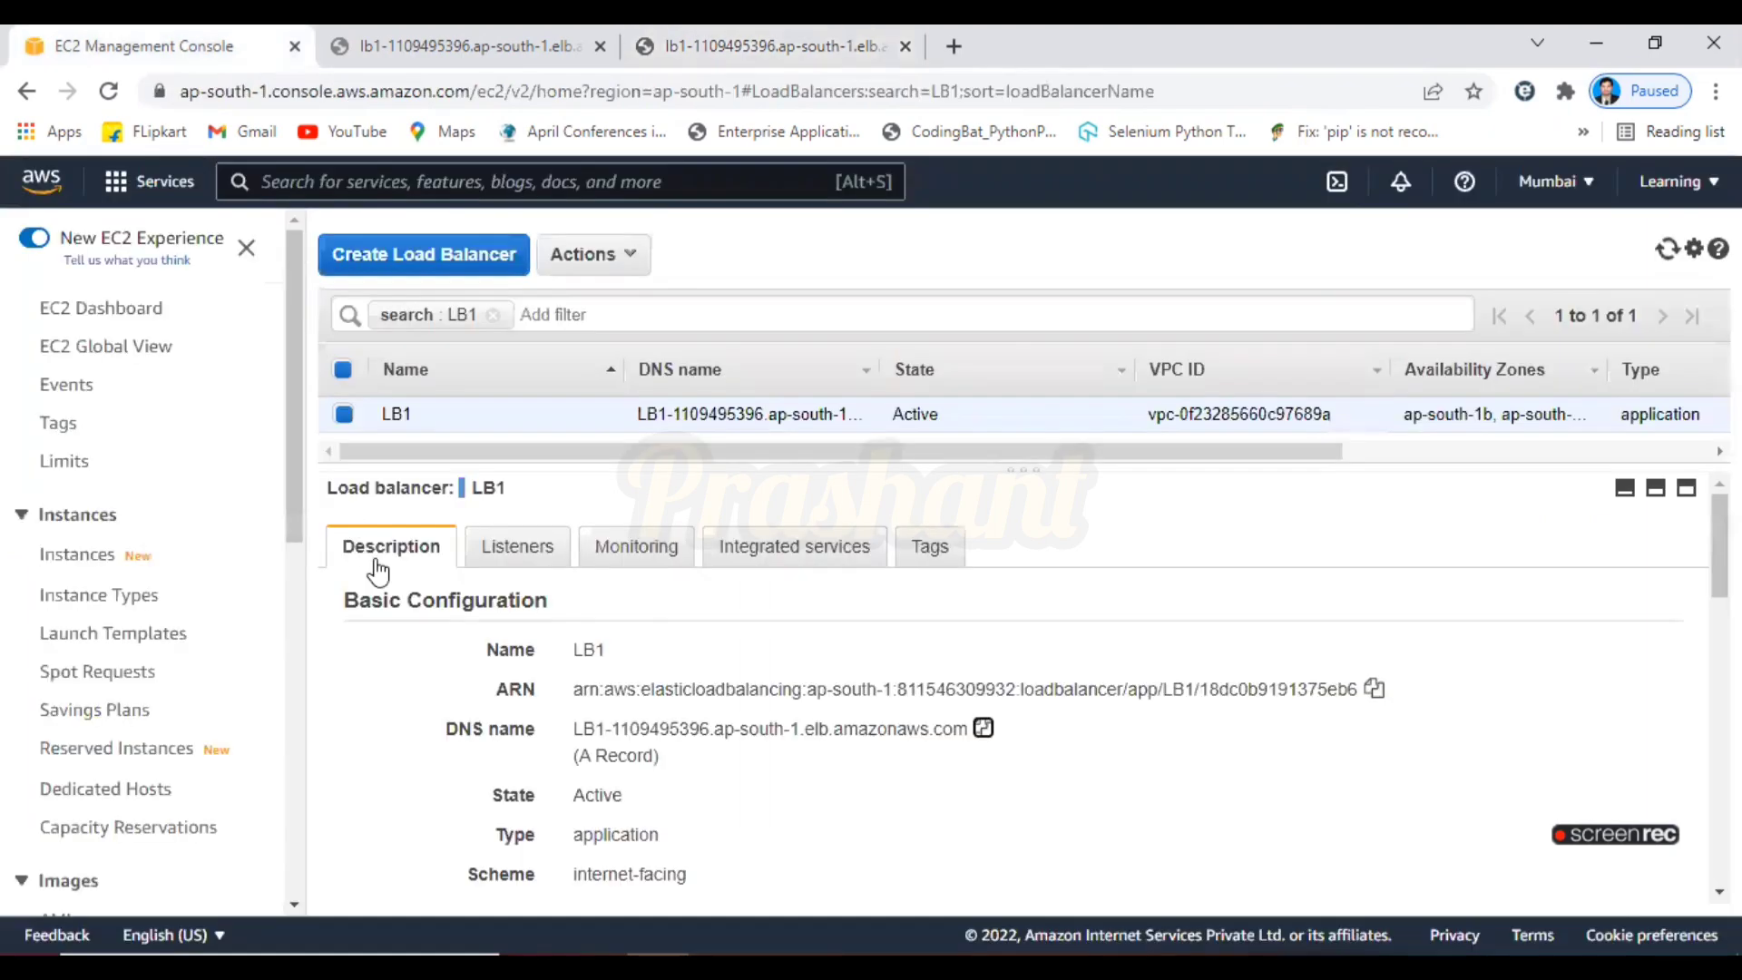
click(140, 313)
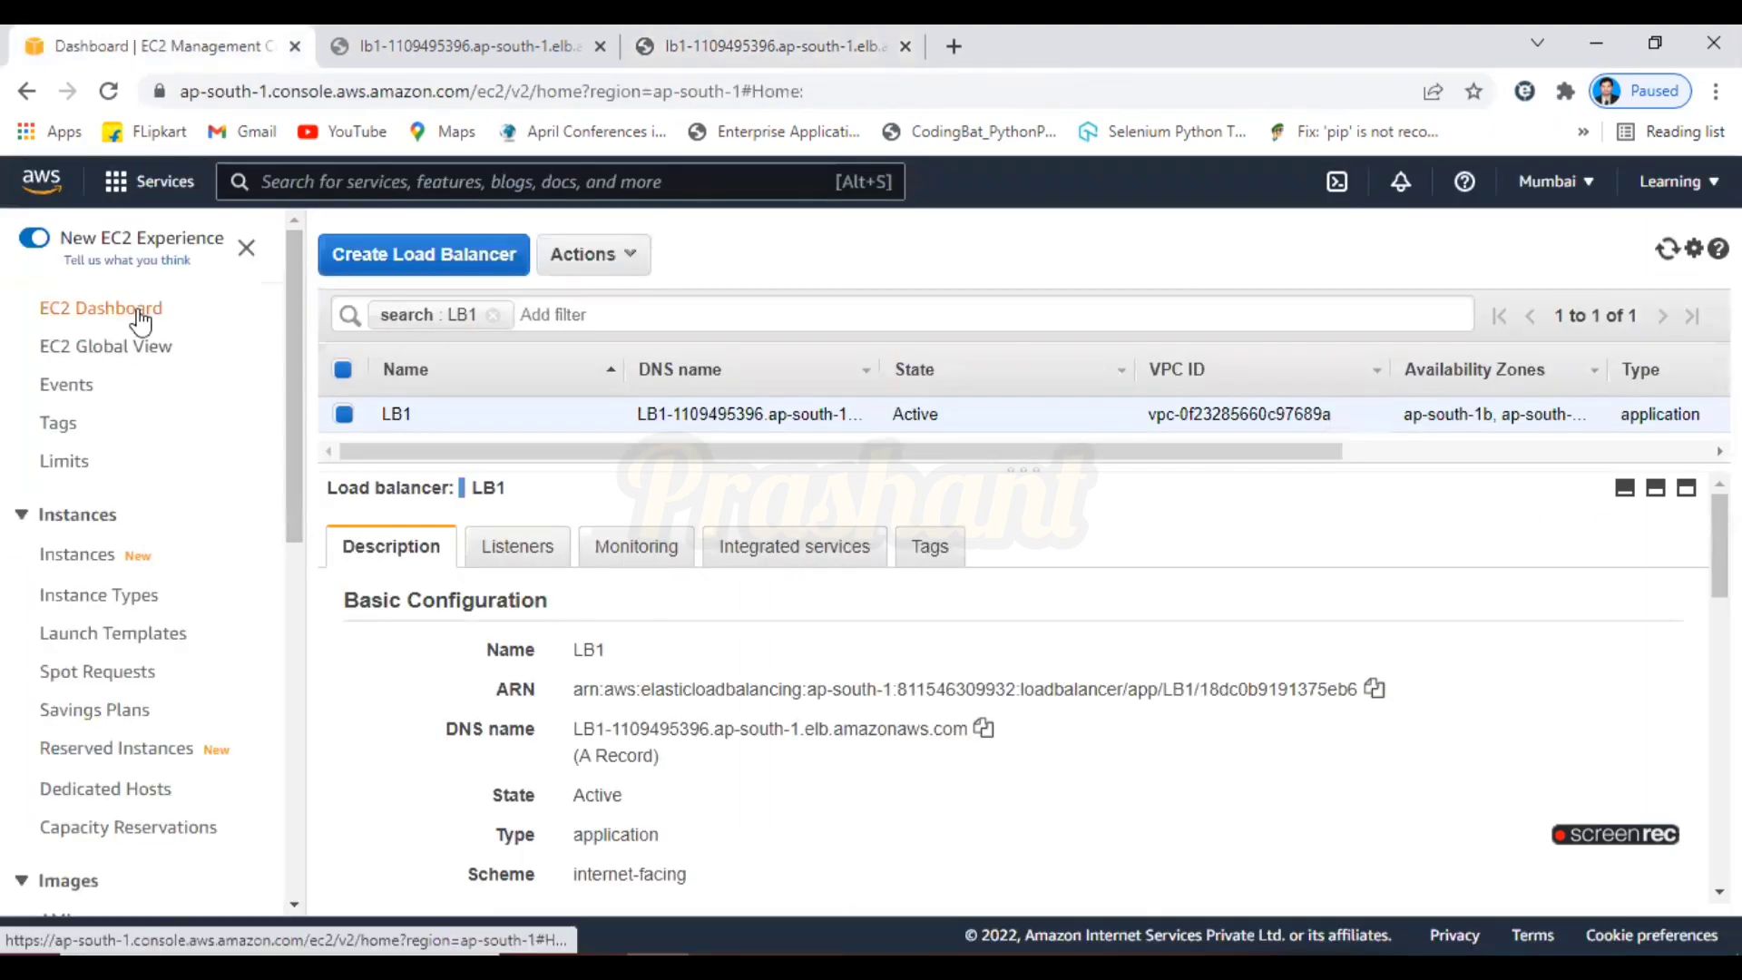
click(461, 408)
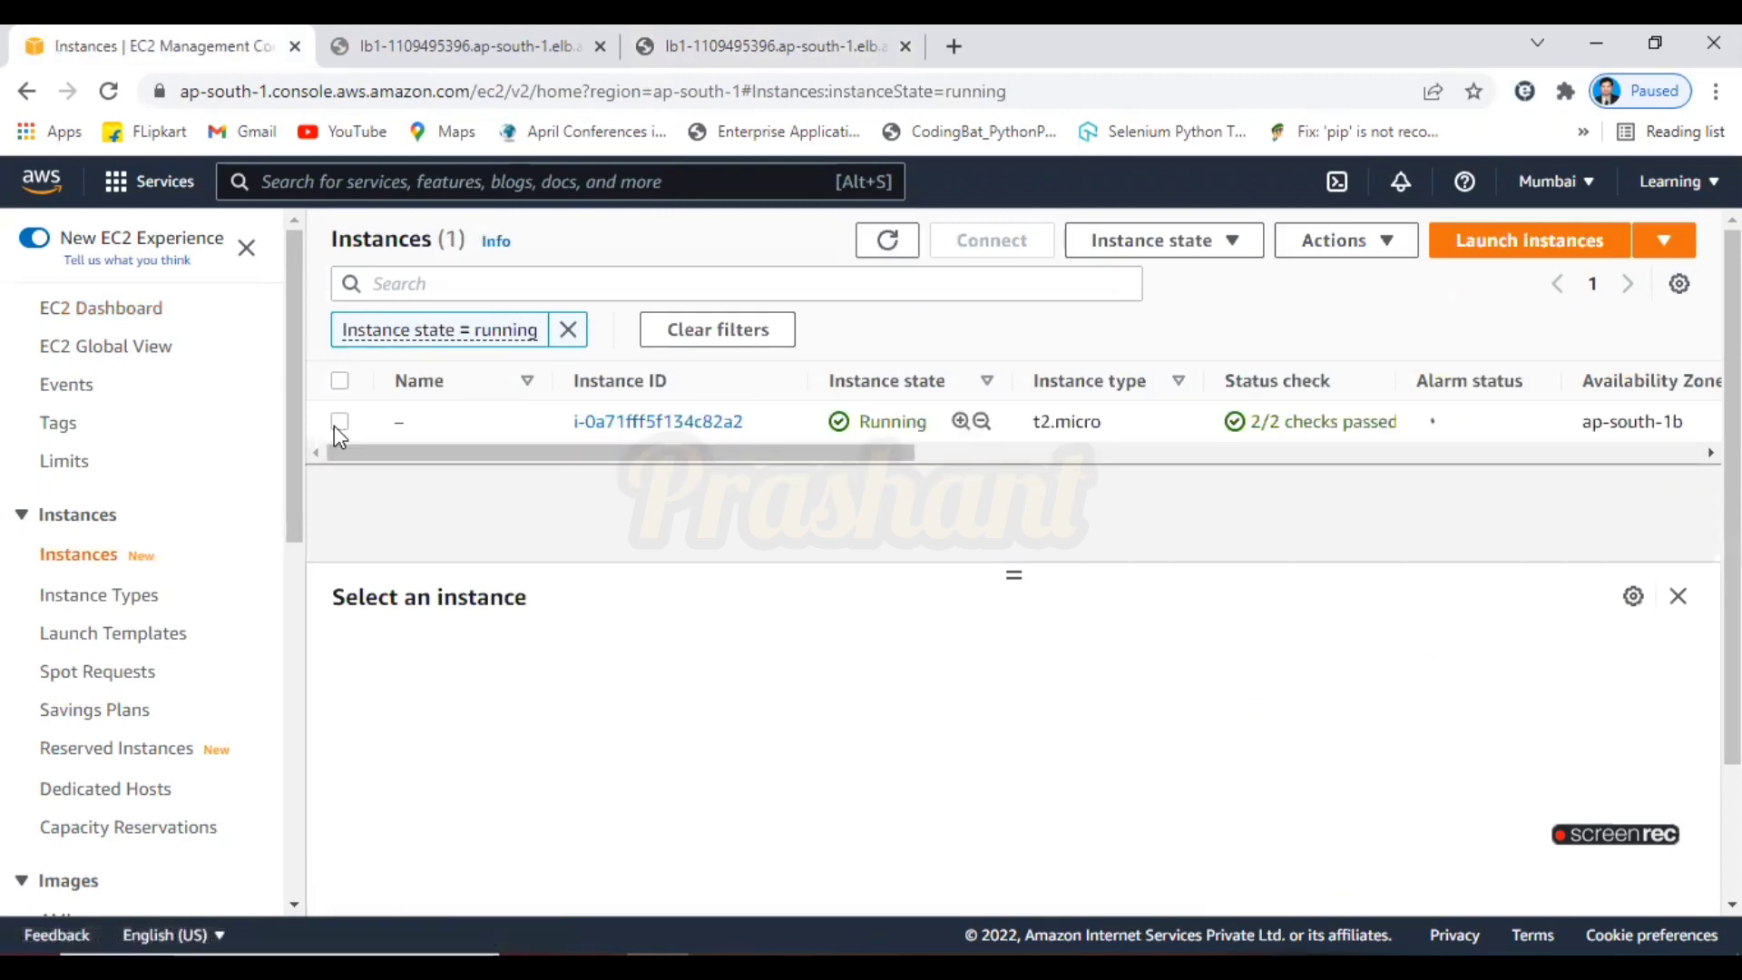
click(336, 426)
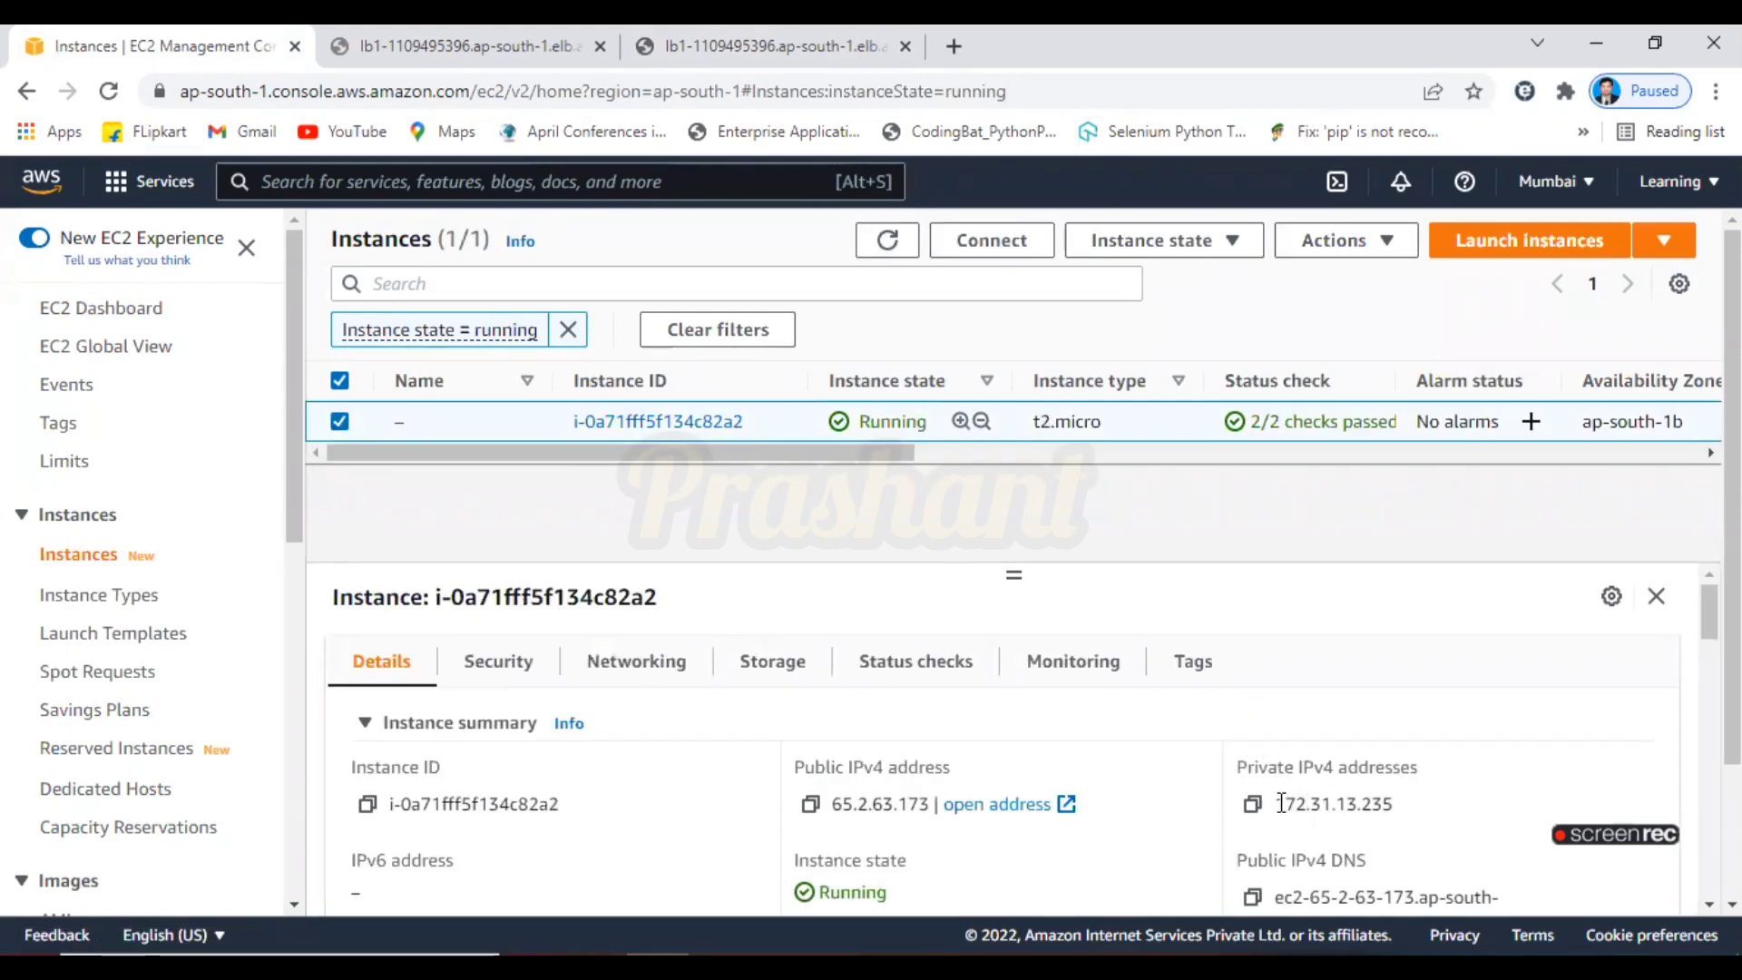
drag(1278, 804, 1396, 814)
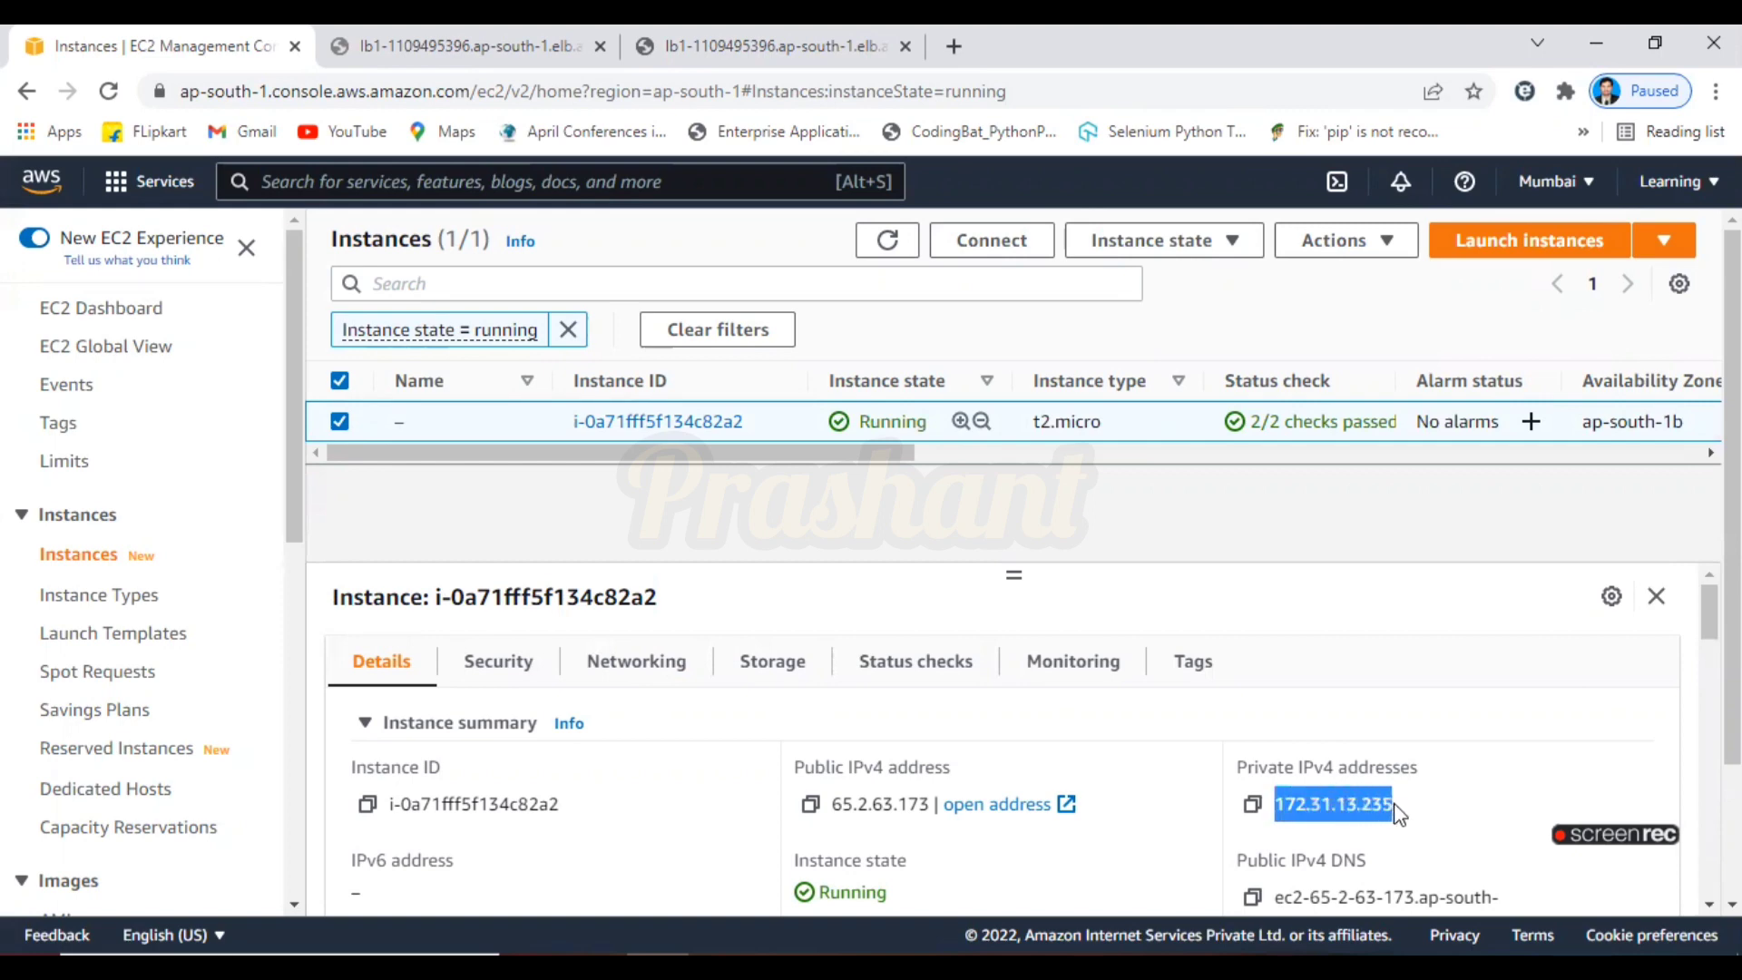
click(663, 53)
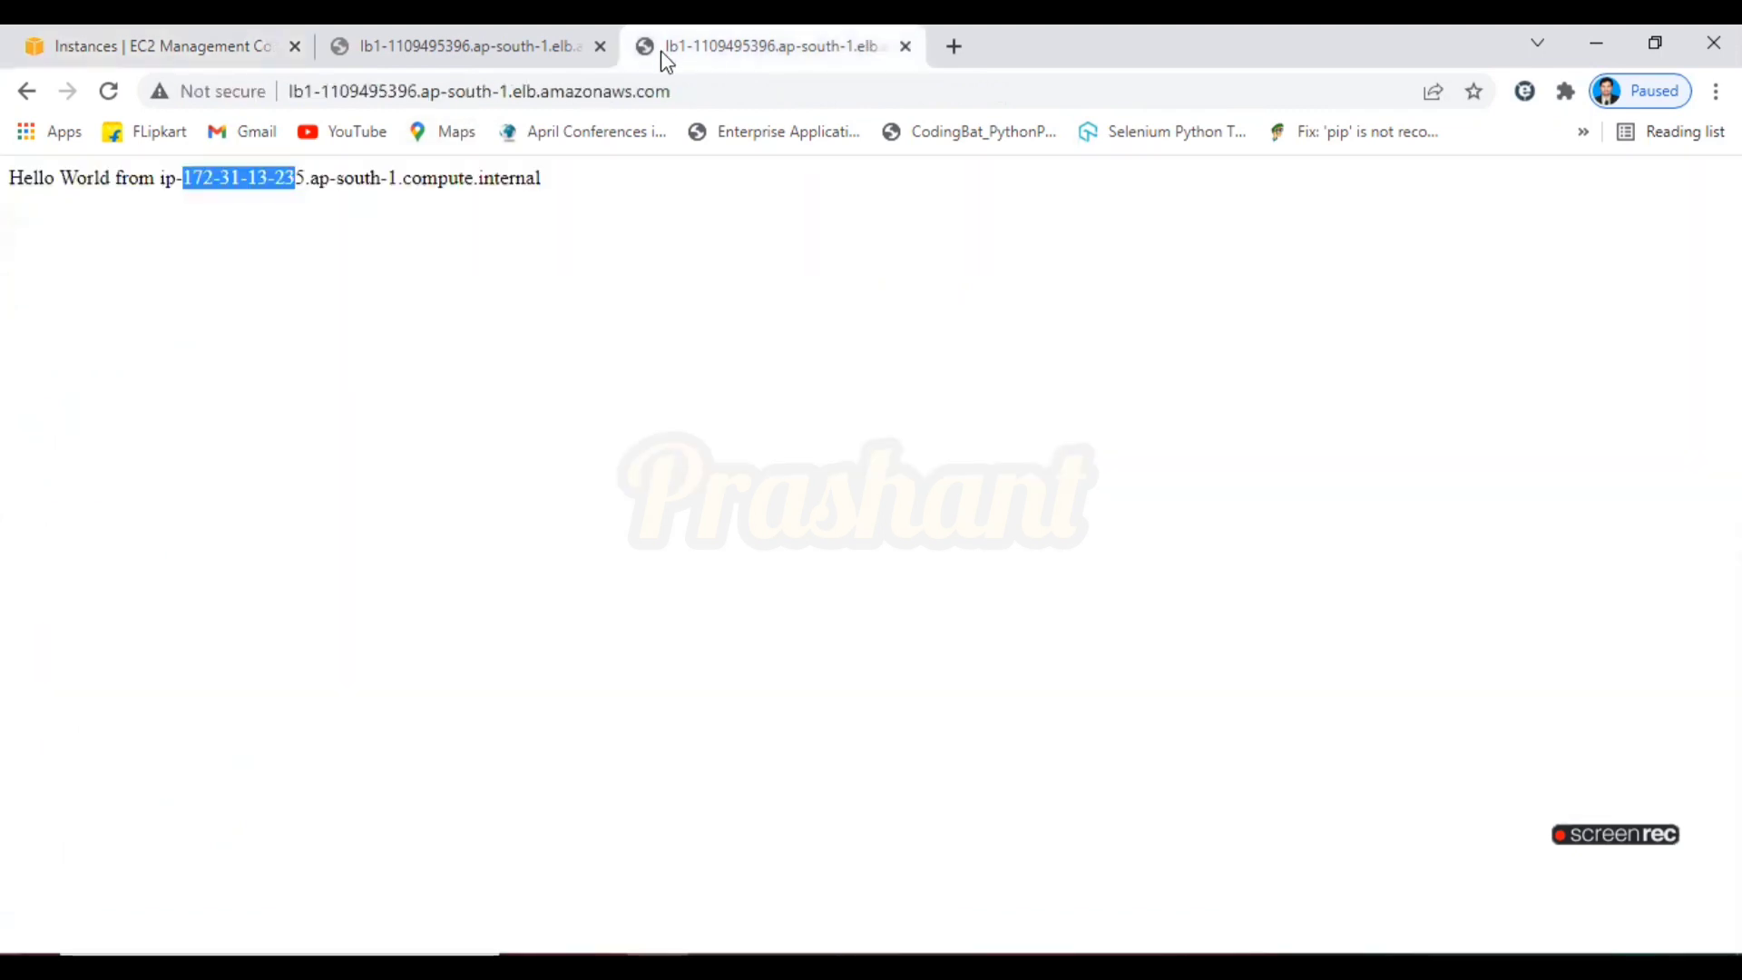
Close the older LB1 tab with the unreachable-site error and highlight the IP address in the remaining tab's Hello World response
drag(451, 45, 571, 46)
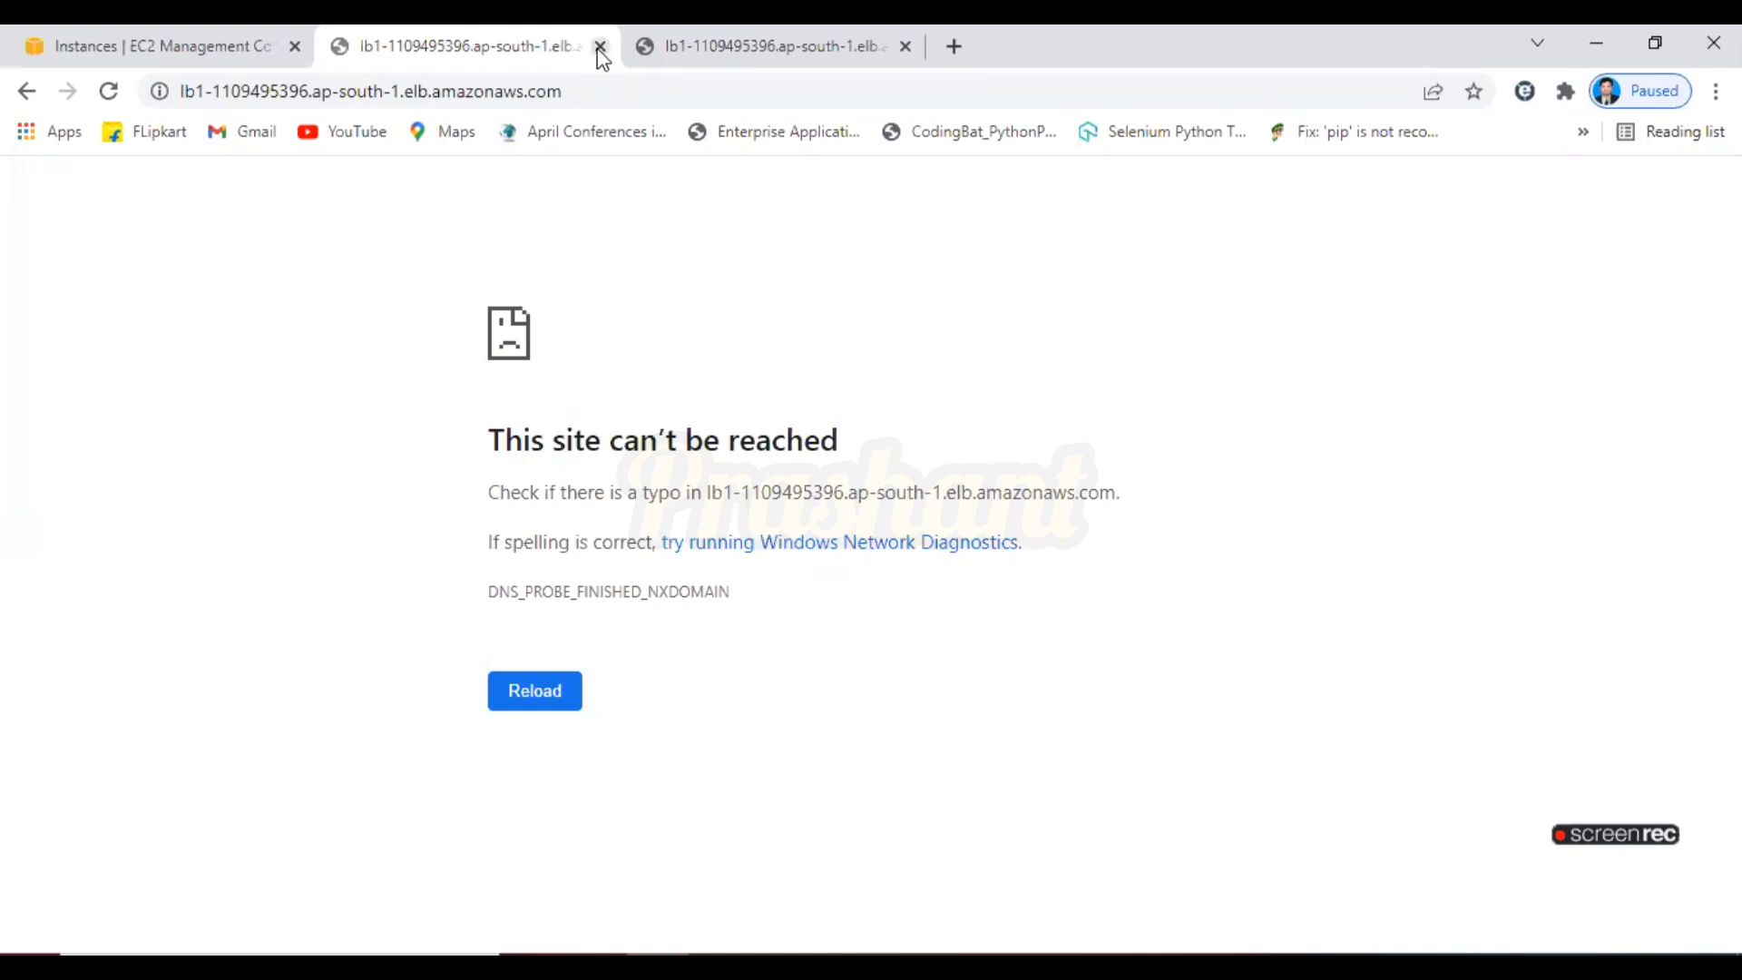
click(600, 47)
click(215, 223)
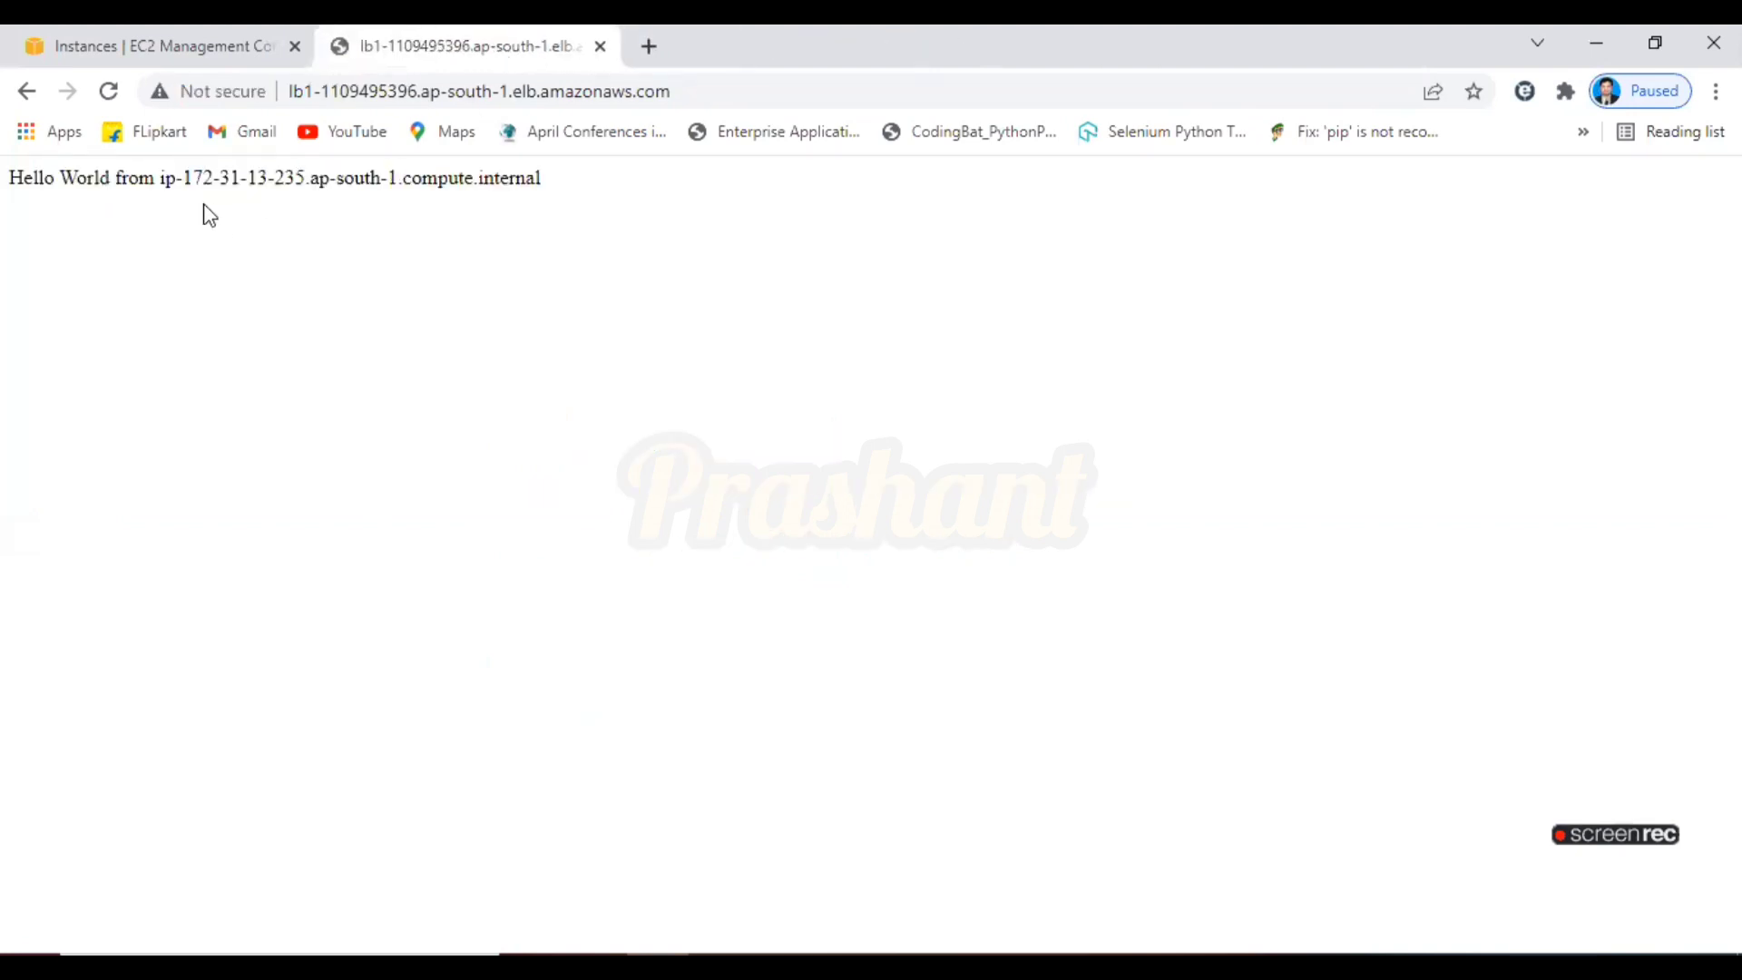
drag(183, 177, 300, 178)
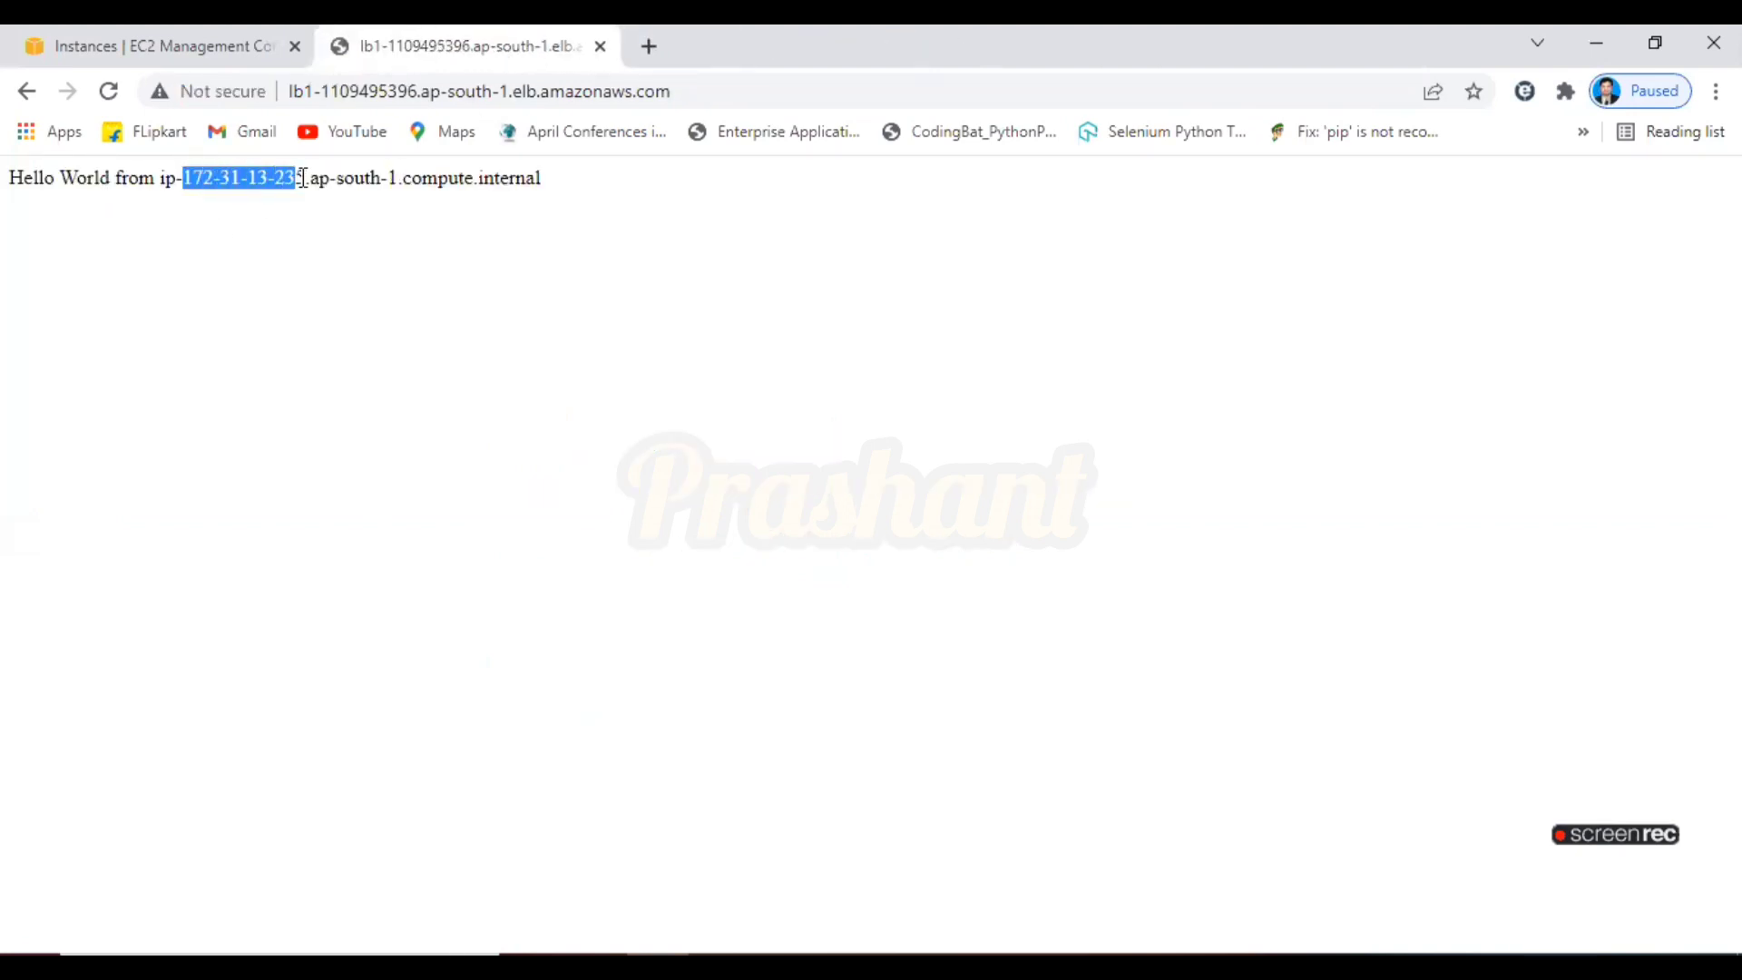
click(424, 327)
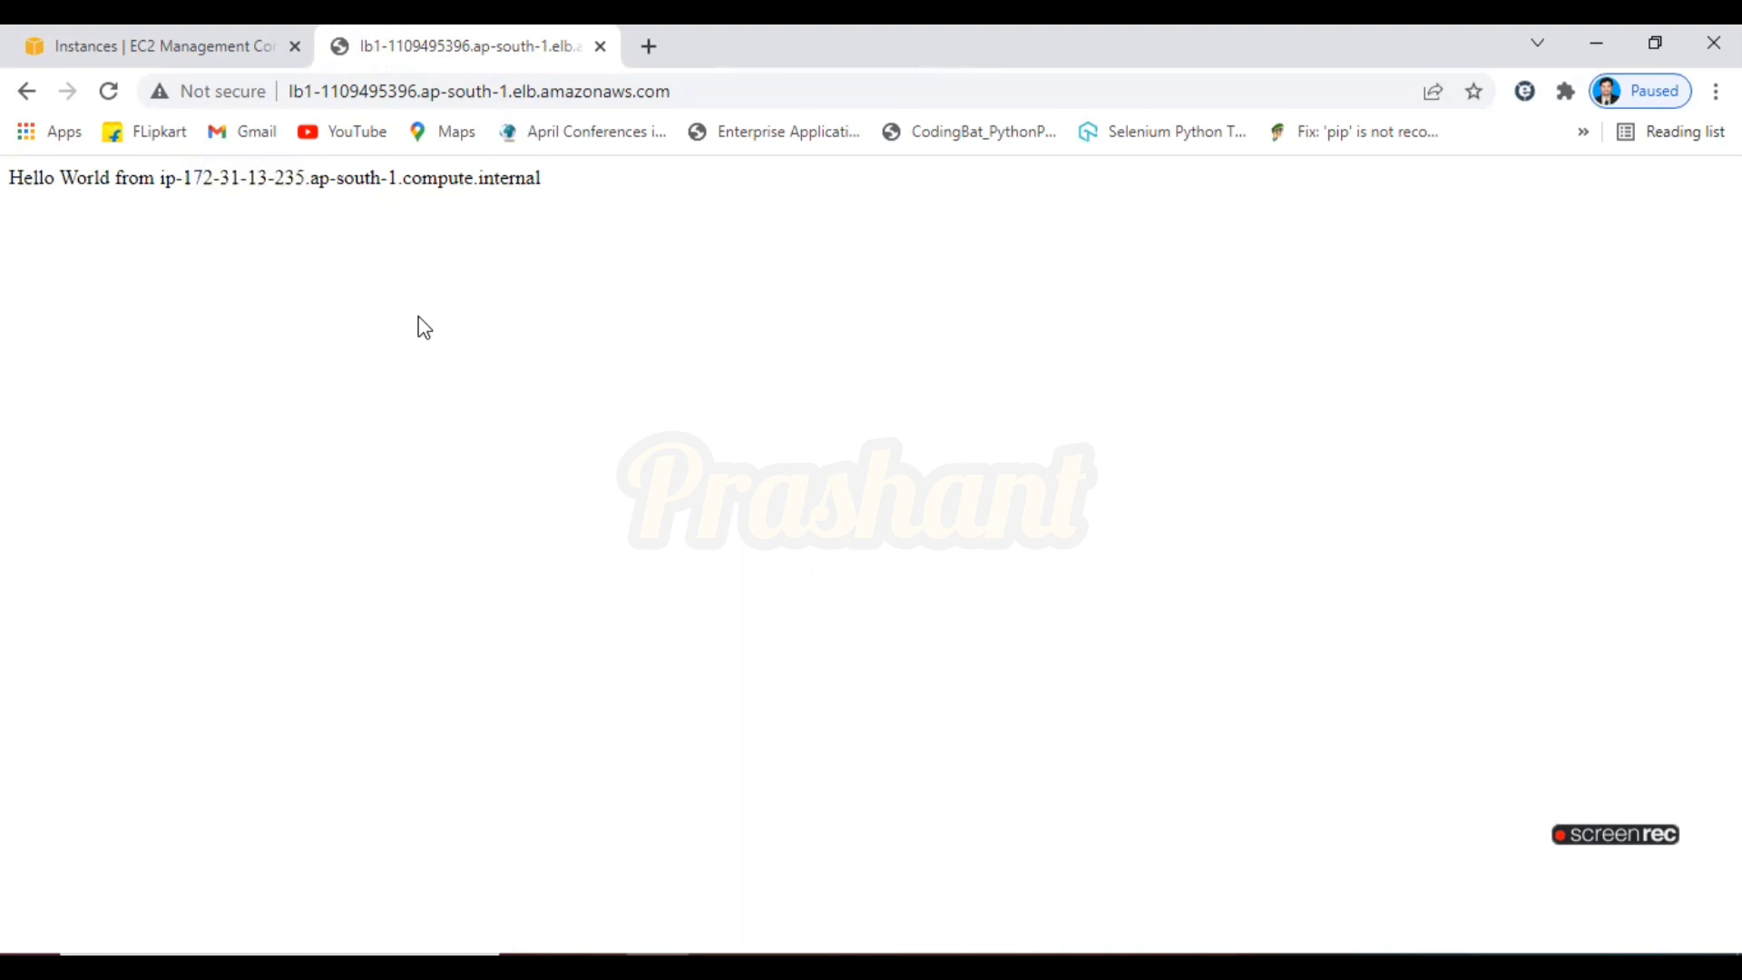
Copy the load balancer's web address, load it in another new tab and return to the first LB1 tab
click(506, 94)
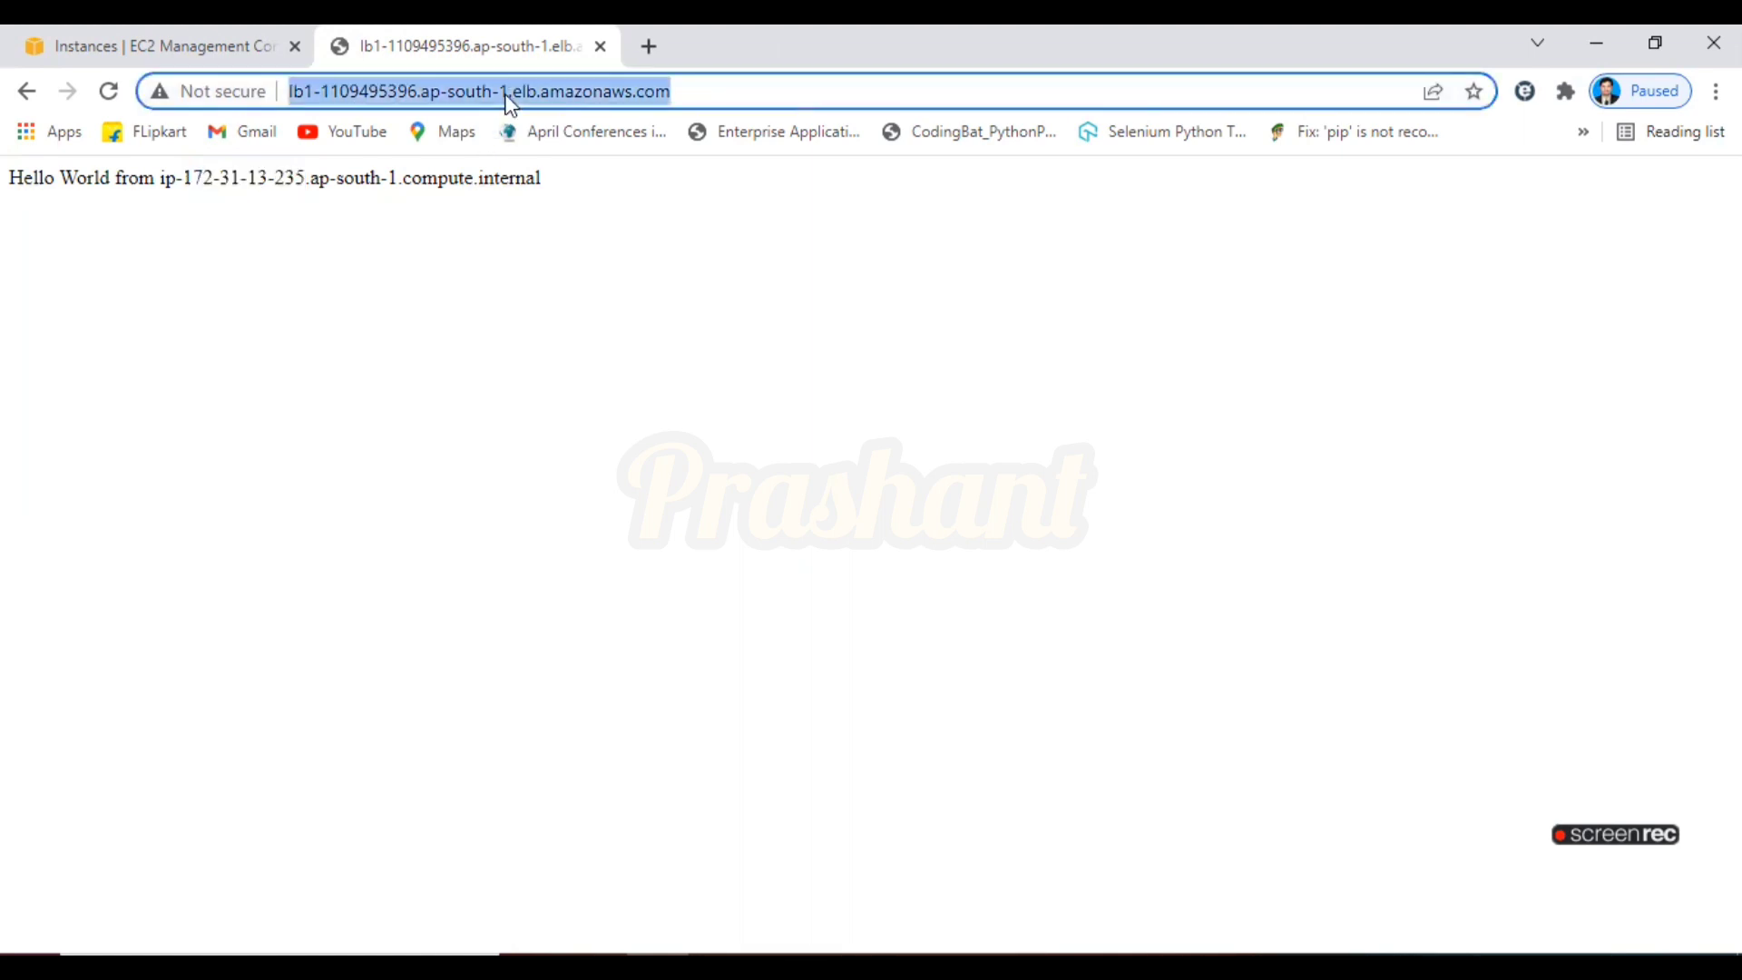
click(652, 44)
key(ctrl+v)
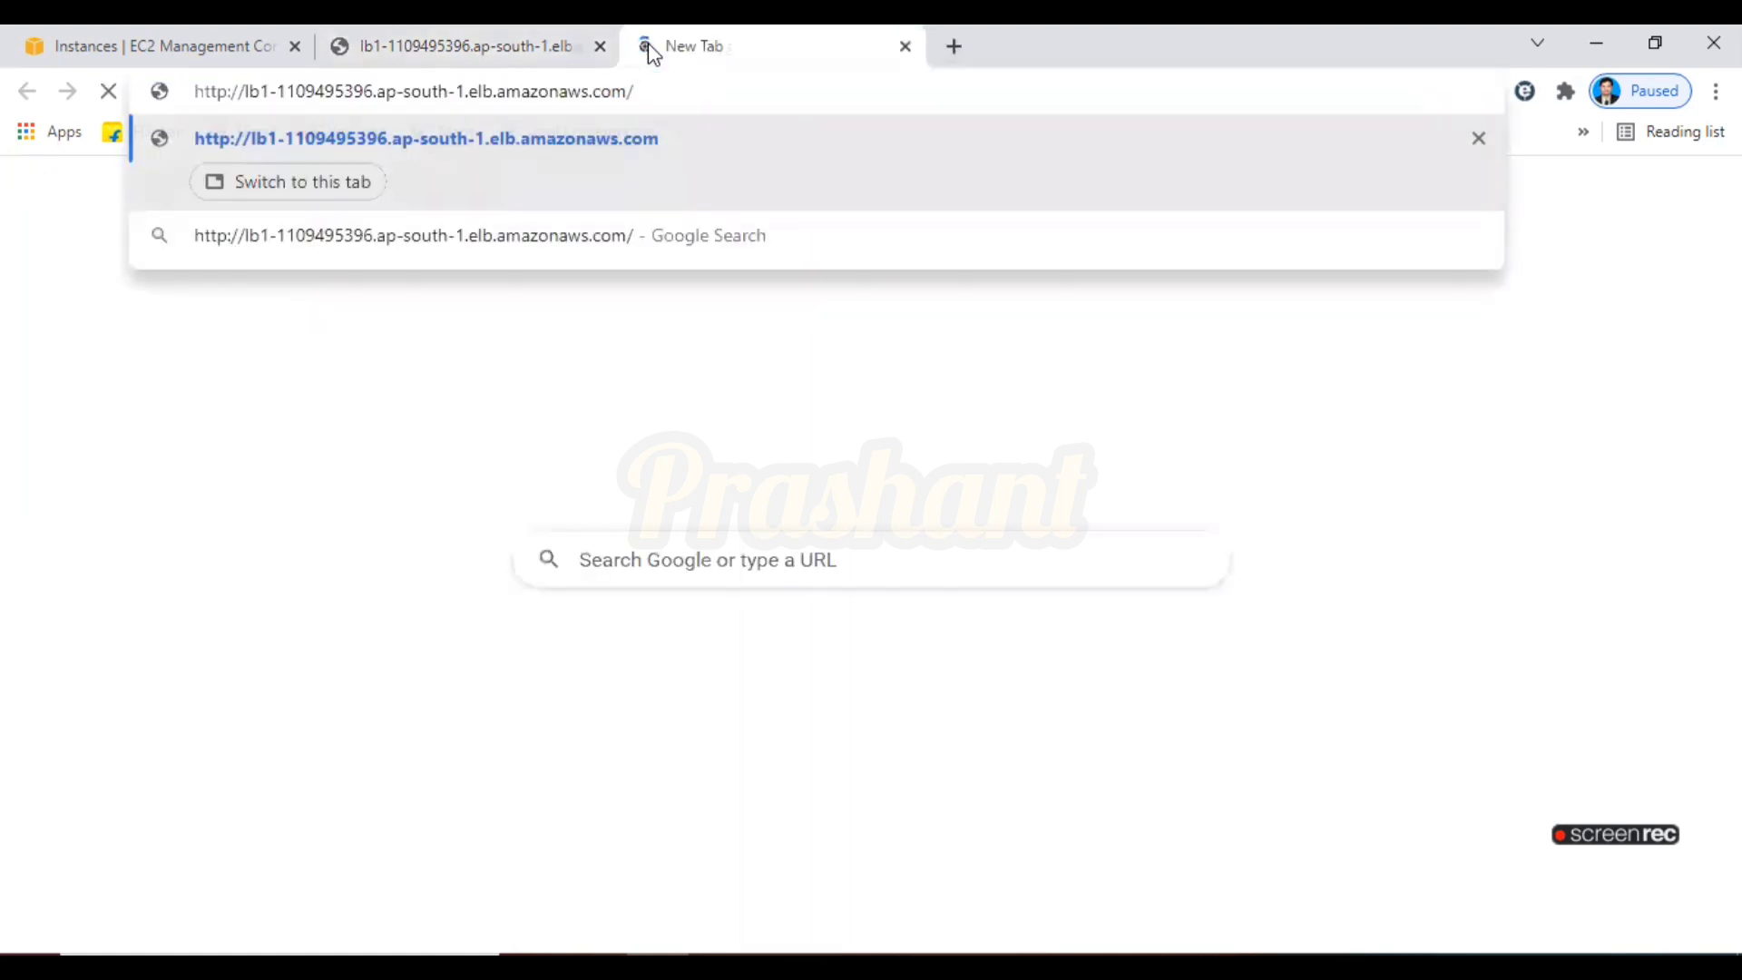
key(Return)
click(487, 48)
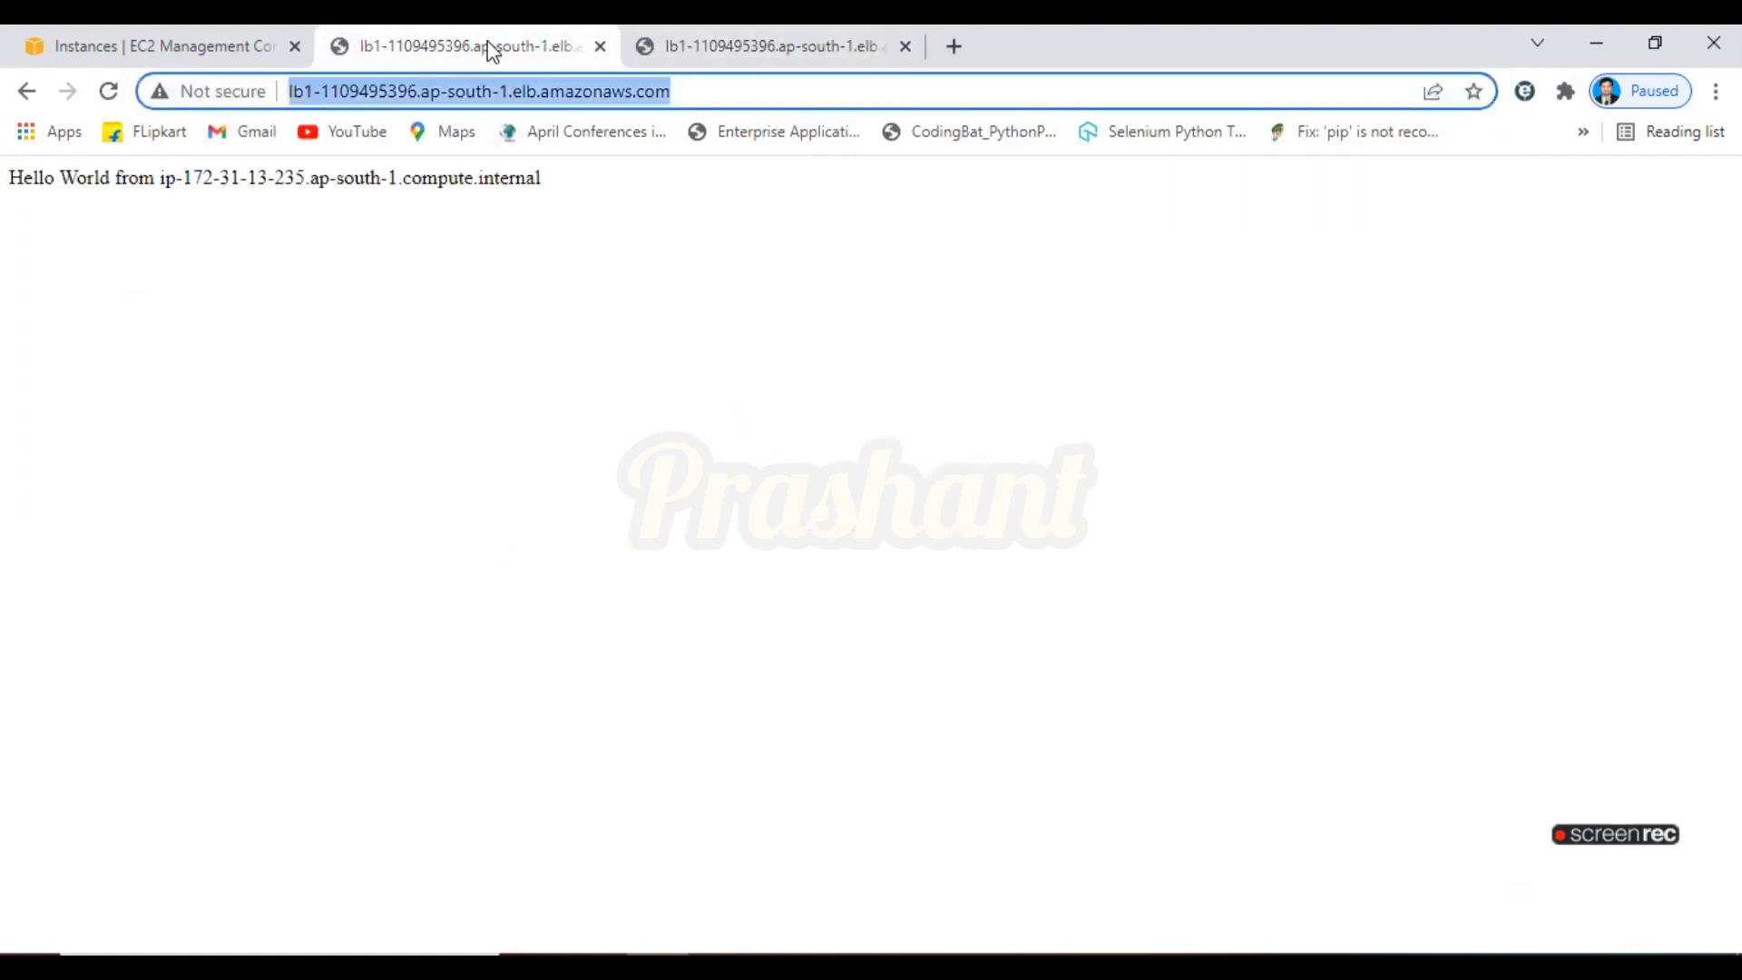
Load LB1's copied web address in a third browser tab
click(700, 49)
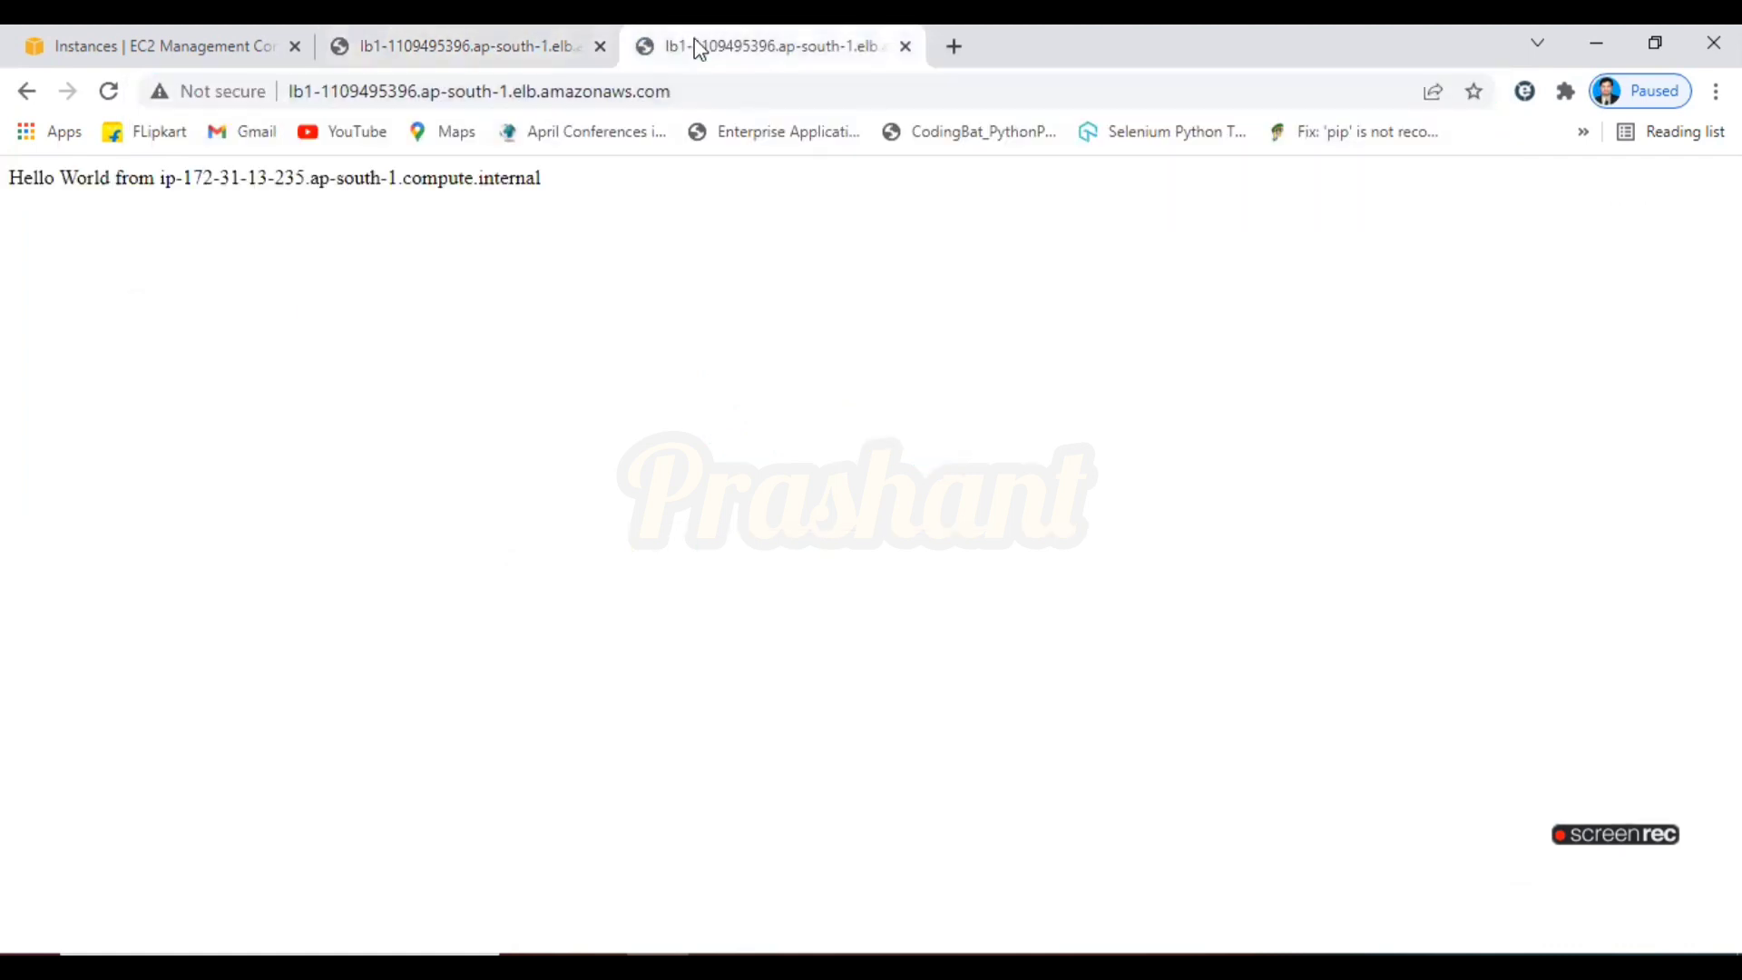
click(951, 47)
key(ctrl+v)
key(Return)
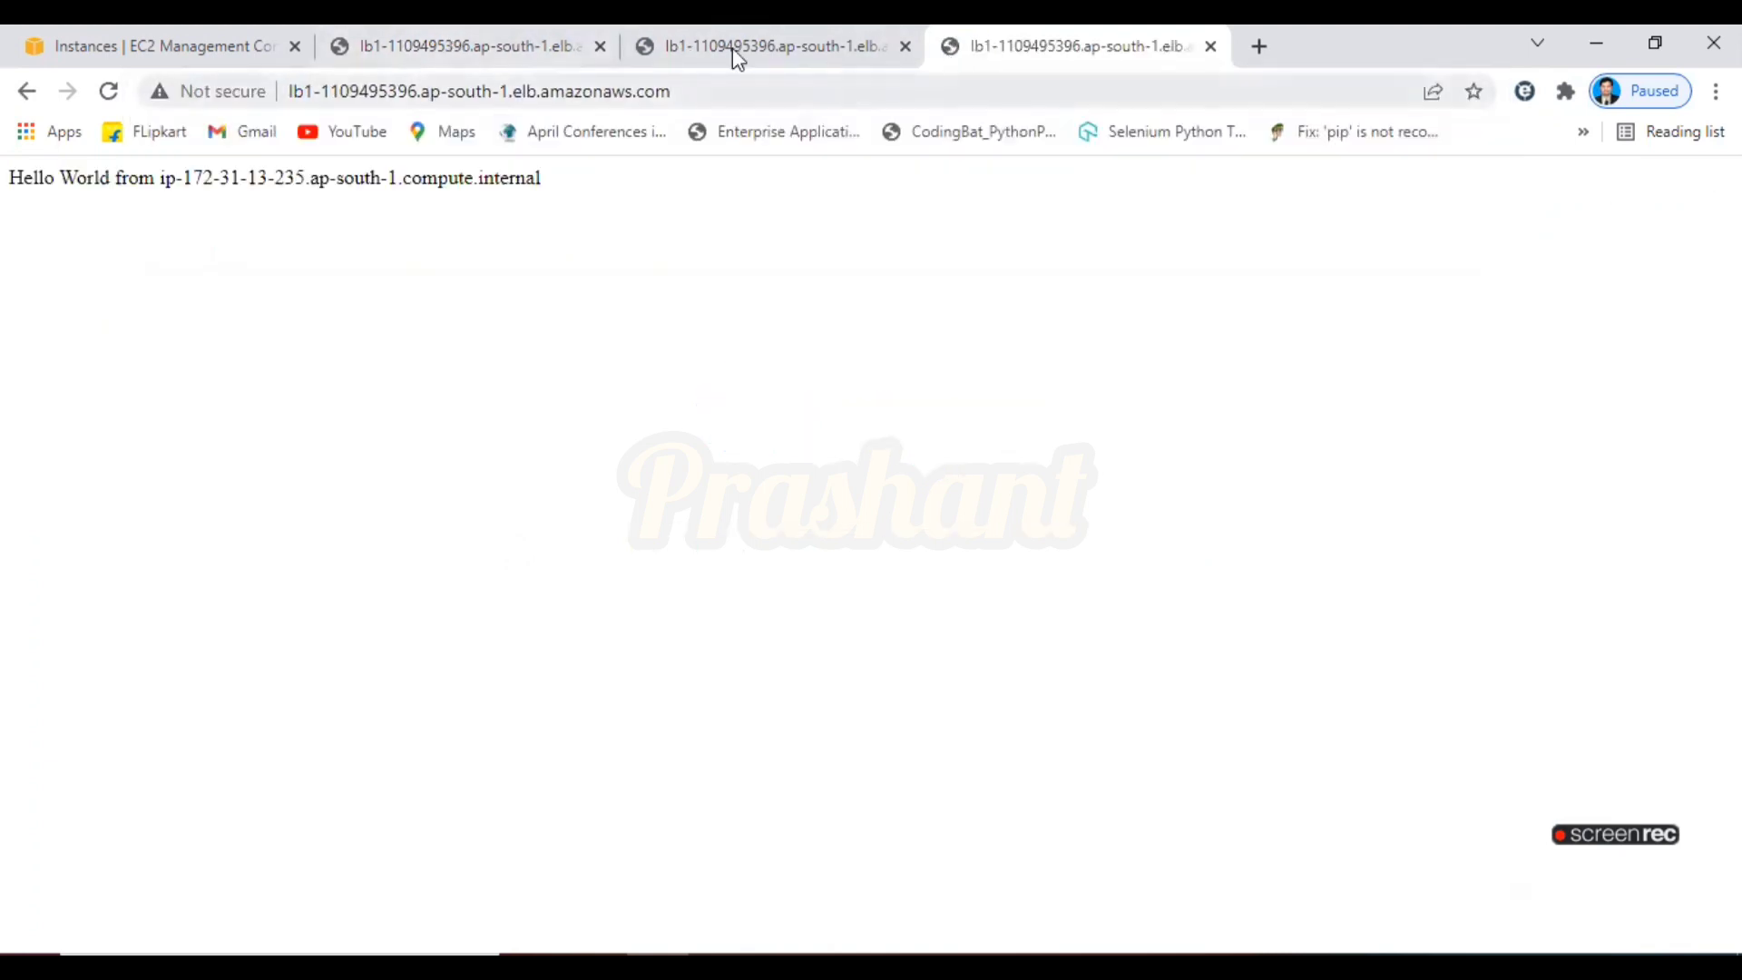
Compare the IP address in the Hello World response across the three LB1 tabs
click(527, 38)
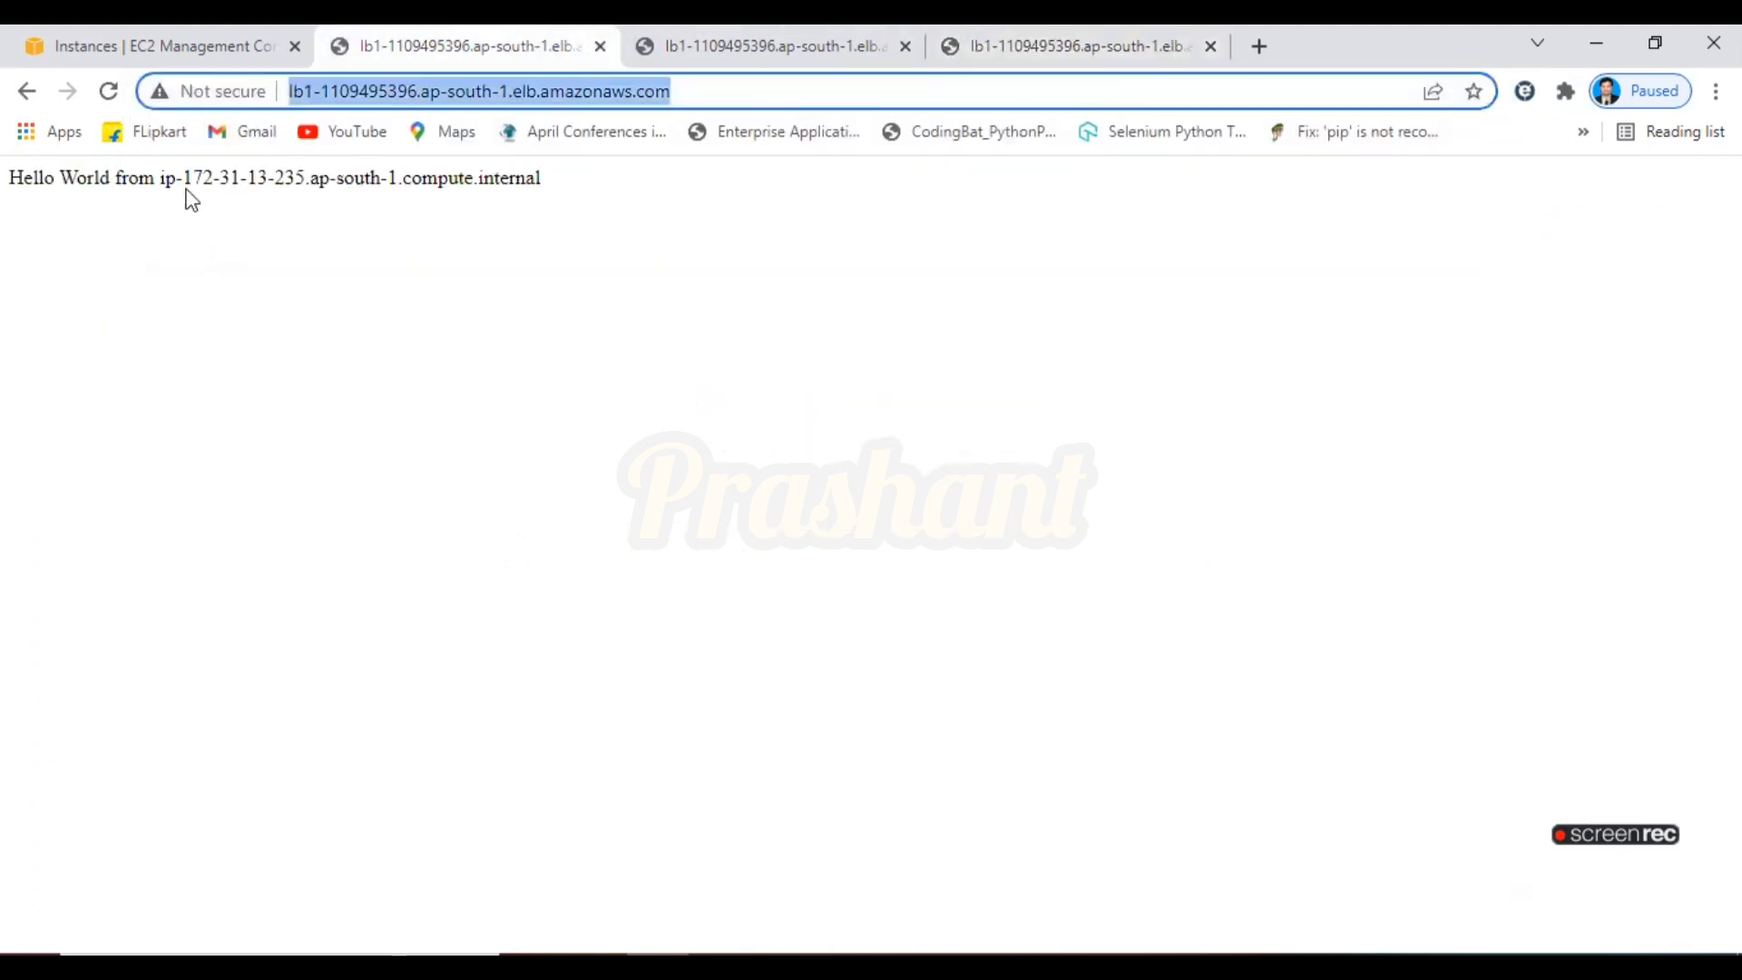
click(737, 31)
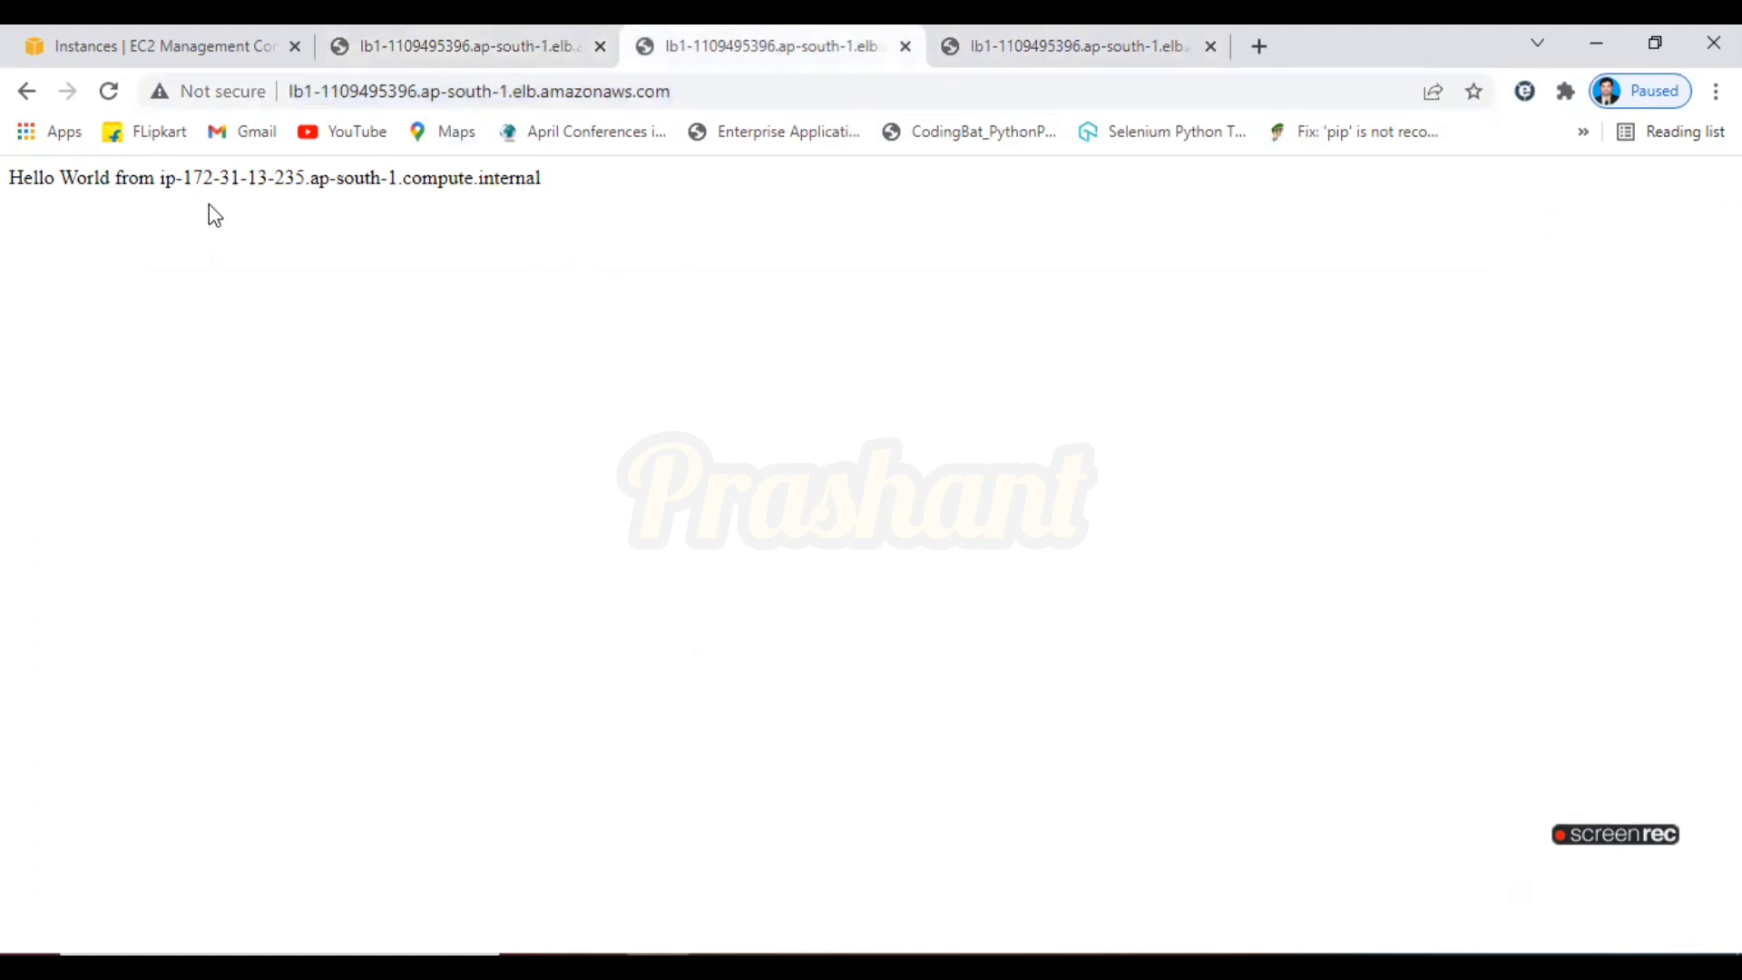
drag(186, 177, 305, 174)
click(1042, 47)
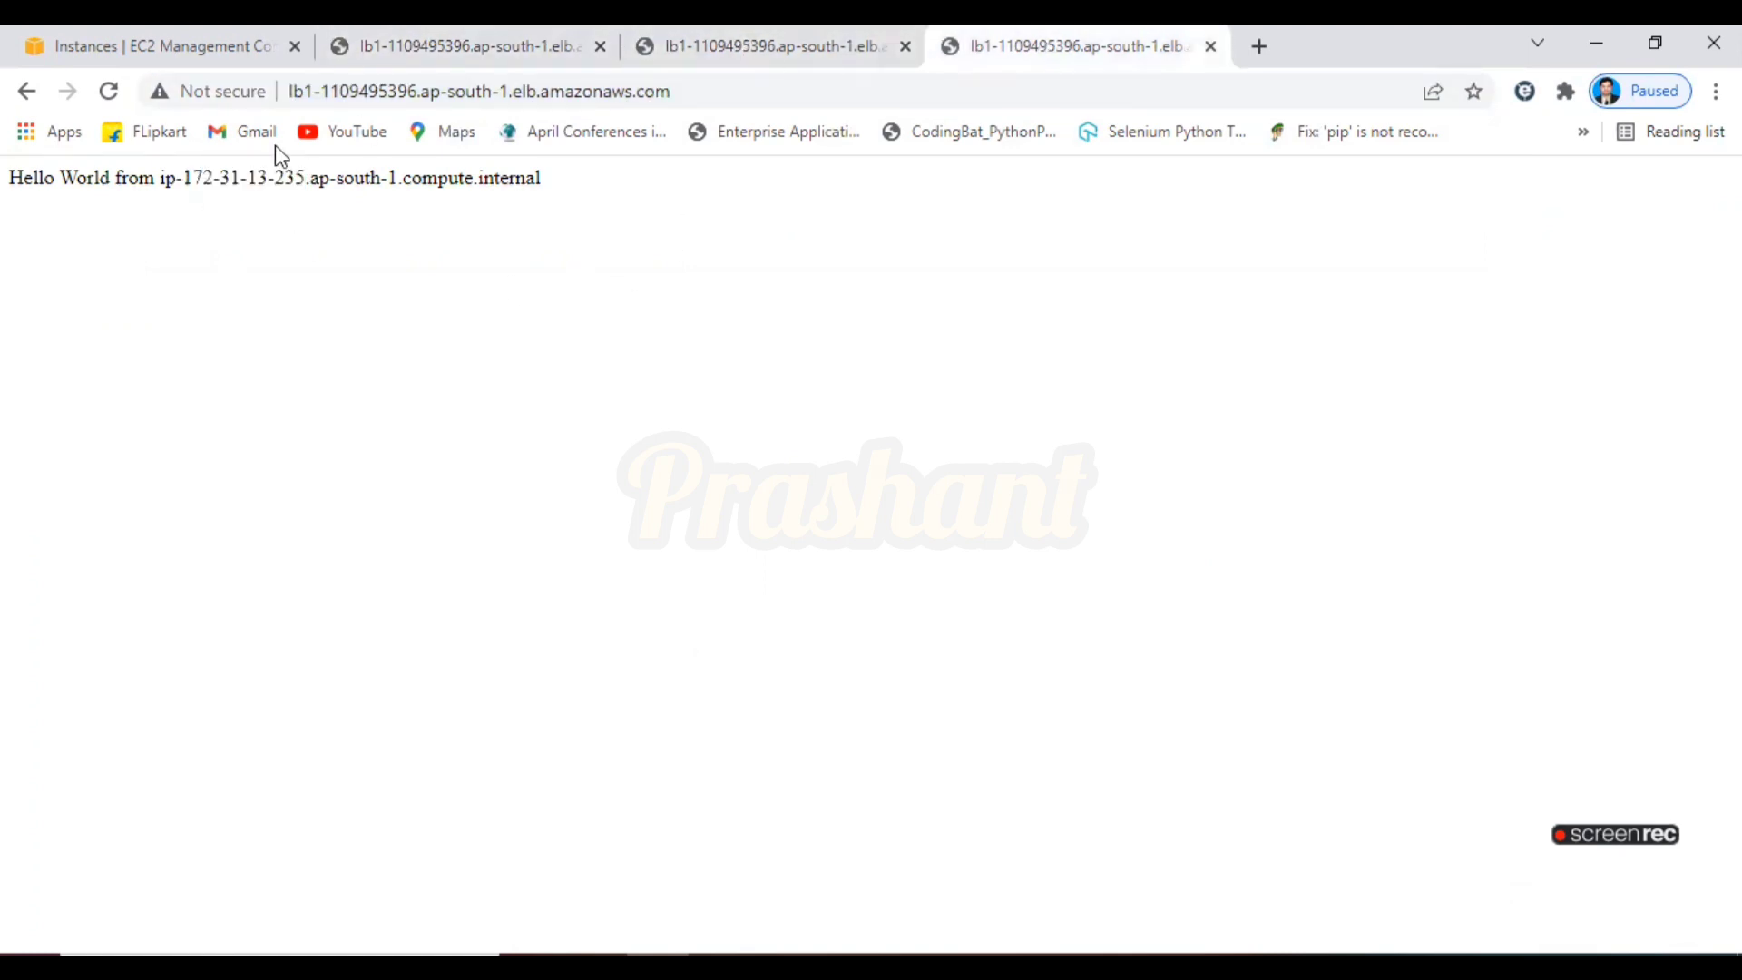
drag(186, 177, 305, 176)
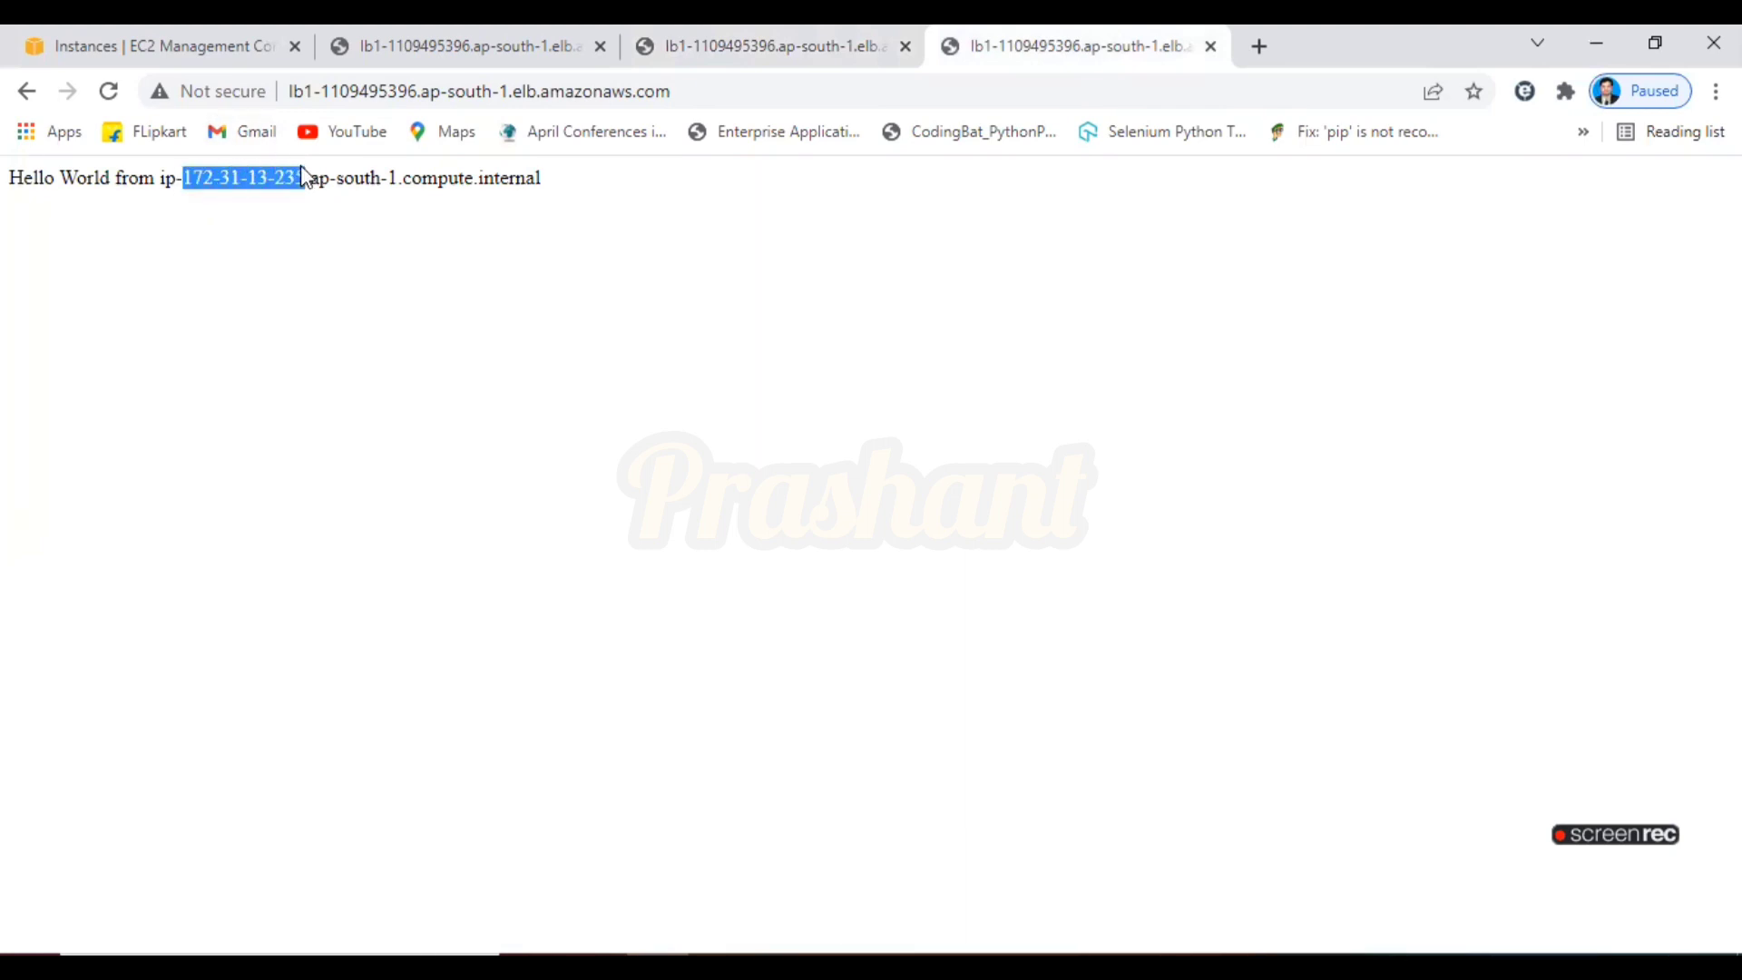
click(458, 324)
click(429, 43)
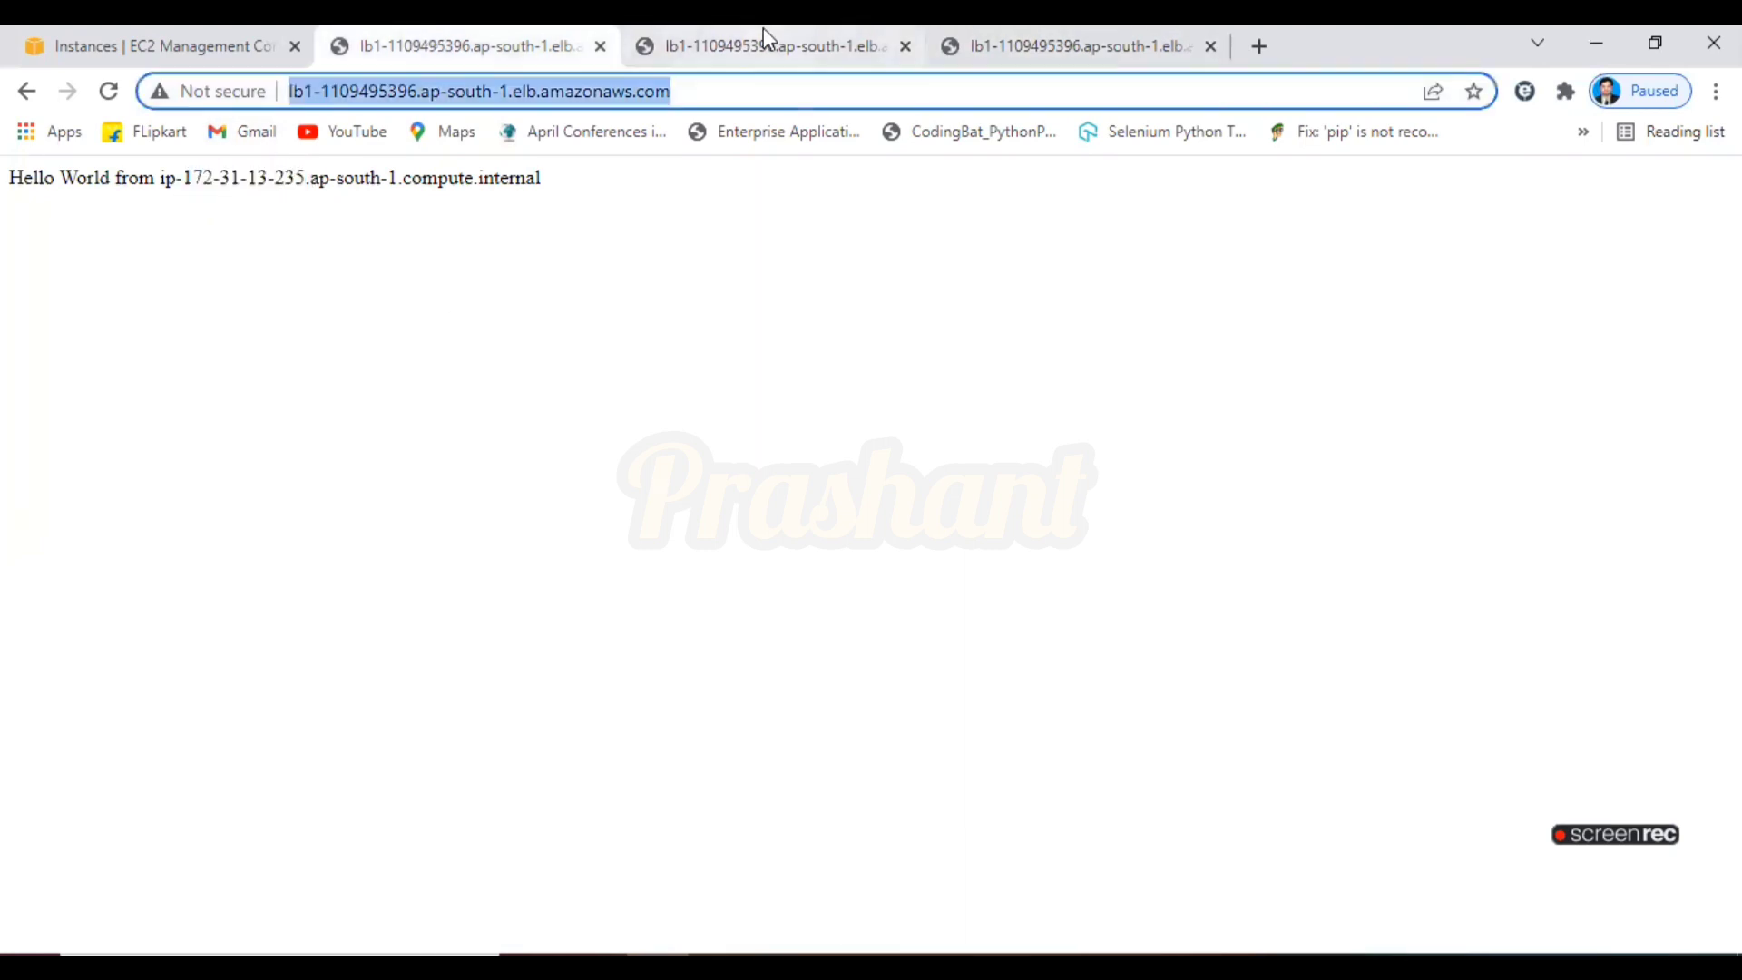
click(767, 38)
click(1022, 38)
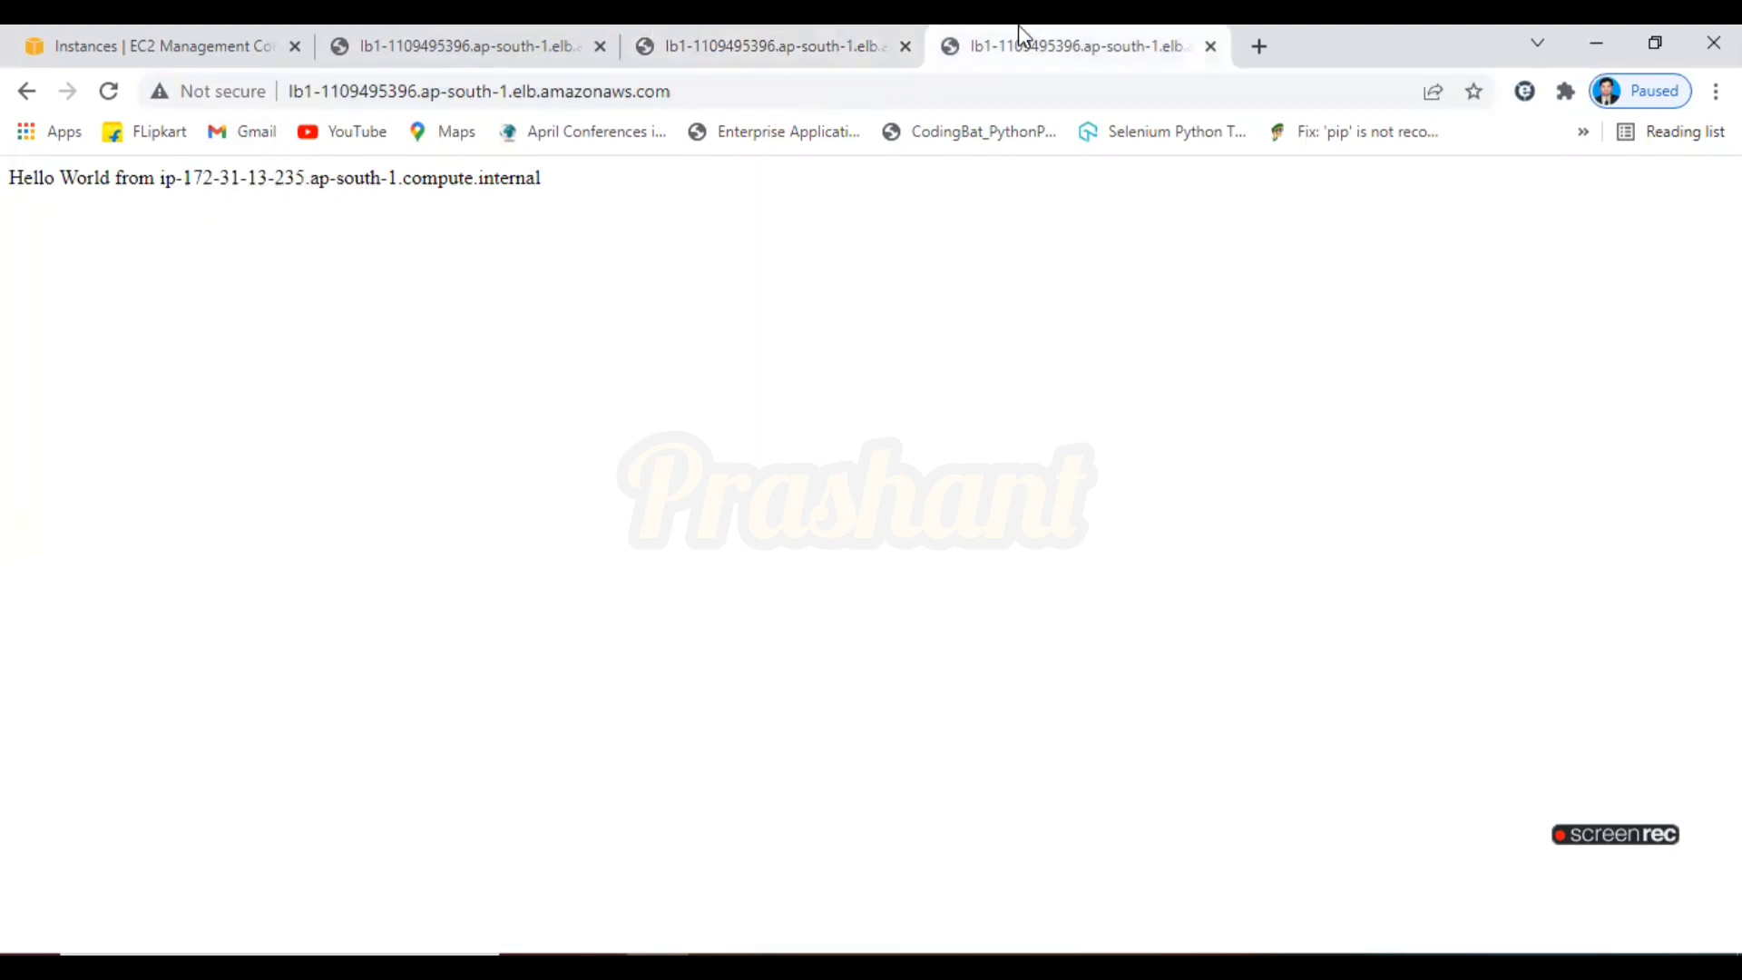
click(709, 38)
click(523, 38)
click(700, 37)
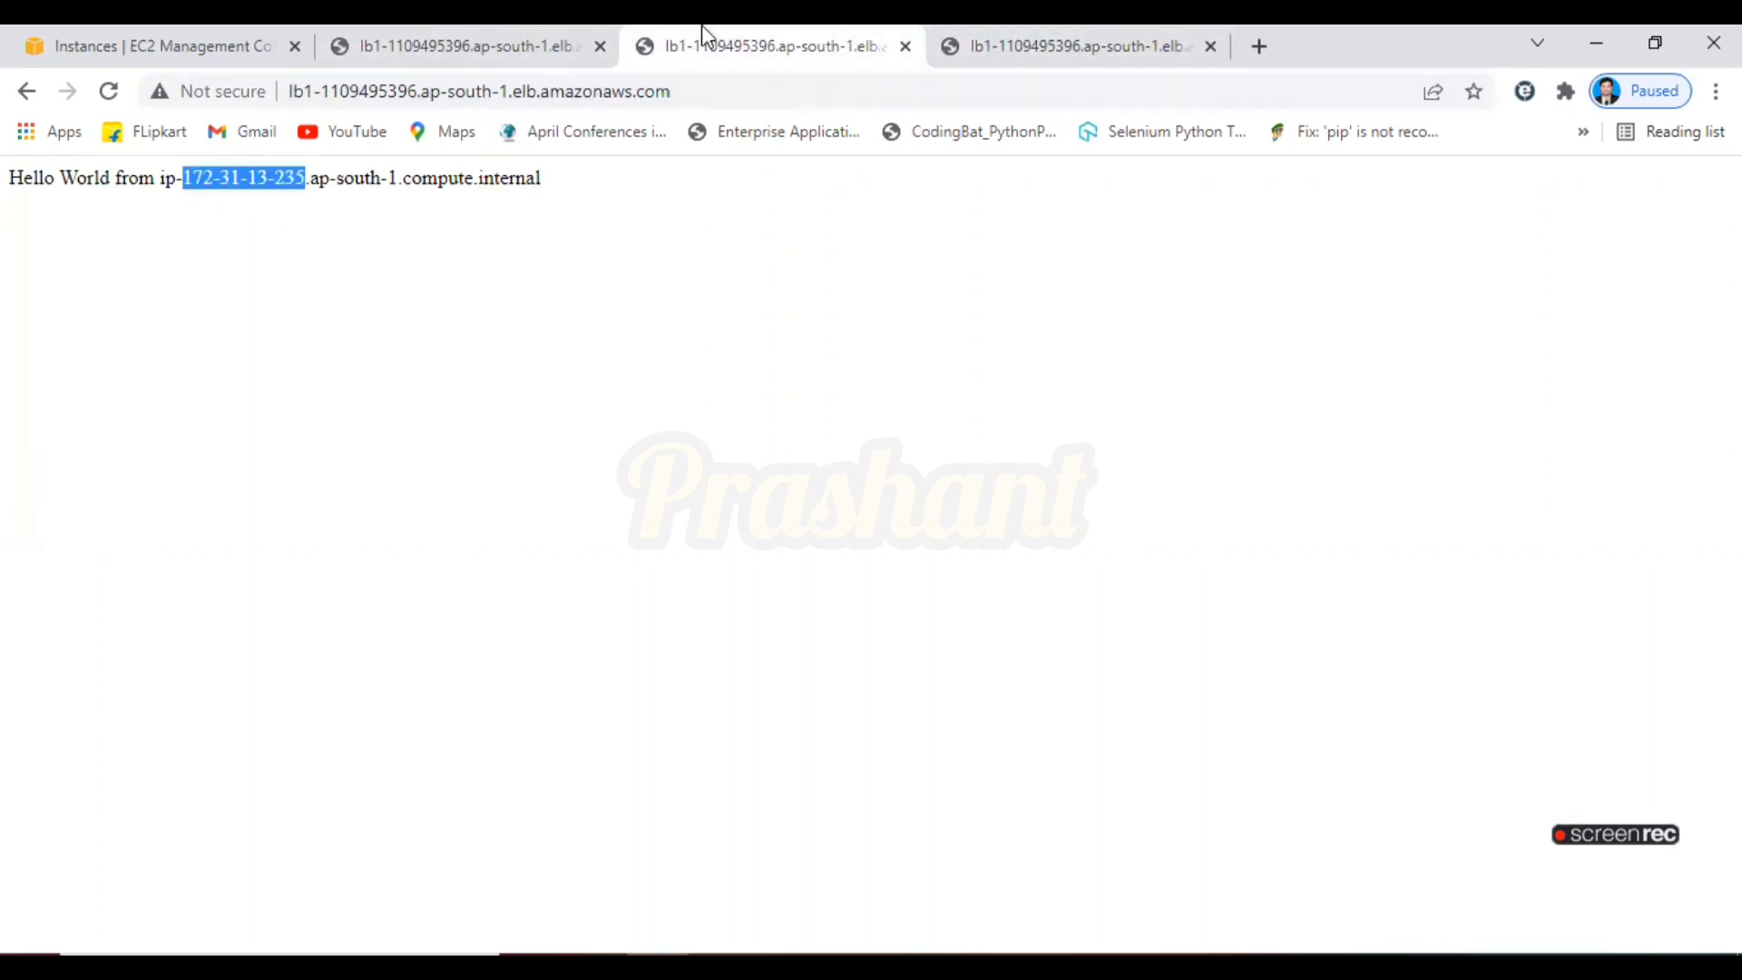
click(1045, 39)
drag(184, 172, 303, 169)
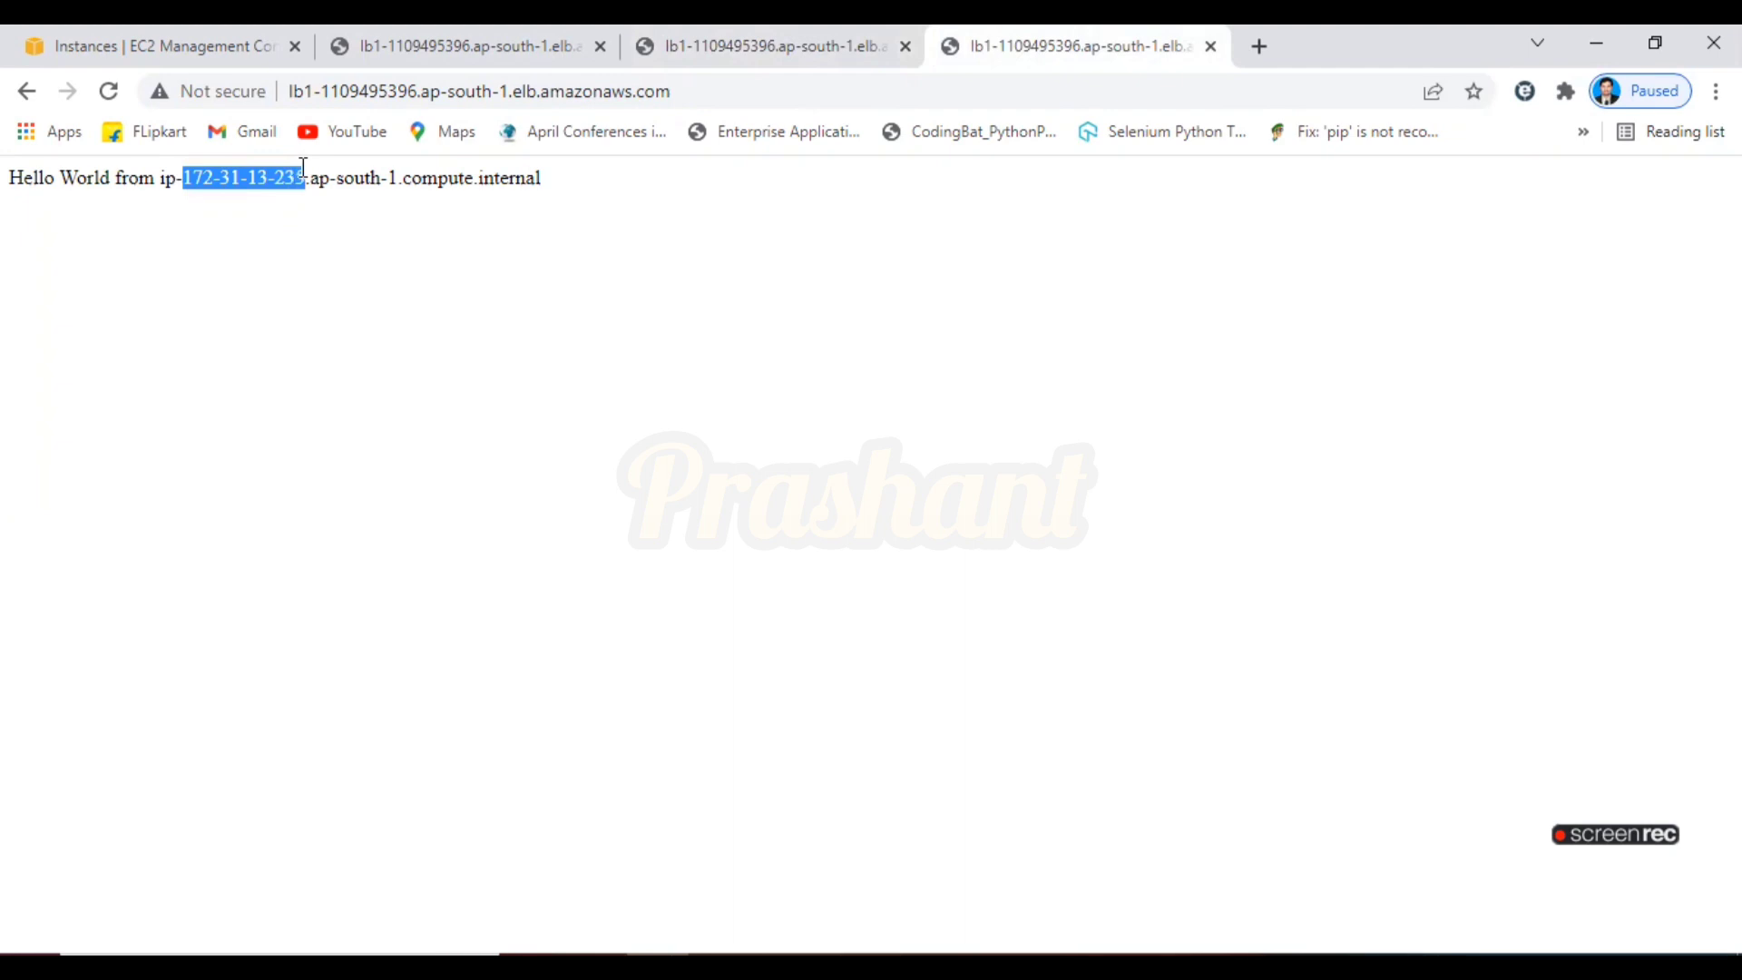
click(1353, 405)
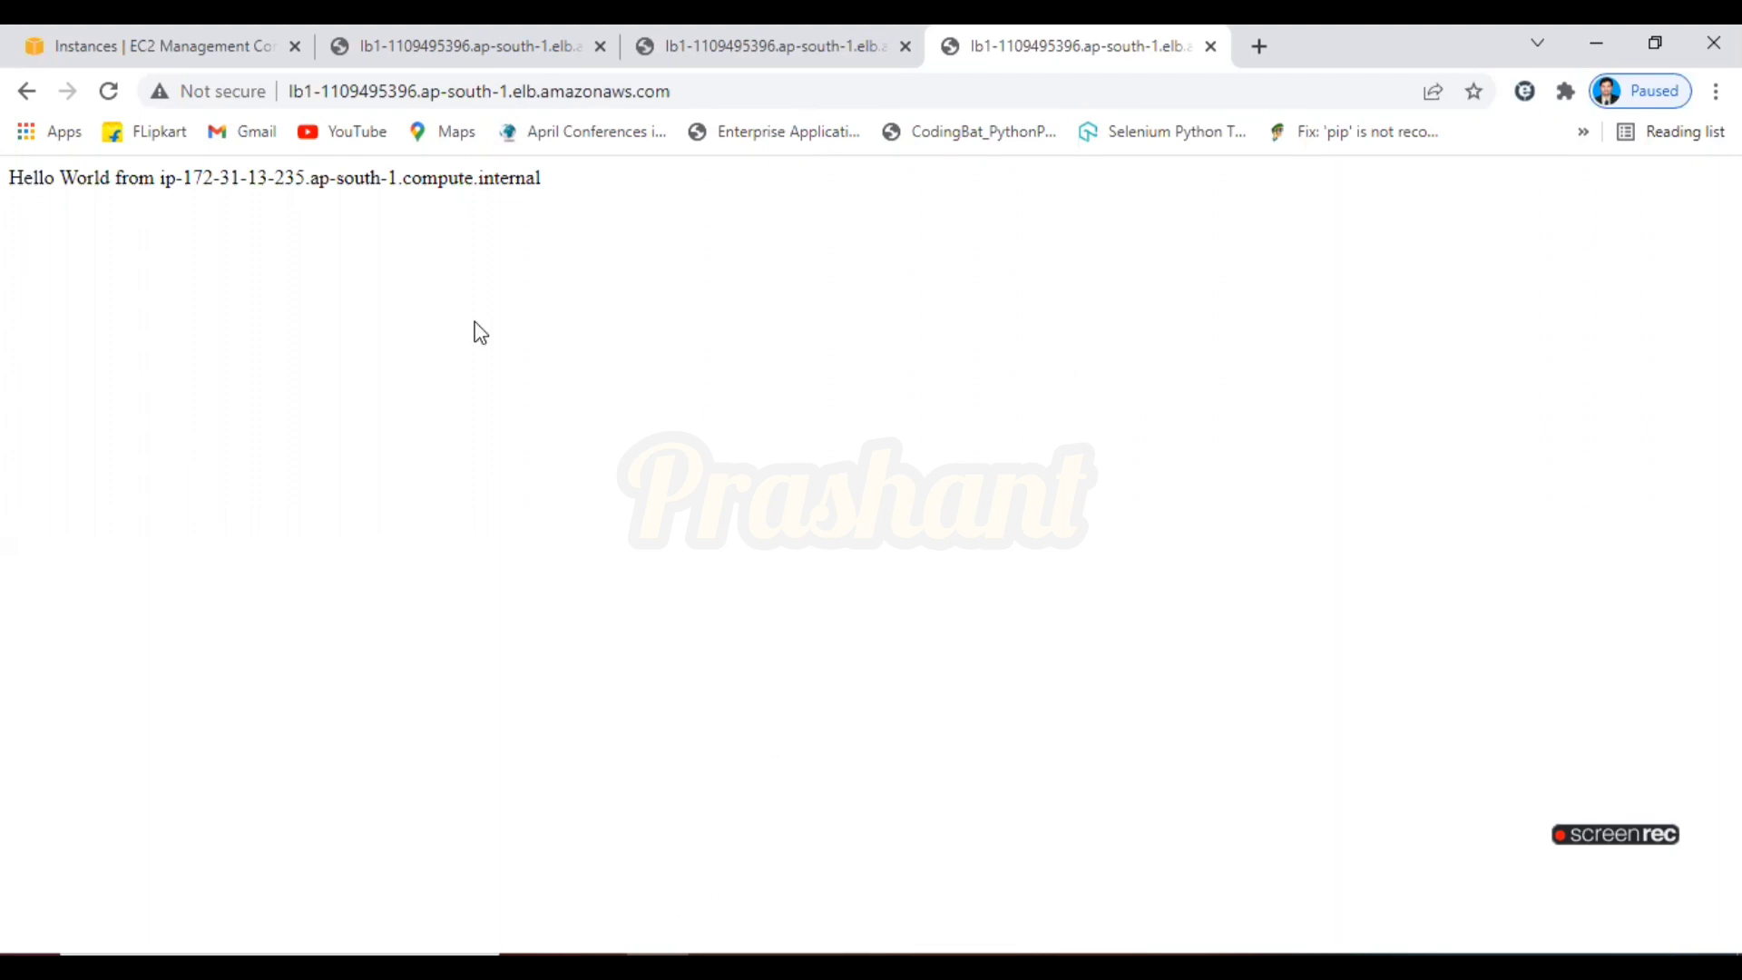
Open the details of Auto Scaling group ASG1 and set its maximum capacity to 2
click(152, 29)
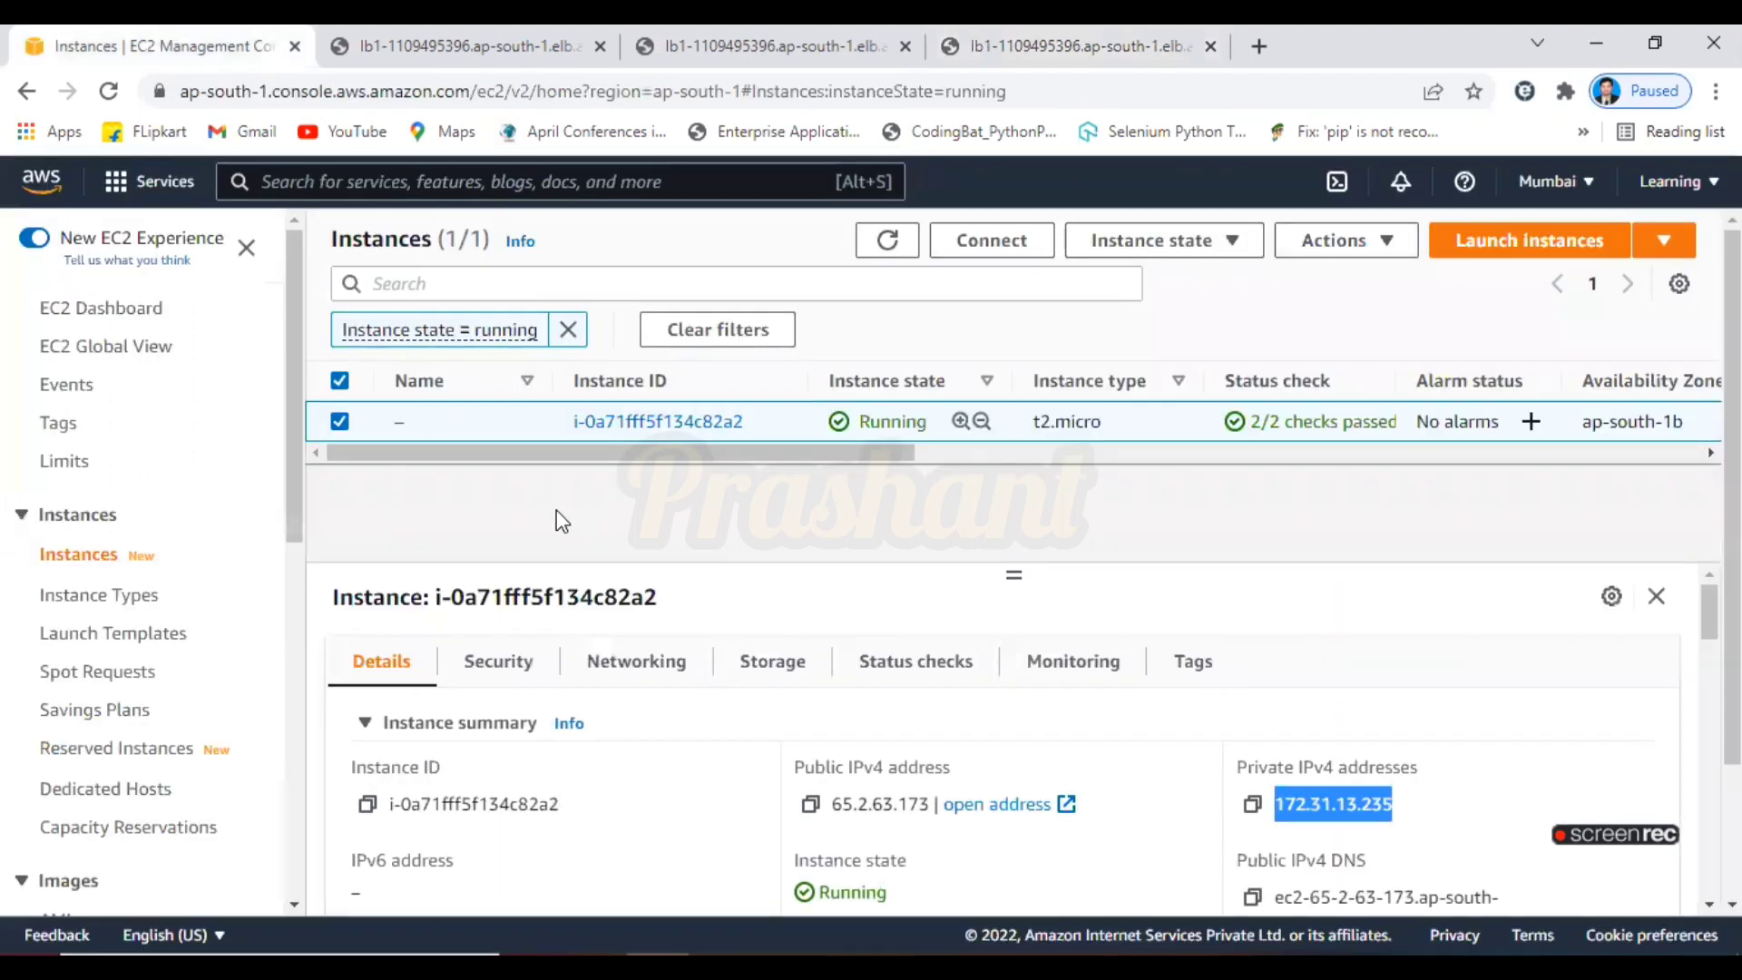
scroll(292, 621, down, 9)
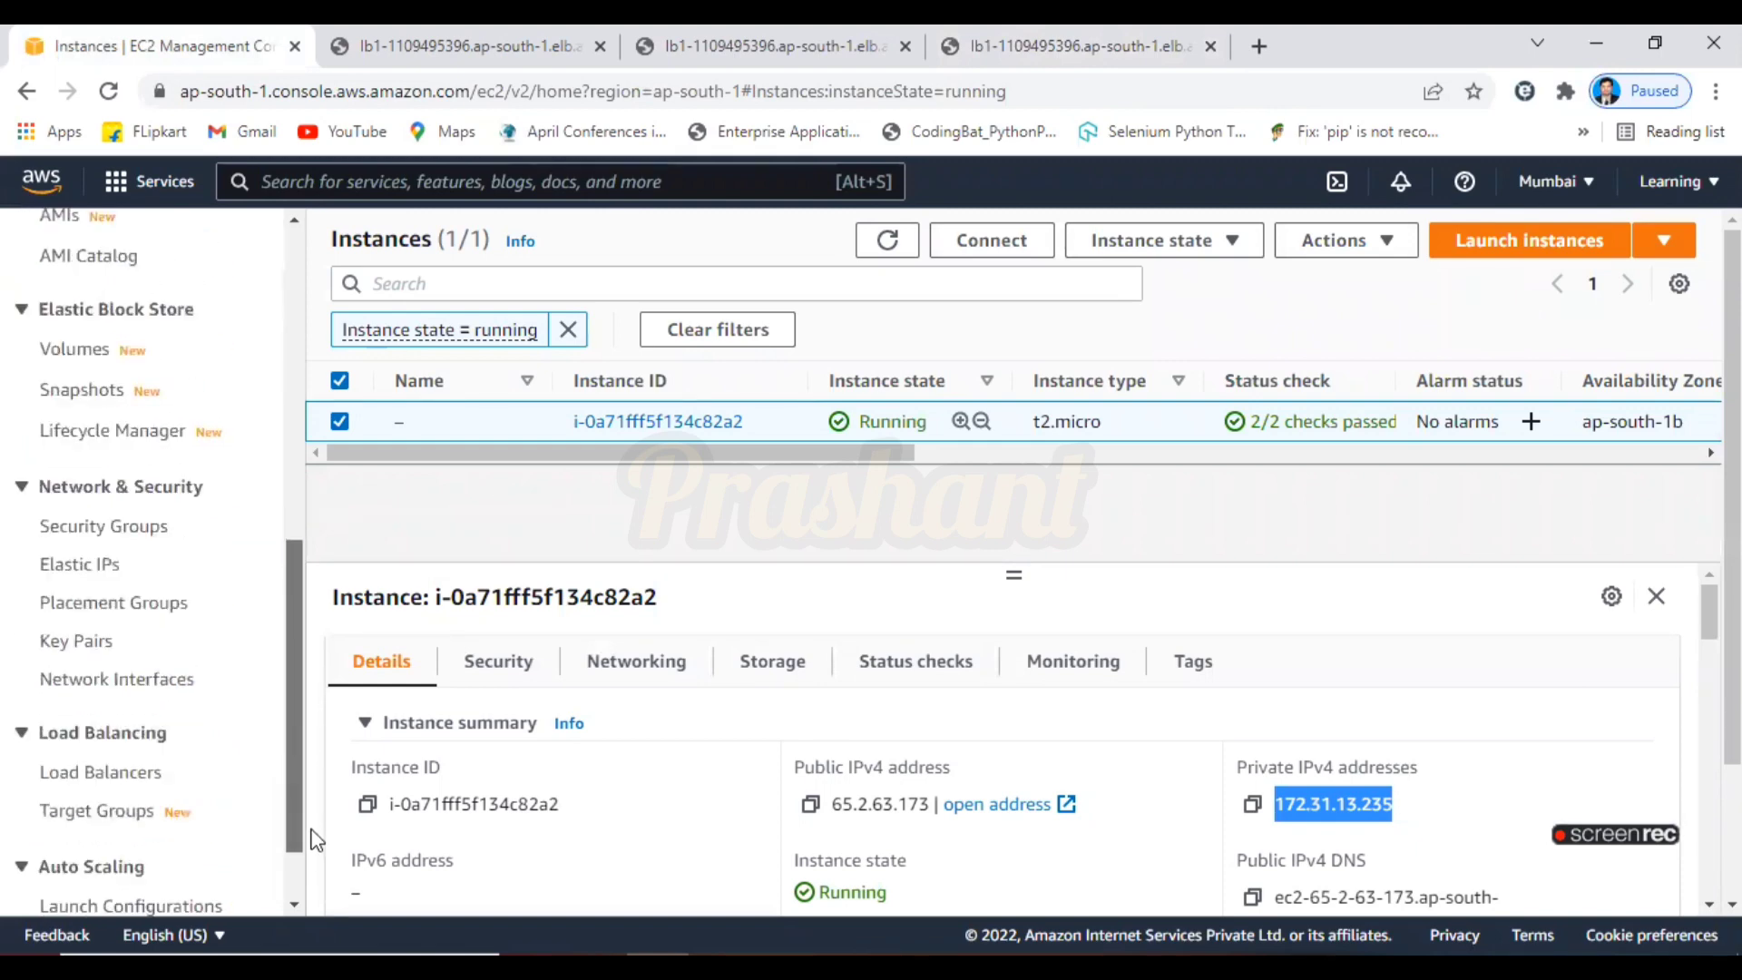
click(171, 862)
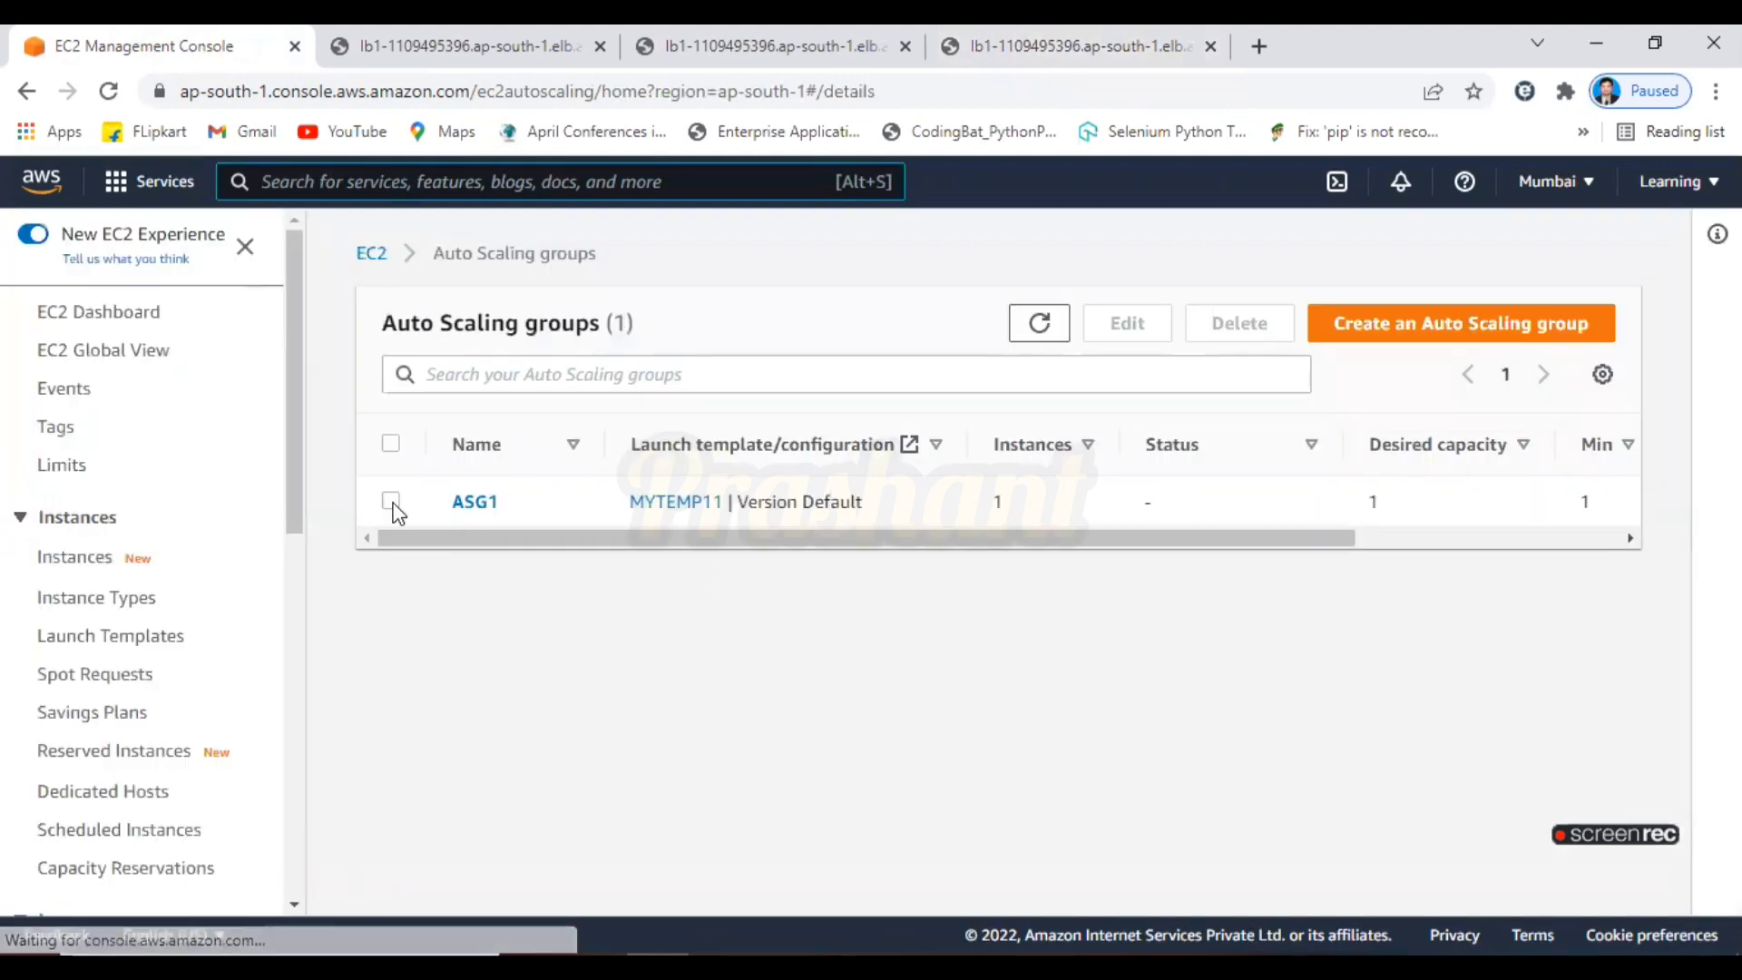
click(390, 501)
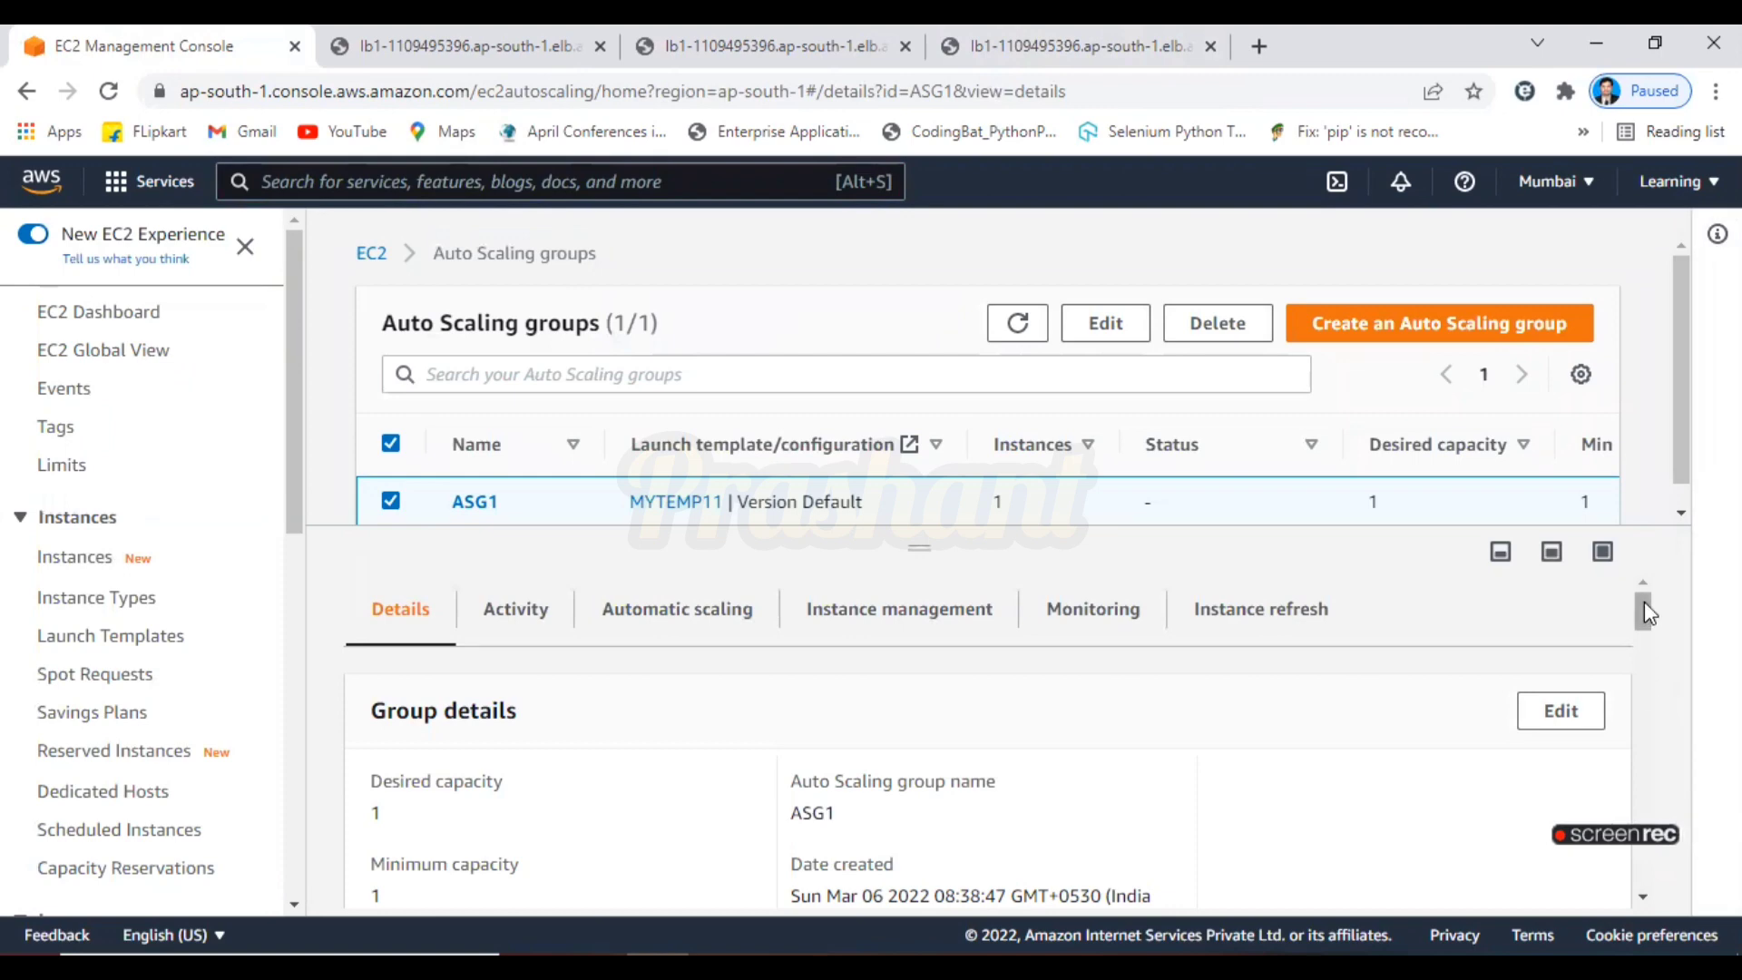
scroll(1644, 606, down, 2)
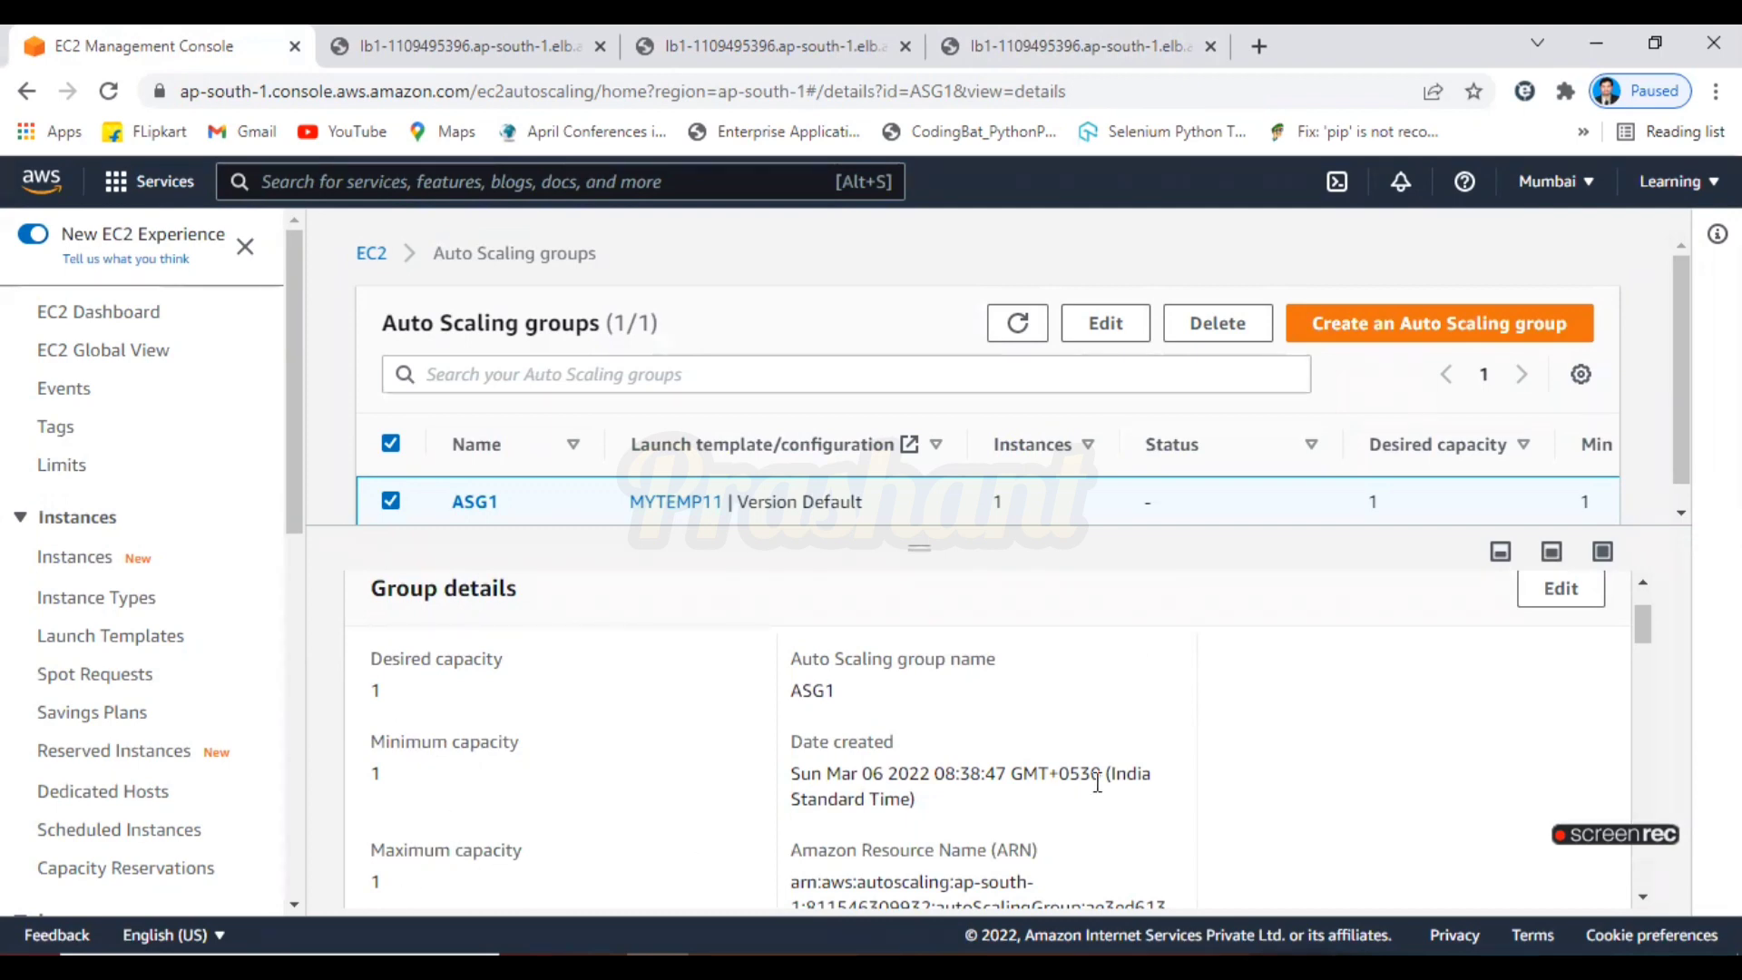
click(1559, 615)
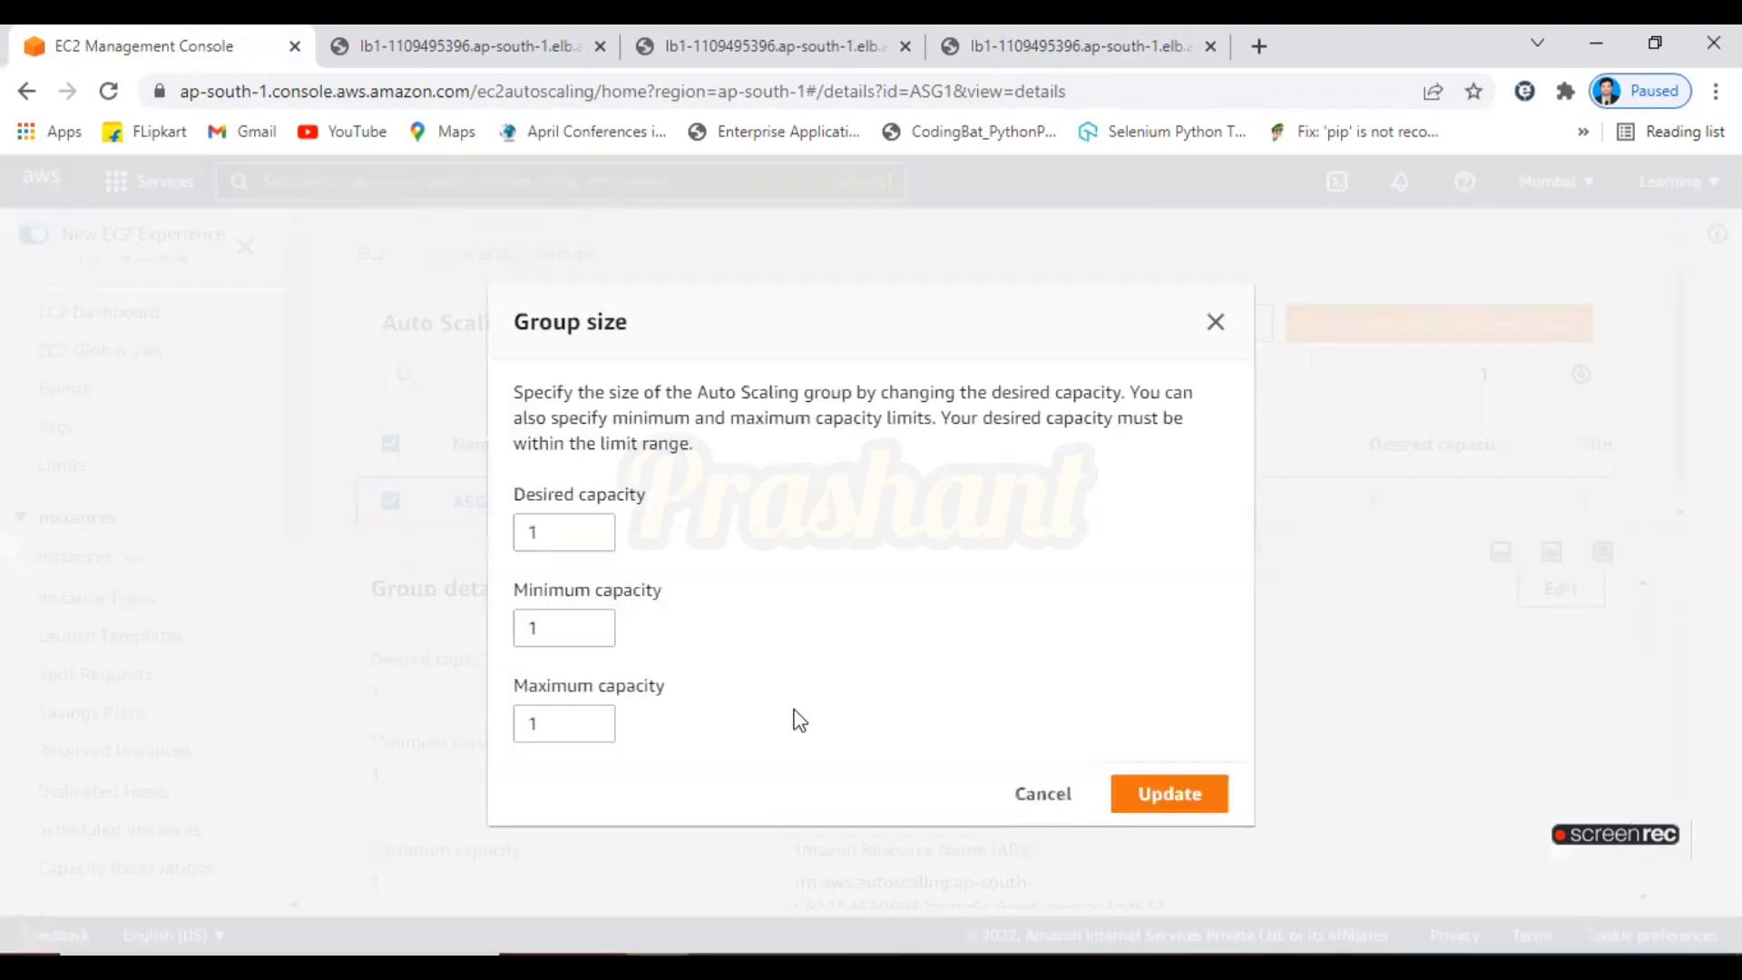
click(593, 719)
click(1188, 795)
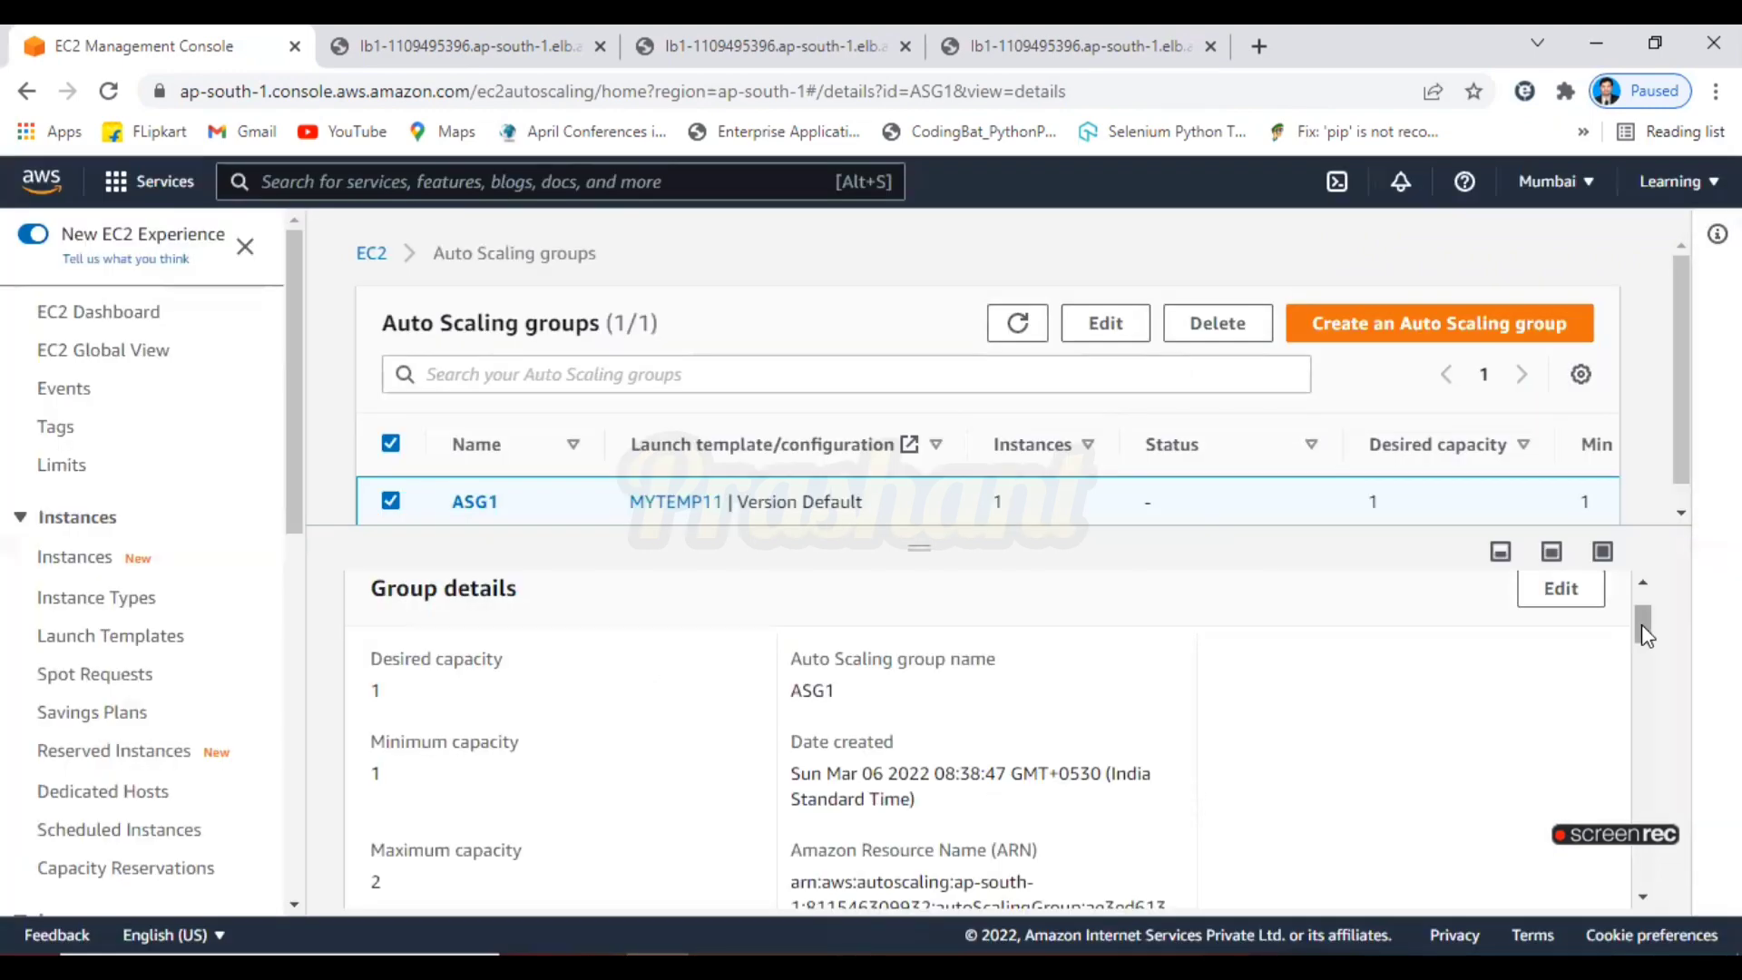
mouse_move(1642, 624)
mouse_down()
mouse_move(1650, 661)
mouse_move(1644, 628)
mouse_up()
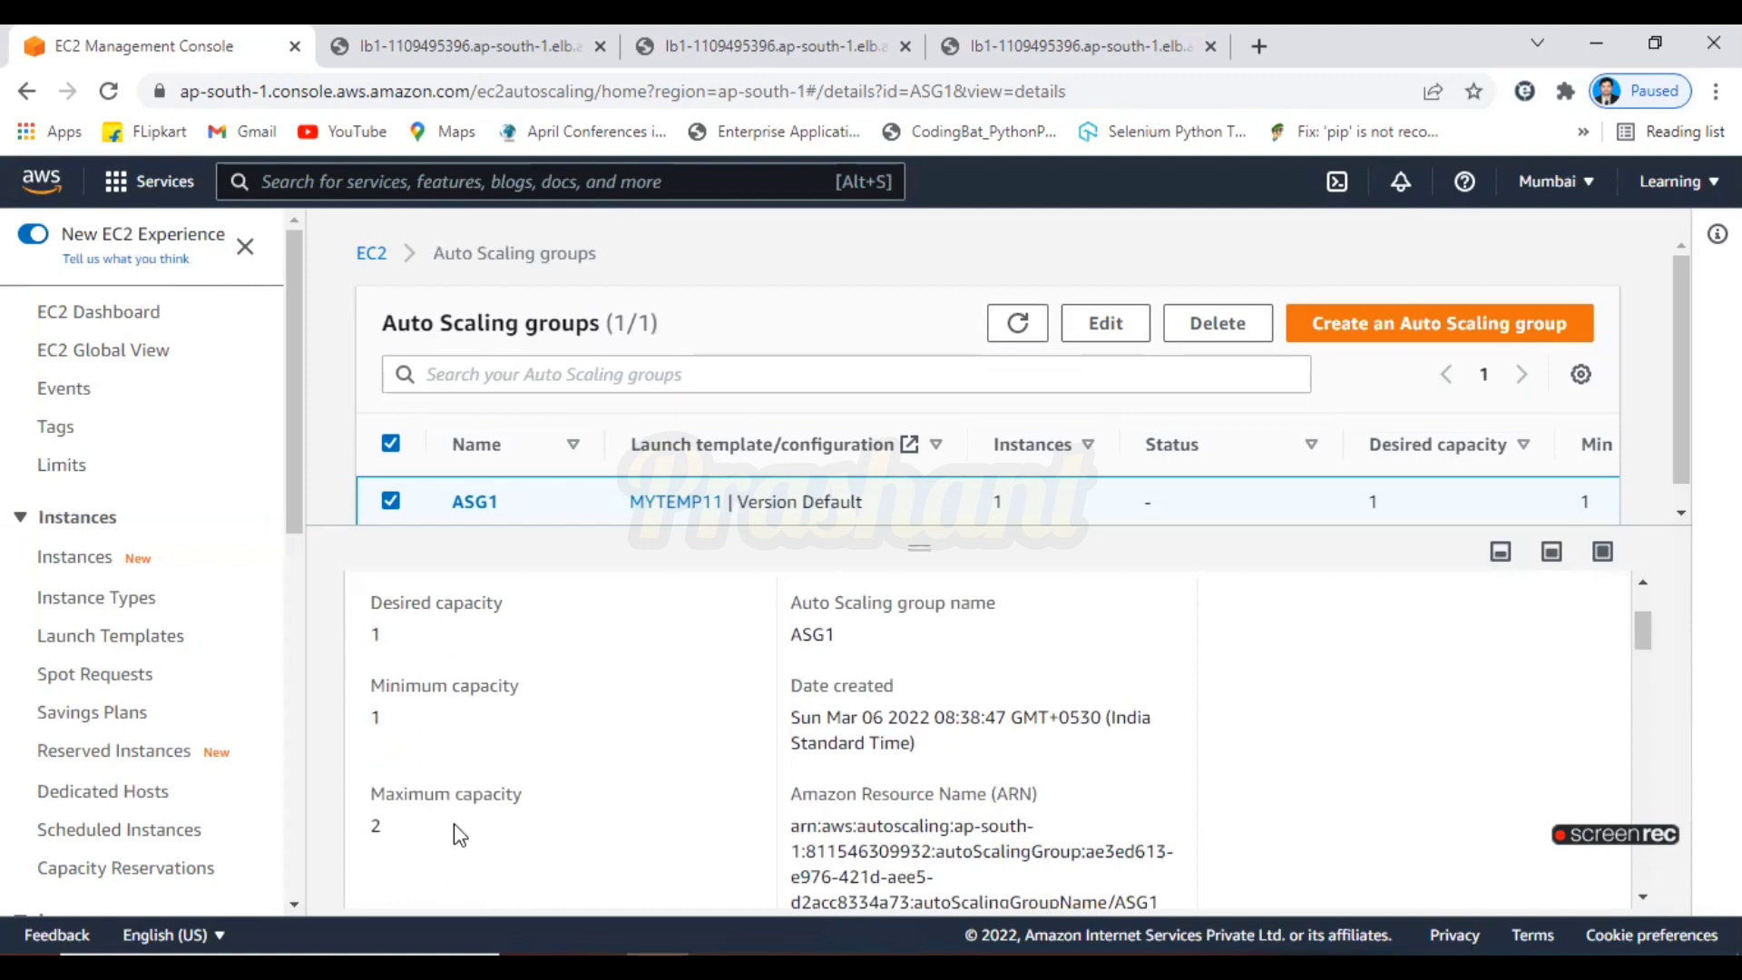
Review the Min and Max instance values in the Paint diagram, then return to the AWS console in the browser
click(908, 967)
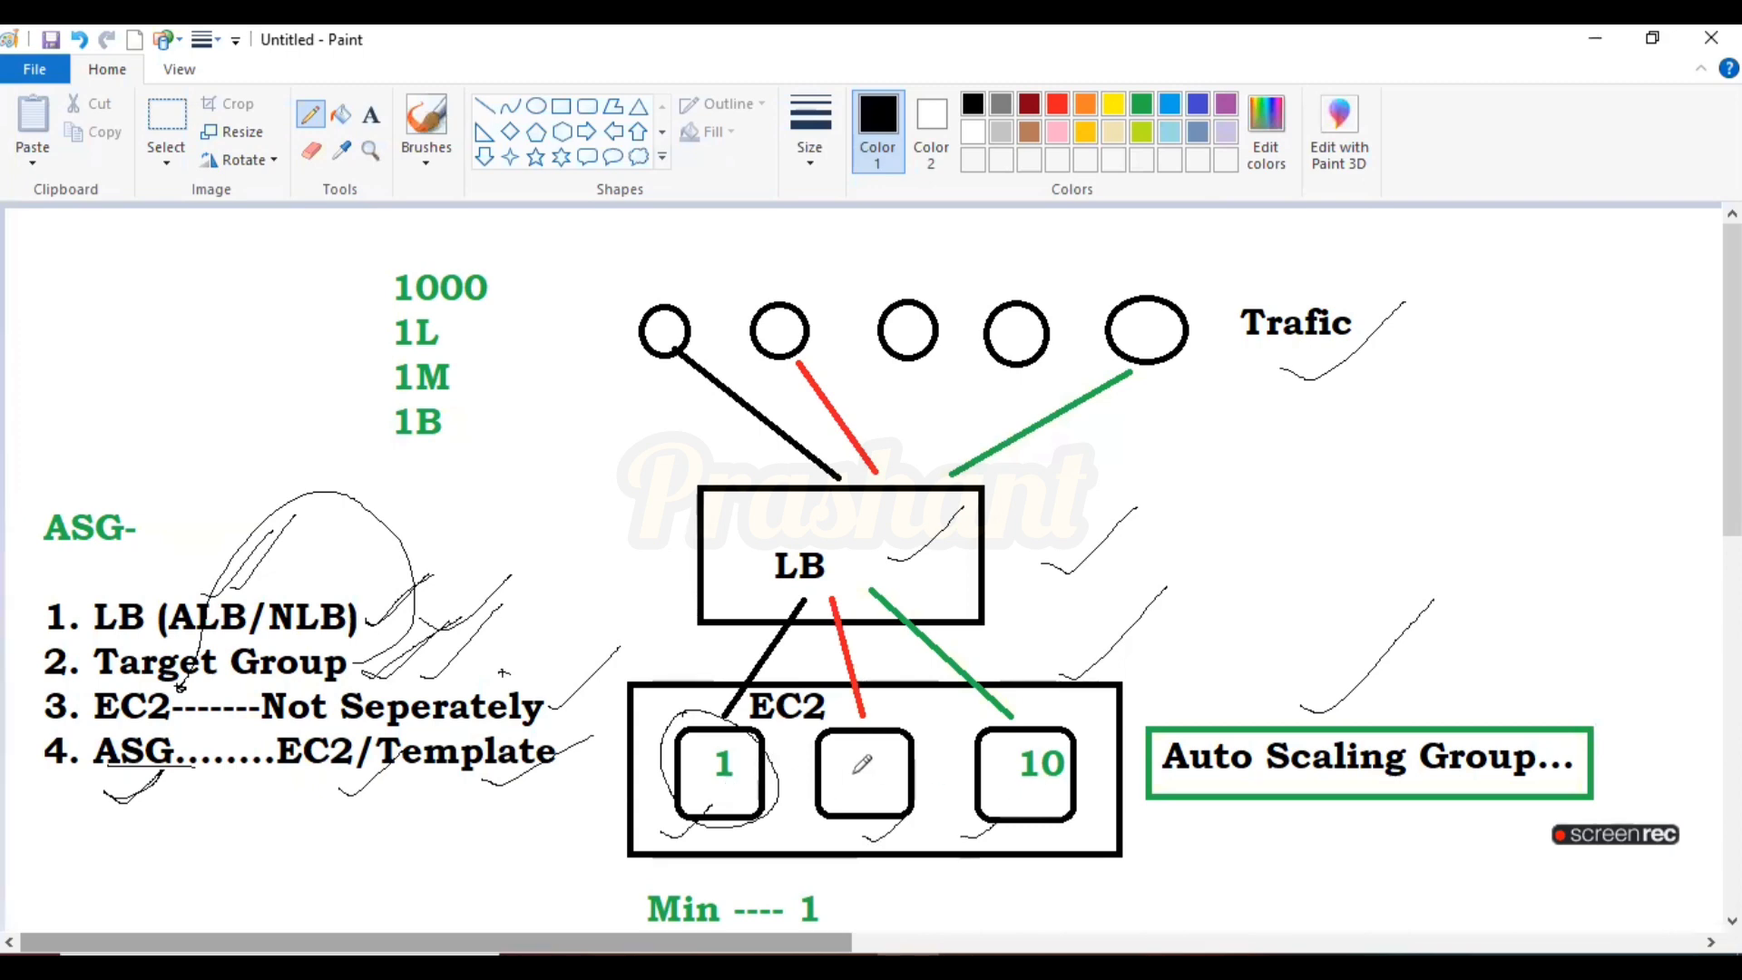
drag(1732, 476, 1732, 564)
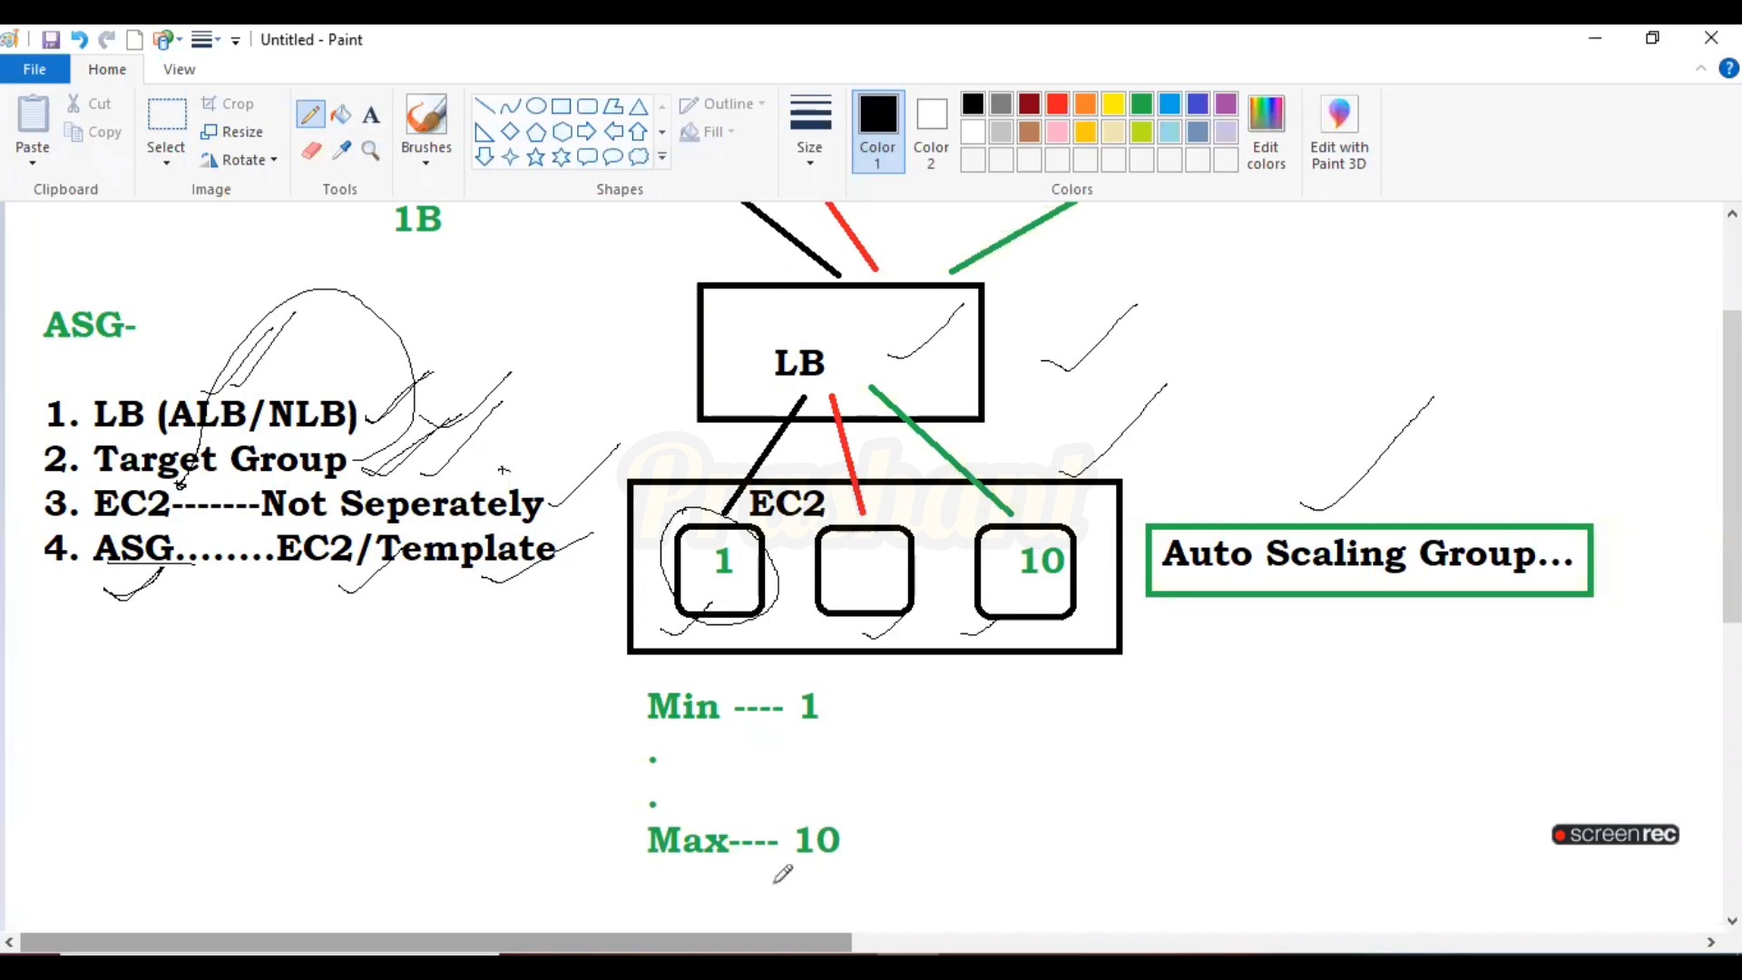
key(alt+Tab)
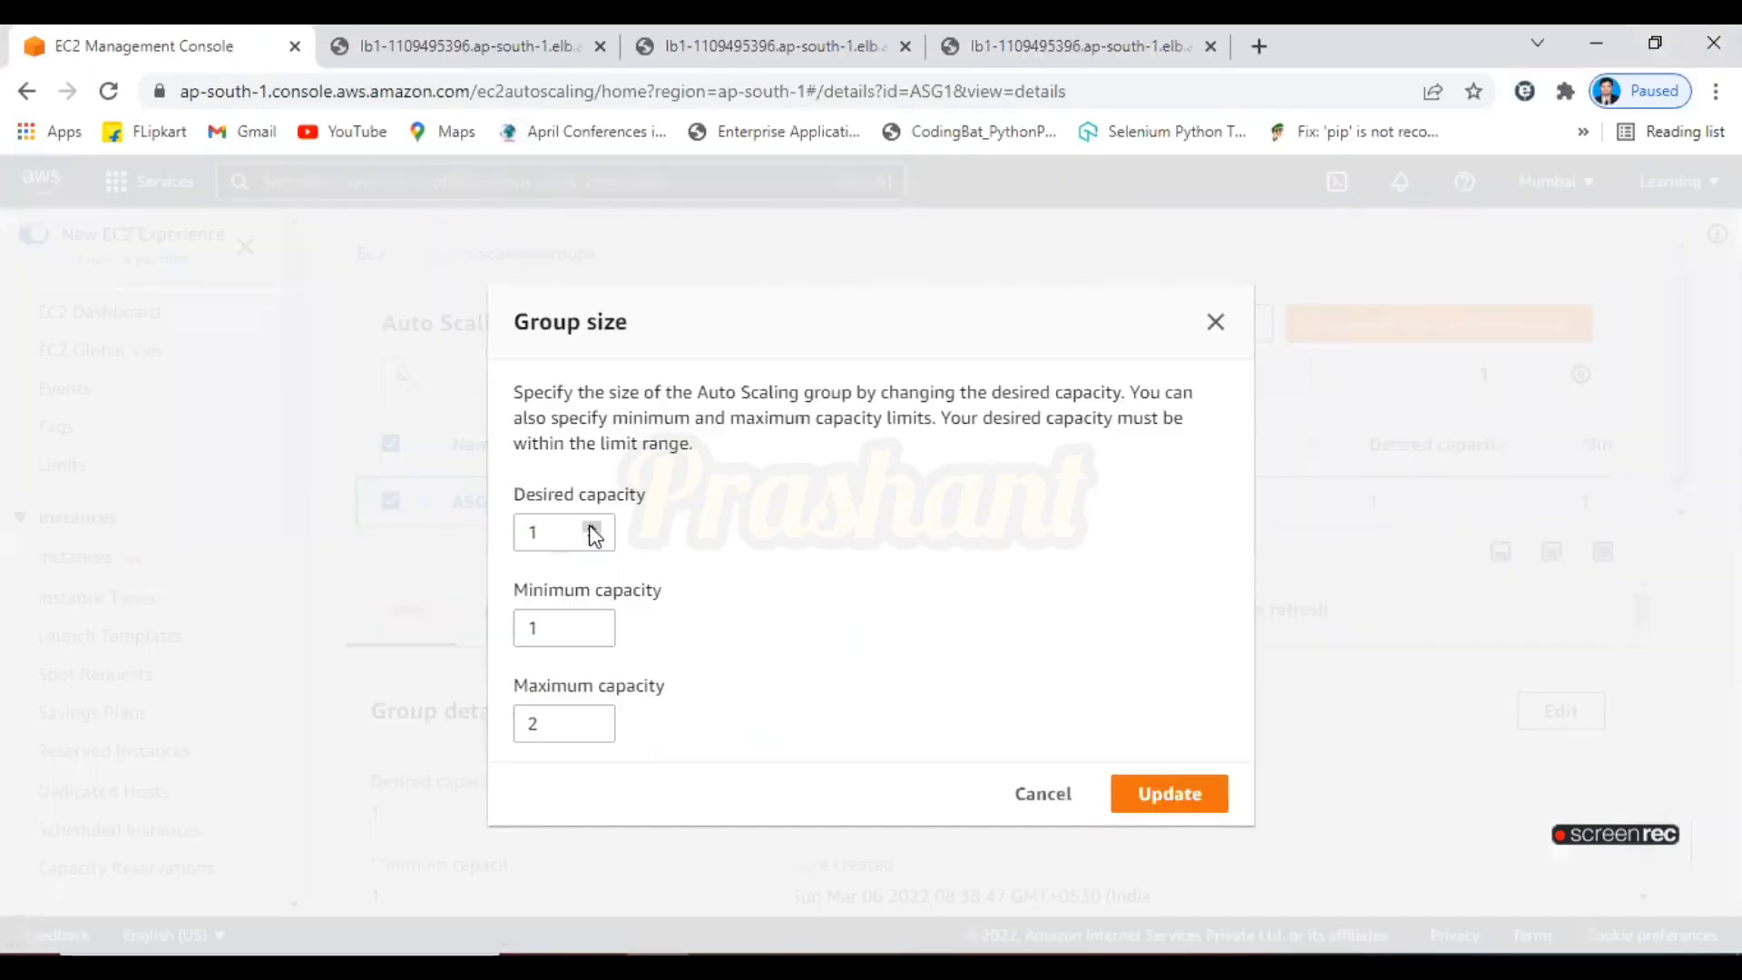
Set ASG1's desired capacity to 2 and update the group size
click(591, 528)
click(1134, 810)
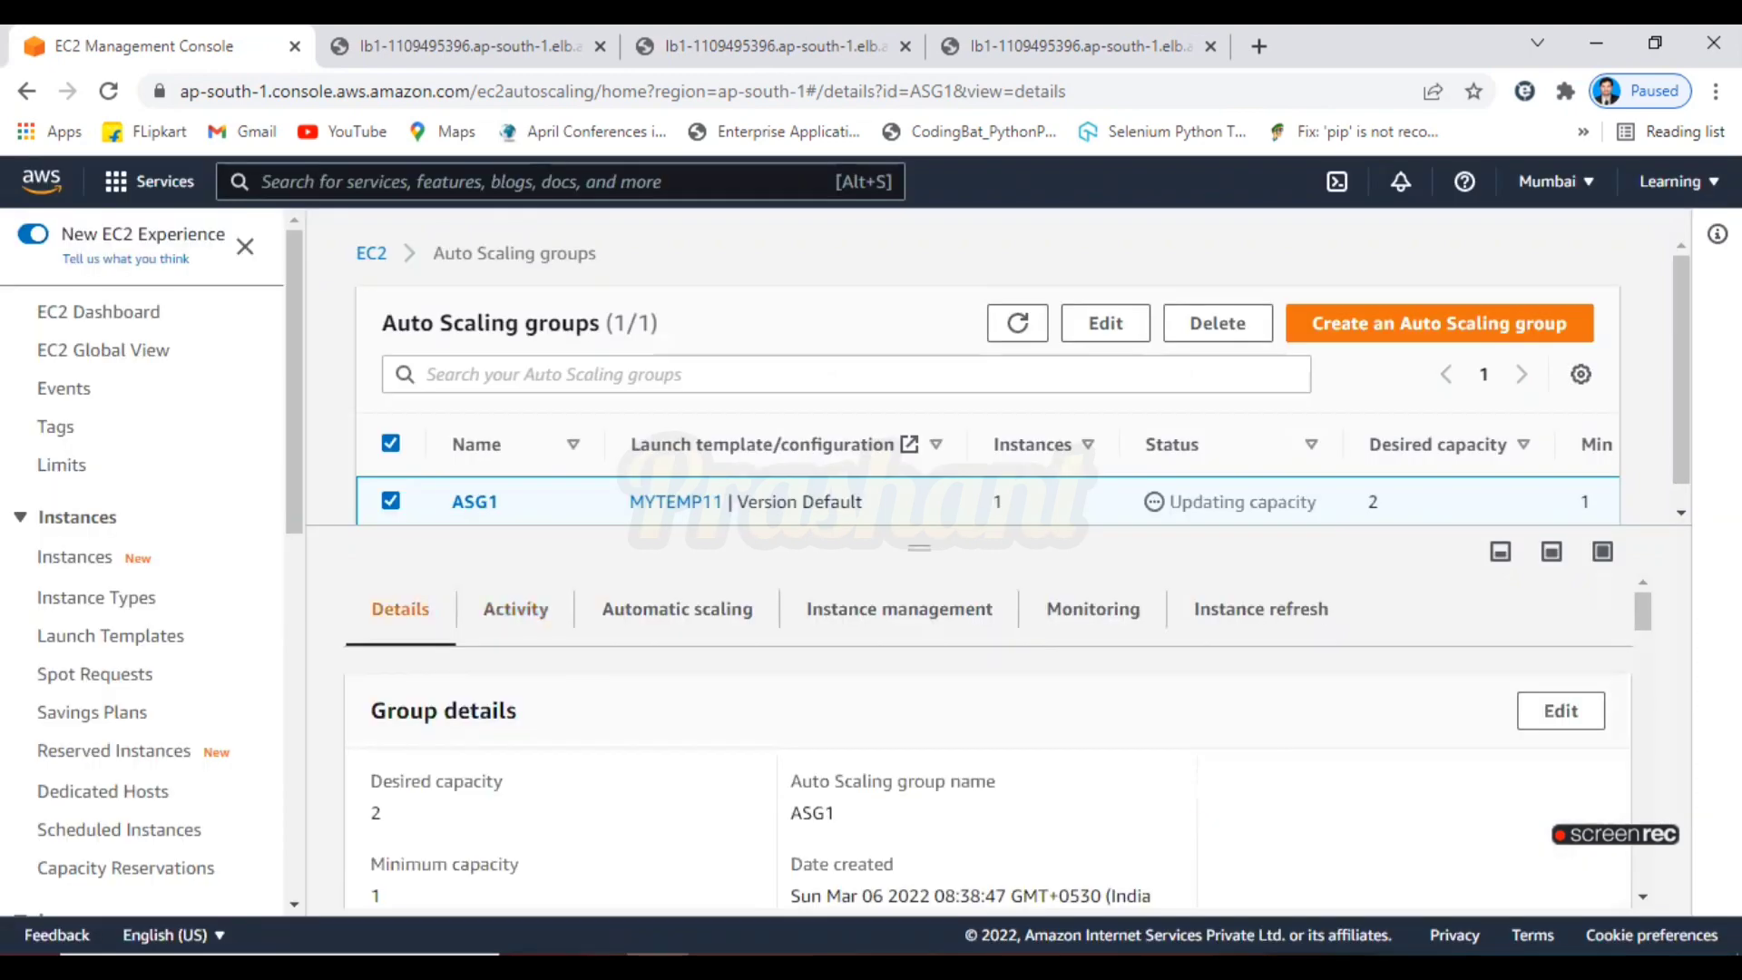
drag(1643, 608, 1691, 595)
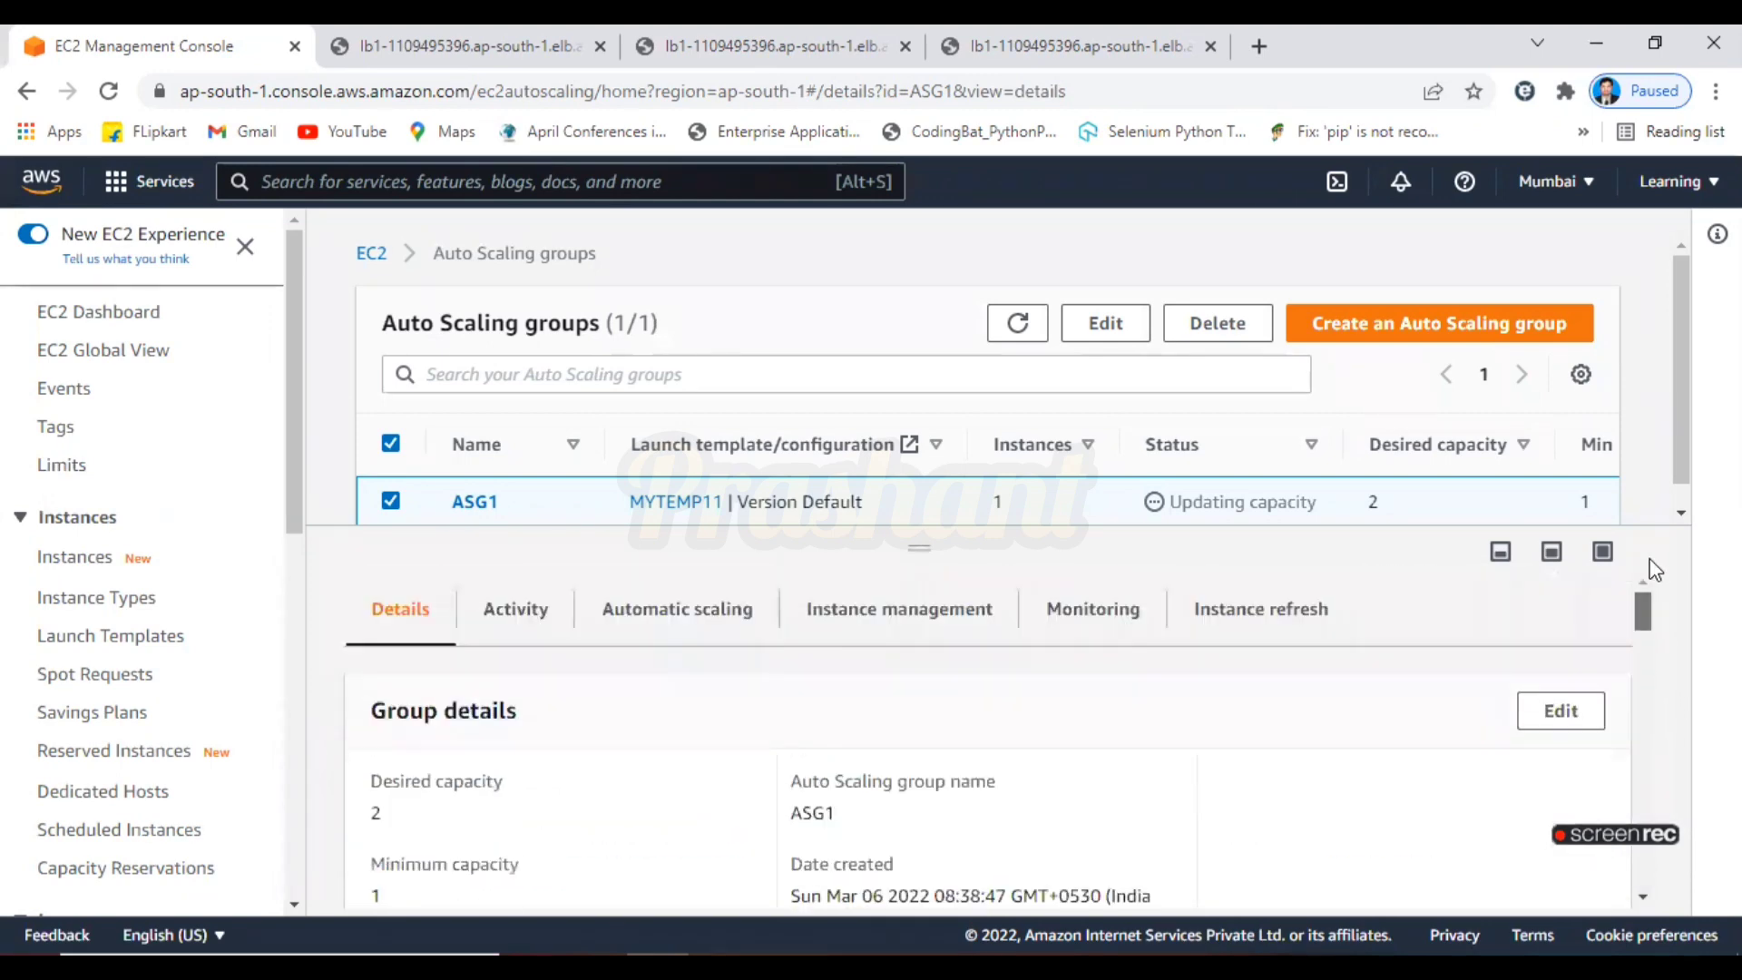
Refresh the Auto Scaling groups list and open the list of running EC2 instances from the EC2 Dashboard
click(1018, 324)
click(1018, 324)
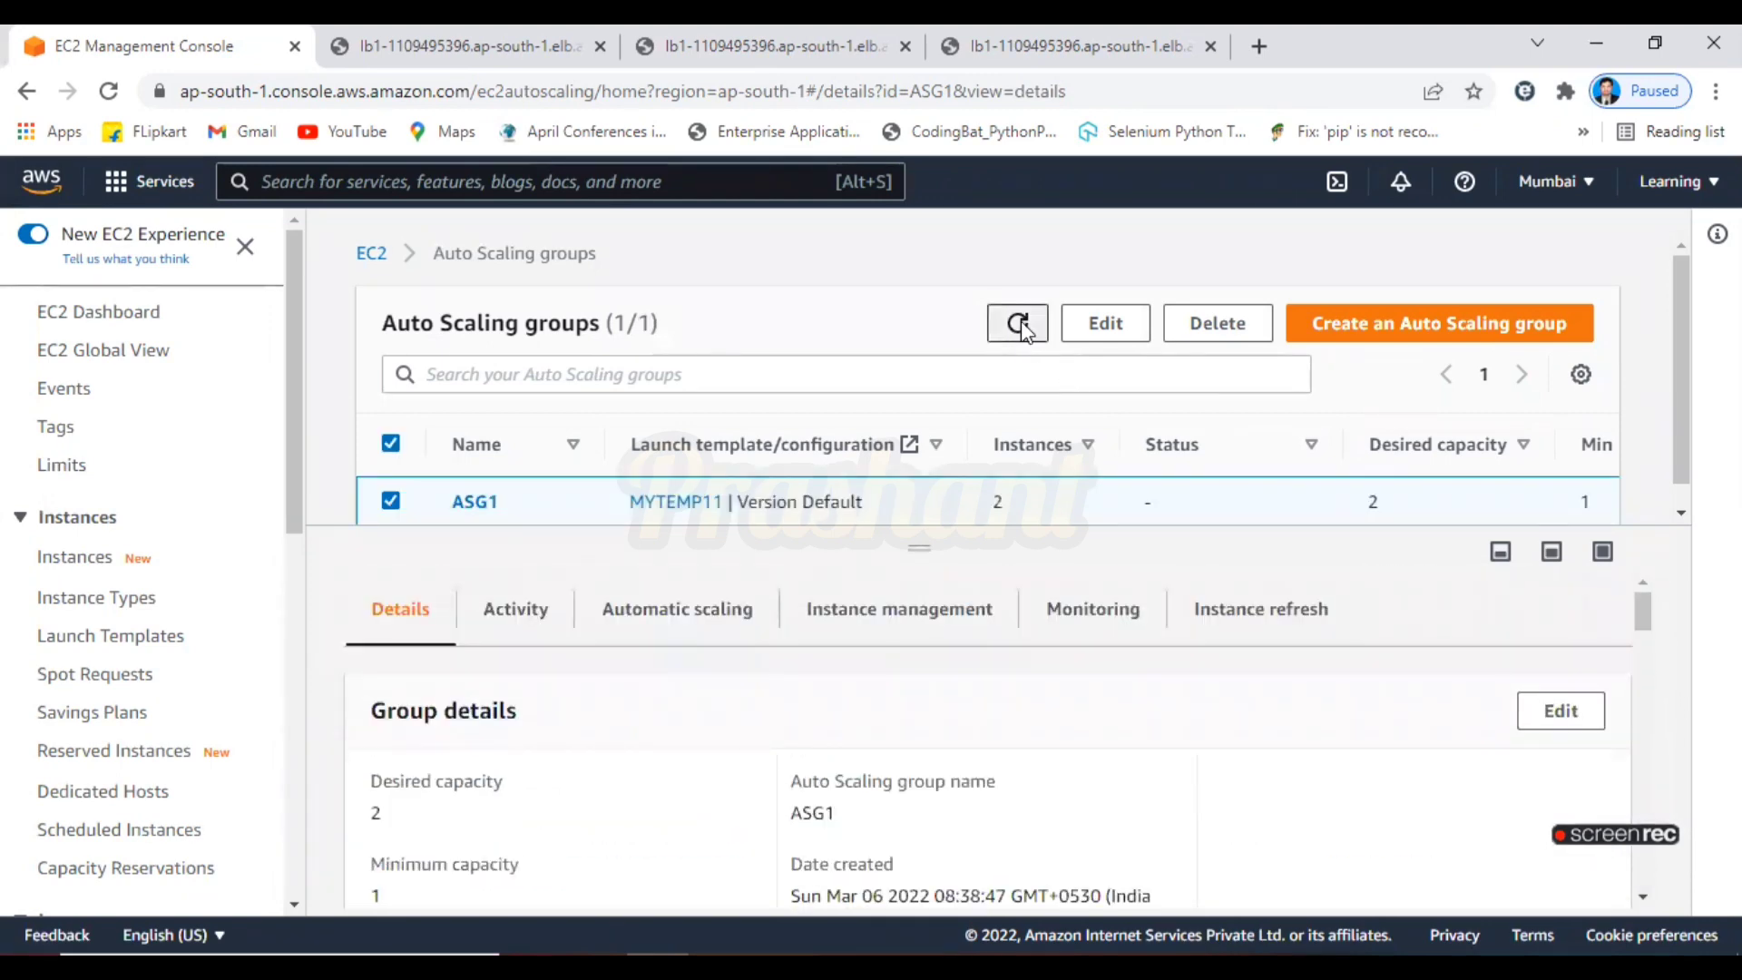
click(1019, 324)
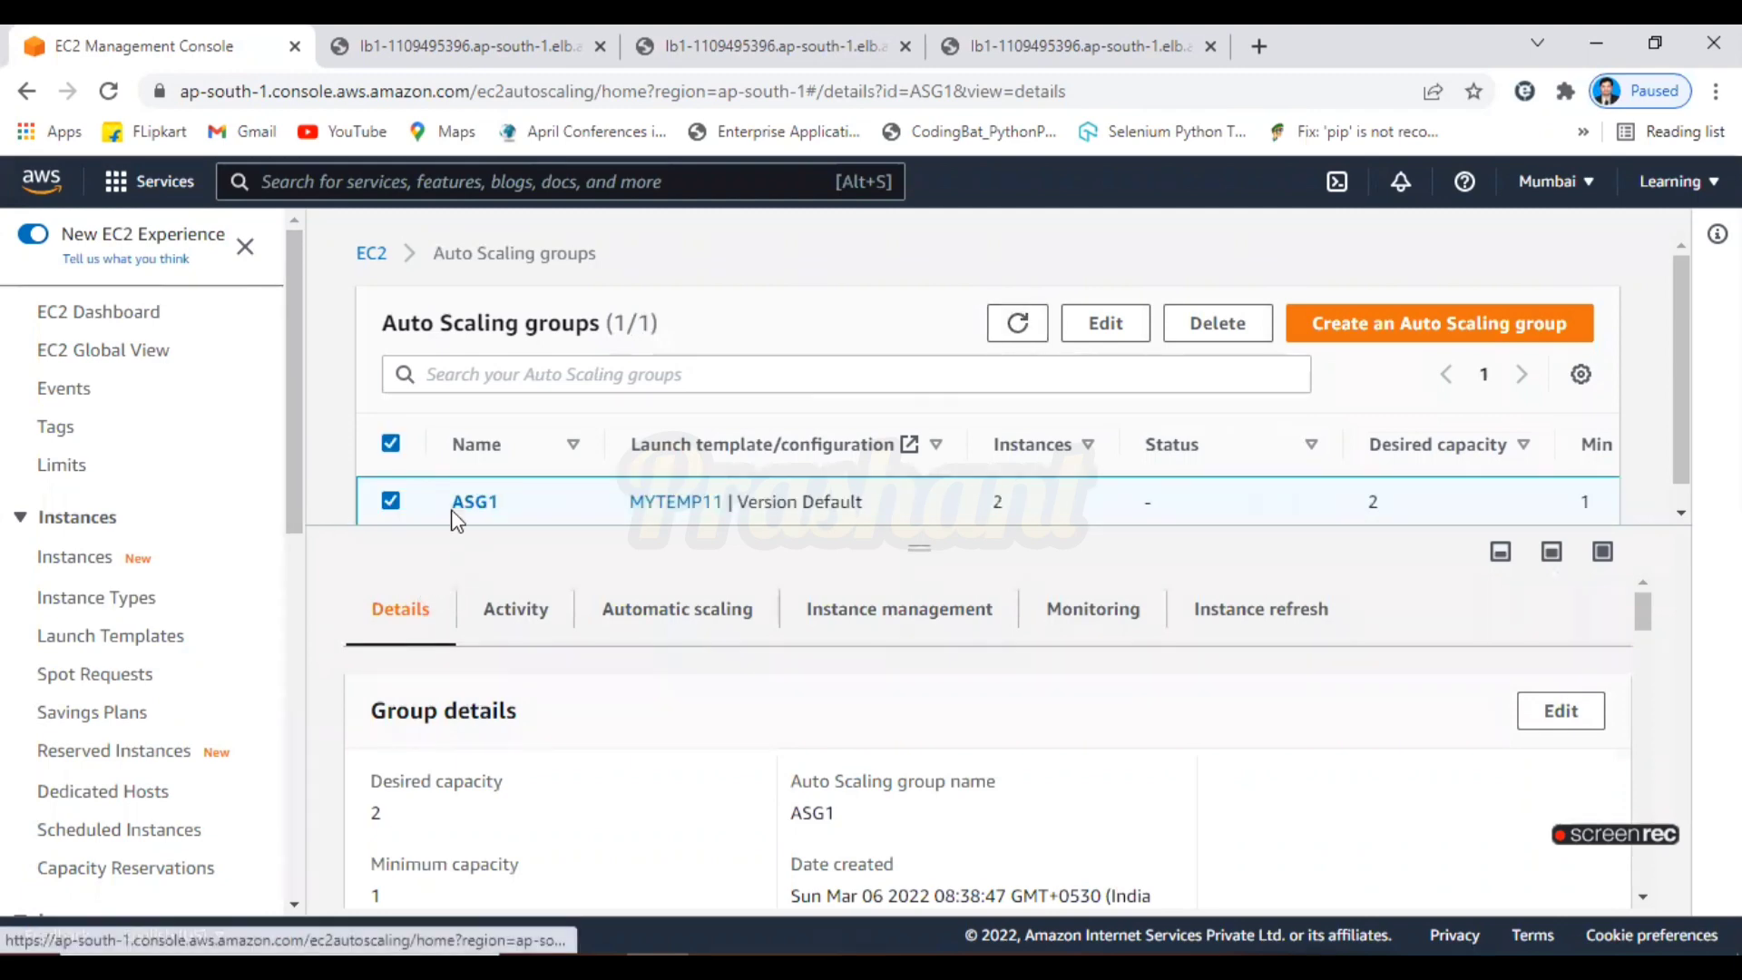
click(107, 317)
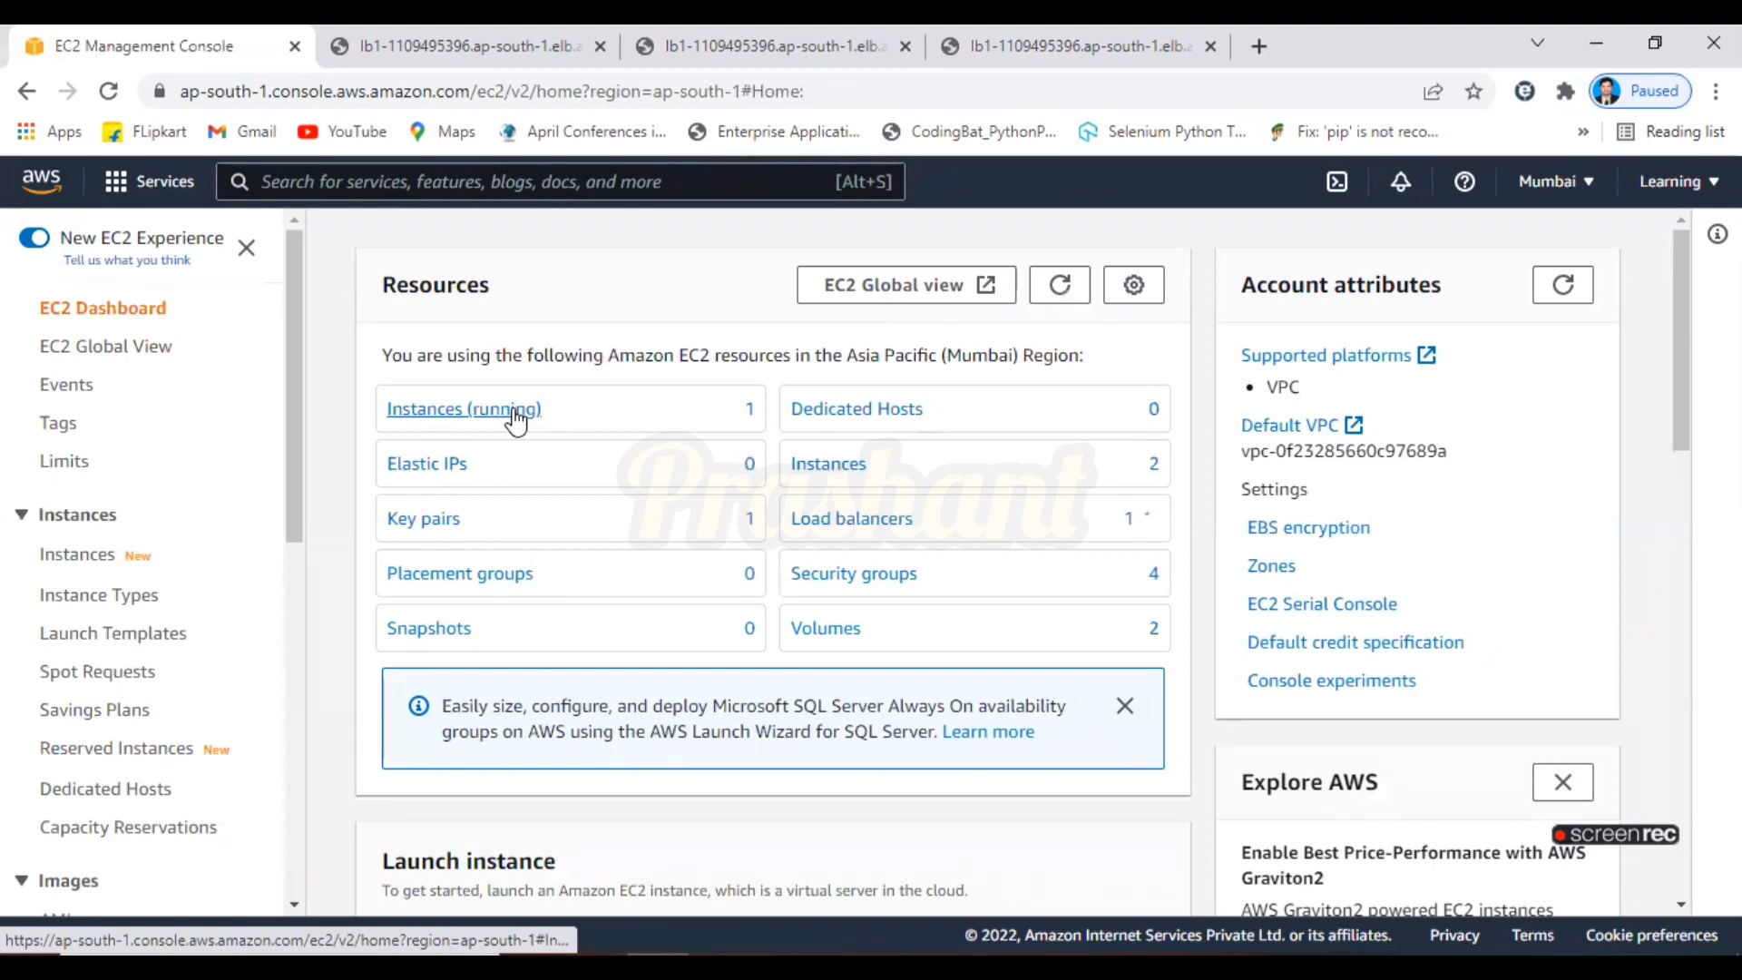
click(502, 416)
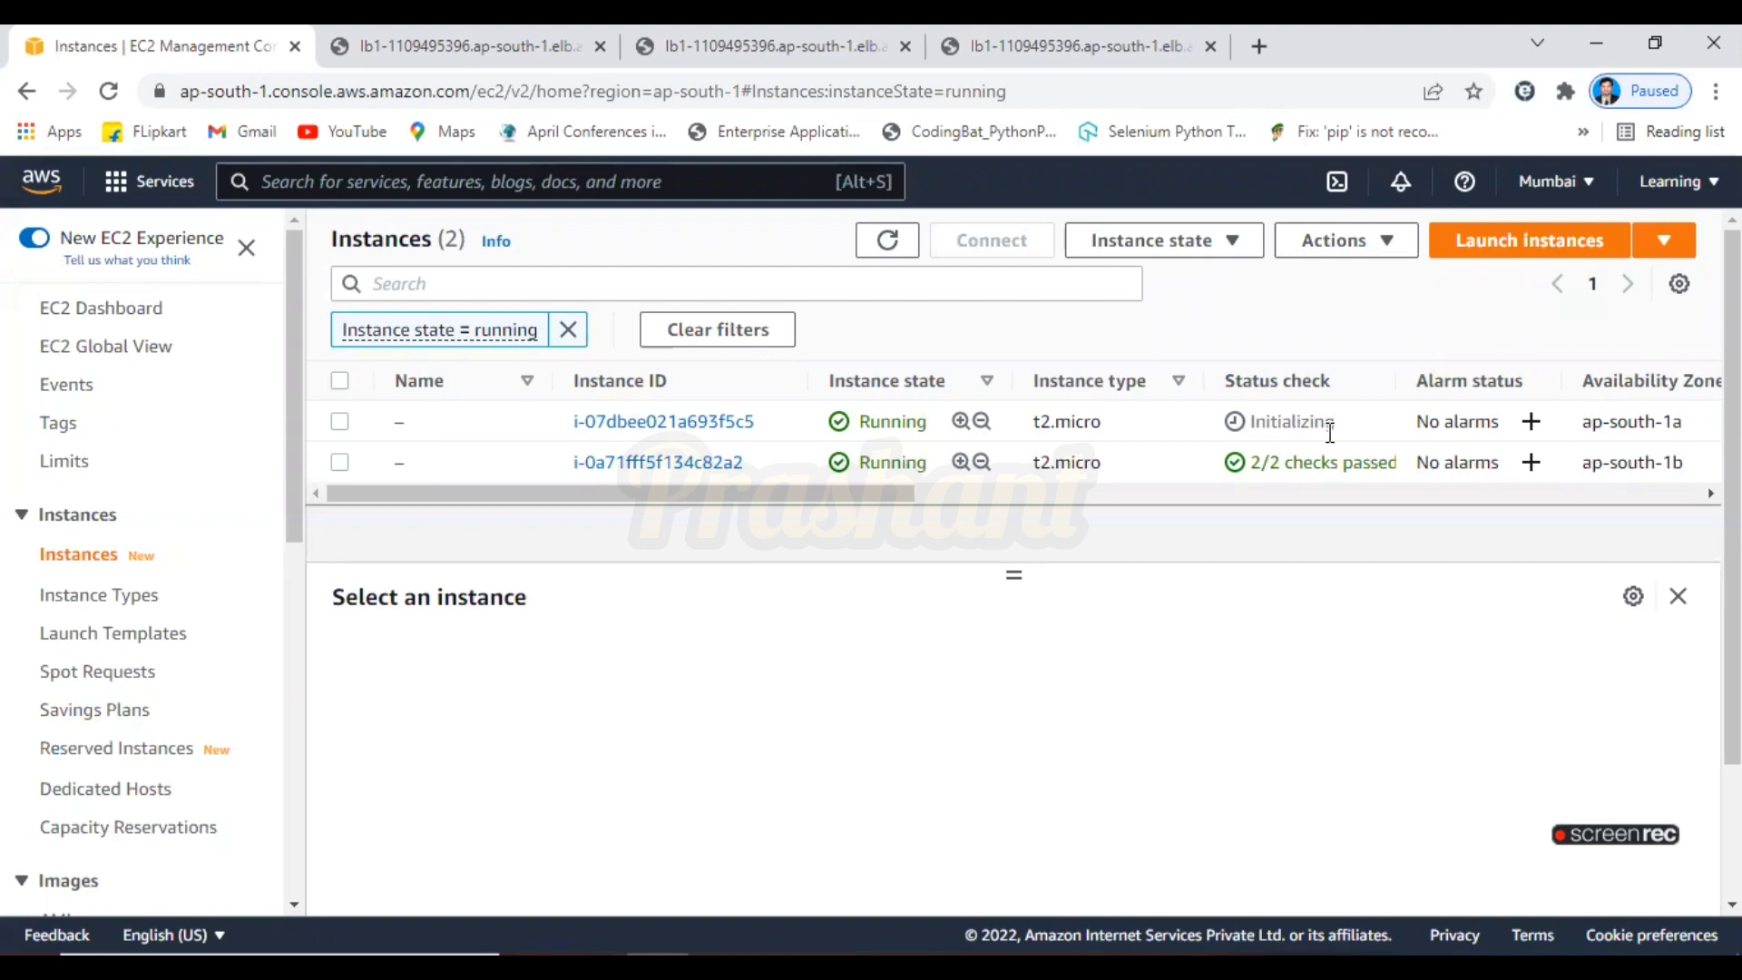
Reload each of the three LB1 tabs to check which instance answers
click(400, 27)
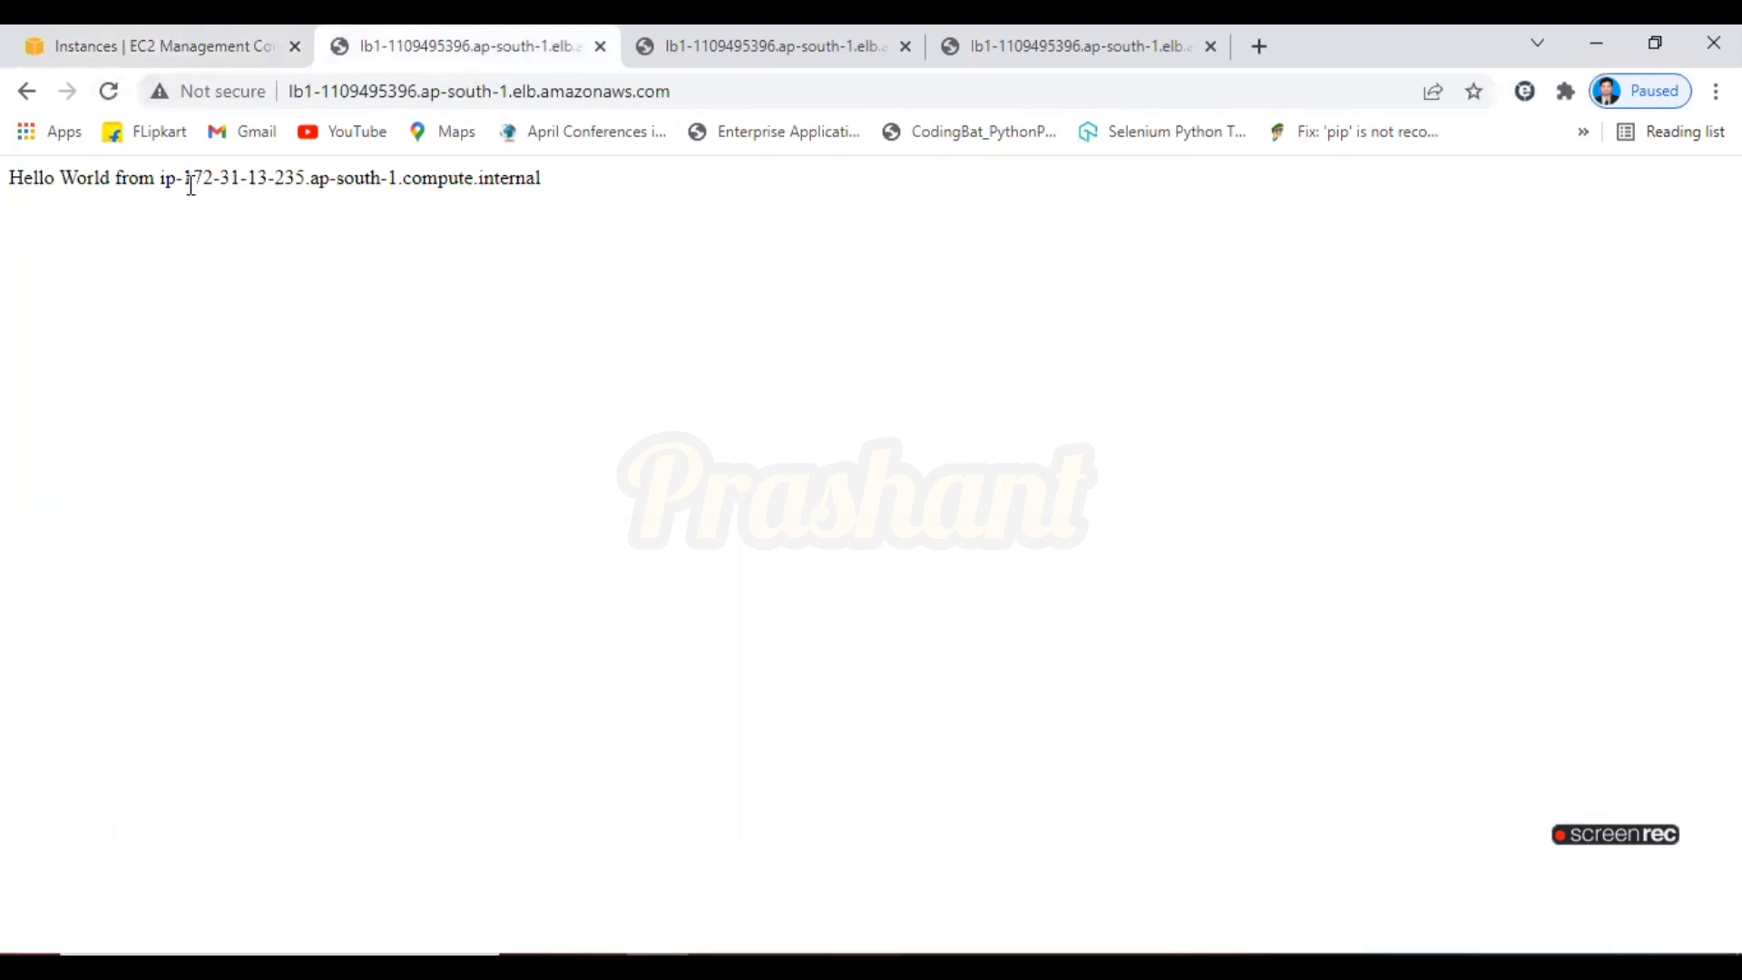
click(110, 95)
click(704, 41)
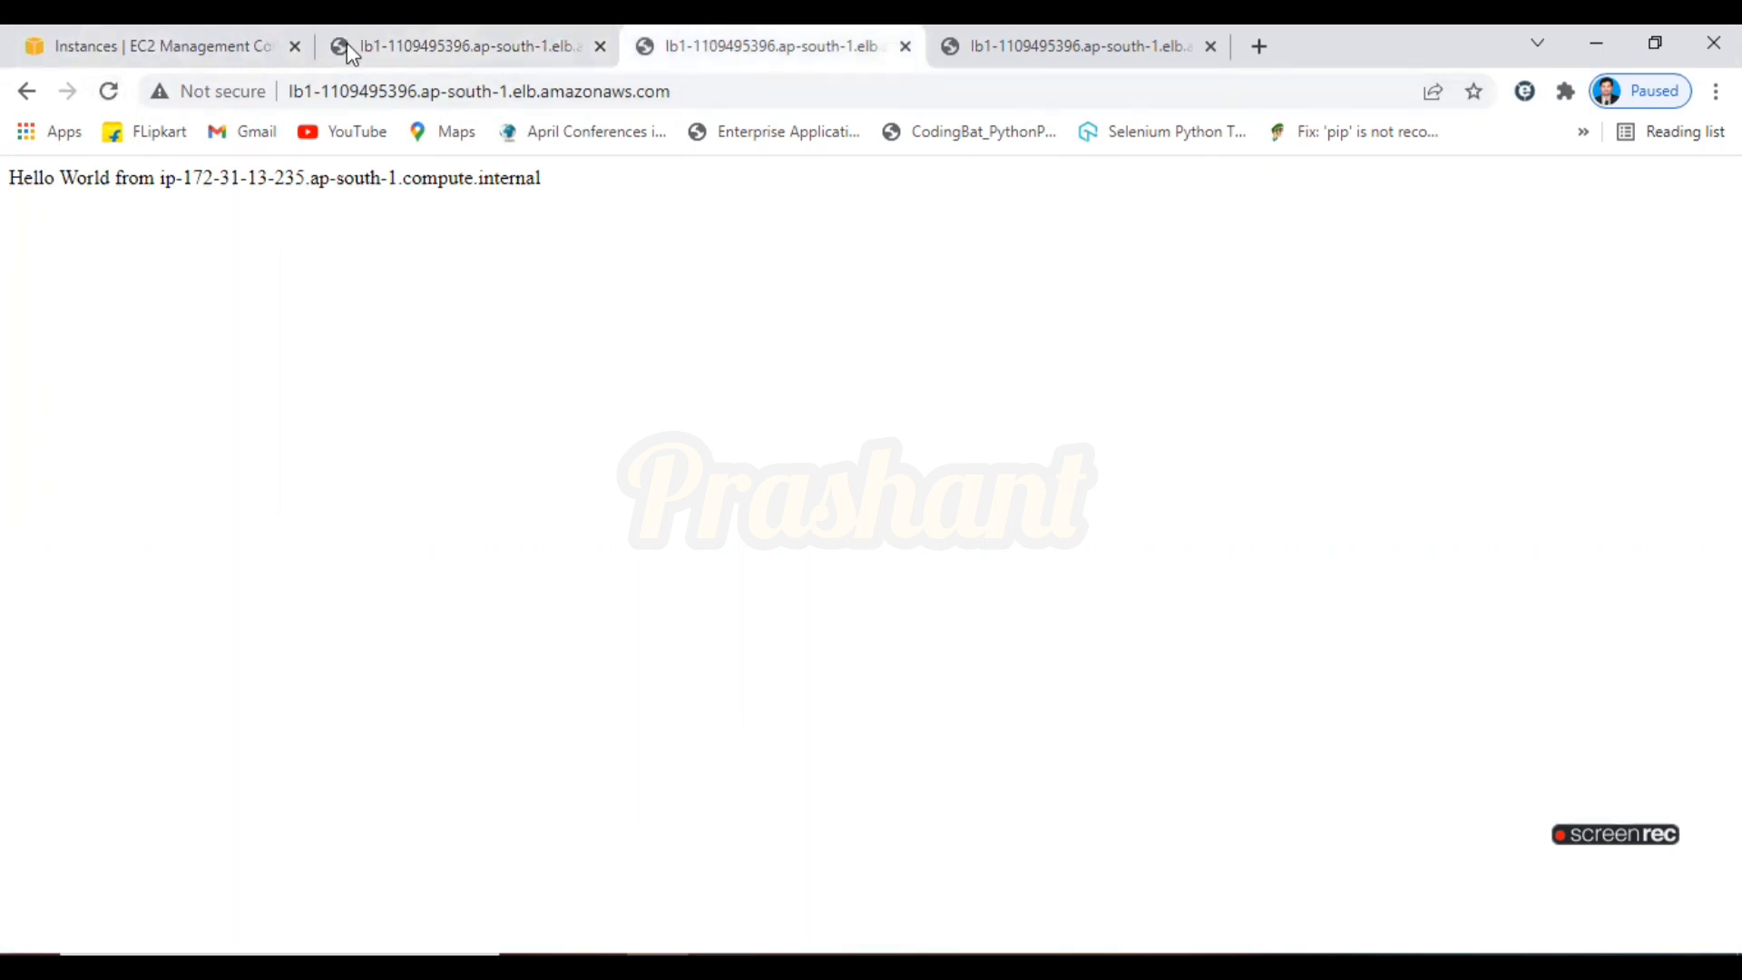
click(111, 91)
click(1145, 38)
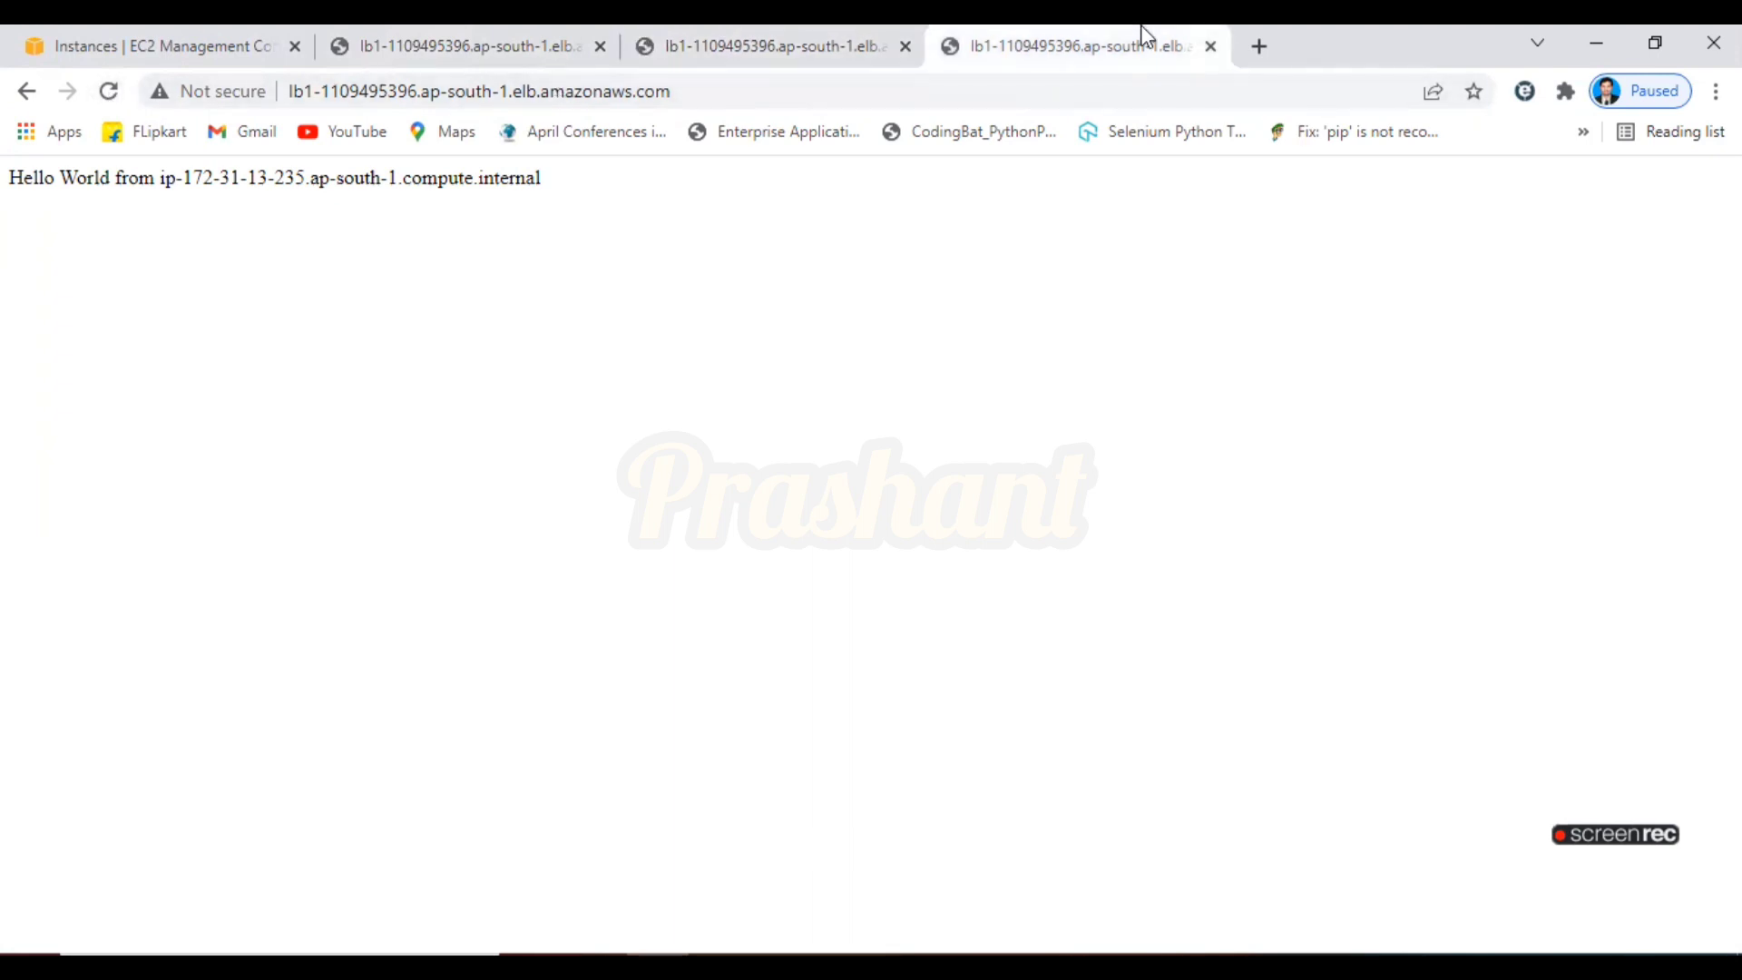
click(109, 90)
key(alt+Tab)
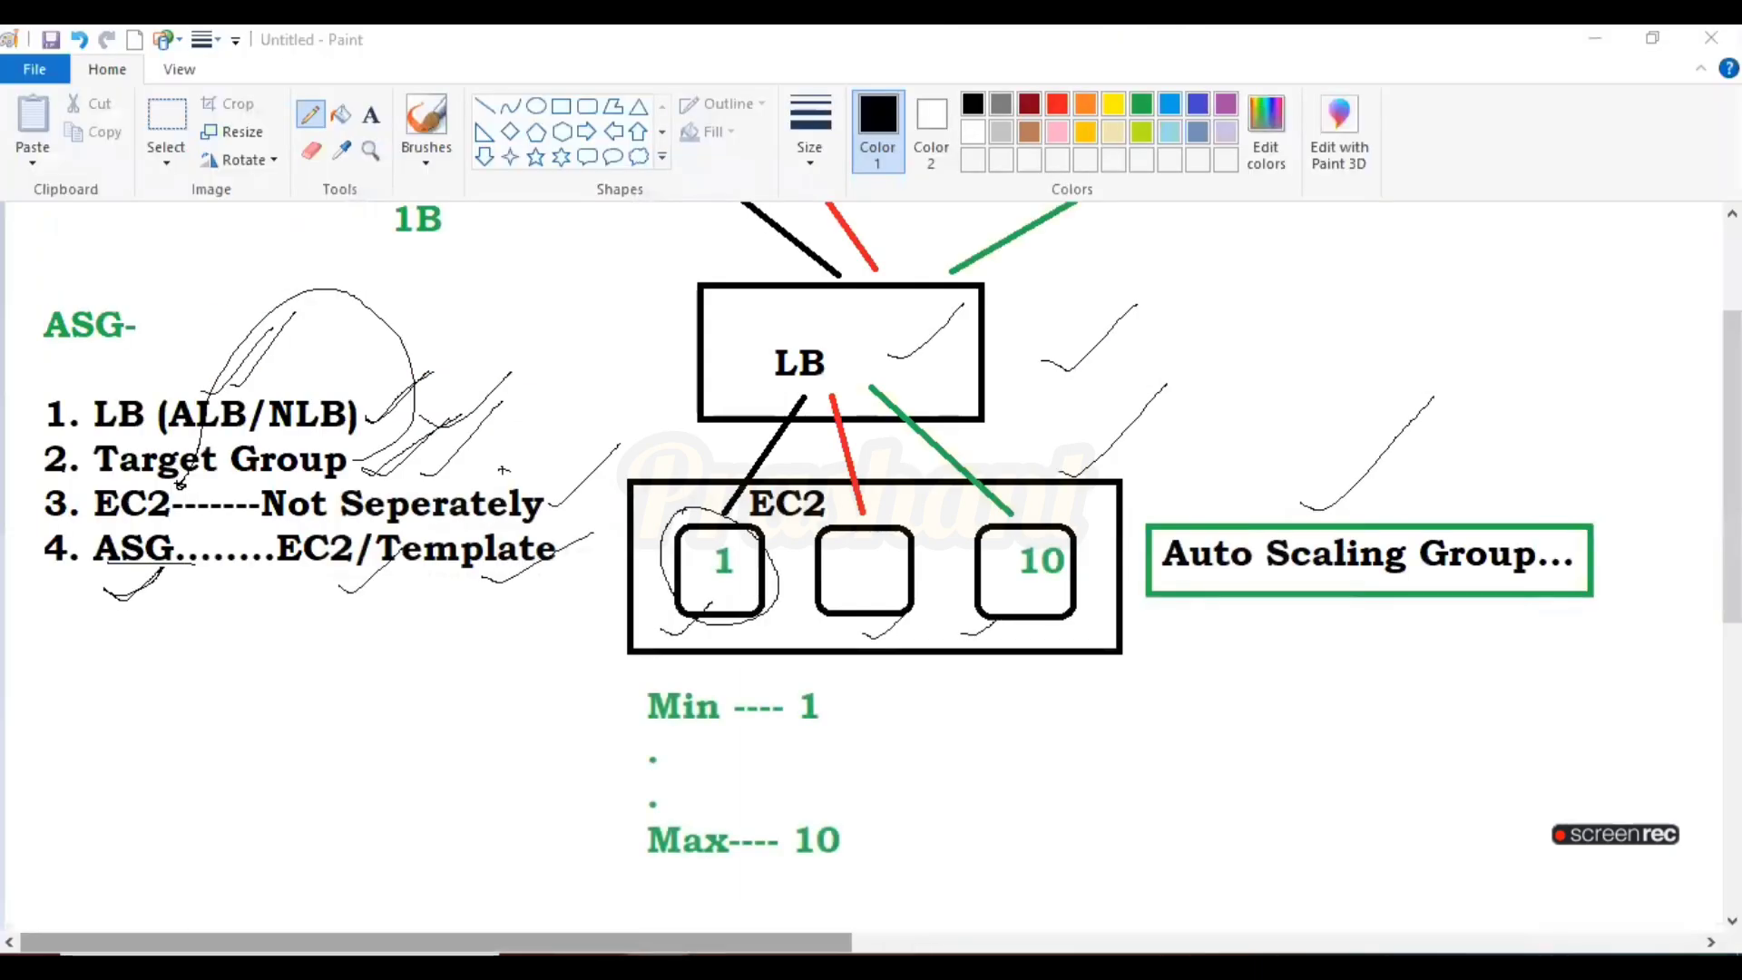
key(alt+Tab)
View the details of the new EC2 instance in ap-south-1a and refresh the instances list to check its status
click(167, 32)
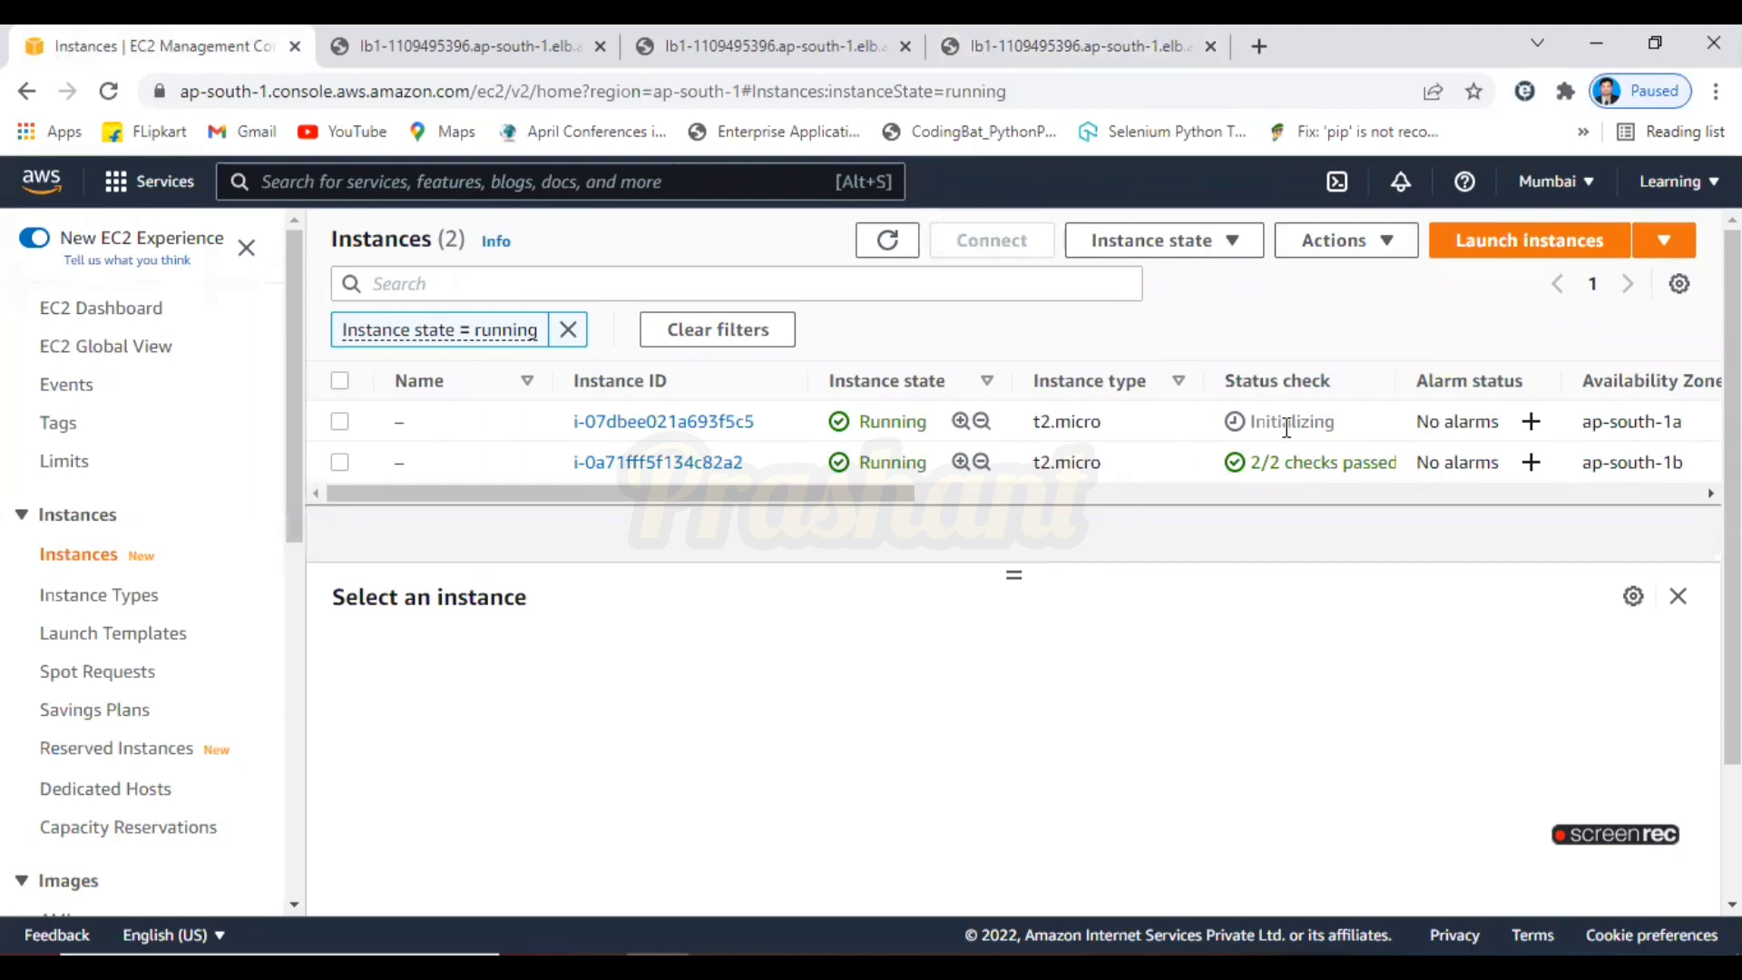
click(339, 422)
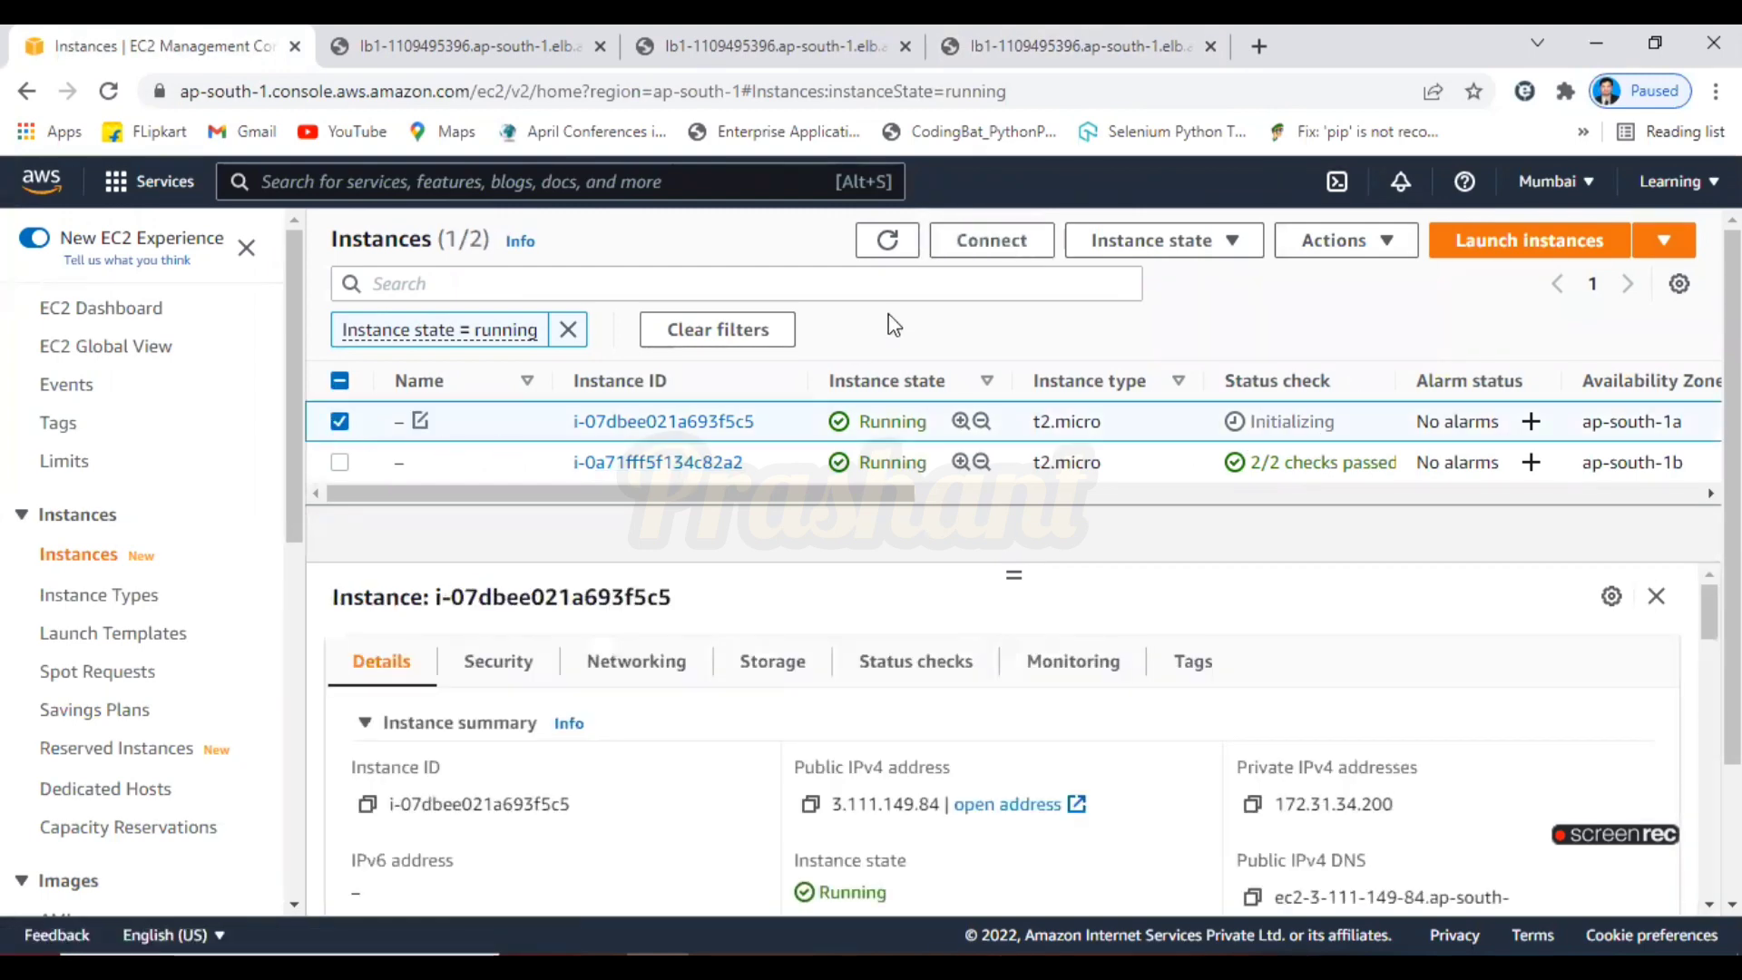
click(869, 246)
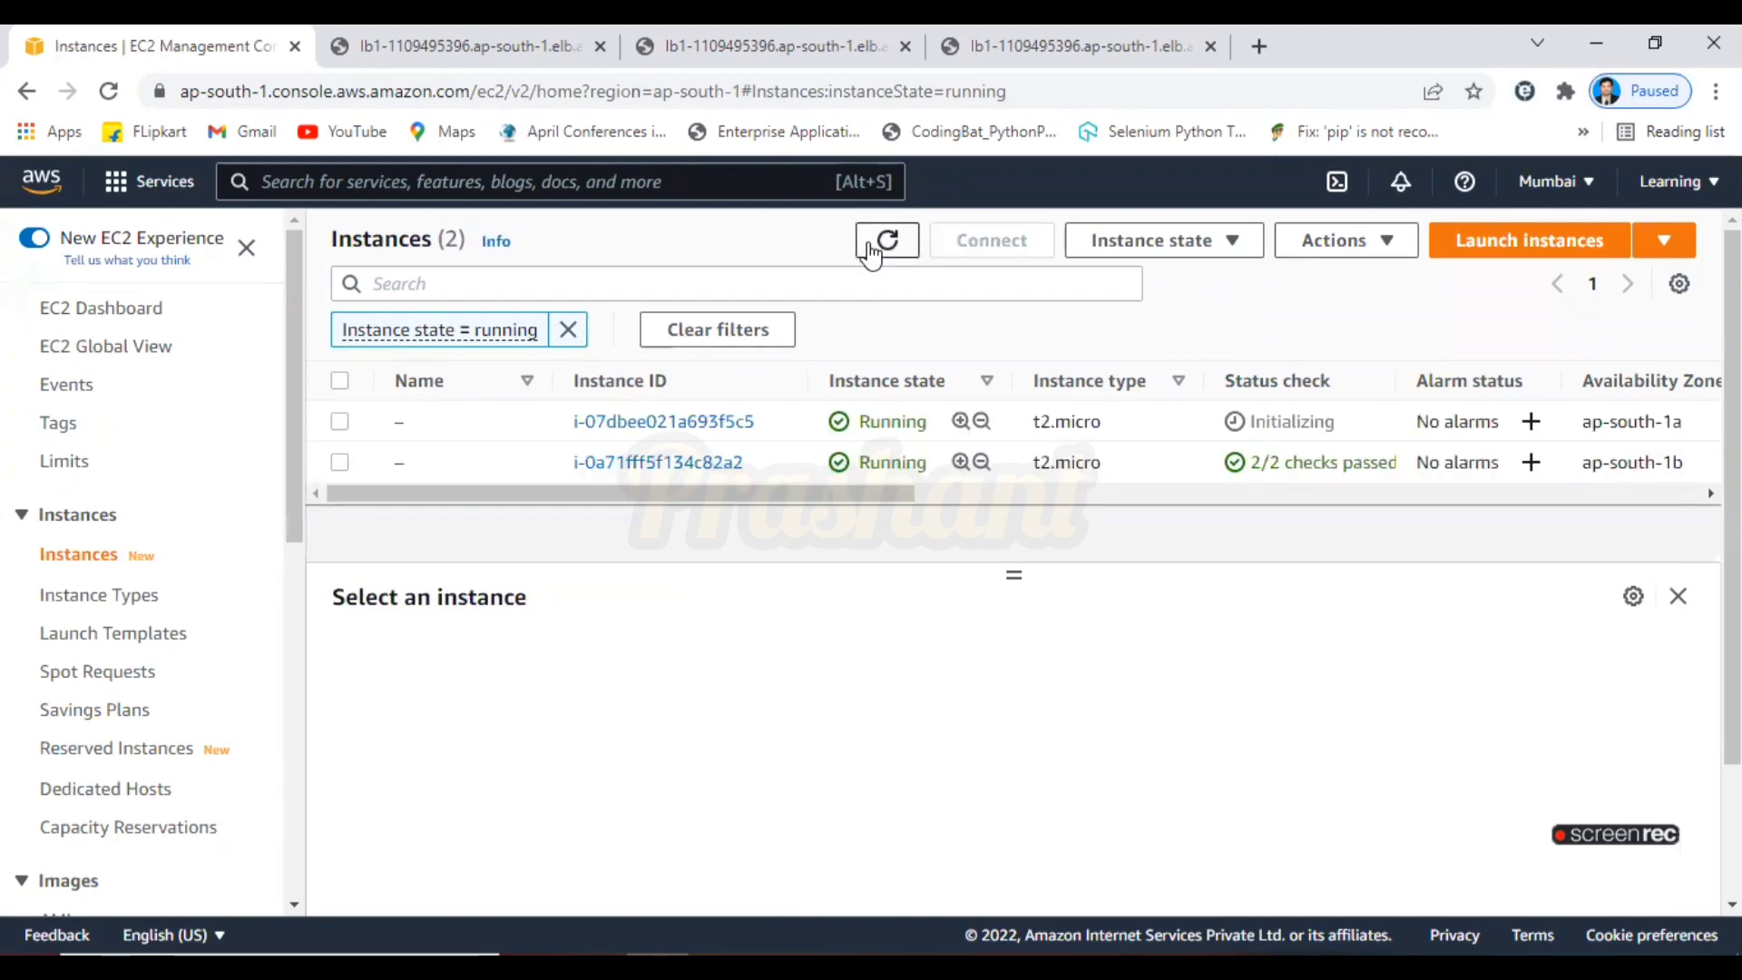
View the details of the ap-south-1a instance and keep refreshing the running instances list until its status check completes
click(340, 421)
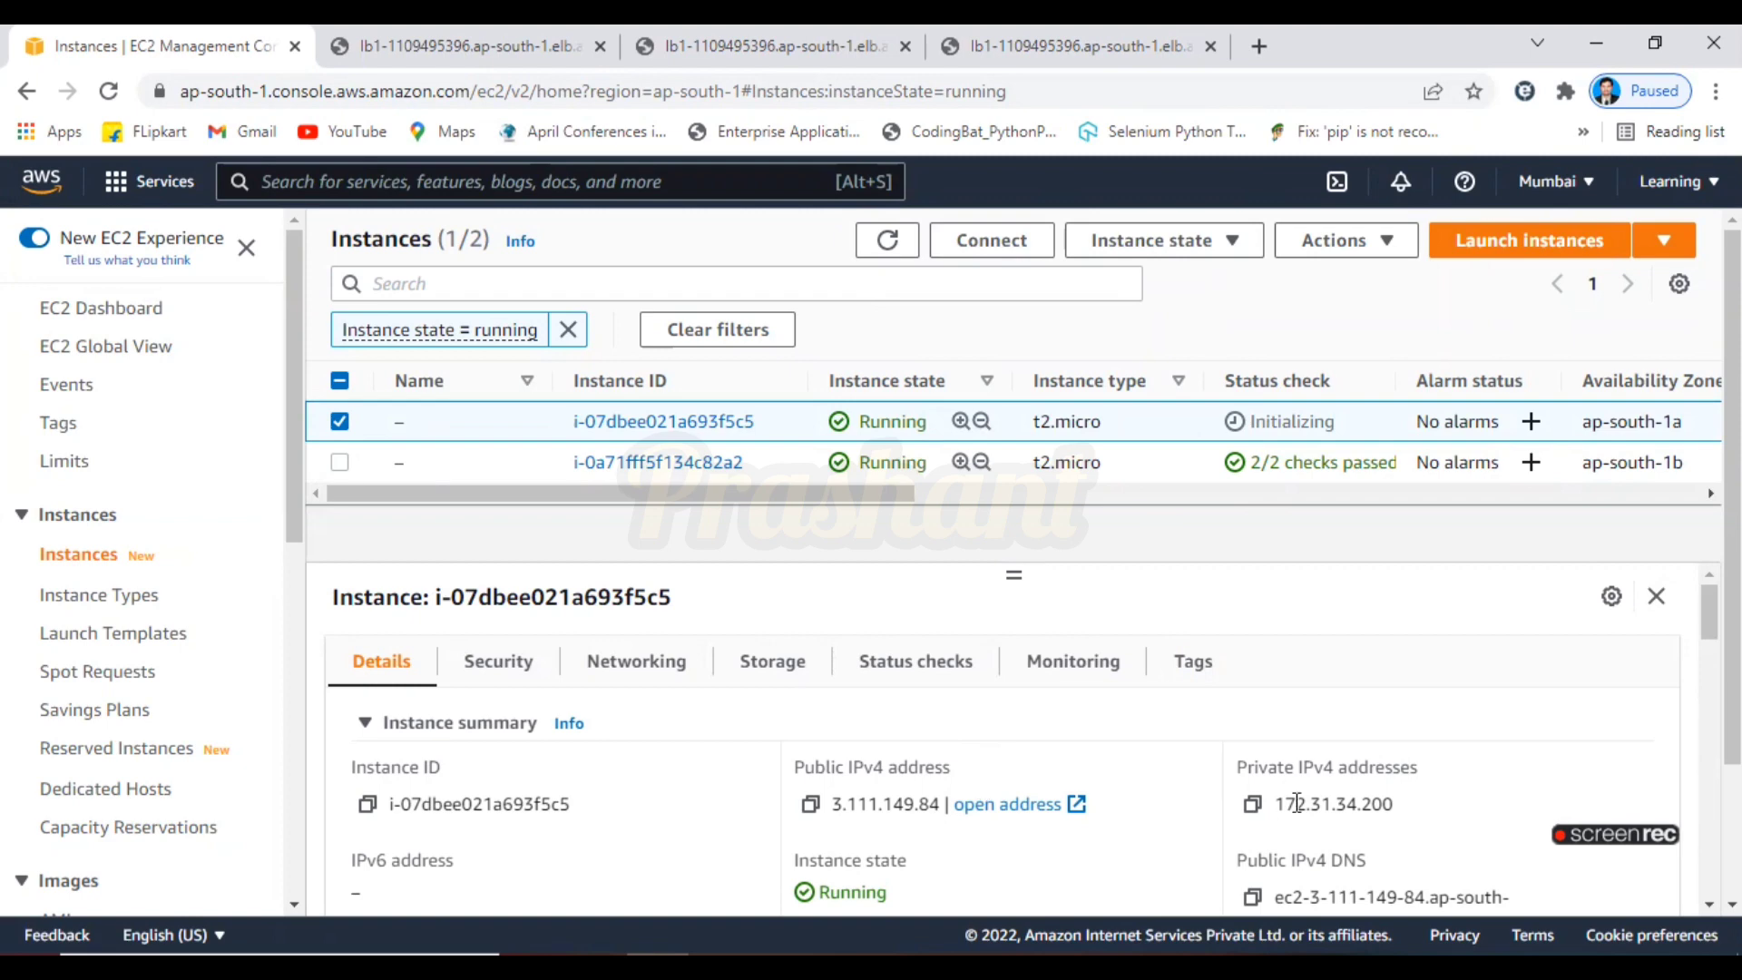
click(889, 242)
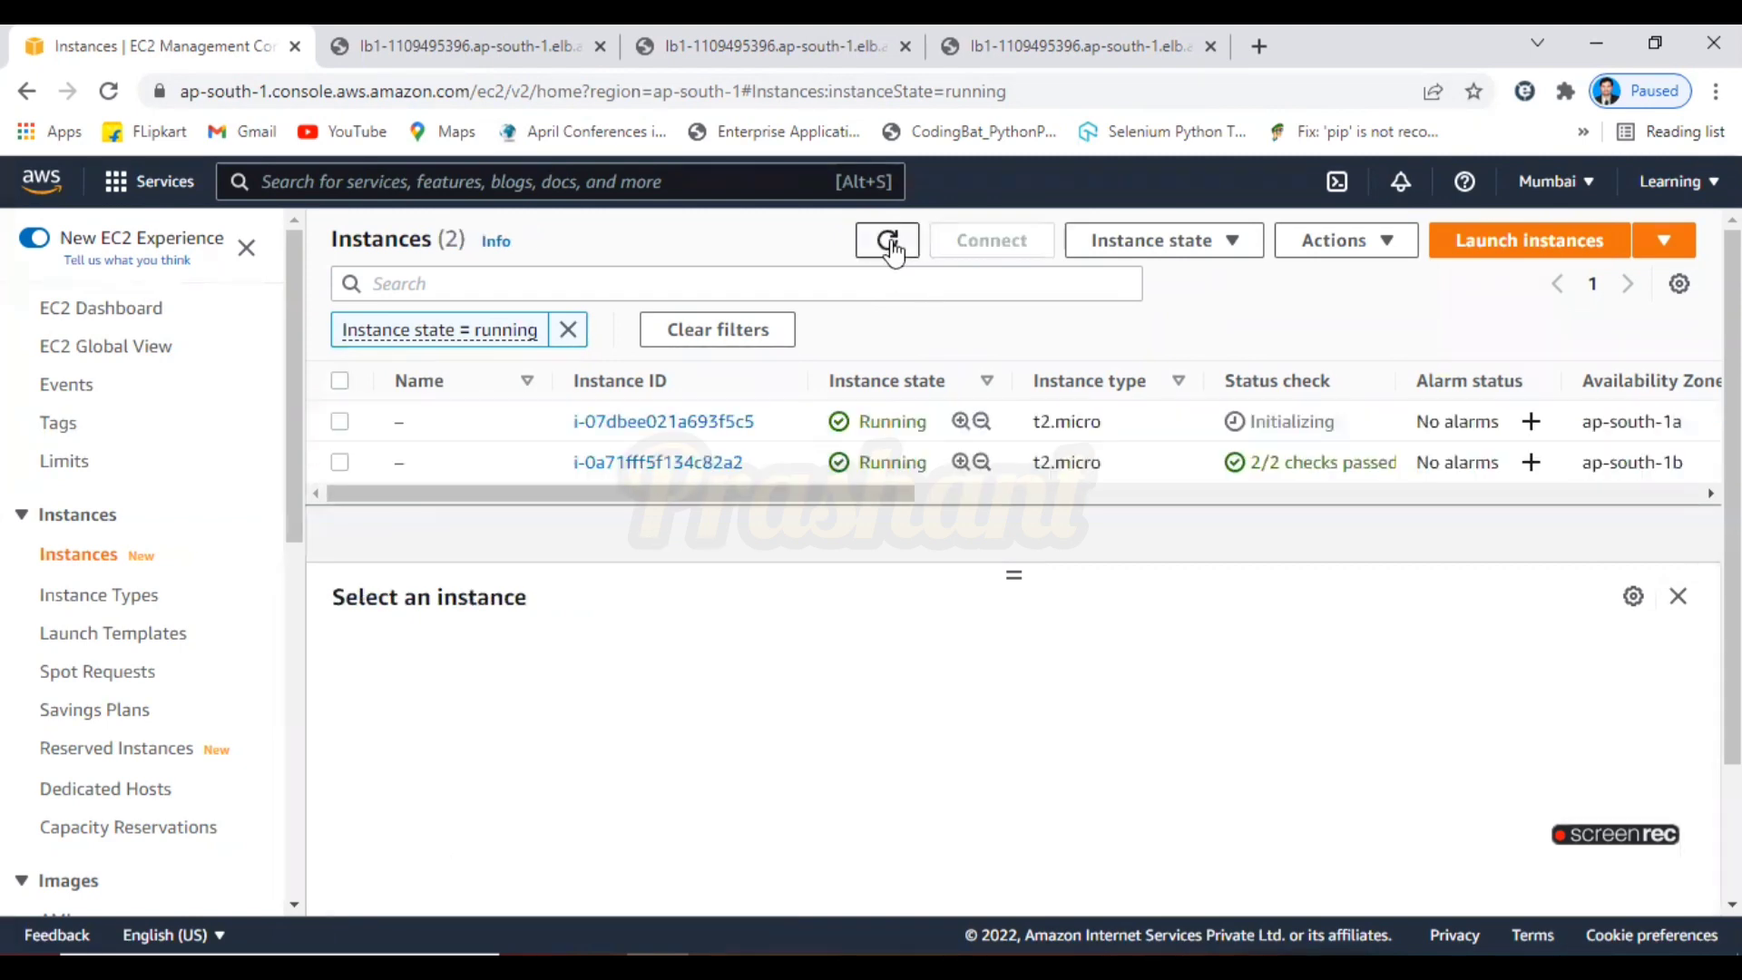
click(888, 241)
click(889, 241)
click(888, 241)
click(888, 242)
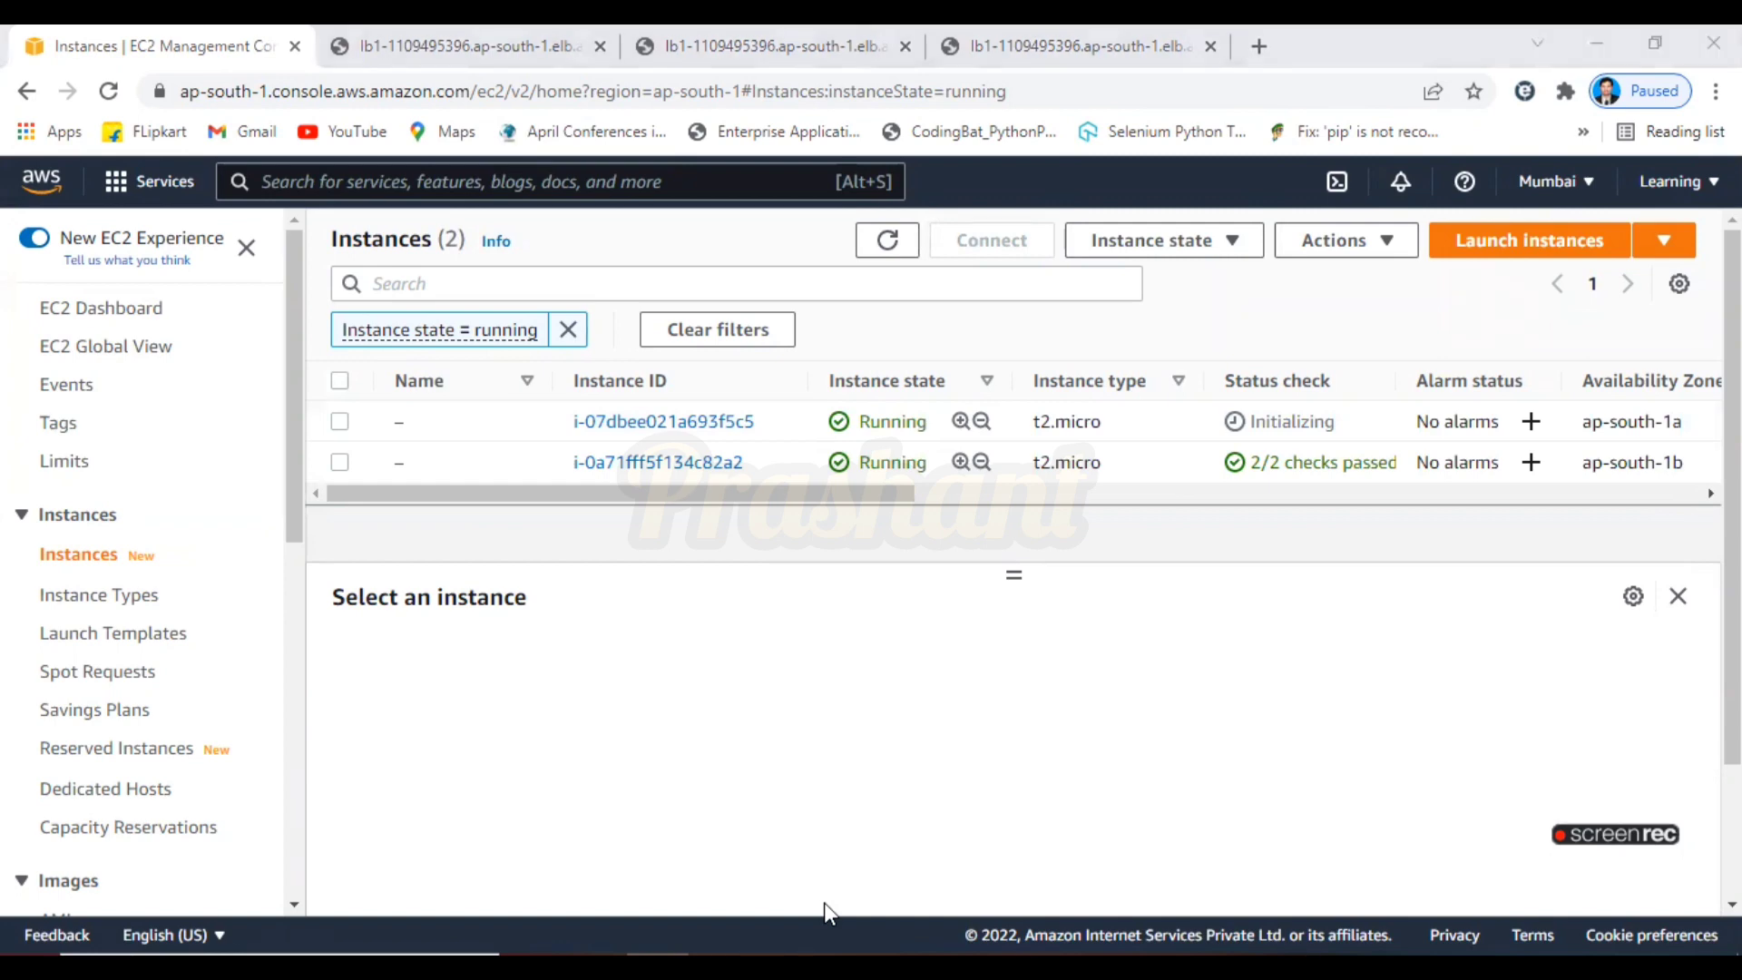
click(339, 422)
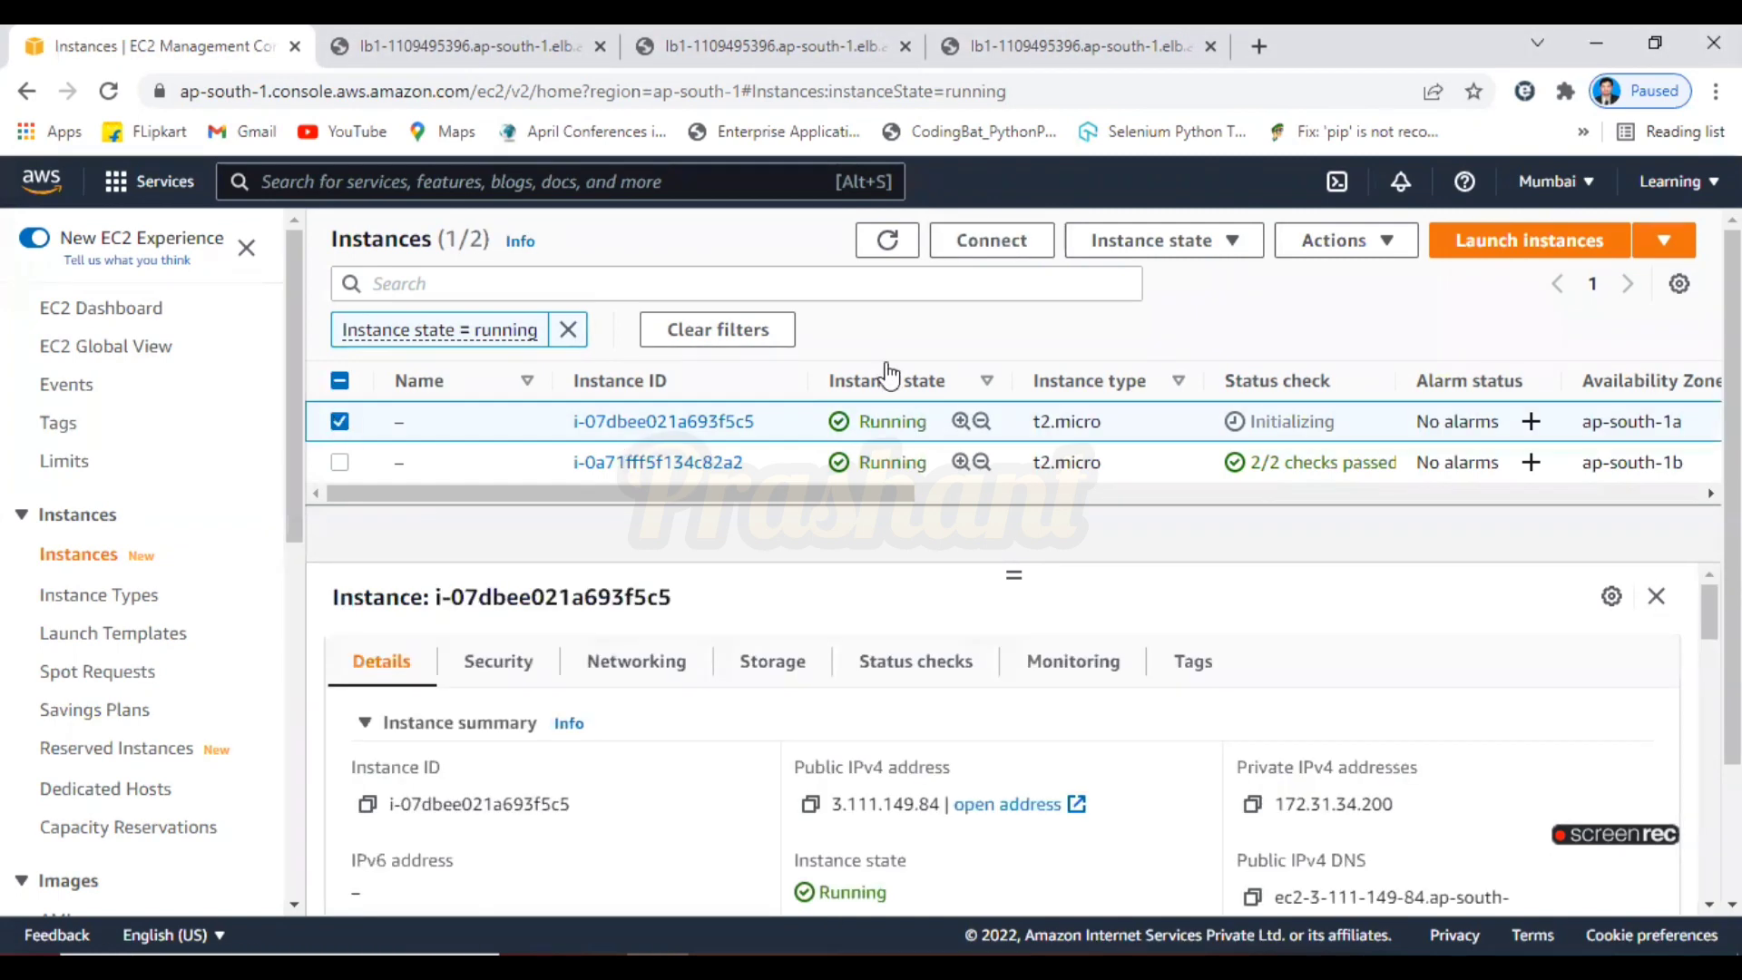
click(893, 255)
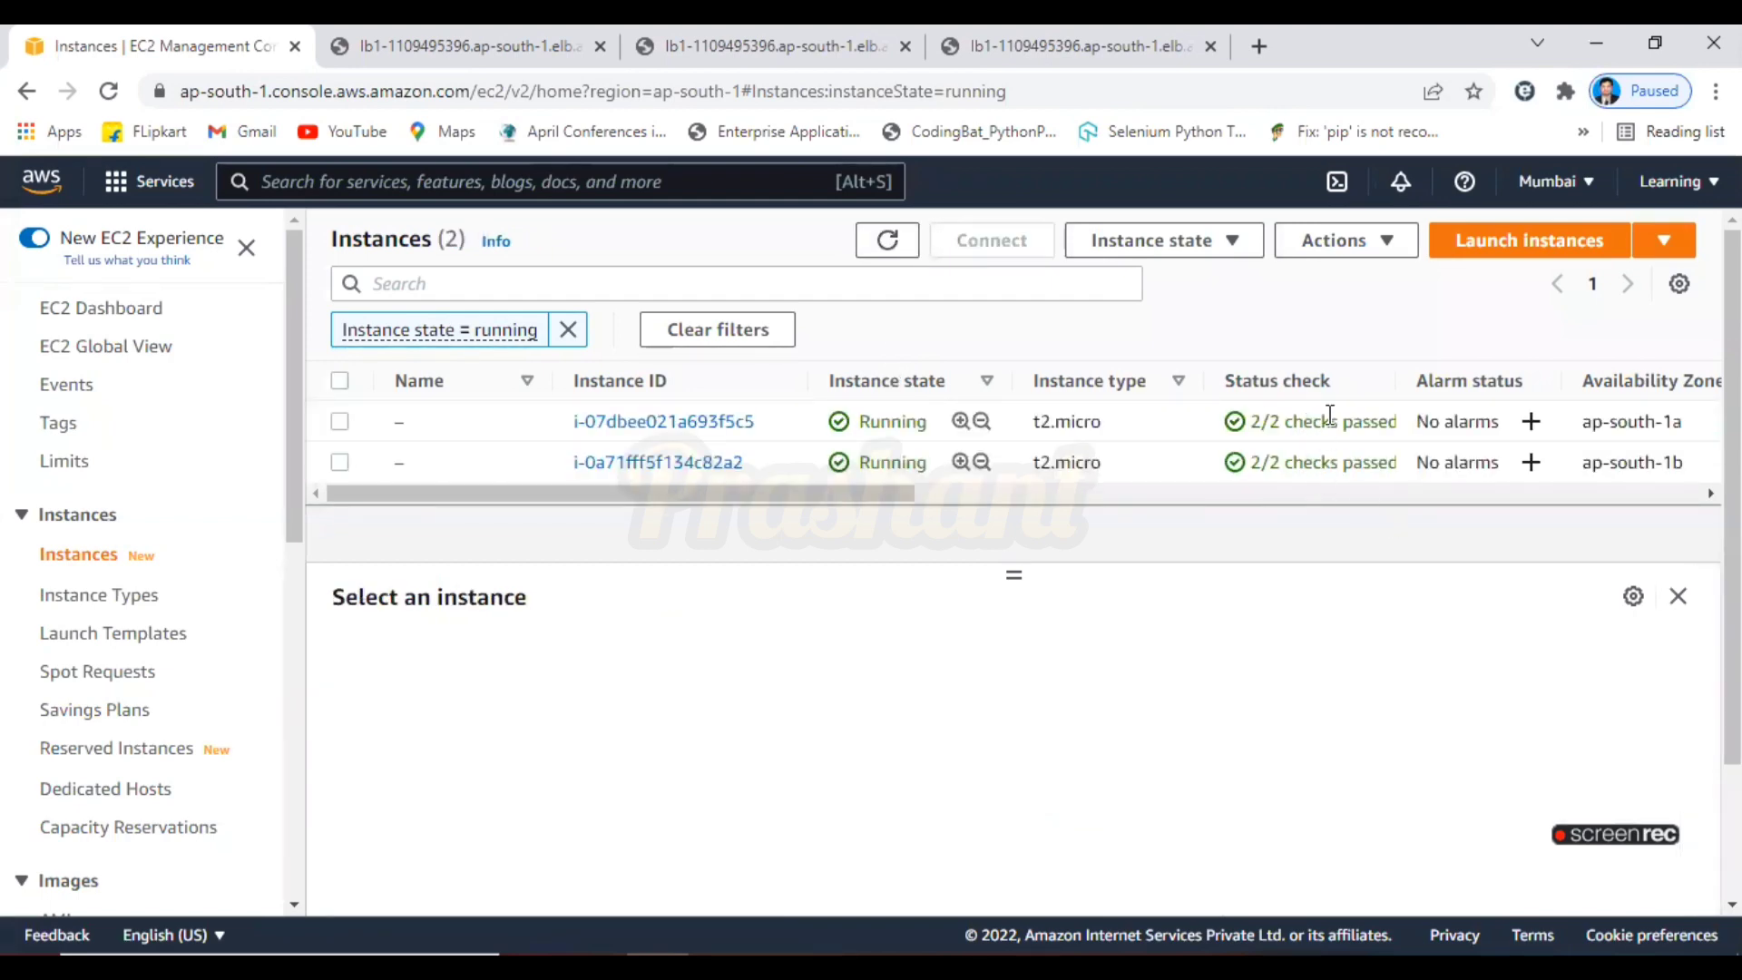
Reload the LB1 page in the first two load balancer tabs to compare which instance answers
click(390, 41)
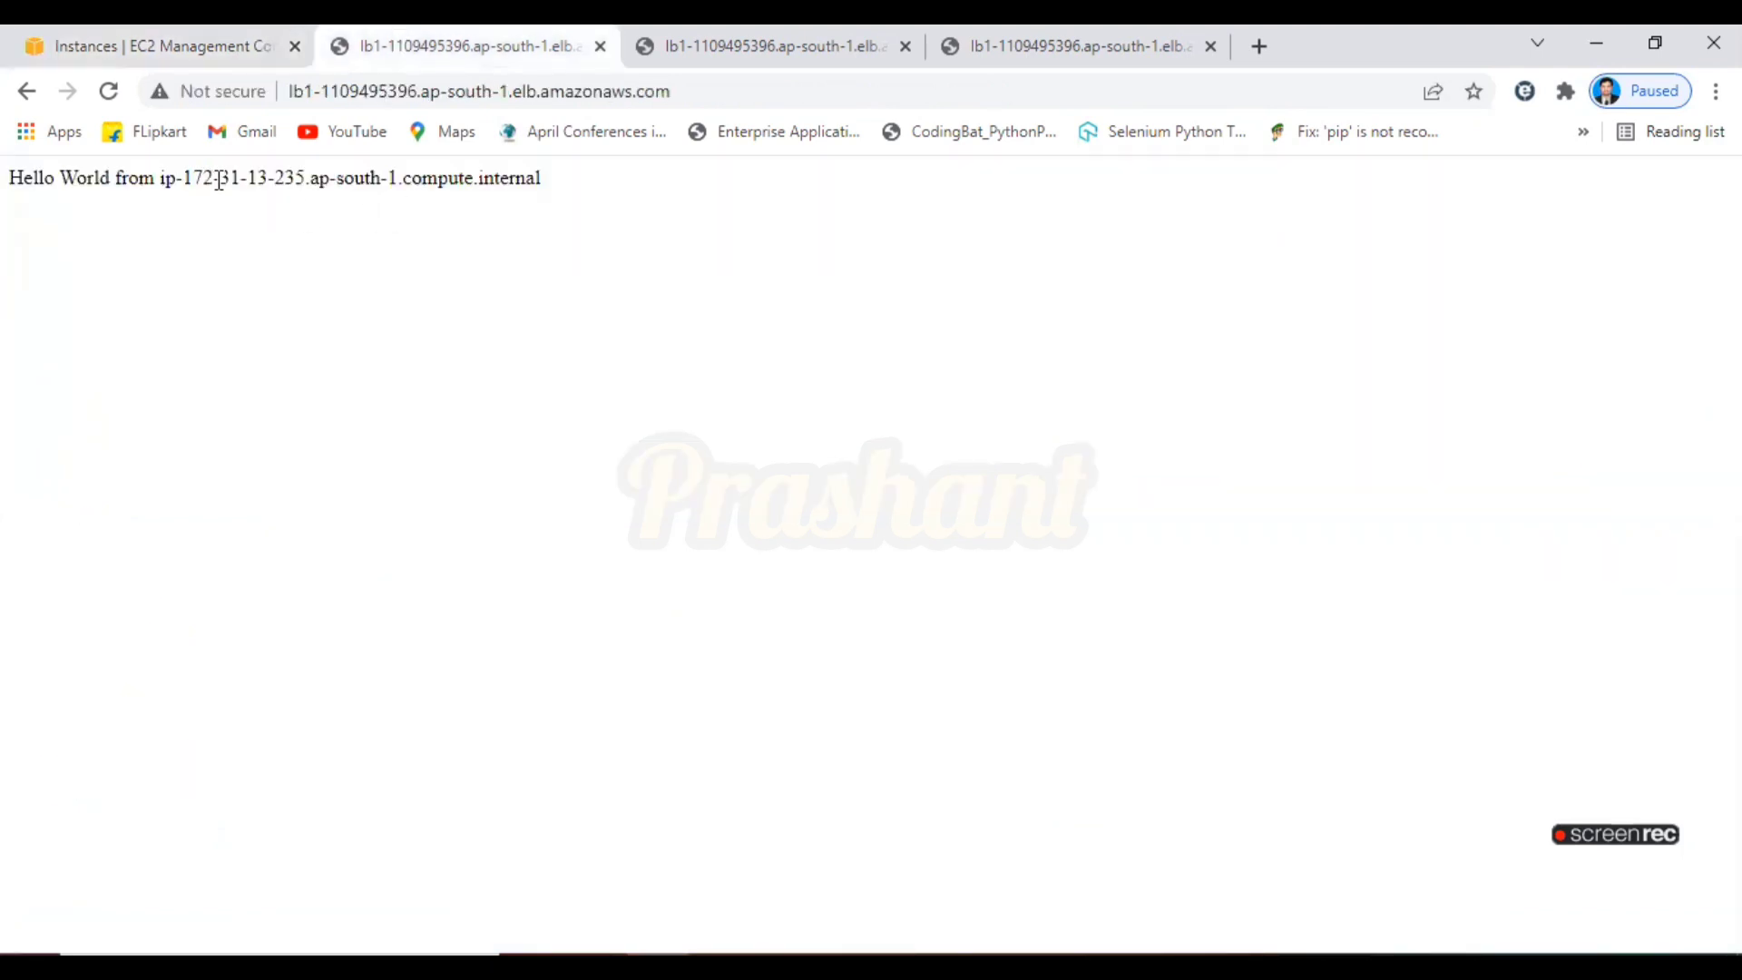
click(109, 94)
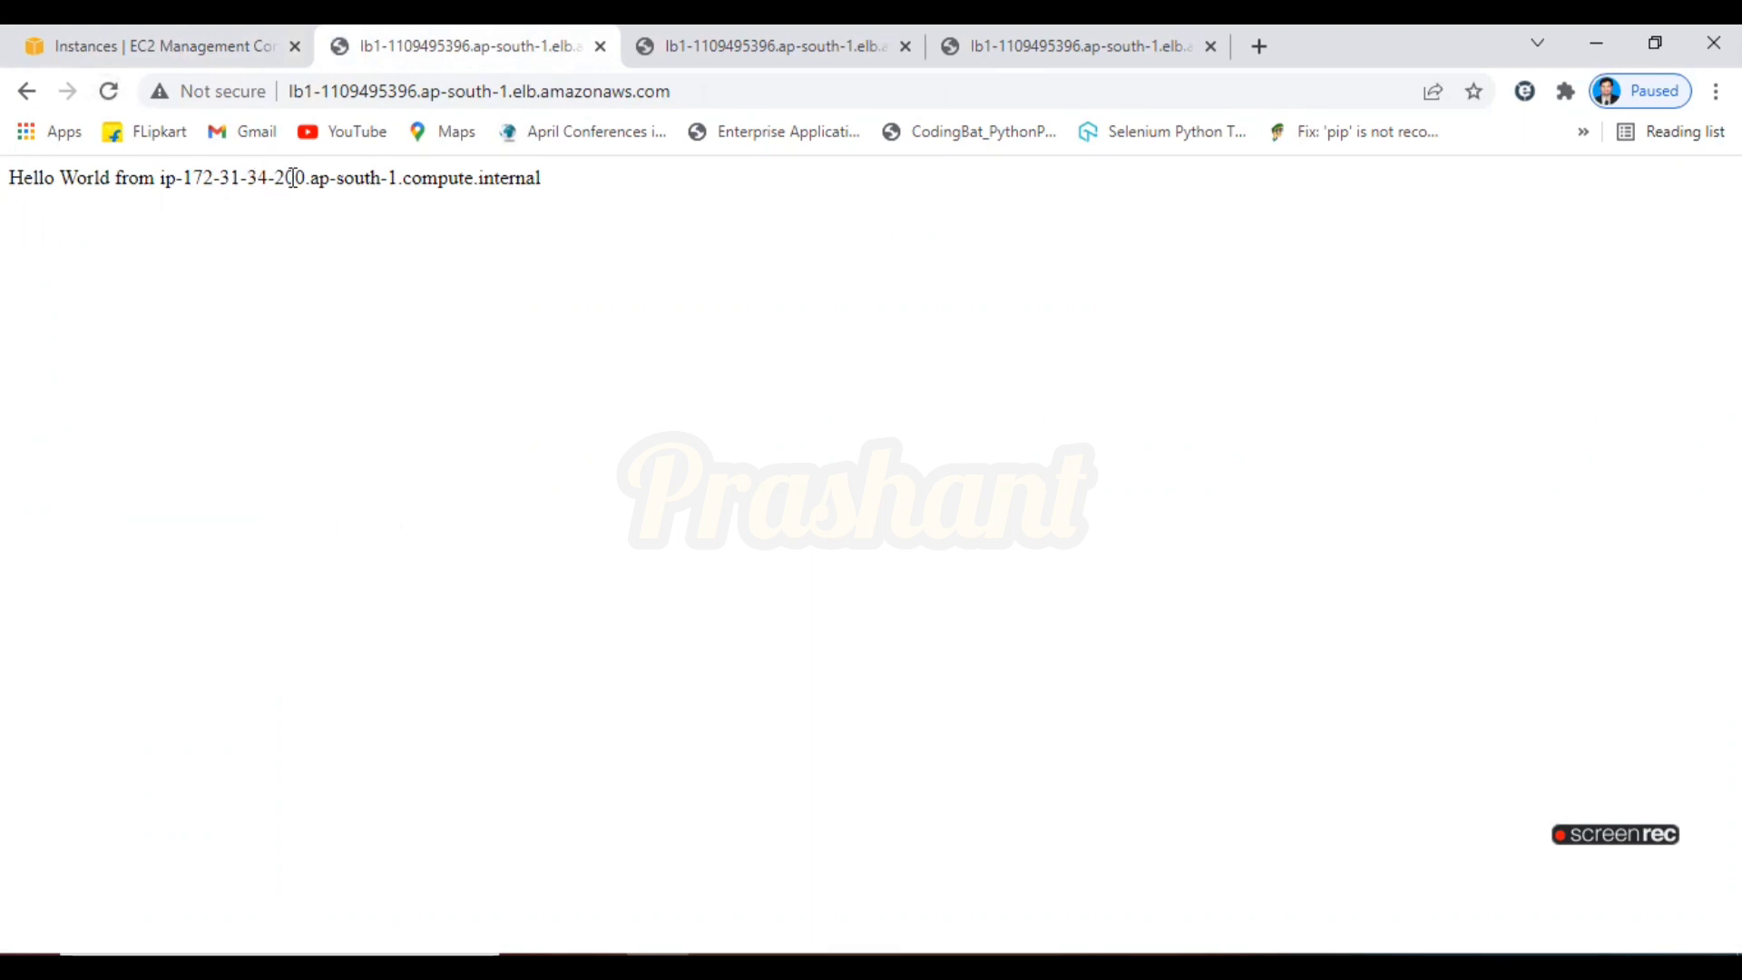
click(692, 35)
click(111, 93)
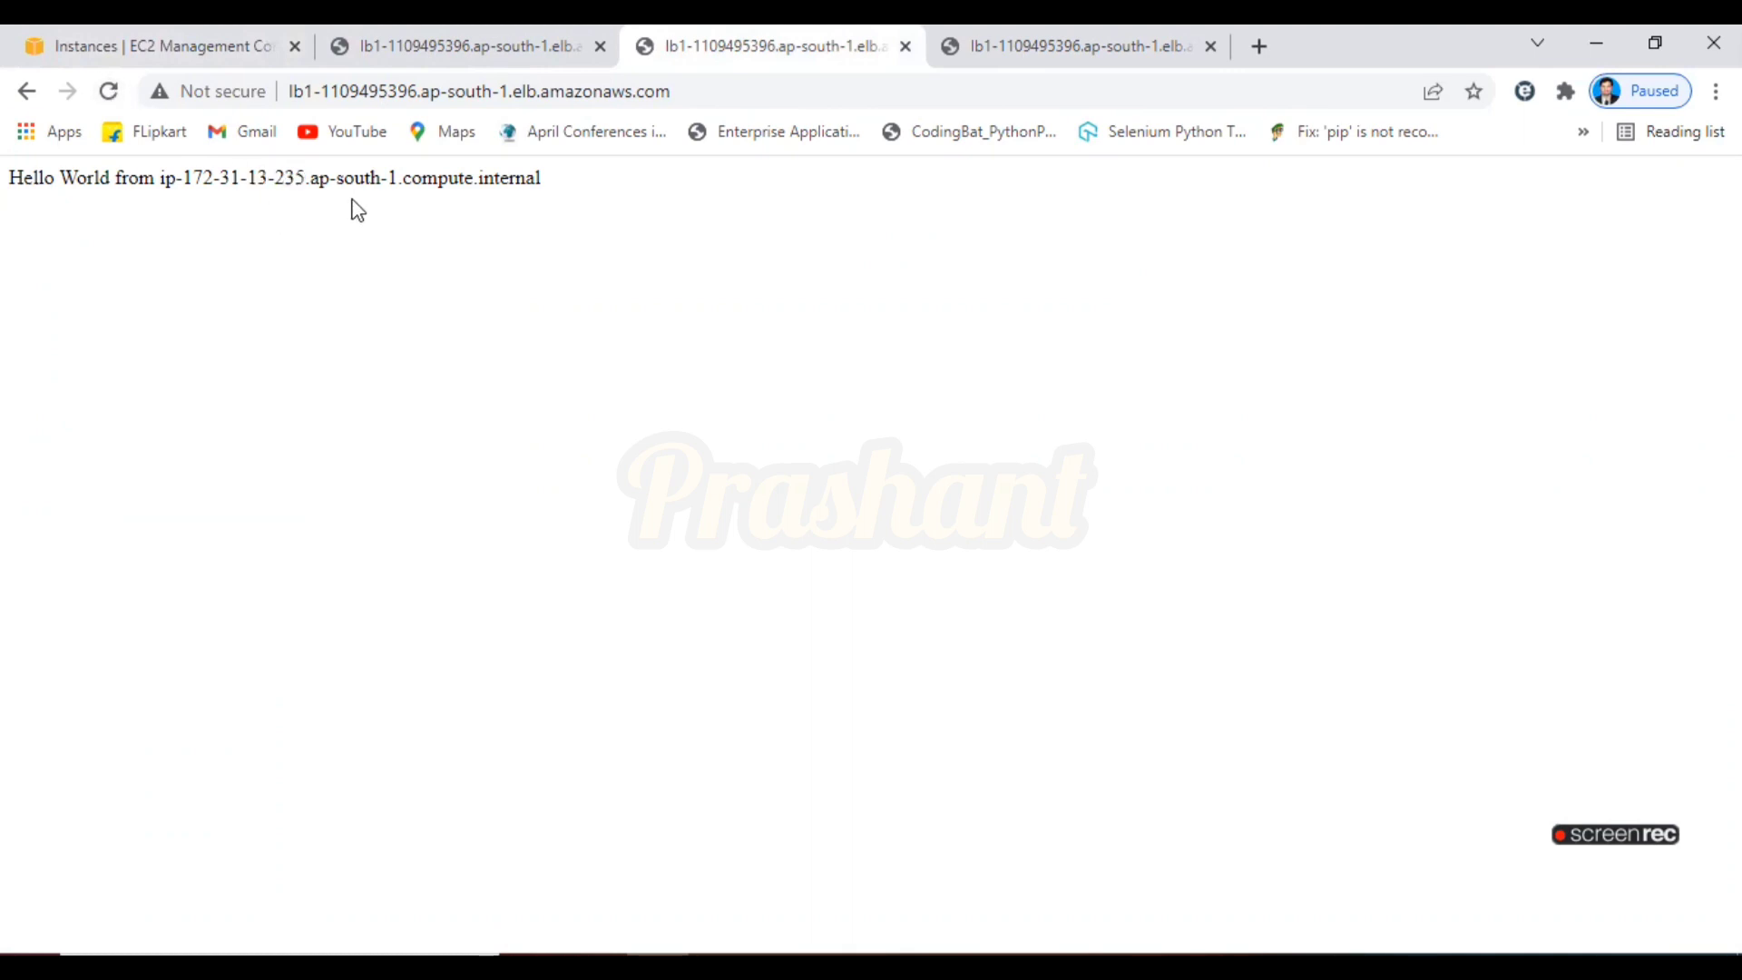
click(111, 93)
click(111, 93)
Close the two extra LB1 tabs, keeping one, and reload it repeatedly to check the answering instance's private IP
click(906, 48)
click(906, 48)
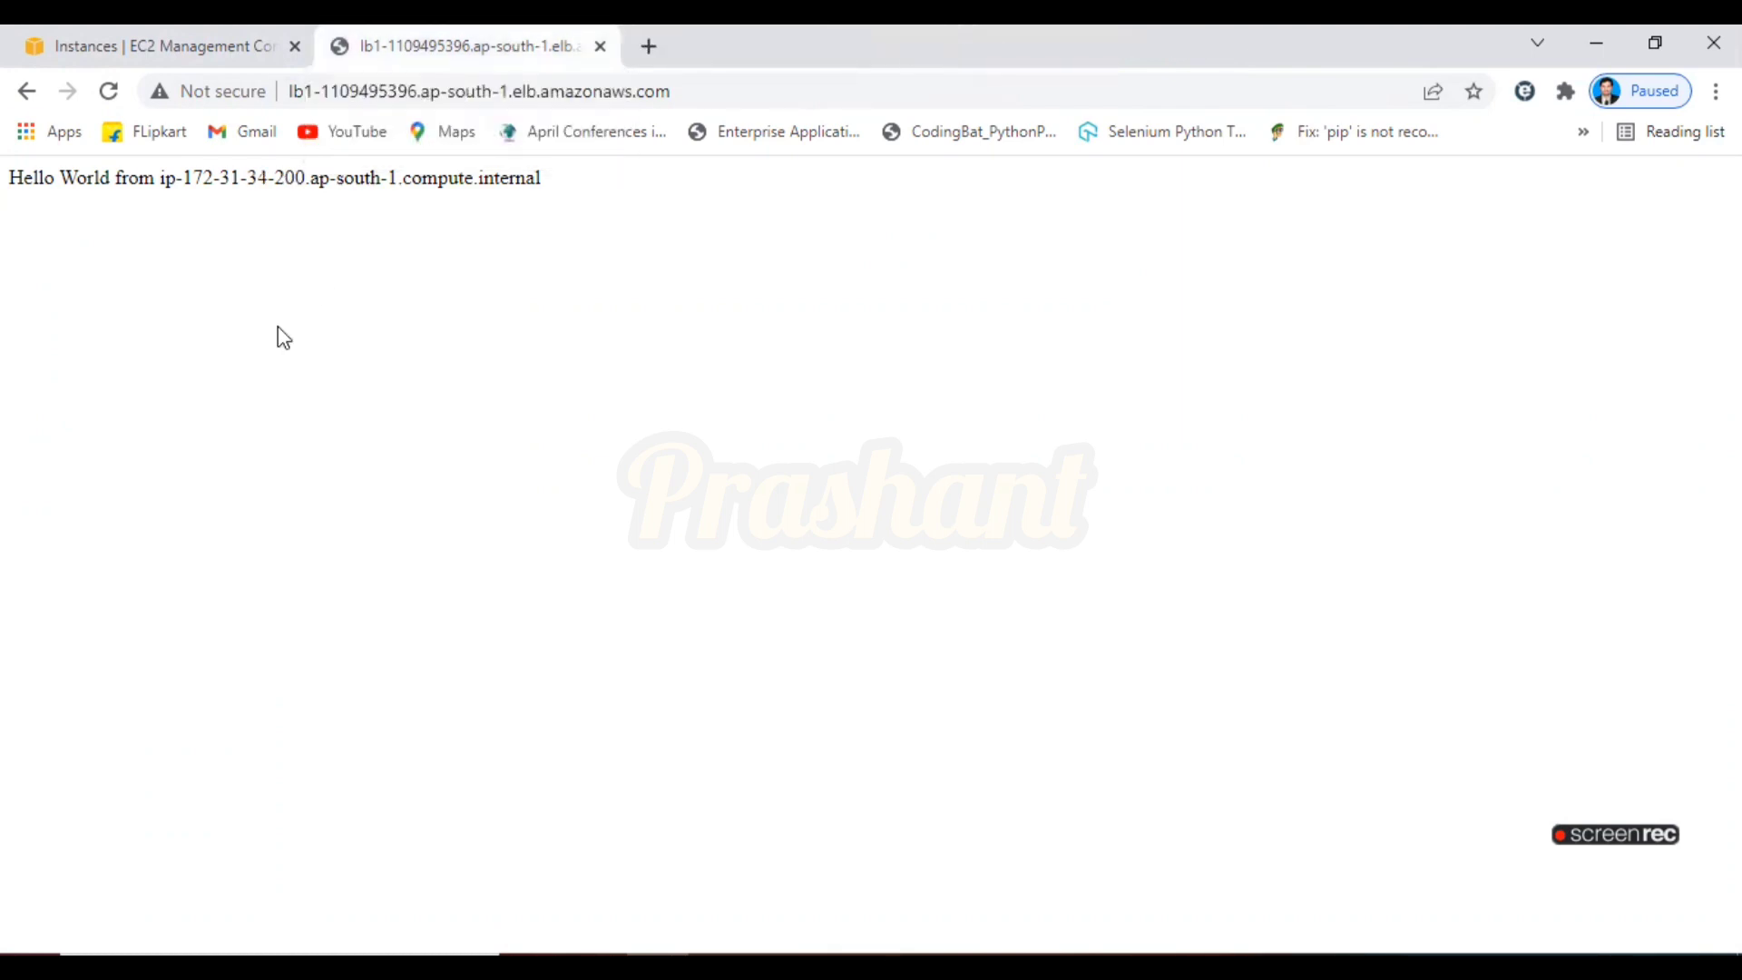
click(106, 93)
click(107, 92)
click(111, 92)
drag(186, 177, 304, 178)
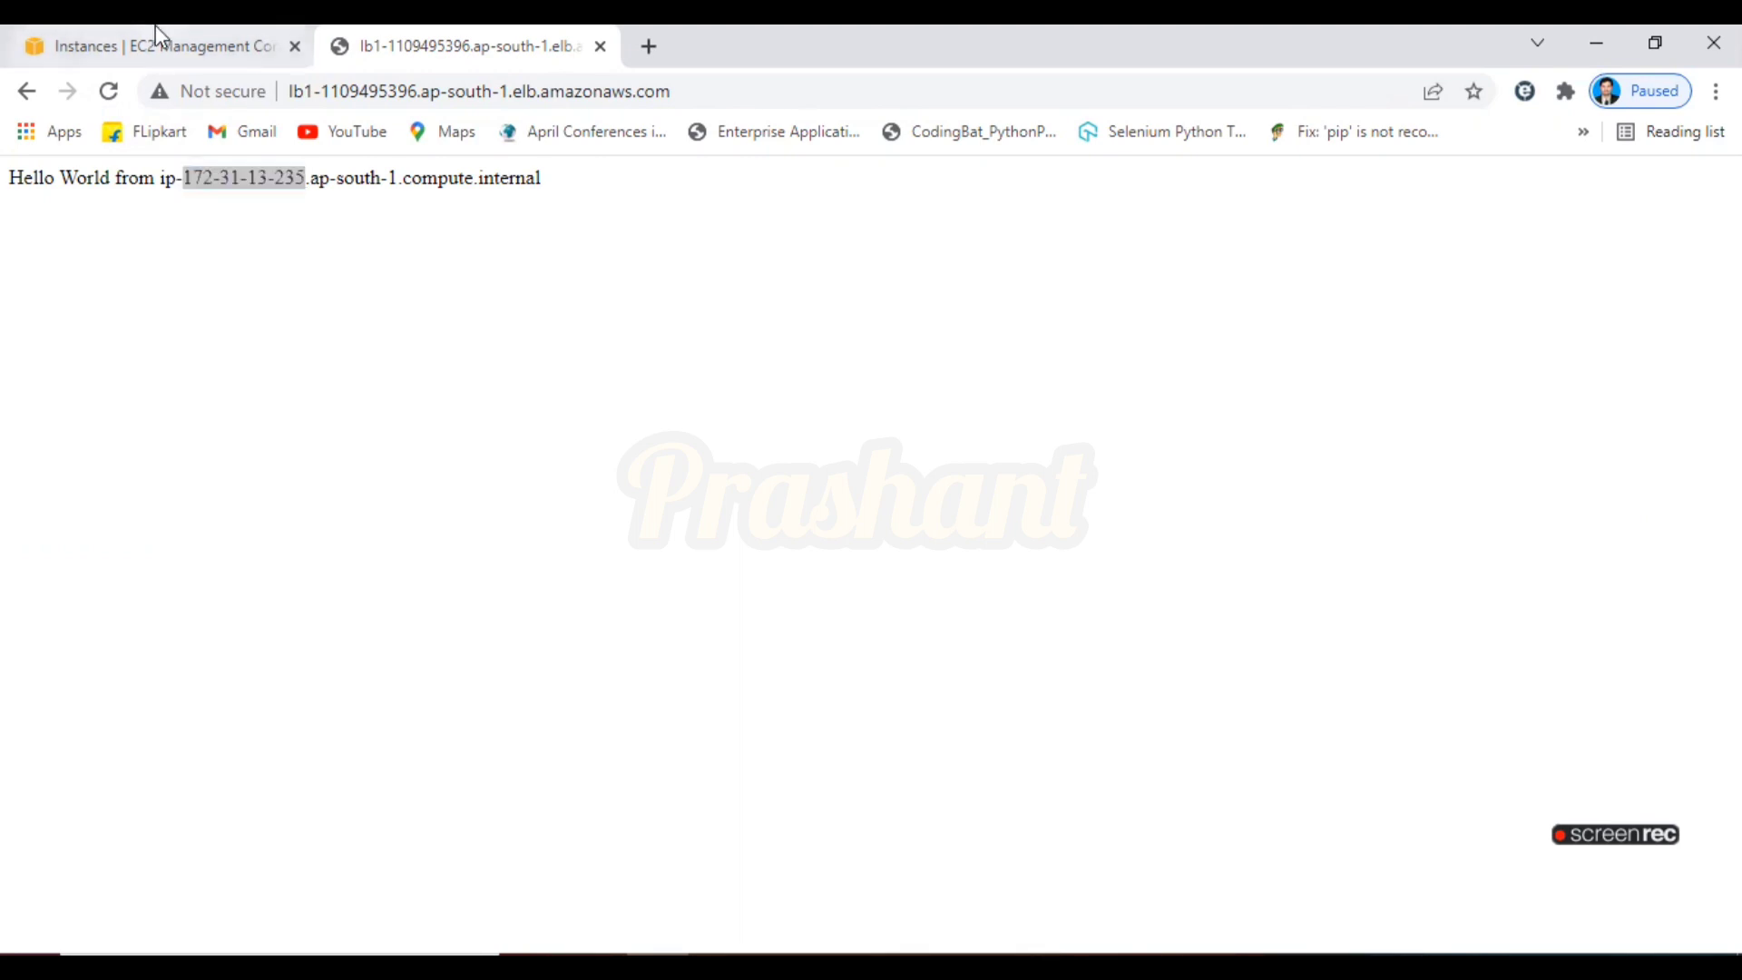
Set ASG1's maximum capacity and desired capacity to 3 and update the group size
click(155, 41)
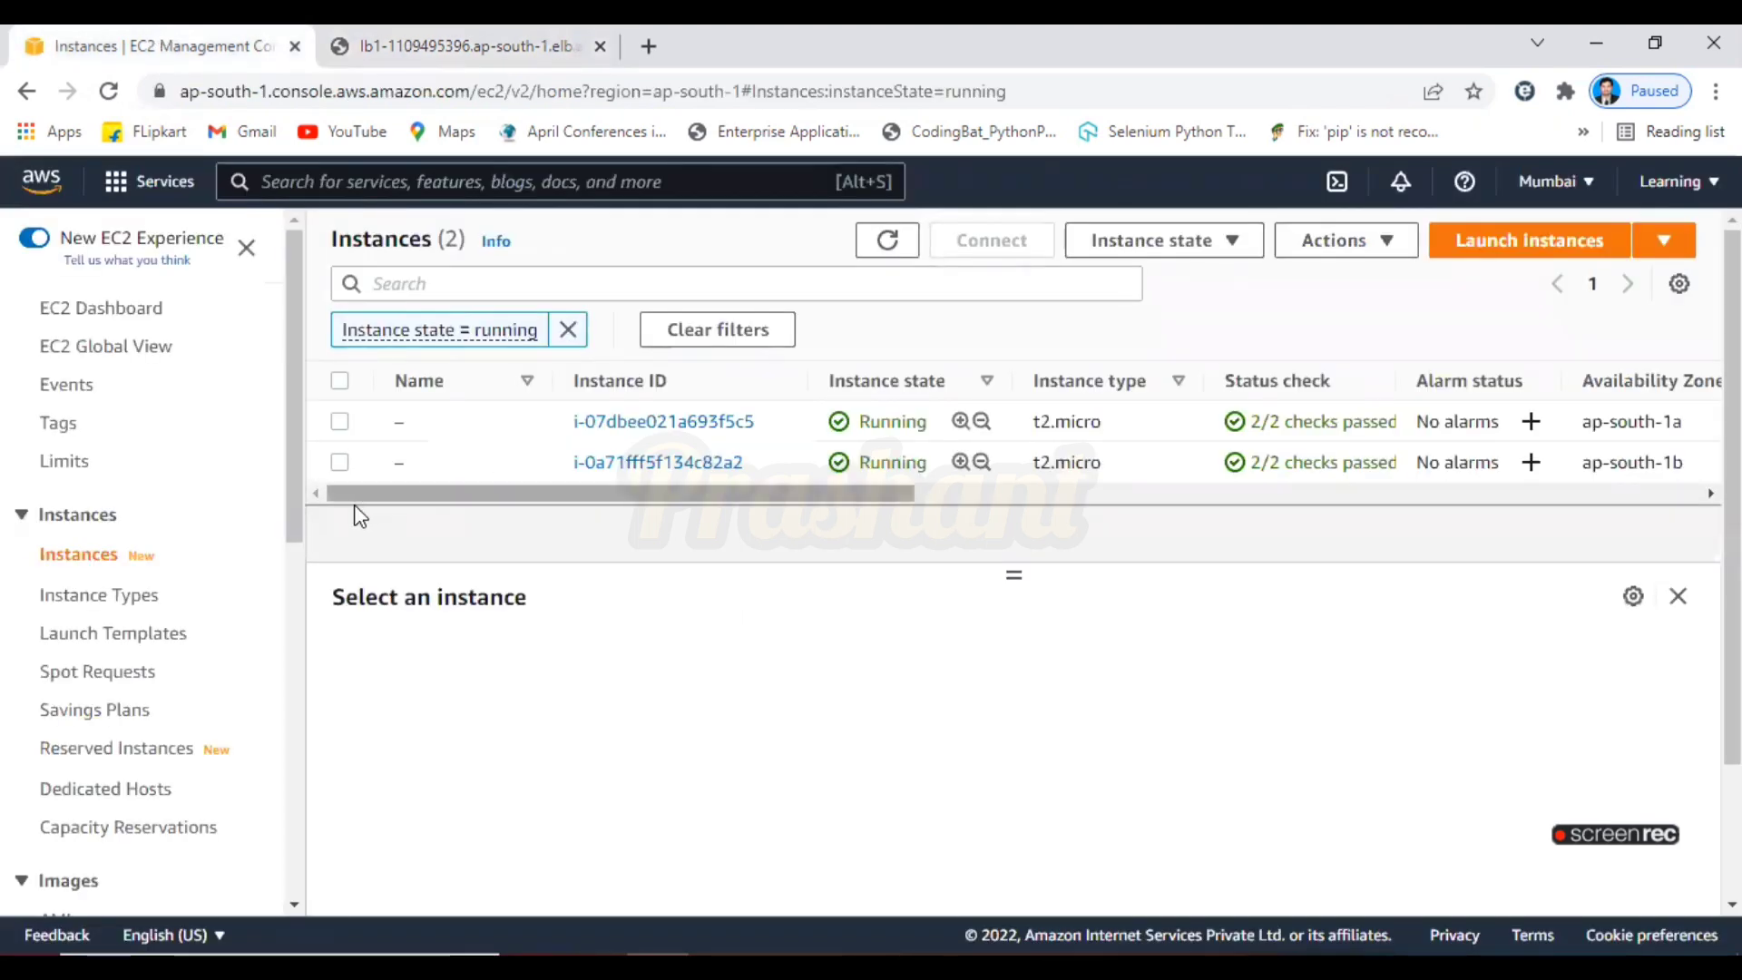
drag(291, 417, 311, 797)
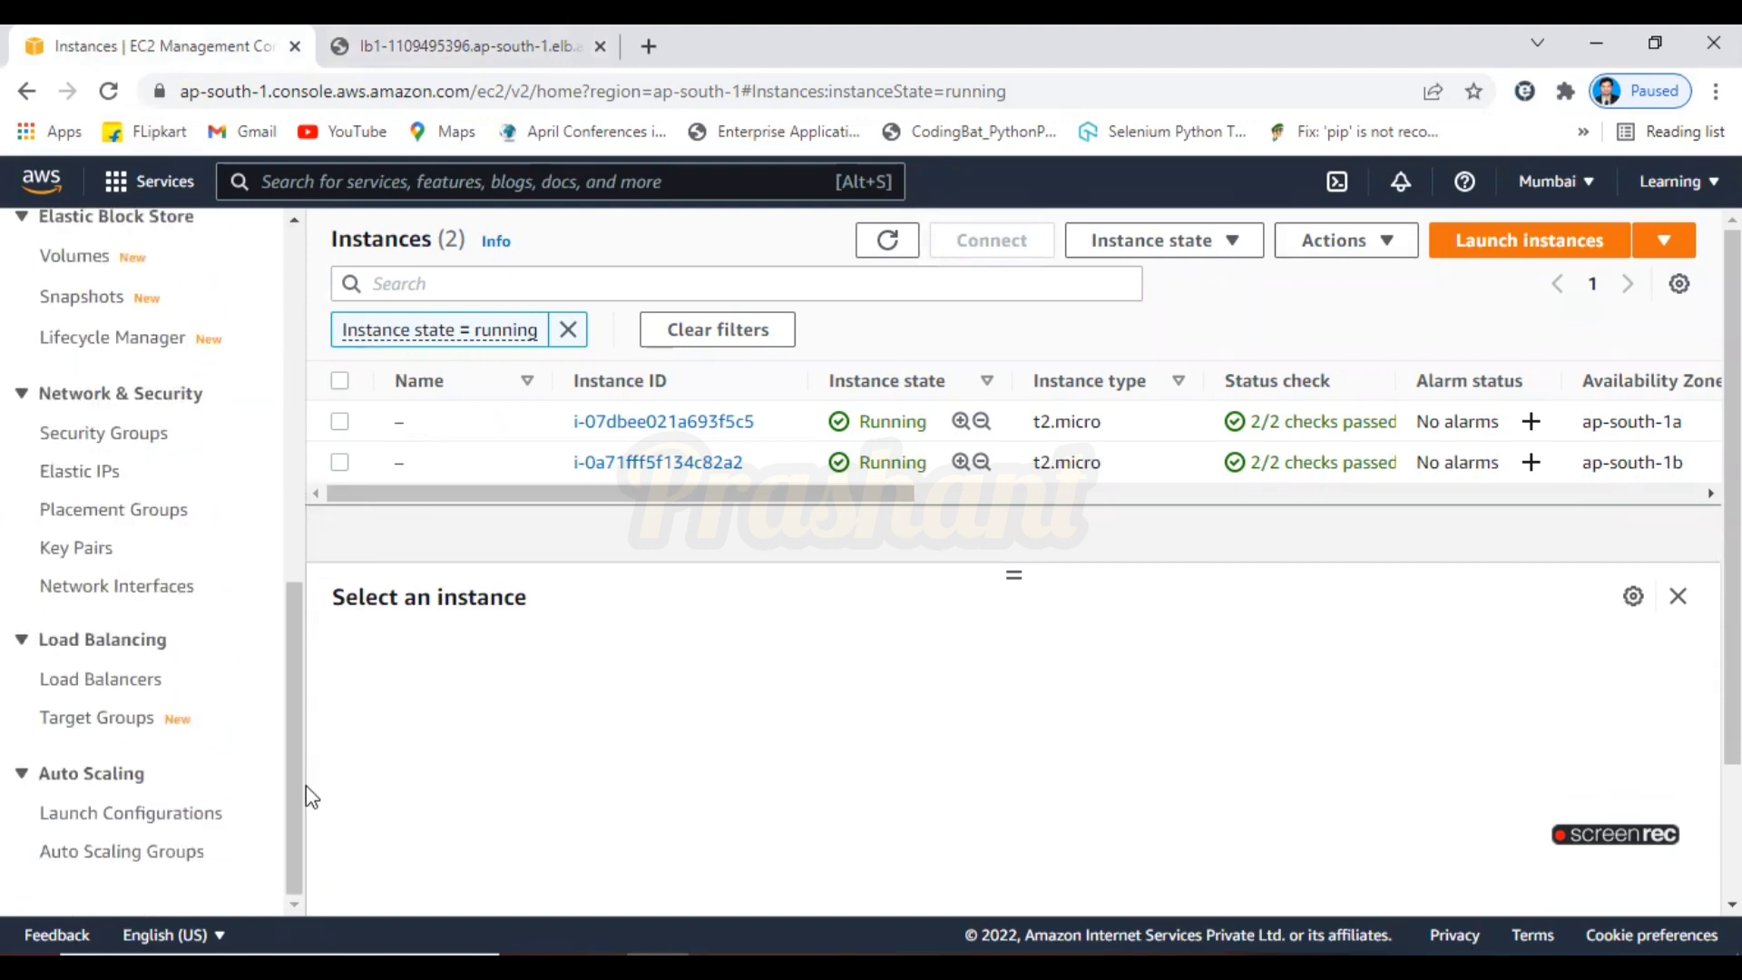
click(175, 857)
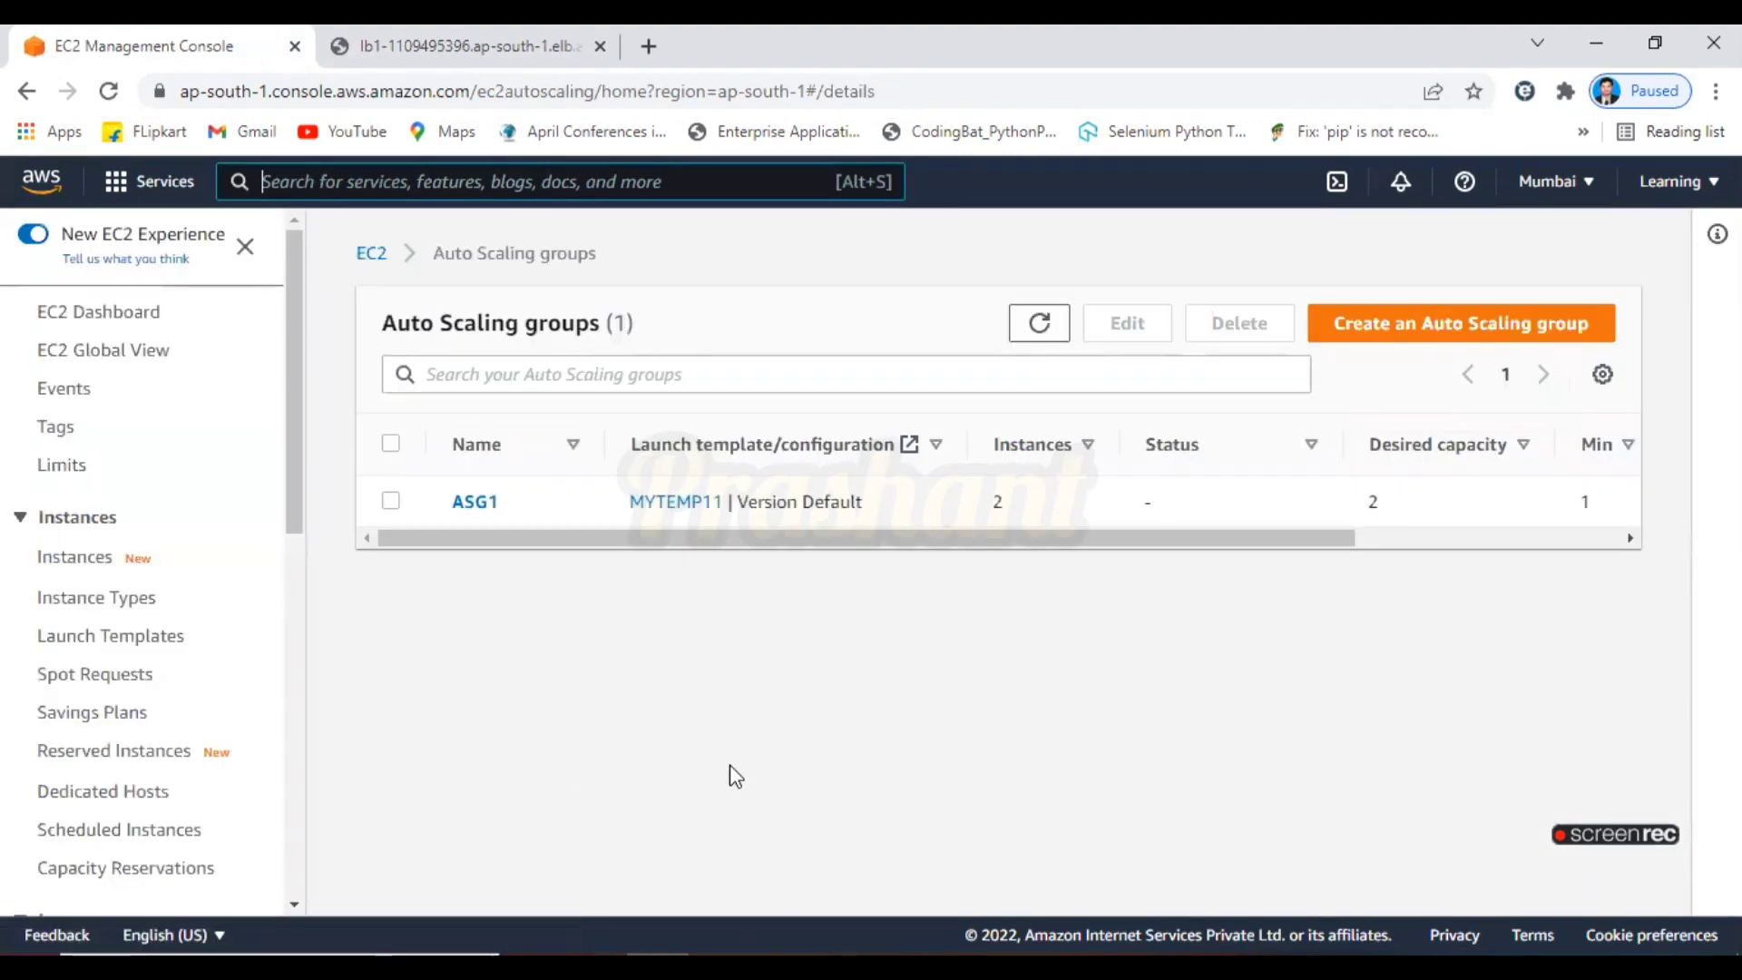
click(391, 501)
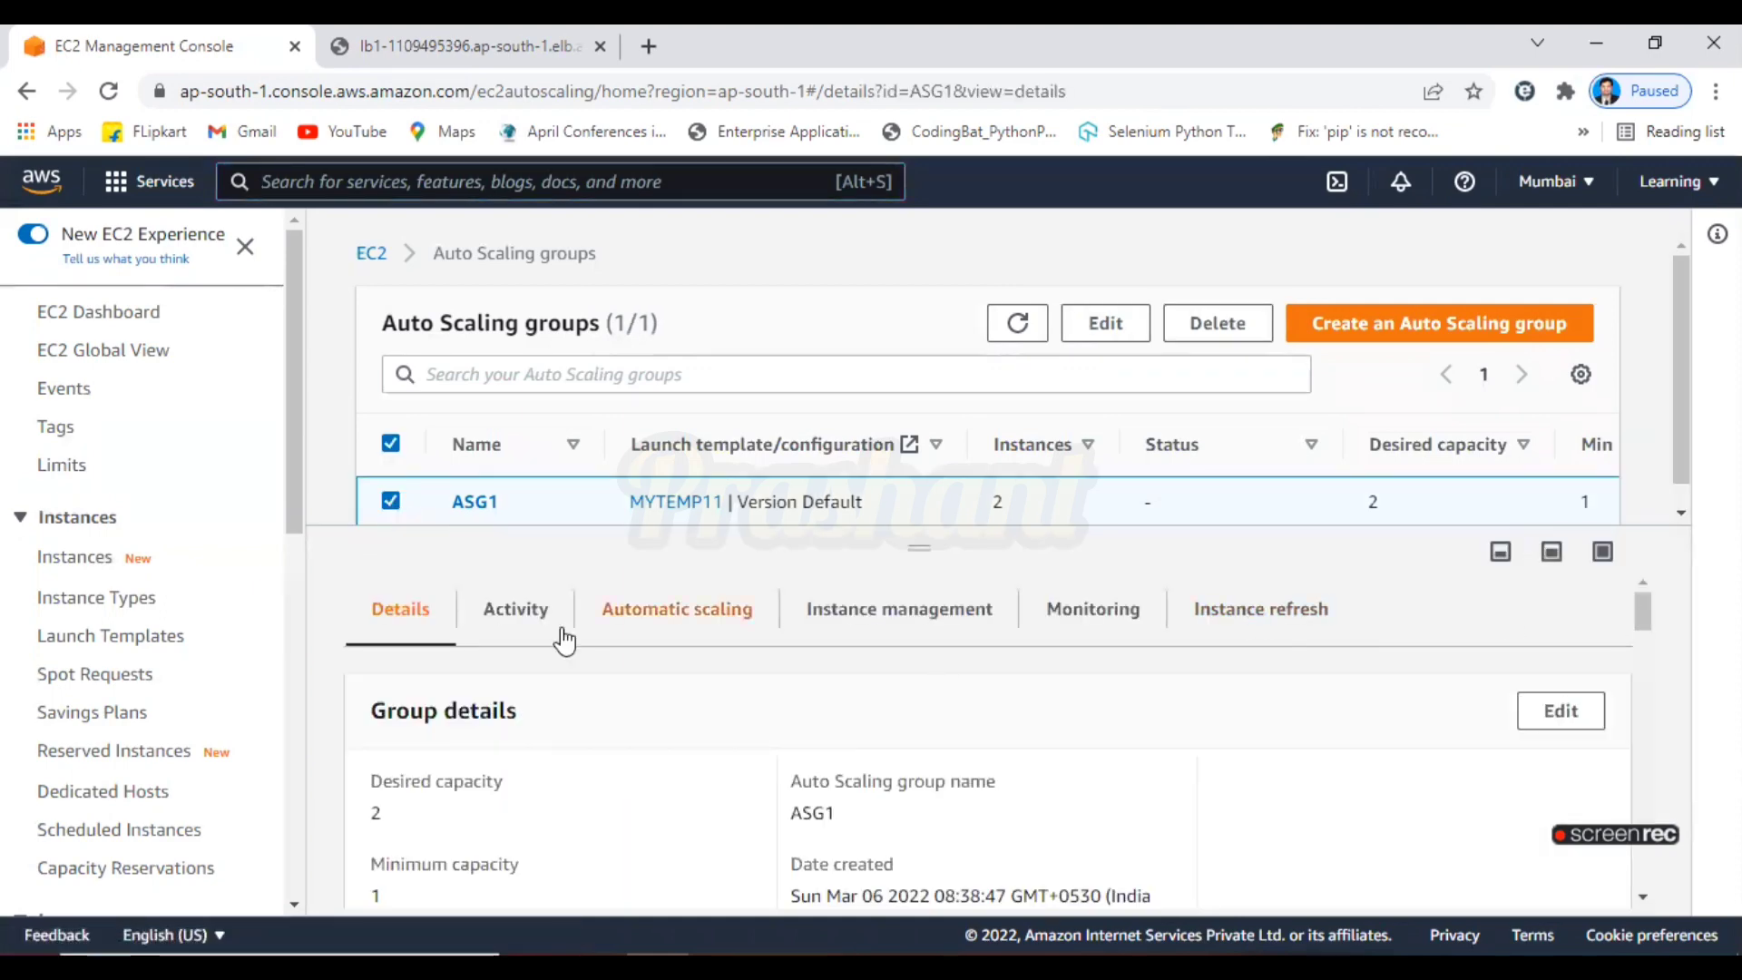
scroll(1642, 629, down, 1)
click(1566, 590)
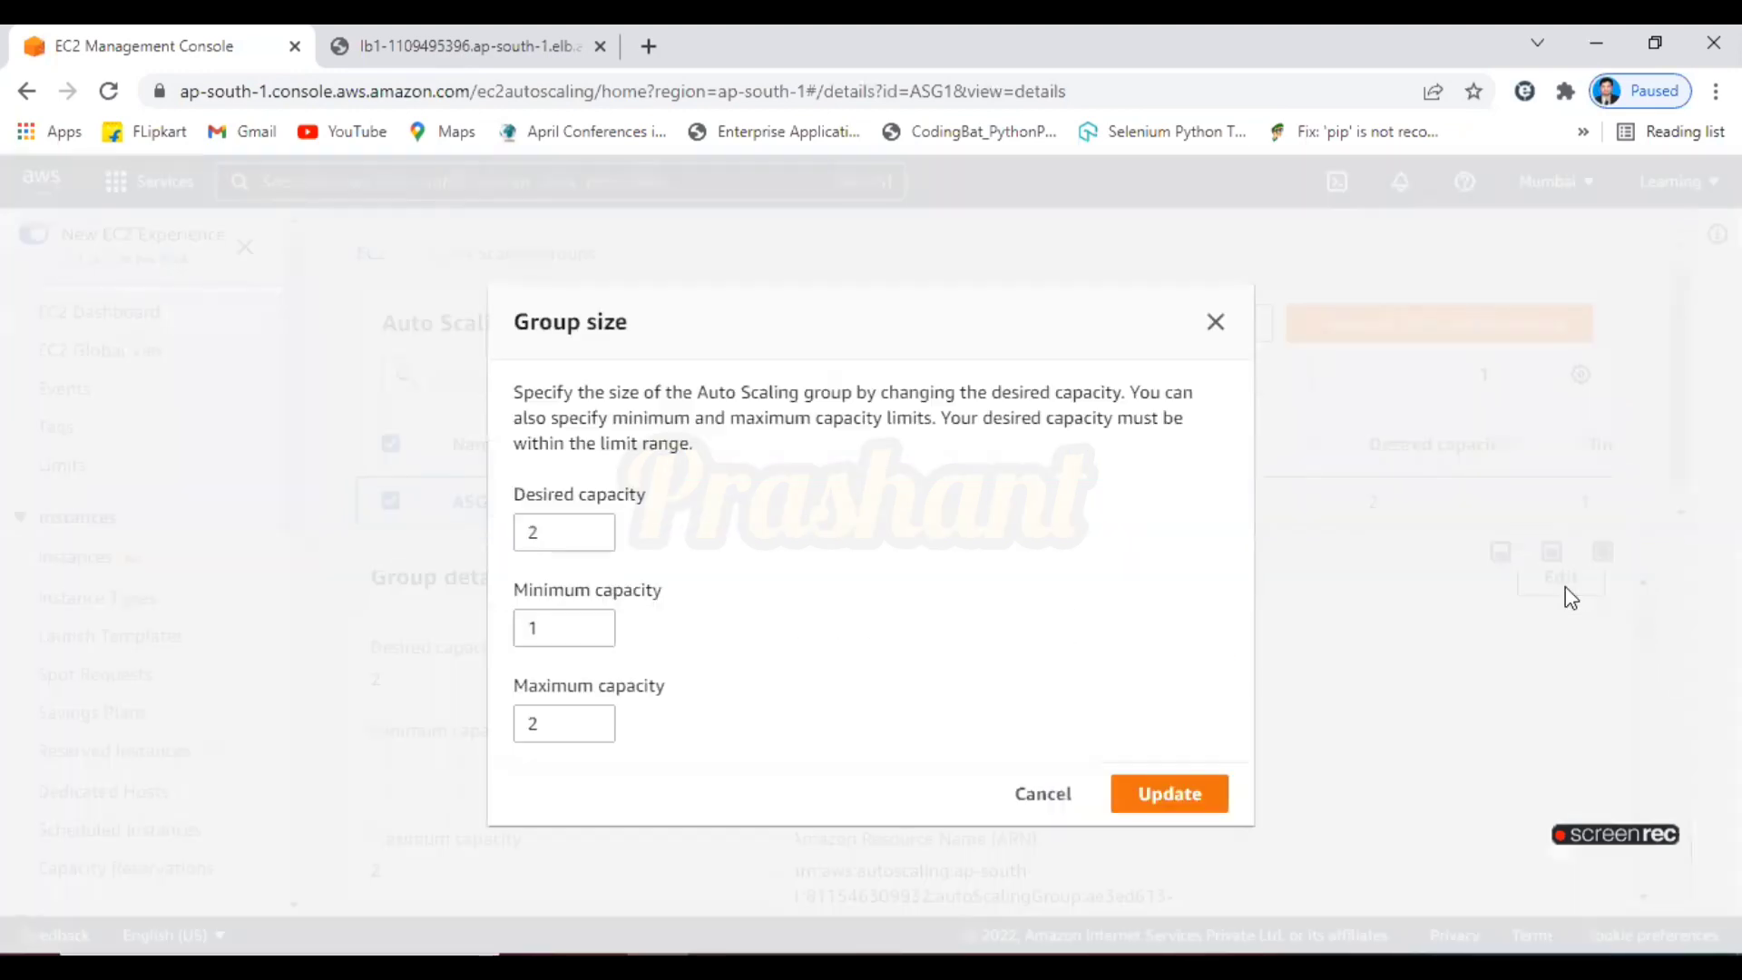
click(590, 719)
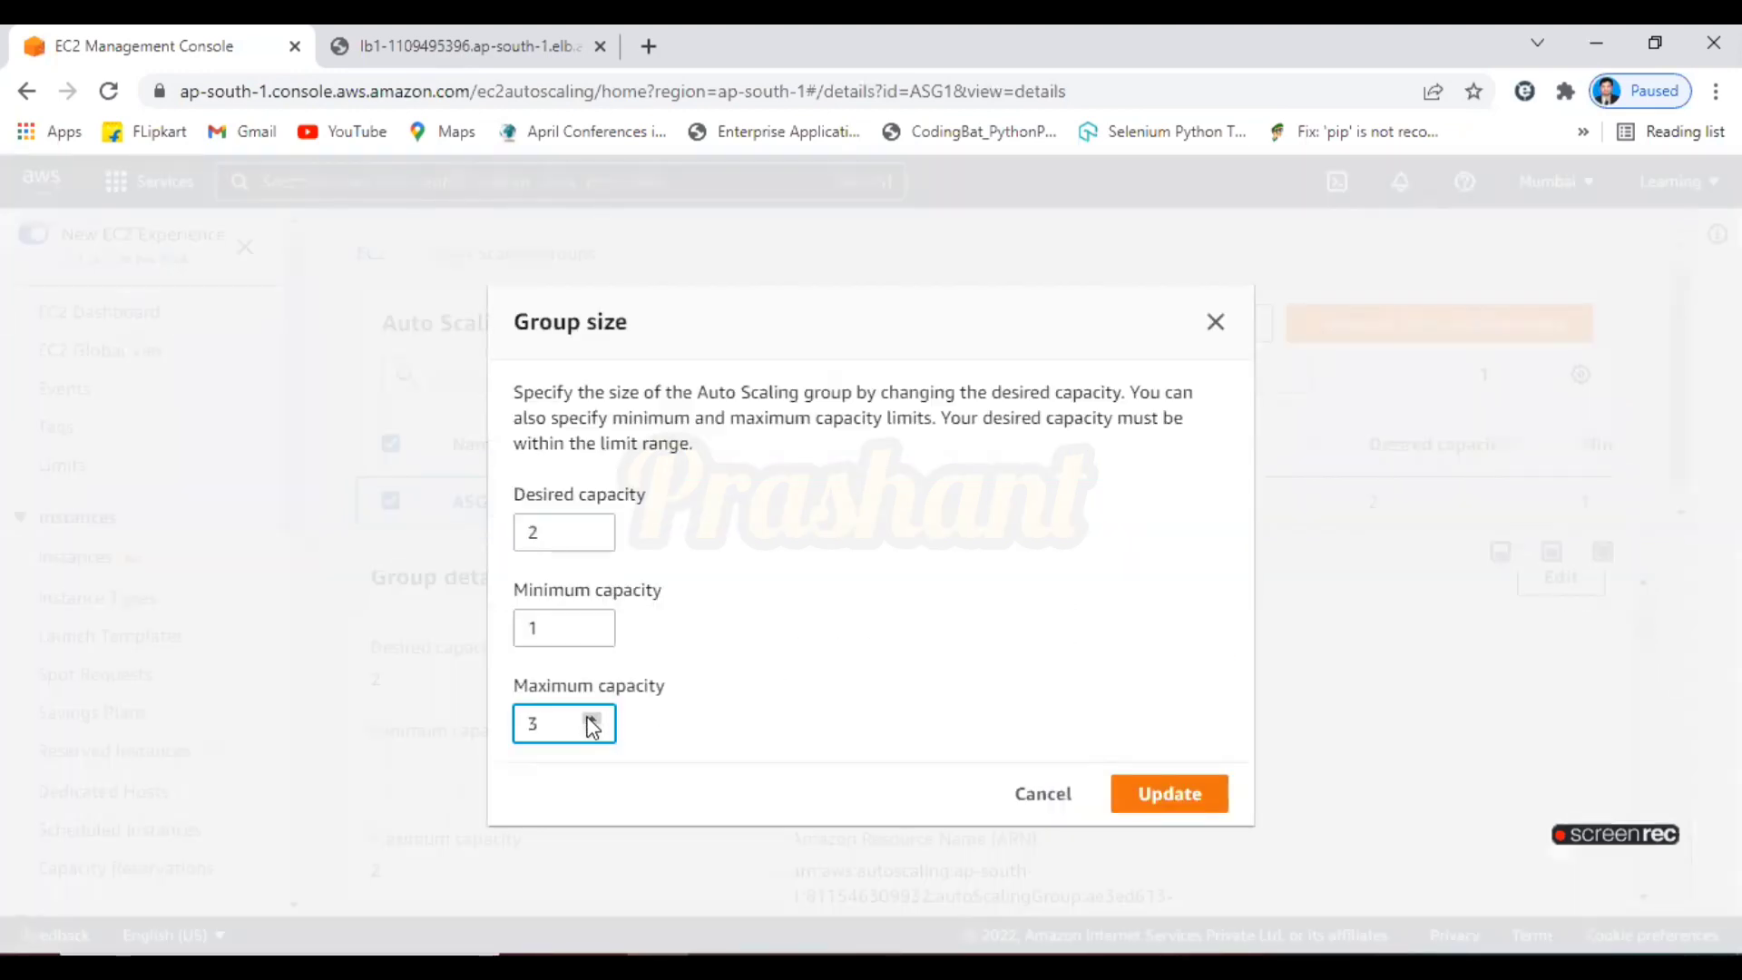
click(542, 535)
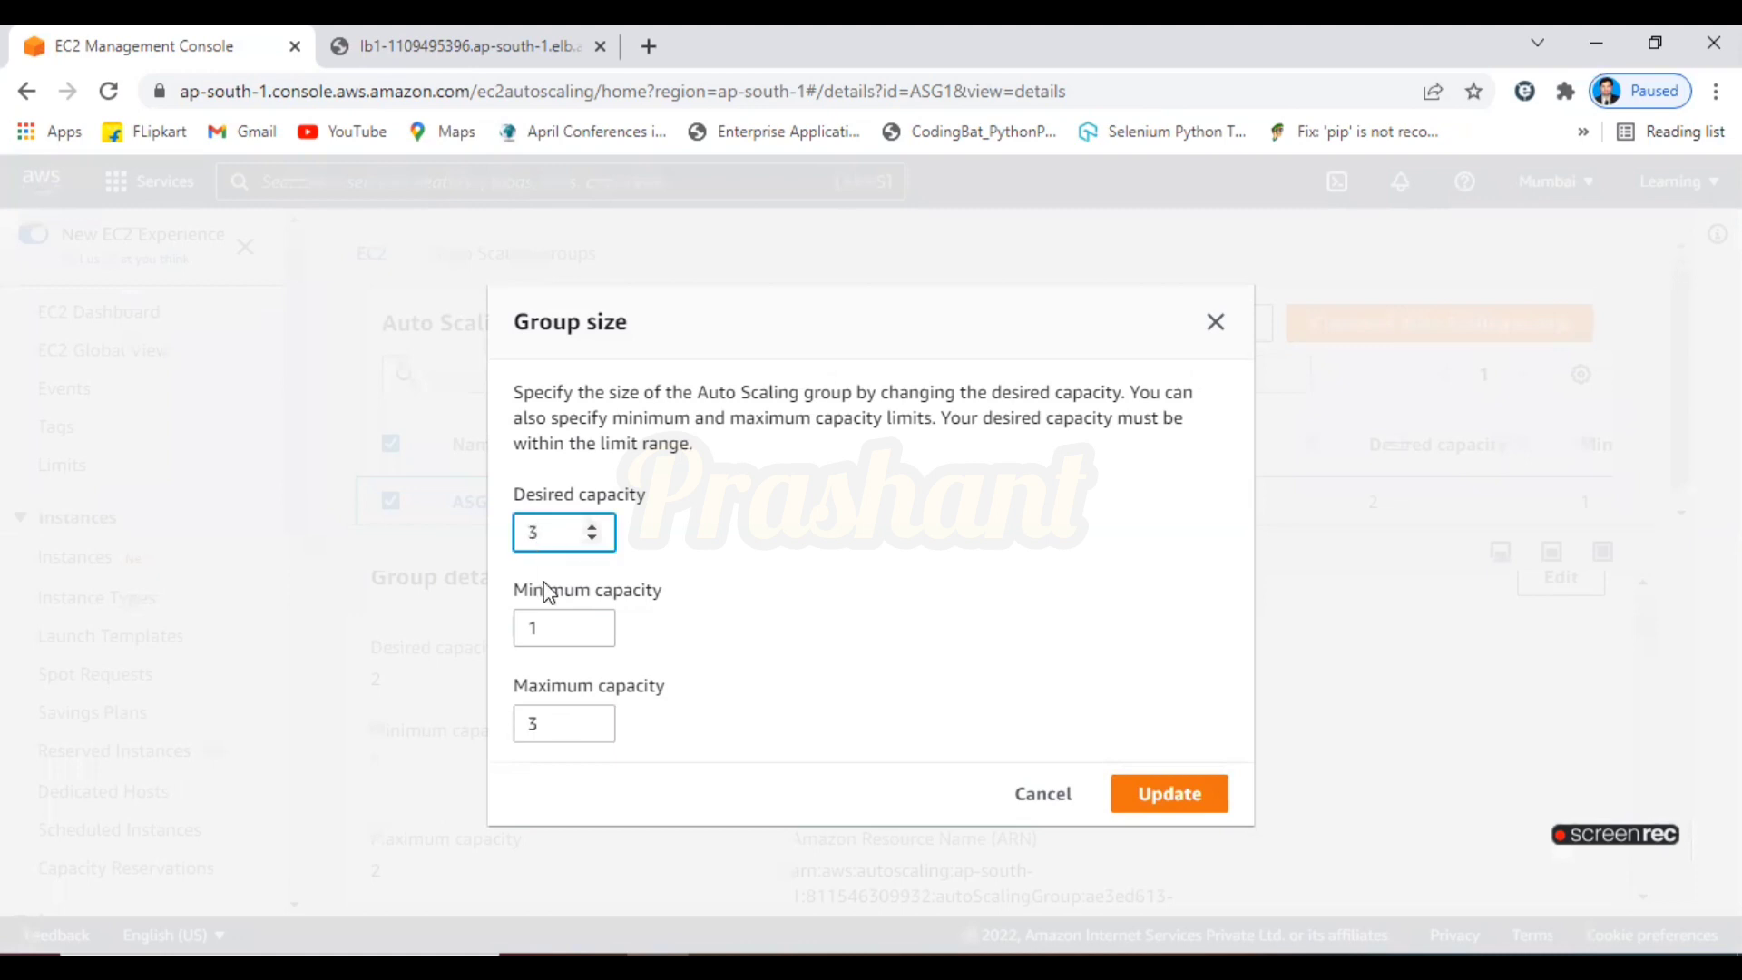
click(1159, 798)
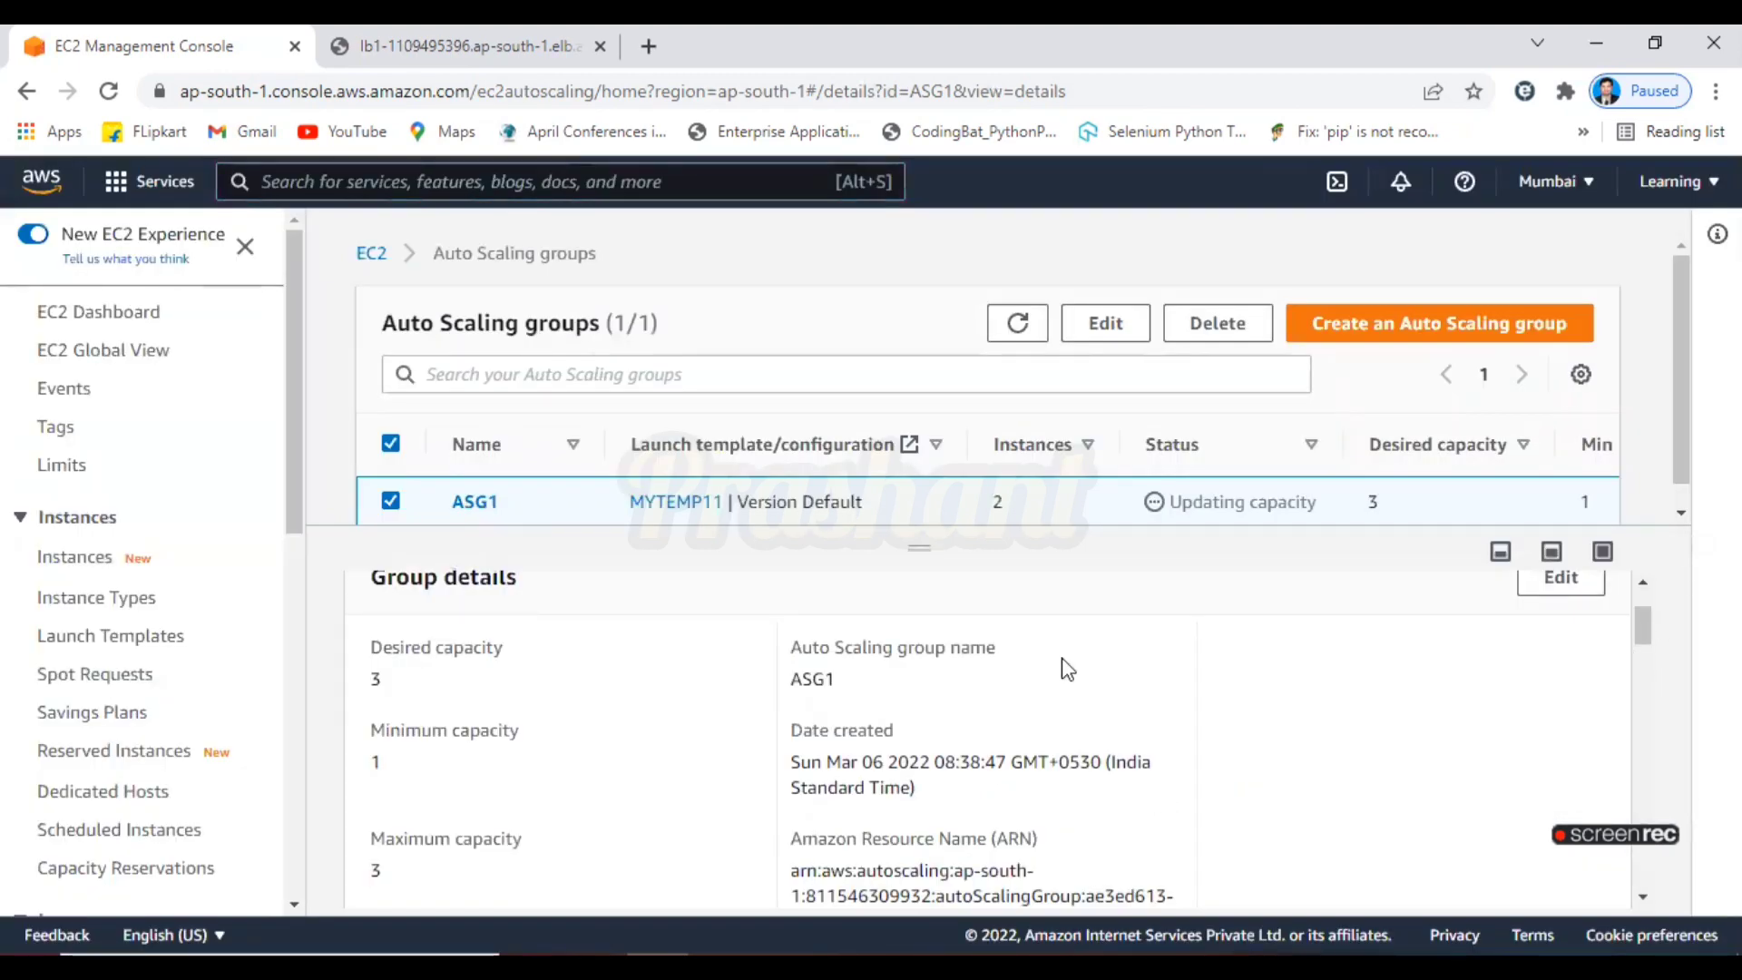
Refresh the Auto Scaling groups list and review ASG1's group details and activity to follow the capacity update
drag(1642, 622, 1457, 563)
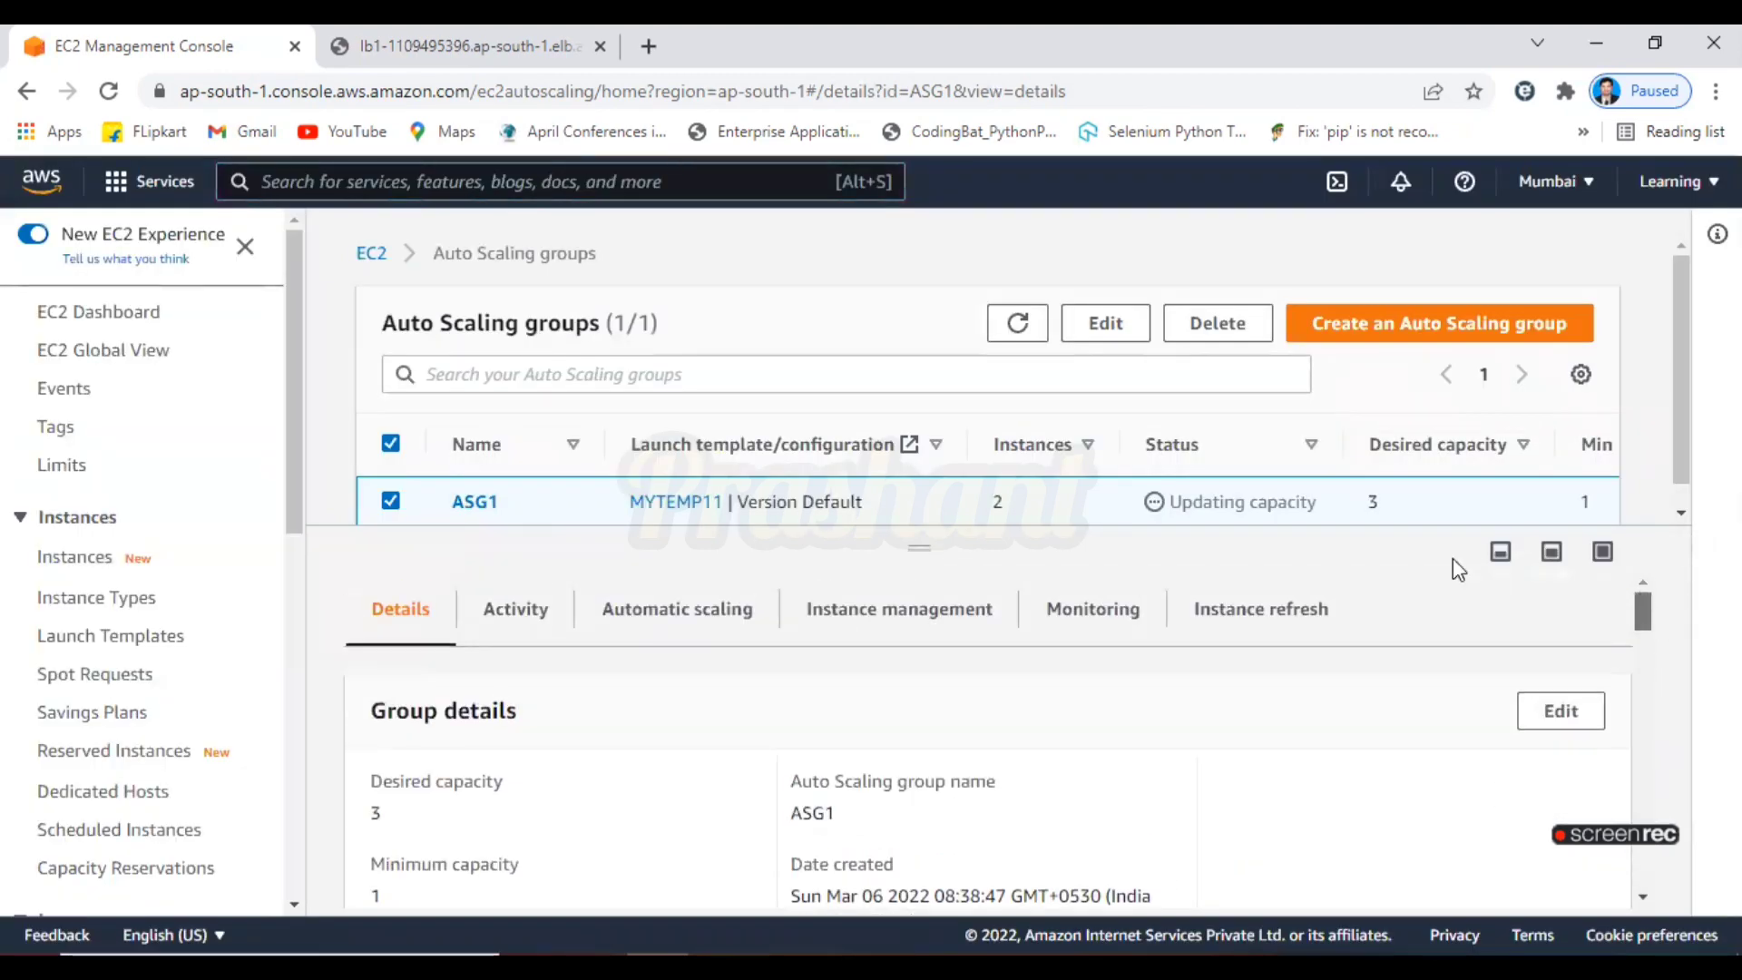
click(1019, 329)
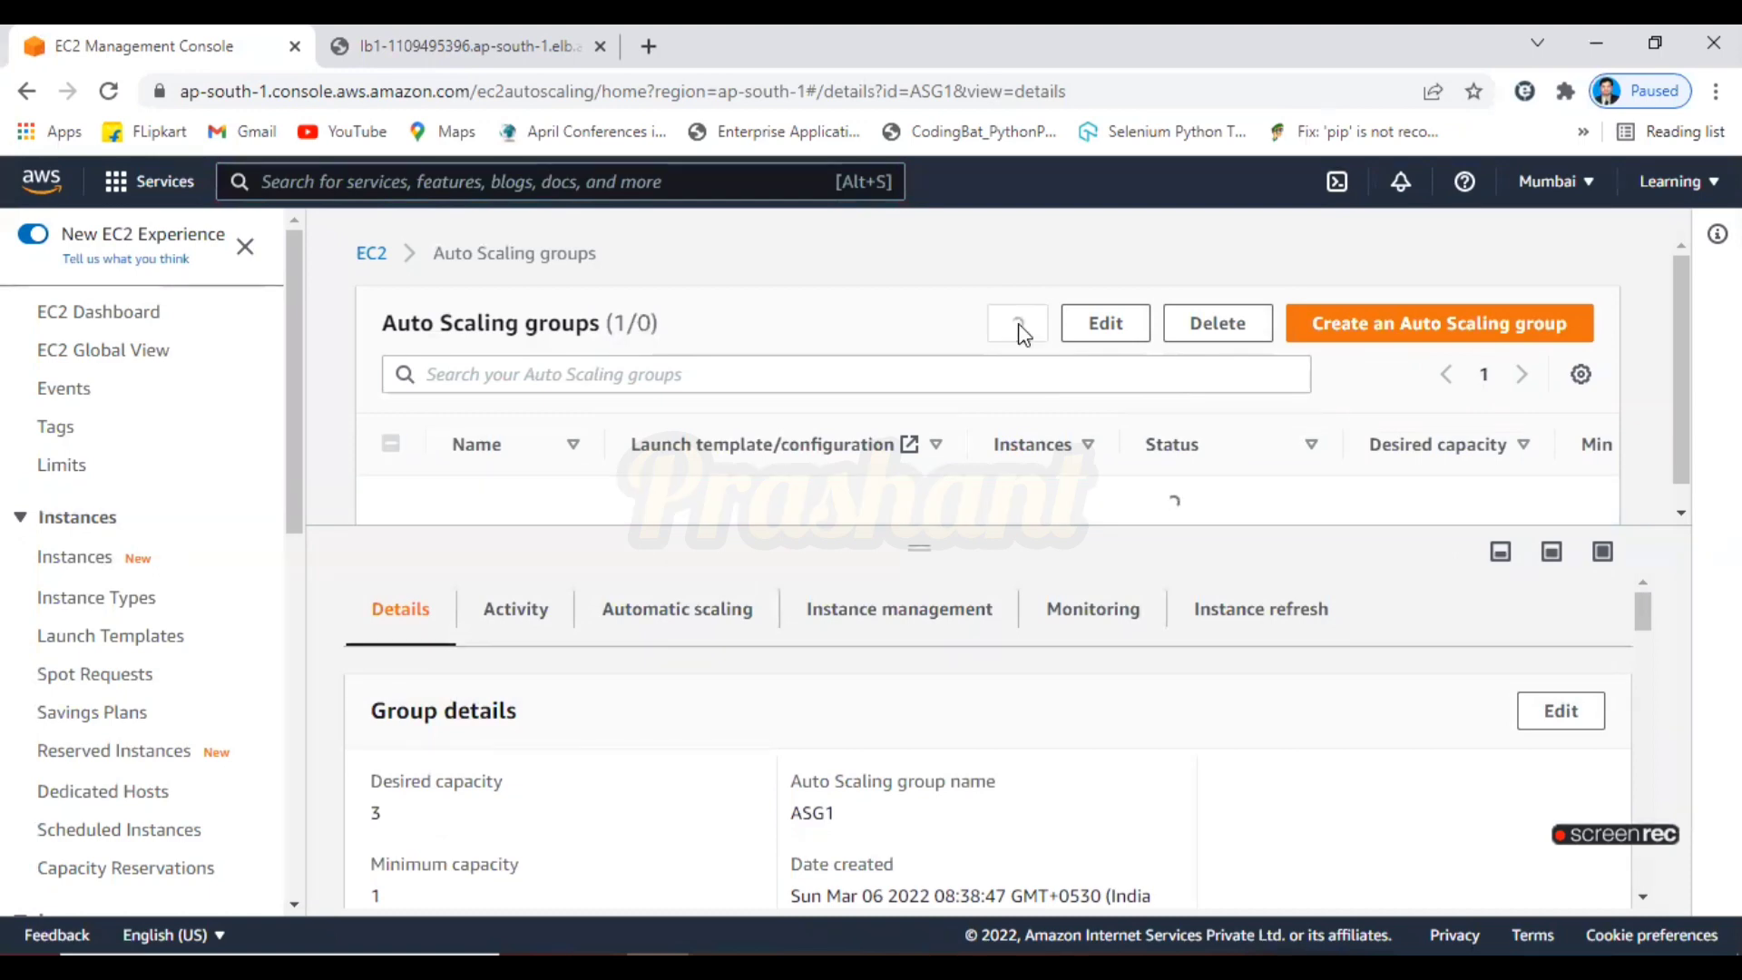
scroll(1653, 608, down, 3)
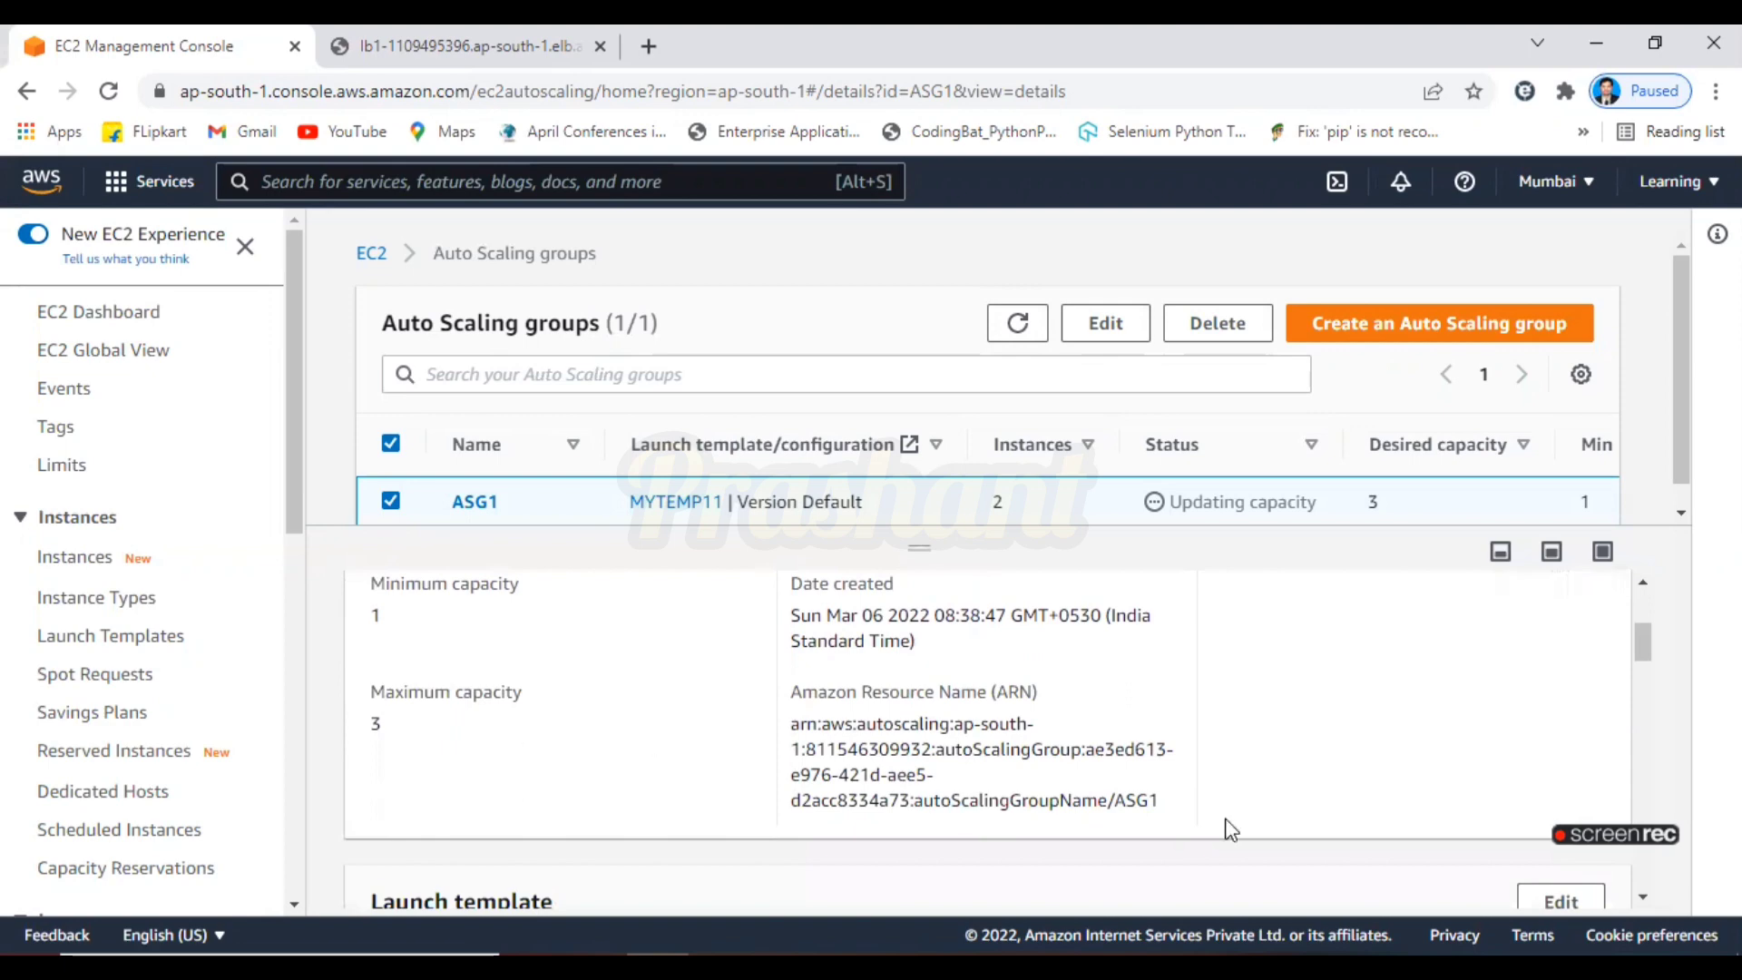
drag(1650, 655, 1645, 592)
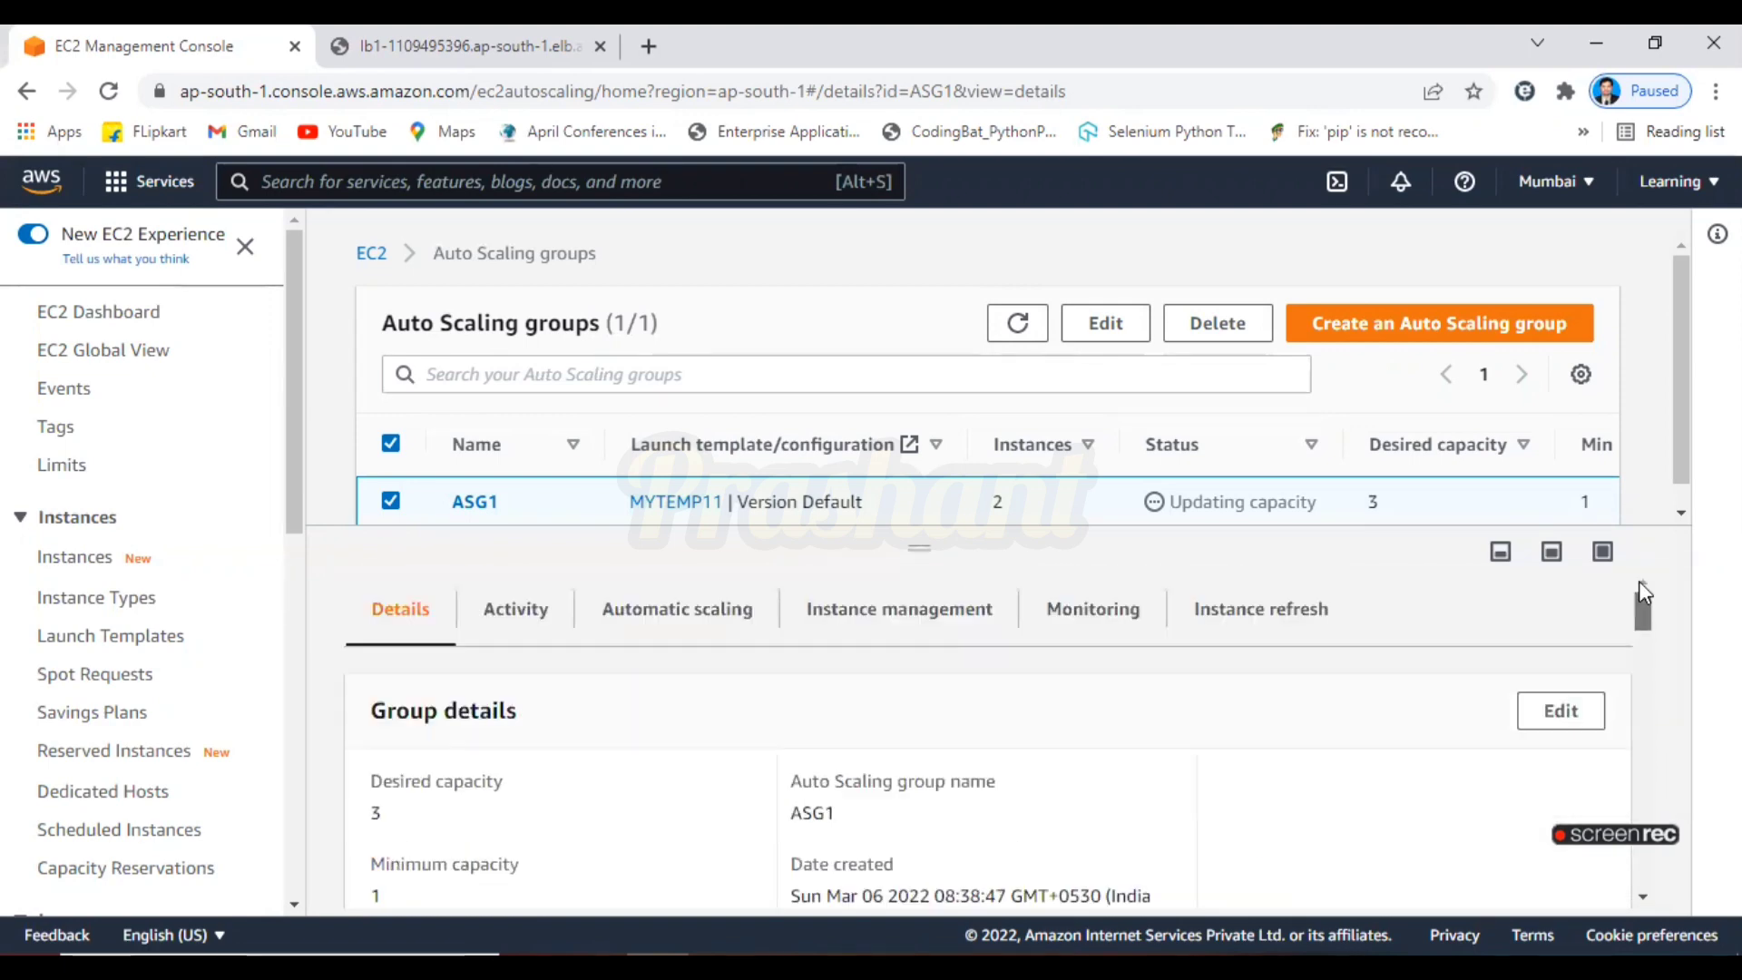
click(518, 617)
drag(1644, 625, 914, 603)
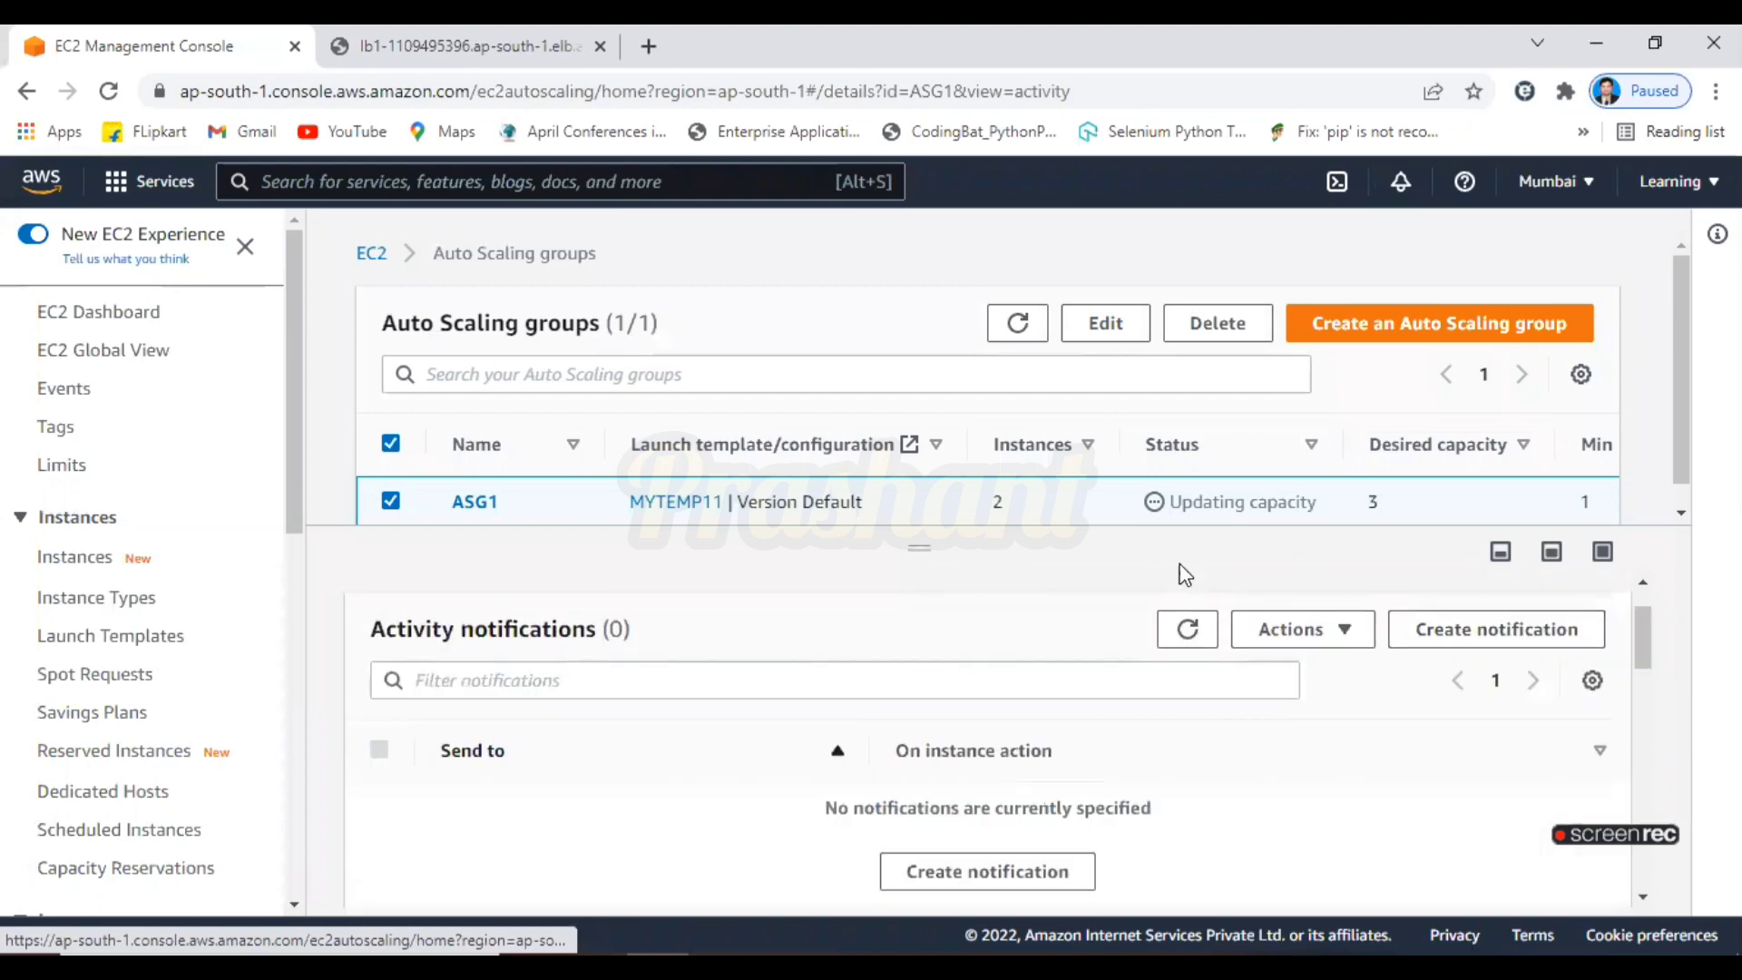
click(1018, 324)
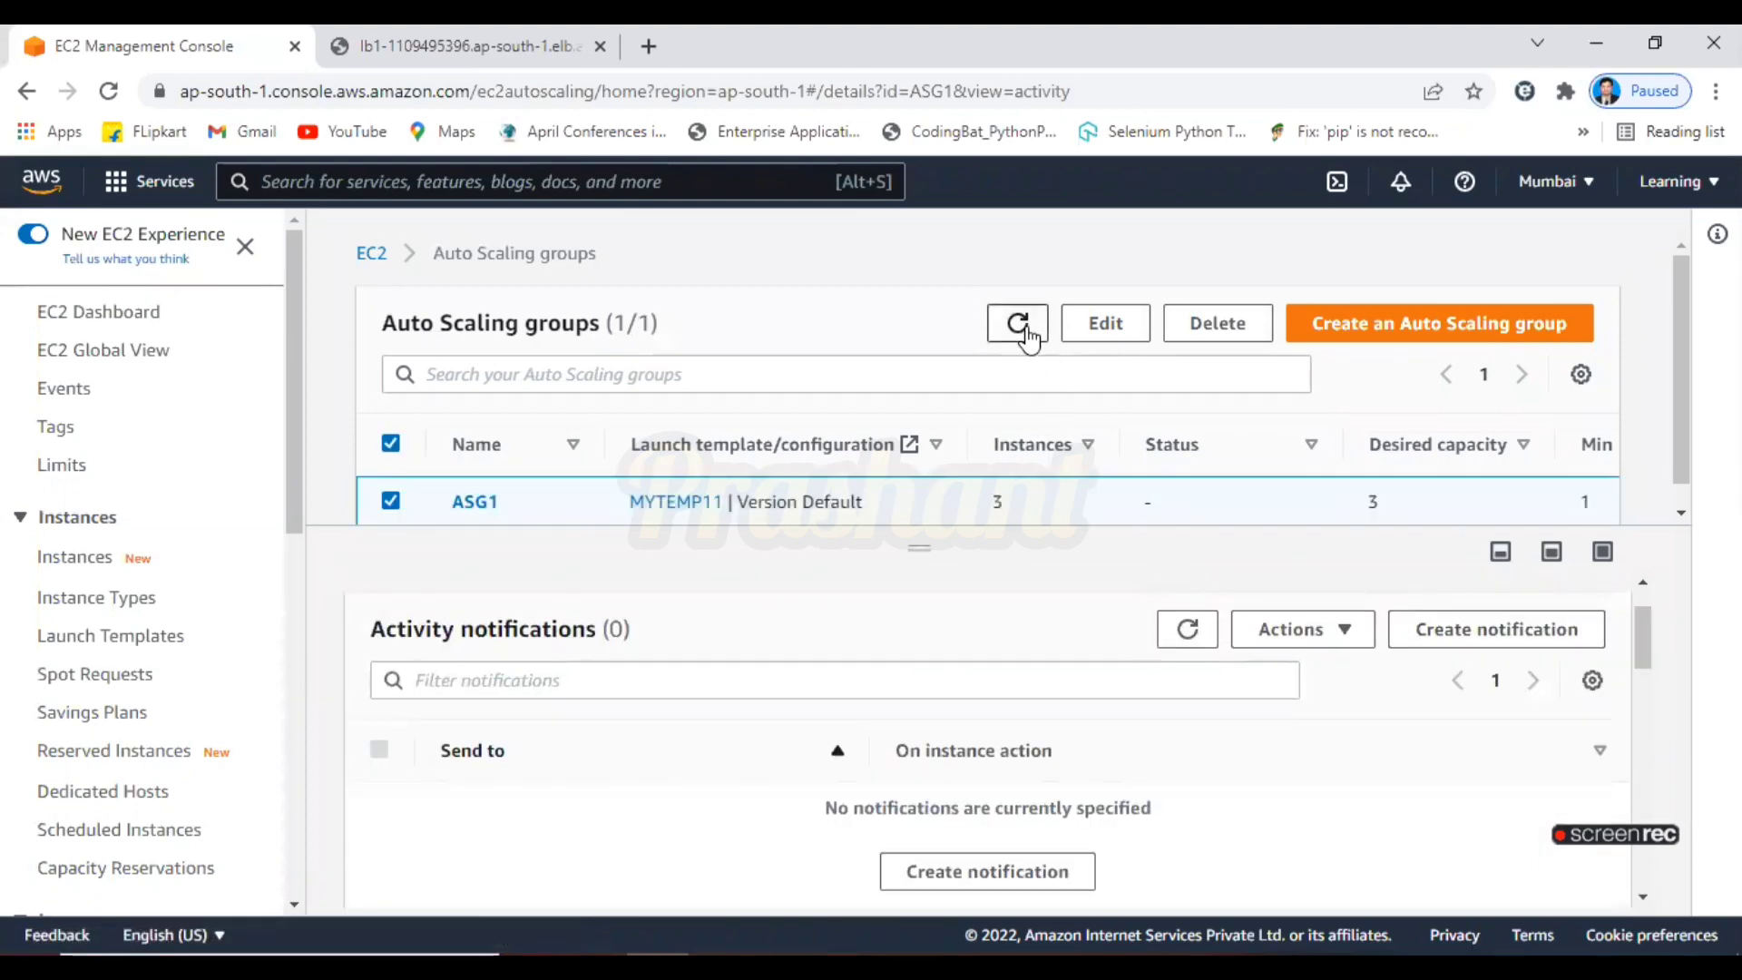
drag(1642, 626, 1660, 570)
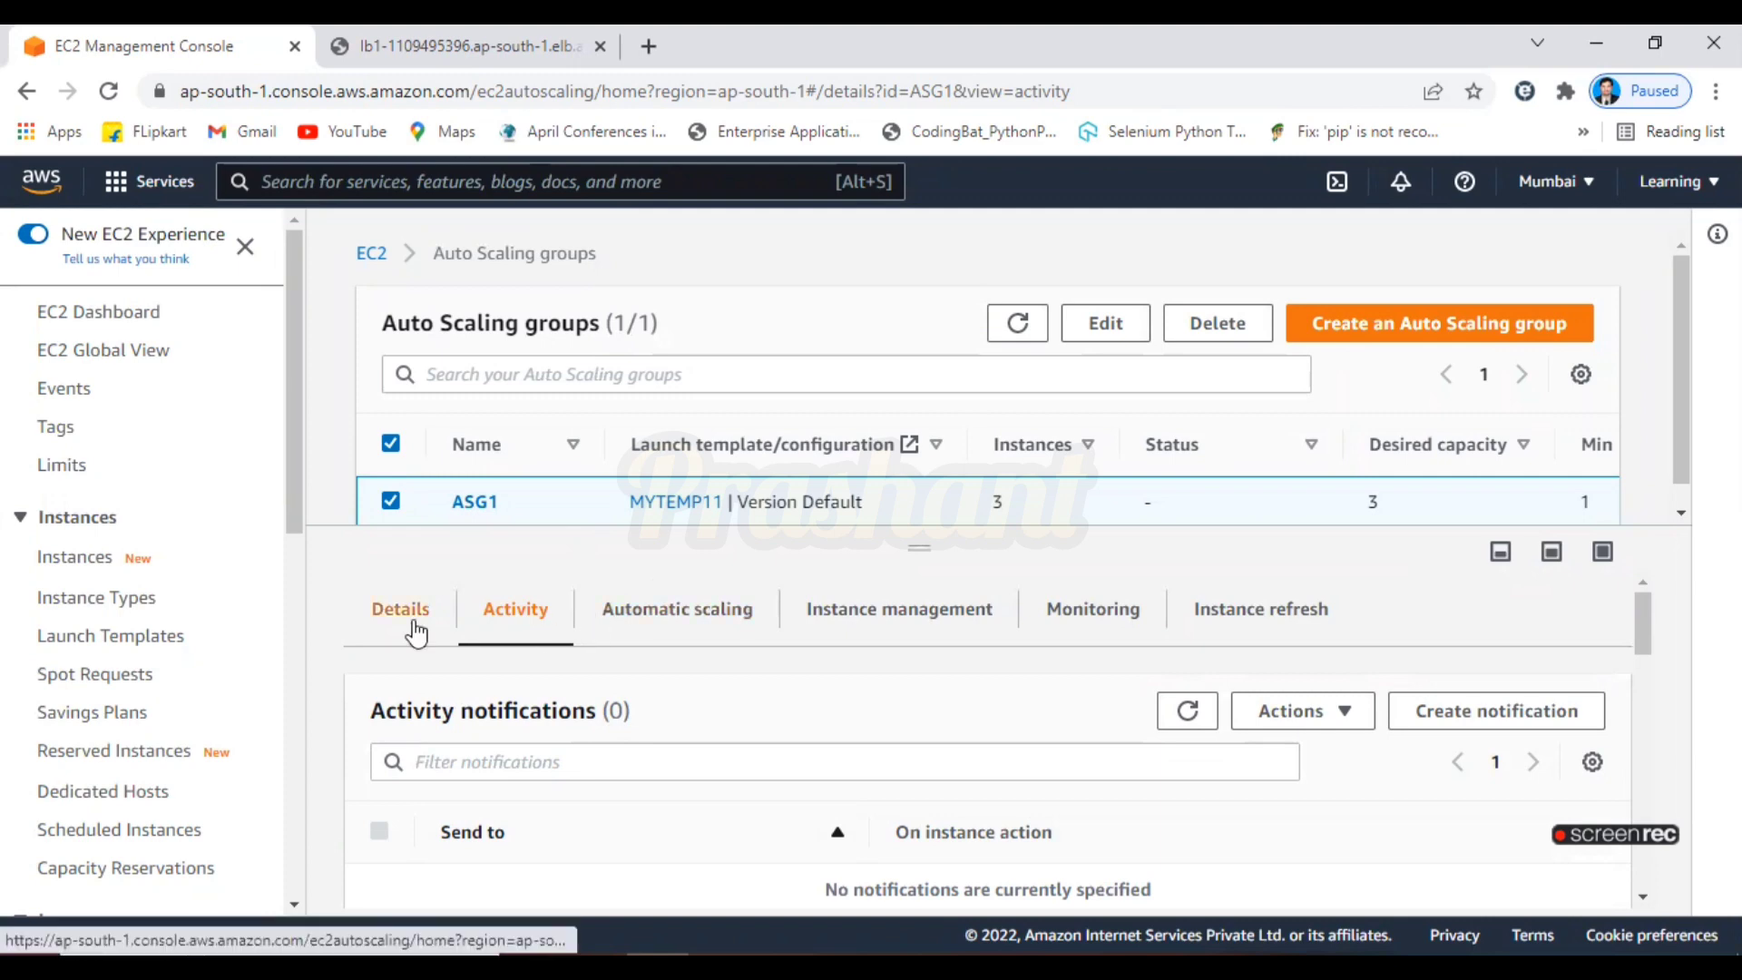
Check the number of running instances on the EC2 Dashboard and return to the Auto Scaling groups list
click(139, 323)
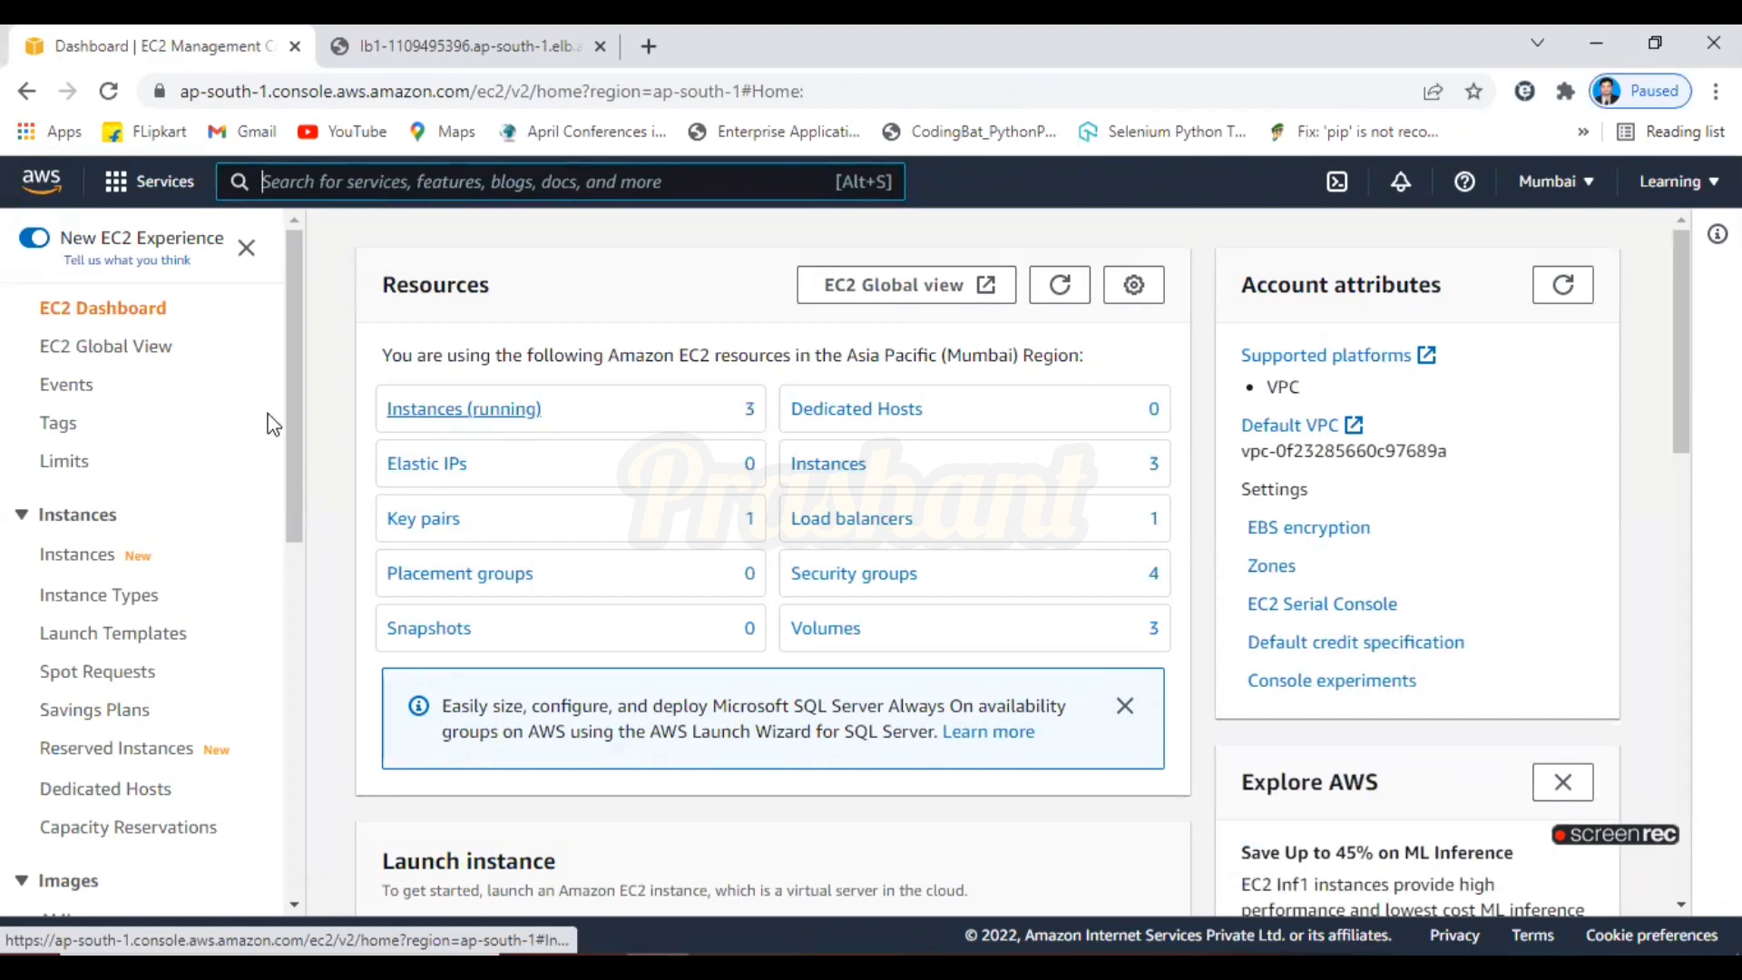
drag(298, 433, 292, 844)
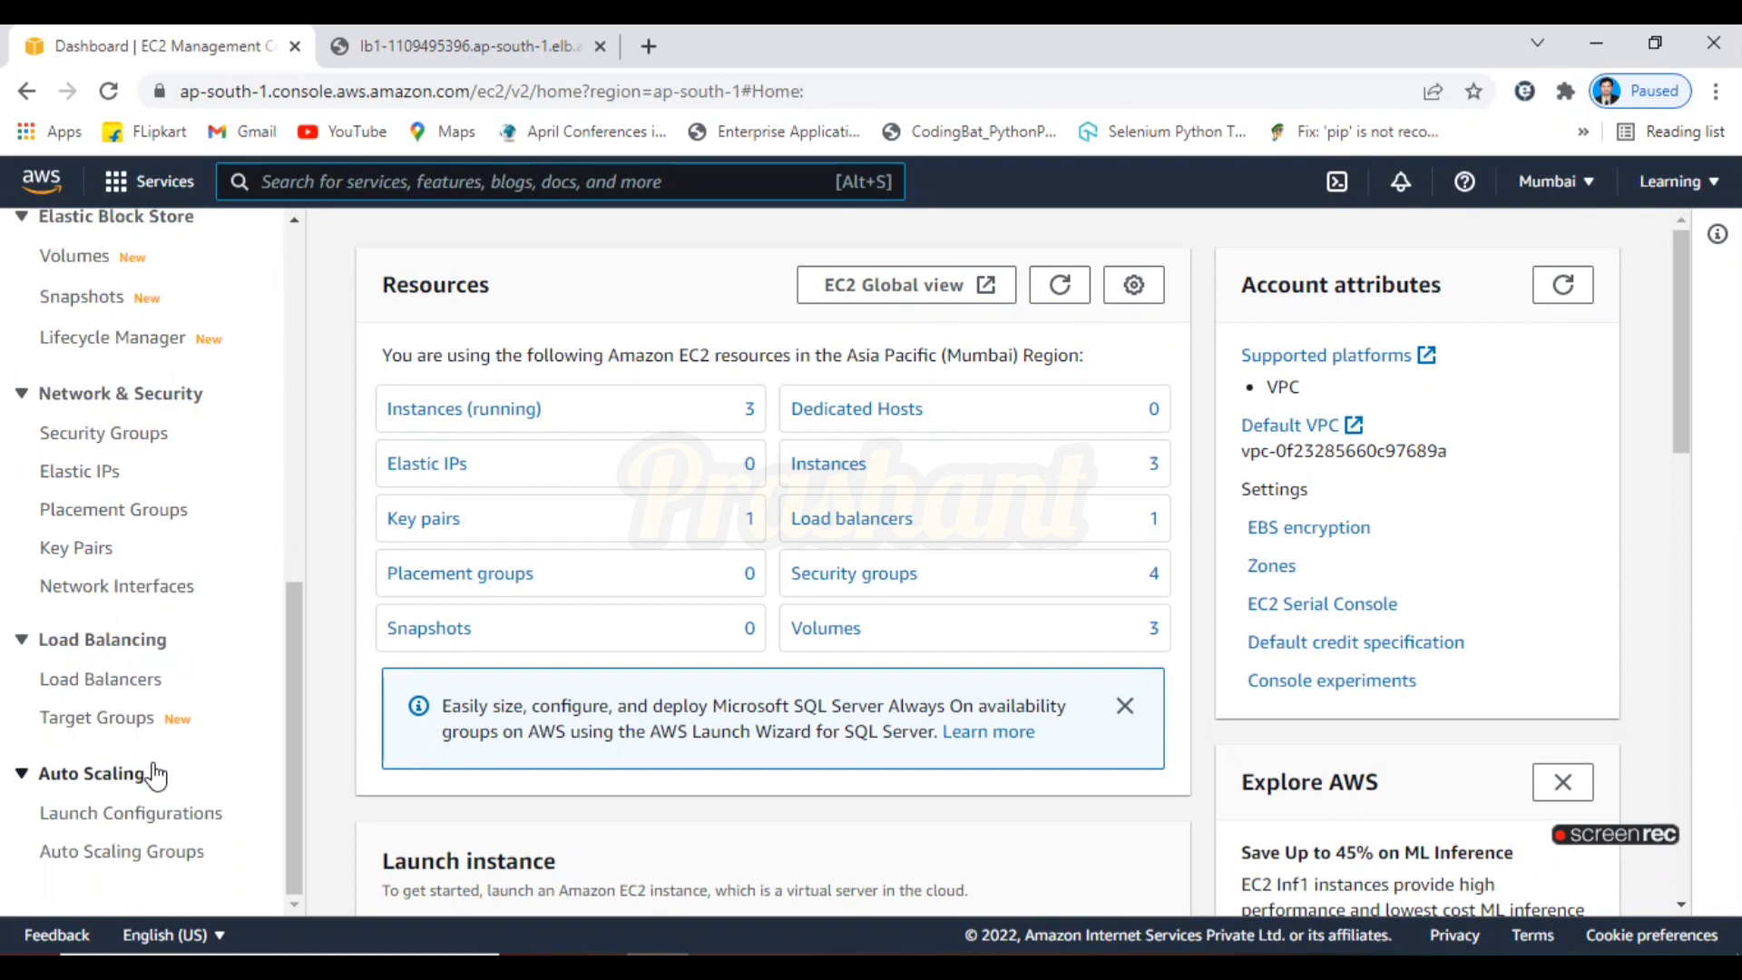
click(161, 862)
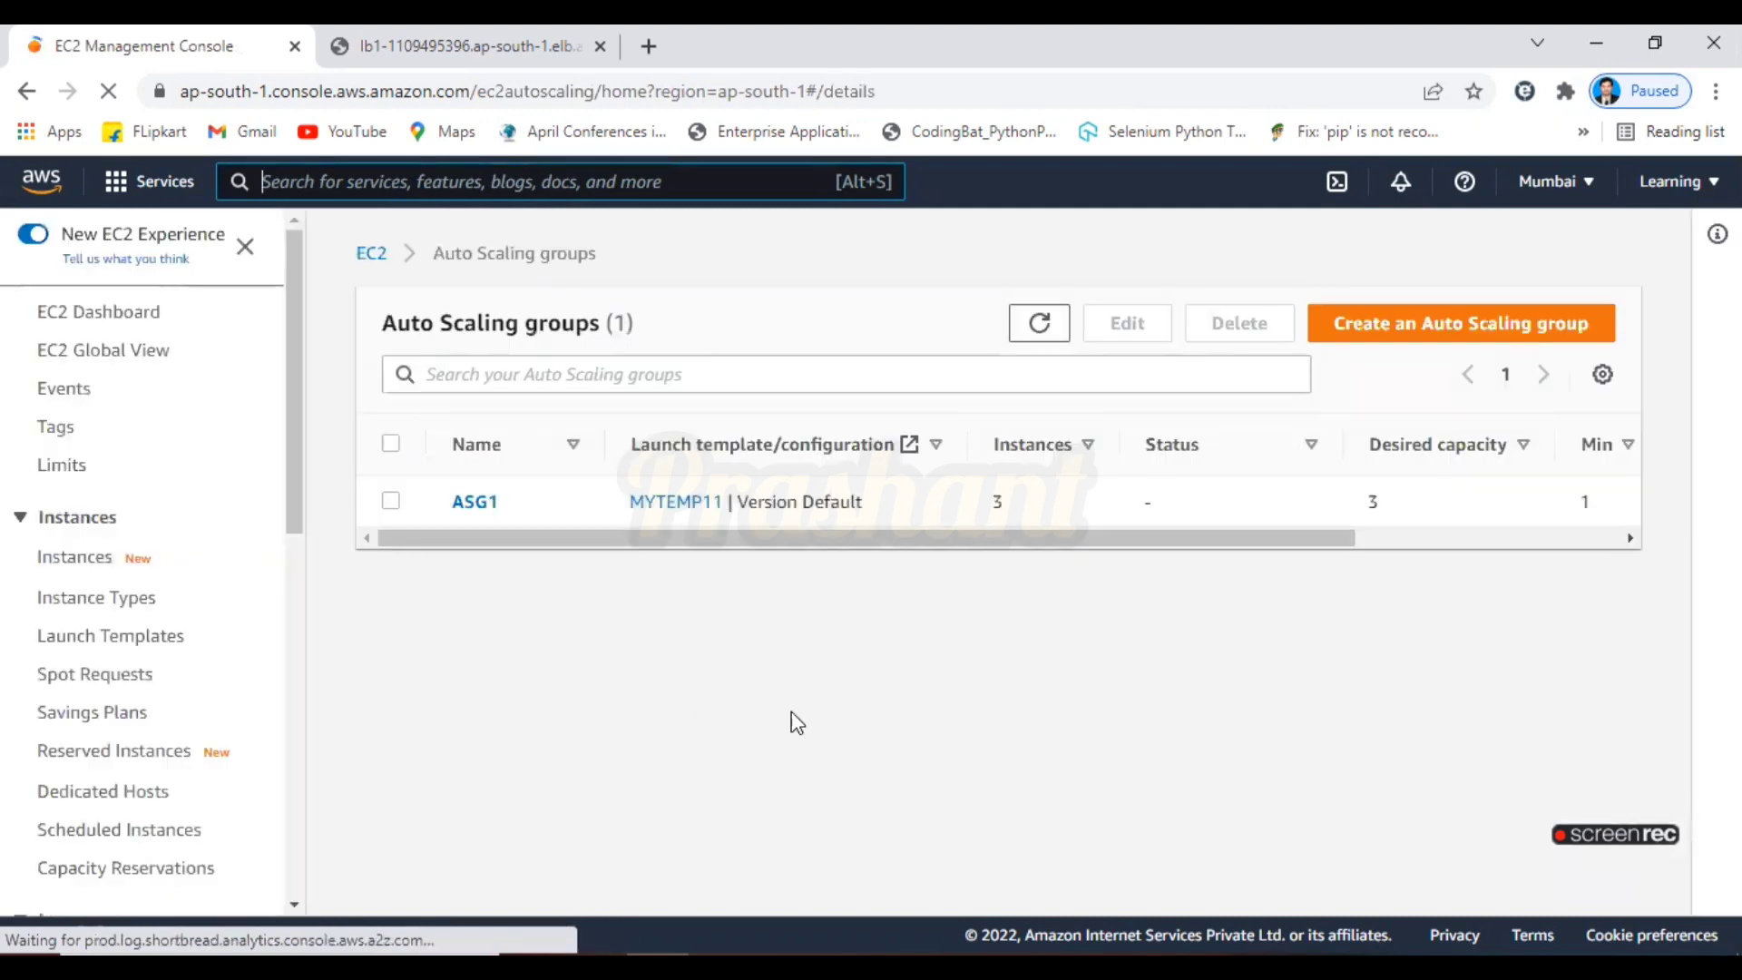
click(391, 501)
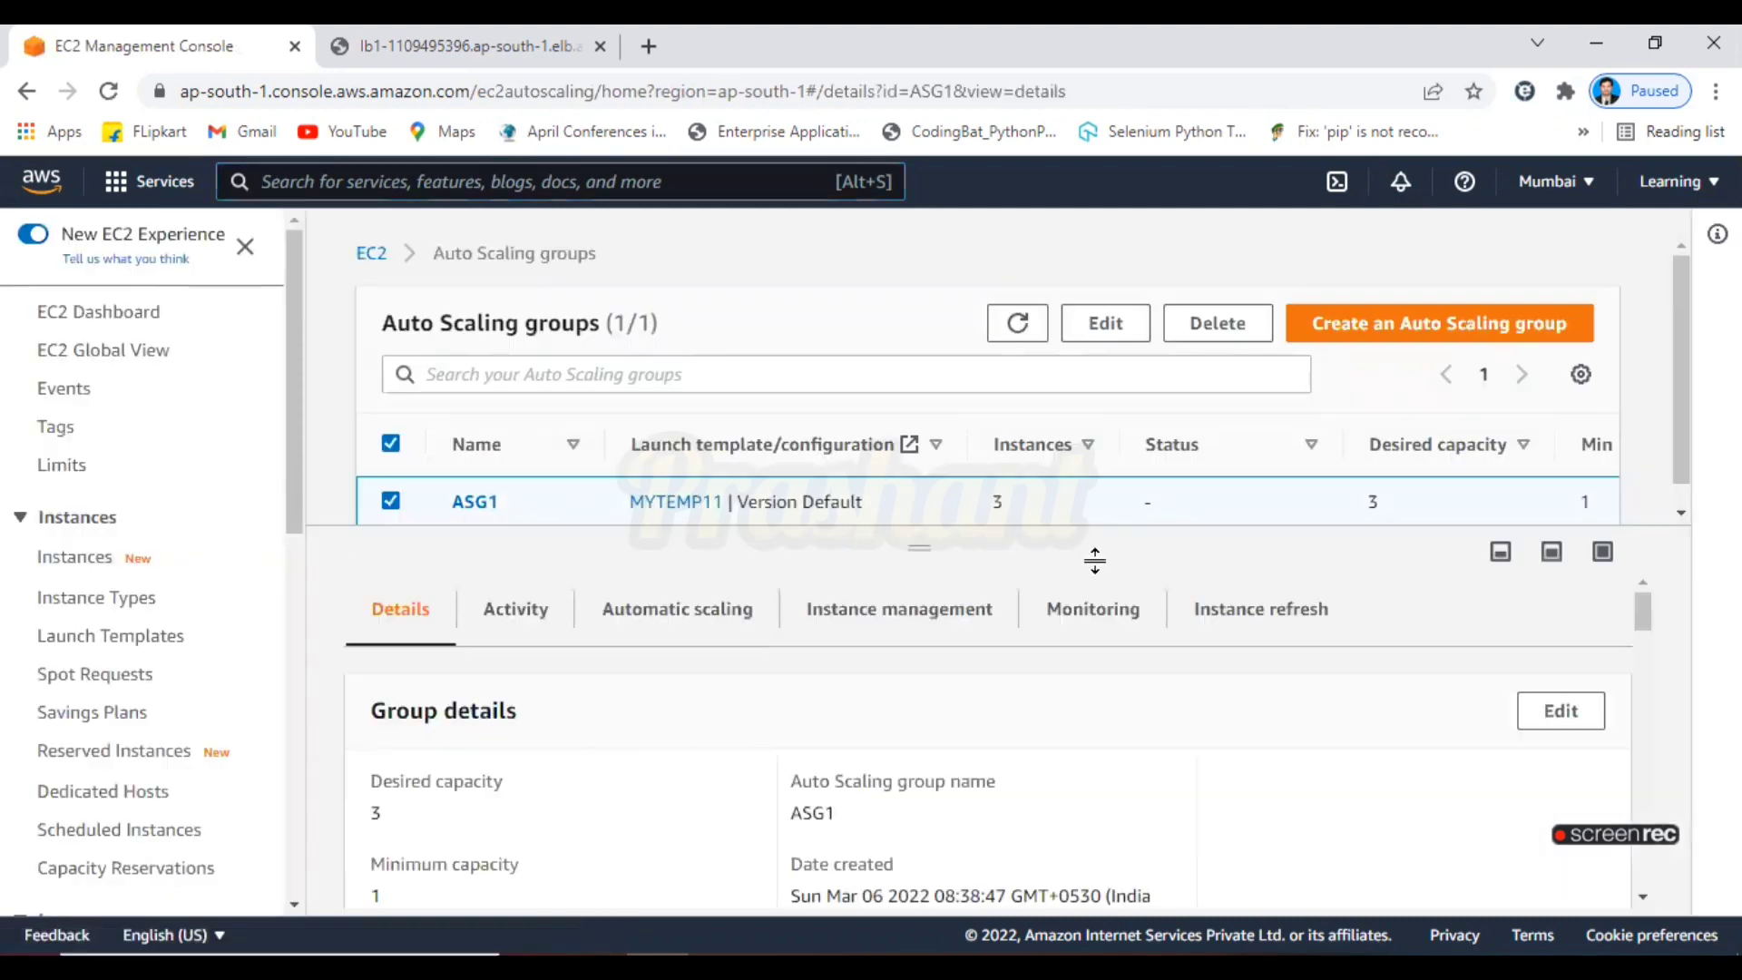
click(1561, 712)
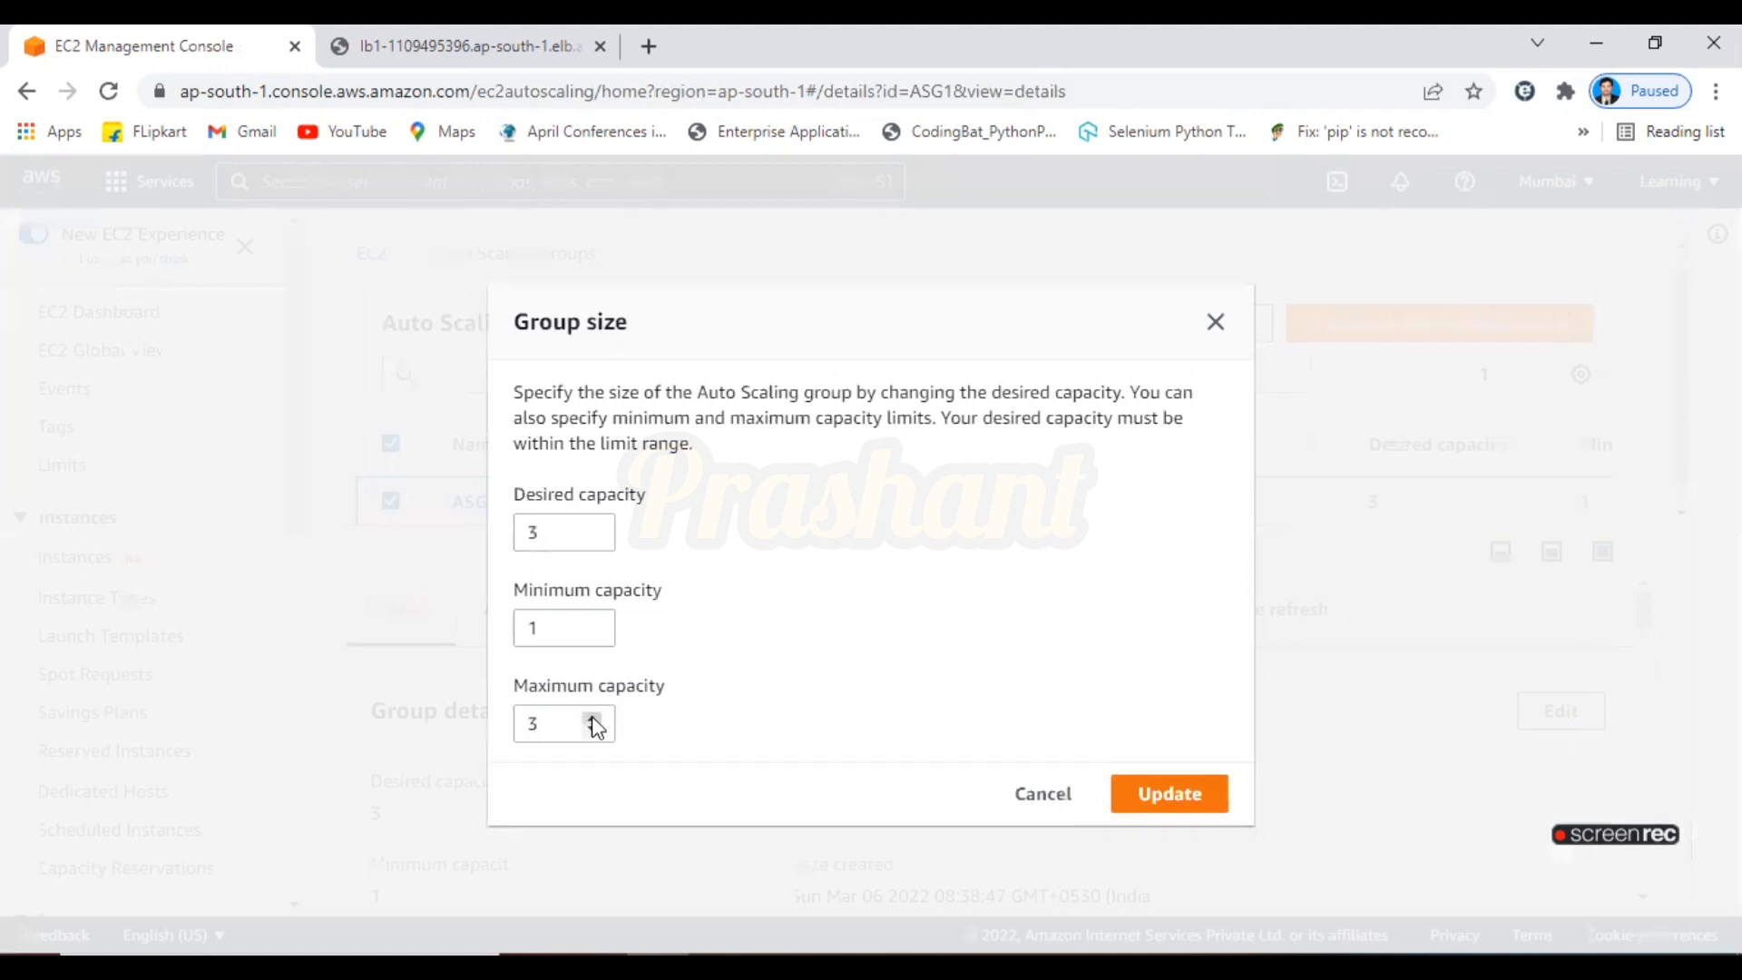
click(564, 724)
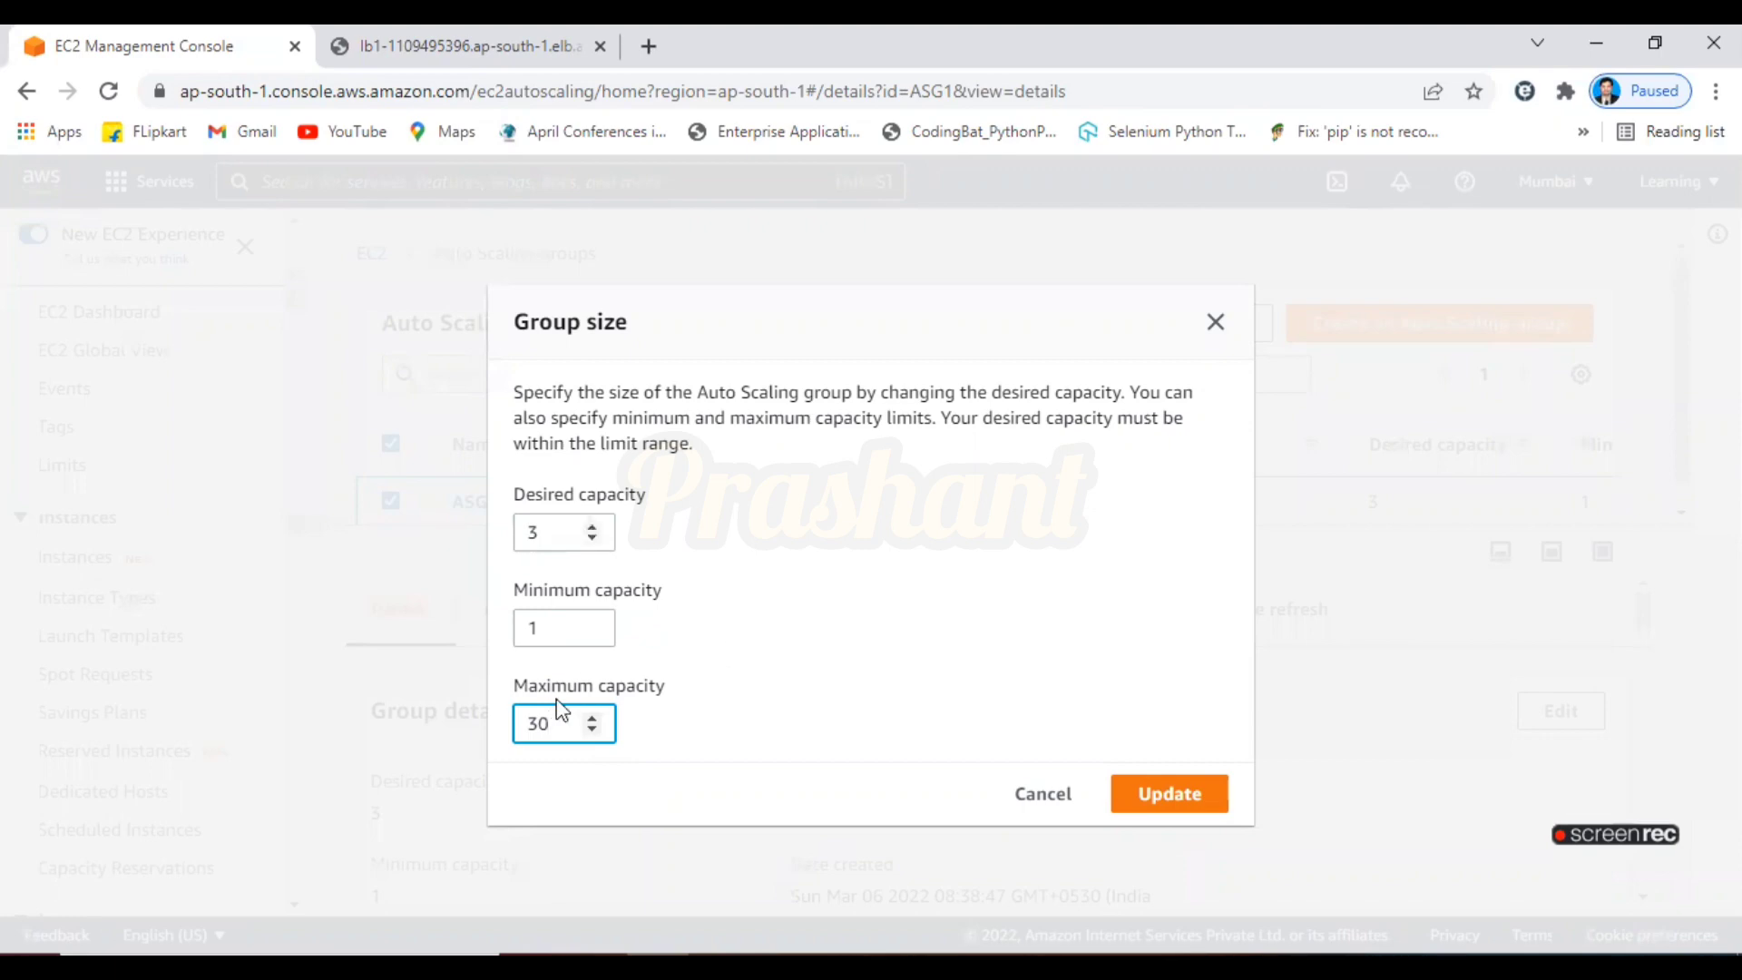
click(1041, 808)
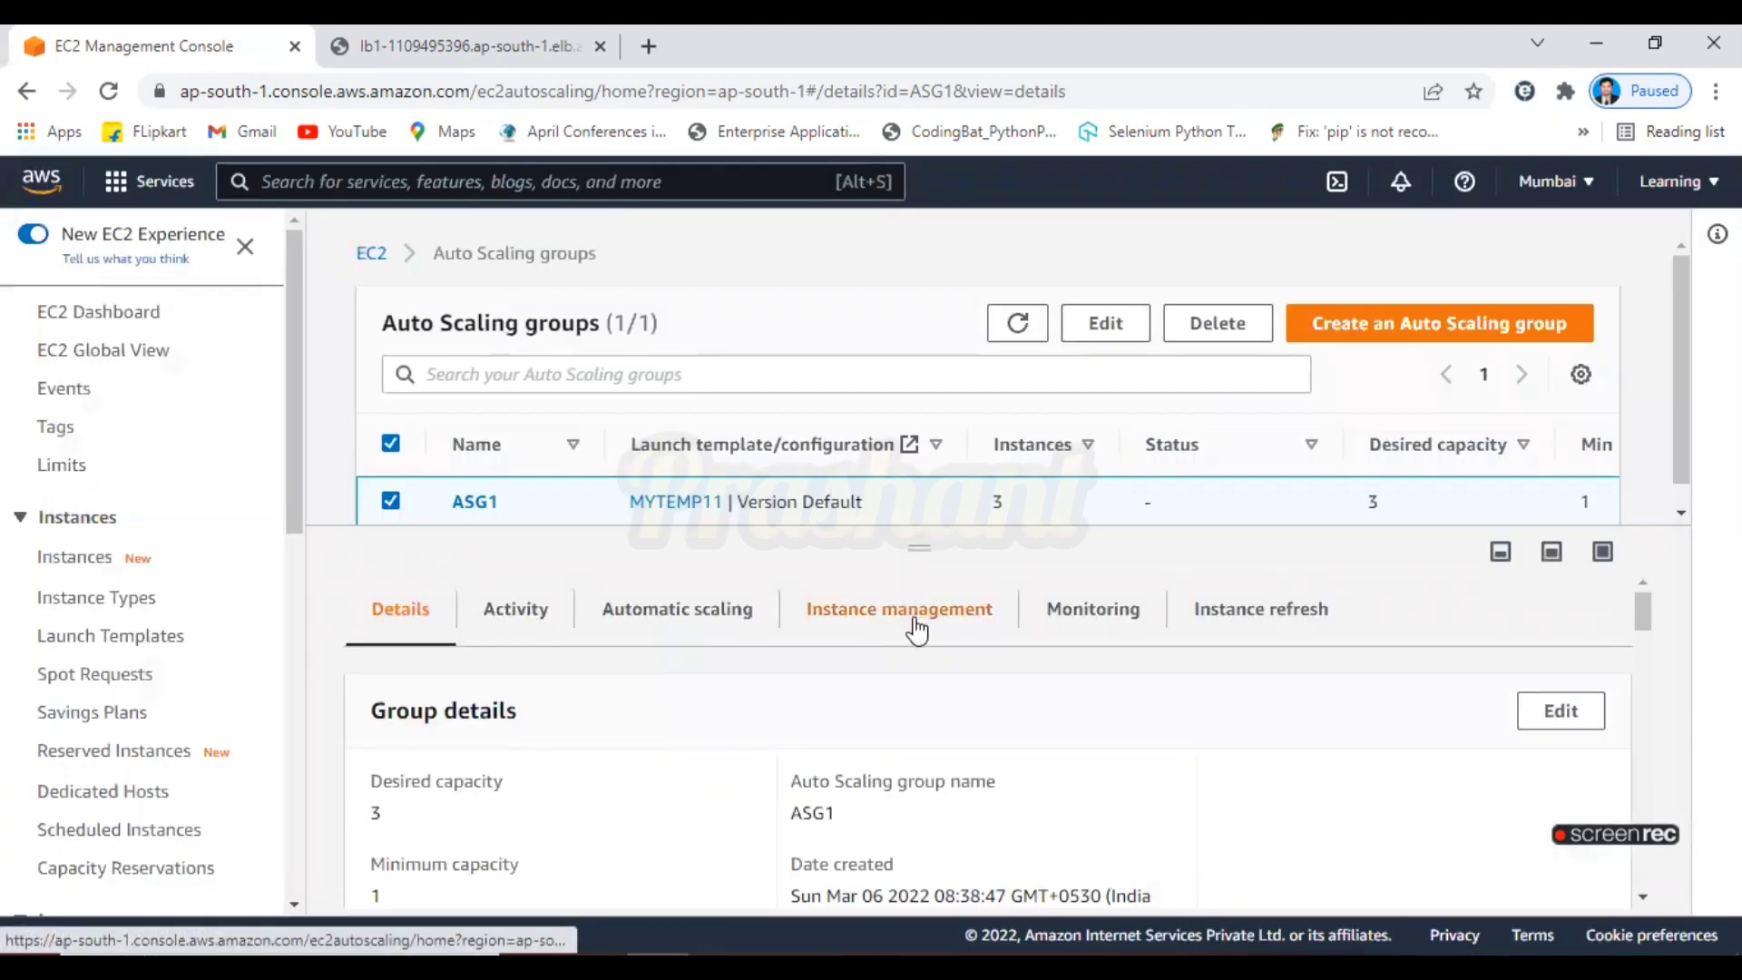
Reload the remaining LB1 page to check whether the third instance also answers requests
click(466, 24)
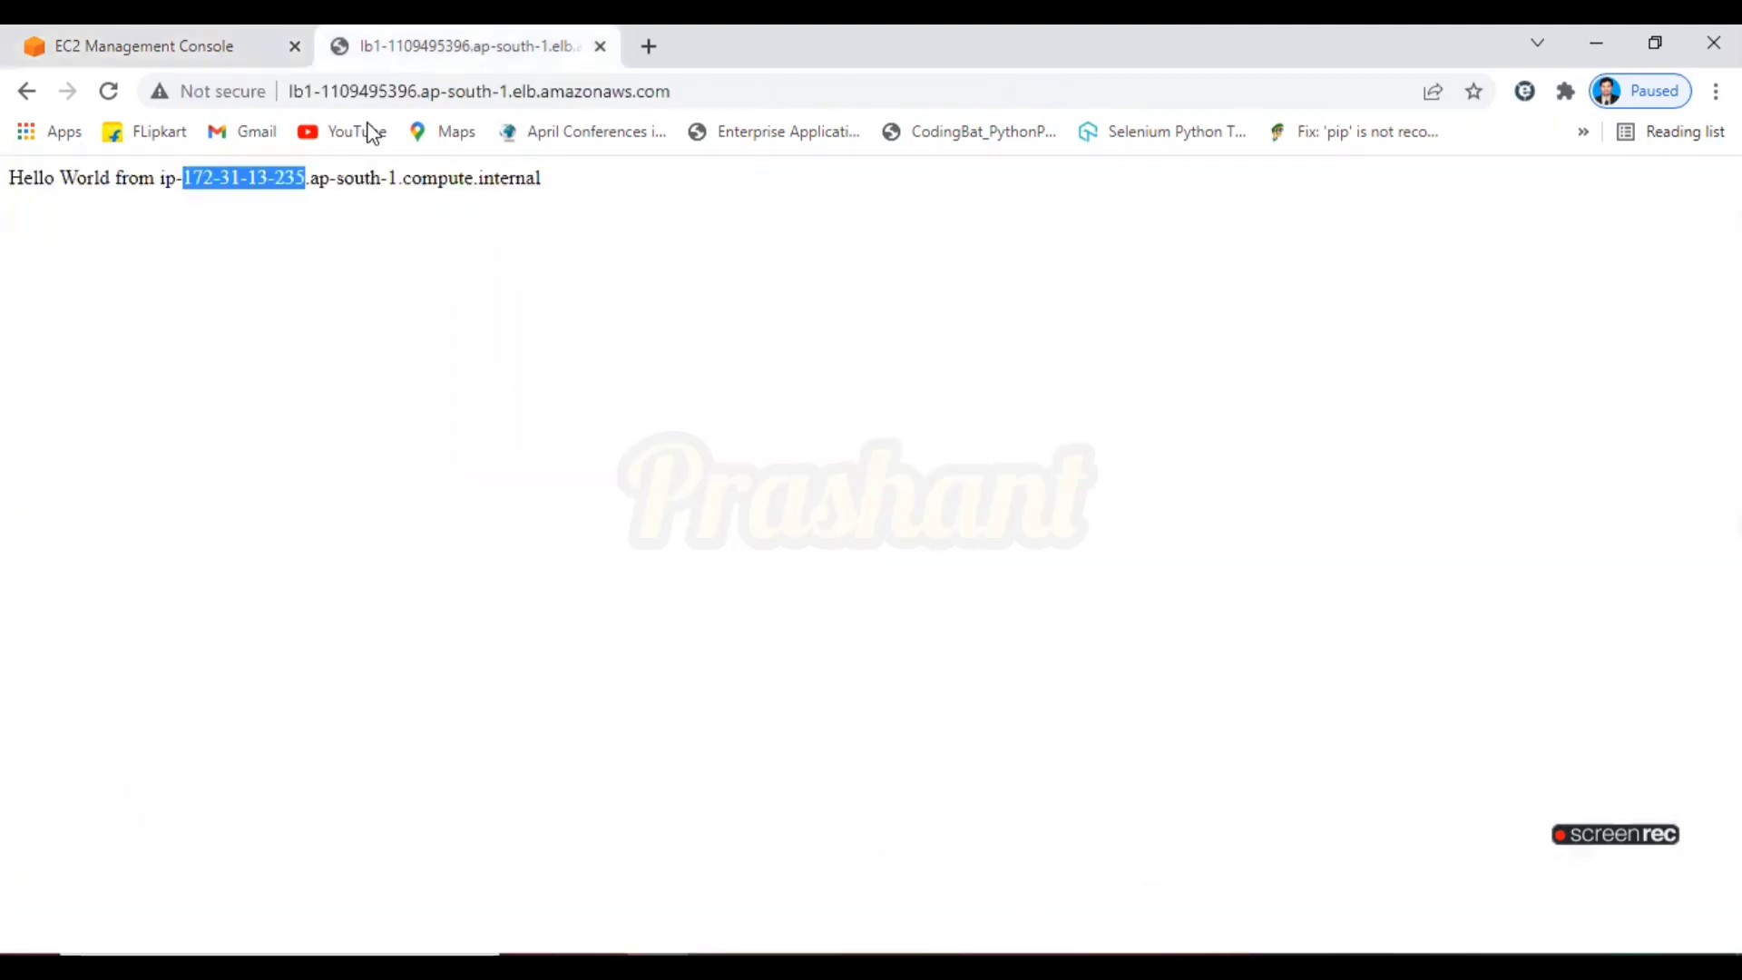
click(260, 197)
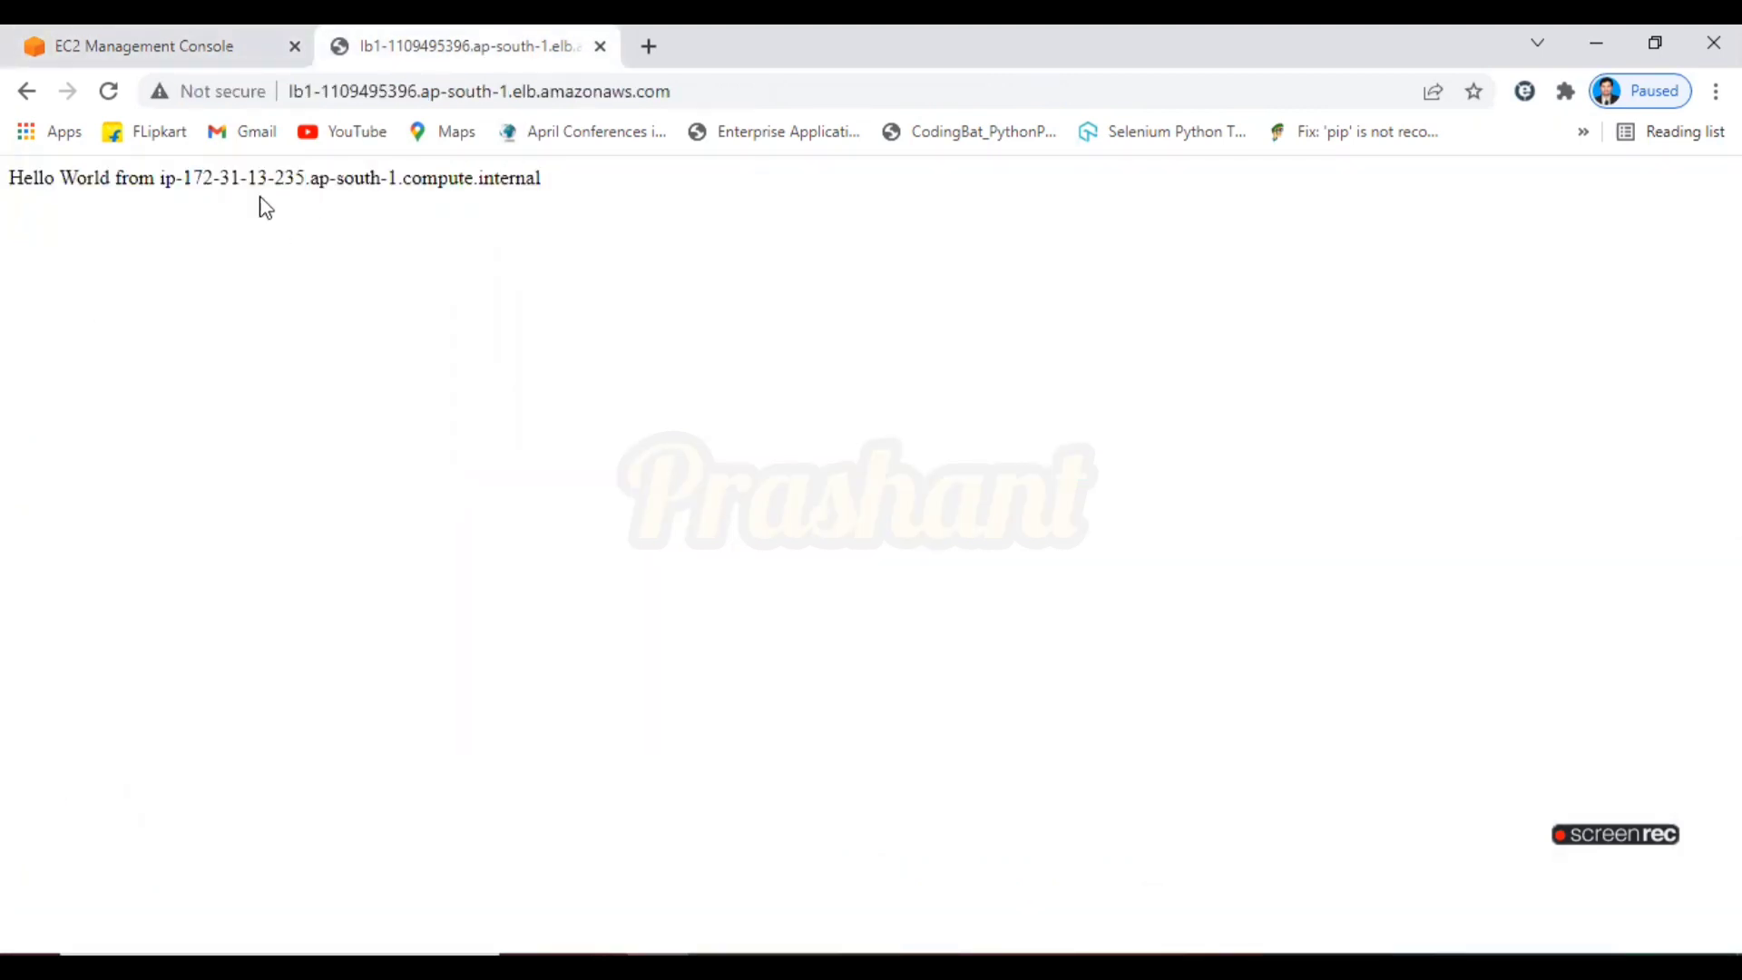
click(109, 92)
click(109, 92)
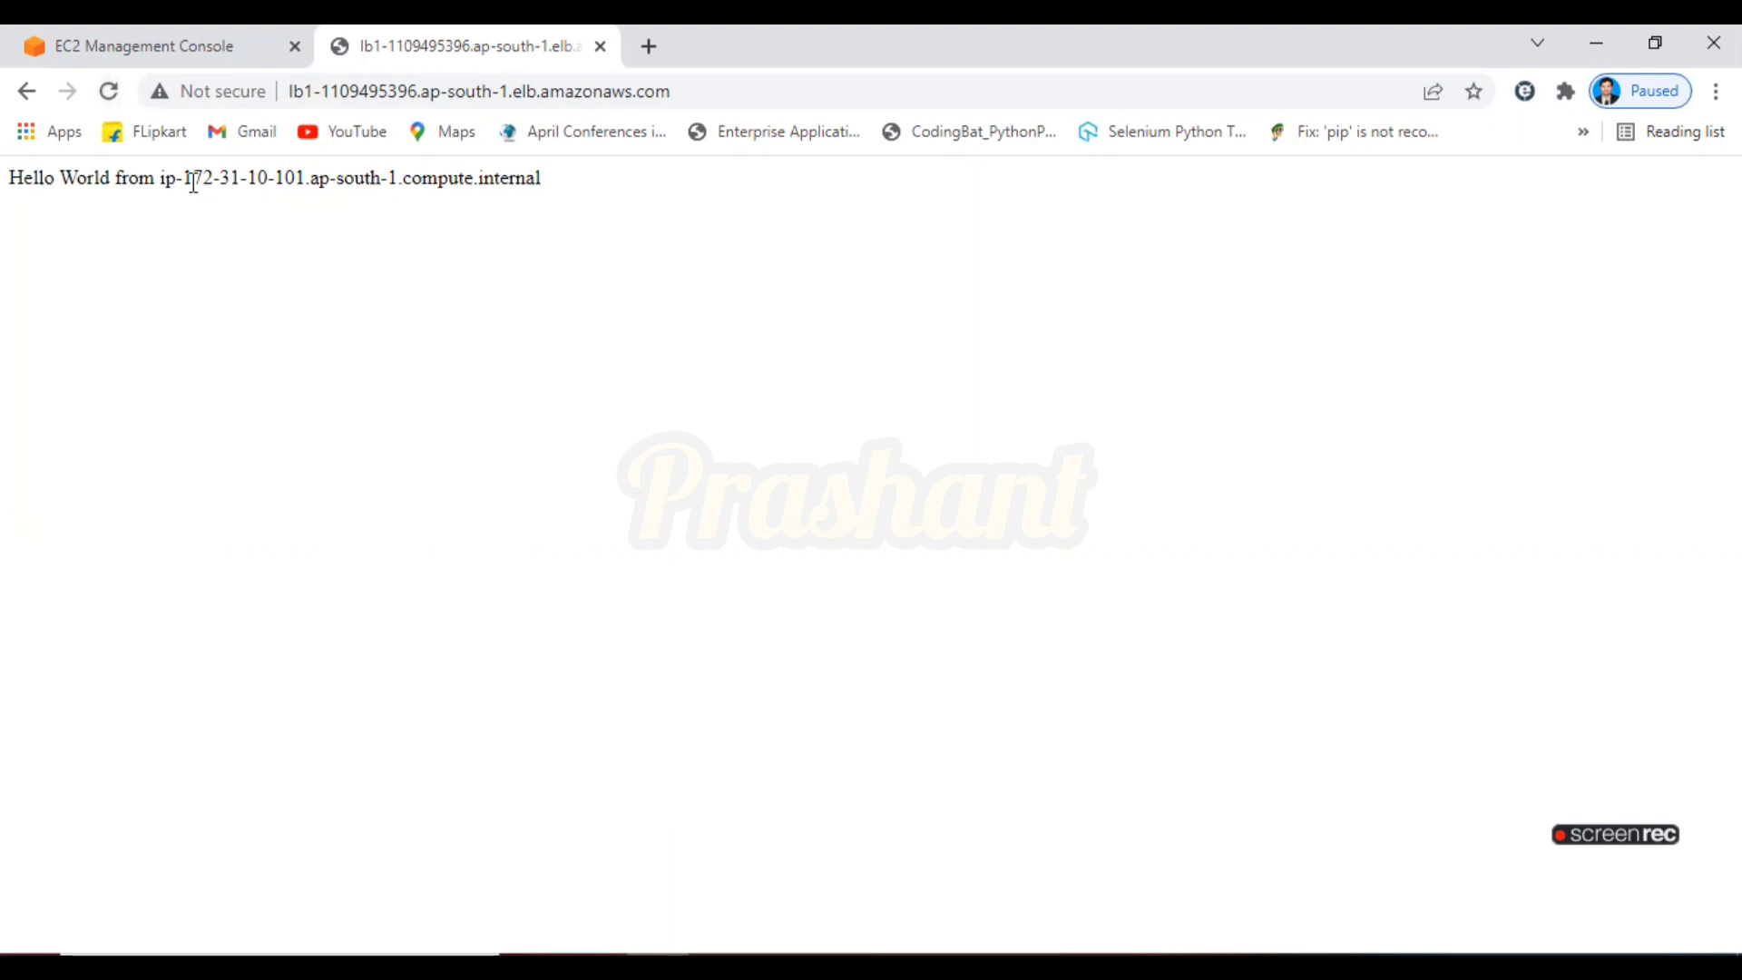
drag(186, 177, 303, 177)
key(ctrl+c)
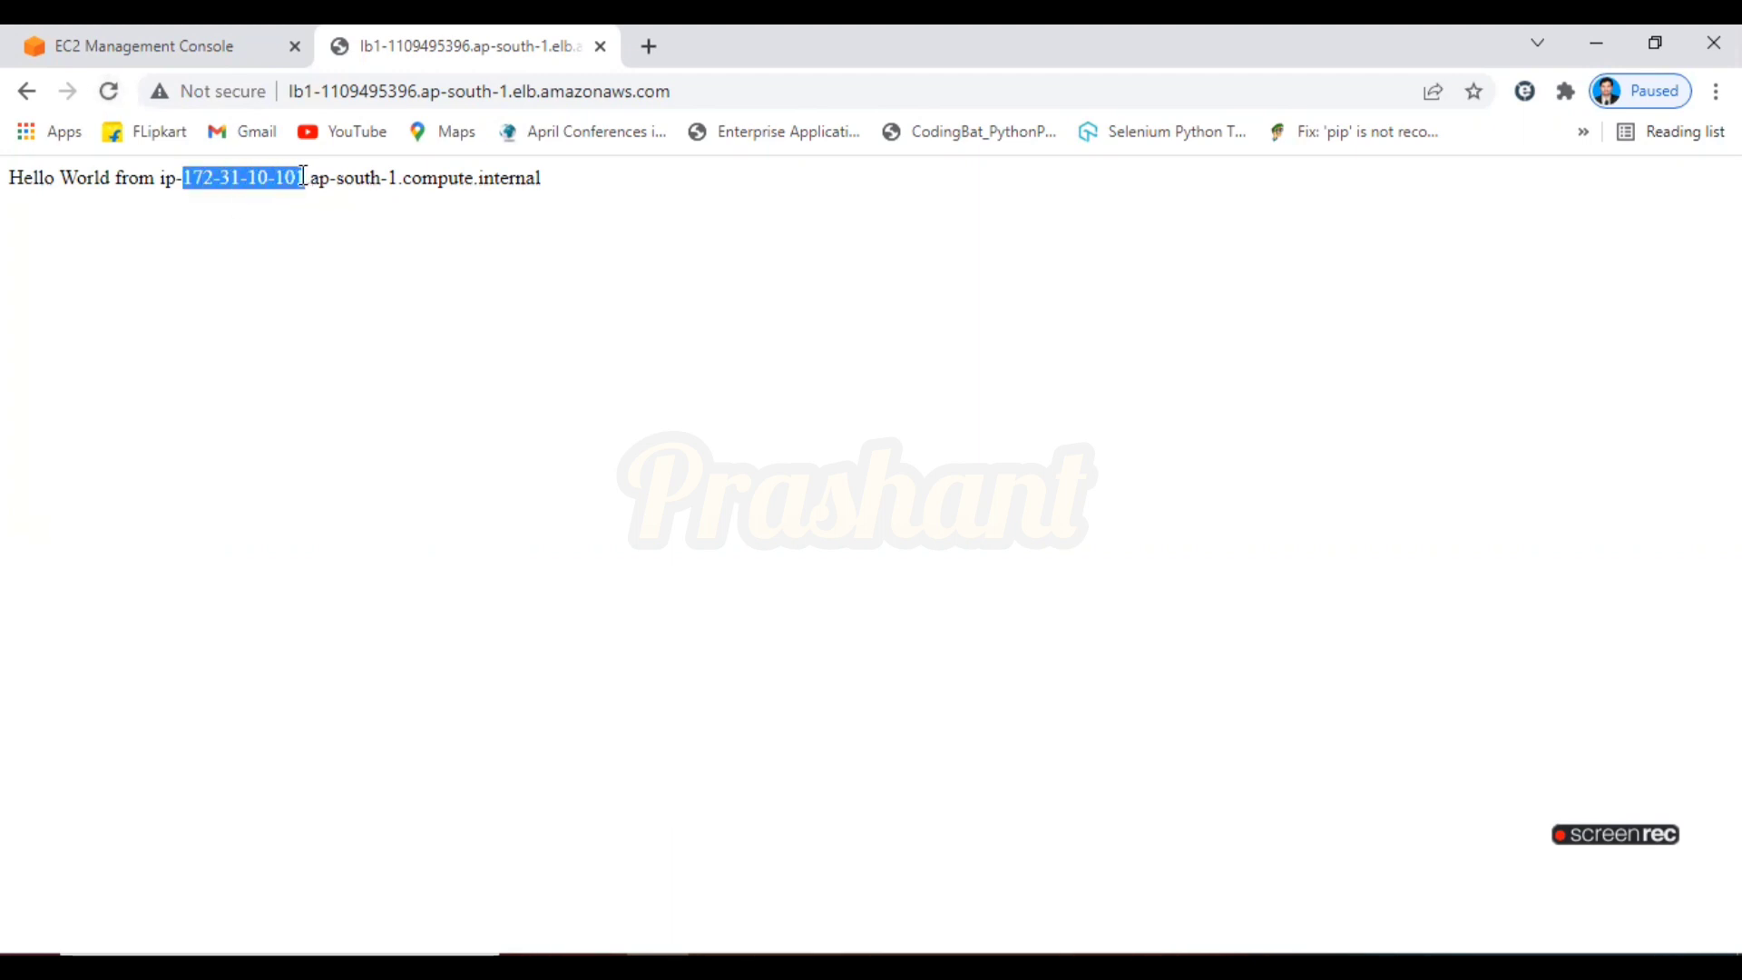
right_click(251, 951)
click(400, 964)
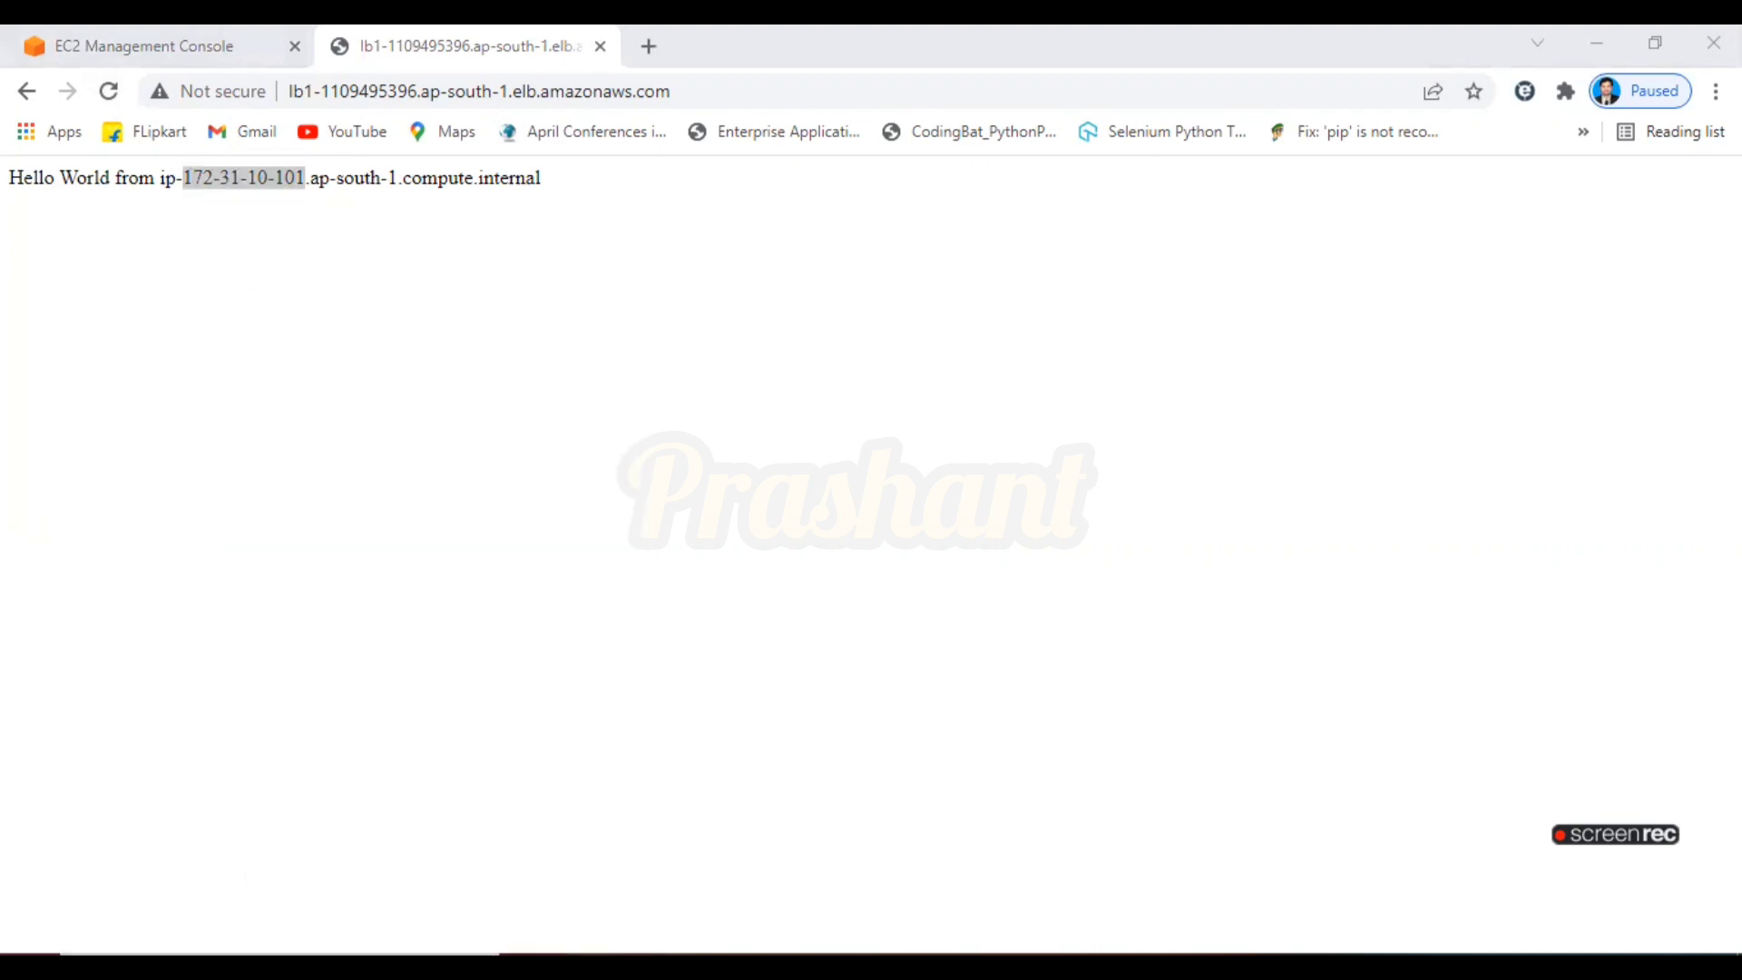
text(n)
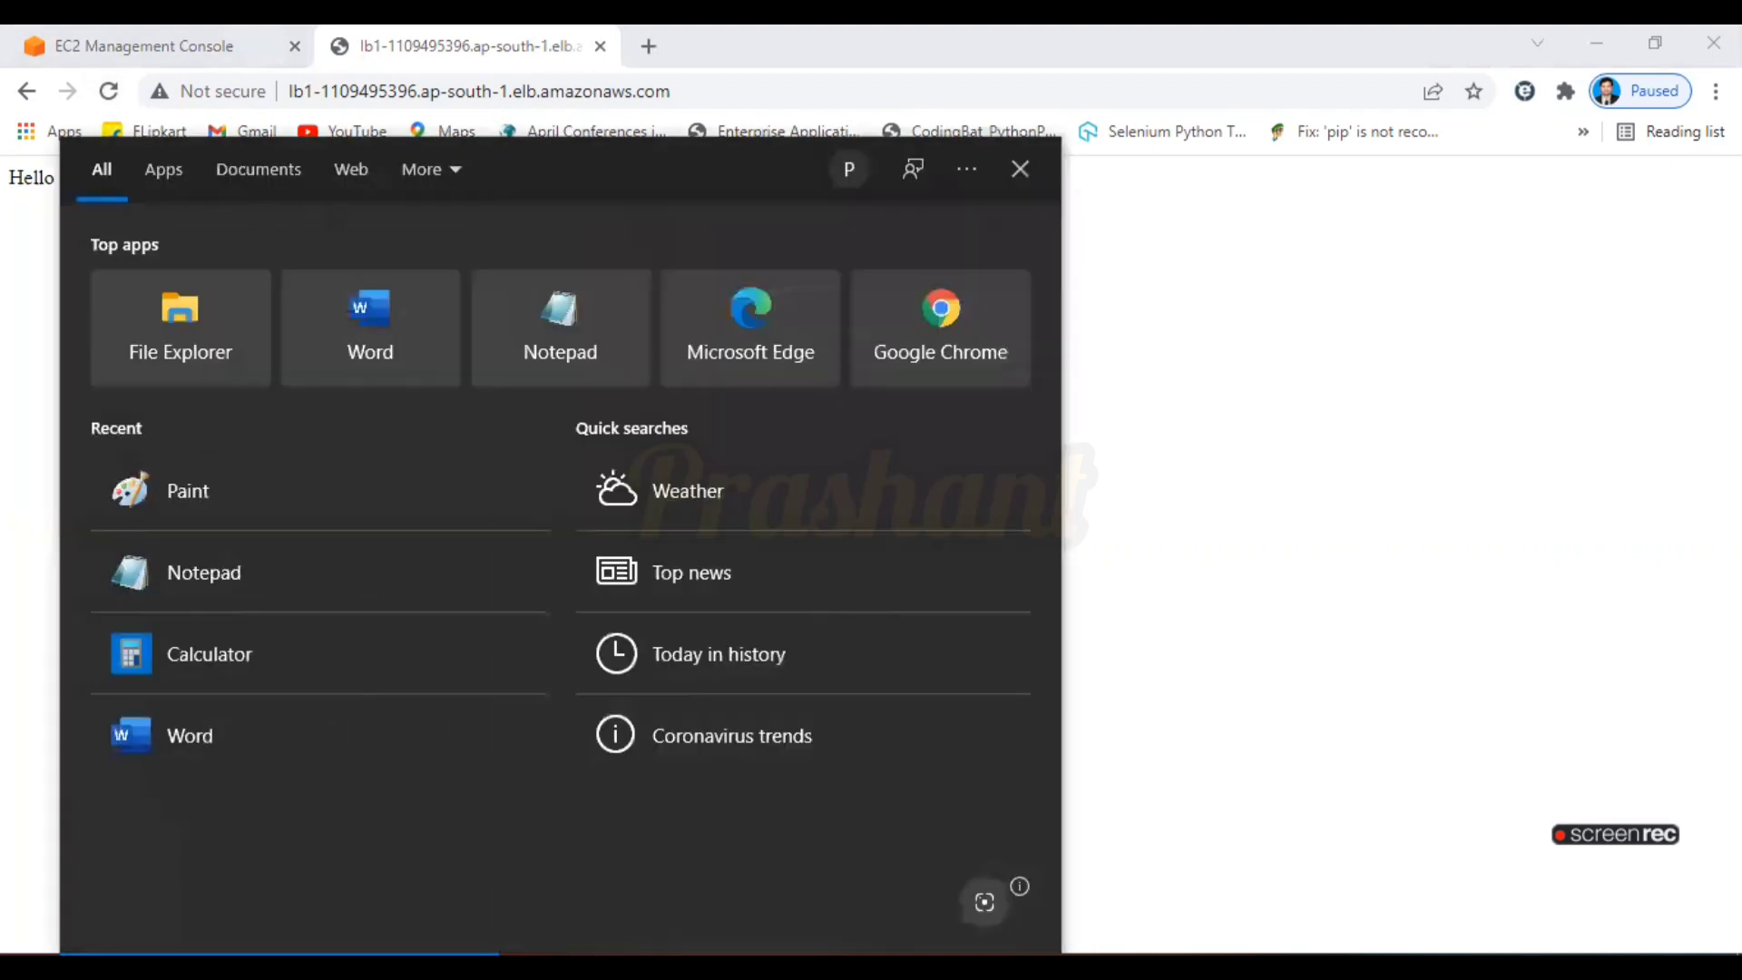
text(ot)
click(265, 301)
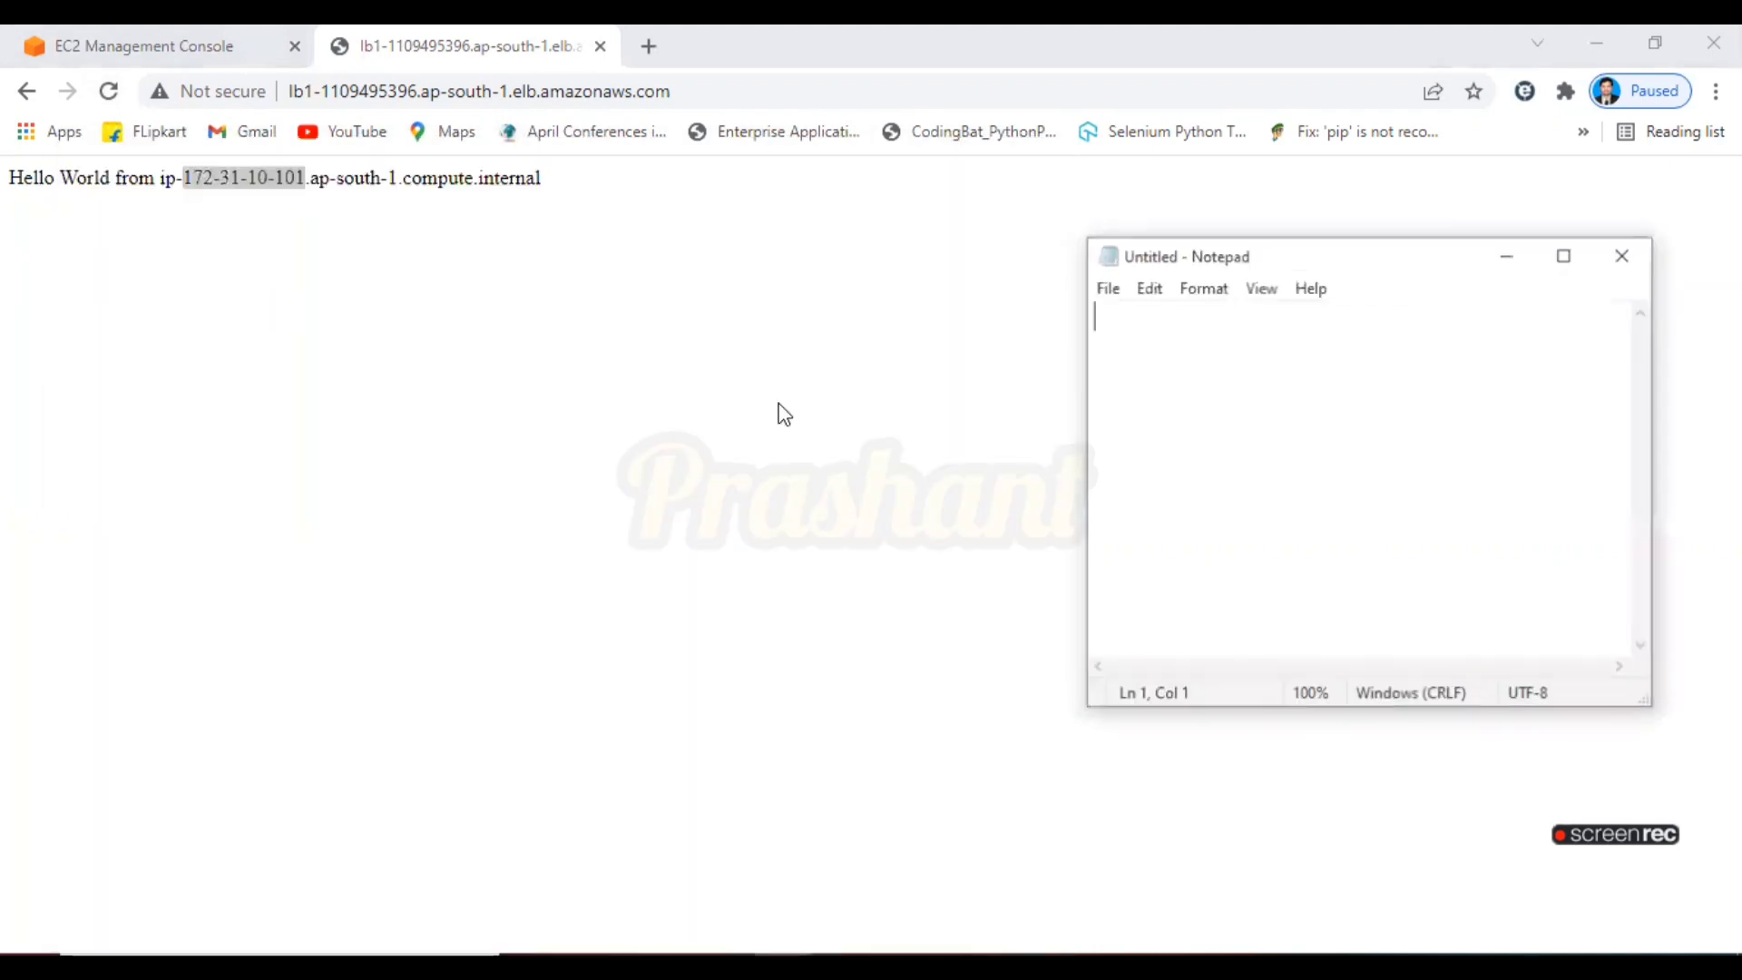
key(ctrl+v)
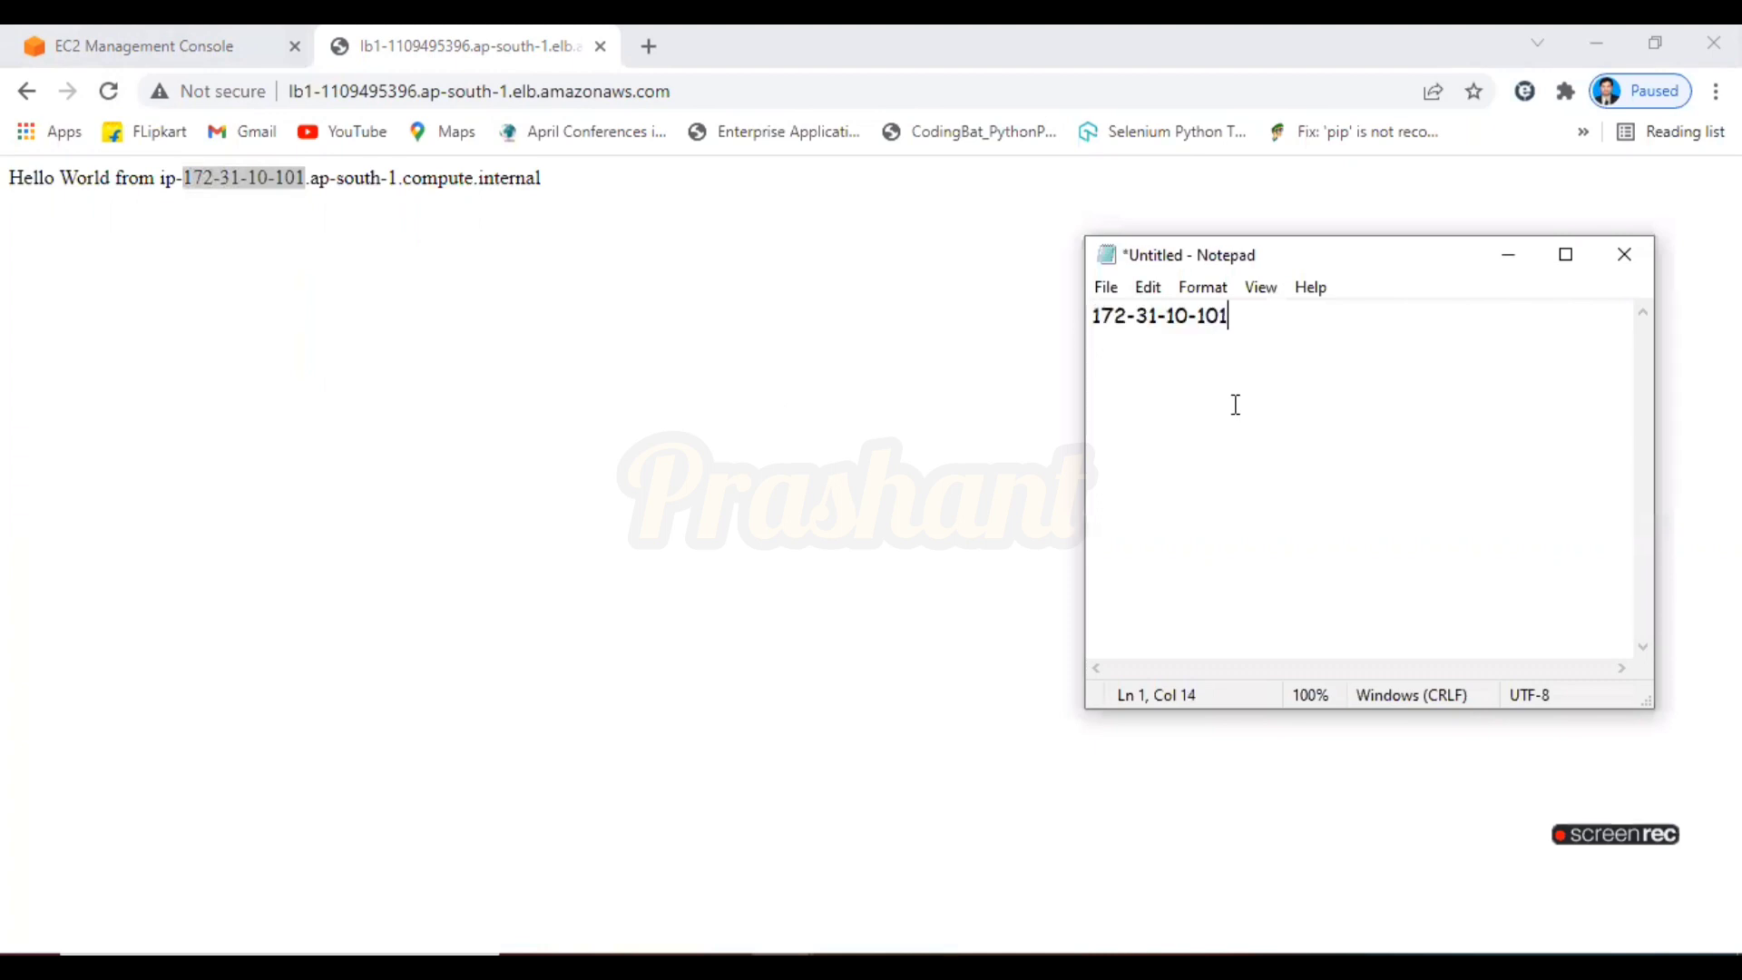
click(105, 92)
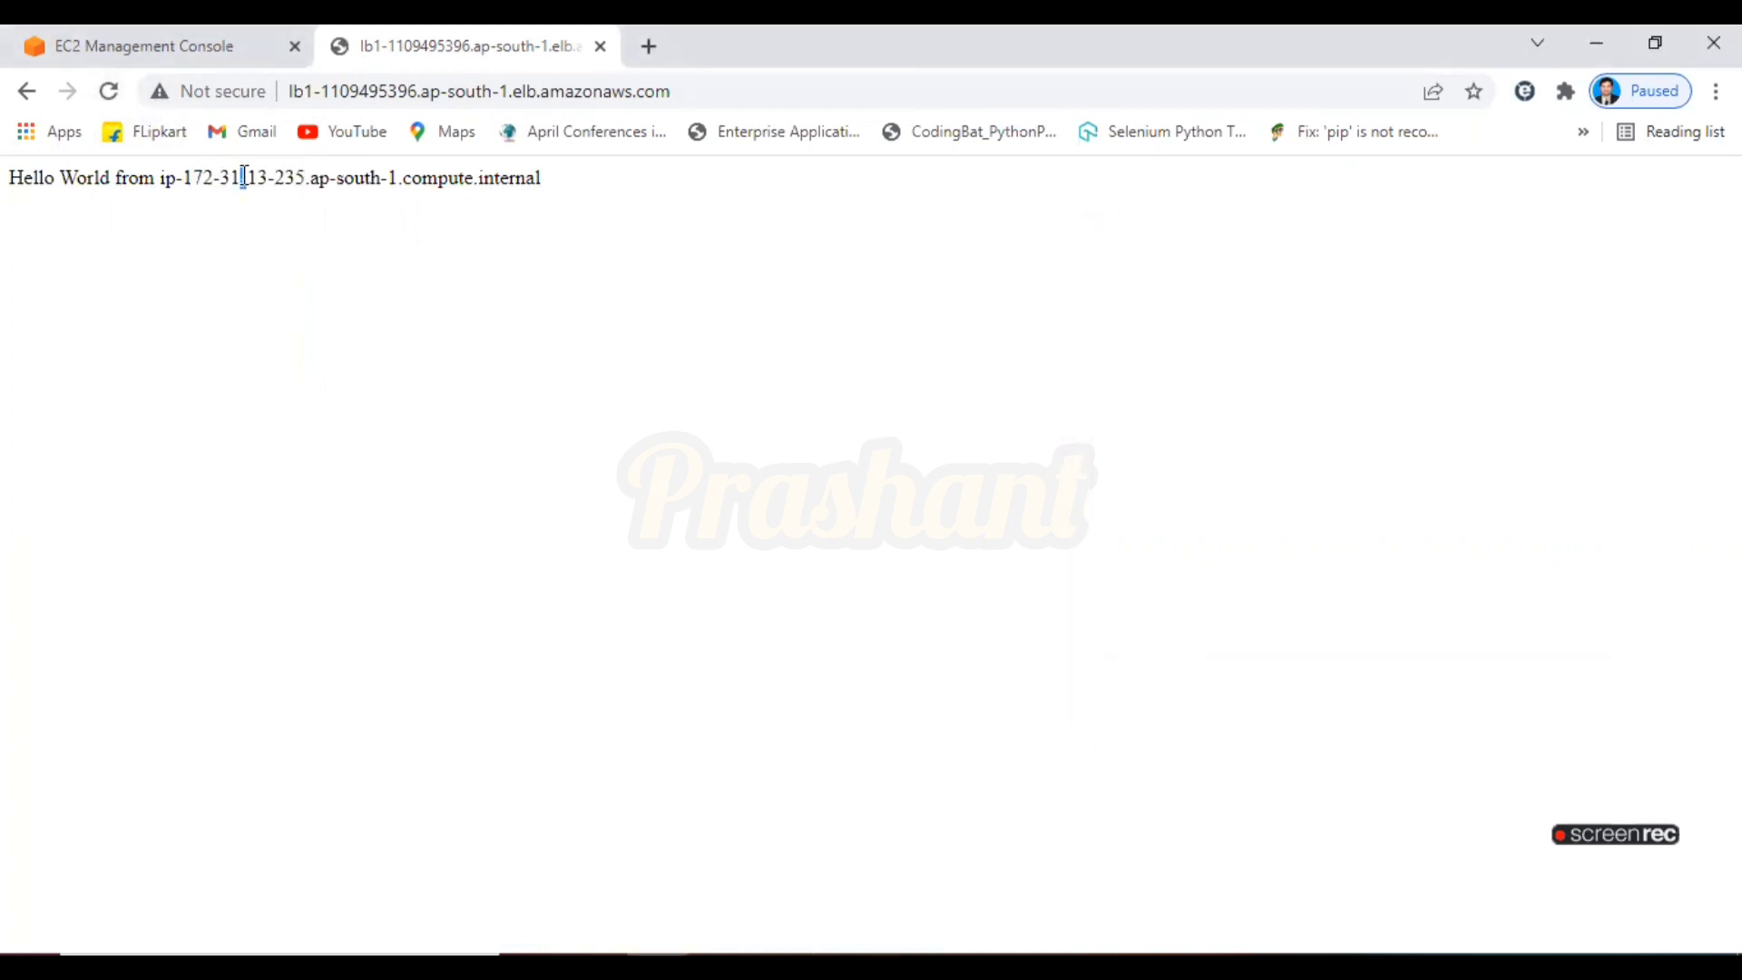
drag(184, 176, 307, 177)
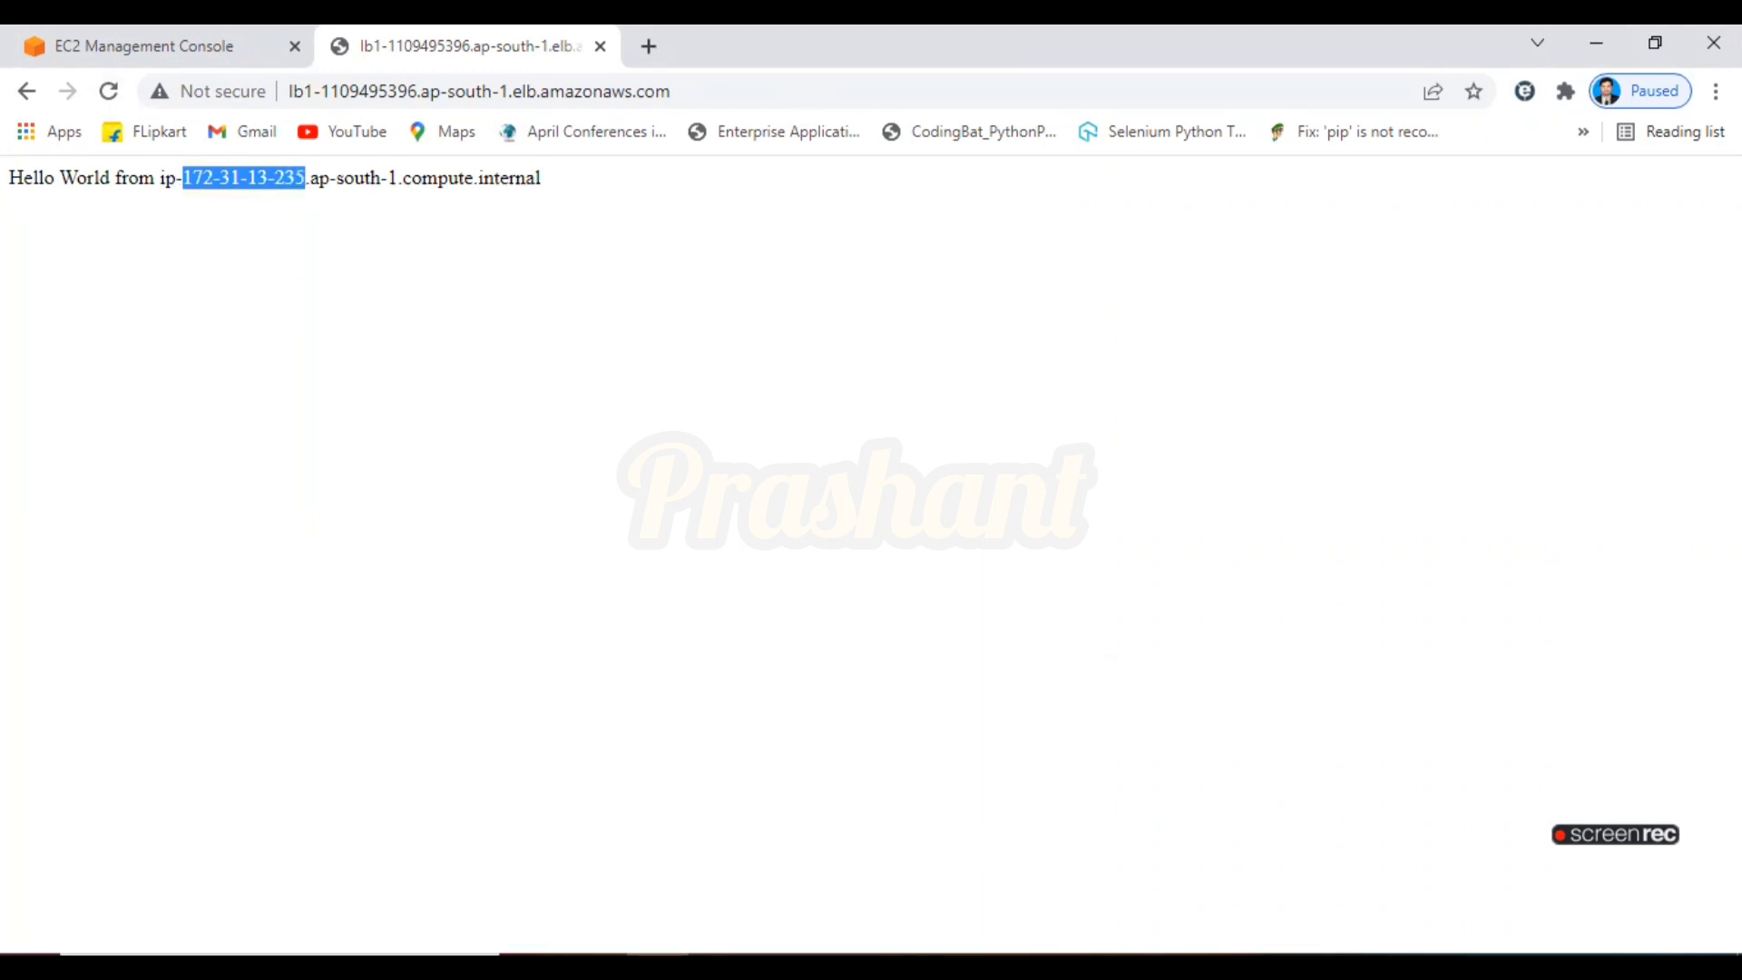
click(917, 906)
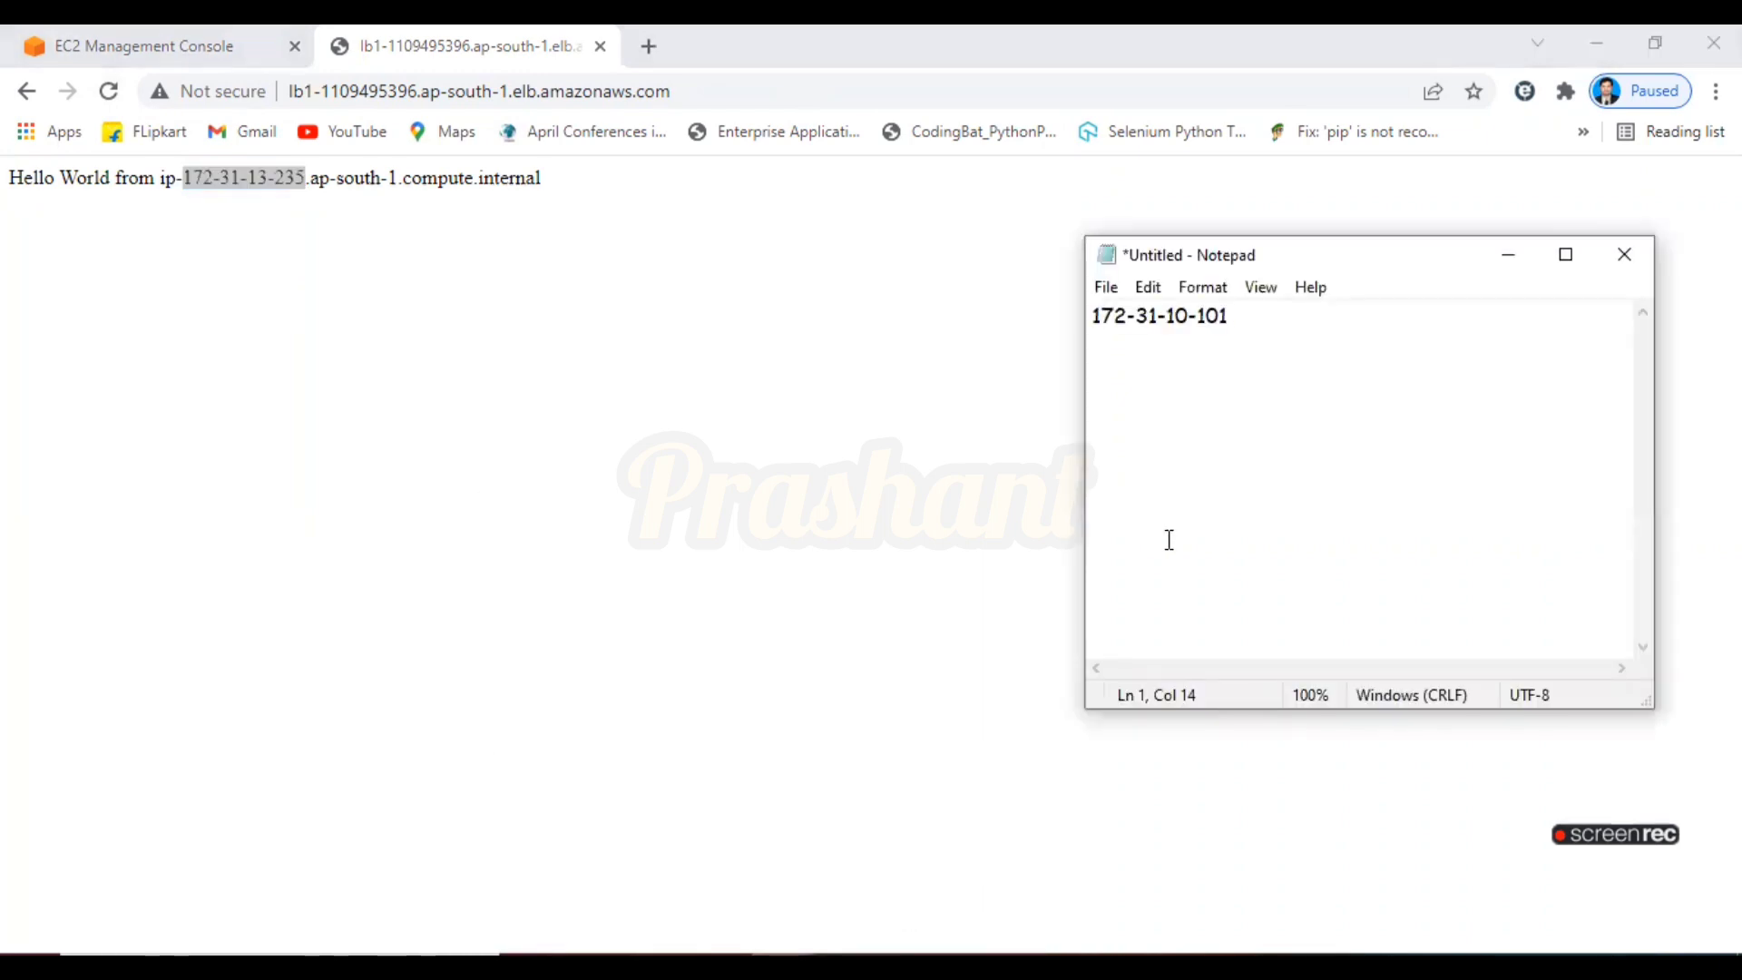
click(549, 365)
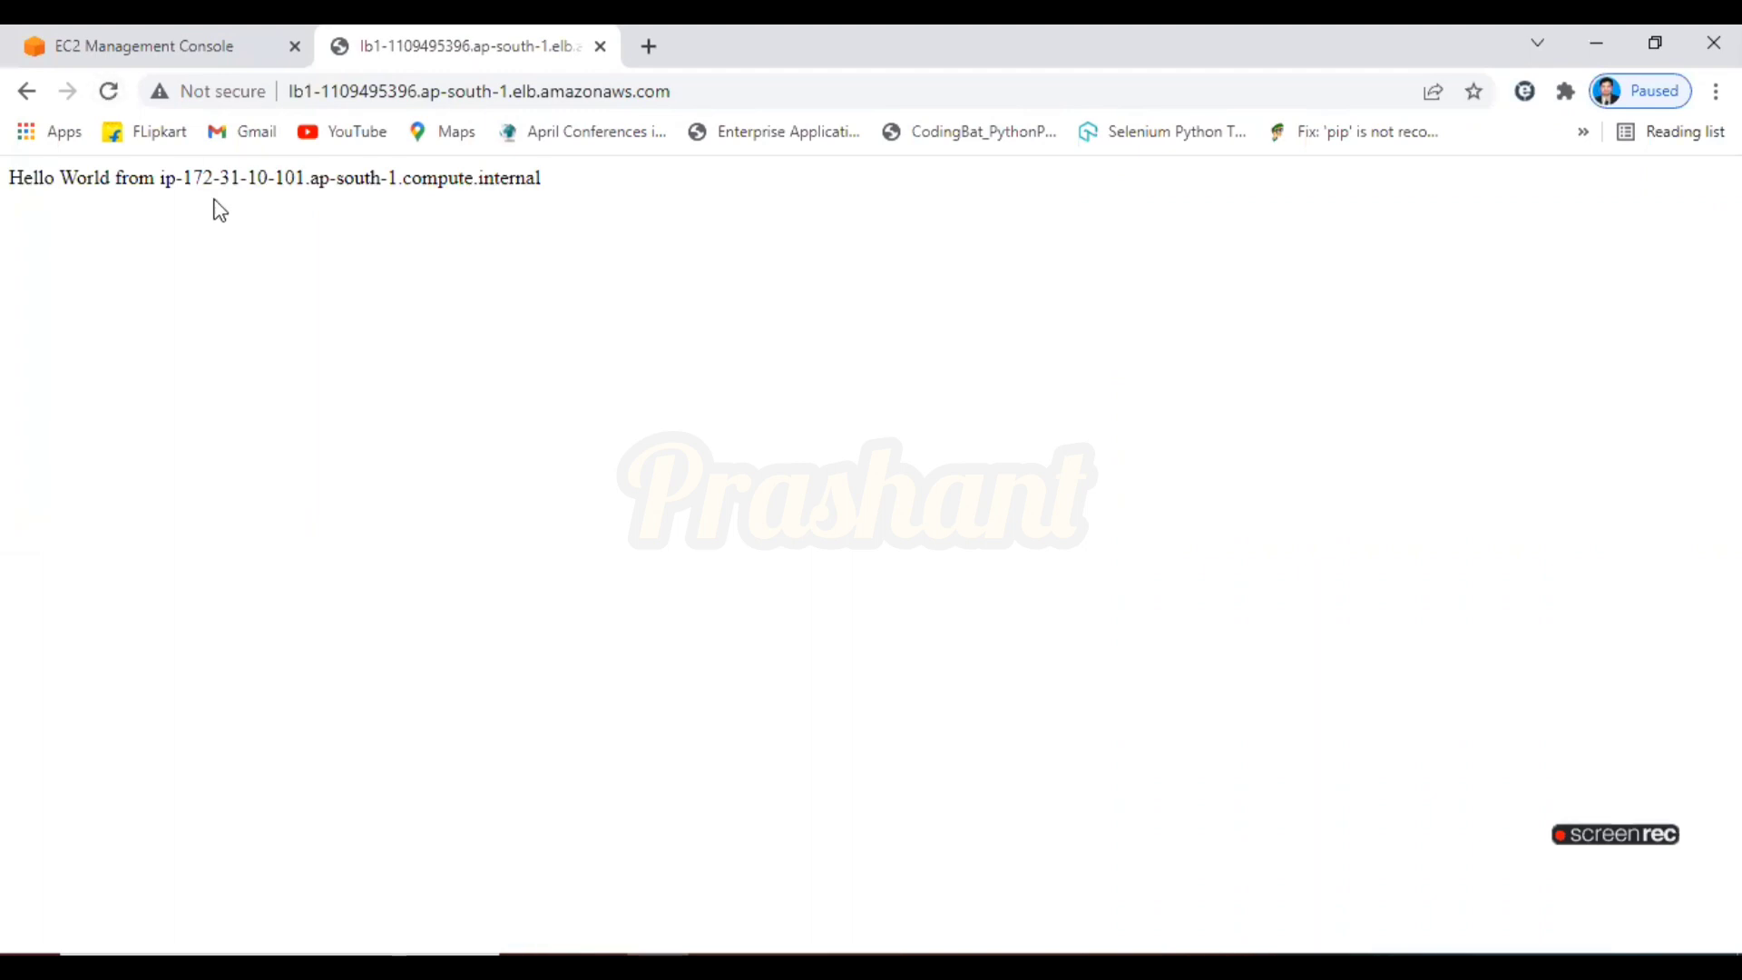
drag(188, 176, 290, 177)
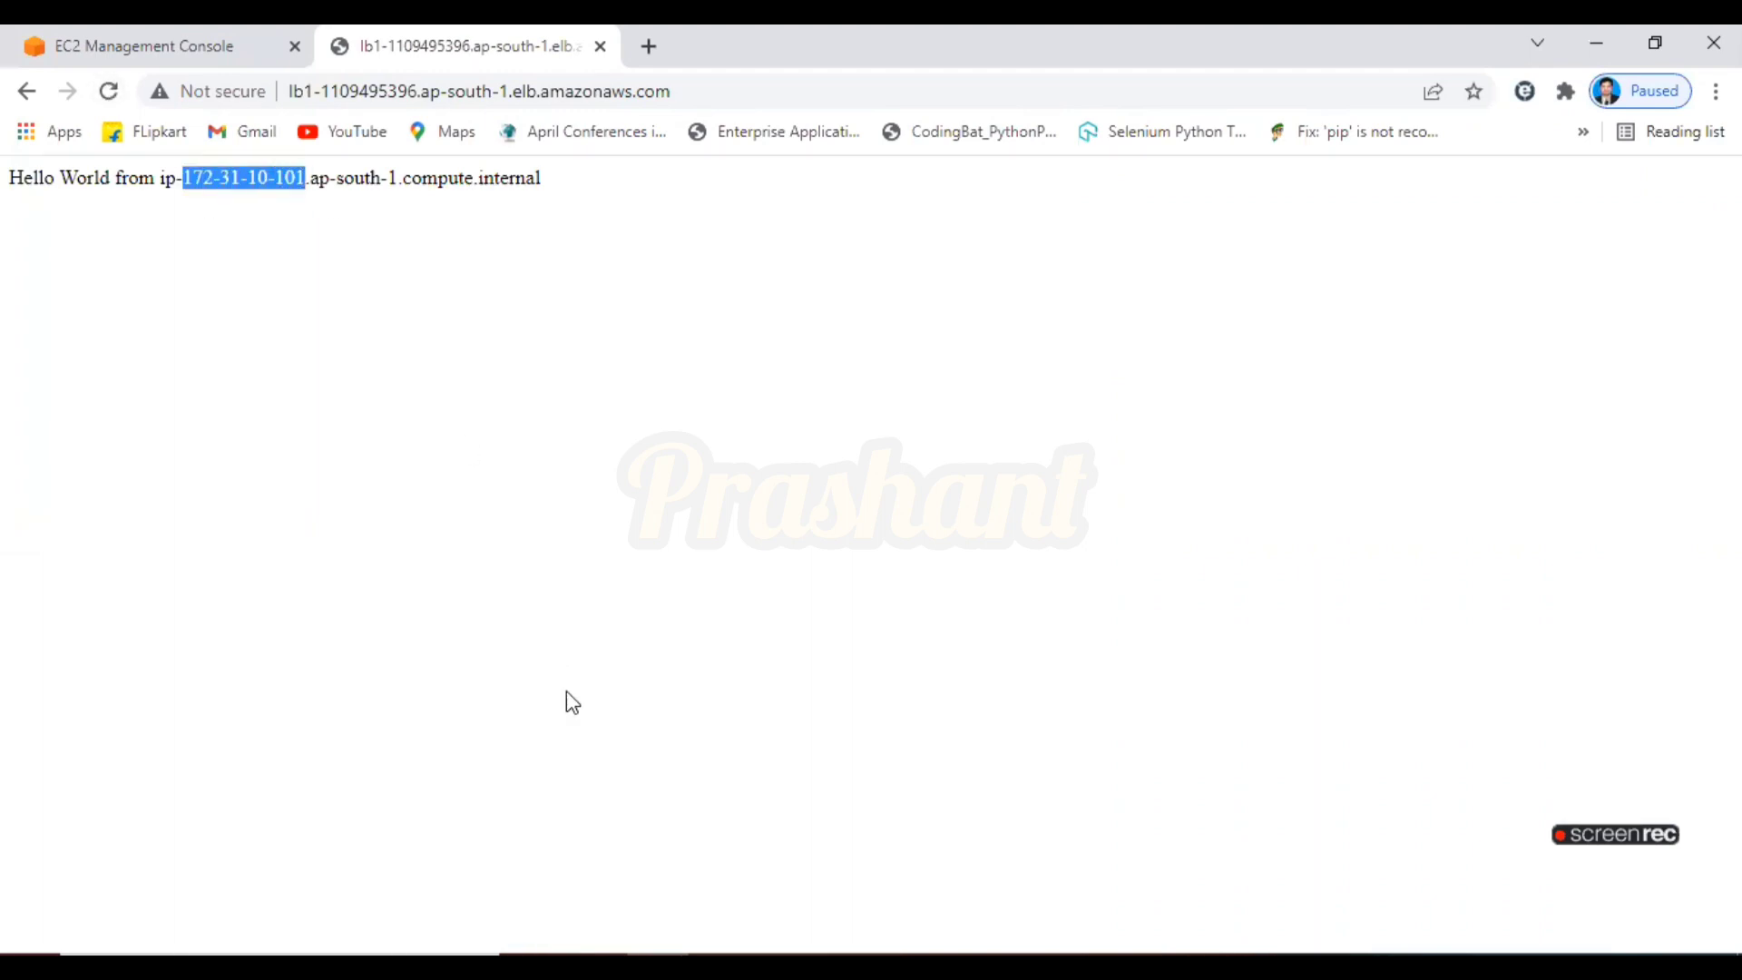
key(alt+Tab)
key(Return)
key(ctrl+v)
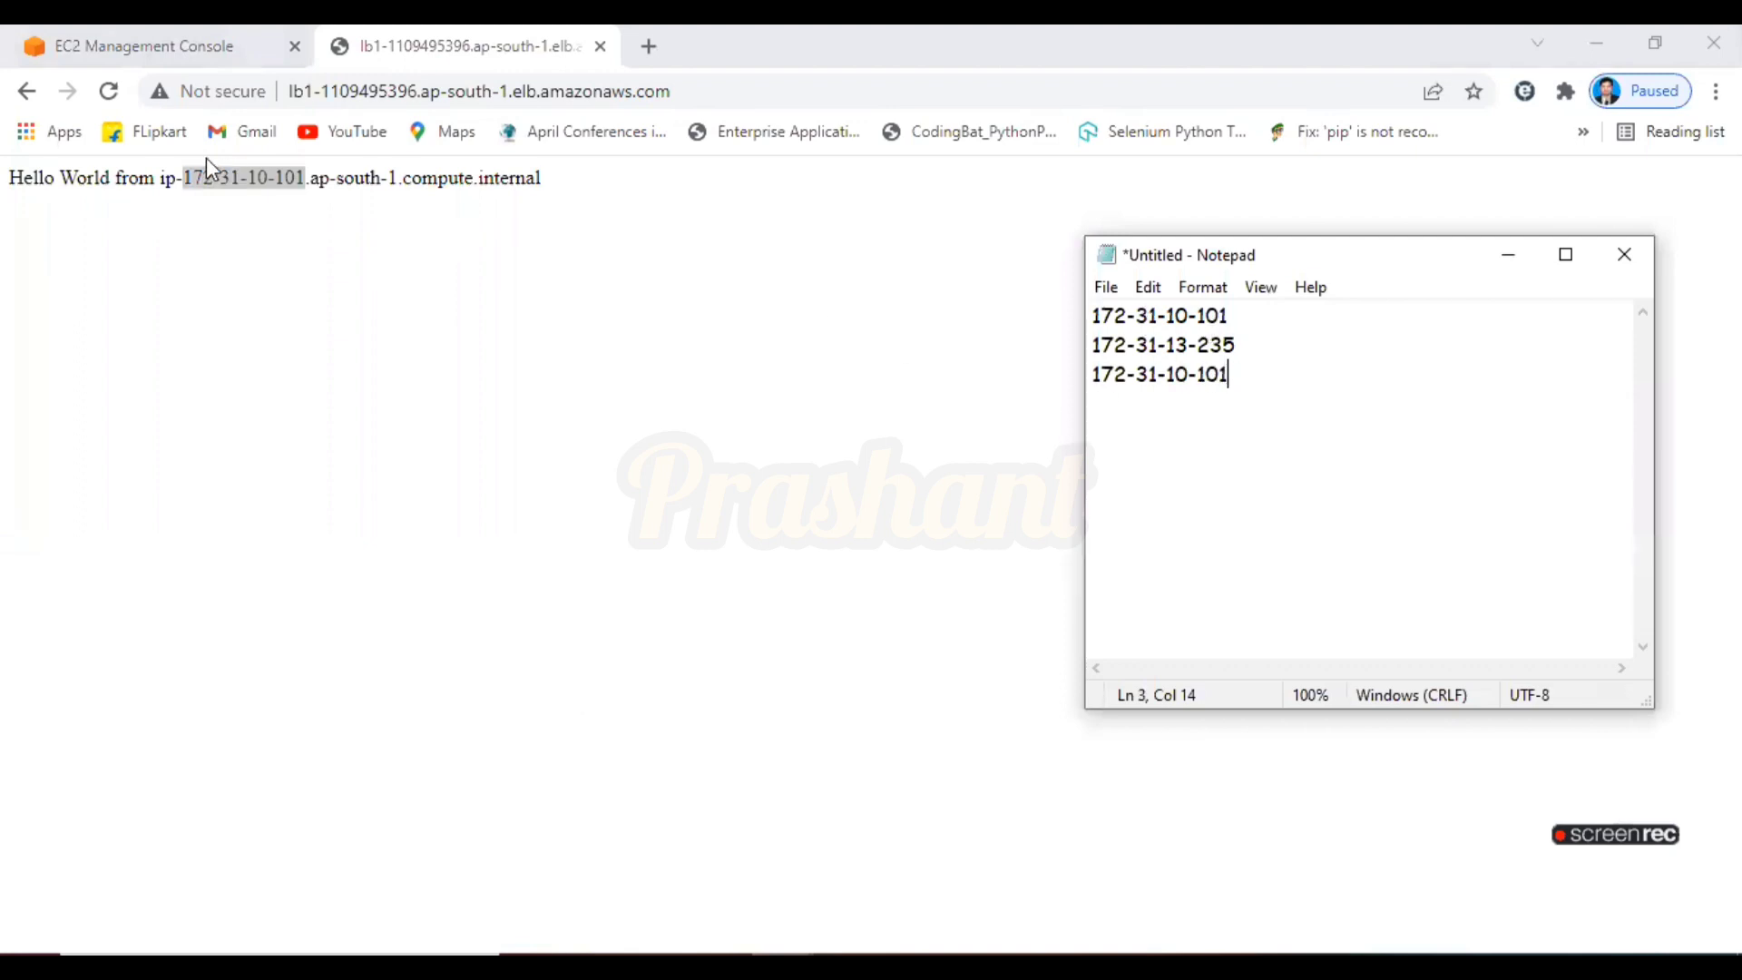
click(111, 92)
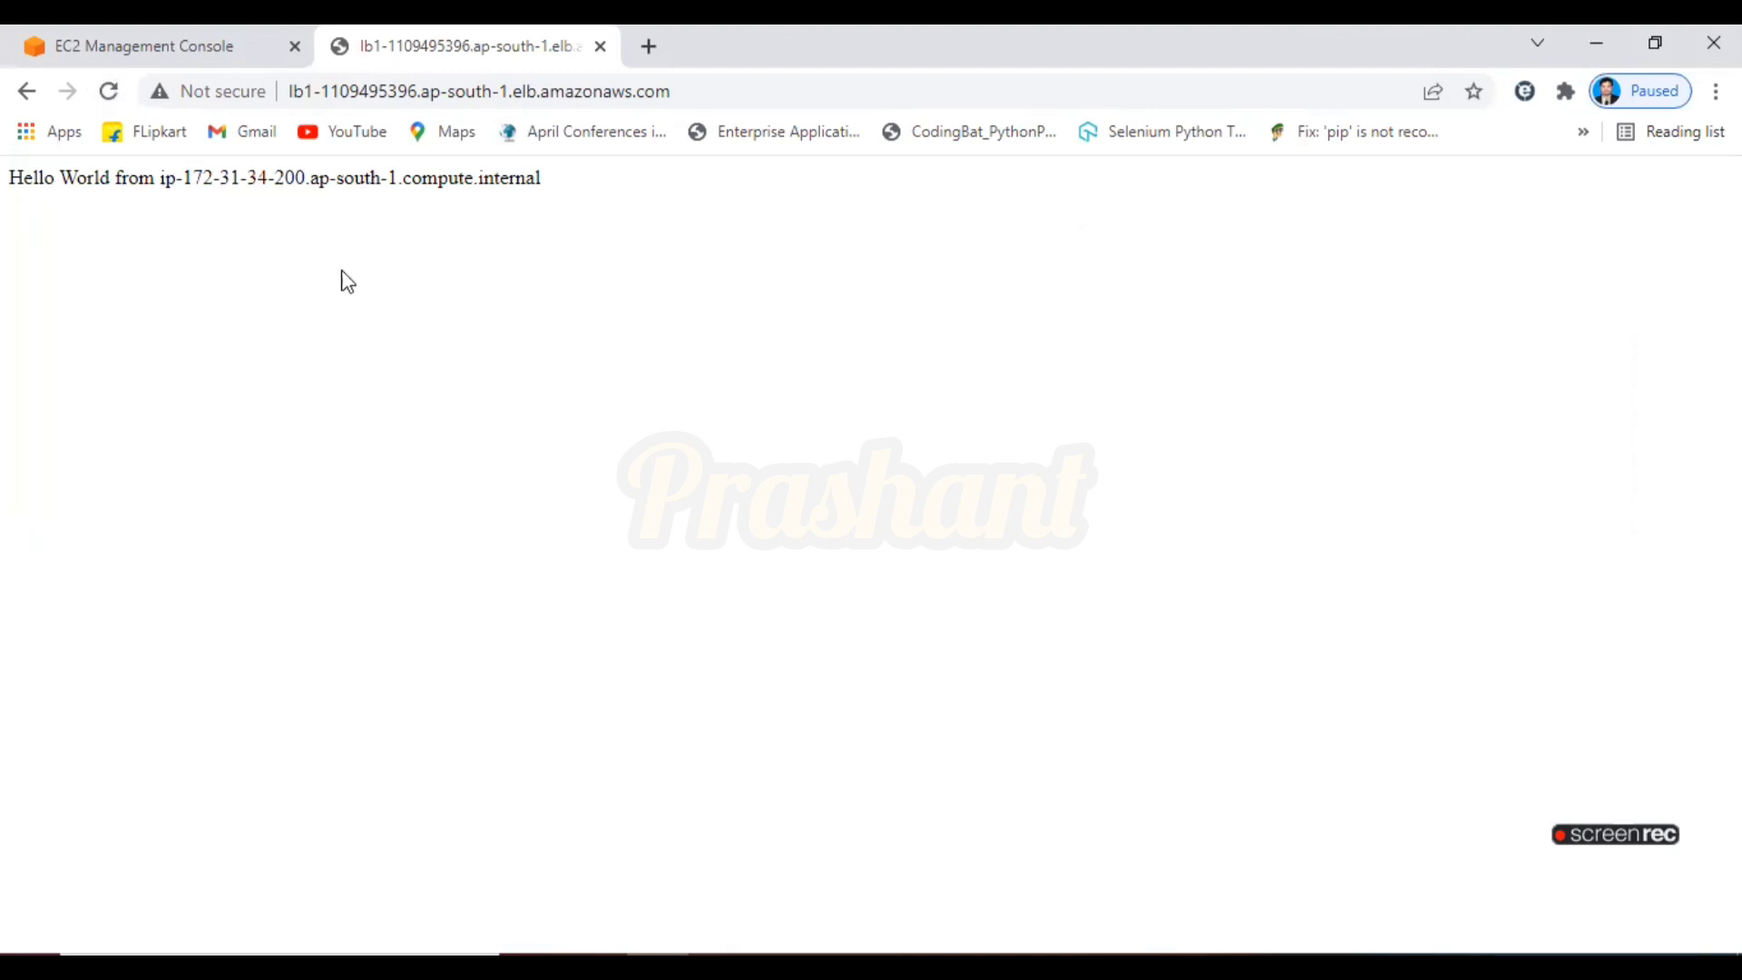
key(alt+Tab)
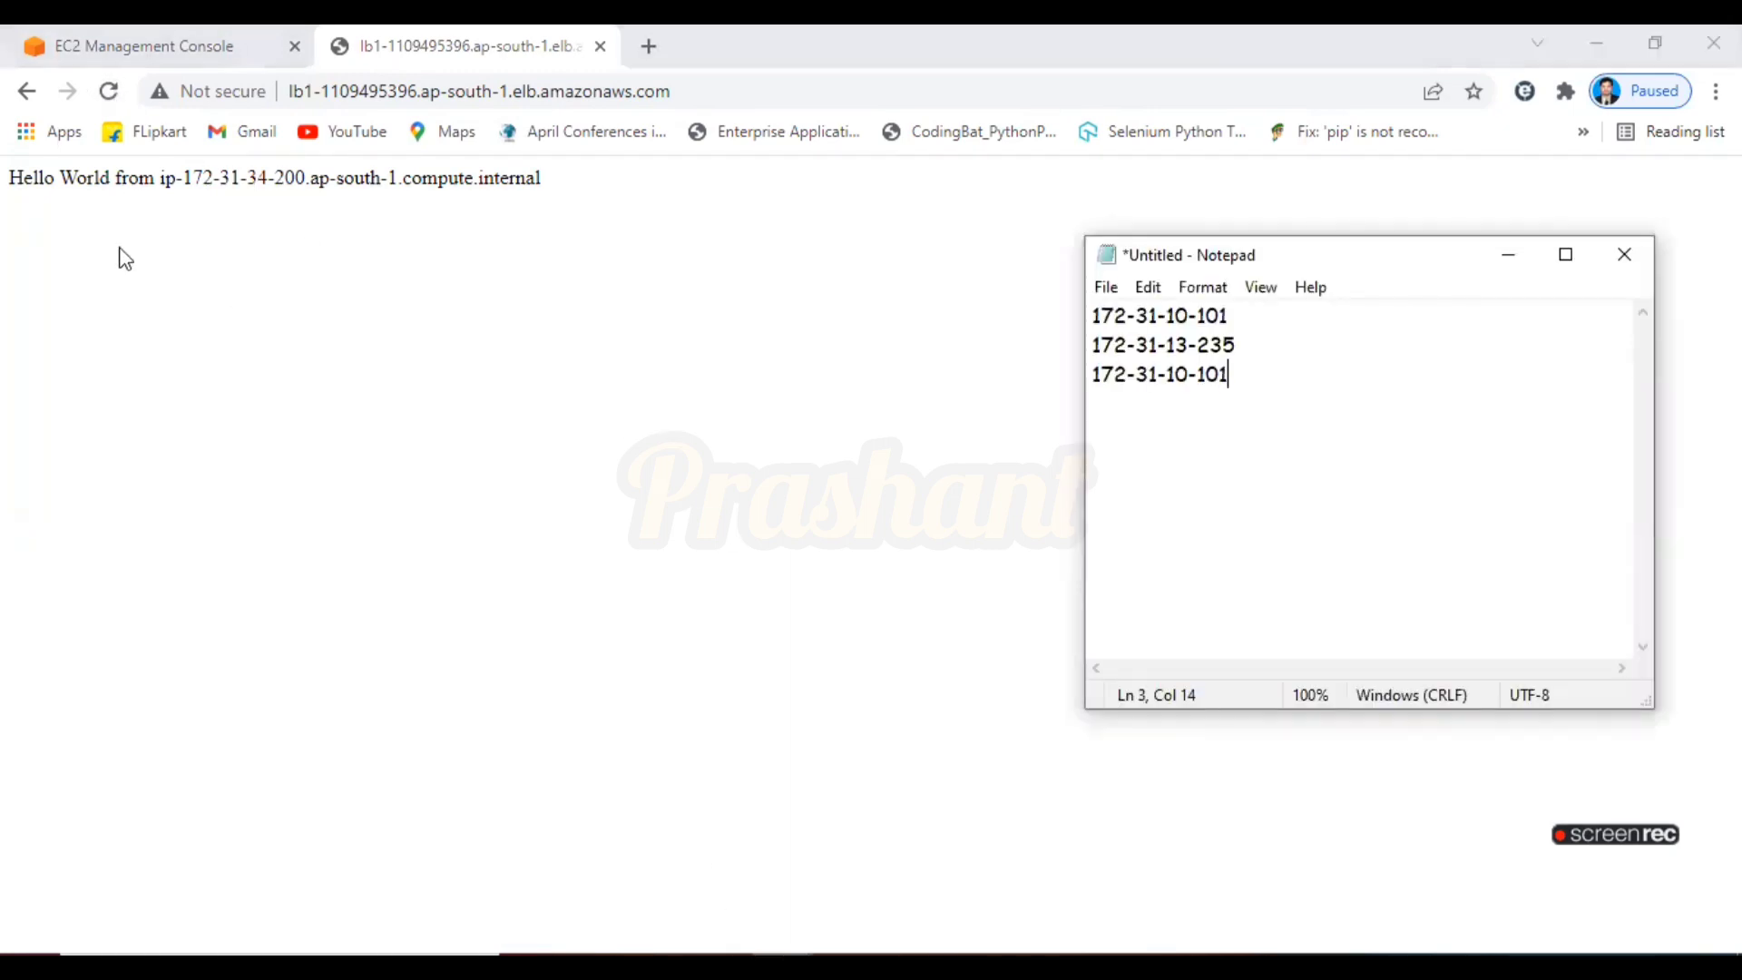
drag(184, 178, 303, 175)
key(ctrl+c)
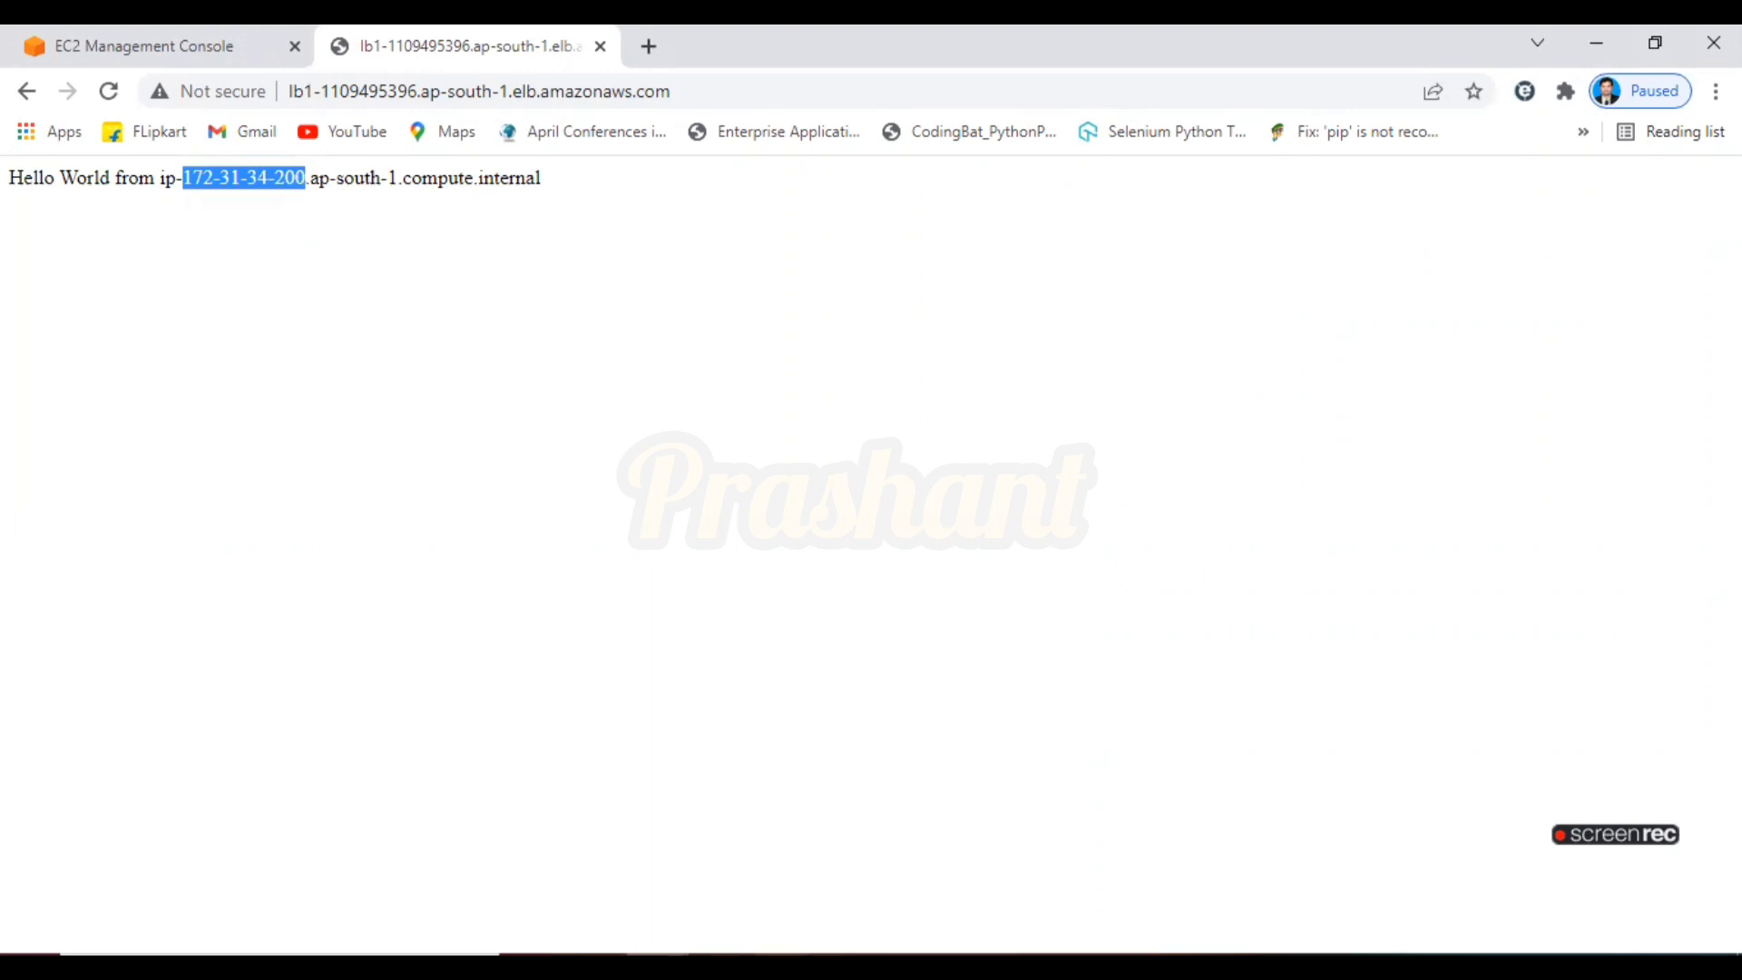
key(alt+Tab)
key(Return)
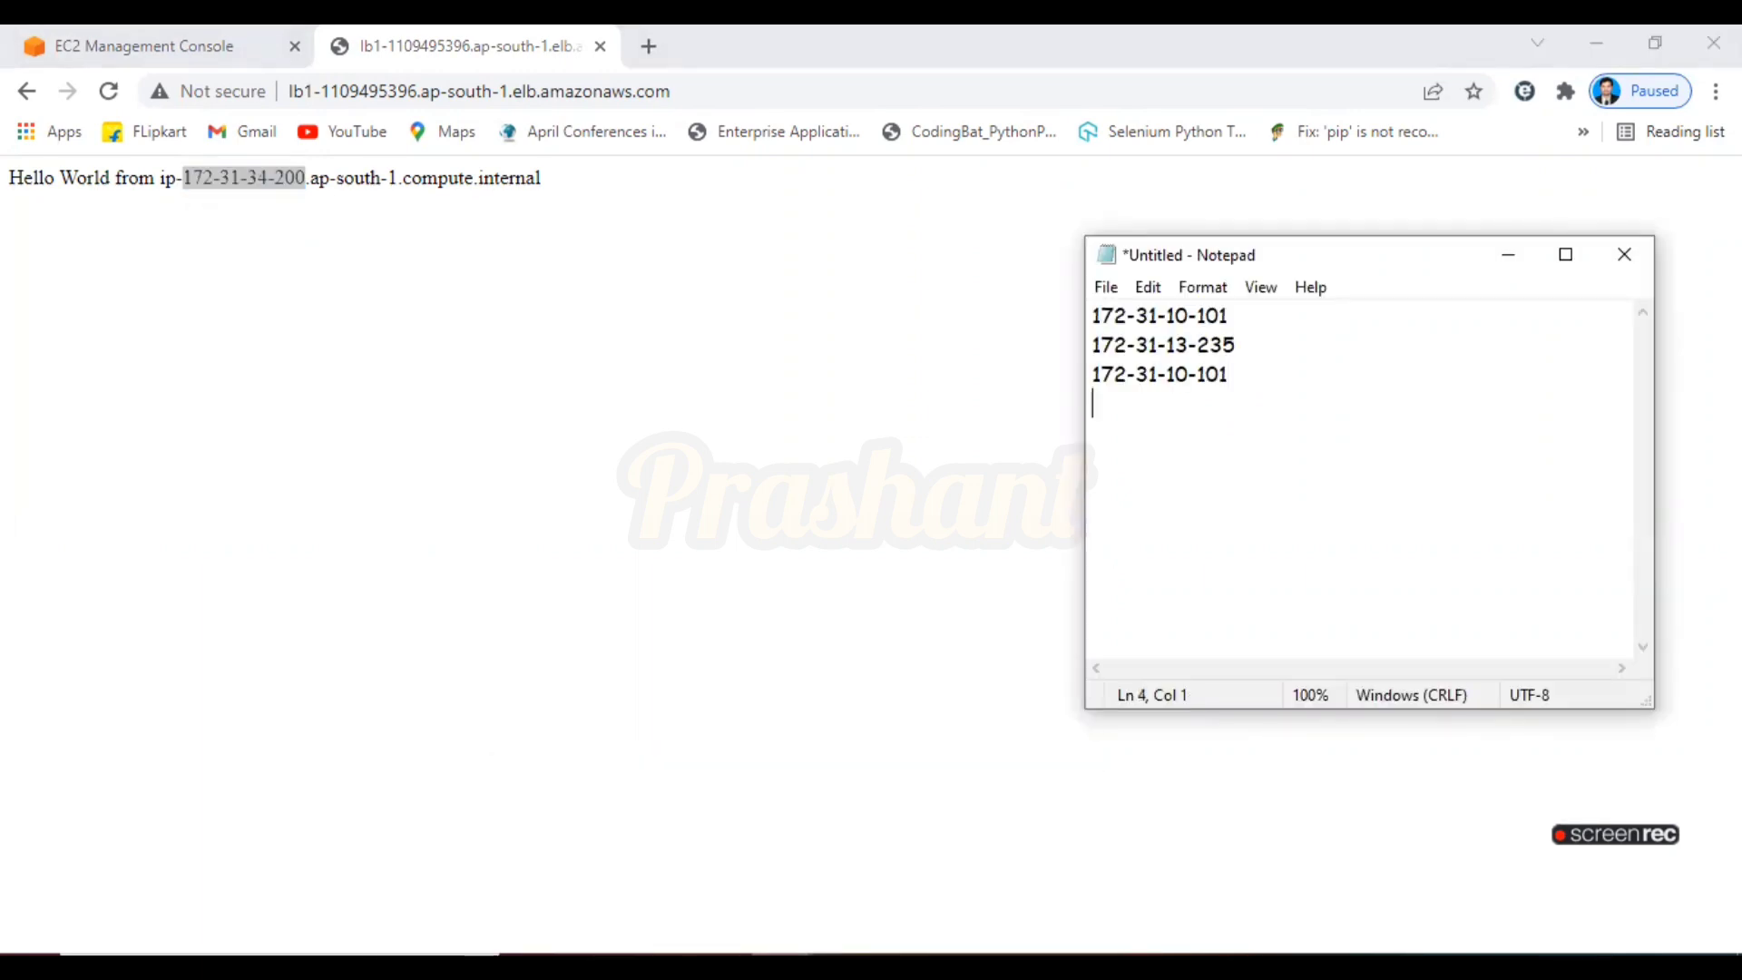
key(ctrl+v)
drag(1236, 370, 1094, 366)
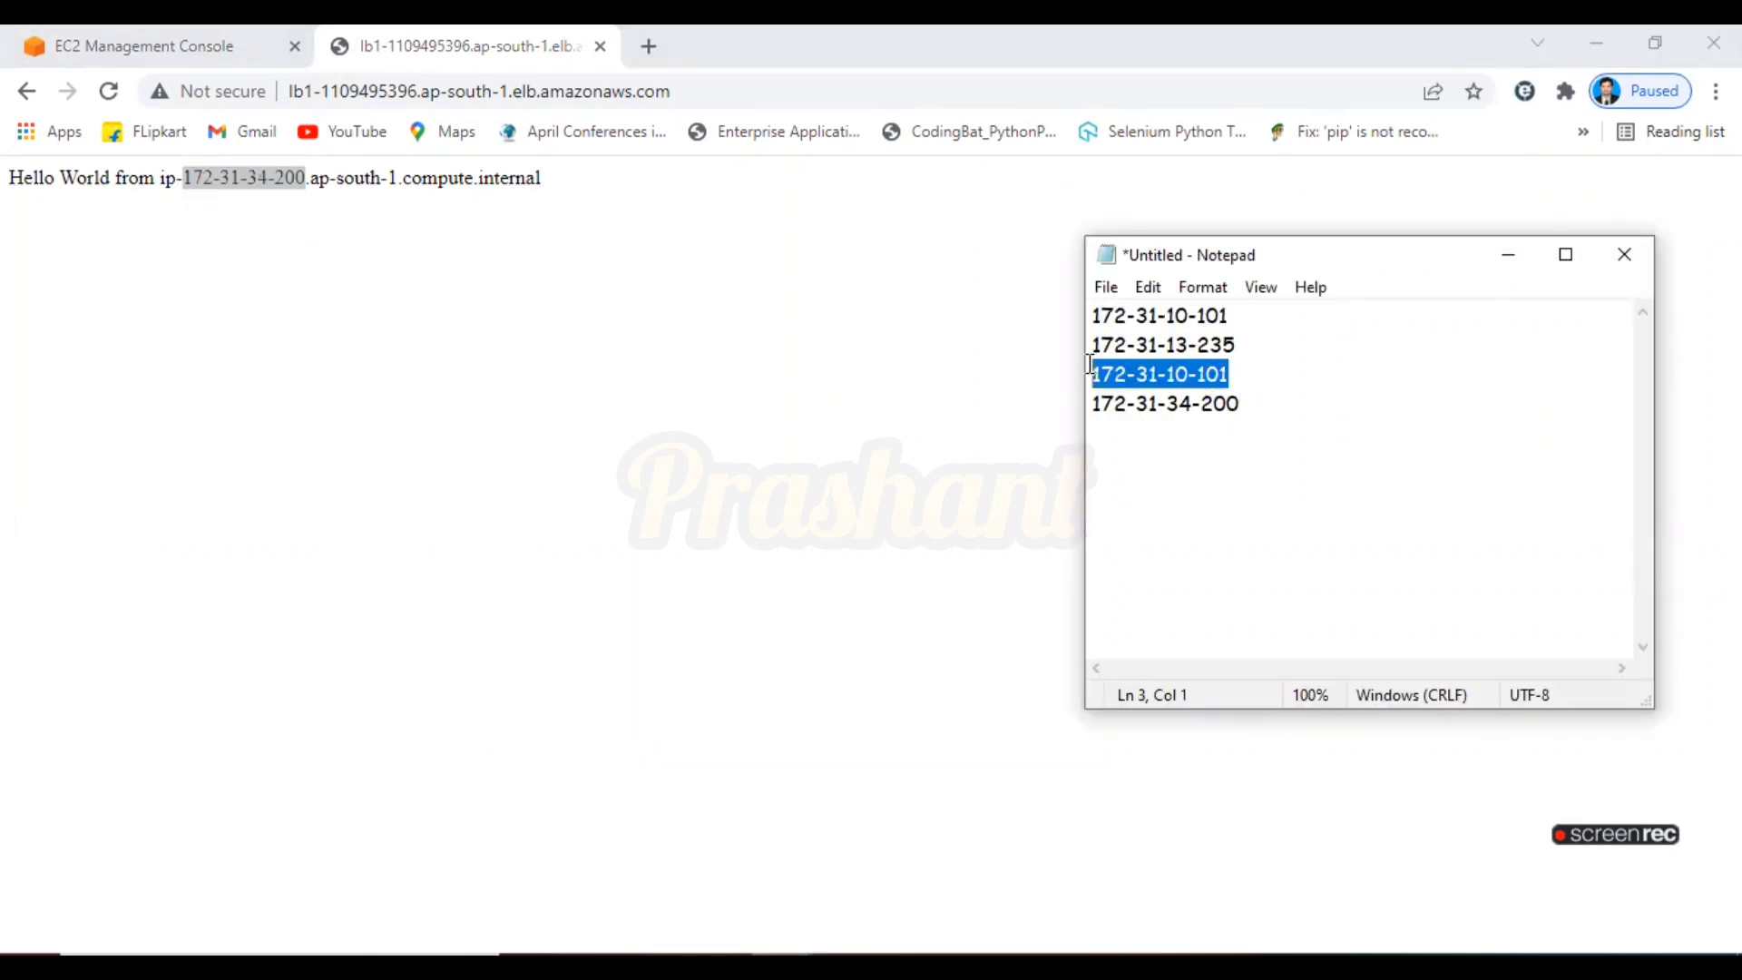
key(Delete)
key(Delete)
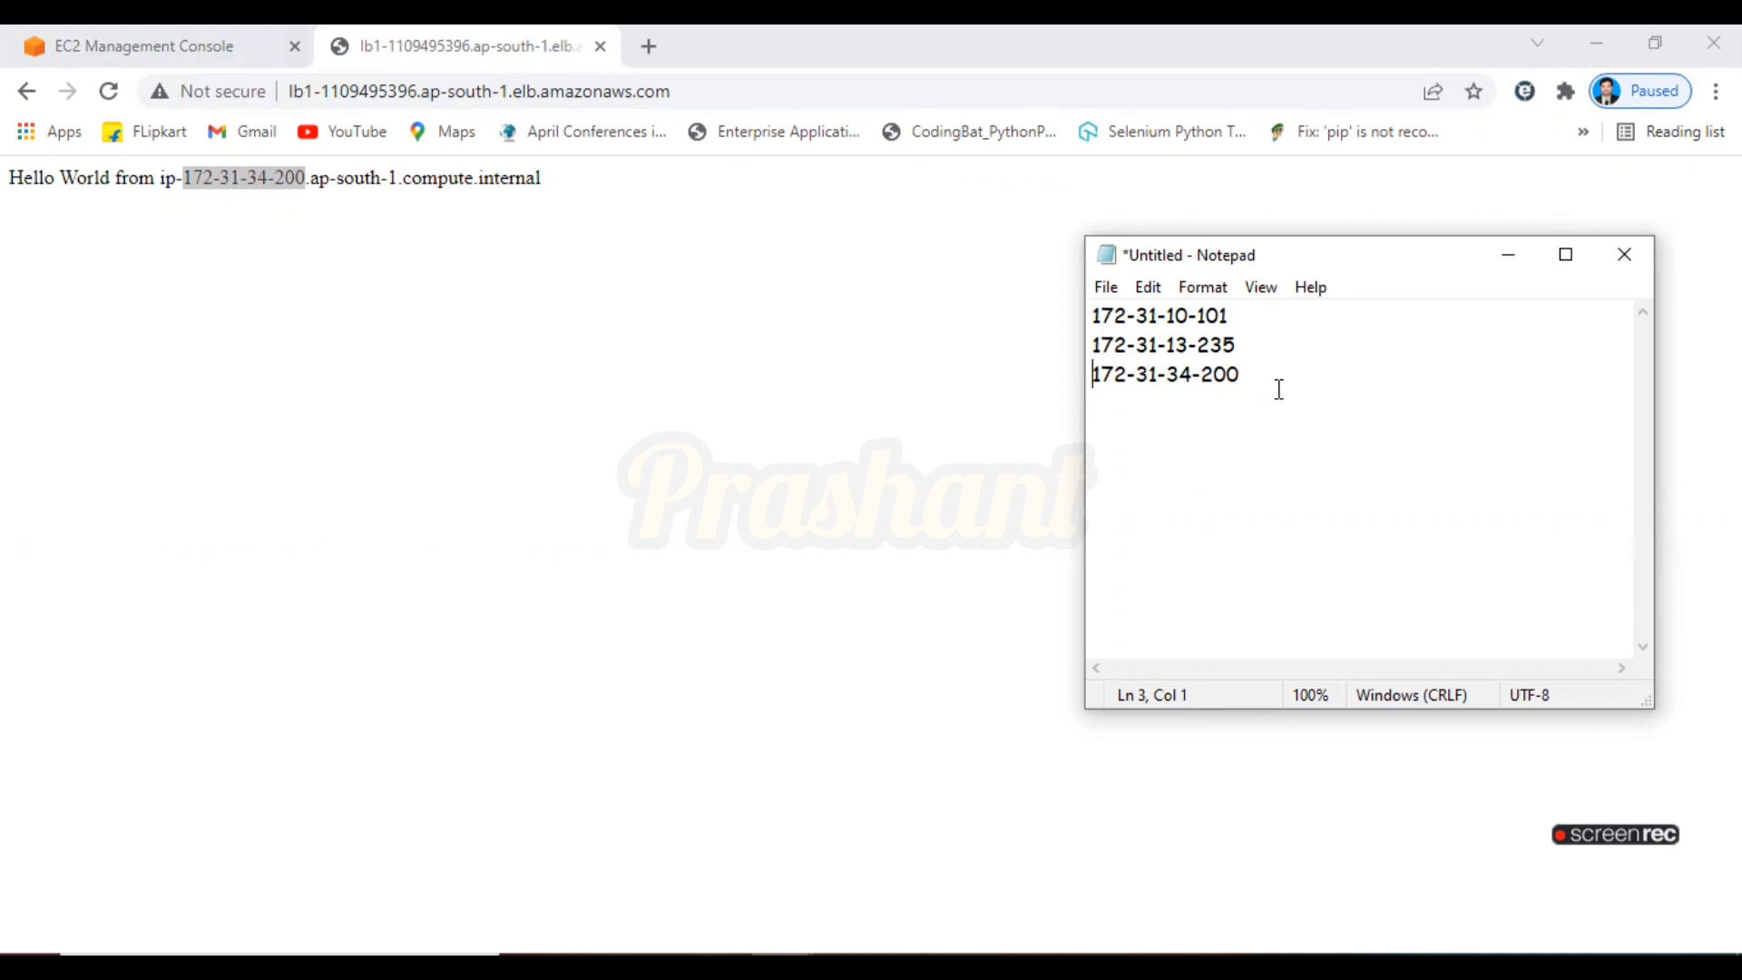
Add the capacity notes Min=1 and Max=3 on separate lines below the IP addresses, after a blank line
text(Min1-)
key(BackSpace)
key(BackSpace)
text(=1)
key(Return)
text(Max=2)
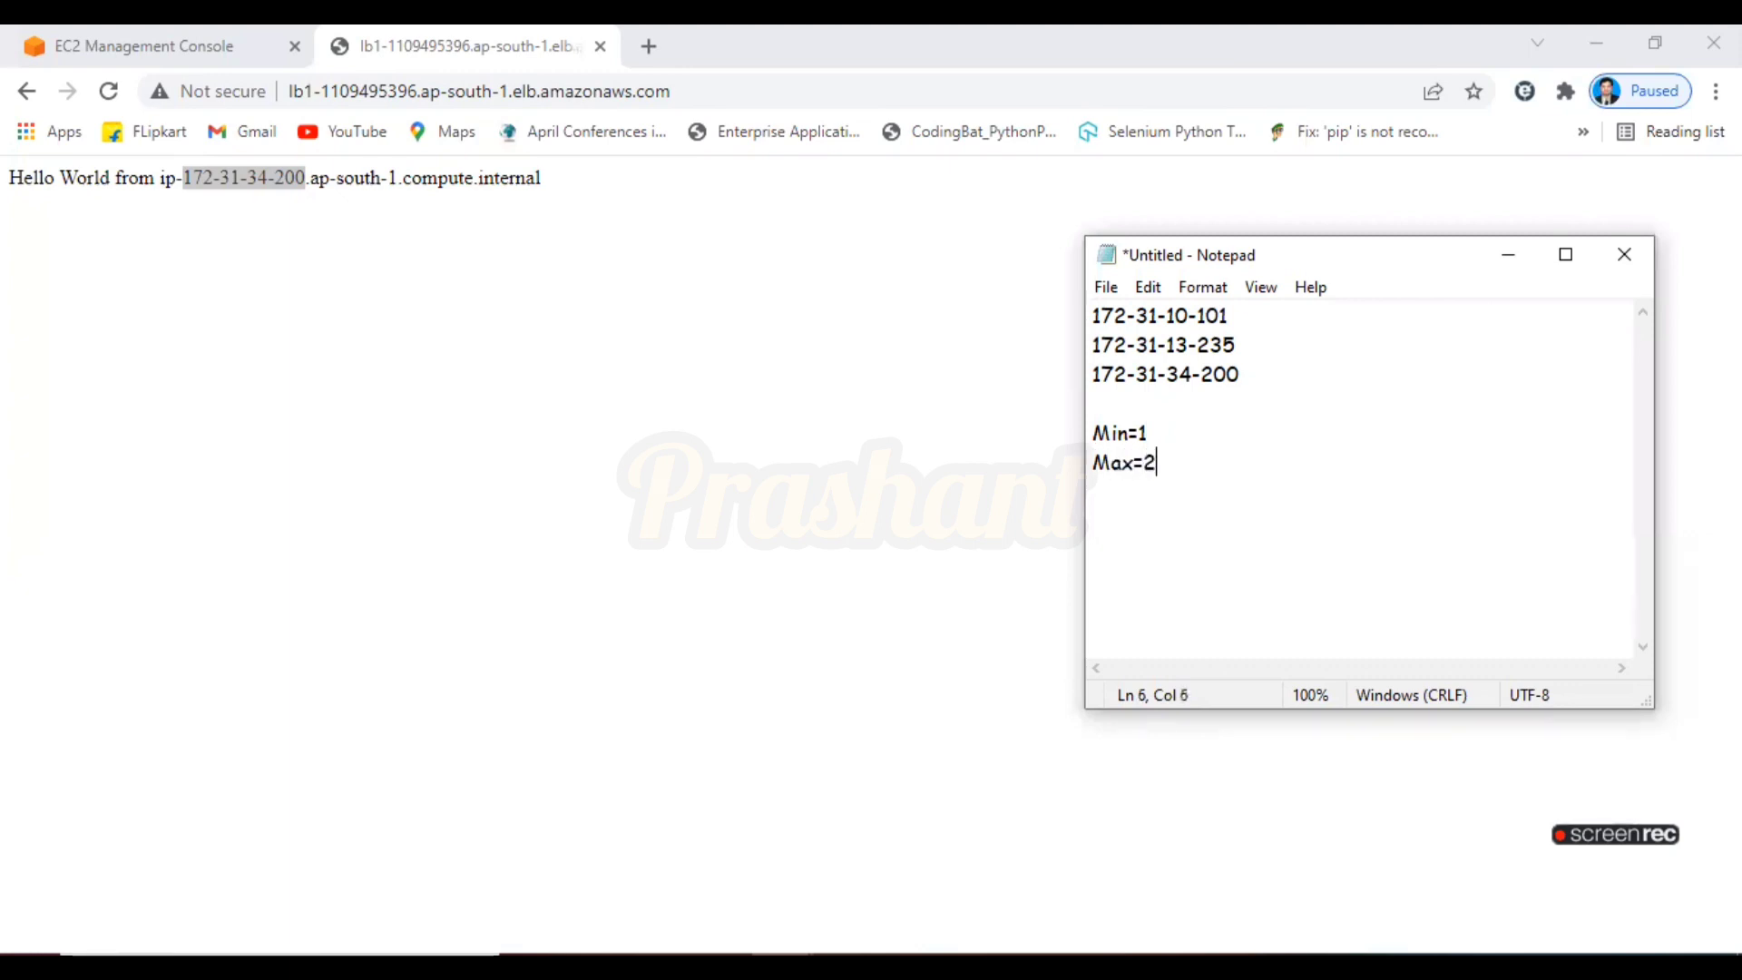
click(1211, 400)
click(871, 360)
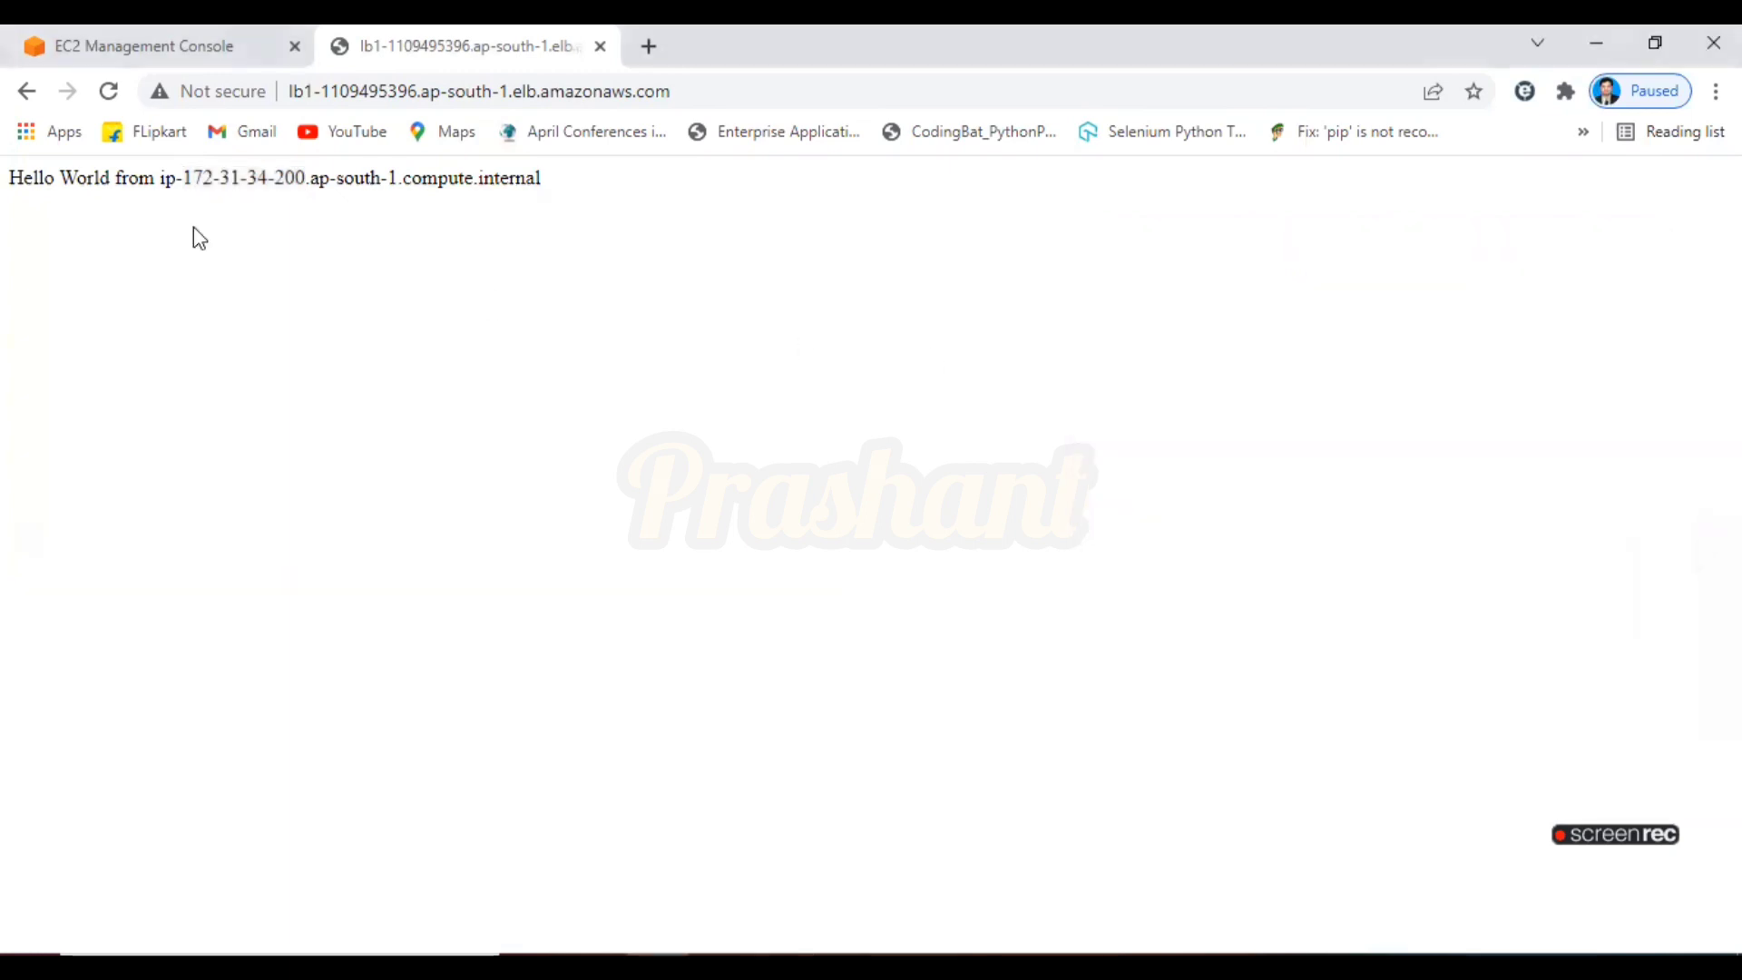
click(111, 95)
drag(188, 170, 302, 177)
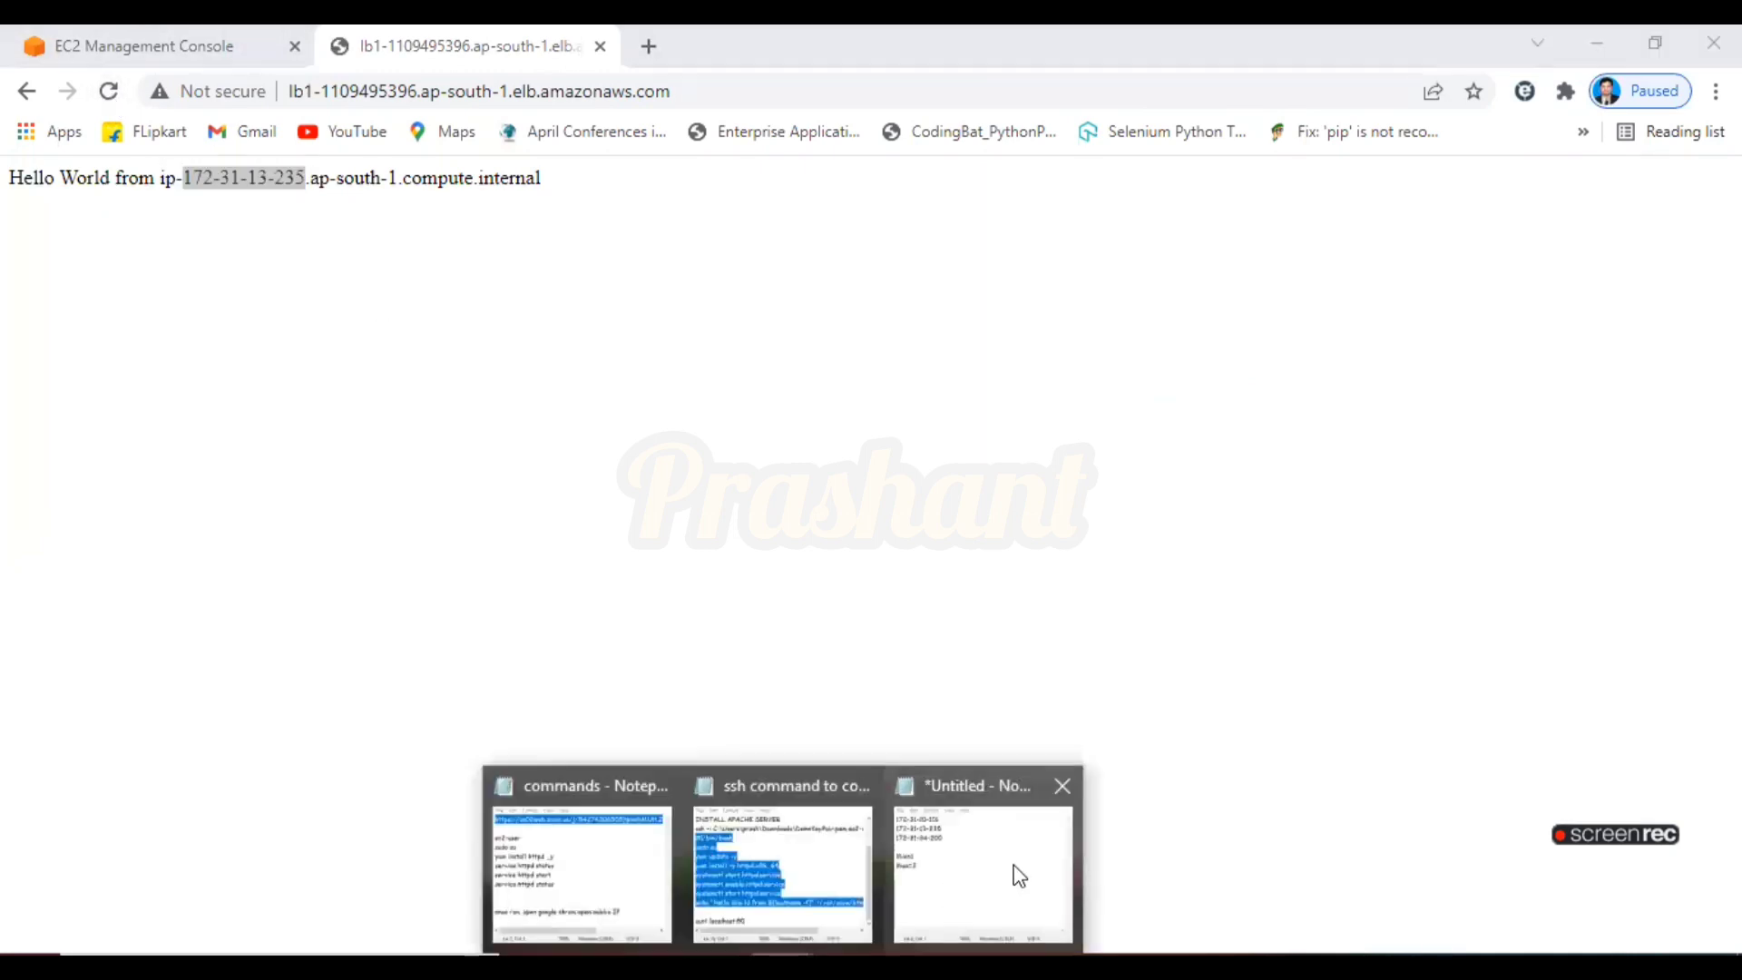
click(1019, 874)
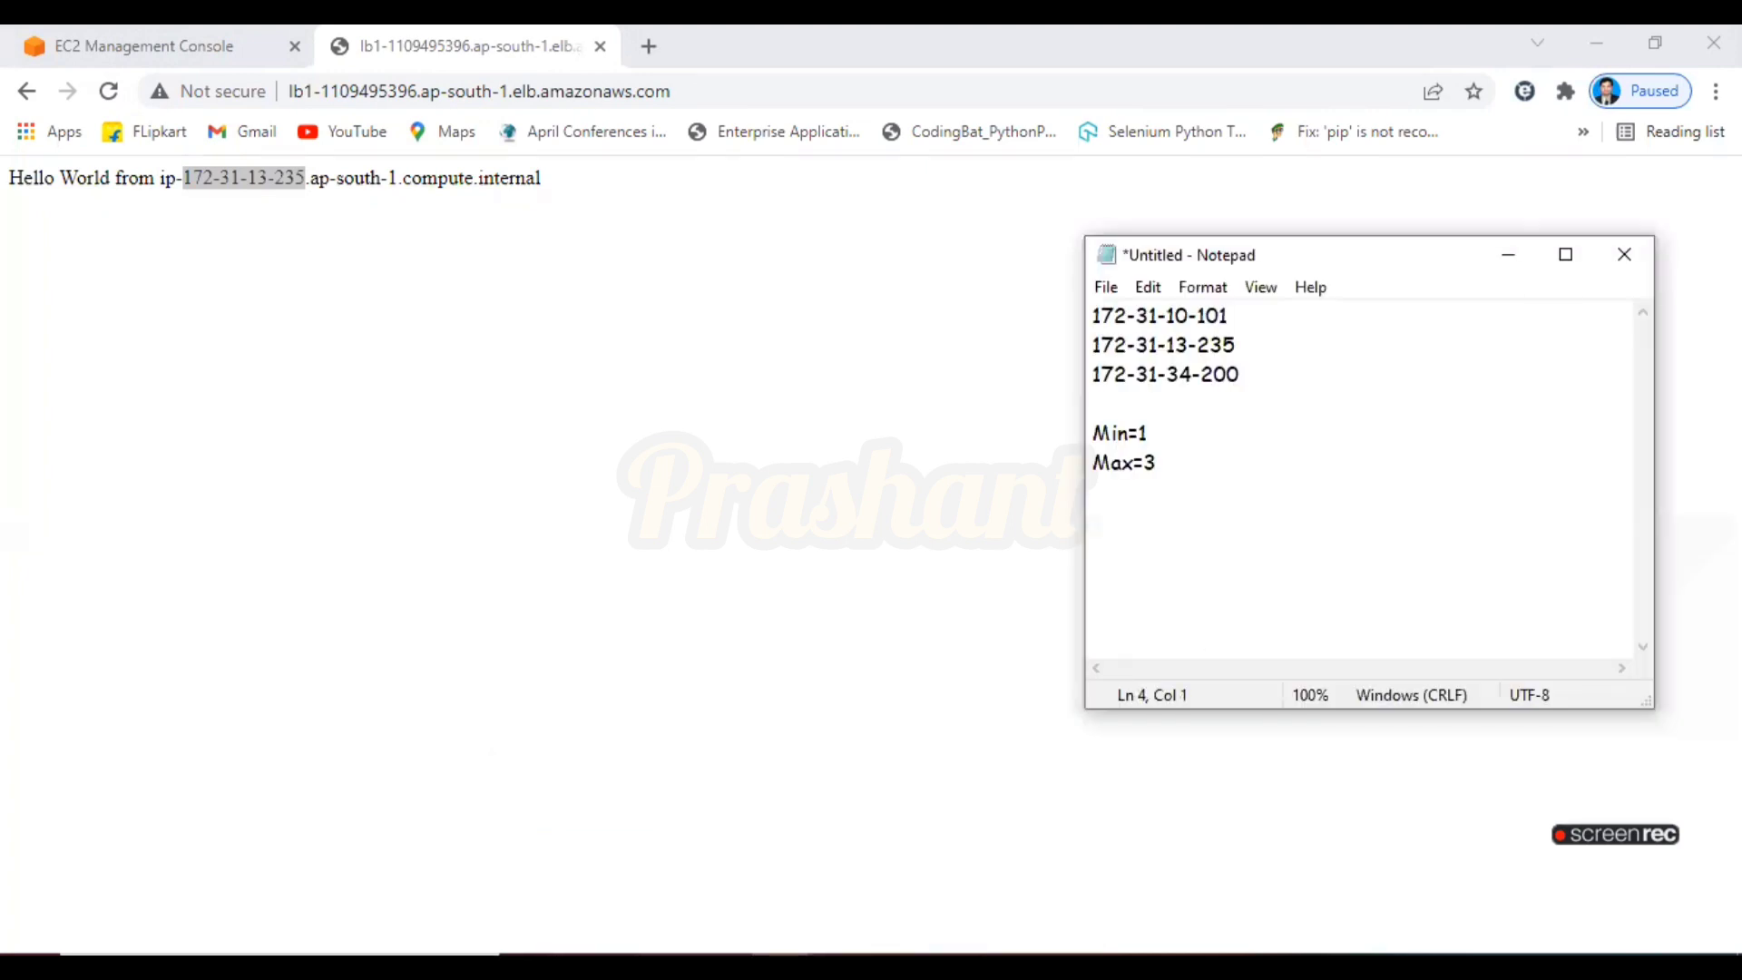
key(Return)
key(ctrl+v)
Compare the pasted IP with the matching entry in the address list and delete the pasted copy
drag(1249, 341, 1091, 345)
drag(1259, 432, 1154, 440)
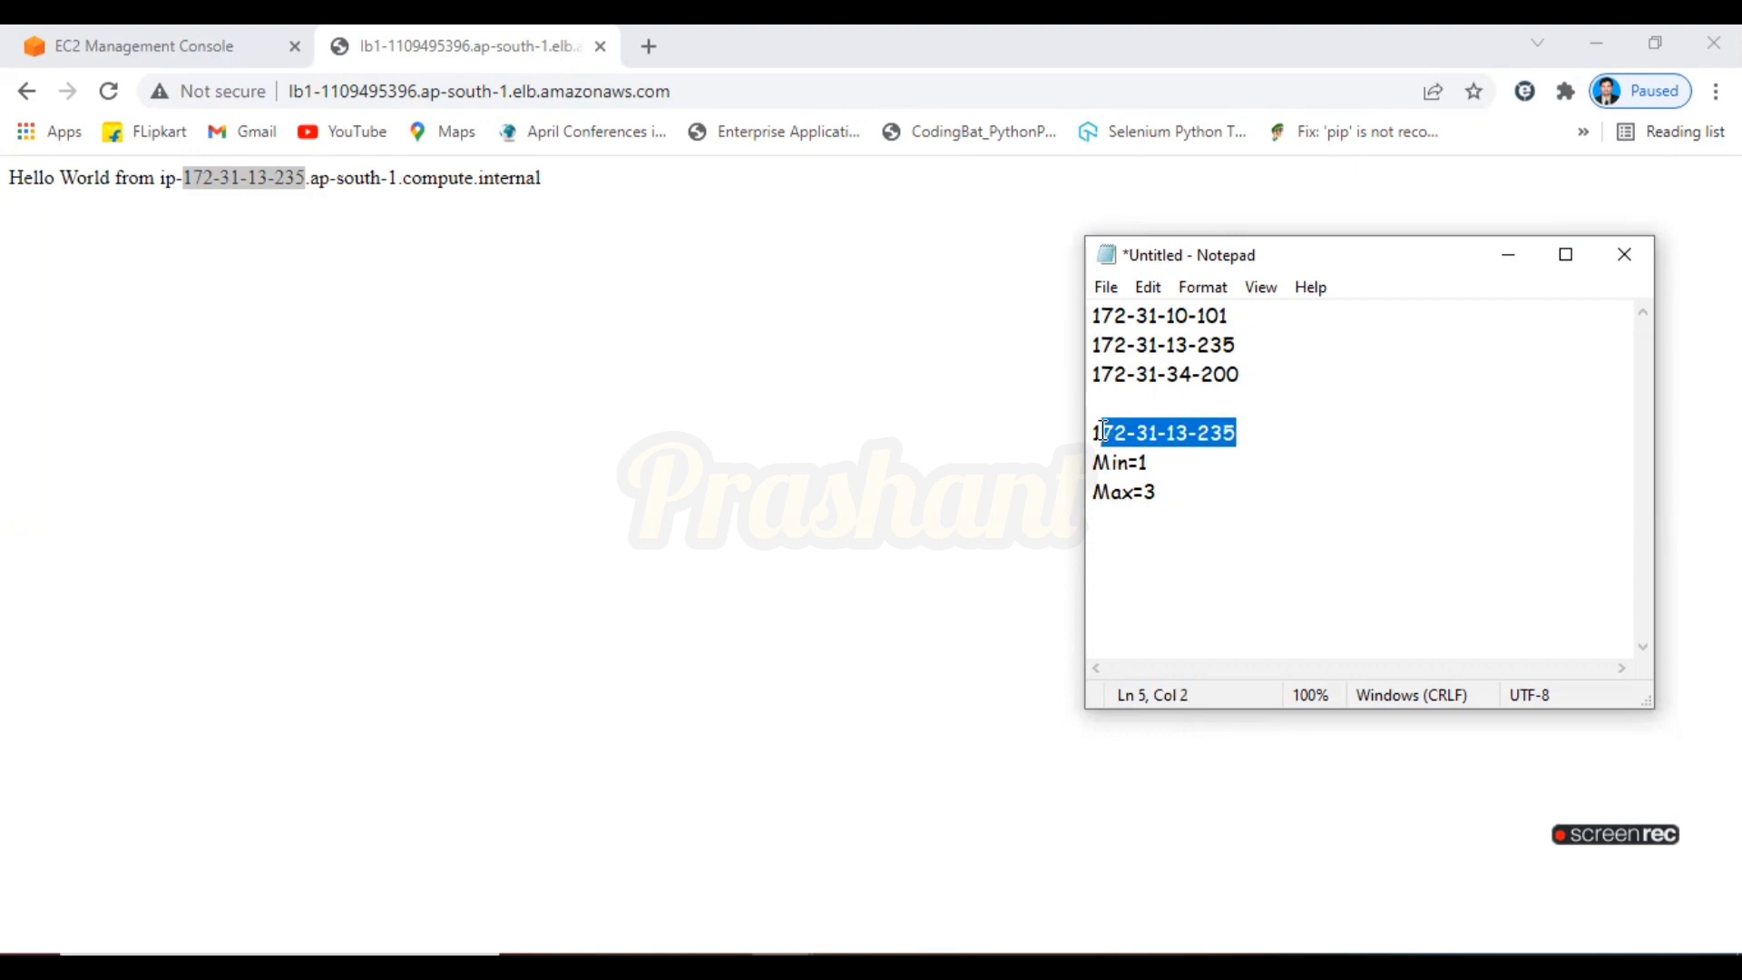
key(BackSpace)
key(BackSpace)
Point out the IP list and the capacity notes, and change the Max note to 30
drag(1245, 376, 1091, 314)
drag(1160, 492, 1092, 462)
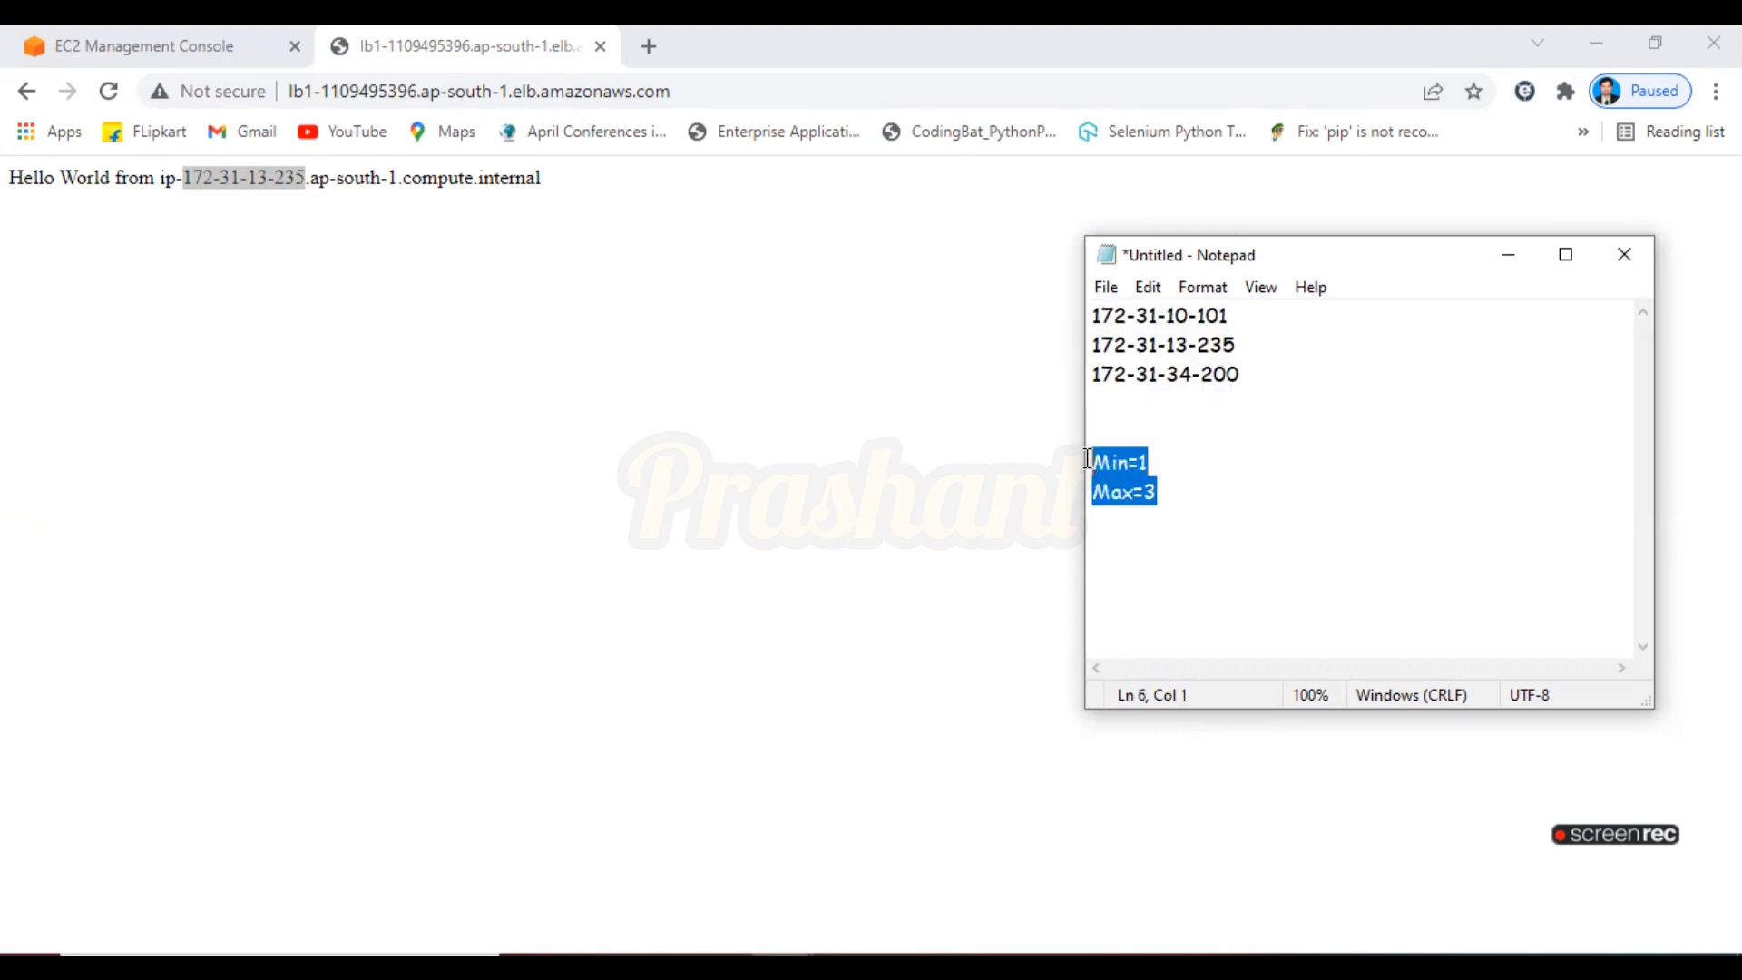
click(1205, 541)
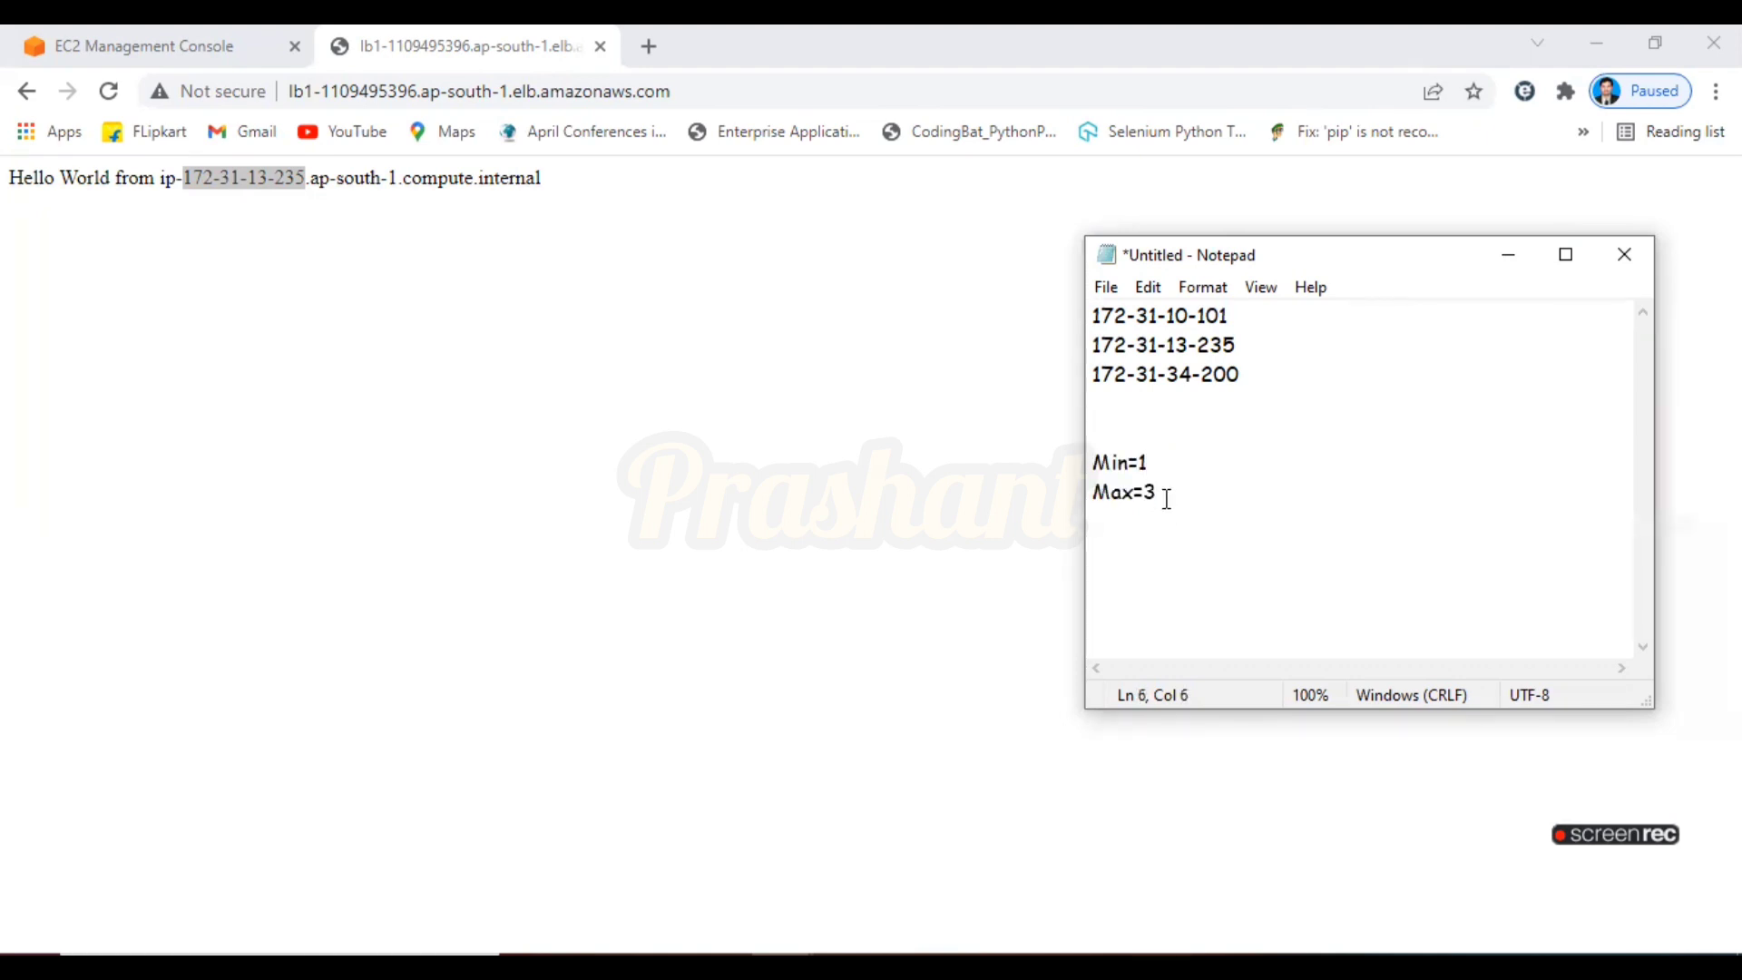
text(3)
key(BackSpace)
text(0)
Continue the IP list with two lines of single dots and add blank lines before the Min note
click(1146, 399)
text(. .)
key(Down)
text(.)
key(Down)
key(Delete)
key(End)
key(Return)
key(Return)
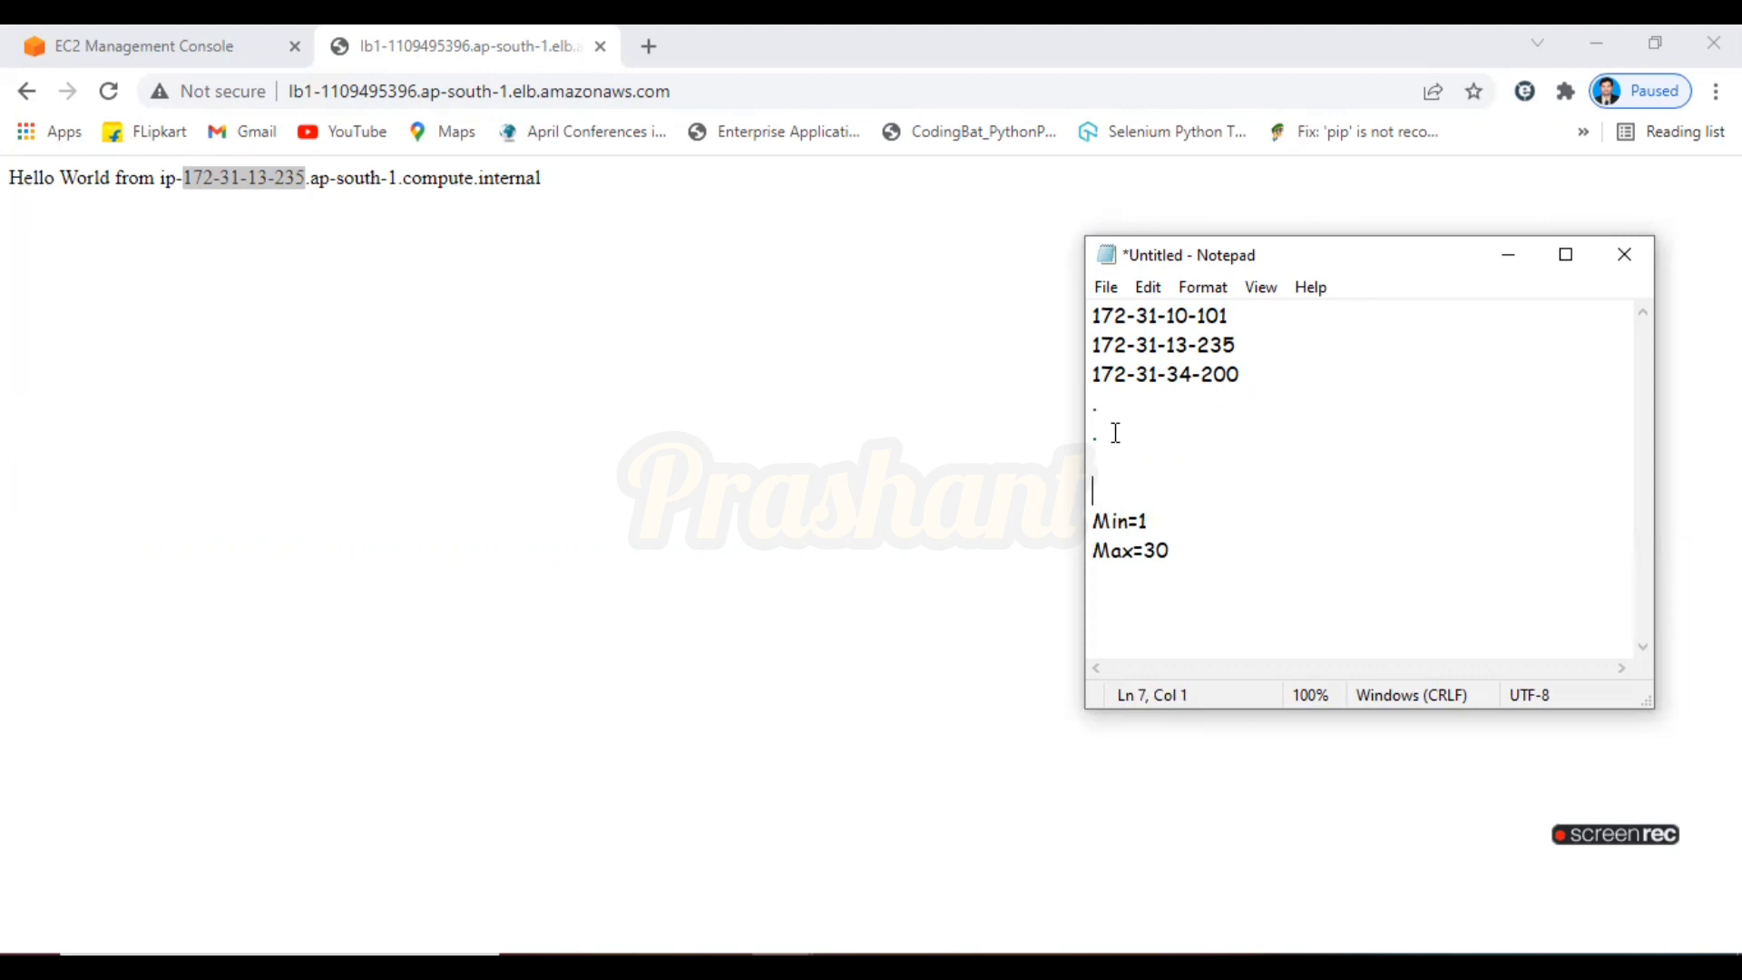
Highlight the three IP addresses and the dotted continuation lines to review the whole list
drag(1101, 437, 1092, 315)
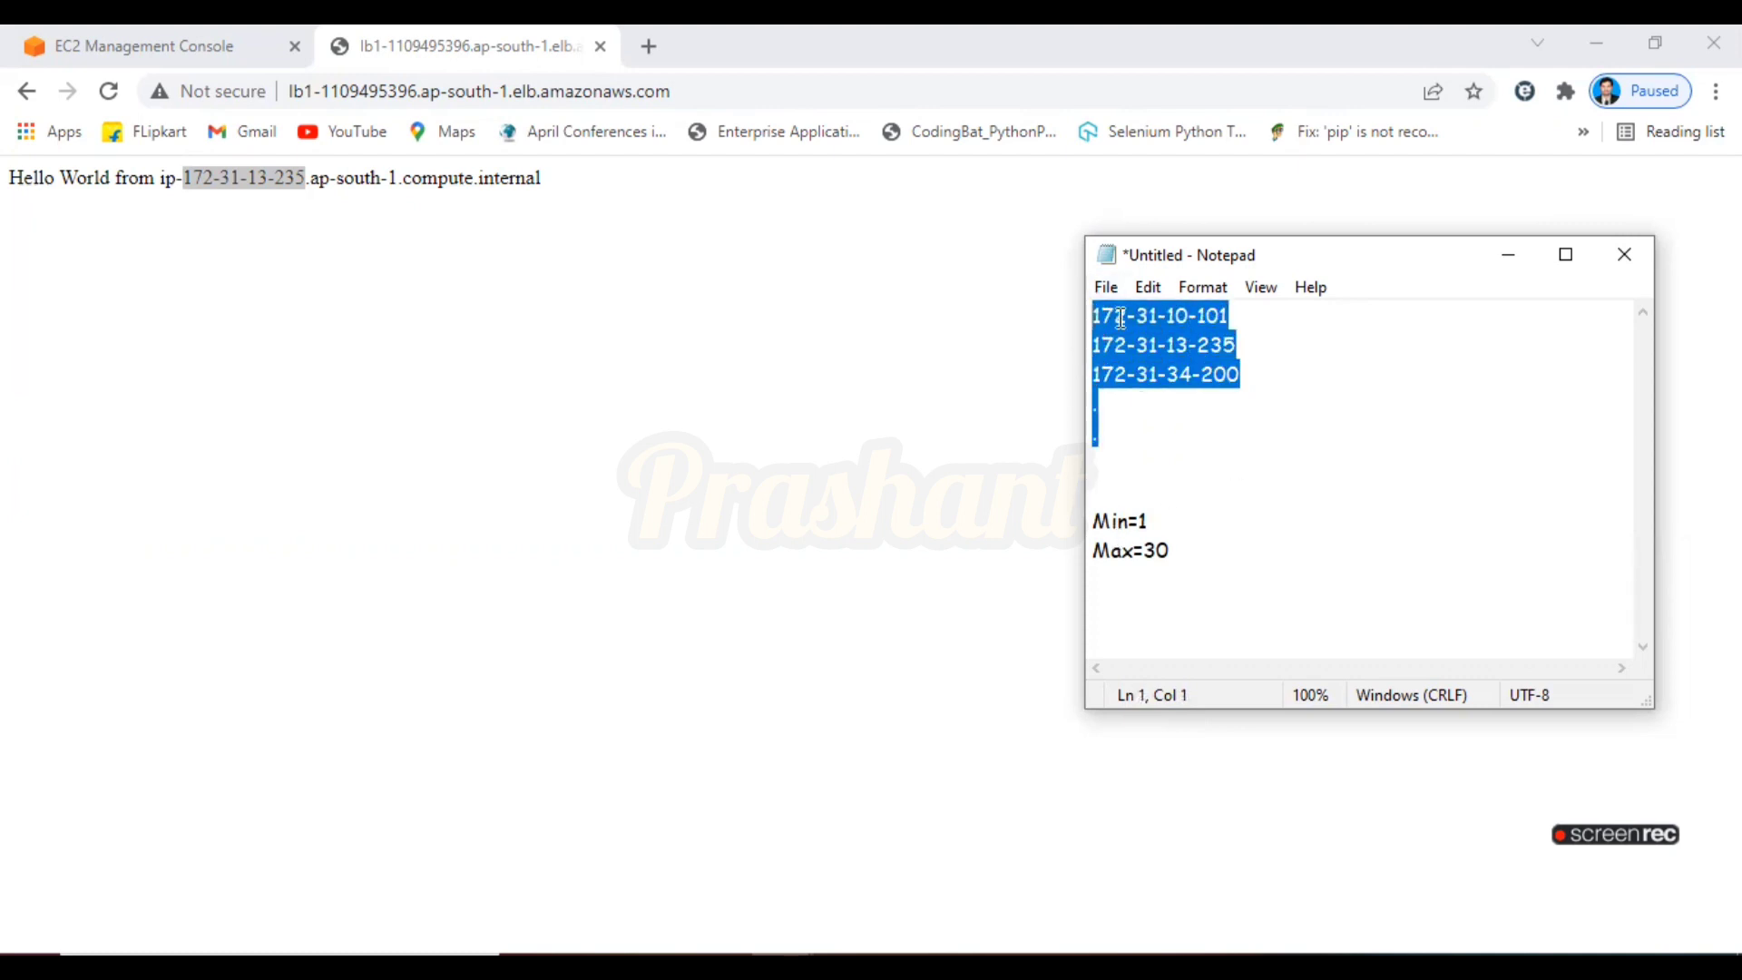
click(1180, 468)
drag(1118, 437, 1089, 317)
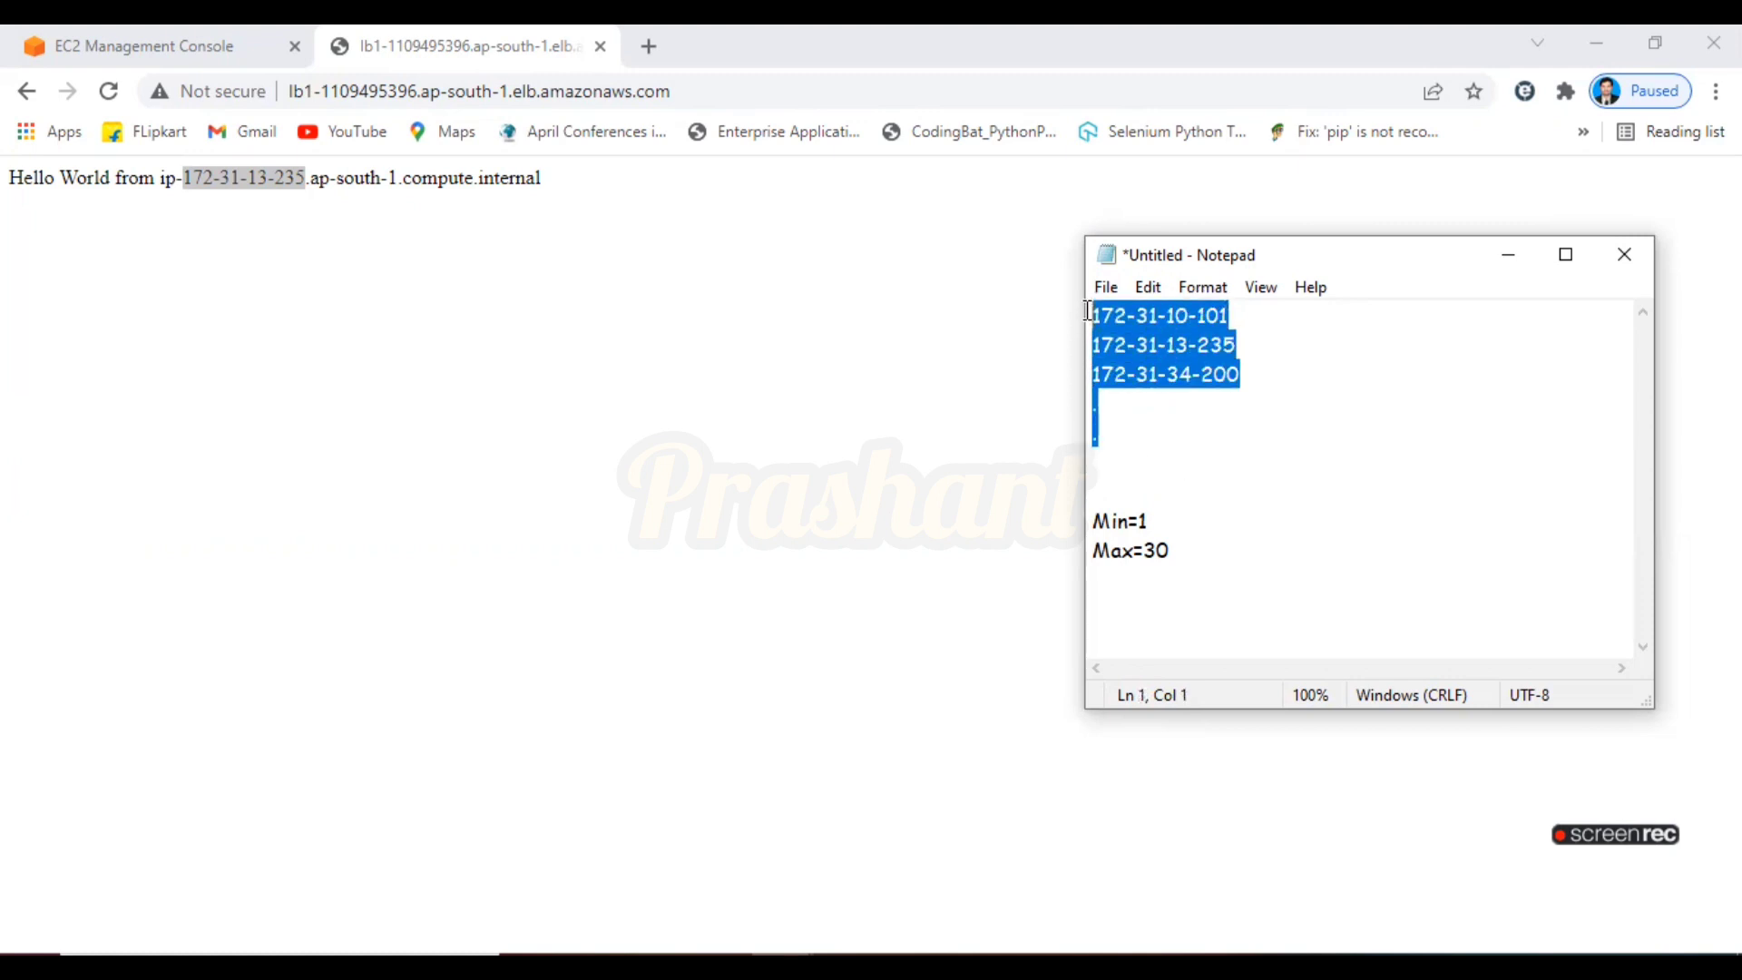